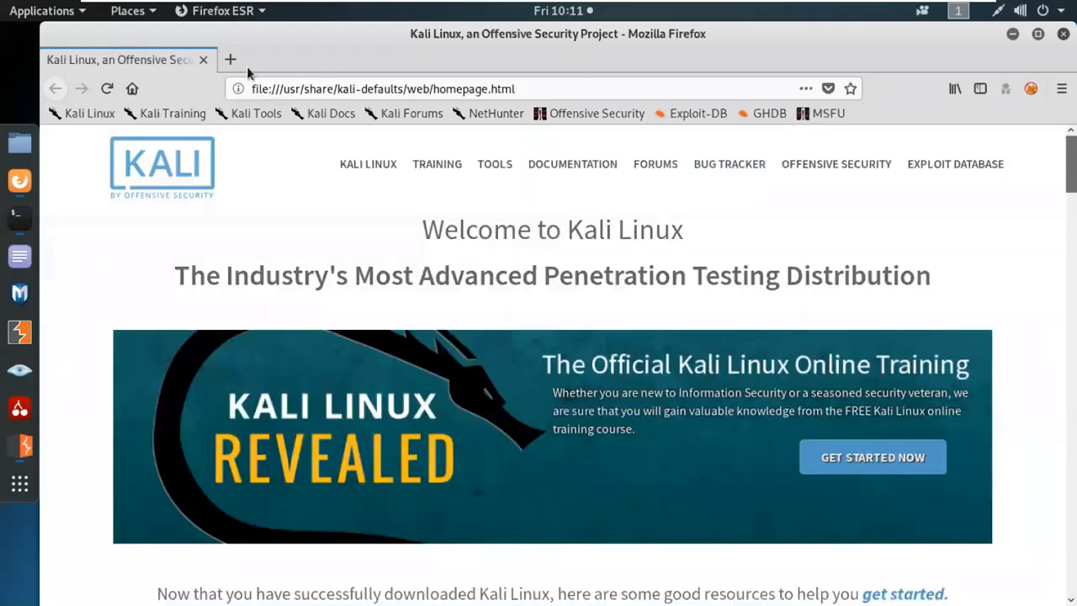
Replace the Kali homepage tab with a new tab showing Google.
{"action": "left_click", "coordinate": [229, 59]}
{"action": "left_click", "coordinate": [203, 60]}
{"action": "left_click", "coordinate": [217, 334]}
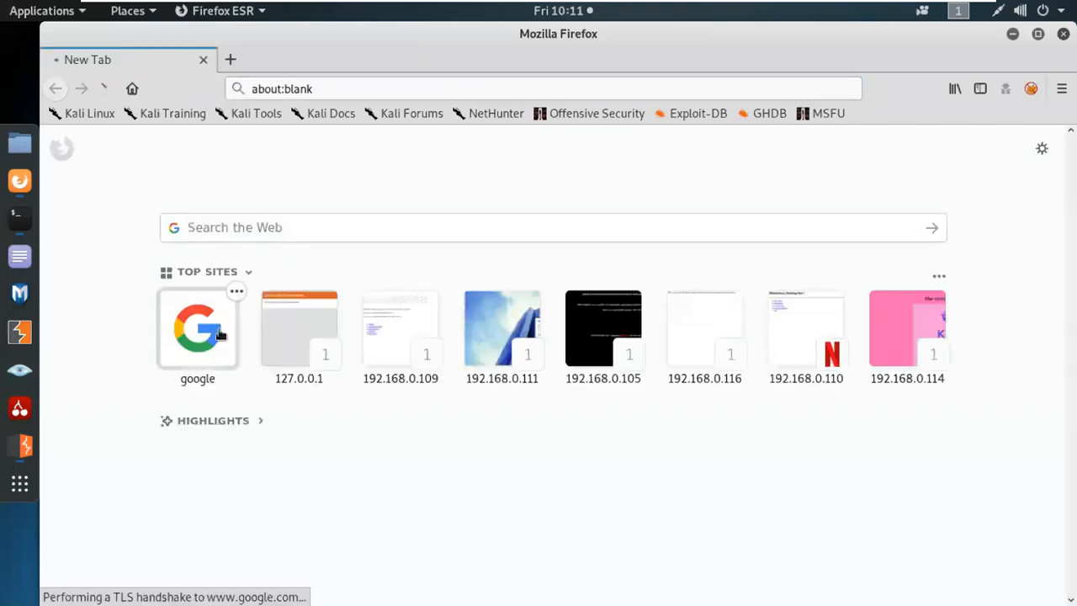
Search Google for testphp.vulnweb and open the 'Home of Acunetix Art' result.
{"action": "type", "text": "ts"}
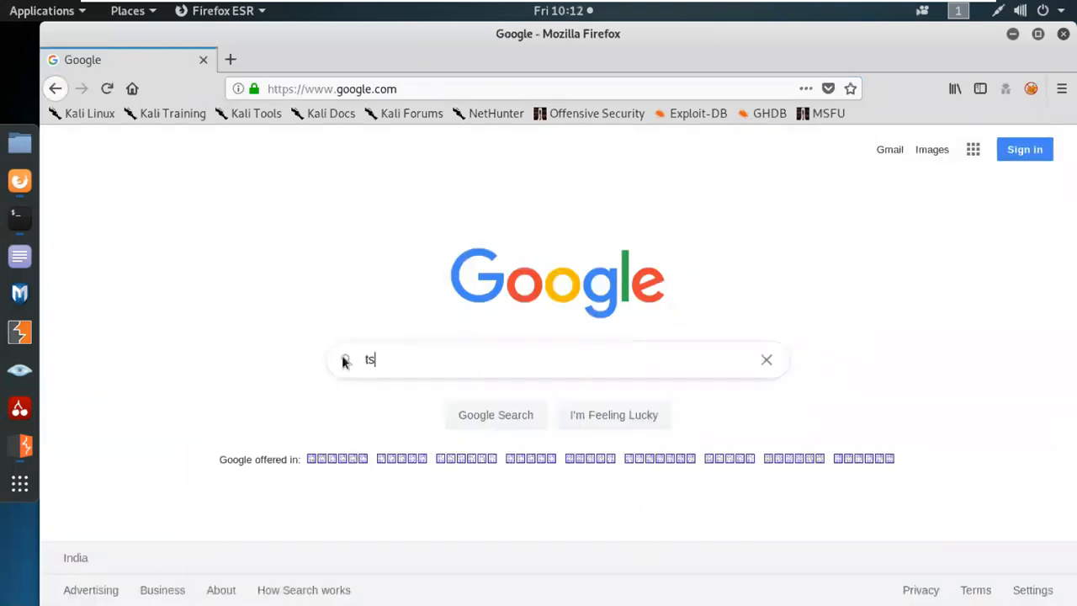
{"action": "key", "text": "BackSpace"}
{"action": "type", "text": "estphp.v"}
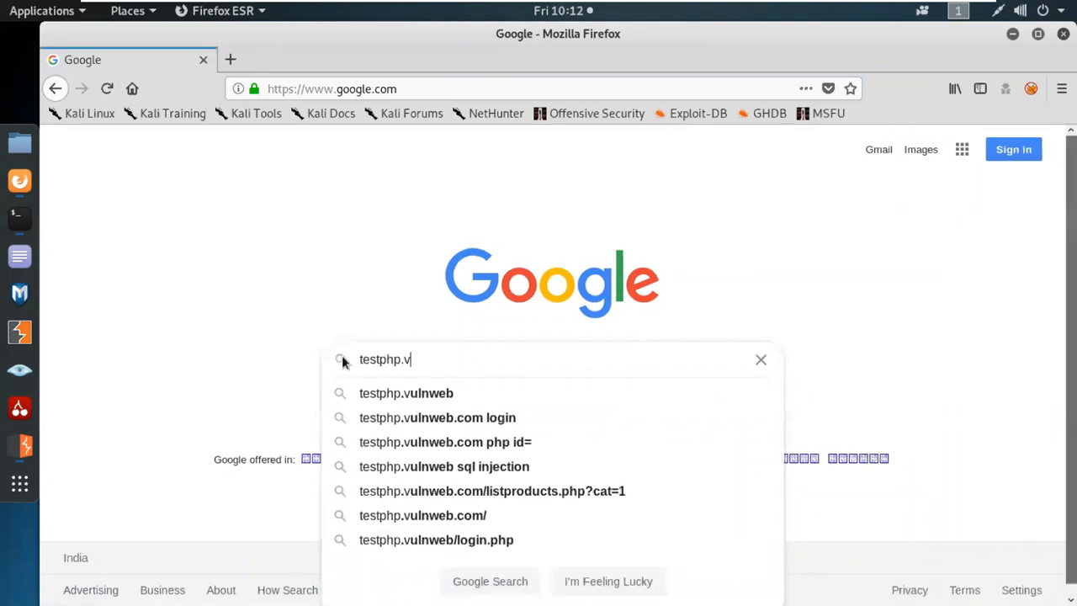
{"action": "key", "text": "Down"}
{"action": "key", "text": "Return"}
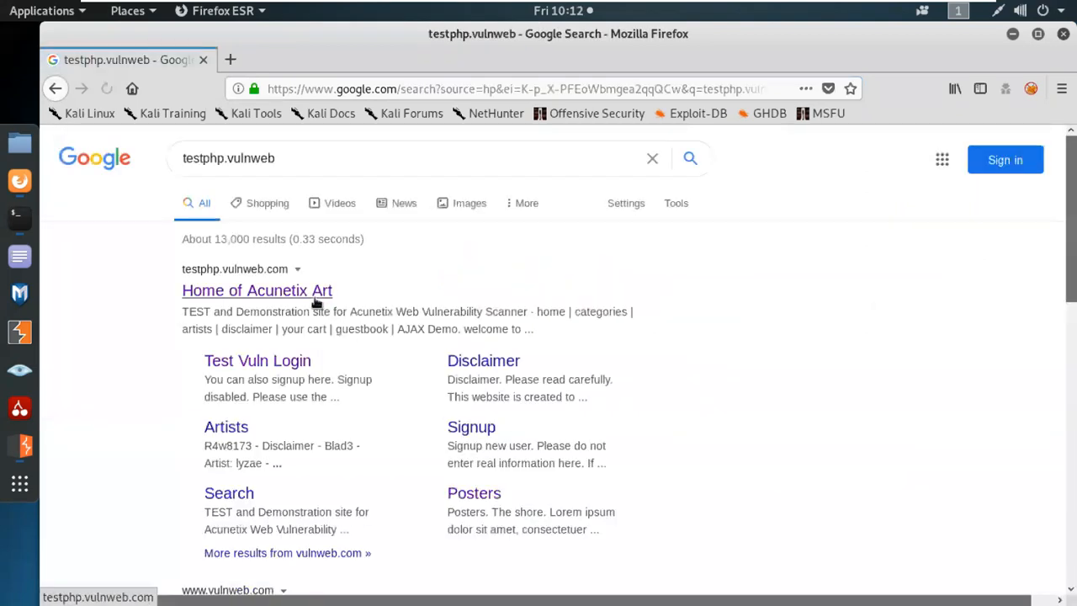
{"action": "left_click", "coordinate": [316, 291]}
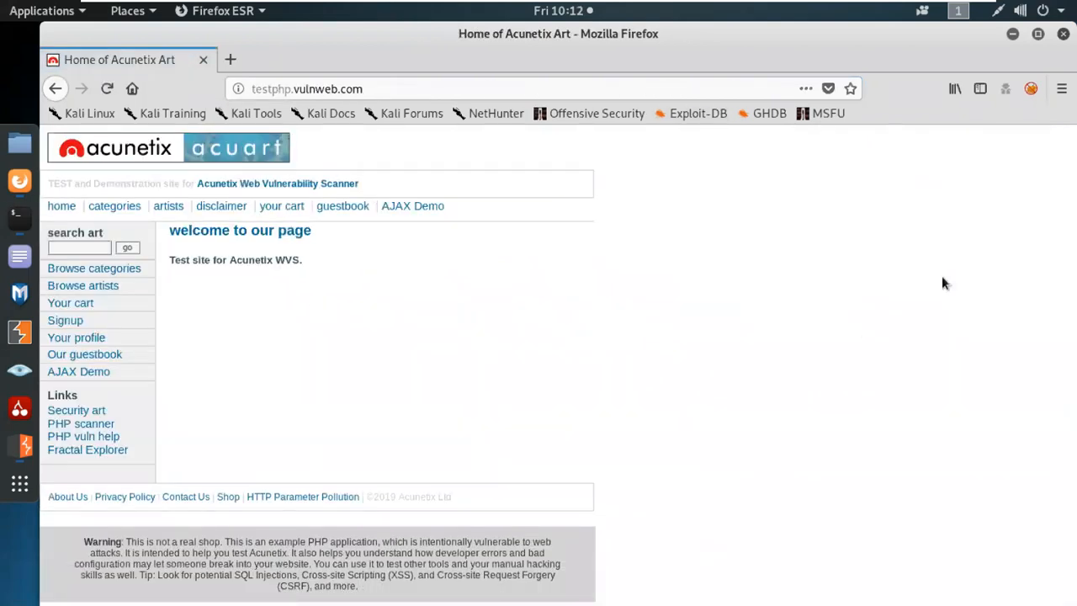
{"action": "left_click", "coordinate": [1012, 35]}
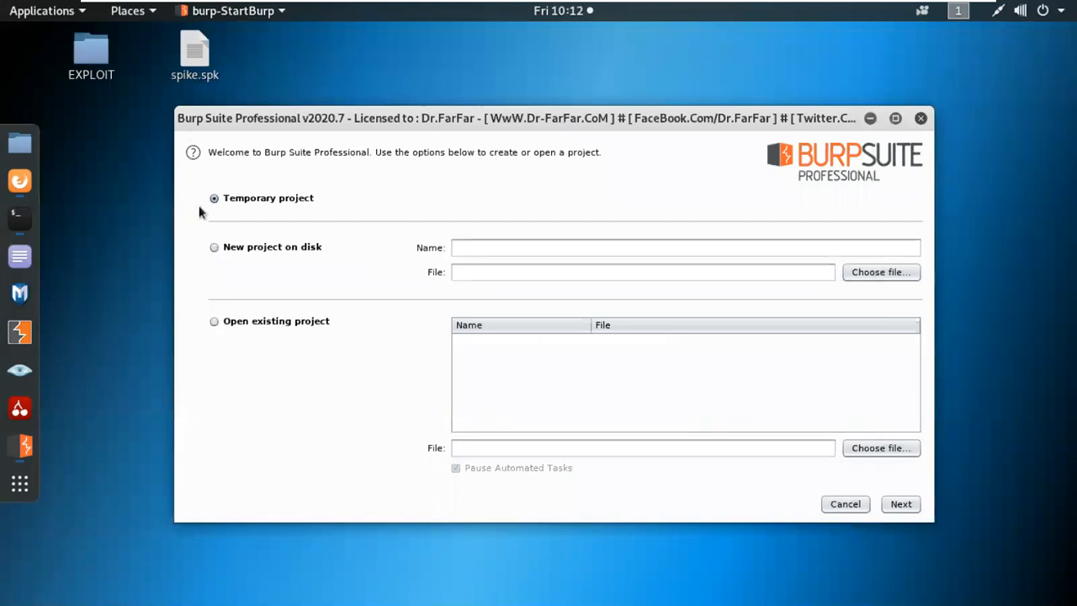
Start Burp with a temporary project and the Burp default configuration.
{"action": "left_click", "coordinate": [901, 503]}
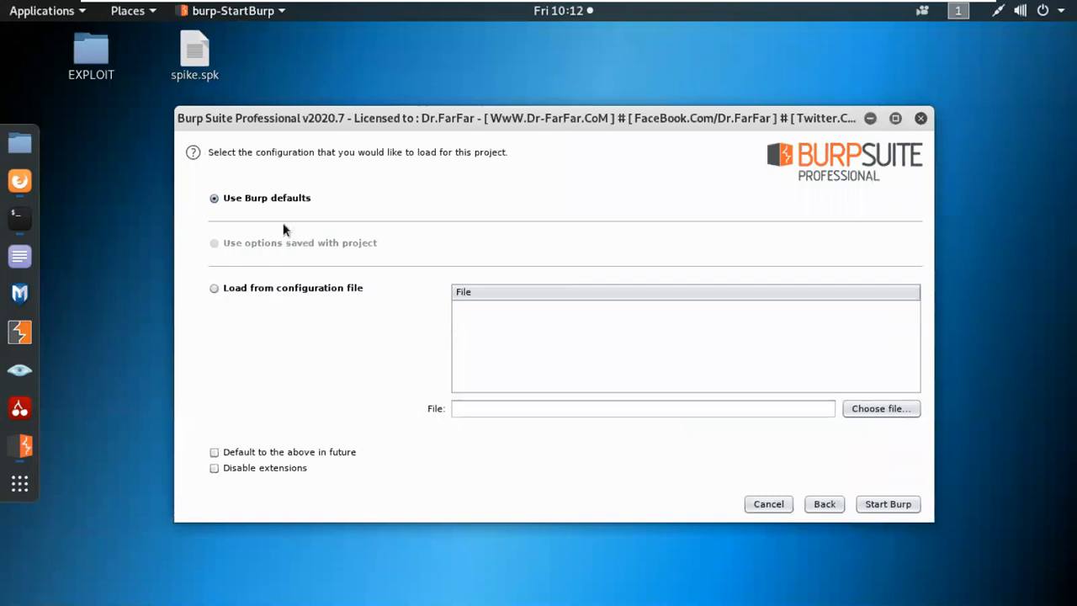
{"action": "left_click", "coordinate": [885, 504]}
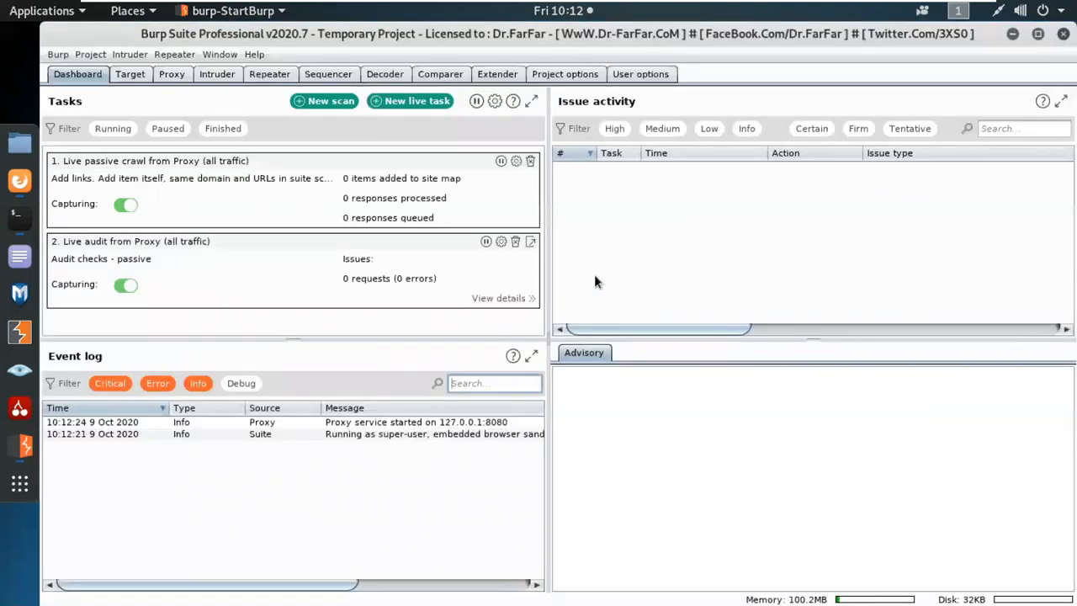
Try launching Burp's embedded browser from Proxy and dismiss the sandbox error.
{"action": "left_click", "coordinate": [172, 75]}
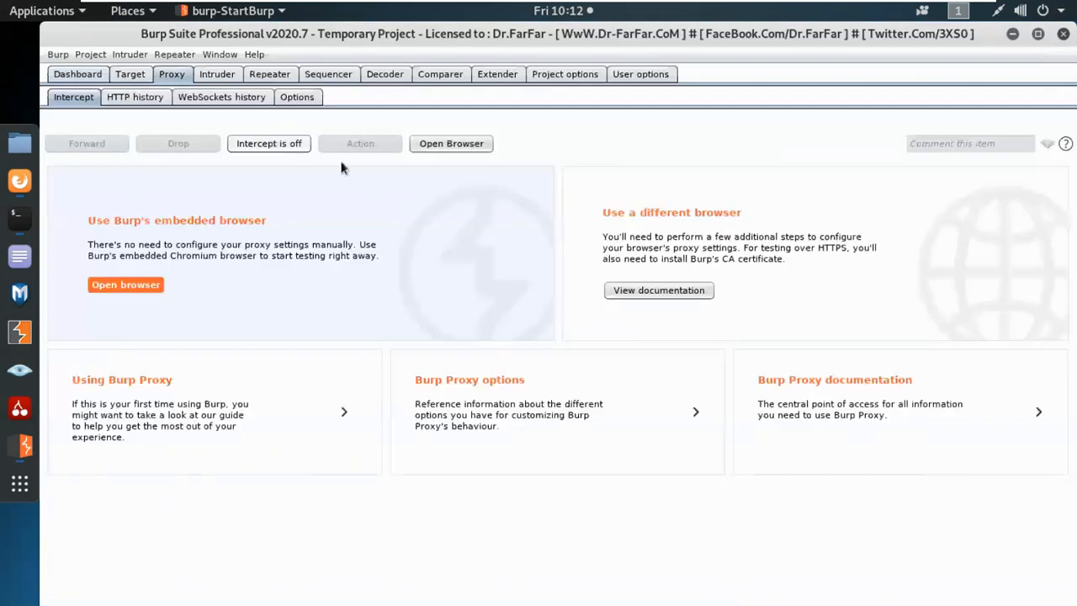
{"action": "left_click", "coordinate": [128, 284]}
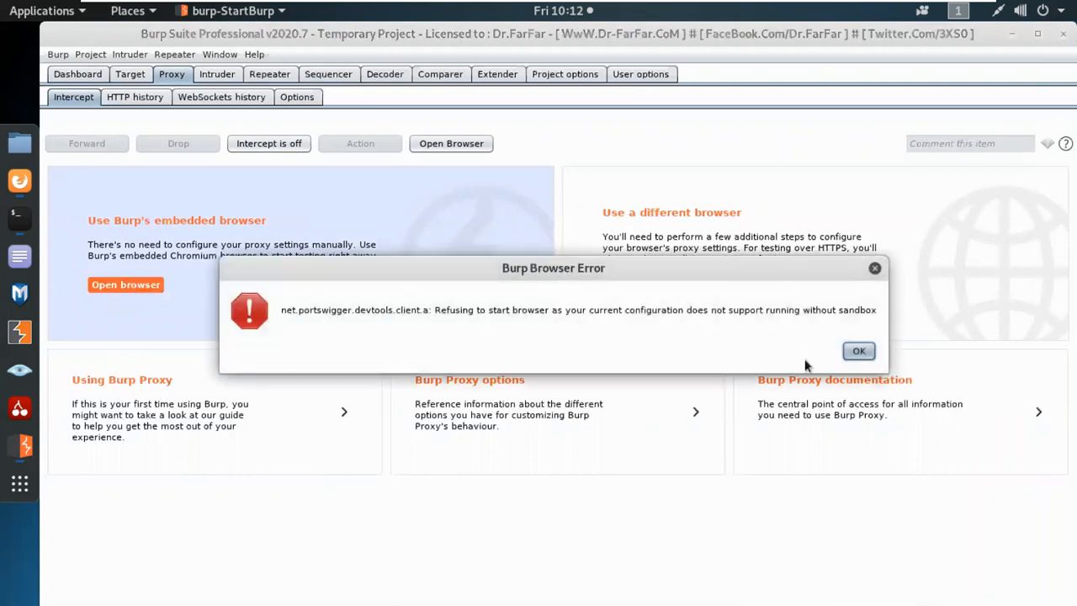
{"action": "left_click", "coordinate": [874, 268]}
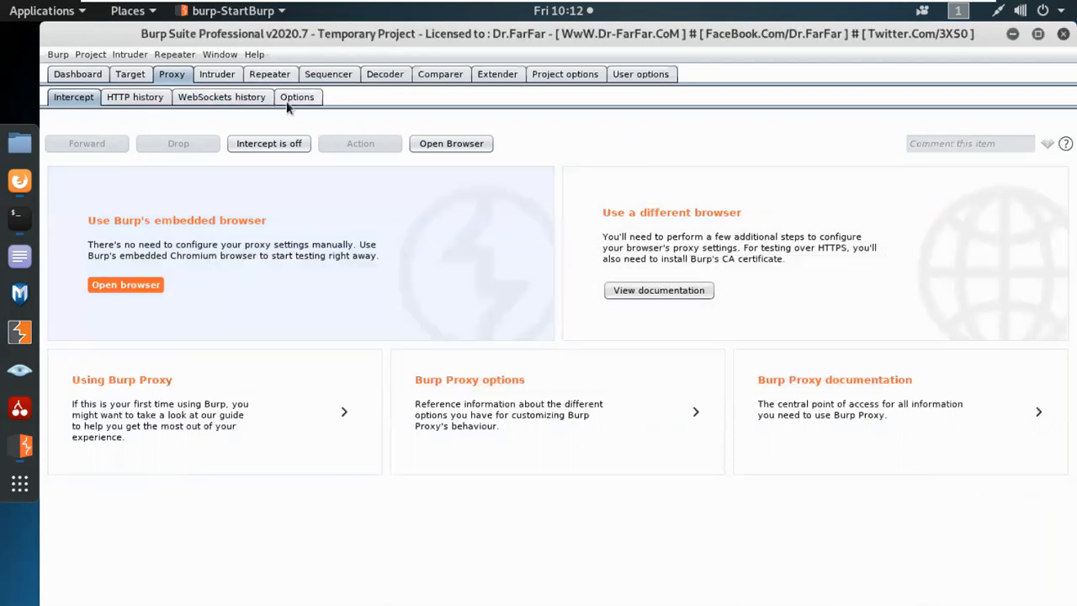
Regenerate Burp's CA certificate from the Proxy Options page, confirming with Yes.
{"action": "left_click", "coordinate": [296, 99]}
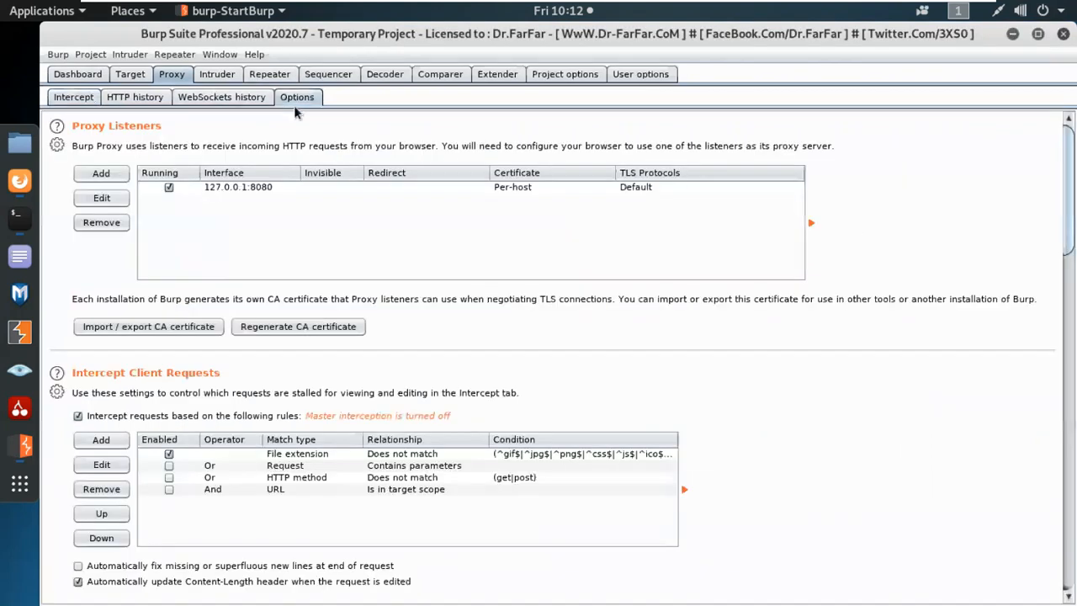
{"action": "left_click", "coordinate": [297, 326]}
{"action": "left_click", "coordinate": [776, 355]}
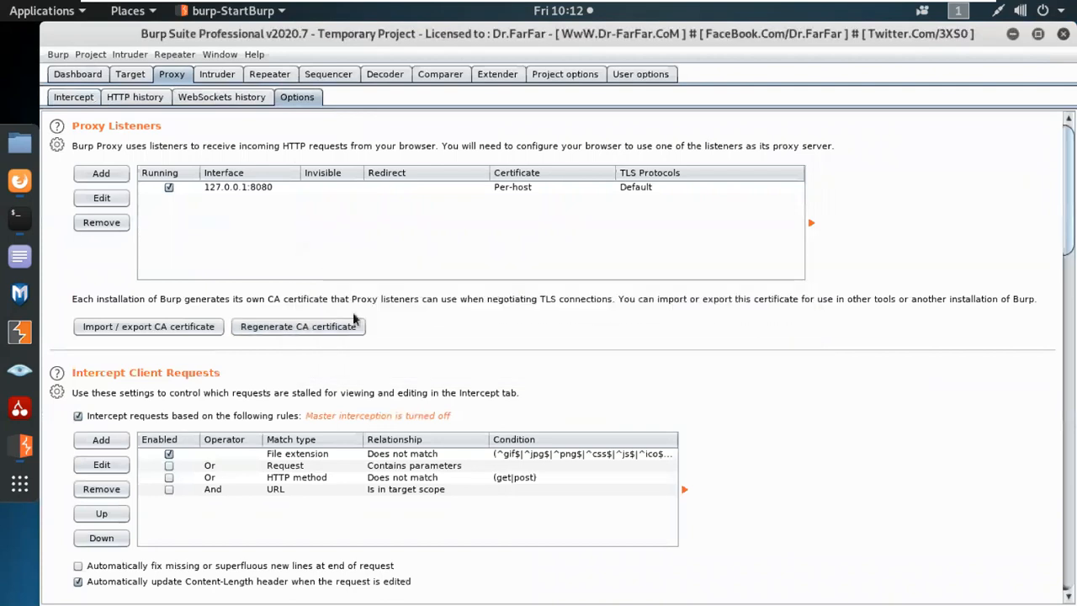
{"action": "left_click", "coordinate": [19, 181]}
Download Burp's CA certificate as cacert.der from the 127.0.0.1:8080 page.
{"action": "left_click", "coordinate": [232, 59]}
{"action": "type", "text": "127.0.0.1"}
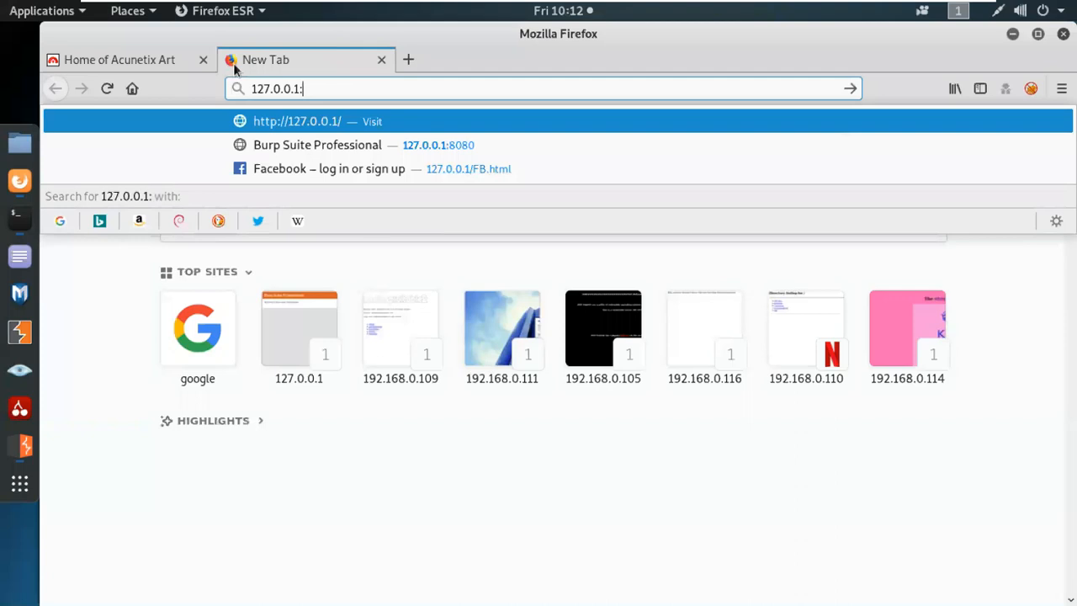
{"action": "type", "text": ":8080"}
{"action": "key", "text": "Return"}
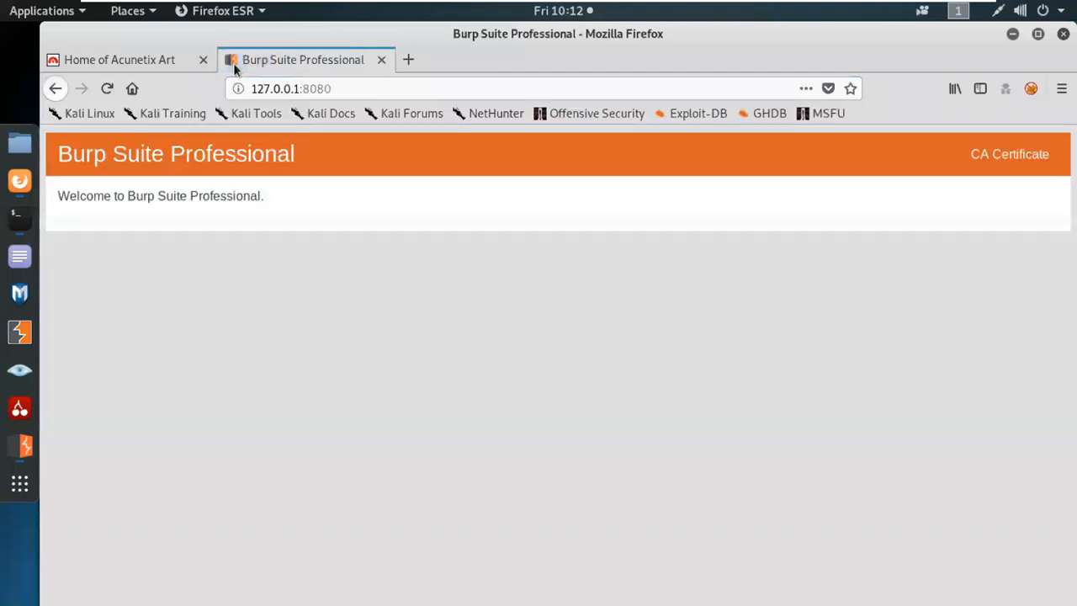
{"action": "left_click", "coordinate": [1042, 156]}
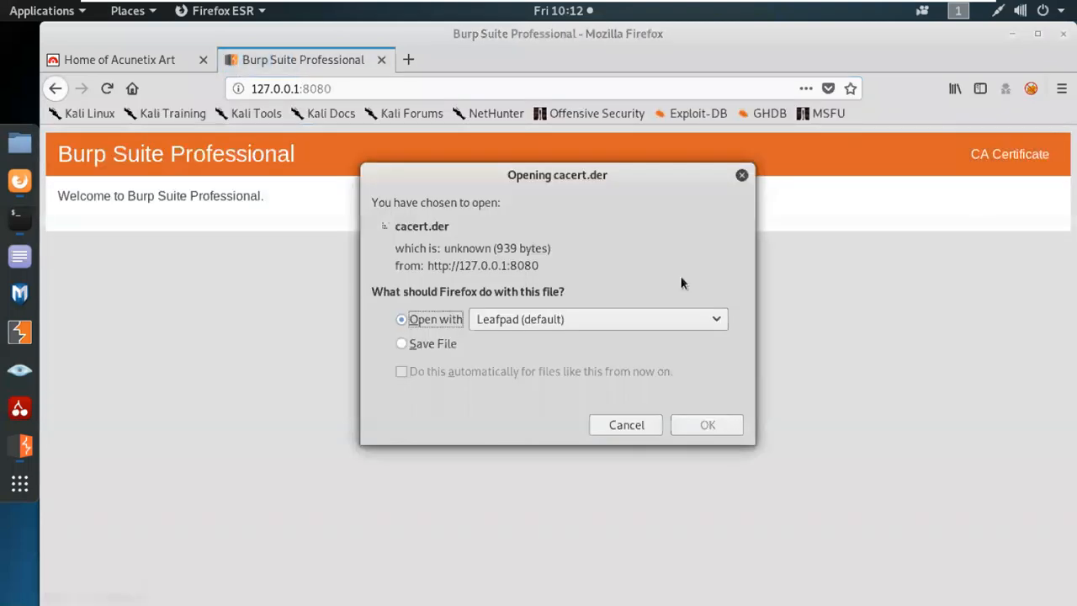
{"action": "left_click", "coordinate": [426, 348]}
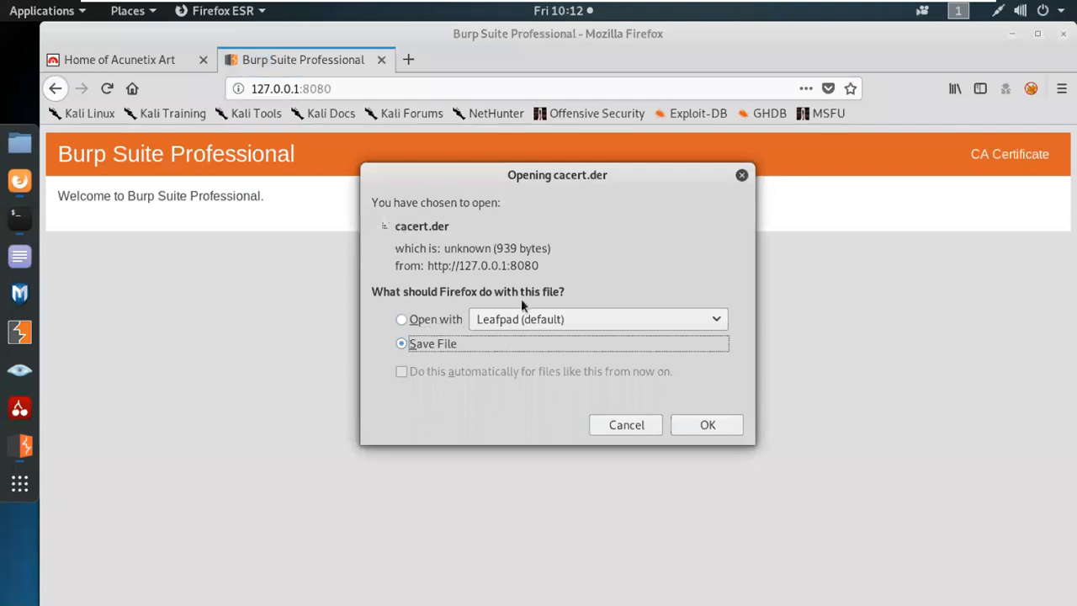
{"action": "left_click", "coordinate": [721, 424]}
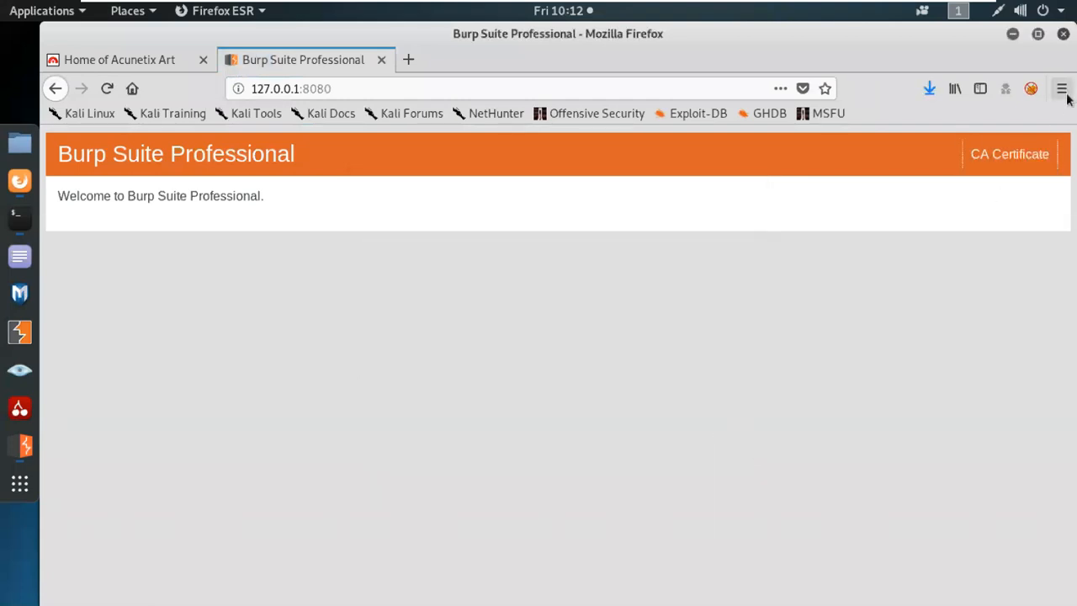
{"action": "left_click", "coordinate": [1062, 88]}
Import cacert.der into Firefox's Authorities, trusting it for websites and email users.
{"action": "left_click", "coordinate": [888, 331]}
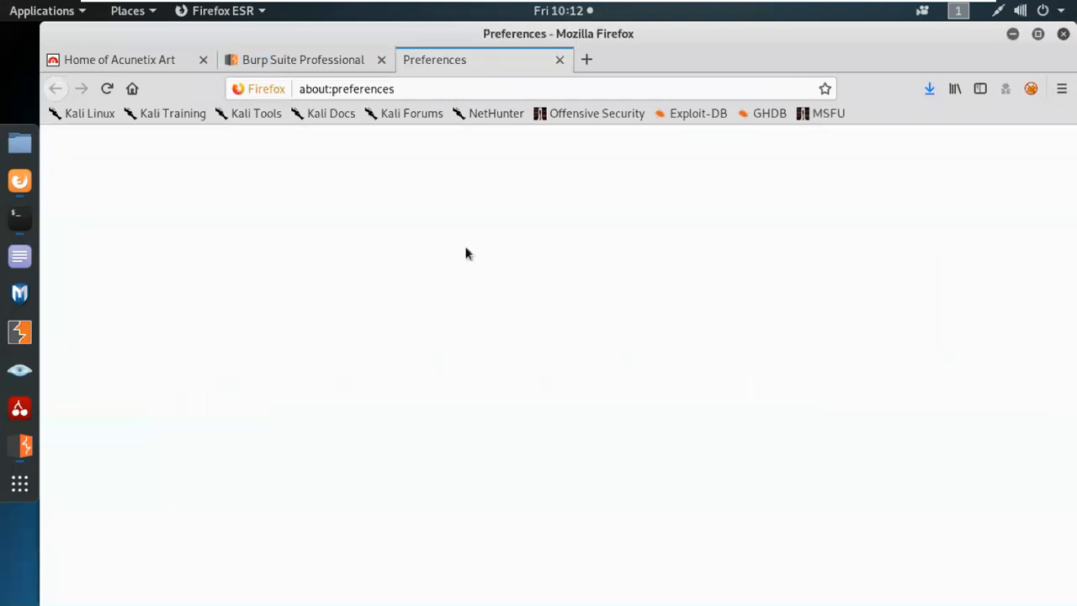
{"action": "type", "text": "cert"}
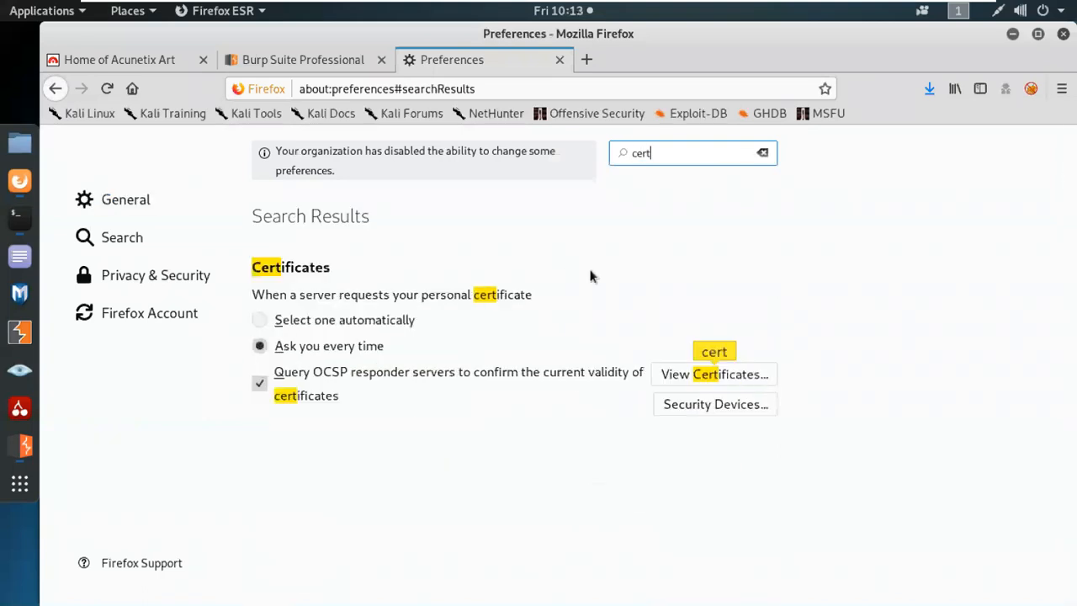
{"action": "left_click", "coordinate": [673, 374]}
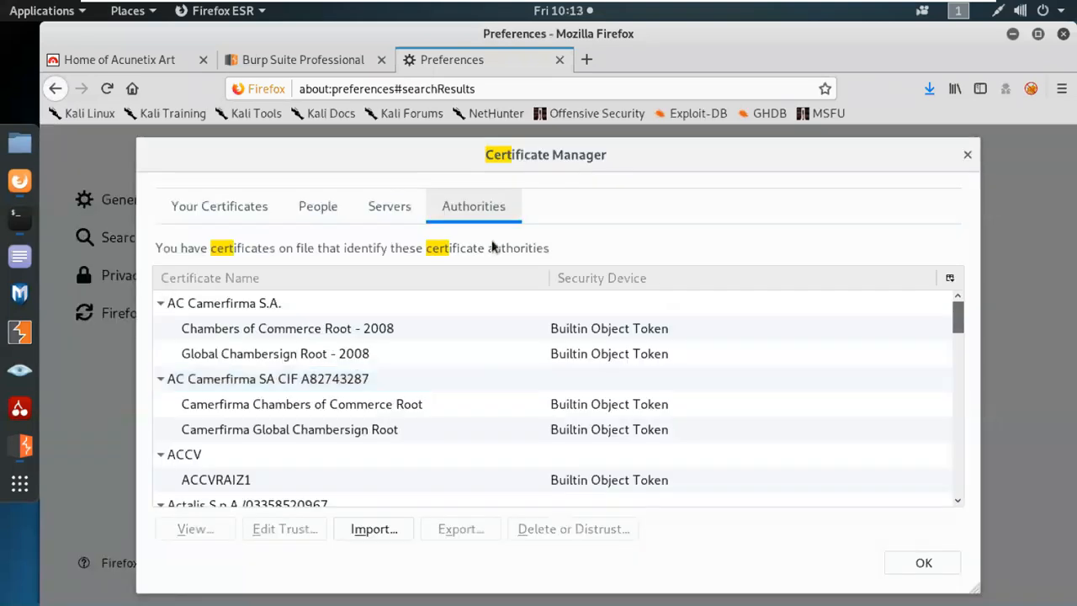
{"action": "left_click", "coordinate": [396, 525]}
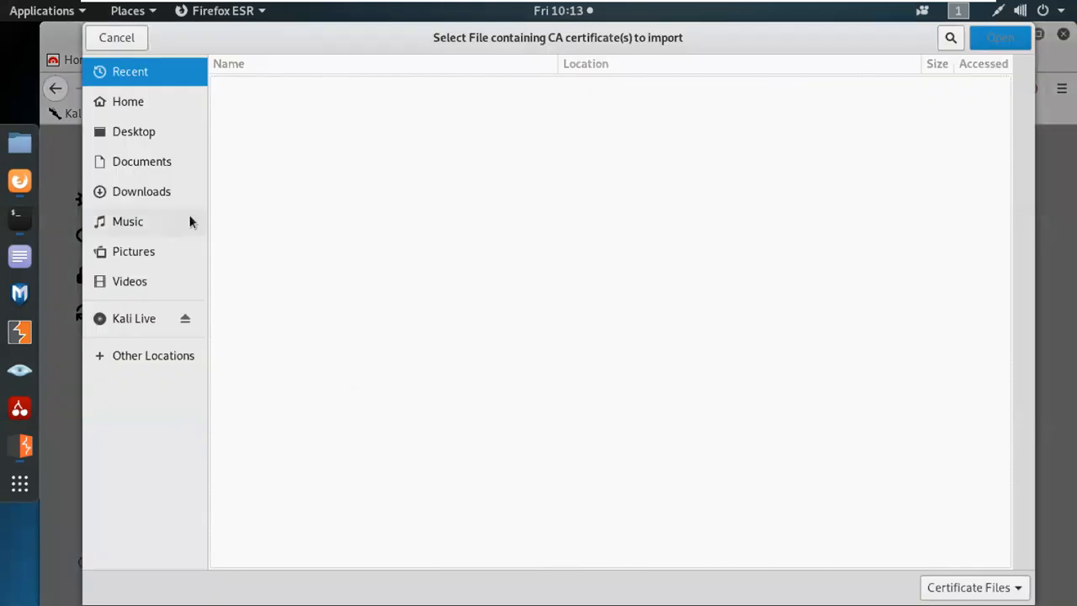
{"action": "left_click", "coordinate": [171, 194]}
{"action": "double_click", "coordinate": [264, 160]}
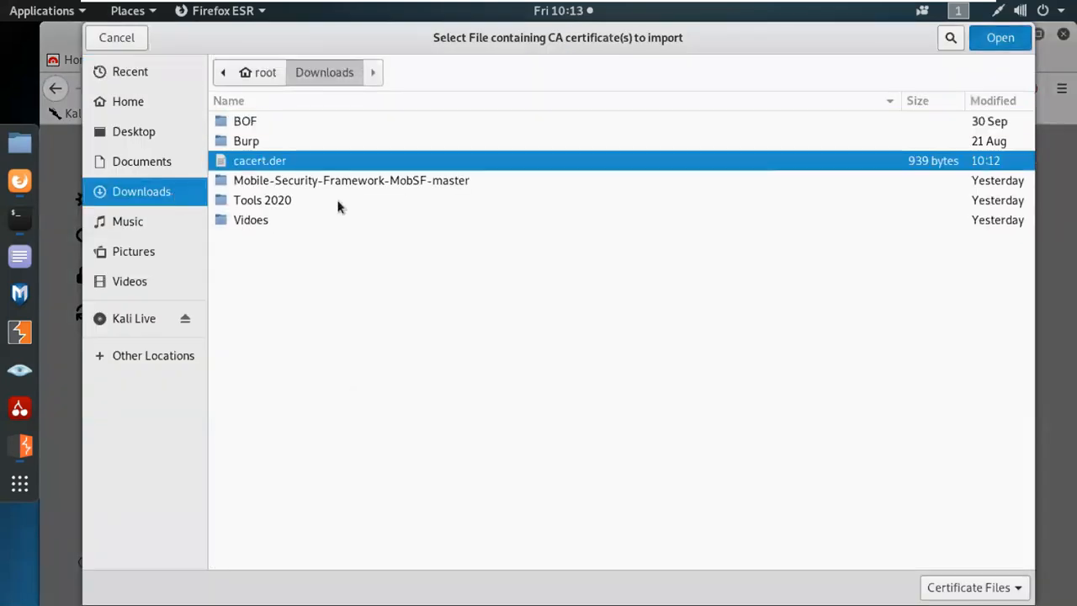
{"action": "left_click", "coordinate": [362, 316]}
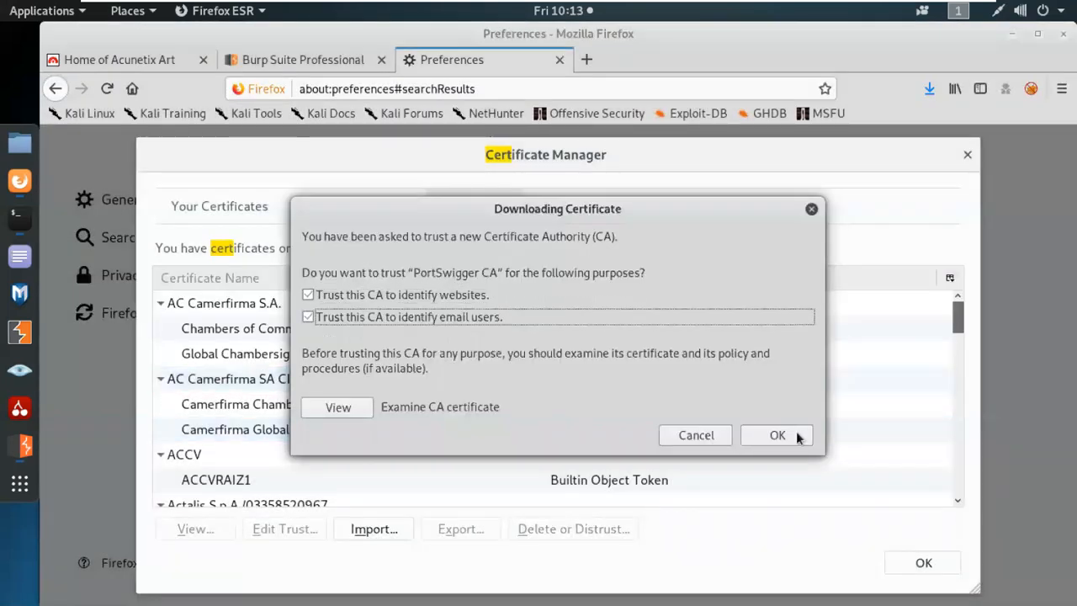
{"action": "left_click", "coordinate": [792, 435]}
{"action": "left_click", "coordinate": [923, 562]}
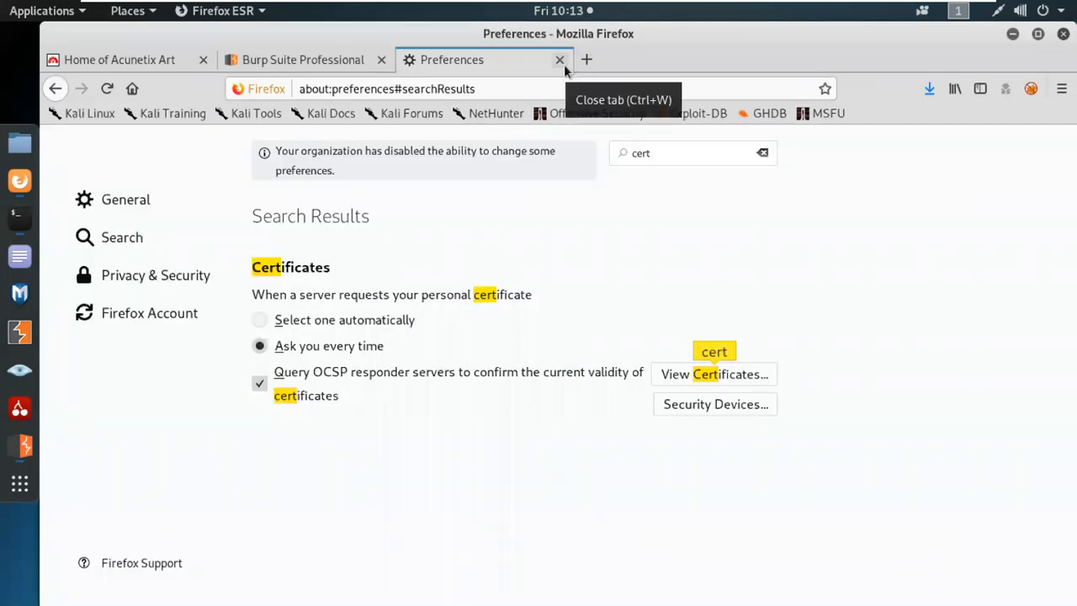
Close the preferences and Burp page tabs and open Google in a new tab.
{"action": "left_click", "coordinate": [561, 62]}
{"action": "left_click", "coordinate": [383, 61]}
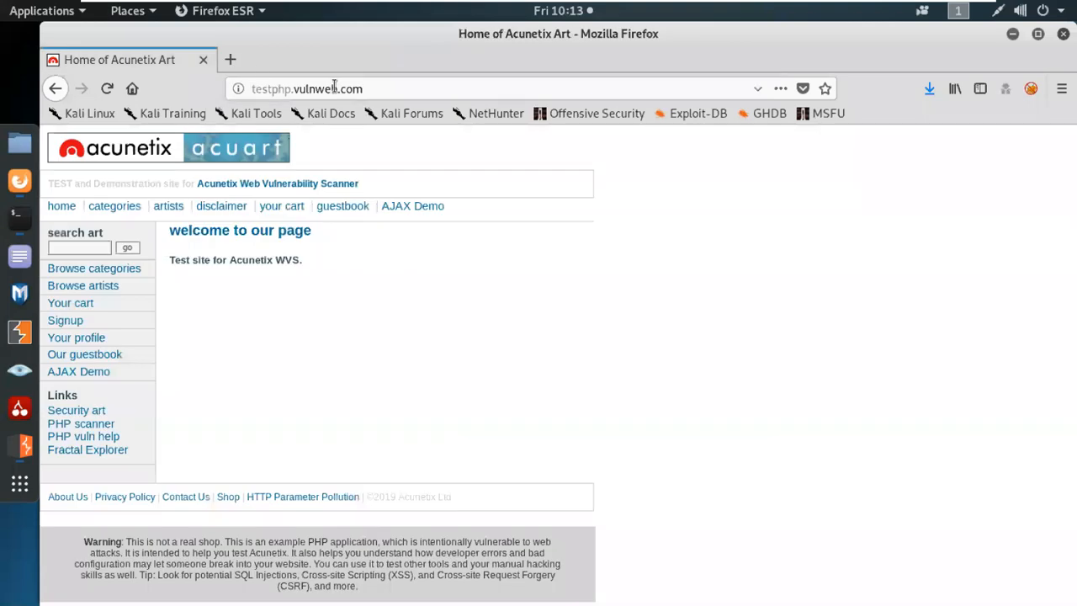
{"action": "left_click", "coordinate": [232, 60]}
{"action": "left_click", "coordinate": [220, 300]}
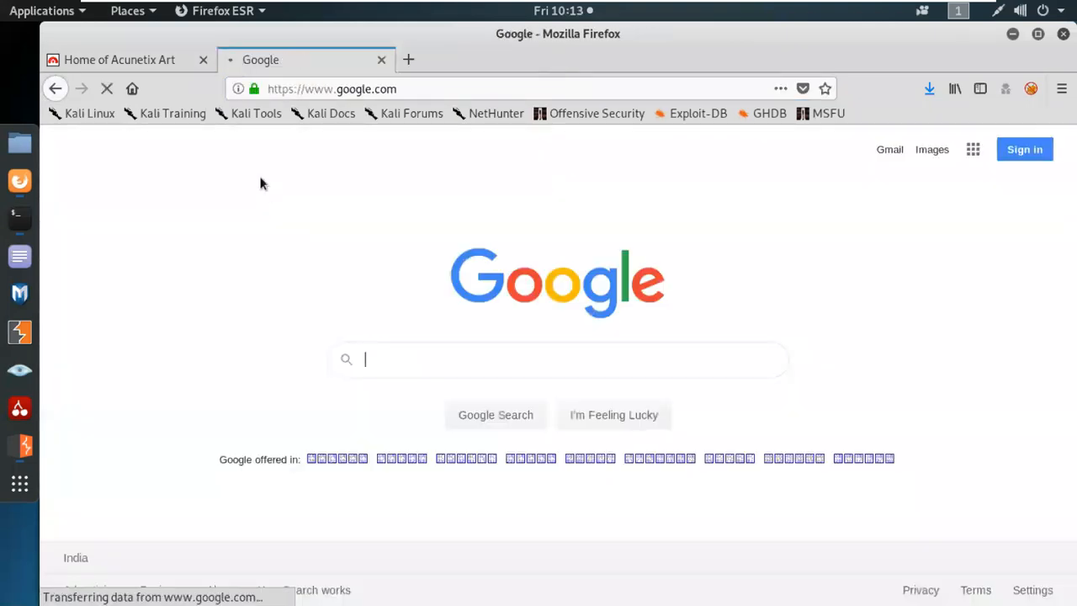
{"action": "left_click", "coordinate": [166, 63]}
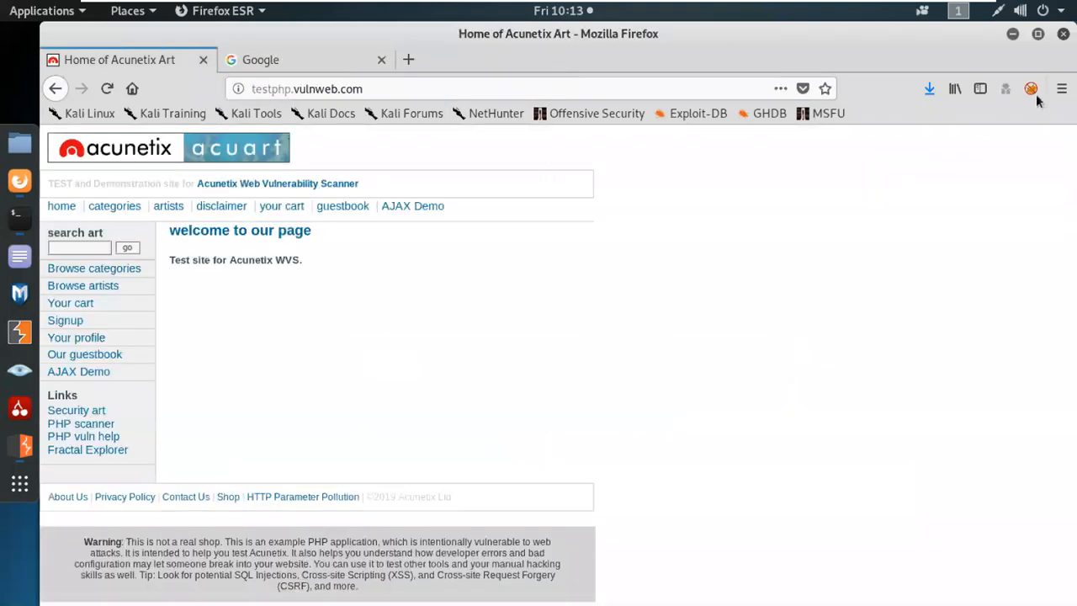
Route Firefox through the Burp proxy via FoxyProxy, reload testphp.vulnweb.com, and close Google.
{"action": "left_click", "coordinate": [1031, 90]}
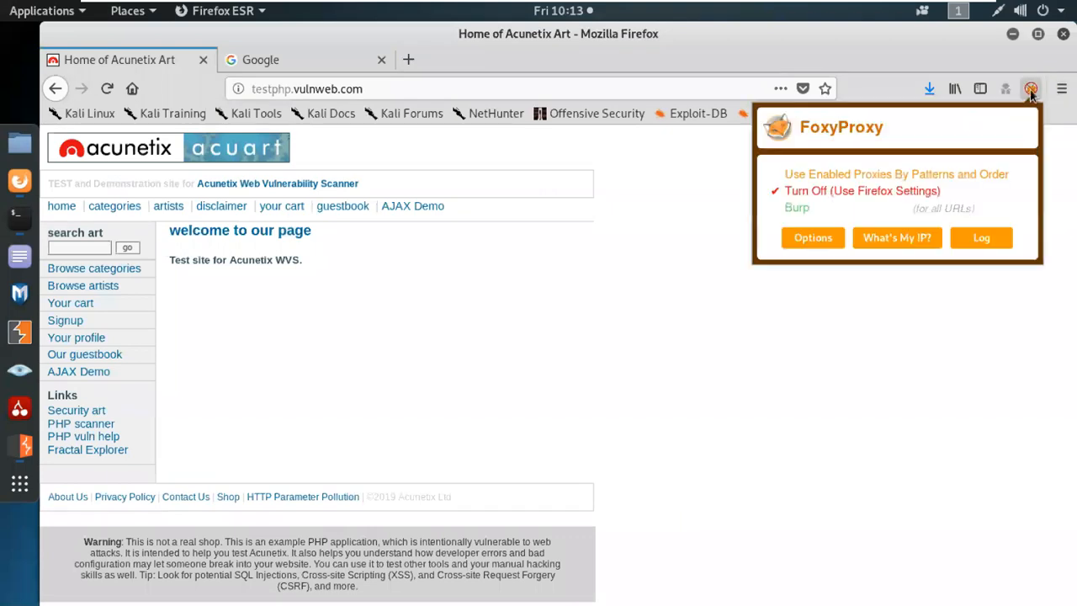
{"action": "left_click", "coordinate": [799, 208]}
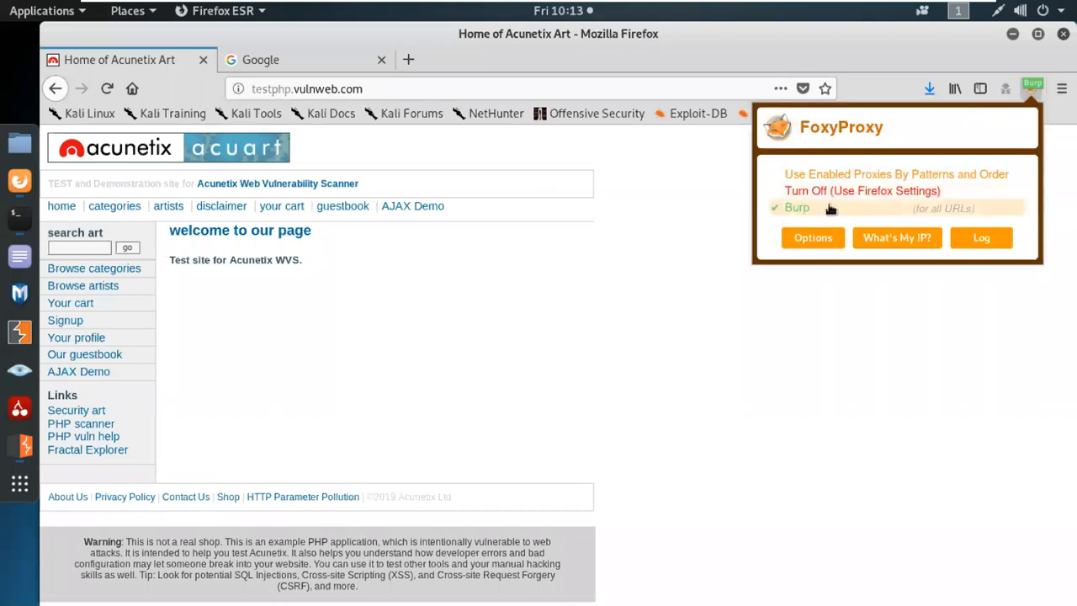
{"action": "left_click", "coordinate": [952, 330]}
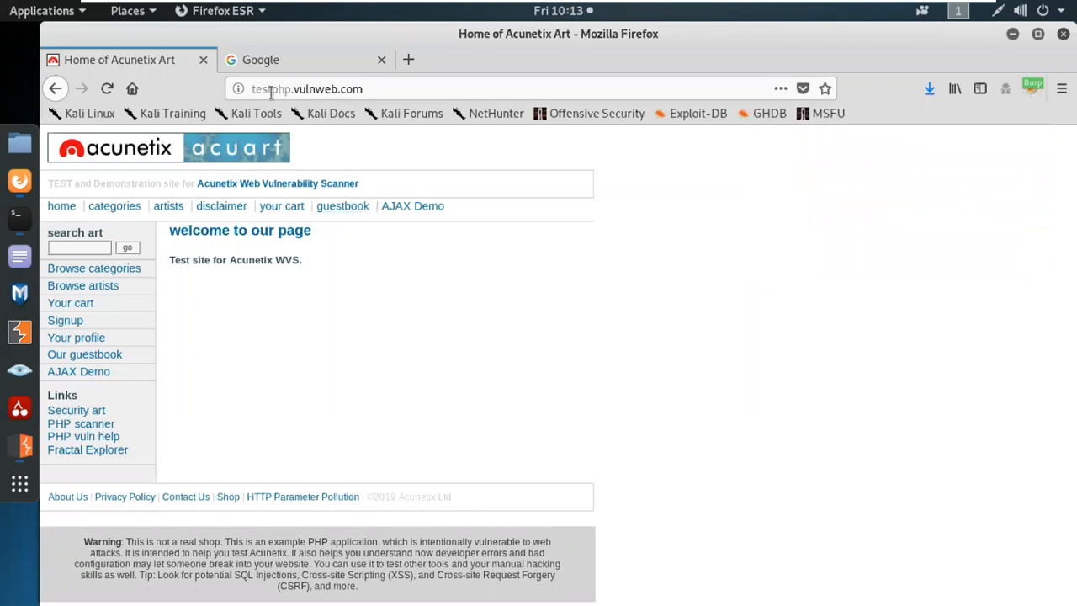
{"action": "left_click", "coordinate": [107, 88]}
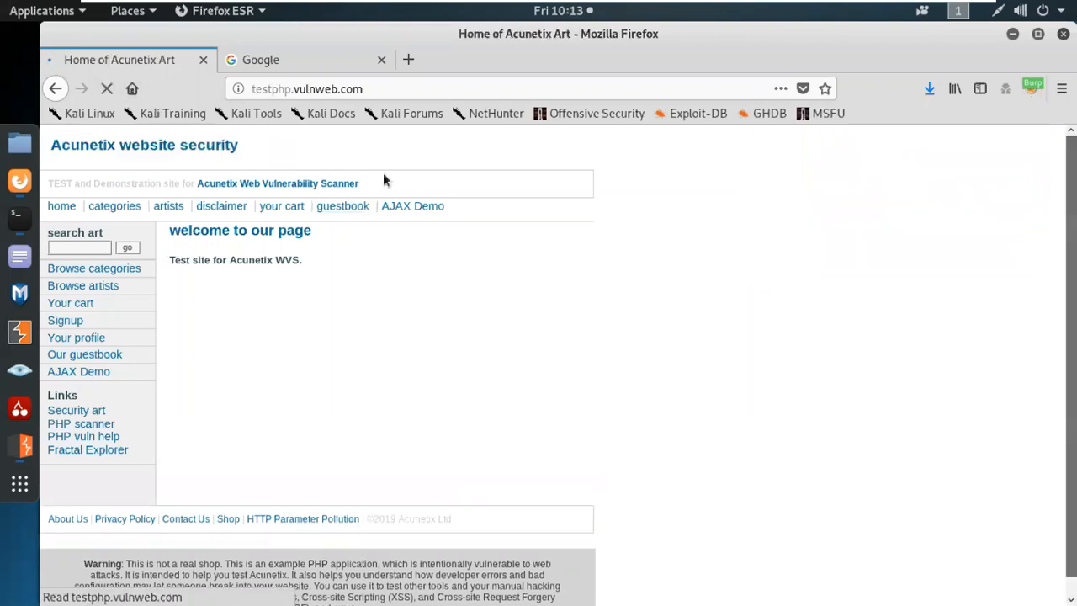
{"action": "left_click", "coordinate": [313, 60]}
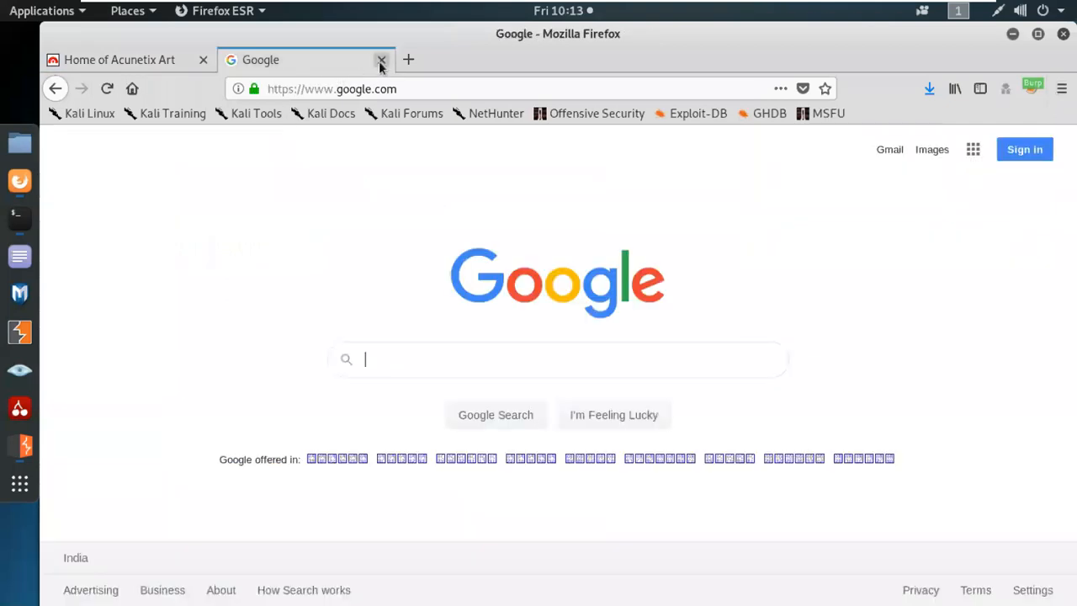
{"action": "left_click", "coordinate": [381, 60]}
Try again to launch Burp's embedded browser from Proxy > Intercept and dismiss the error.
{"action": "left_click", "coordinate": [19, 452]}
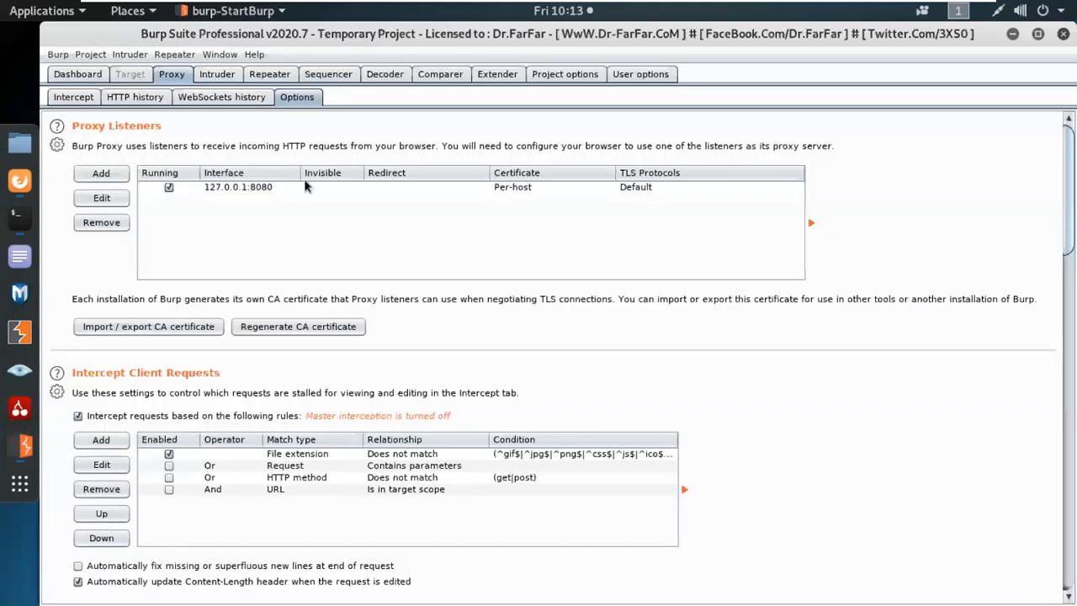
{"action": "left_click", "coordinate": [74, 97]}
{"action": "left_click", "coordinate": [143, 283]}
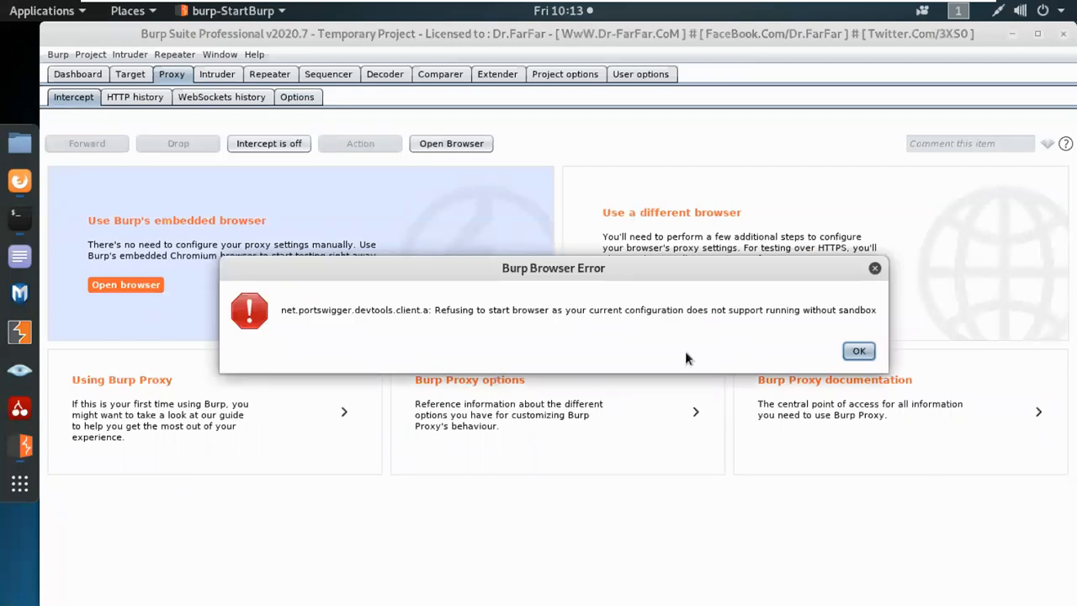
{"action": "left_click", "coordinate": [857, 352]}
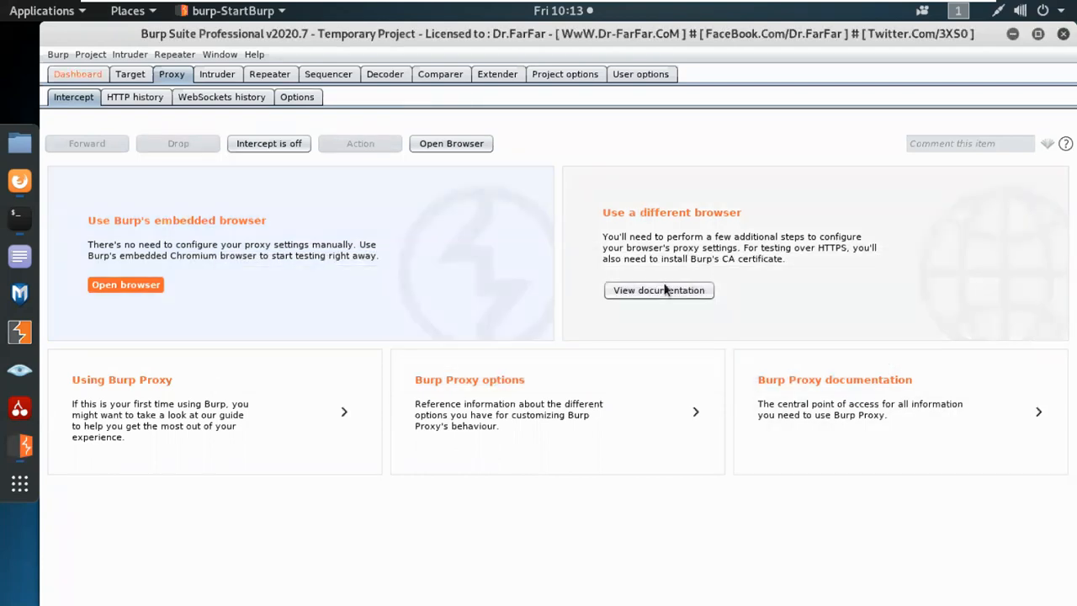
Read Burp's documentation on configuring an external browser, then close that window.
{"action": "left_click", "coordinate": [665, 290]}
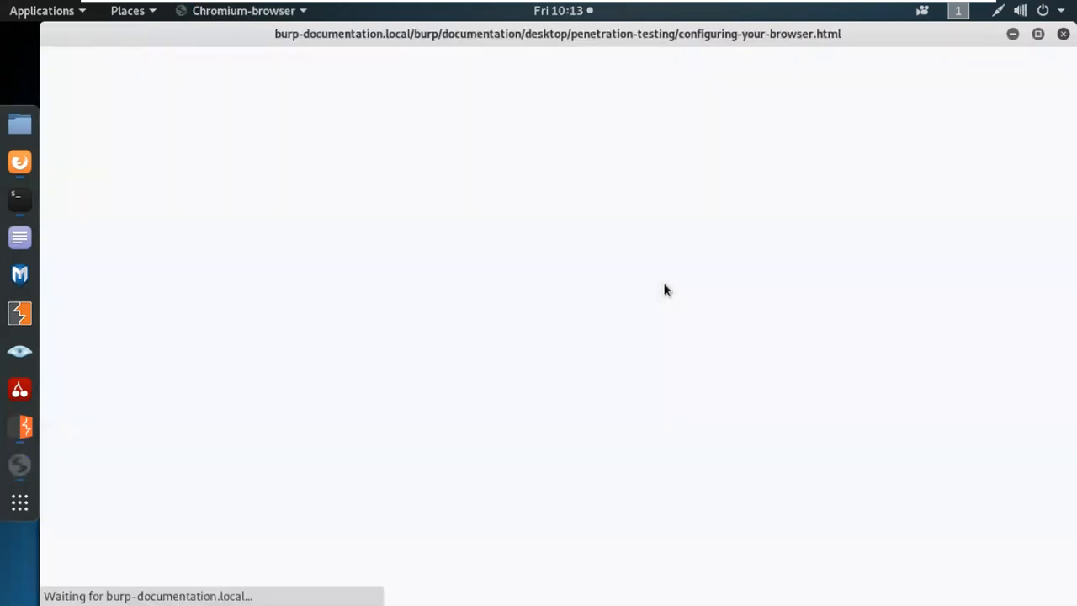
{"action": "scroll", "coordinate": [648, 455], "scroll_direction": "down", "scroll_amount": 1}
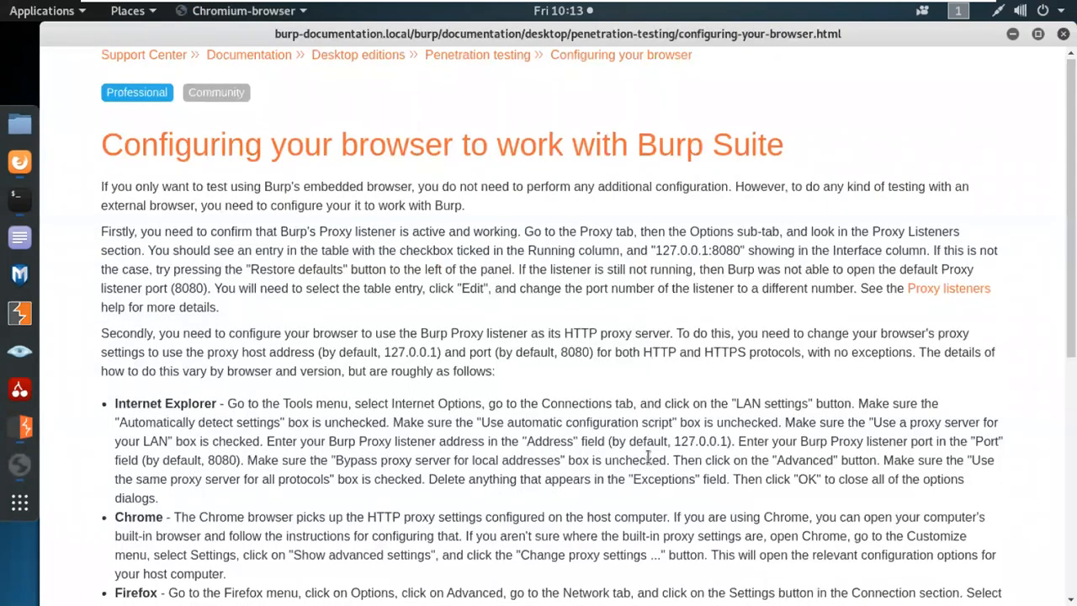
{"action": "scroll", "coordinate": [647, 455], "scroll_direction": "down", "scroll_amount": 5}
{"action": "scroll", "coordinate": [747, 128], "scroll_direction": "up", "scroll_amount": 5}
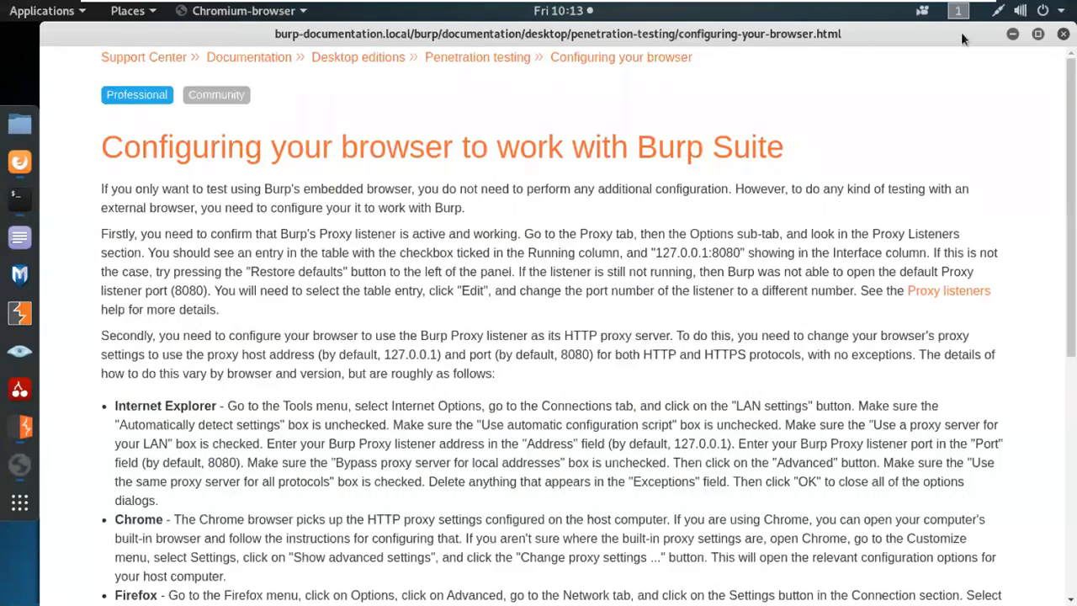
{"action": "left_click", "coordinate": [1062, 34]}
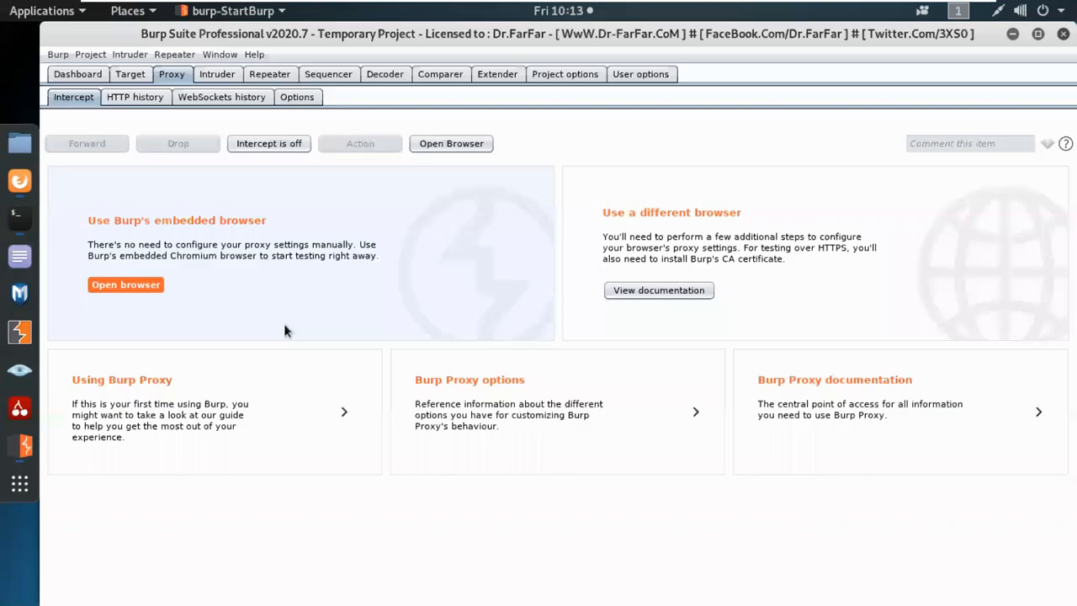
{"action": "left_click", "coordinate": [78, 75]}
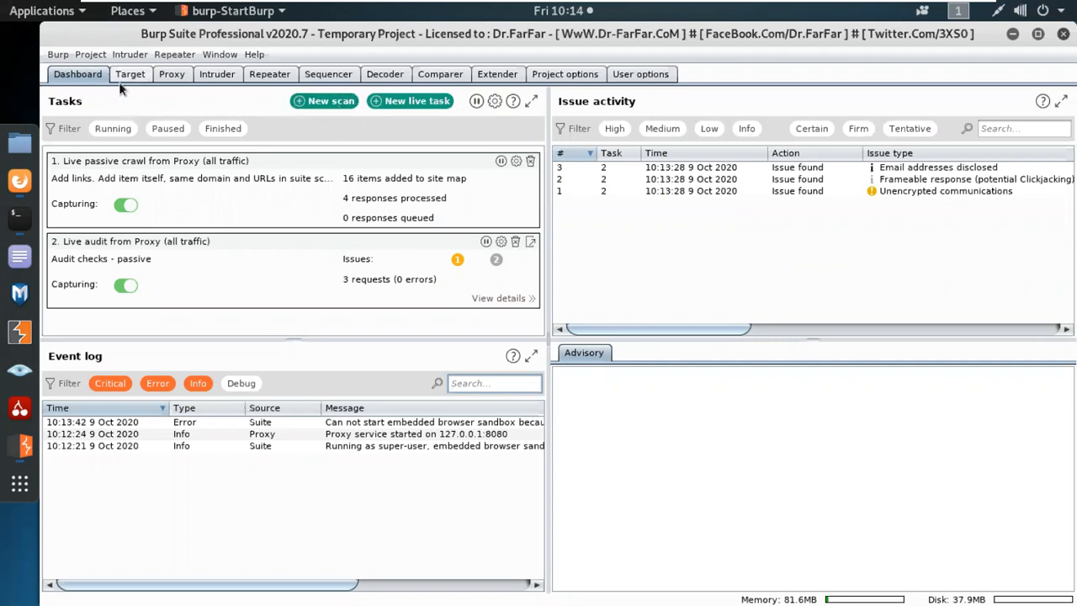
{"action": "left_click", "coordinate": [62, 57]}
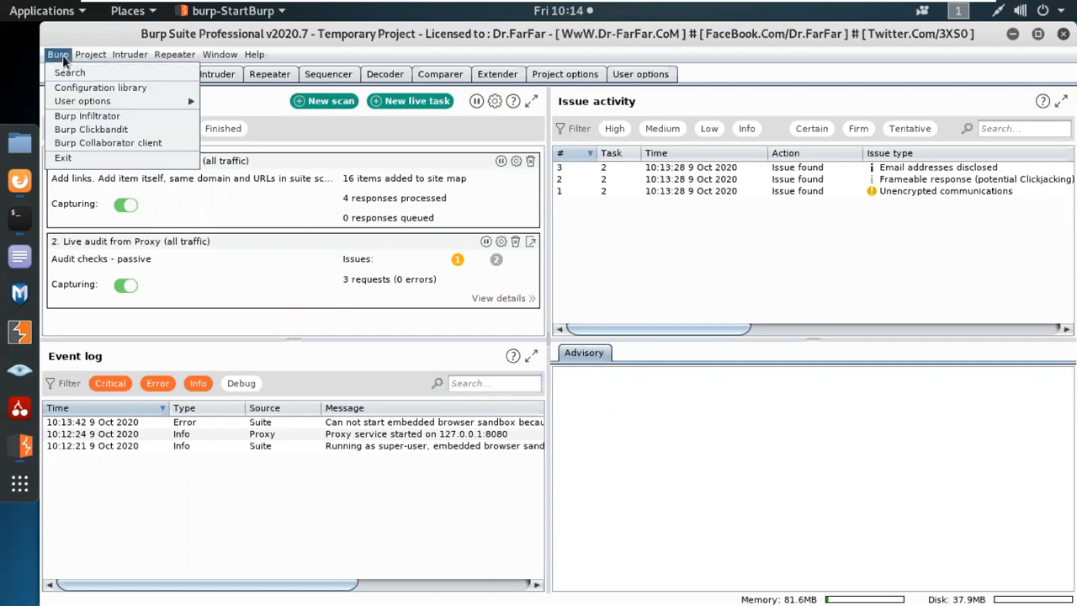
{"action": "left_click", "coordinate": [378, 138]}
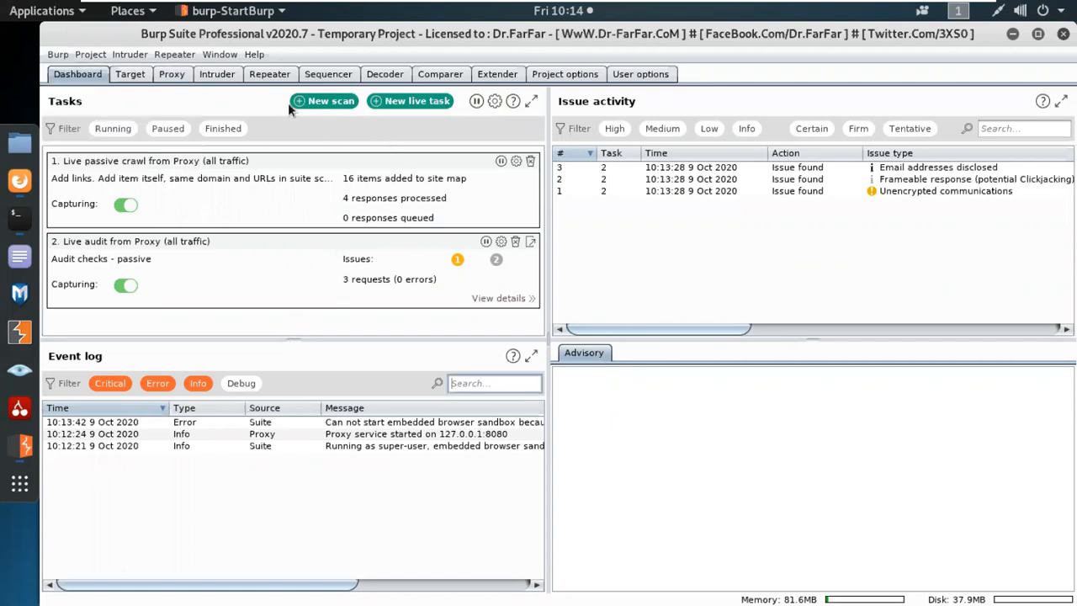
{"action": "left_click", "coordinate": [329, 102]}
{"action": "left_click", "coordinate": [261, 148]}
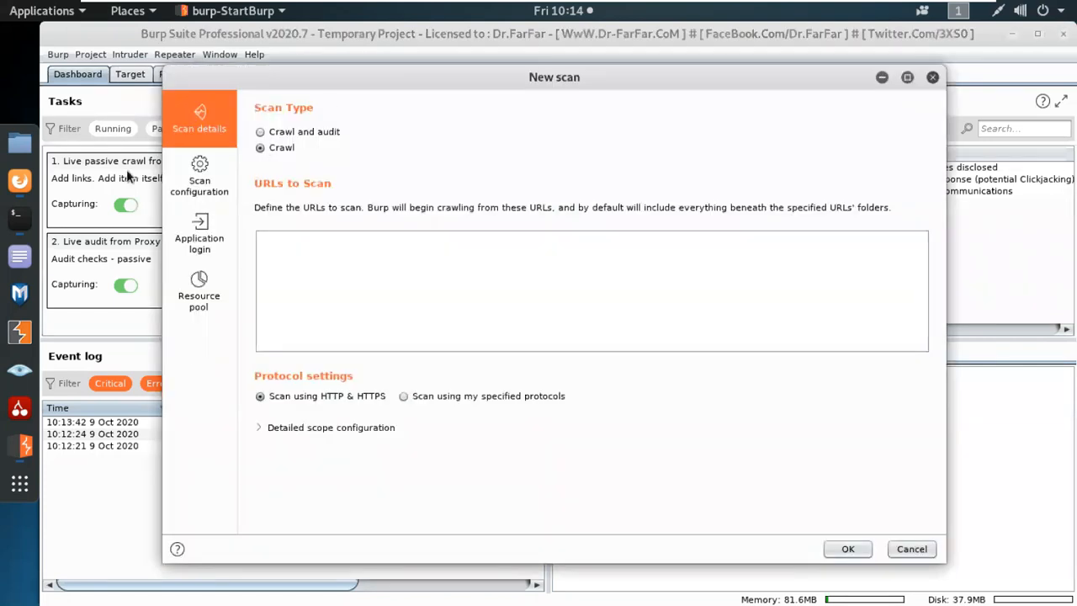
{"action": "left_click", "coordinate": [19, 181]}
{"action": "key", "text": "ctrl+l"}
{"action": "key", "text": "ctrl+c"}
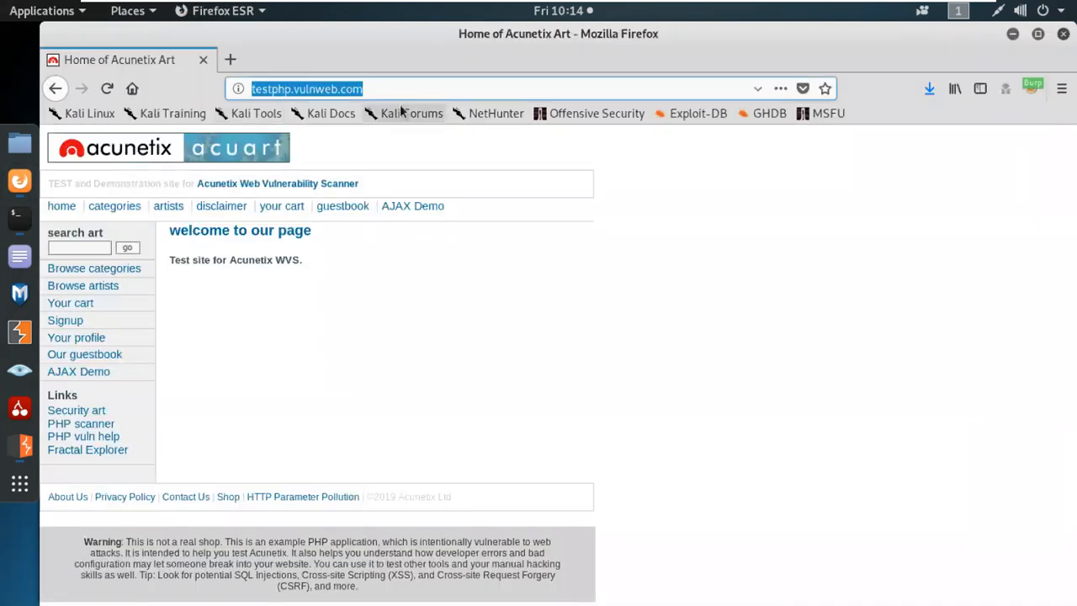
{"action": "left_click", "coordinate": [1012, 35]}
{"action": "key", "text": "ctrl+v"}
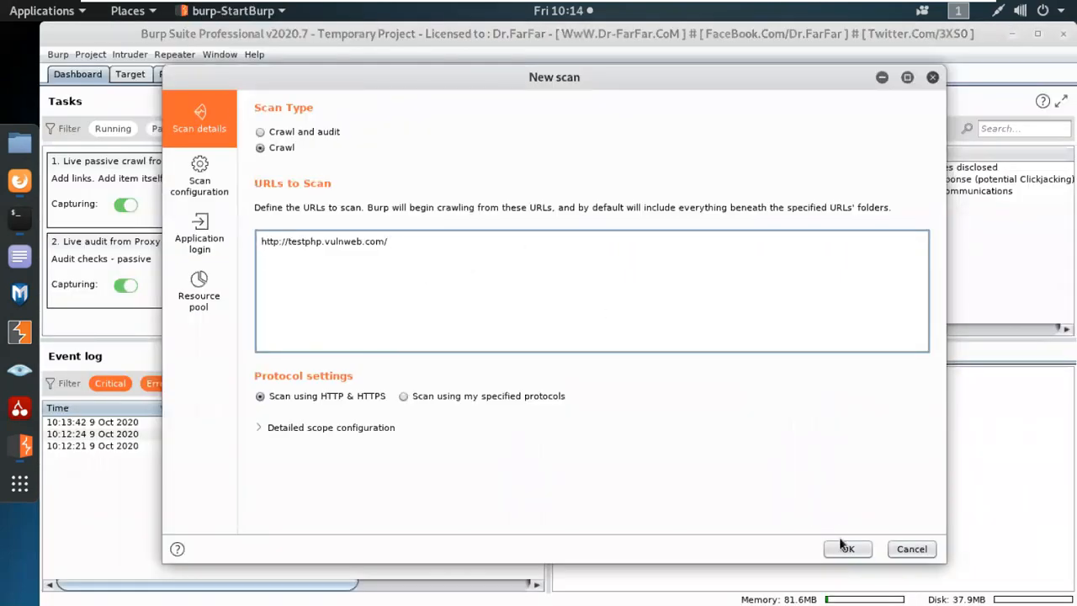
{"action": "left_click", "coordinate": [845, 548]}
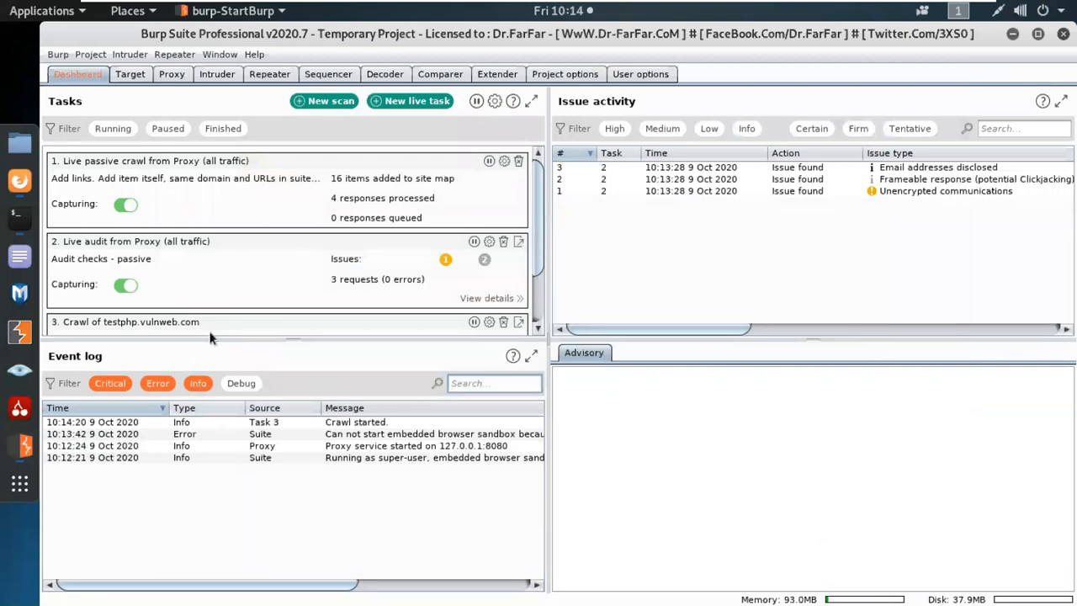
Enlarge the Tasks panel, then open Target > Site map and resize its panes.
{"action": "left_click_drag", "start_coordinate": [268, 334], "coordinate": [283, 434]}
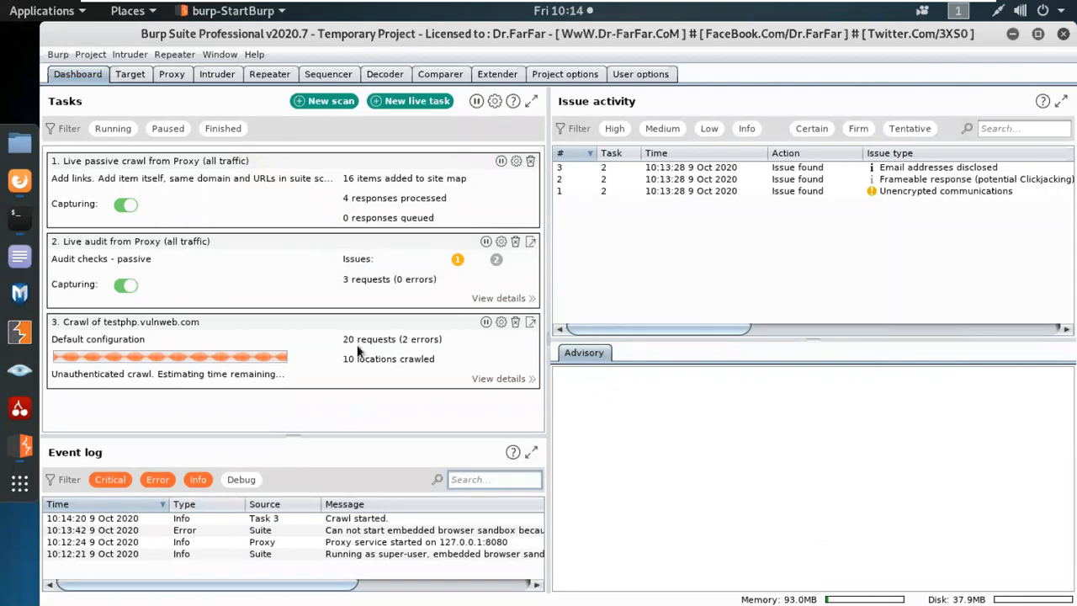
{"action": "left_click", "coordinate": [130, 74]}
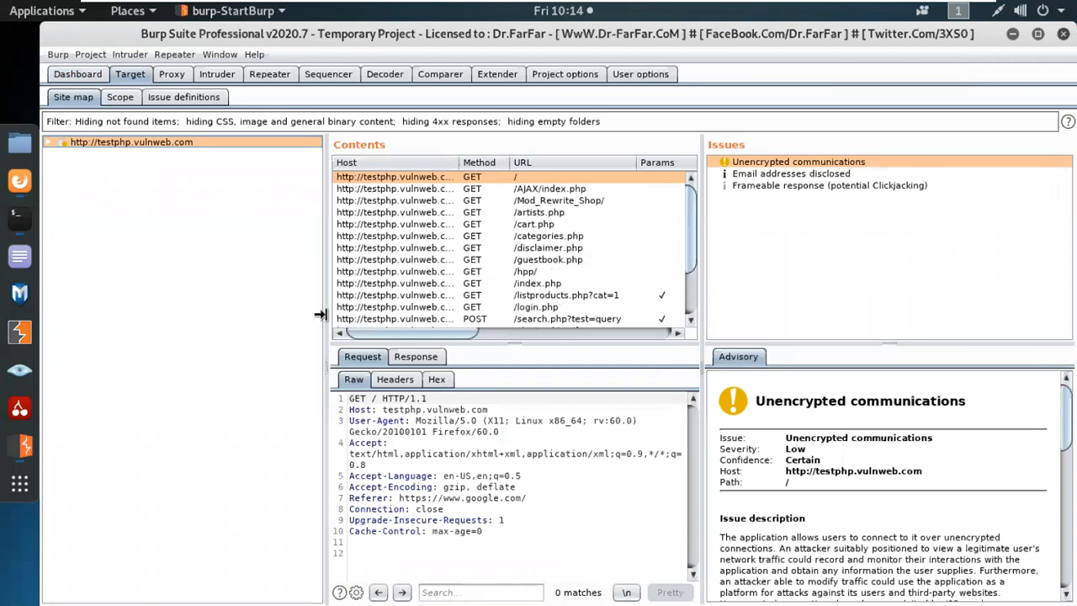
{"action": "left_click_drag", "start_coordinate": [311, 314], "coordinate": [197, 315]}
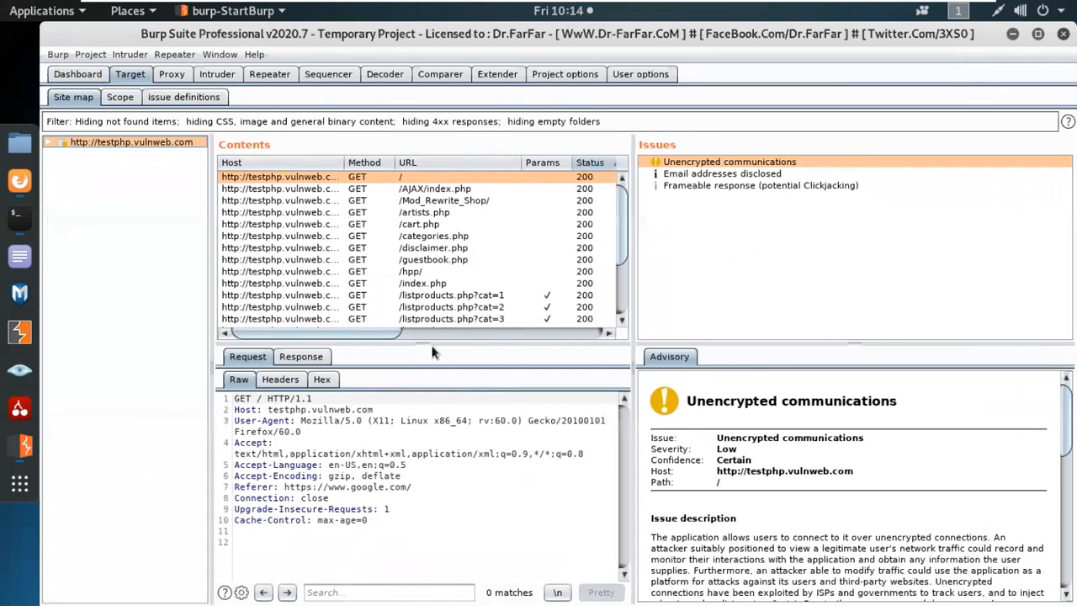
{"action": "left_click_drag", "start_coordinate": [429, 337], "coordinate": [428, 417]}
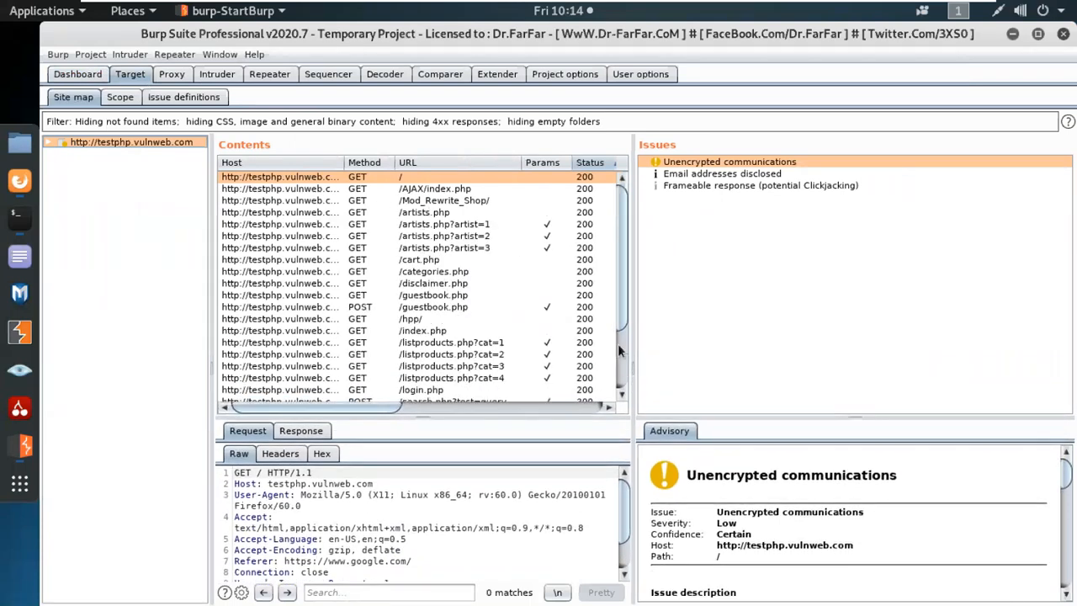
{"action": "left_click_drag", "start_coordinate": [433, 412], "coordinate": [434, 483]}
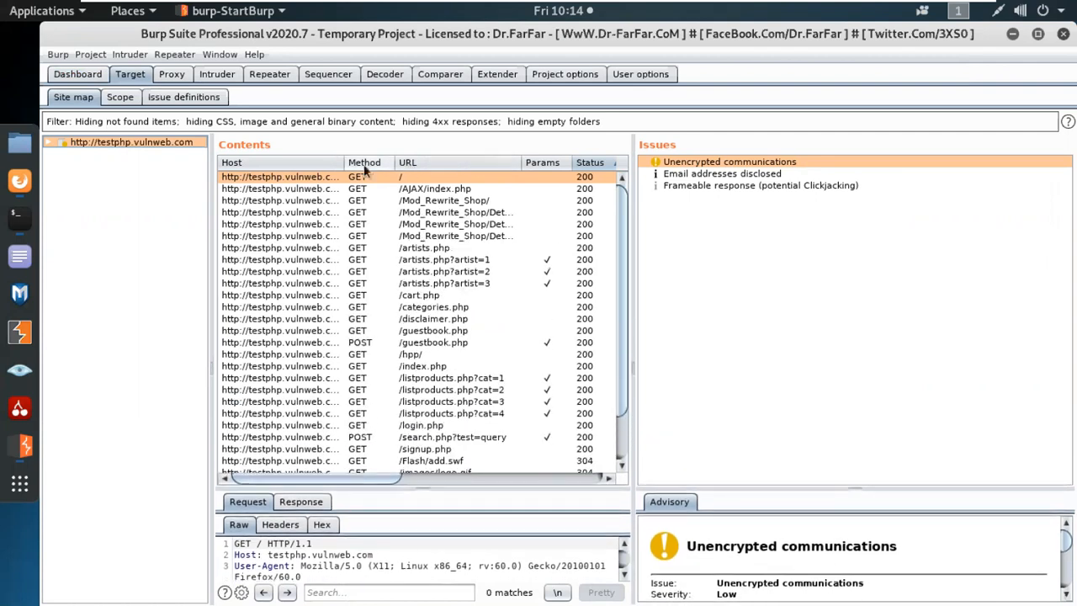
Sort the site map contents by Params descending, parameterised requests on top.
{"action": "left_click", "coordinate": [545, 164]}
{"action": "left_click", "coordinate": [547, 164]}
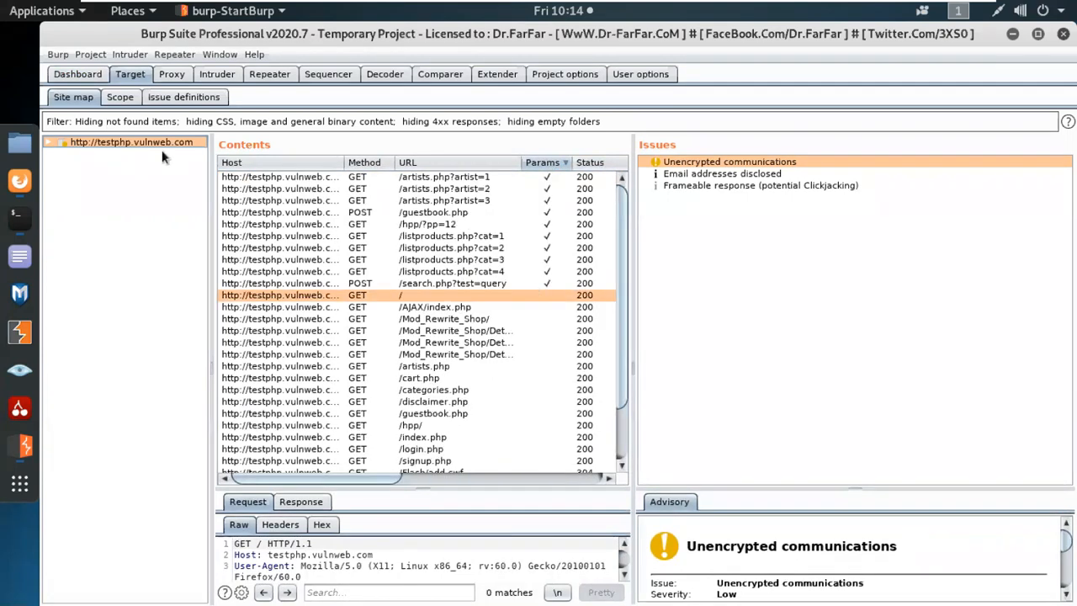
{"action": "left_click", "coordinate": [133, 124]}
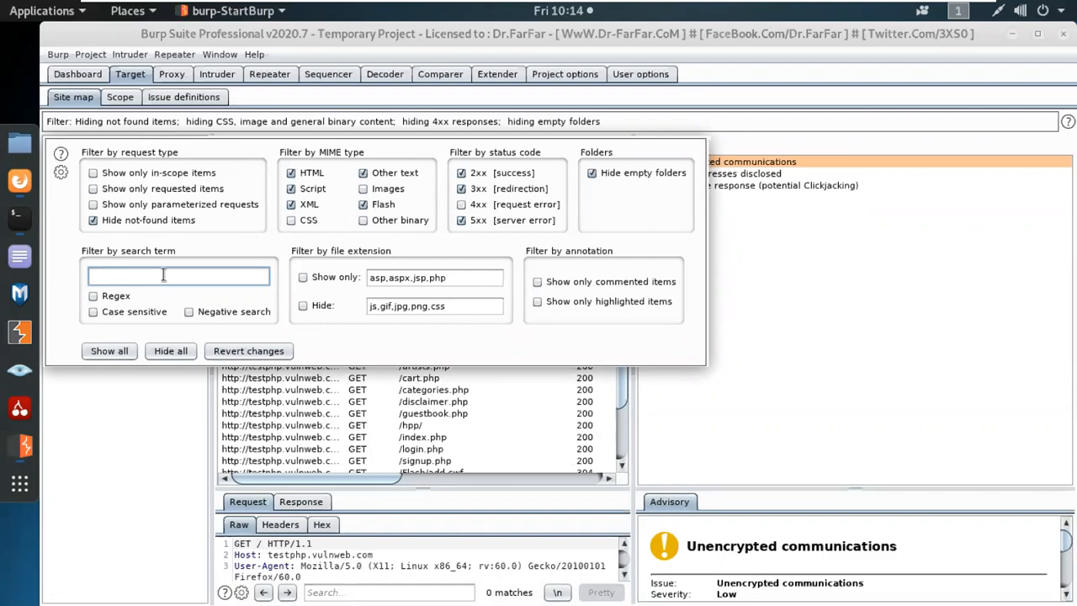
Enter 'url=' as the site map filter's search term.
{"action": "type", "text": "url="}
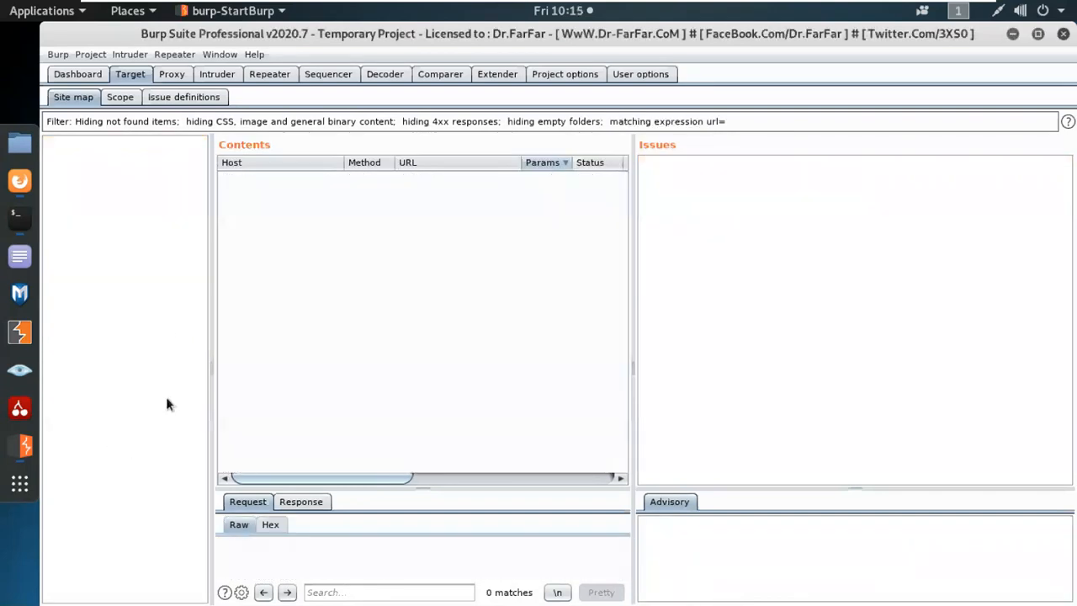
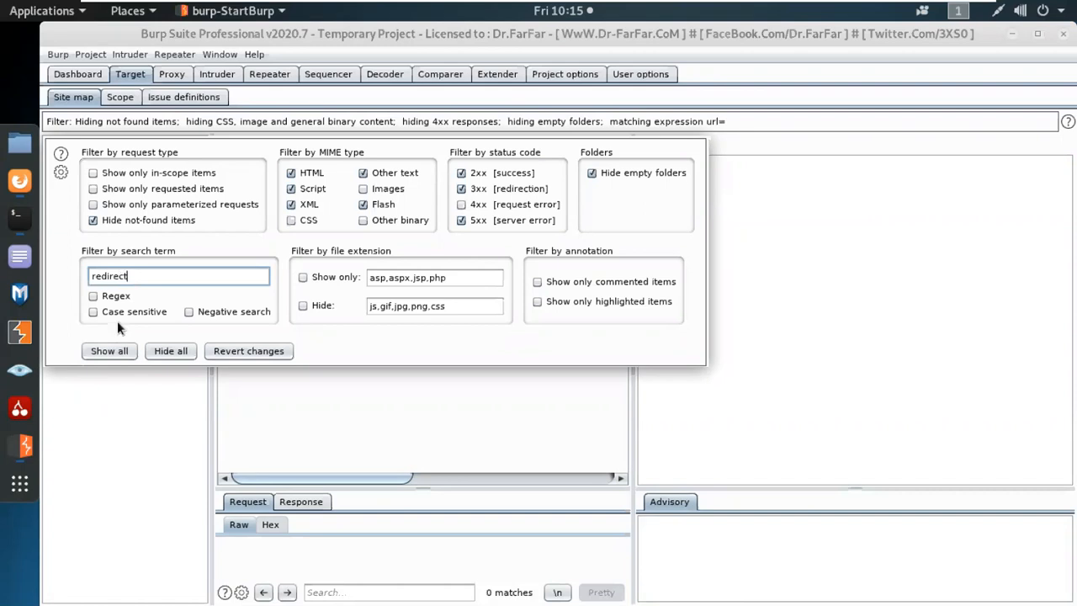
Apply the 'redirect=' site map filter, then delete that search term to list every crawled request.
{"action": "left_click", "coordinate": [122, 424]}
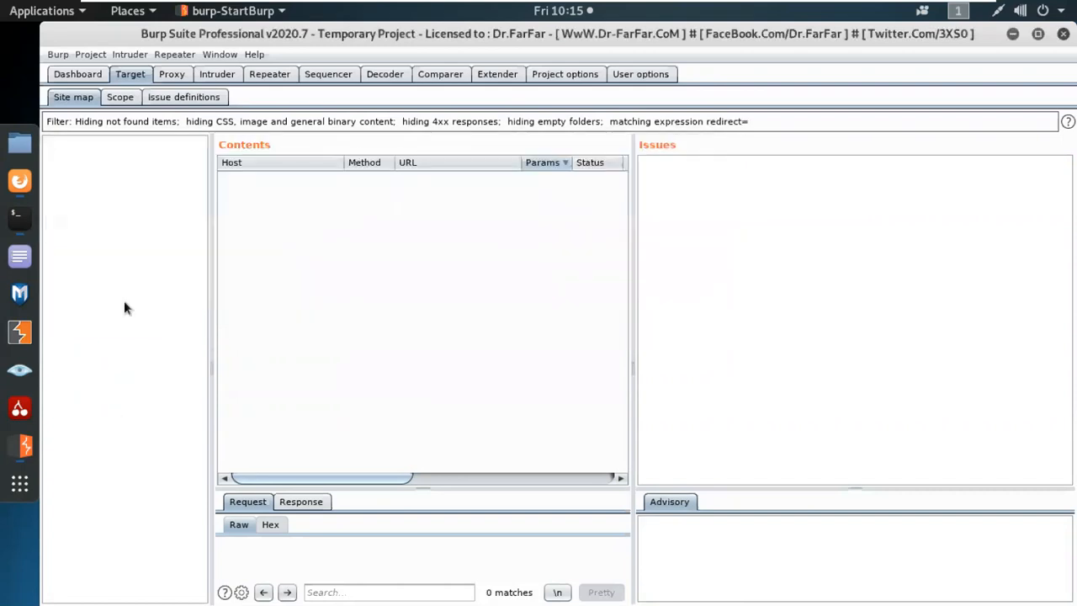
{"action": "left_click", "coordinate": [126, 123]}
{"action": "key", "text": "ctrl+a"}
{"action": "key", "text": "BackSpace"}
{"action": "left_click", "coordinate": [114, 456]}
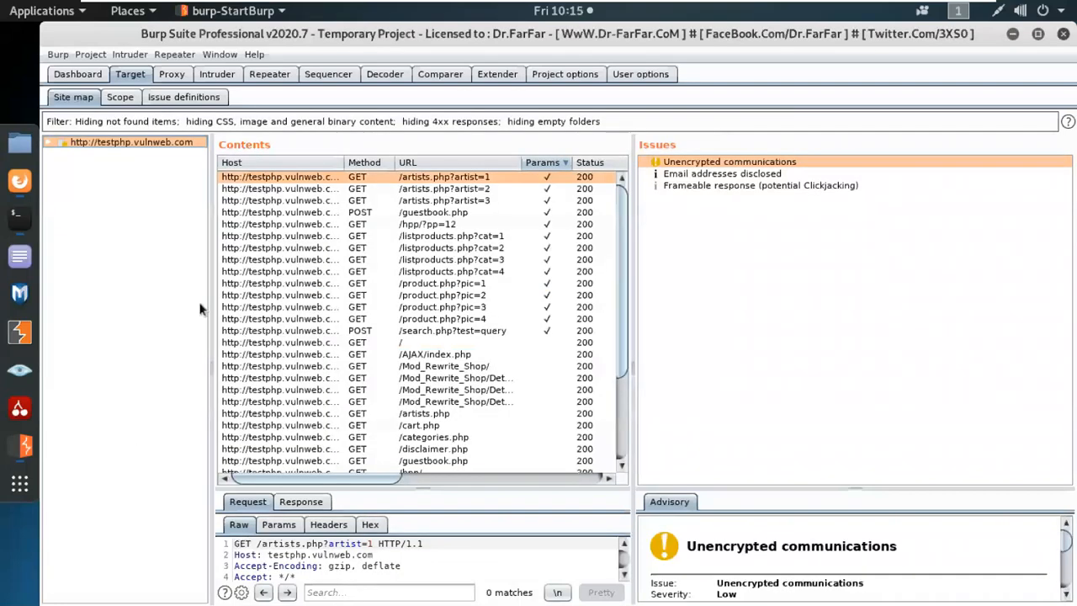
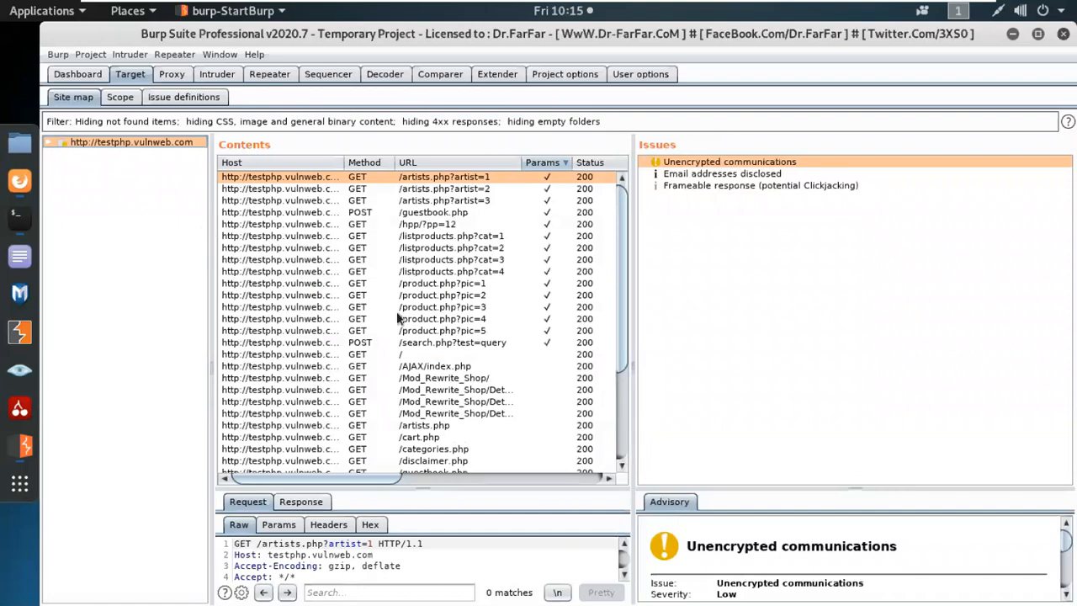
Filter the testphp.vulnweb.com site map by the search term 'csrf'.
{"action": "left_click", "coordinate": [128, 124]}
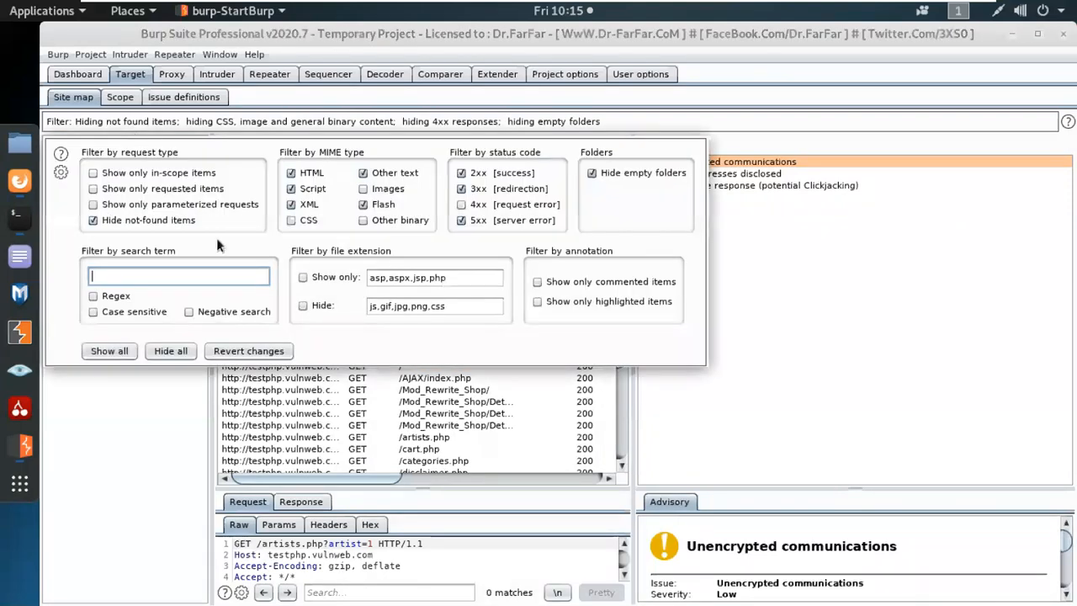
{"action": "type", "text": "csrf"}
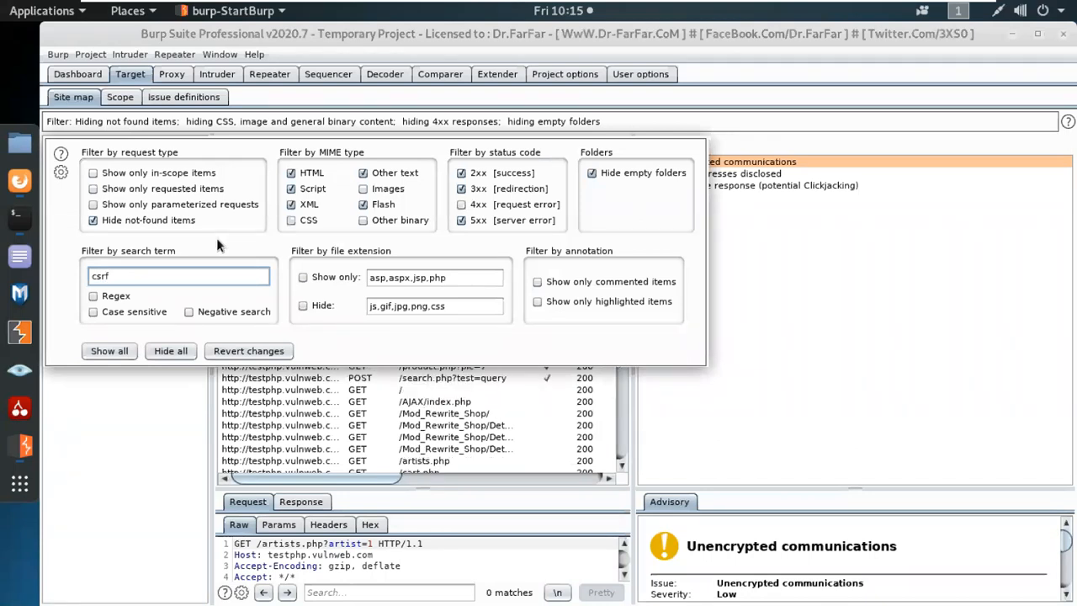
{"action": "left_click", "coordinate": [164, 430]}
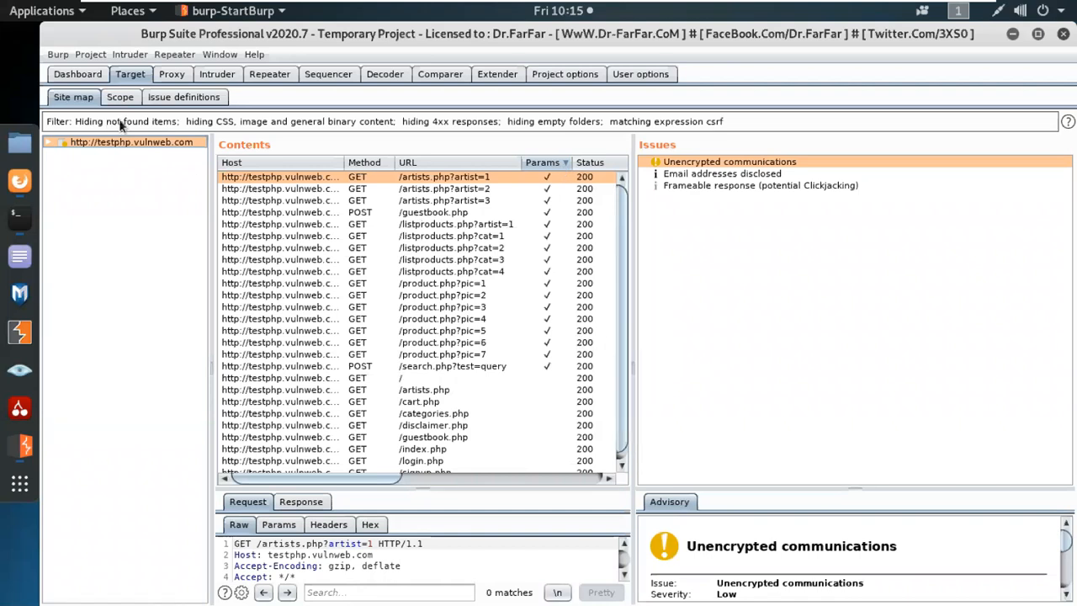
Refine the search term to 'csrf=', which empties the site map, then edit it back to 'csrf'.
{"action": "left_click", "coordinate": [116, 124]}
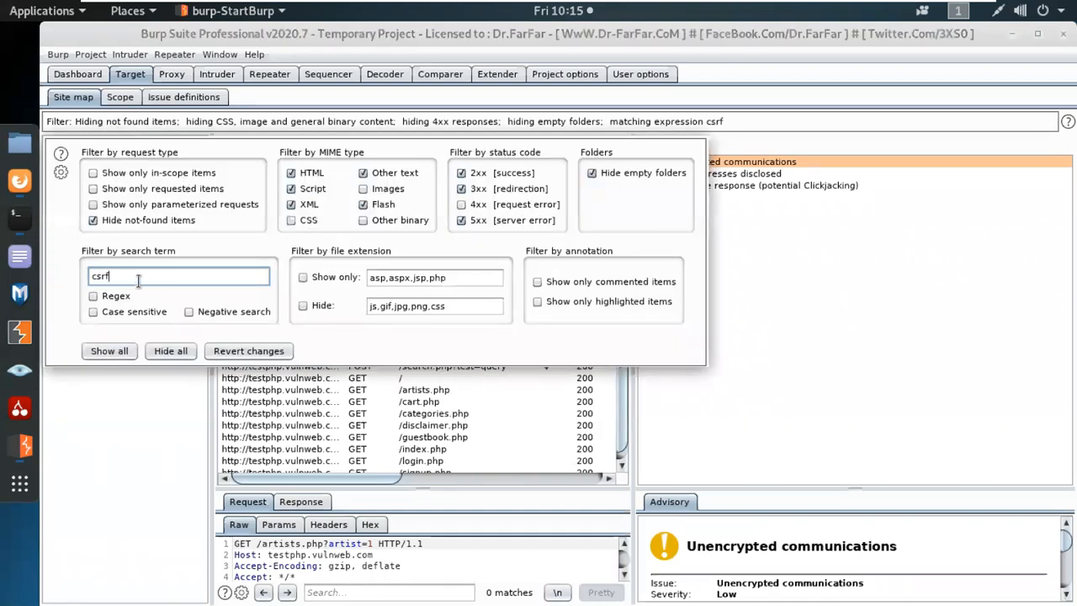
{"action": "type", "text": "="}
{"action": "left_click", "coordinate": [152, 428]}
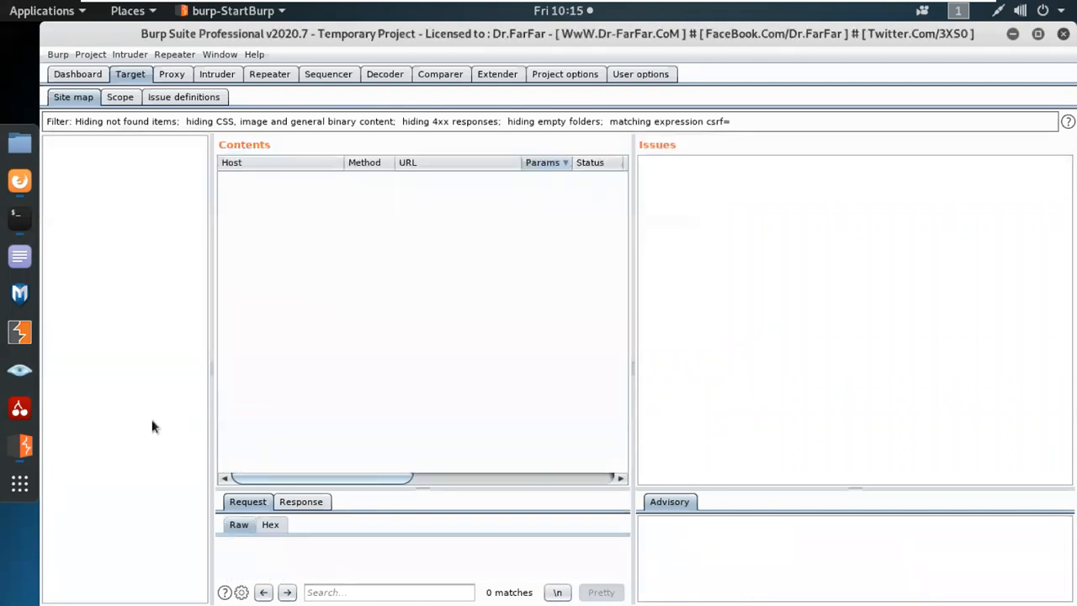
{"action": "left_click", "coordinate": [129, 126]}
{"action": "key", "text": "BackSpace"}
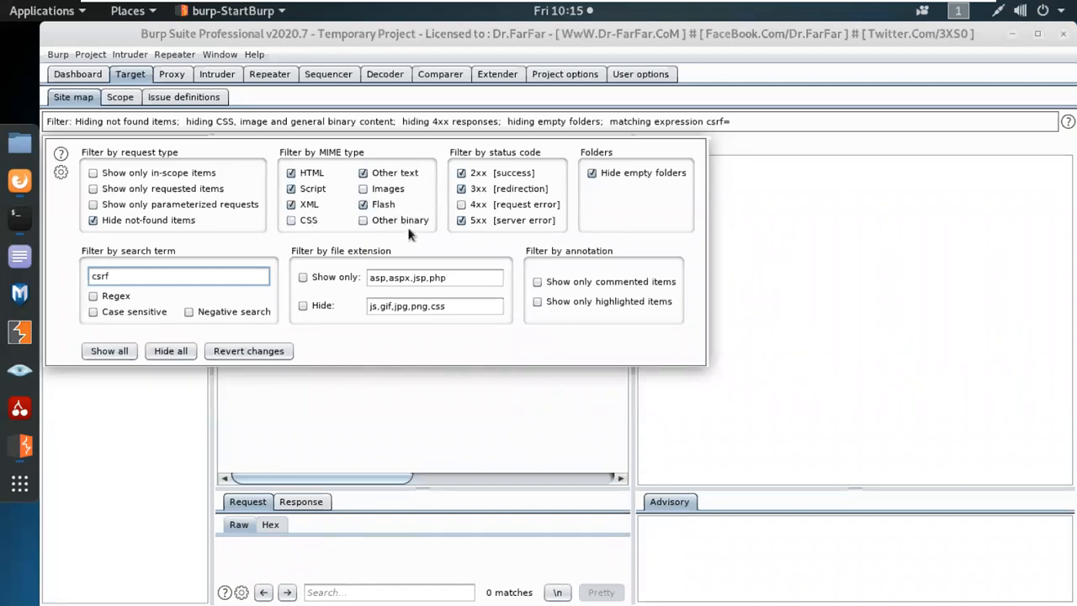
Delete the 'csrf' search term to restore the full site map, then bring up the testphp.vulnweb.com host's context menu.
{"action": "left_click_drag", "start_coordinate": [133, 275], "coordinate": [70, 275]}
{"action": "key", "text": "BackSpace"}
{"action": "left_click", "coordinate": [121, 444]}
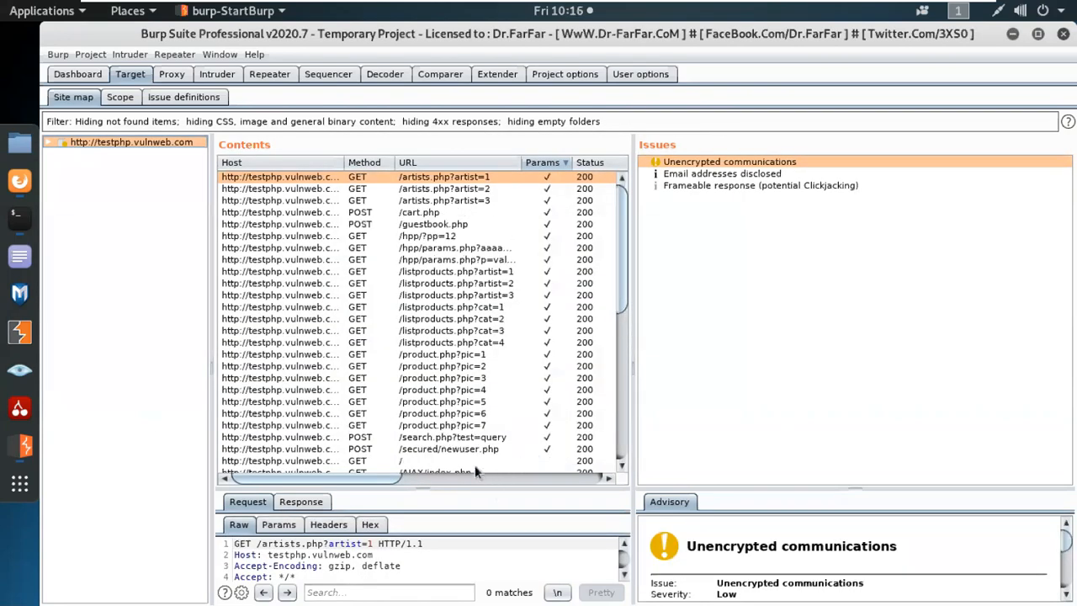
{"action": "right_click", "coordinate": [110, 145]}
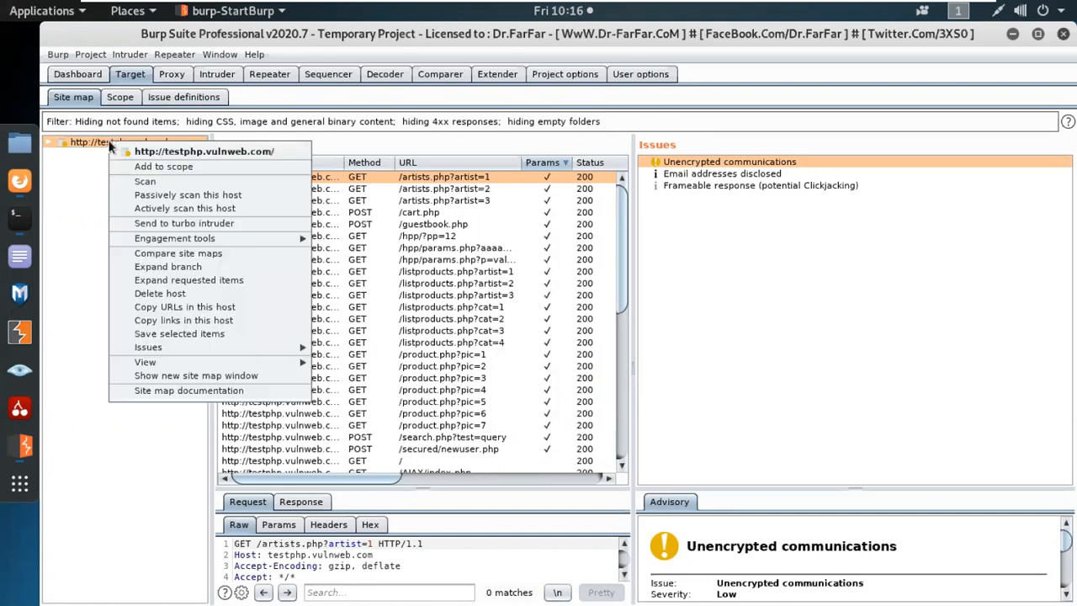
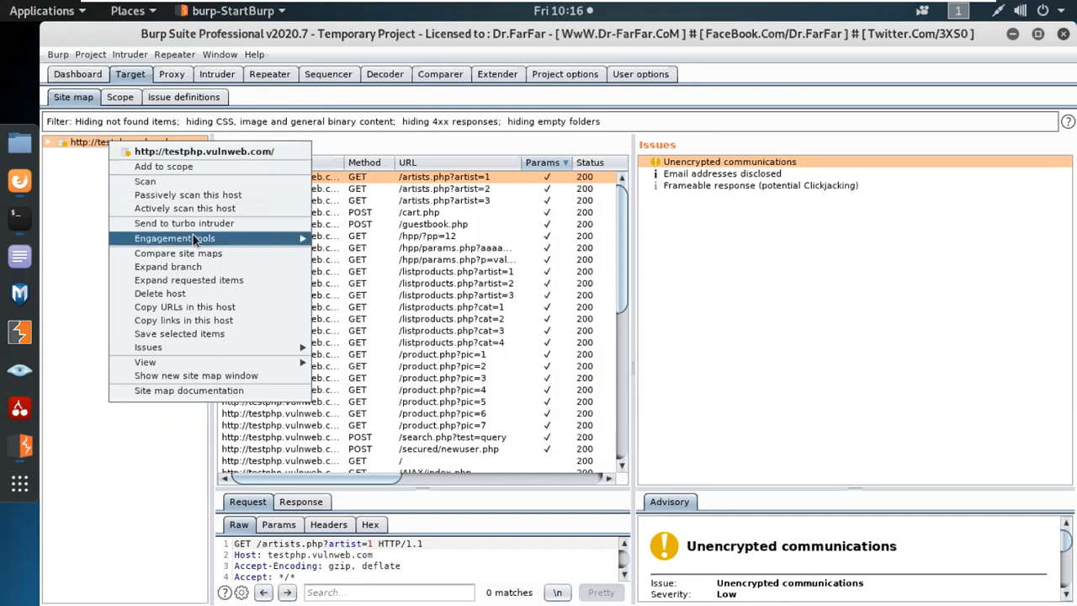
Launch Discover content on the testphp.vulnweb.com host from its Engagement tools menu.
{"action": "mouse_move", "coordinate": [193, 240]}
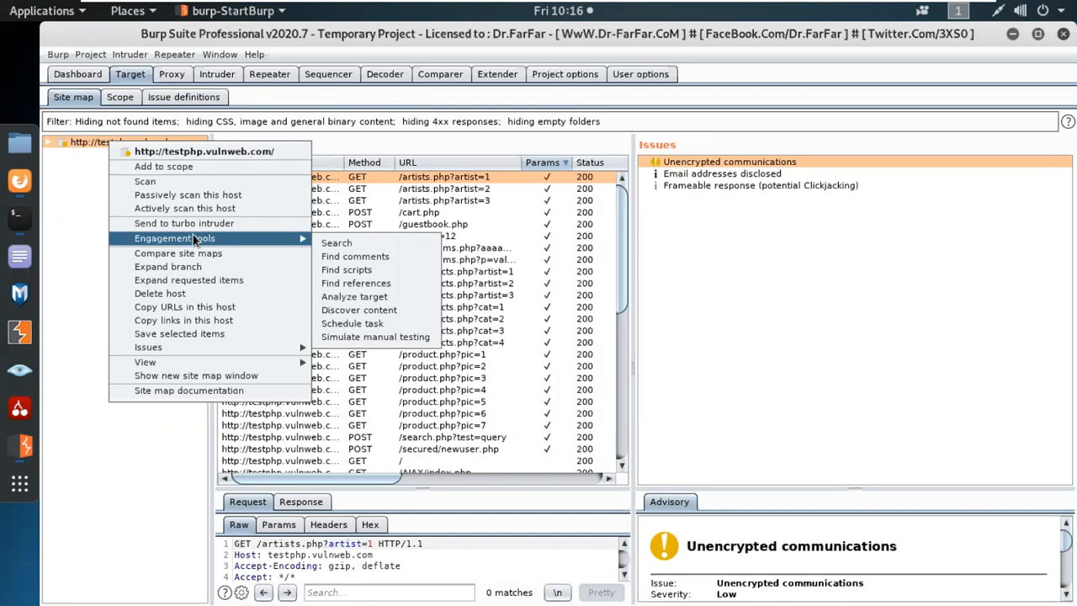
{"action": "left_click", "coordinate": [373, 311]}
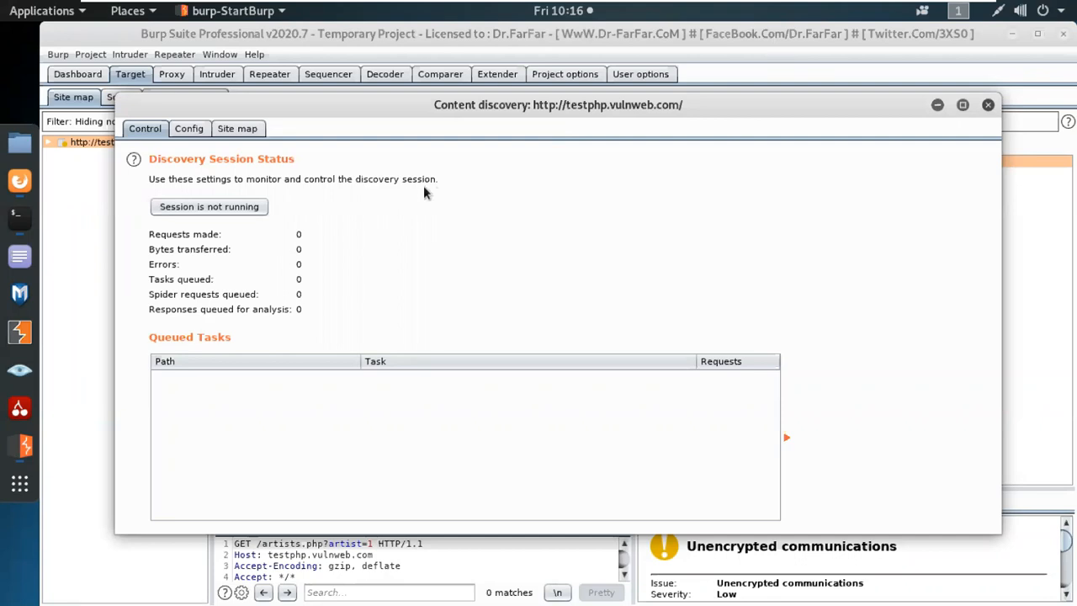
Maximize the Content discovery window and review its start directory, filename and extension settings.
{"action": "left_click", "coordinate": [962, 105]}
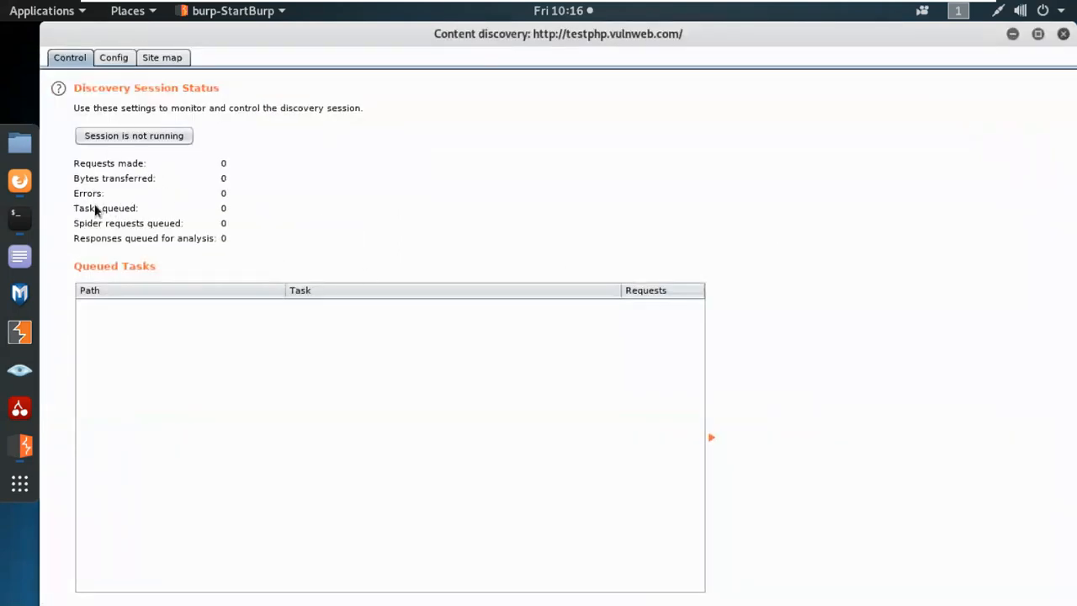
{"action": "left_click", "coordinate": [114, 57]}
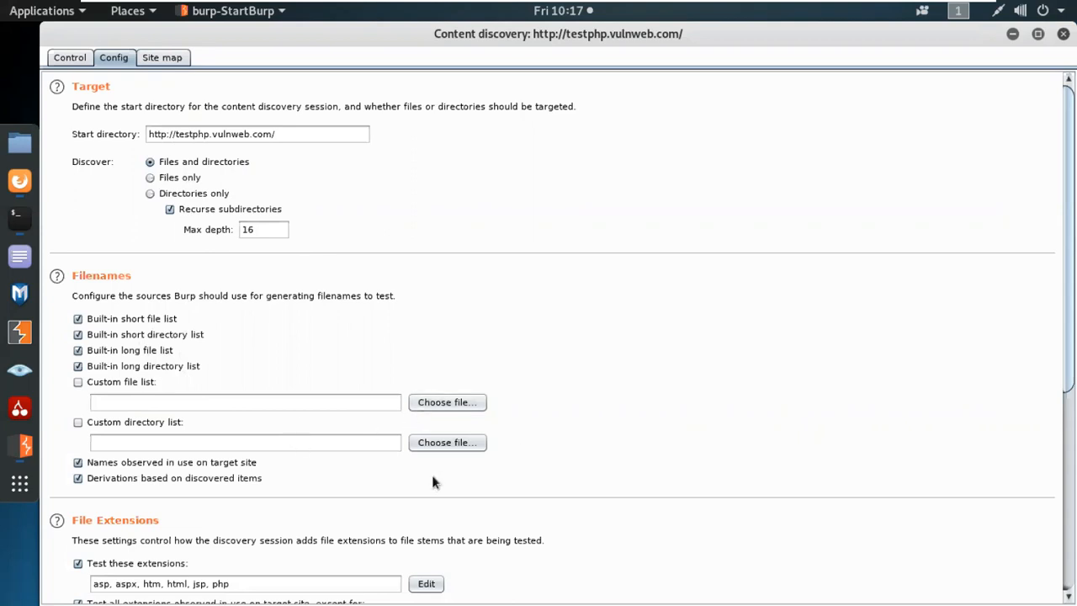
{"action": "scroll", "coordinate": [432, 476], "scroll_direction": "down", "scroll_amount": 5}
{"action": "scroll", "coordinate": [271, 422], "scroll_direction": "up", "scroll_amount": 2}
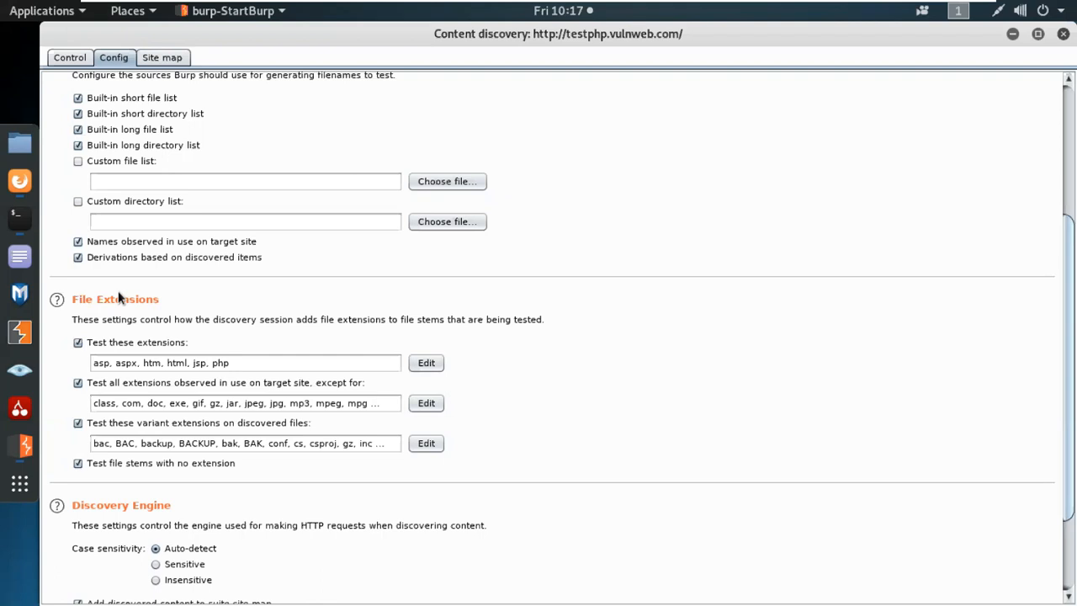
{"action": "scroll", "coordinate": [146, 263], "scroll_direction": "down", "scroll_amount": 2}
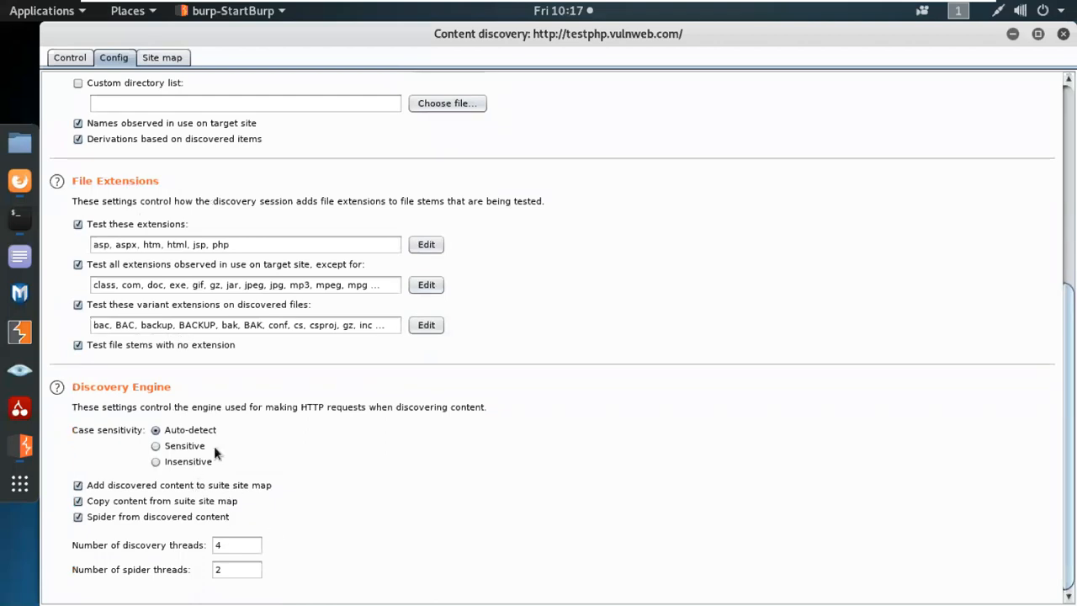
{"action": "scroll", "coordinate": [173, 439], "scroll_direction": "up", "scroll_amount": 6}
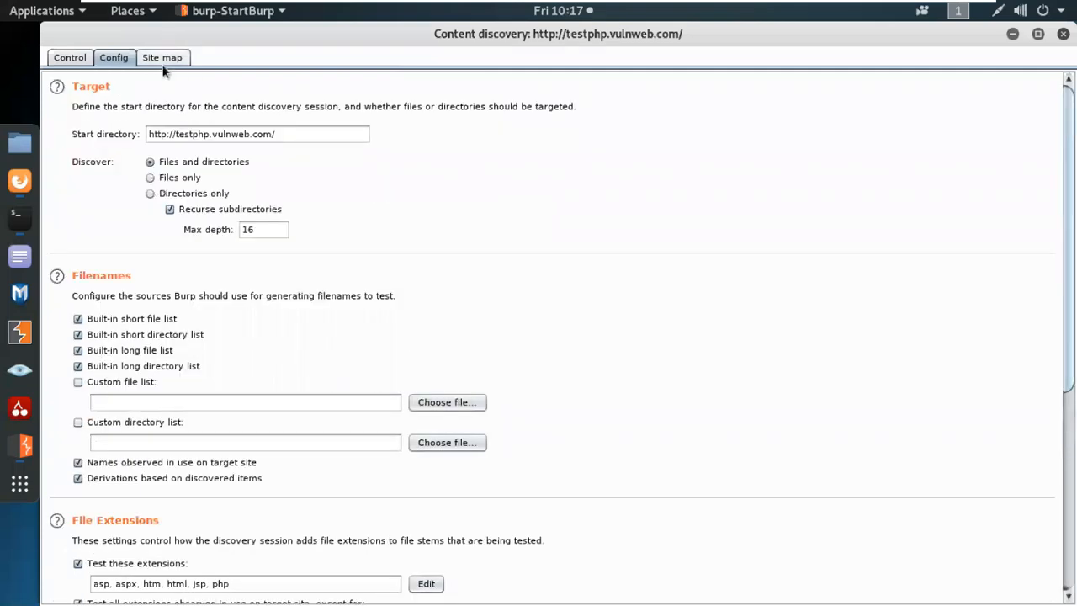
Start the content discovery session on testphp.vulnweb.com, accepting the out-of-scope warning.
{"action": "left_click", "coordinate": [161, 58]}
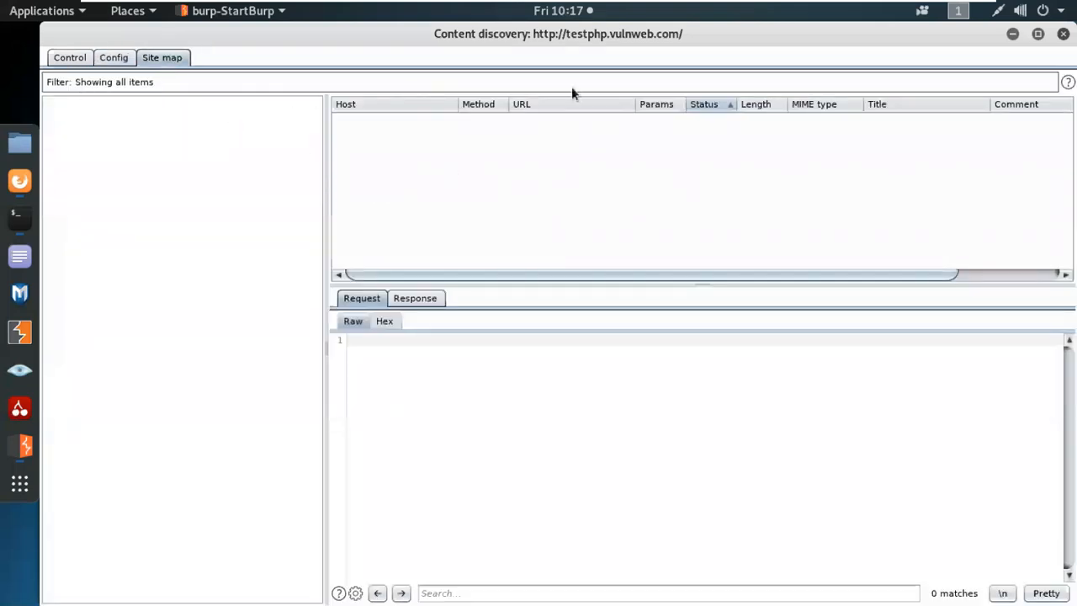
{"action": "left_click_drag", "start_coordinate": [325, 178], "coordinate": [221, 157]}
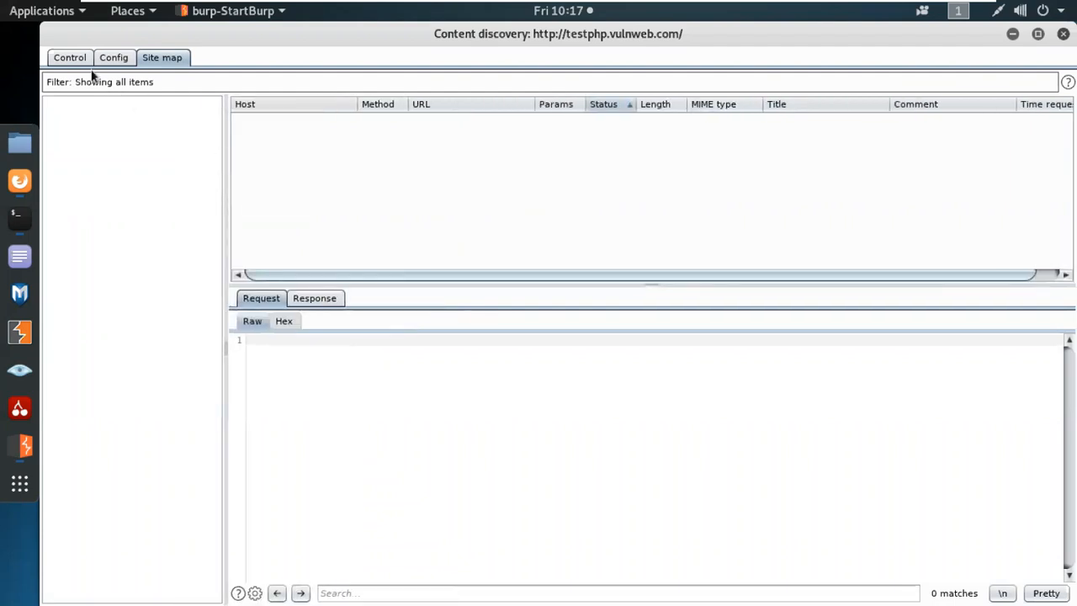
{"action": "left_click", "coordinate": [70, 57]}
{"action": "left_click", "coordinate": [147, 137]}
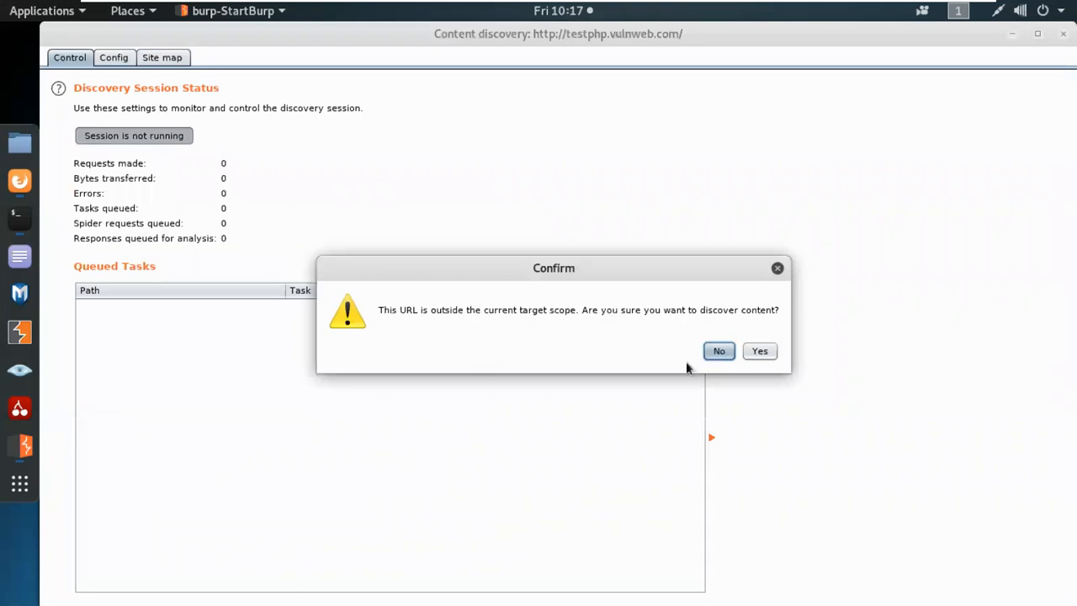
{"action": "left_click", "coordinate": [759, 351]}
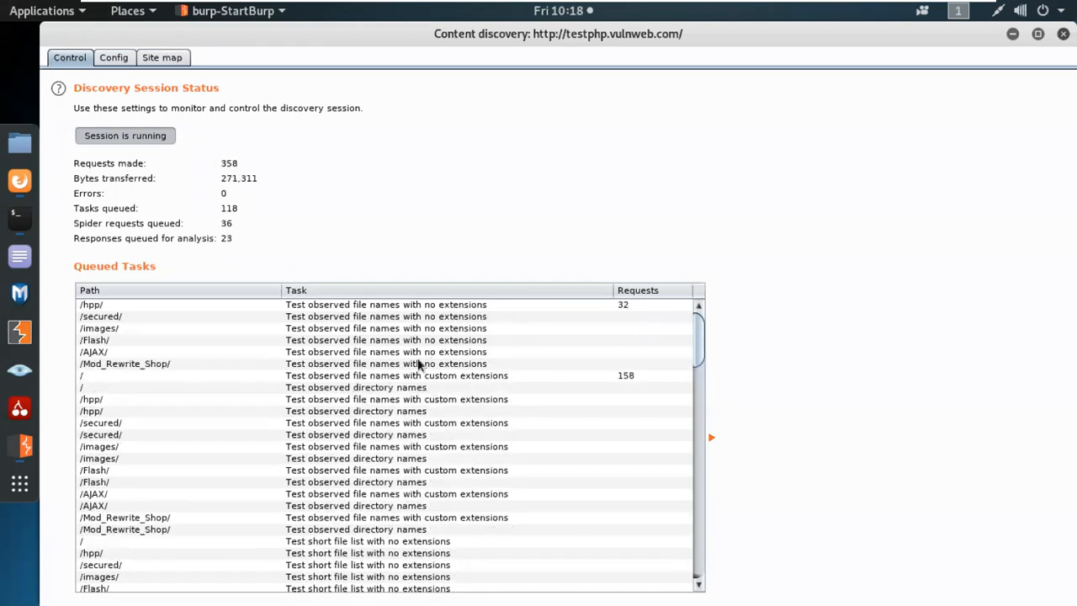
Browse the queued discovery tasks, selecting /Flash/add.fla, as requests pass 1,300.
{"action": "scroll", "coordinate": [415, 529], "scroll_direction": "down", "scroll_amount": 4}
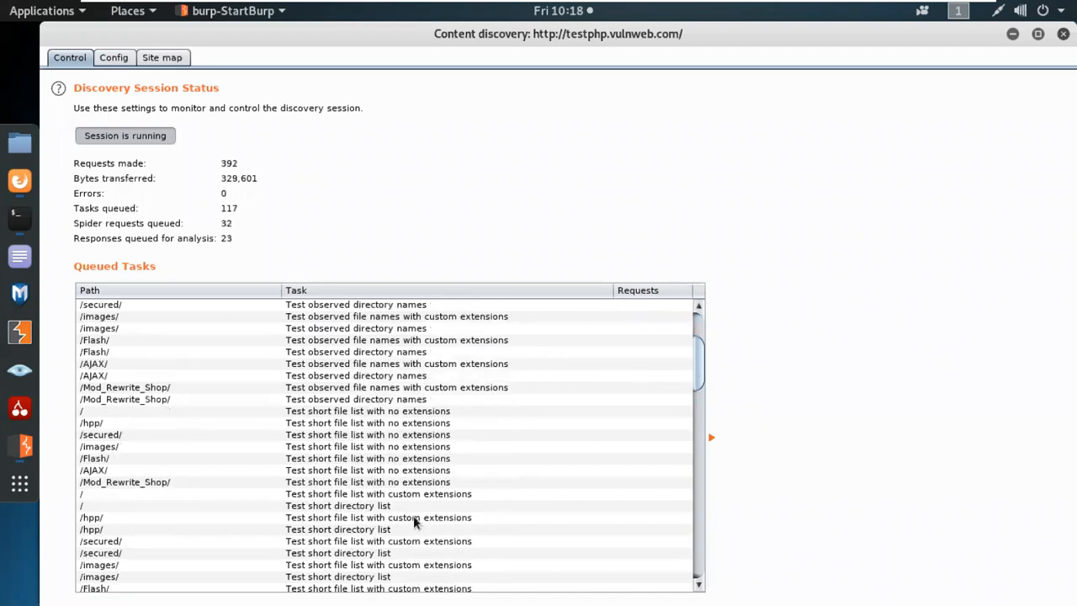
{"action": "scroll", "coordinate": [405, 446], "scroll_direction": "down", "scroll_amount": 3}
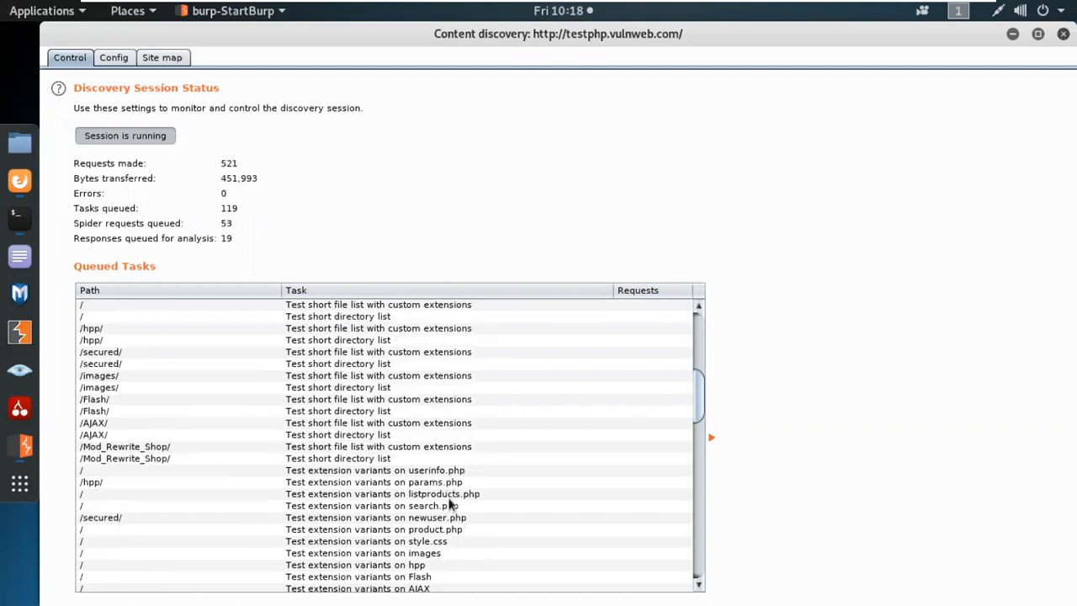
{"action": "scroll", "coordinate": [452, 529], "scroll_direction": "down", "scroll_amount": 3}
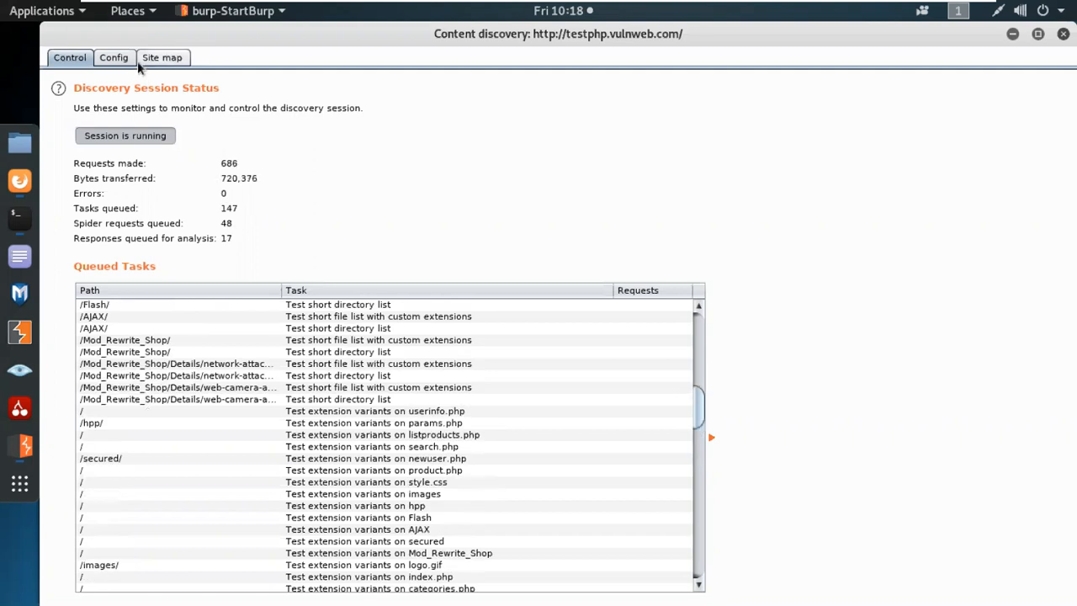
{"action": "scroll", "coordinate": [412, 471], "scroll_direction": "down", "scroll_amount": 7}
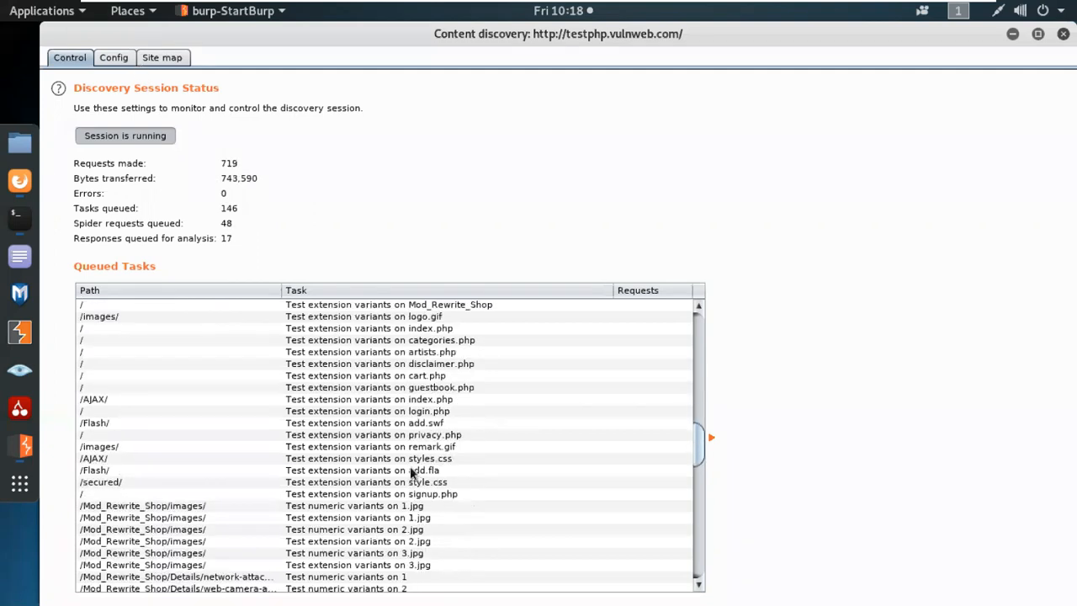
{"action": "scroll", "coordinate": [404, 473], "scroll_direction": "down", "scroll_amount": 3}
{"action": "left_click", "coordinate": [104, 354]}
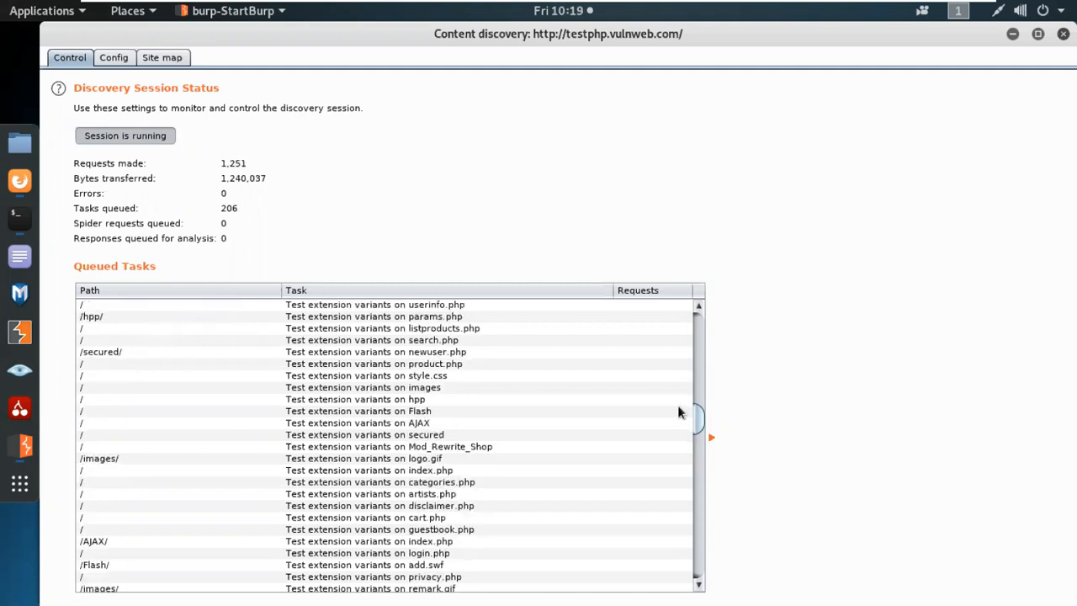
{"action": "scroll", "coordinate": [658, 417], "scroll_direction": "down", "scroll_amount": 5}
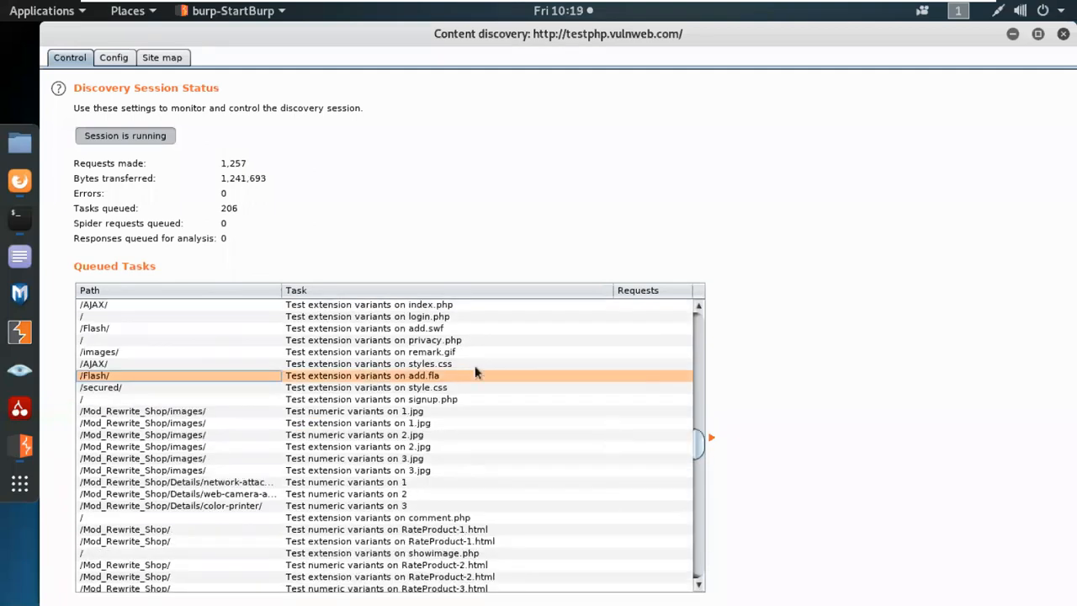
{"action": "scroll", "coordinate": [480, 424], "scroll_direction": "down", "scroll_amount": 5}
{"action": "scroll", "coordinate": [473, 433], "scroll_direction": "down", "scroll_amount": 10}
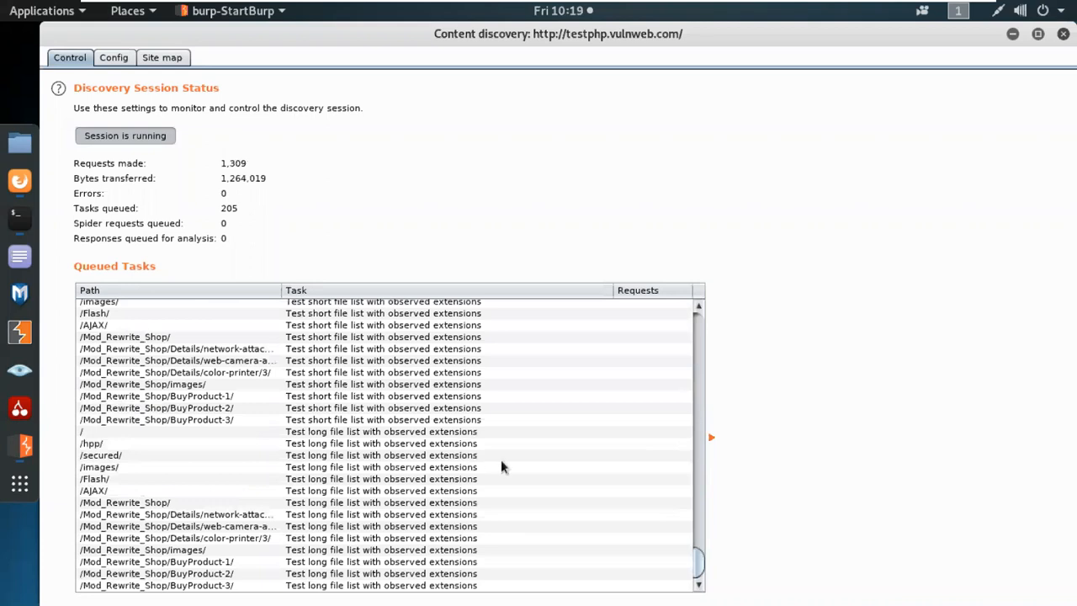
{"action": "left_click", "coordinate": [128, 59]}
Enlarge the discovery site map table and resize its Title, Method, Params, MIME type and Comment columns.
{"action": "left_click", "coordinate": [164, 59]}
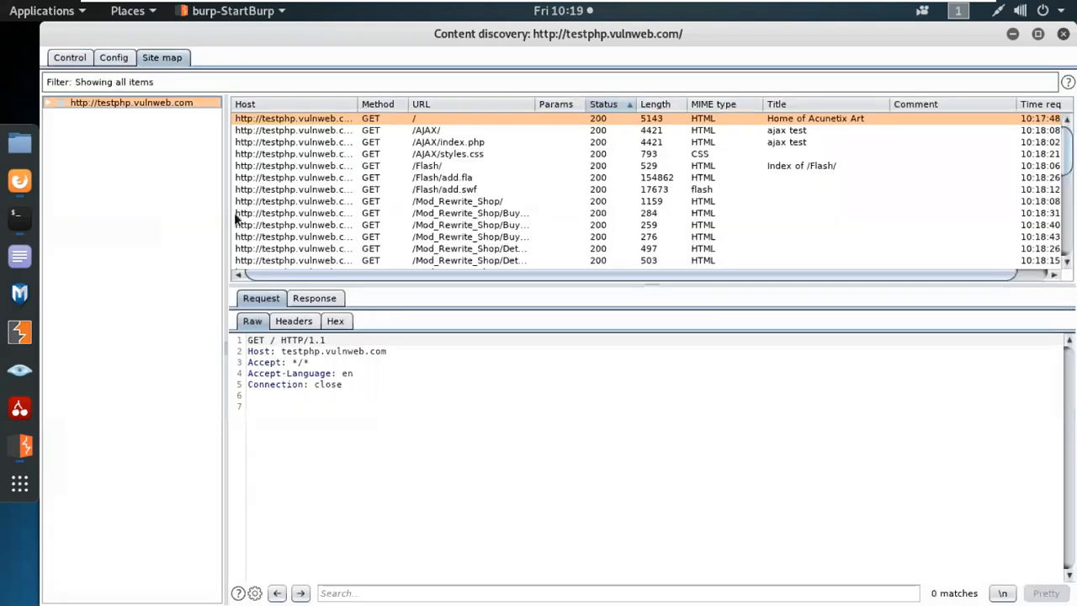
{"action": "left_click_drag", "start_coordinate": [224, 209], "coordinate": [192, 209]}
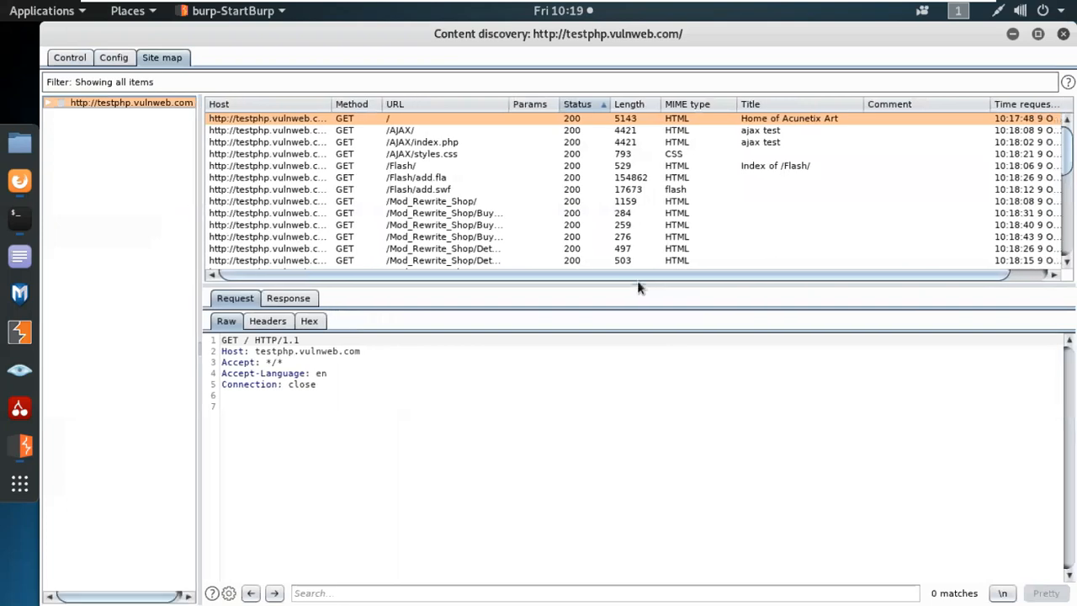
{"action": "left_click_drag", "start_coordinate": [638, 286], "coordinate": [630, 521]}
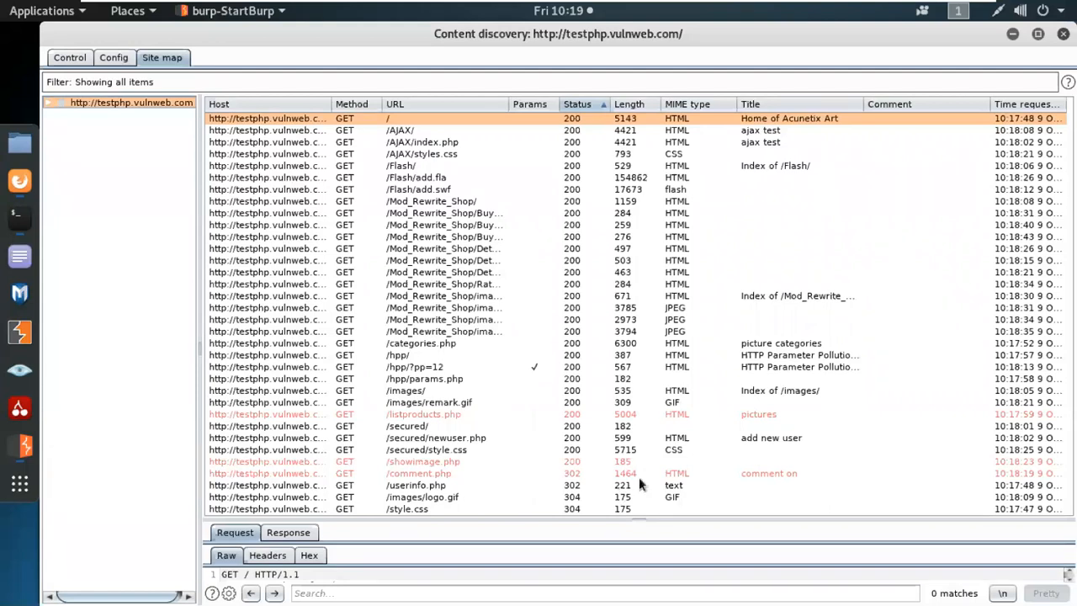
{"action": "left_click_drag", "start_coordinate": [863, 104], "coordinate": [869, 104]}
{"action": "left_click_drag", "start_coordinate": [383, 104], "coordinate": [367, 104]}
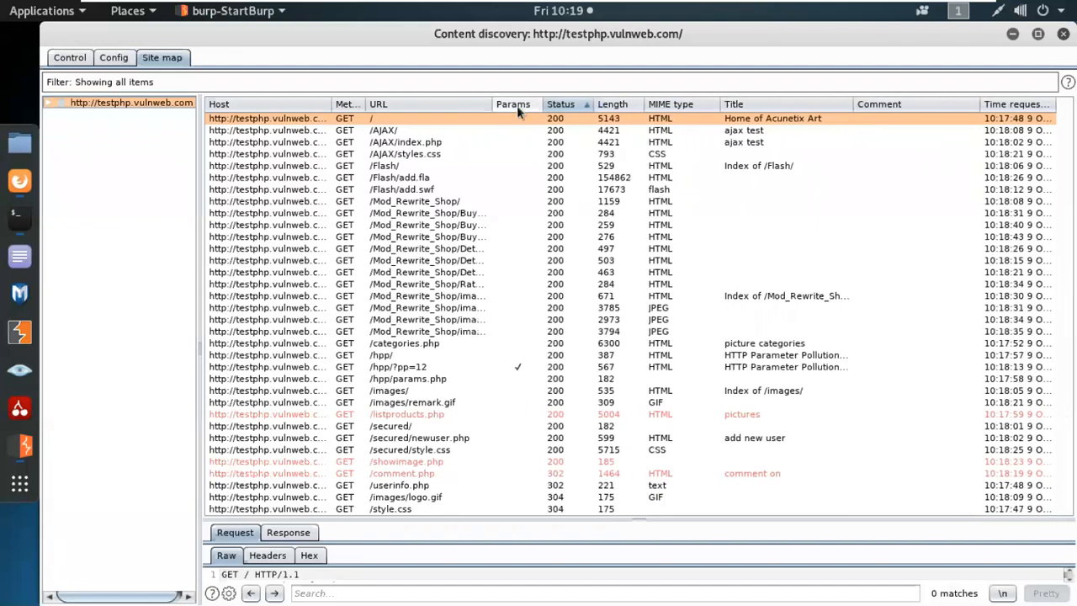
{"action": "left_click_drag", "start_coordinate": [542, 104], "coordinate": [567, 107]}
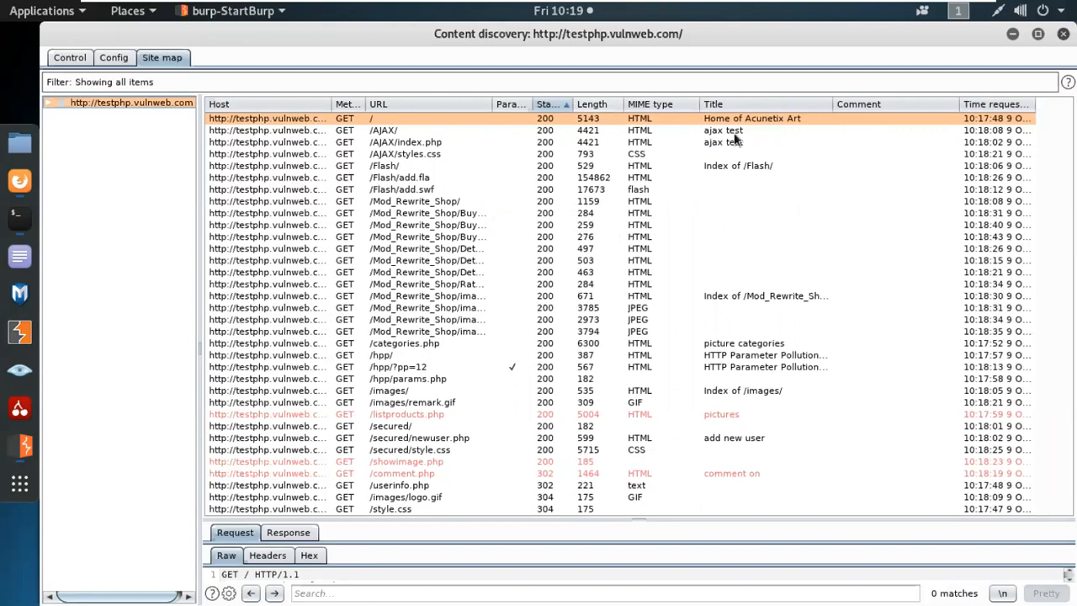
{"action": "left_click_drag", "start_coordinate": [700, 104], "coordinate": [667, 104]}
{"action": "left_click_drag", "start_coordinate": [926, 106], "coordinate": [995, 123]}
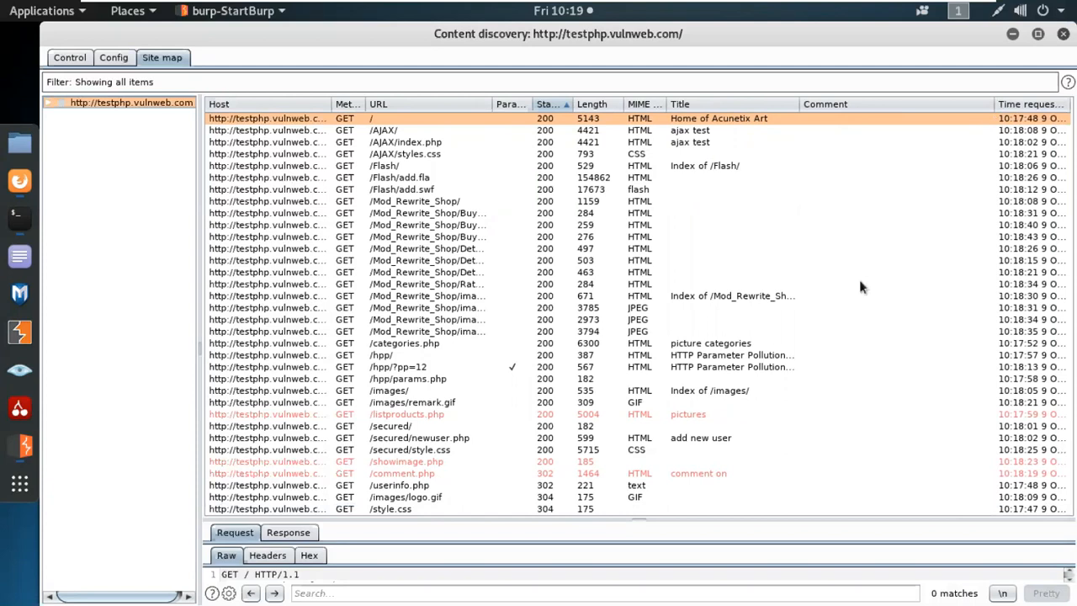
Cycle the Params column sort through ascending, descending and back to unsorted.
{"action": "left_click", "coordinate": [509, 106]}
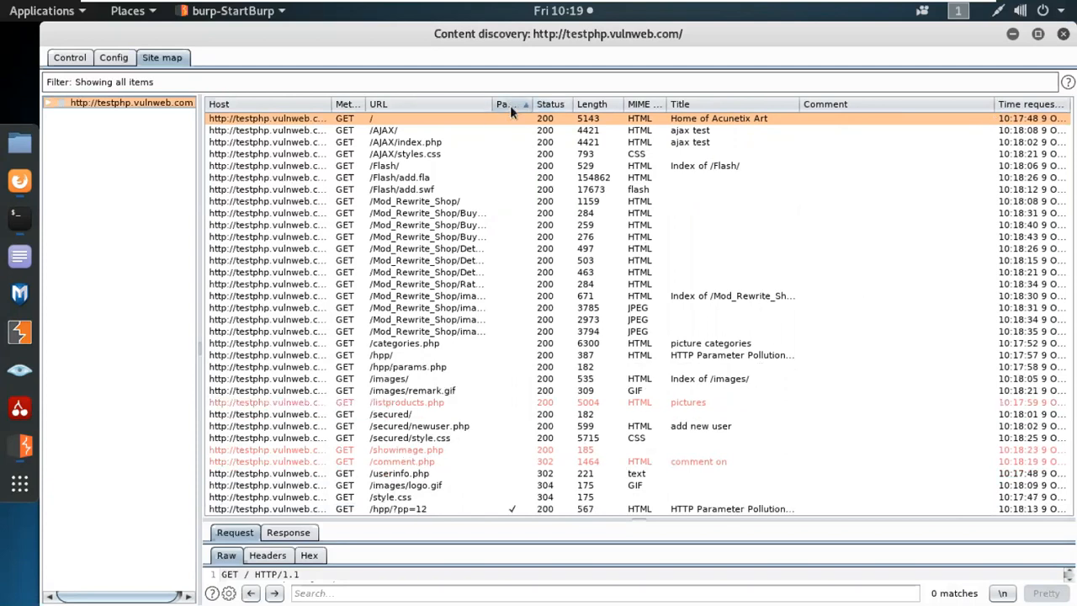
{"action": "left_click", "coordinate": [510, 105]}
{"action": "left_click", "coordinate": [510, 105]}
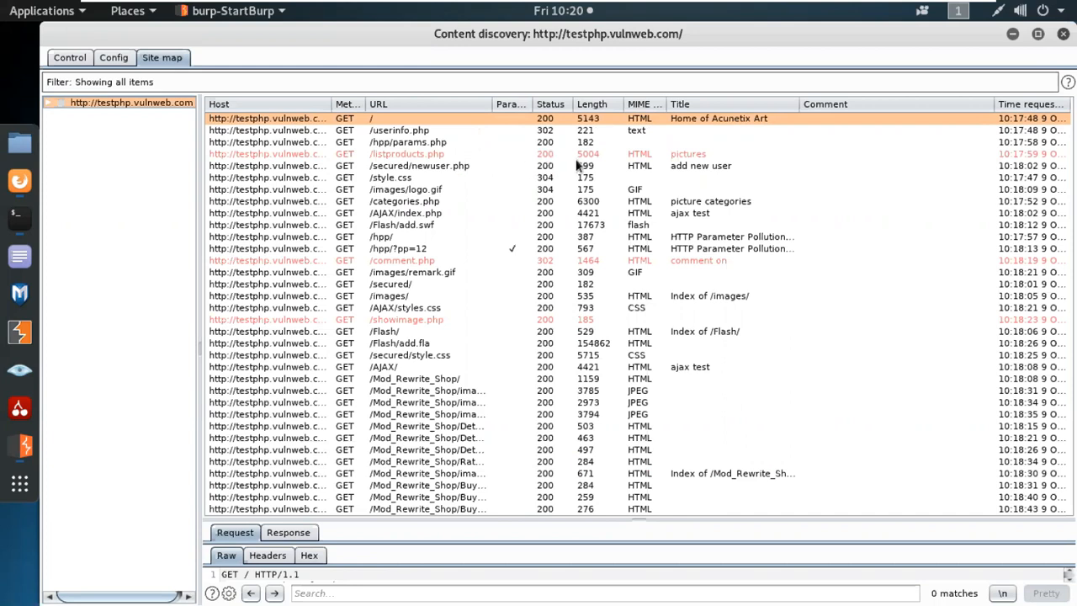
Inspect the /listproducts.php request in its Raw, Headers and Hex views.
{"action": "left_click", "coordinate": [597, 154]}
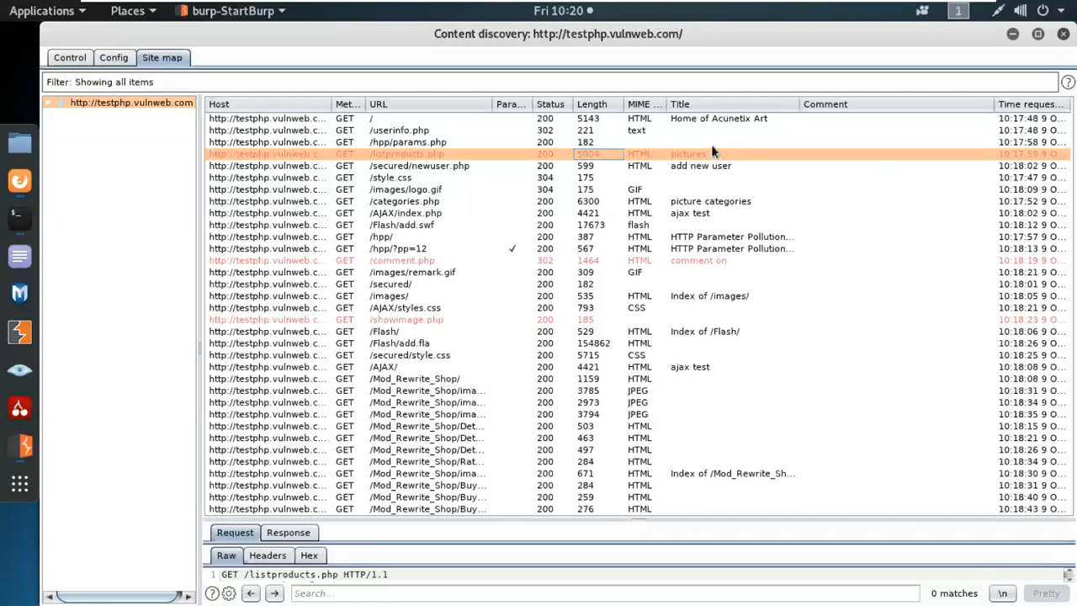
{"action": "left_click_drag", "start_coordinate": [638, 513], "coordinate": [630, 276]}
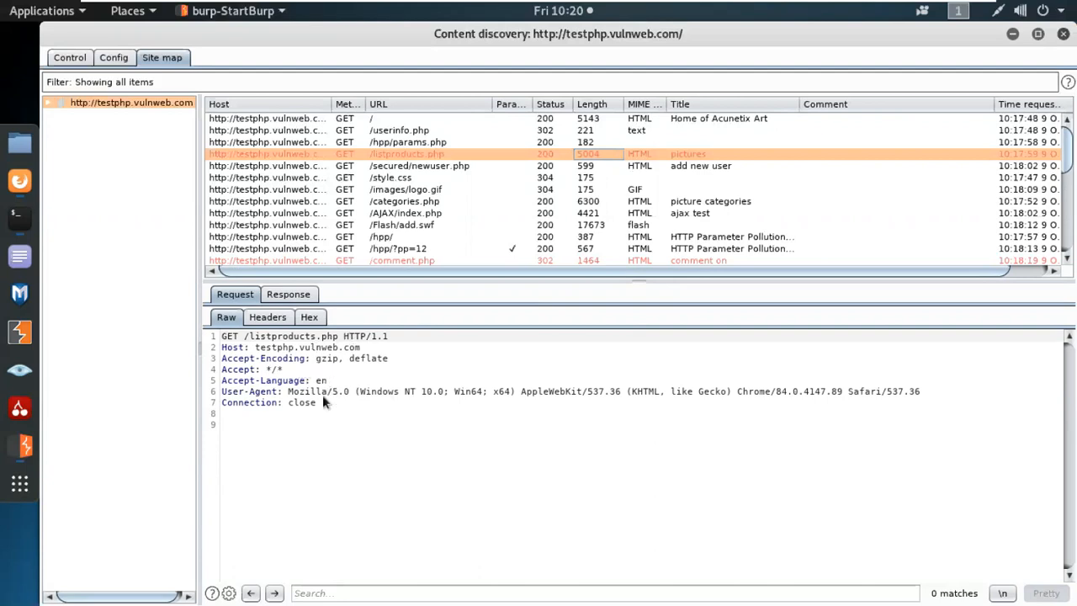
{"action": "left_click", "coordinate": [276, 319]}
{"action": "left_click_drag", "start_coordinate": [576, 341], "coordinate": [388, 347]}
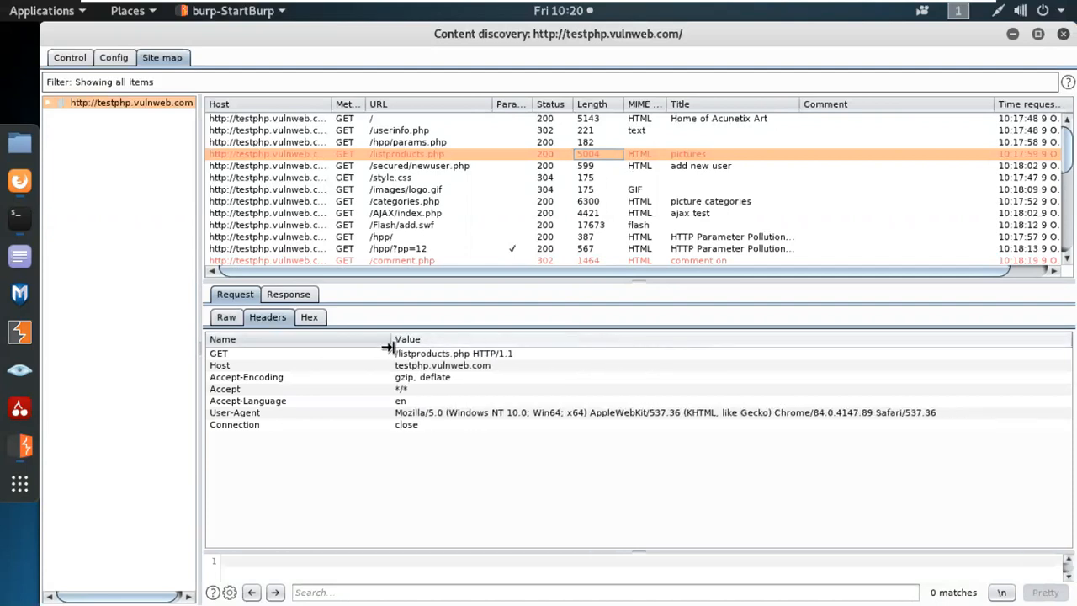
{"action": "left_click", "coordinate": [309, 318]}
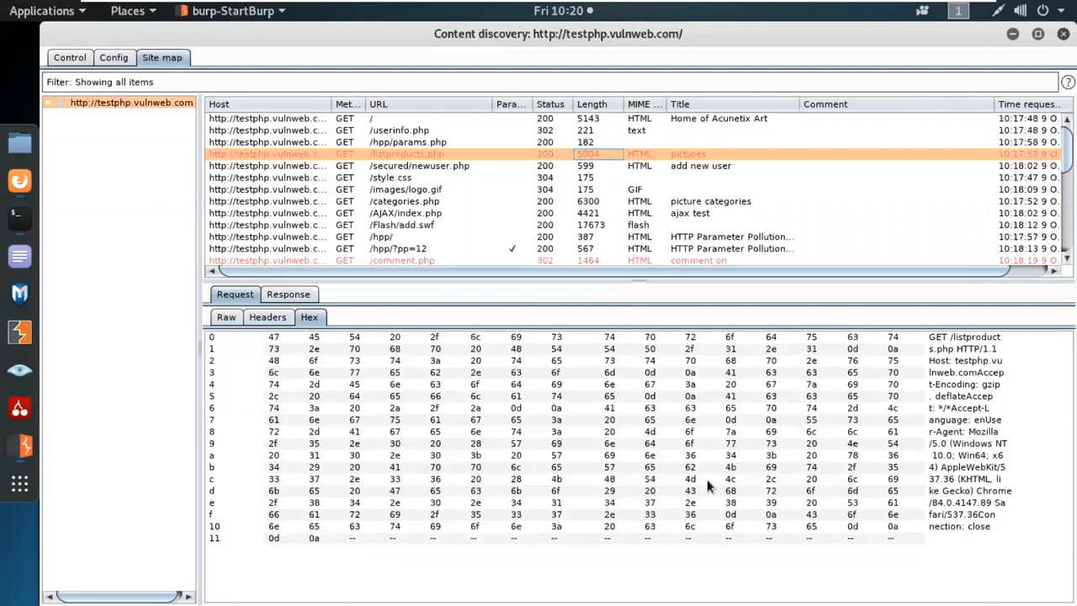
Select the nginx/1.4.1 Server value in the raw response and show more site map rows.
{"action": "left_click", "coordinate": [287, 293]}
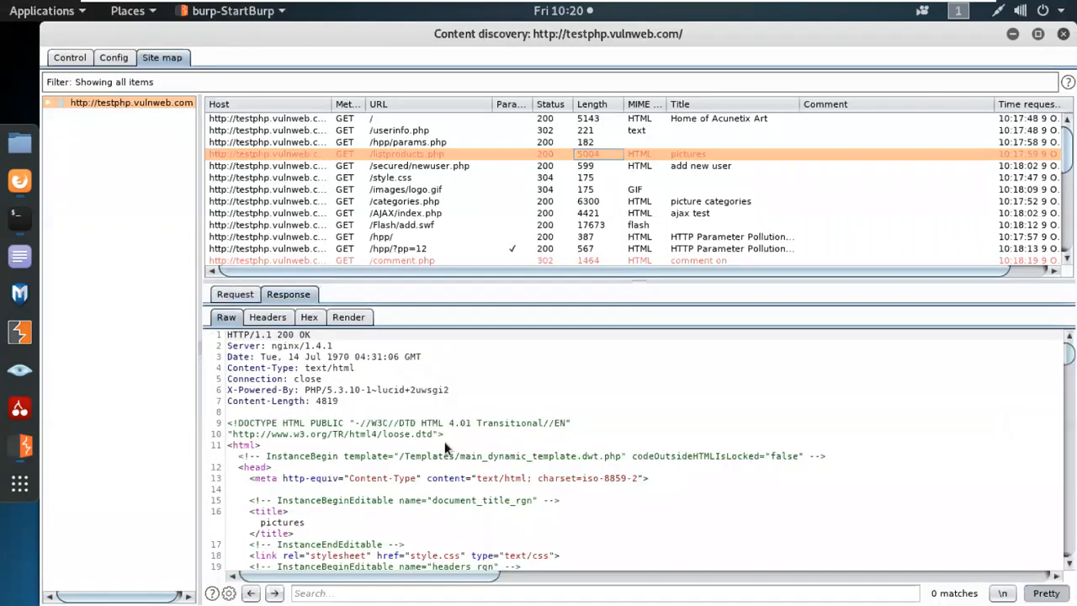
{"action": "left_click", "coordinate": [269, 345]}
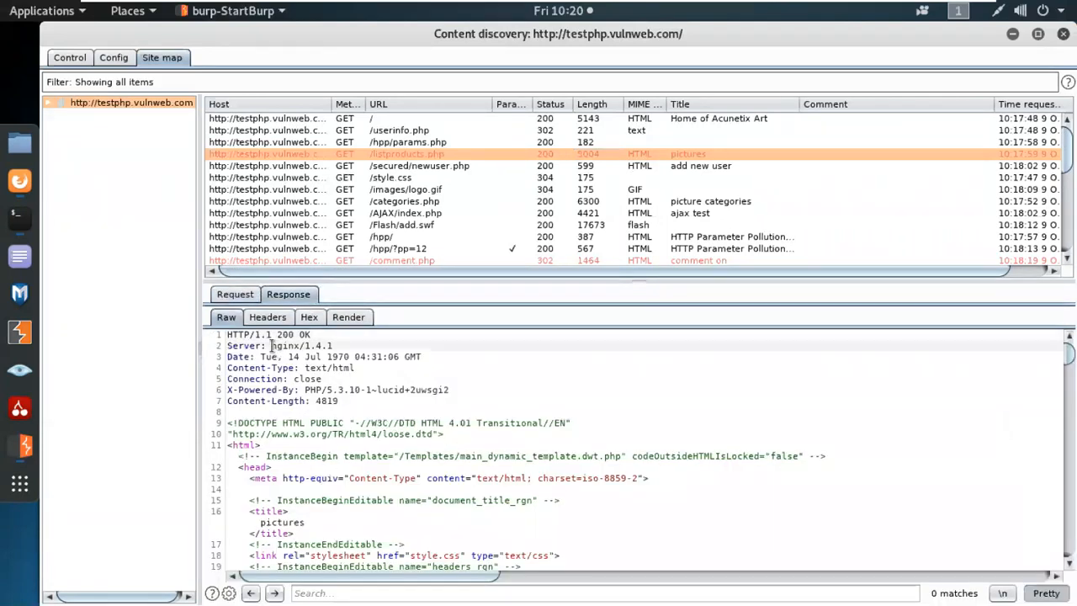
{"action": "left_click_drag", "start_coordinate": [269, 345], "coordinate": [333, 346]}
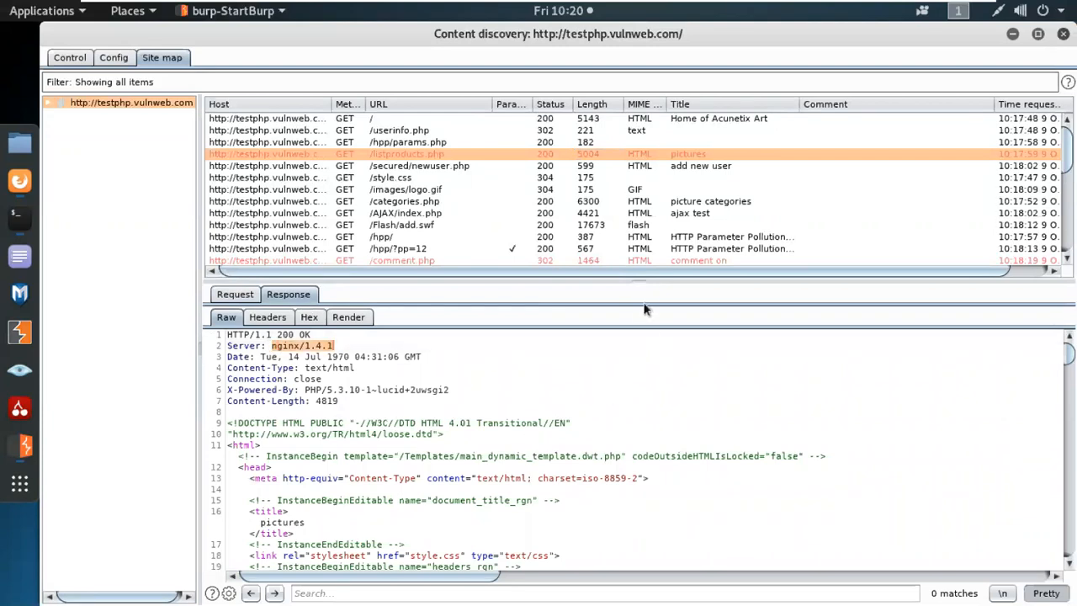
{"action": "left_click_drag", "start_coordinate": [644, 278], "coordinate": [652, 486]}
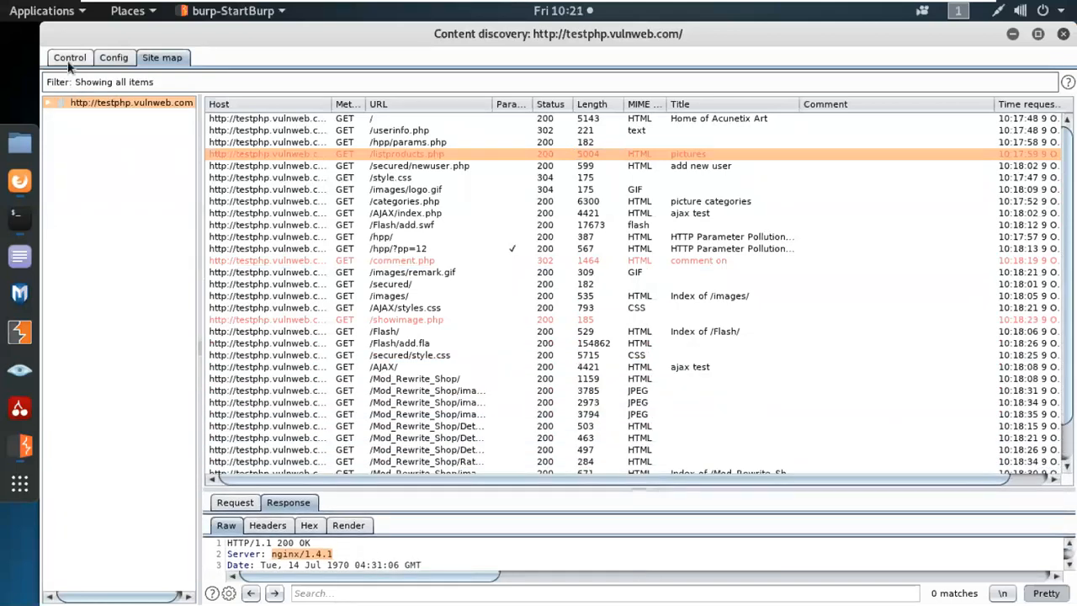
{"action": "left_click", "coordinate": [70, 59]}
{"action": "scroll", "coordinate": [578, 469], "scroll_direction": "up", "scroll_amount": 5}
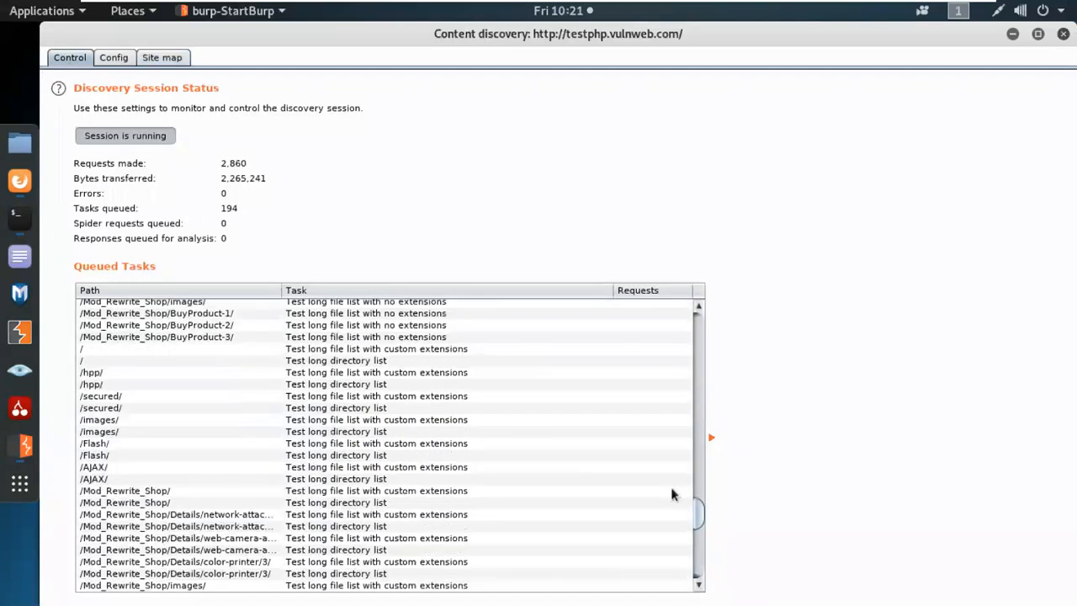
{"action": "left_click_drag", "start_coordinate": [698, 513], "coordinate": [681, 562]}
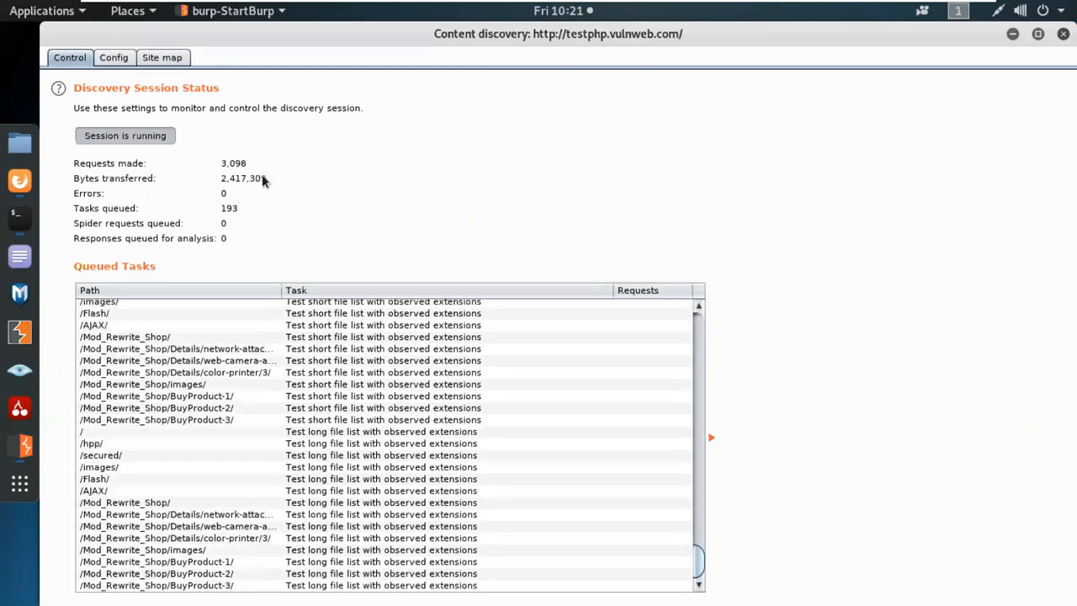
{"action": "left_click", "coordinate": [164, 56]}
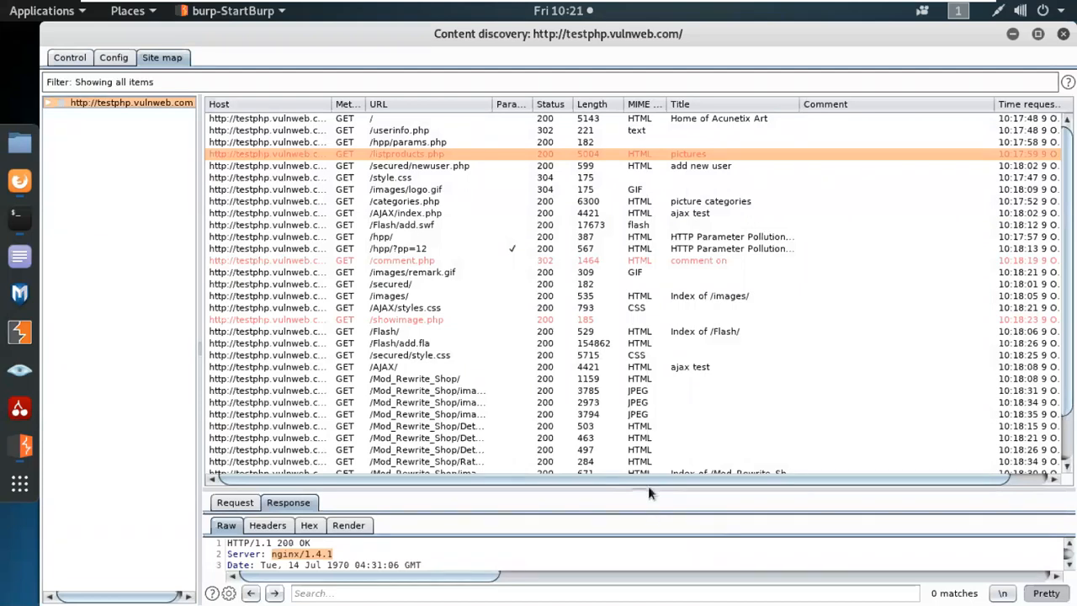
{"action": "left_click_drag", "start_coordinate": [647, 486], "coordinate": [643, 381]}
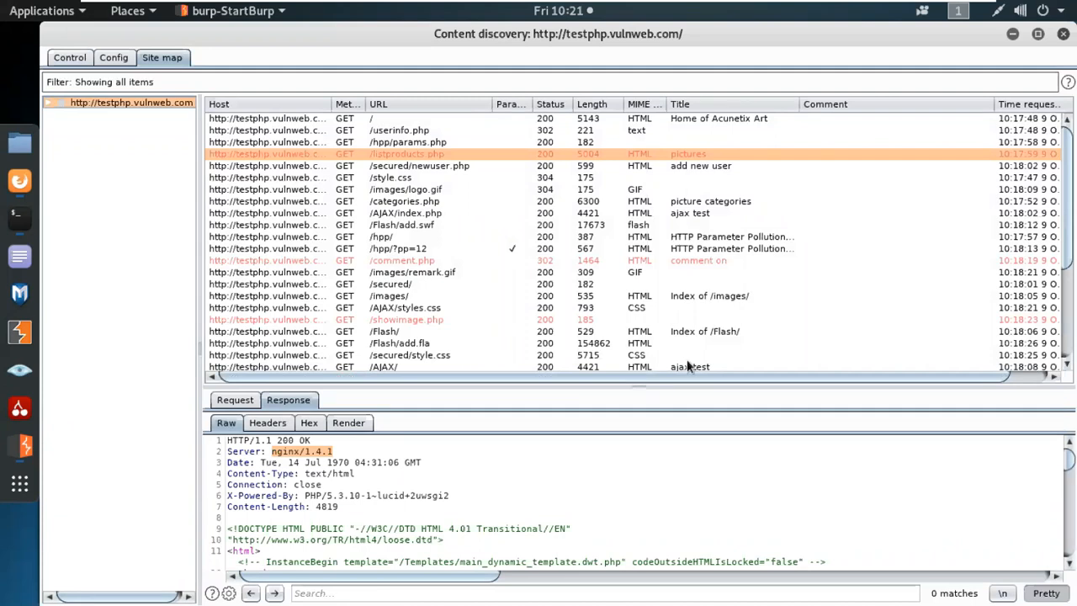
Start a Text Editor note headed 'Burpsuite:' with a Recon line listing spider and content discovery.
{"action": "left_click", "coordinate": [20, 255]}
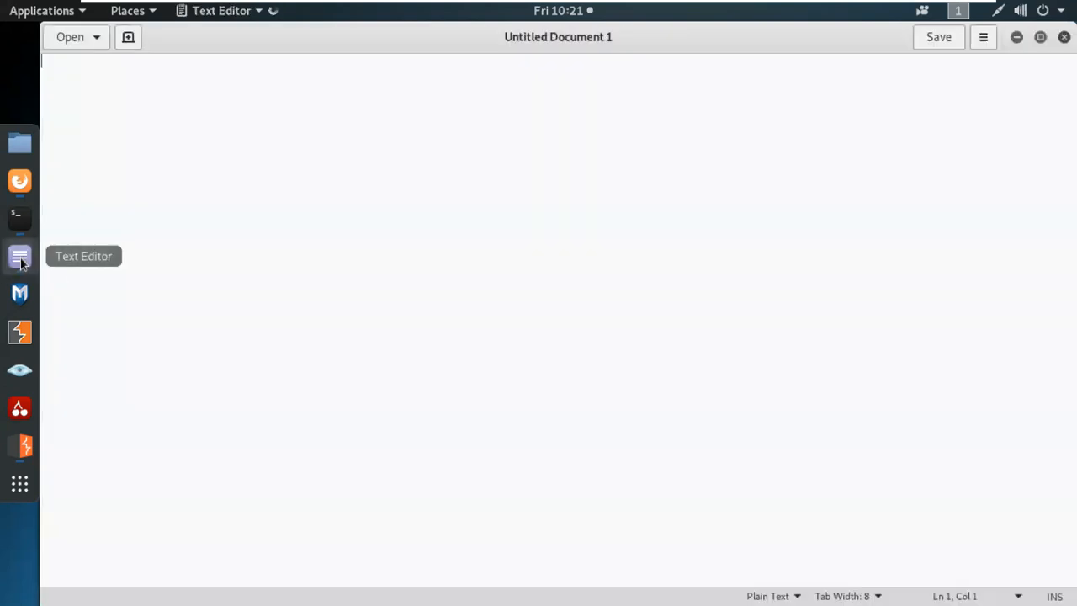
{"action": "type", "text": "Burp"}
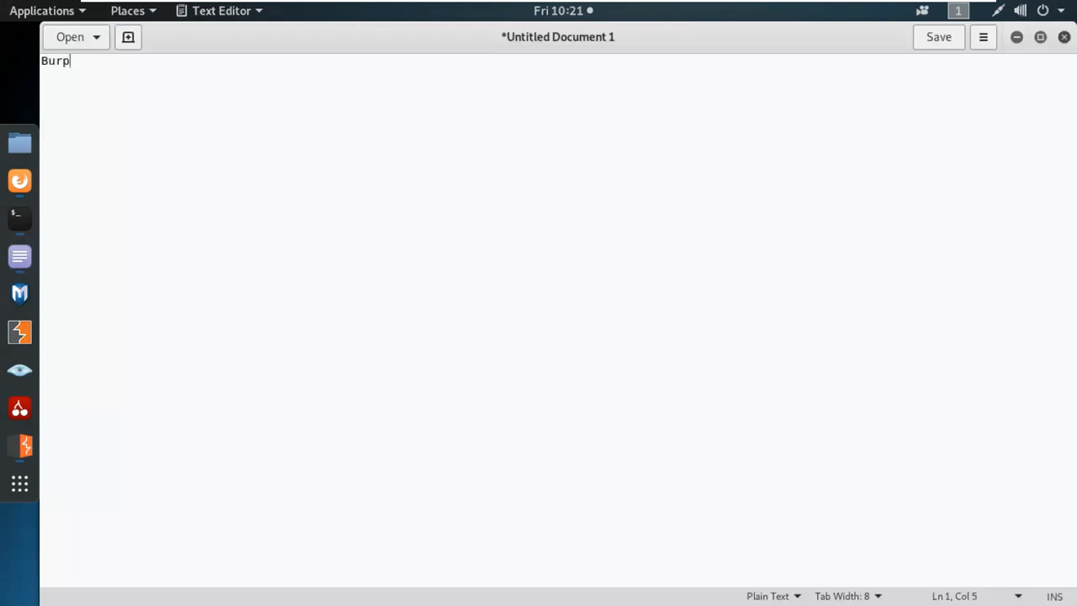
{"action": "type", "text": "suite:\\"}
{"action": "key", "text": "BackSpace"}
{"action": "key", "text": "Return"}
{"action": "key", "text": "Return"}
{"action": "type", "text": "Recon: spider"}
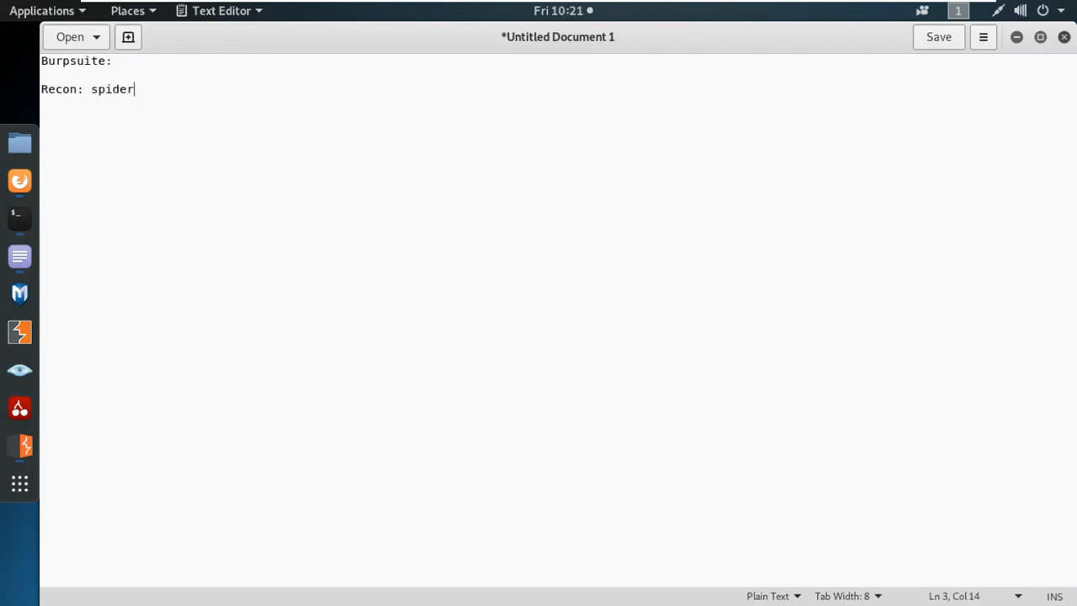
{"action": "type", "text": " | c"}
{"action": "key", "text": "BackSpace"}
{"action": "type", "text": "ntent discover"}
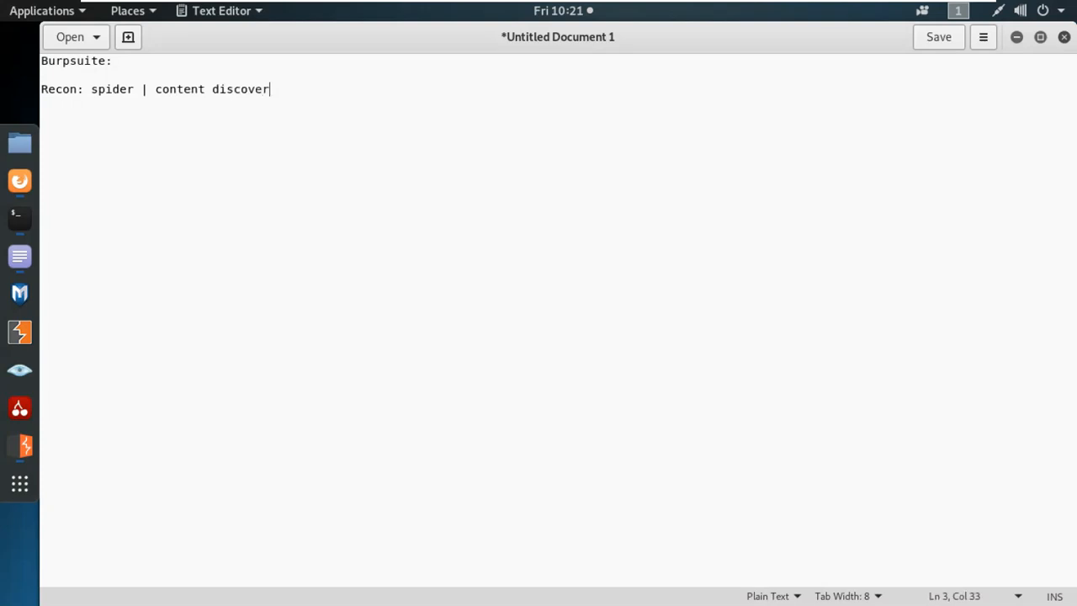
{"action": "key", "text": "Return"}
Minimize the notes and open Google in a new Firefox tab.
{"action": "left_click", "coordinate": [1018, 37]}
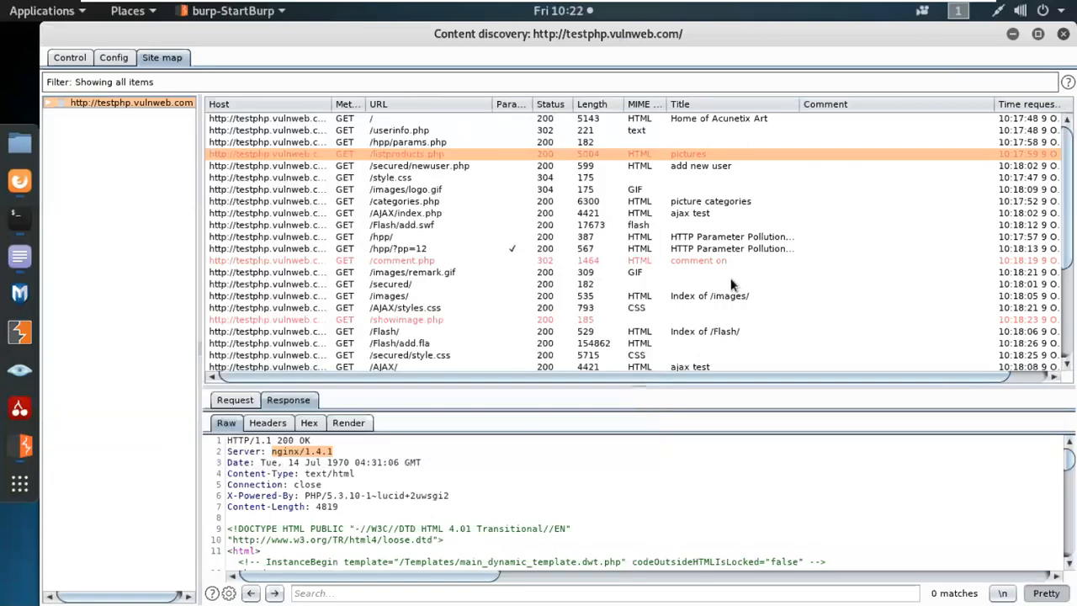
{"action": "left_click", "coordinate": [25, 183]}
{"action": "left_click", "coordinate": [227, 61]}
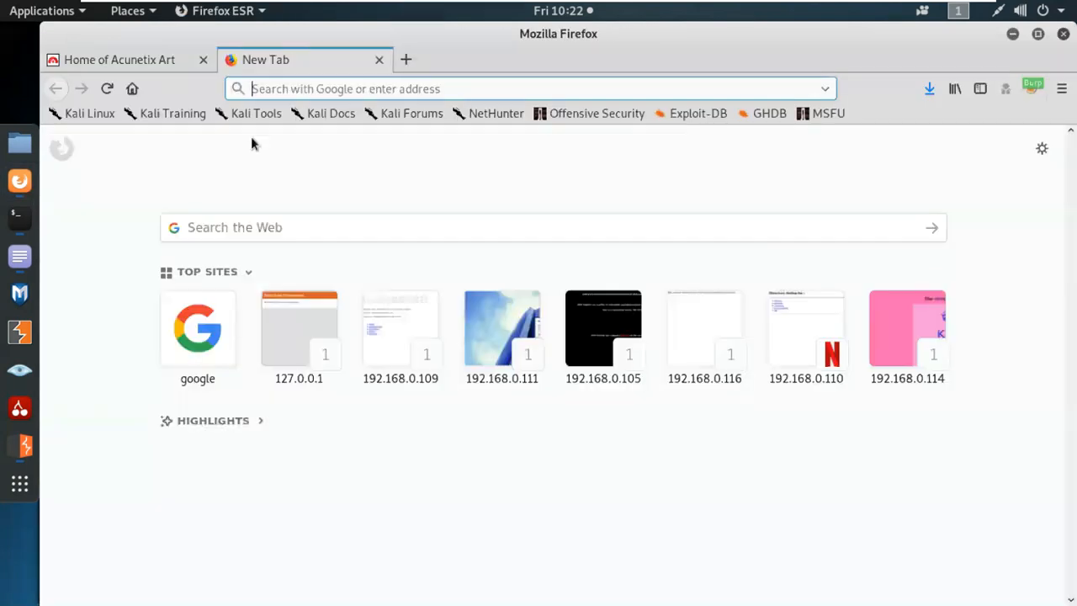
{"action": "left_click", "coordinate": [212, 339]}
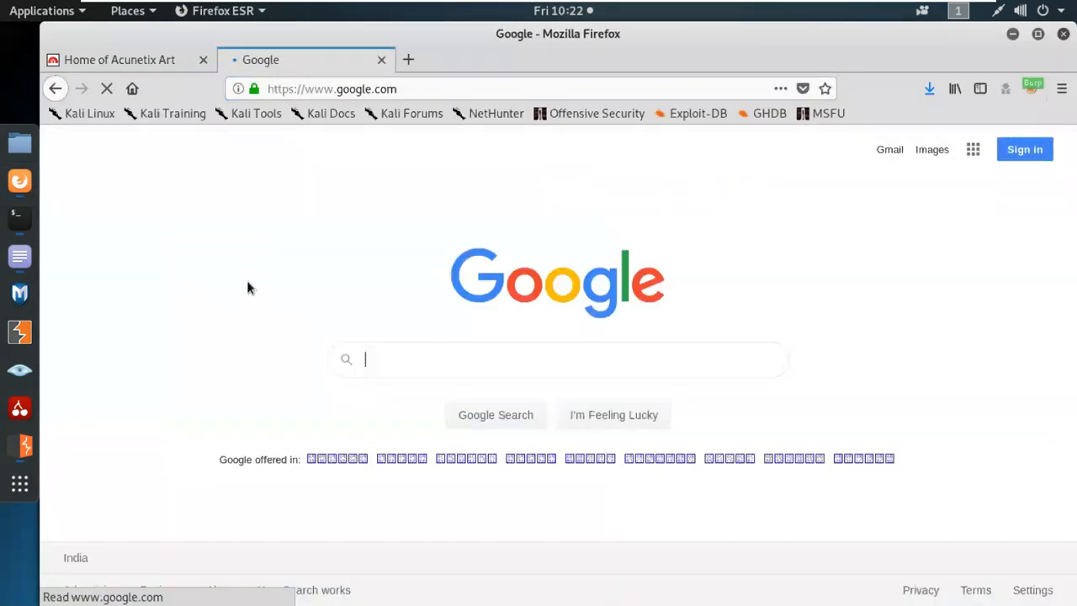
Search Google for 'burp suite content discovery' and open PortSwigger's Content discovery docs in a new tab.
{"action": "type", "text": "burp suite c"}
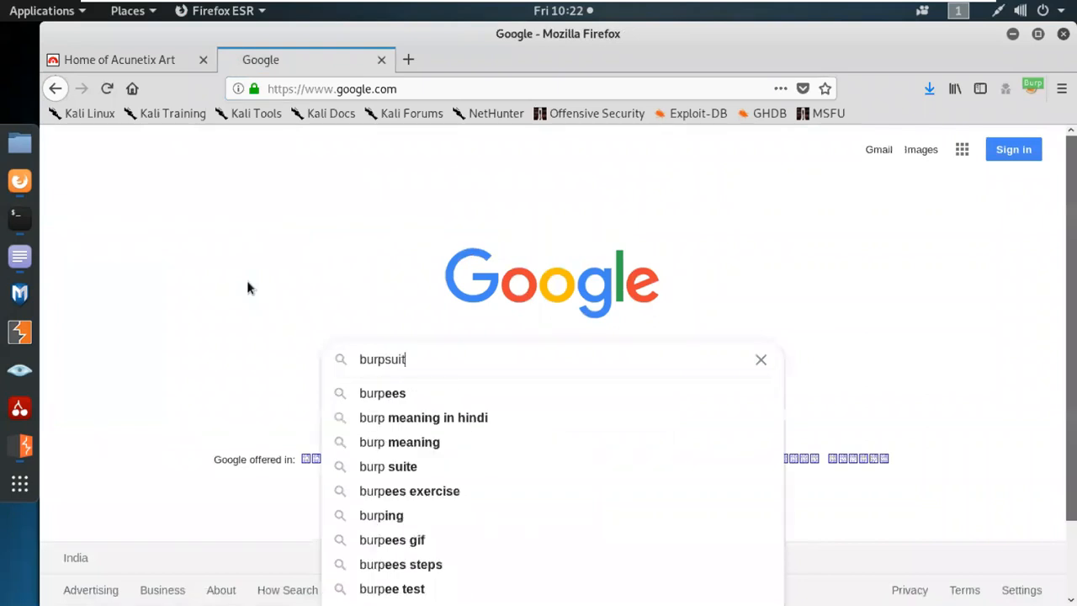
{"action": "type", "text": "ontent"}
{"action": "key", "text": "Down"}
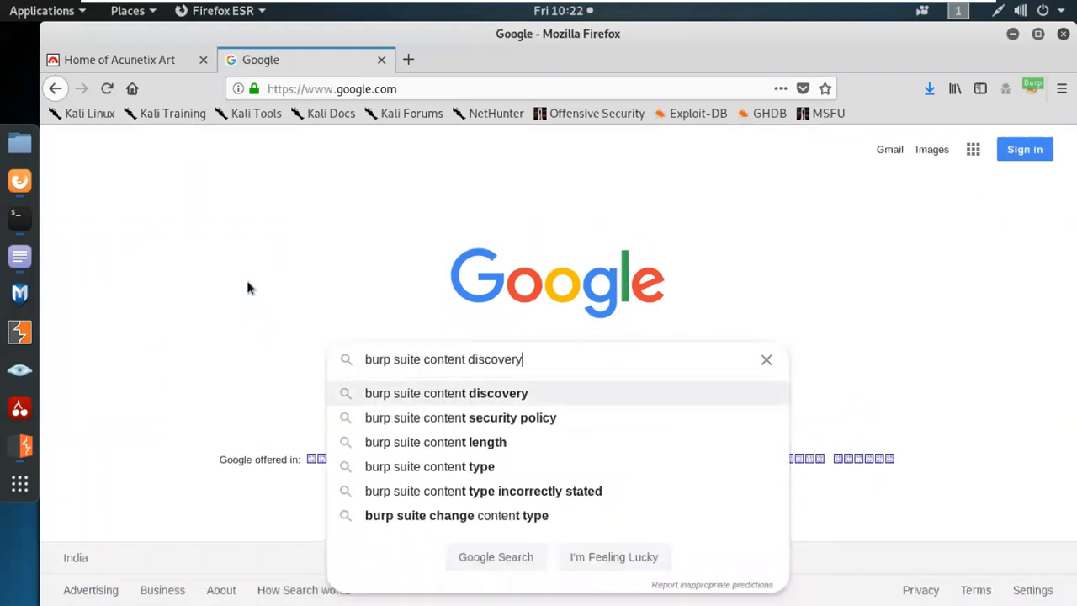
{"action": "key", "text": "Return"}
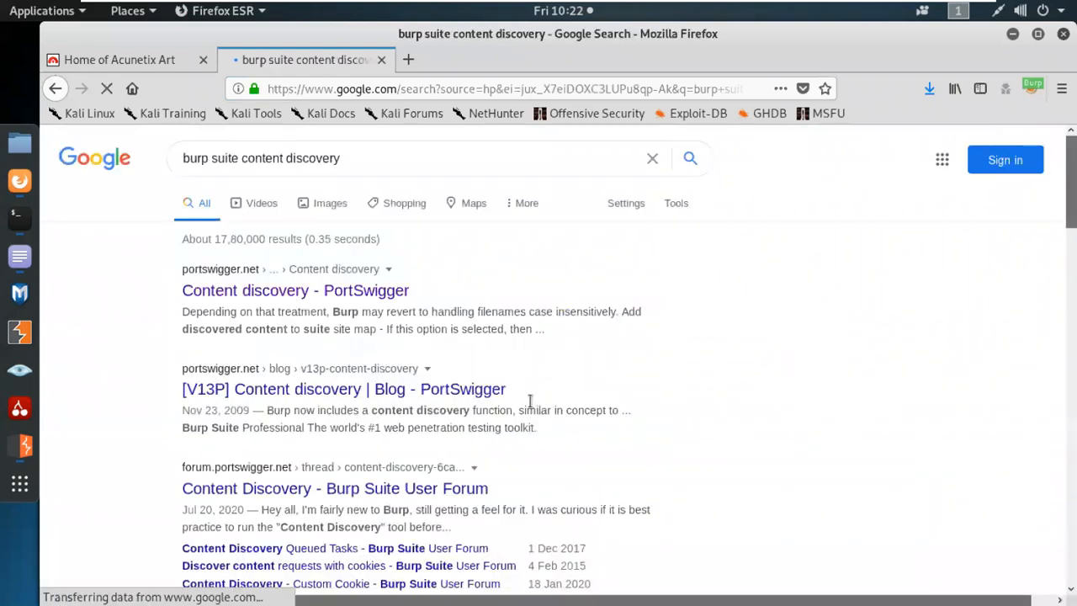
{"action": "left_click", "coordinate": [301, 296]}
{"action": "scroll", "coordinate": [462, 451], "scroll_direction": "down", "scroll_amount": 3}
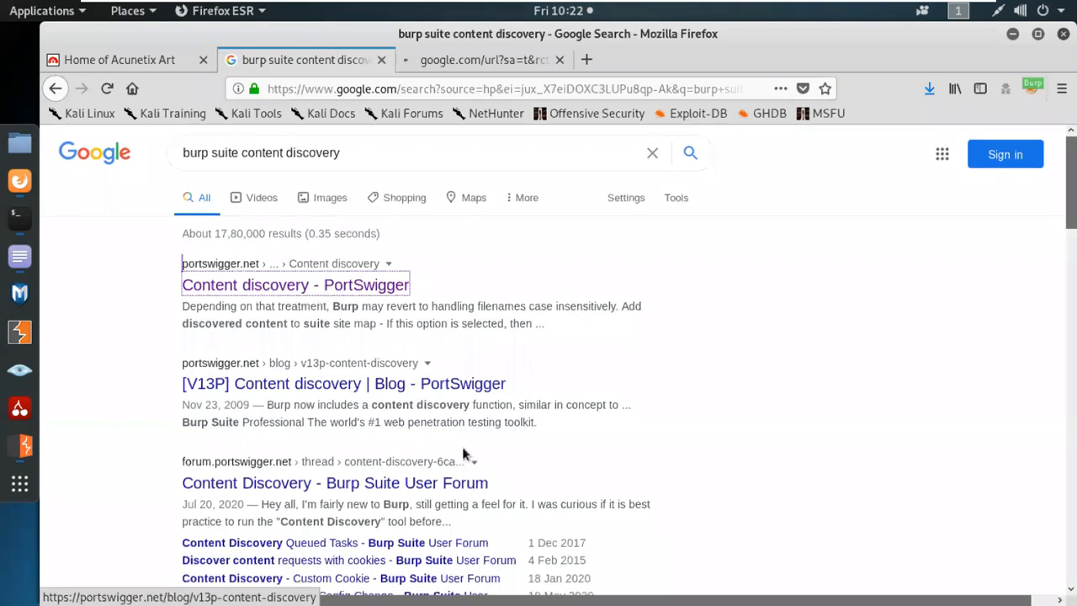
{"action": "scroll", "coordinate": [461, 454], "scroll_direction": "down", "scroll_amount": 8}
{"action": "scroll", "coordinate": [457, 456], "scroll_direction": "up", "scroll_amount": 11}
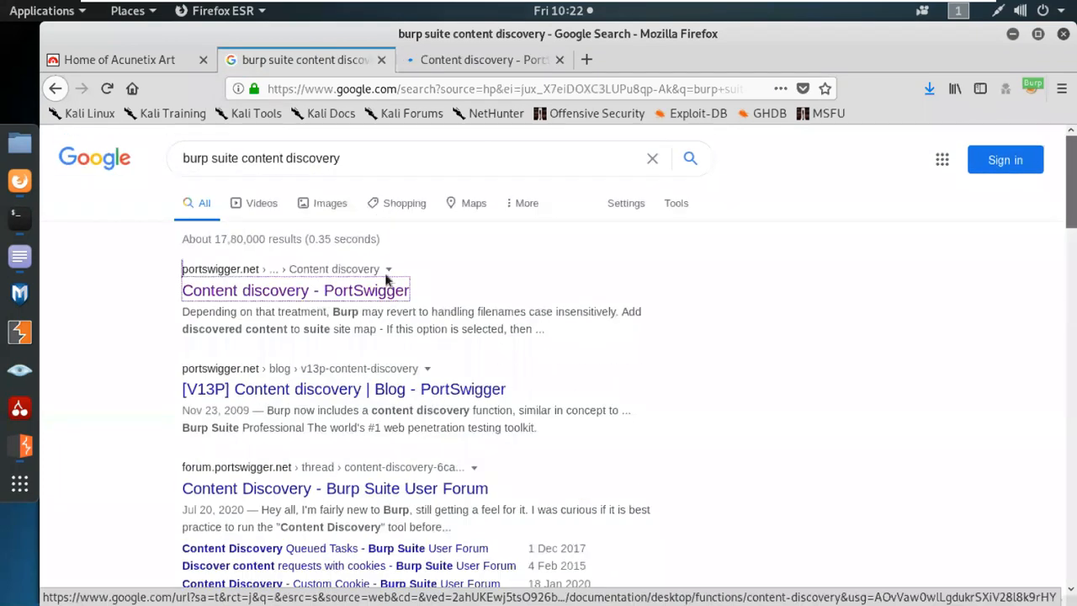
Extend the search to 'burp suite content discovery medium'.
{"action": "left_click", "coordinate": [376, 159]}
{"action": "type", "text": "me"}
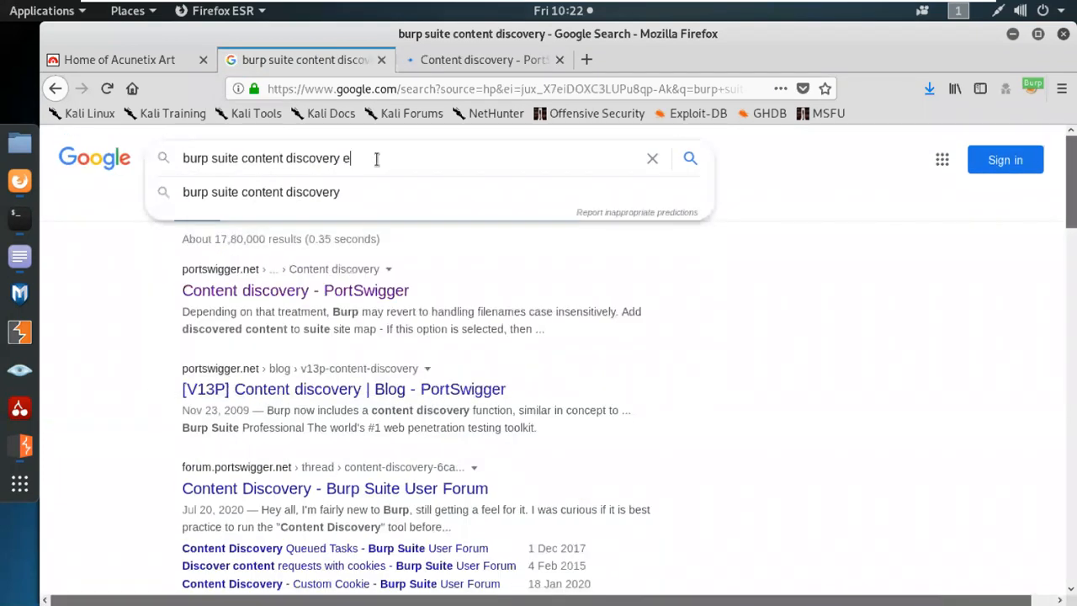
{"action": "type", "text": "d"}
{"action": "key", "text": "BackSpace"}
{"action": "type", "text": "medium"}
{"action": "key", "text": "Return"}
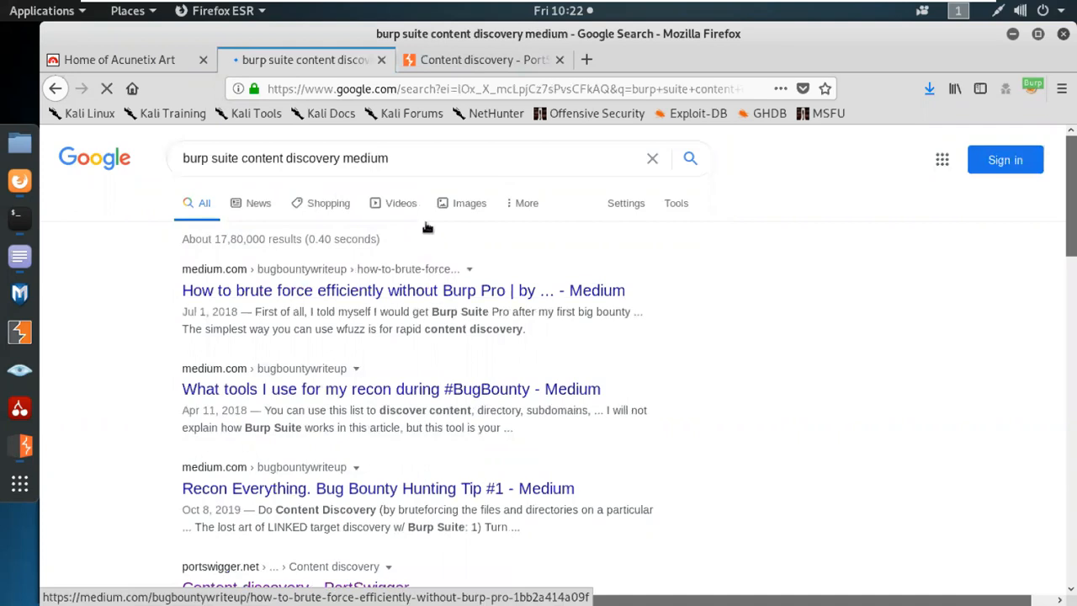
{"action": "left_click", "coordinate": [481, 66]}
Read the Content discovery docs down to Site map, highlighting the Control sentence and the Discover option description.
{"action": "scroll", "coordinate": [445, 493], "scroll_direction": "down", "scroll_amount": 2}
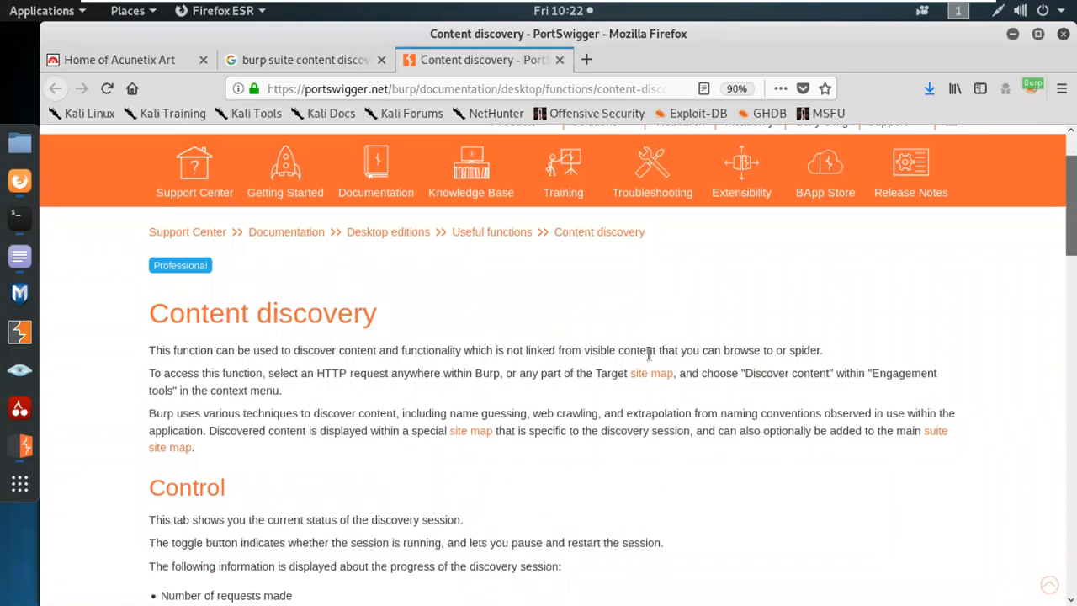
{"action": "left_click_drag", "start_coordinate": [656, 351], "coordinate": [507, 348]}
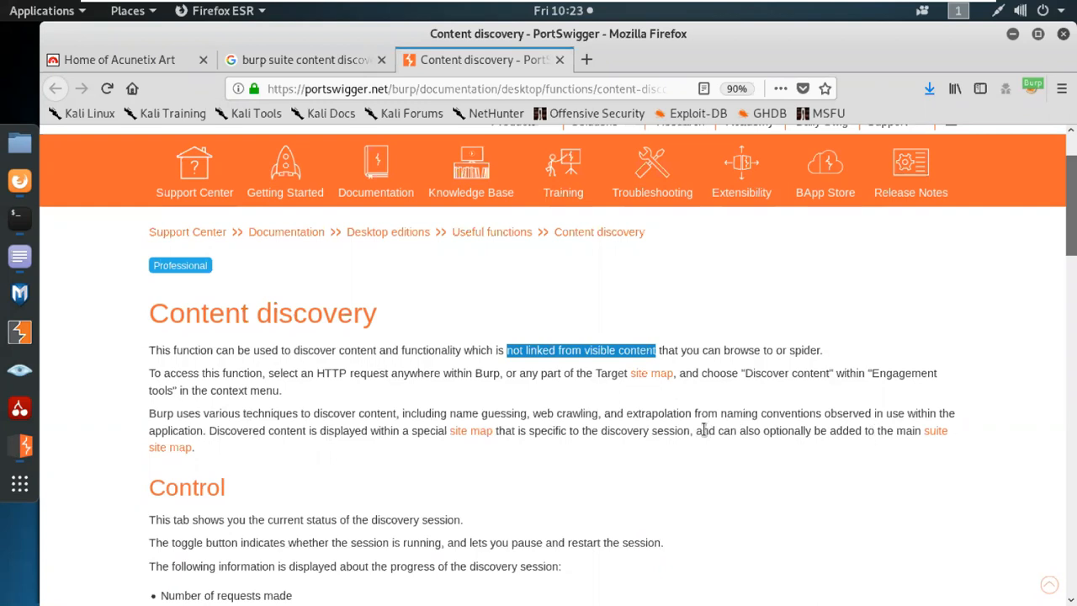
{"action": "scroll", "coordinate": [254, 541], "scroll_direction": "down", "scroll_amount": 4}
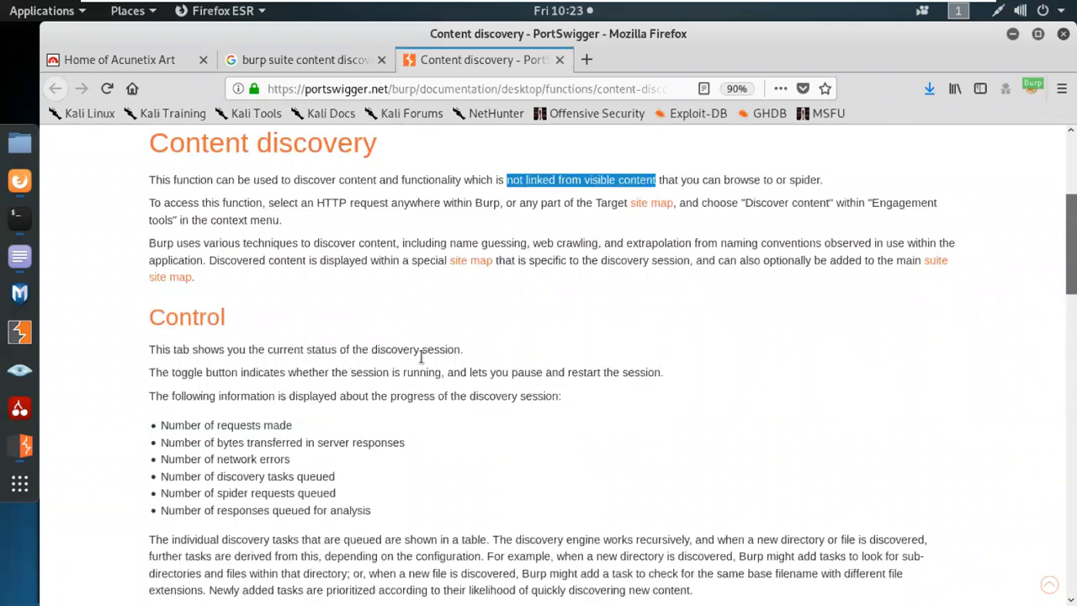
{"action": "left_click_drag", "start_coordinate": [461, 350], "coordinate": [149, 350]}
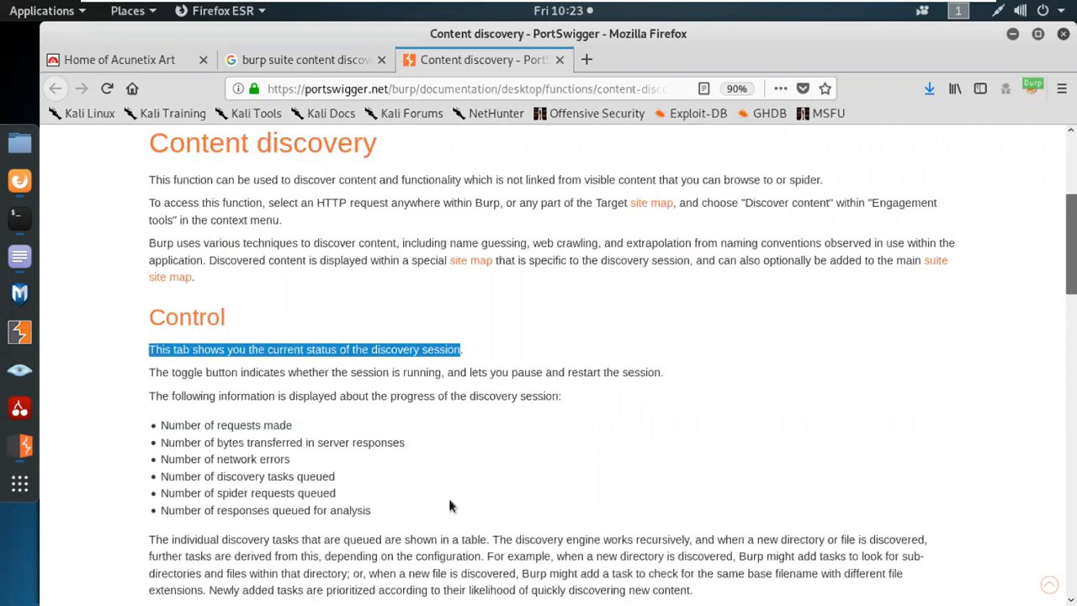
{"action": "scroll", "coordinate": [450, 505], "scroll_direction": "down", "scroll_amount": 5}
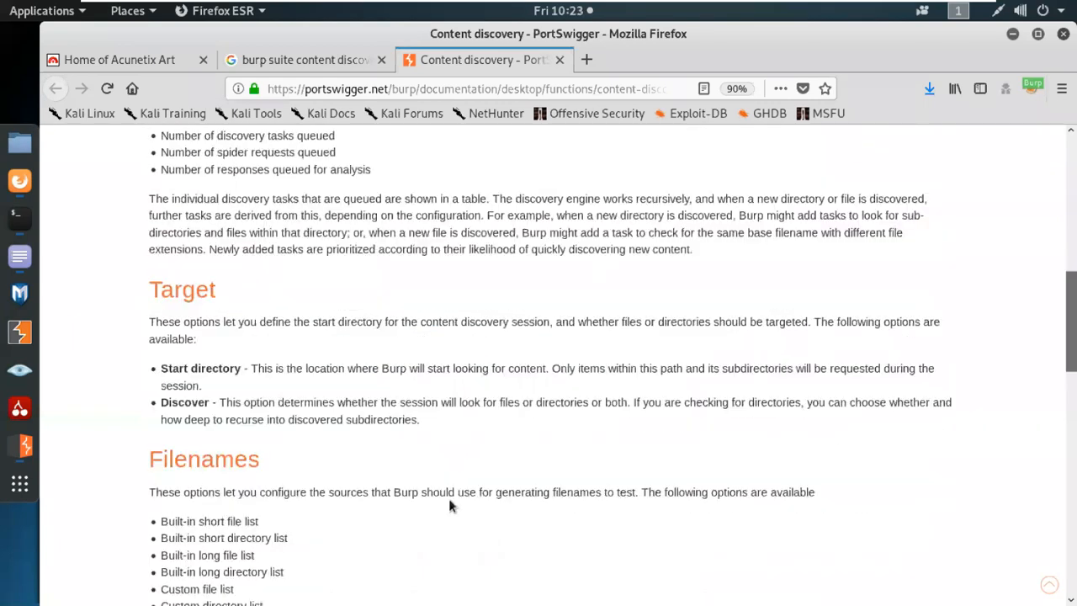
{"action": "scroll", "coordinate": [448, 505], "scroll_direction": "down", "scroll_amount": 1}
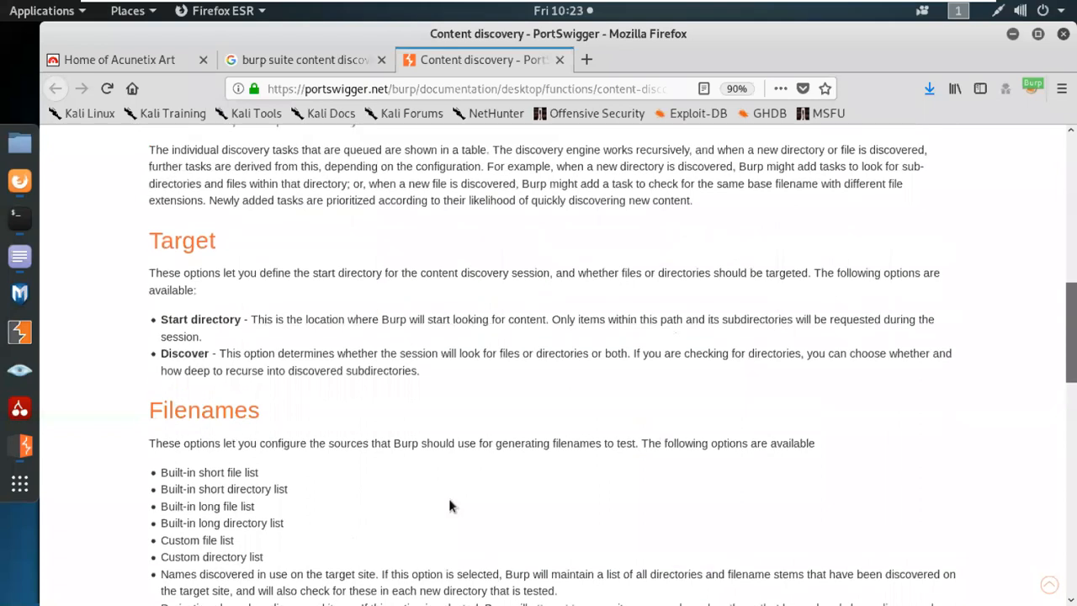
{"action": "scroll", "coordinate": [448, 505], "scroll_direction": "up", "scroll_amount": 1}
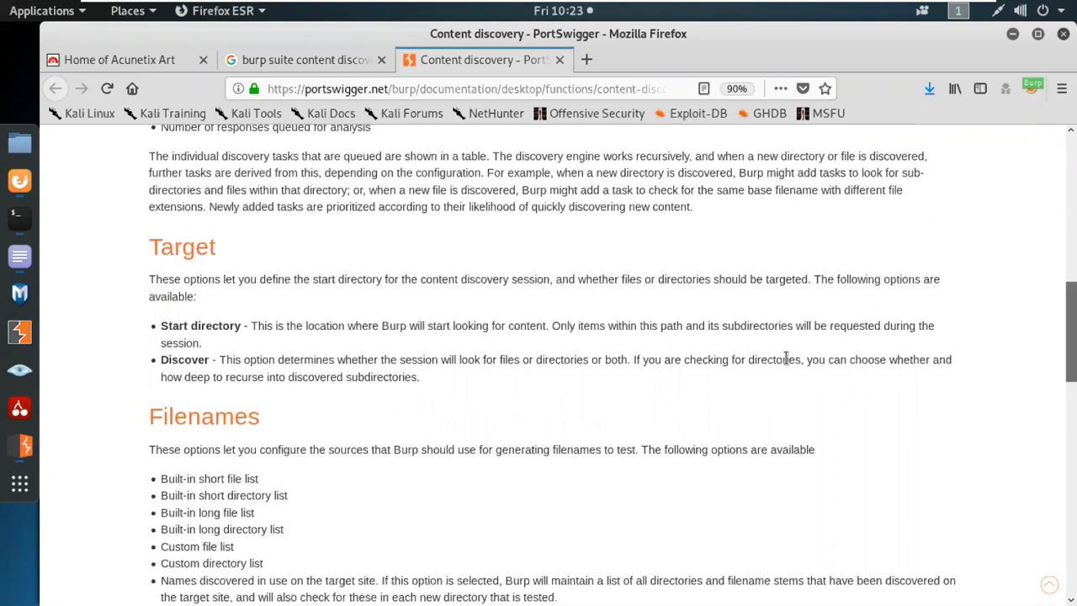
{"action": "left_click_drag", "start_coordinate": [418, 378], "coordinate": [217, 358]}
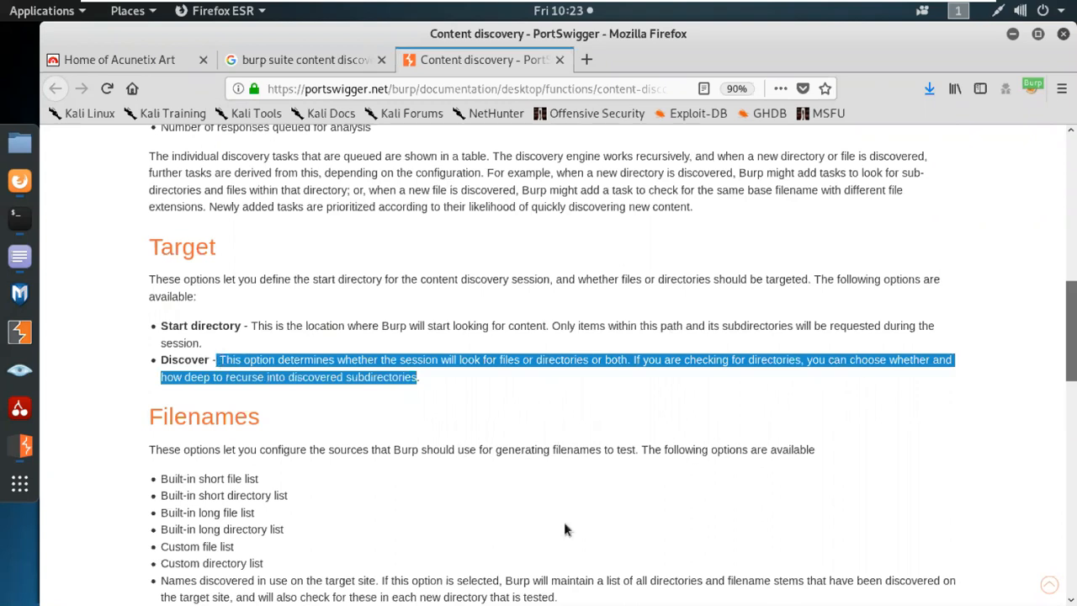
{"action": "scroll", "coordinate": [564, 529], "scroll_direction": "down", "scroll_amount": 5}
{"action": "scroll", "coordinate": [563, 529], "scroll_direction": "down", "scroll_amount": 4}
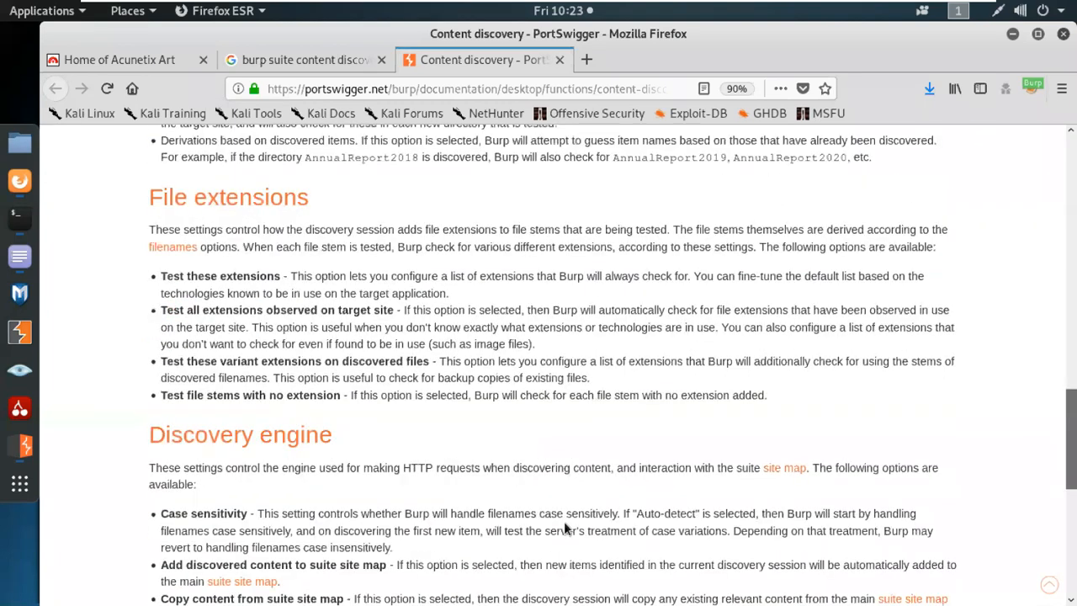
{"action": "scroll", "coordinate": [565, 527], "scroll_direction": "up", "scroll_amount": 1}
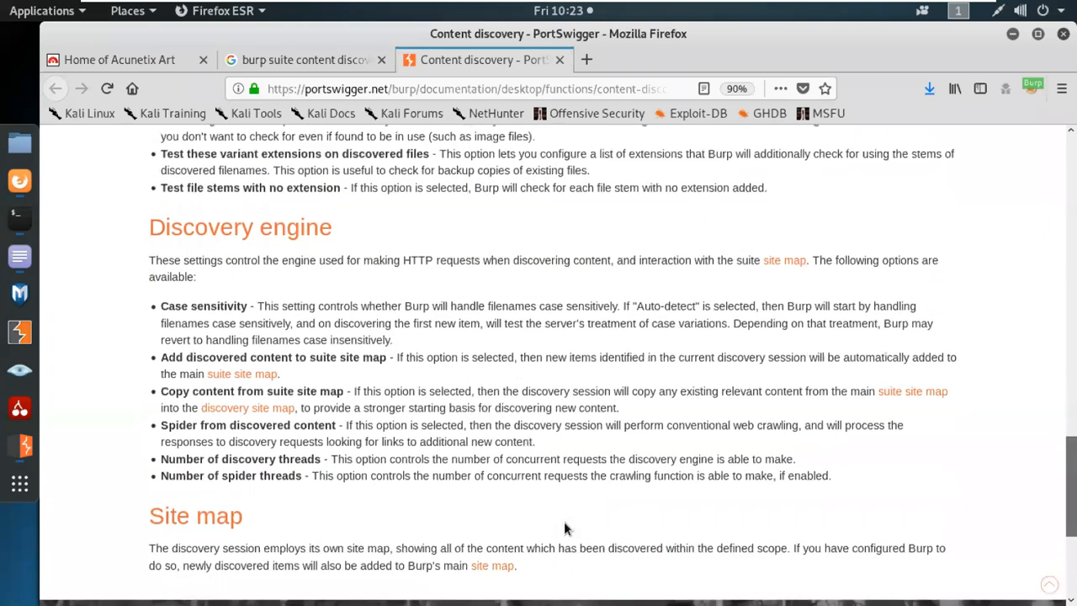
Open the brute-force, recon tools and Recon Everything Medium articles in background tabs.
{"action": "left_click", "coordinate": [303, 60]}
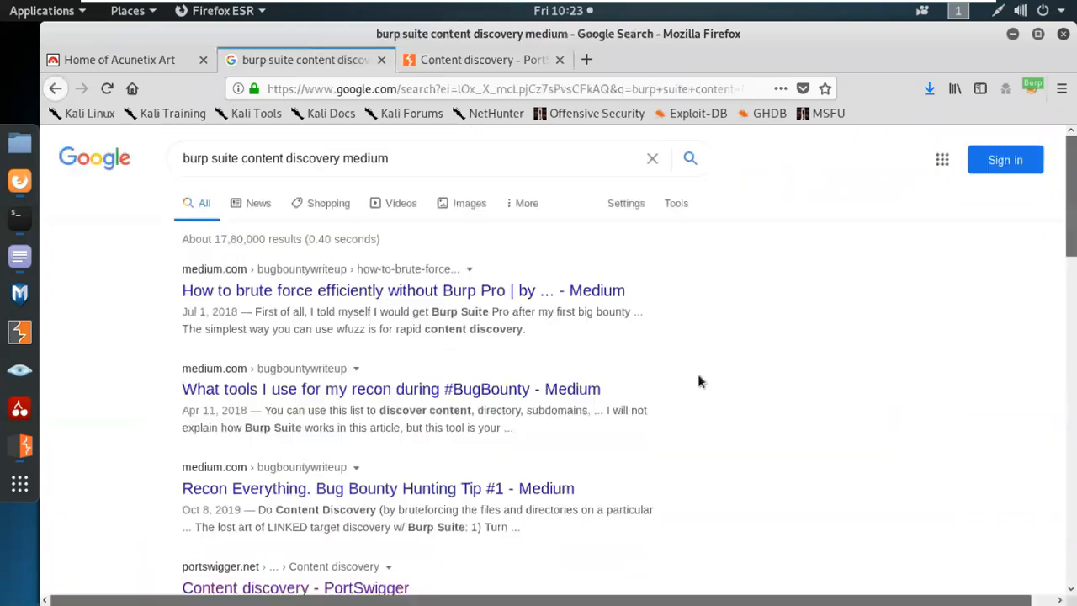
{"action": "middle_click", "coordinate": [484, 294]}
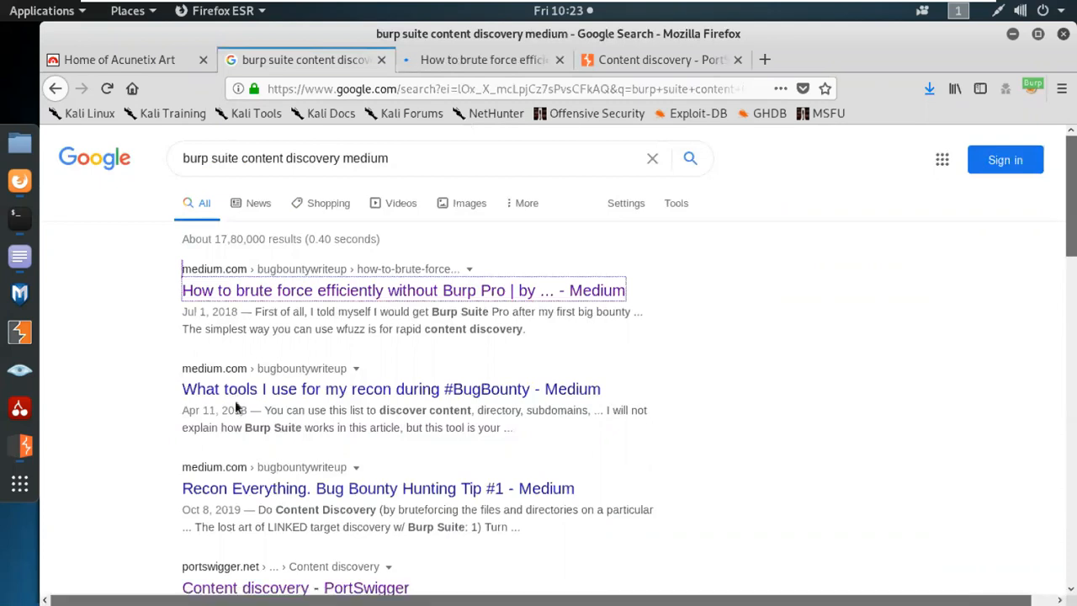
{"action": "middle_click", "coordinate": [436, 395]}
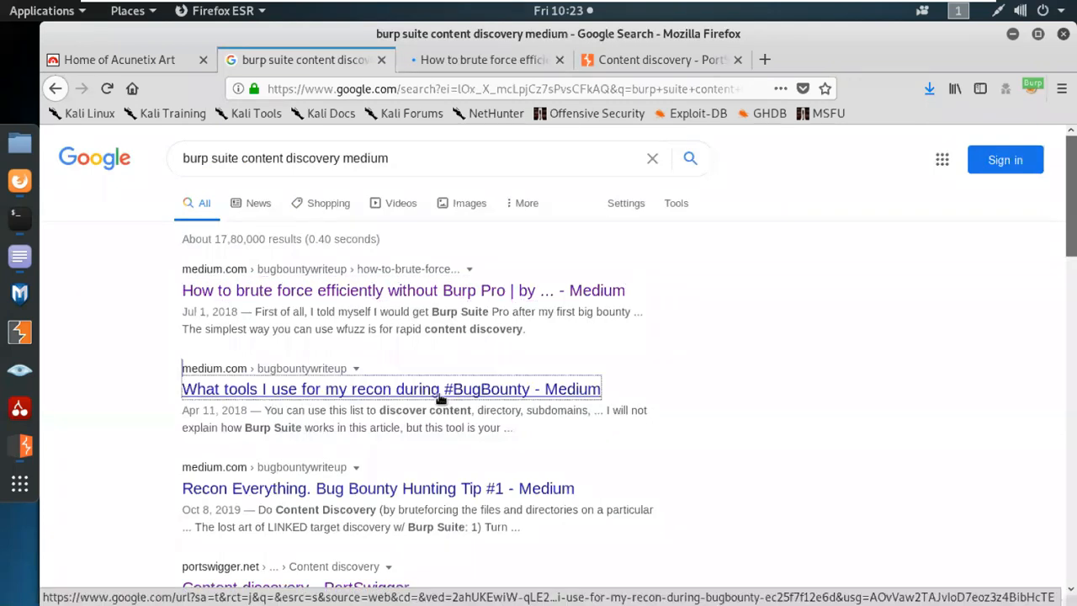
{"action": "middle_click", "coordinate": [364, 499]}
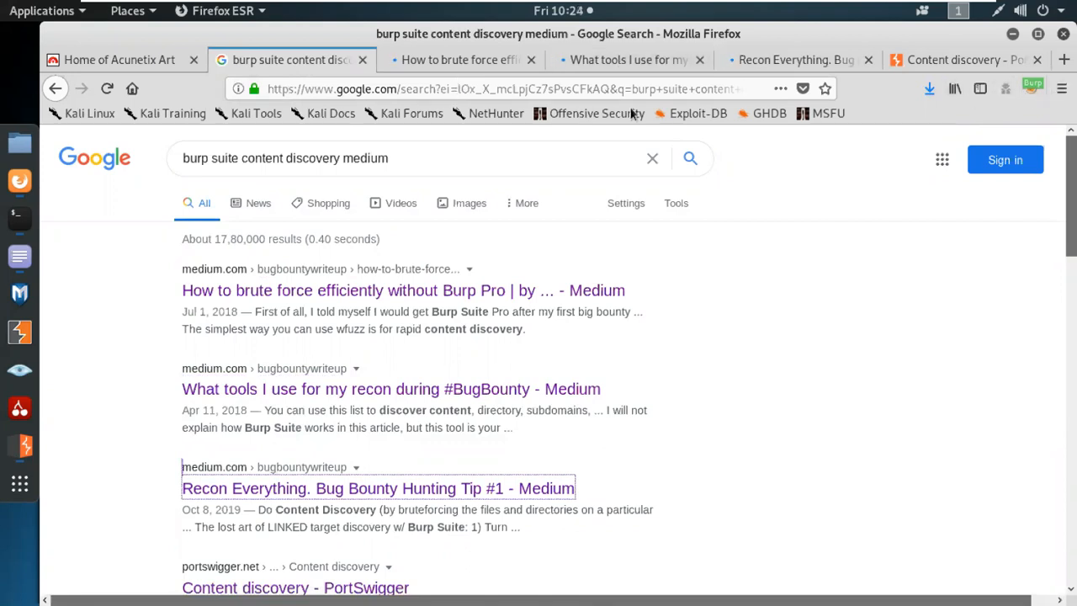
Read through the wfuzz brute-force article, then close its tab.
{"action": "left_click", "coordinate": [475, 62]}
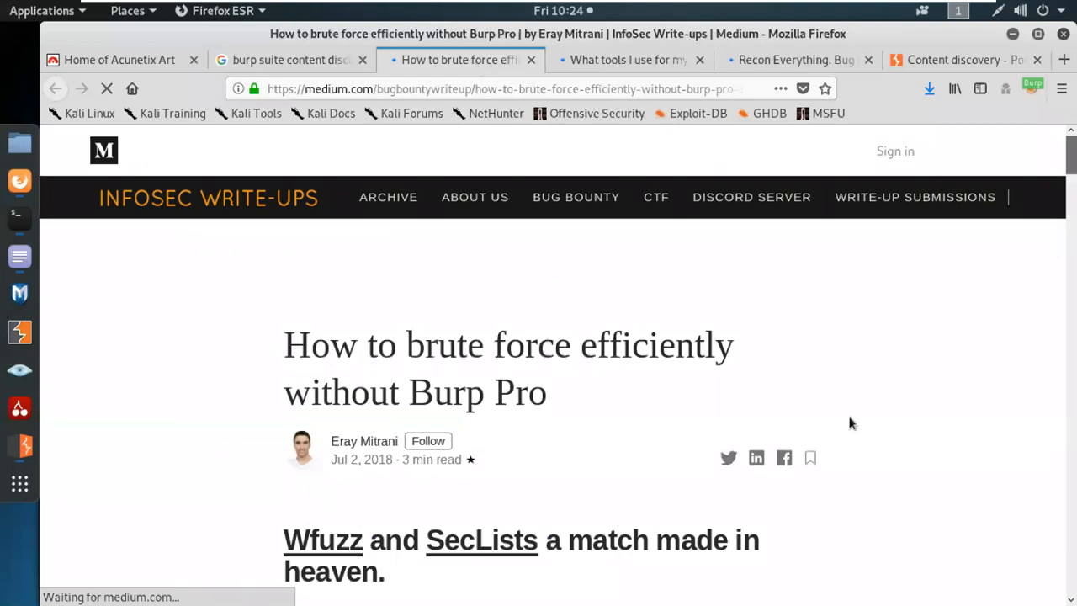
{"action": "scroll", "coordinate": [843, 420], "scroll_direction": "down", "scroll_amount": 2}
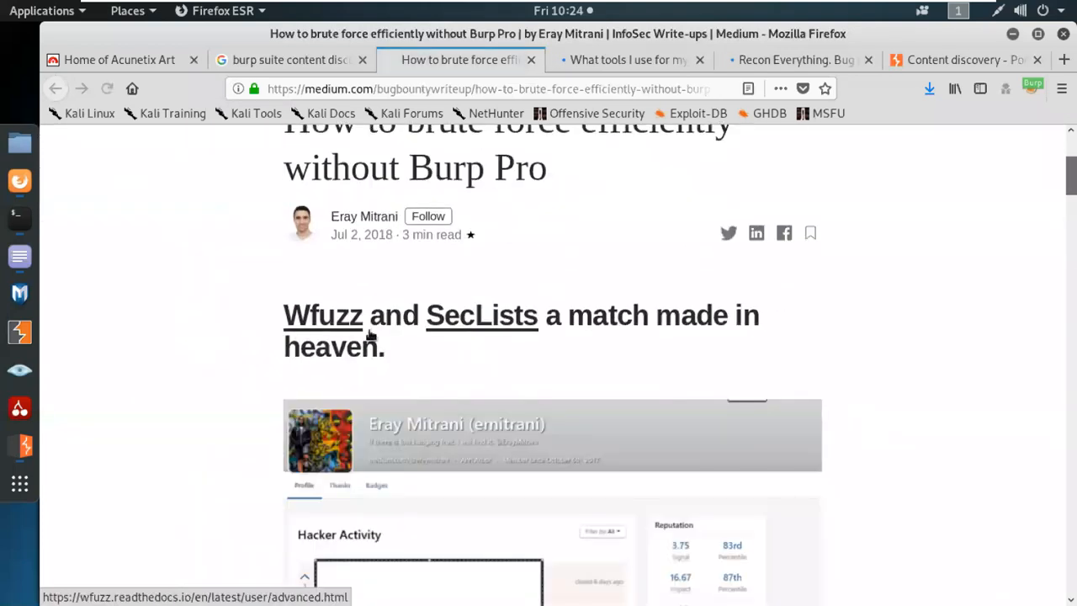
{"action": "scroll", "coordinate": [879, 444], "scroll_direction": "down", "scroll_amount": 8}
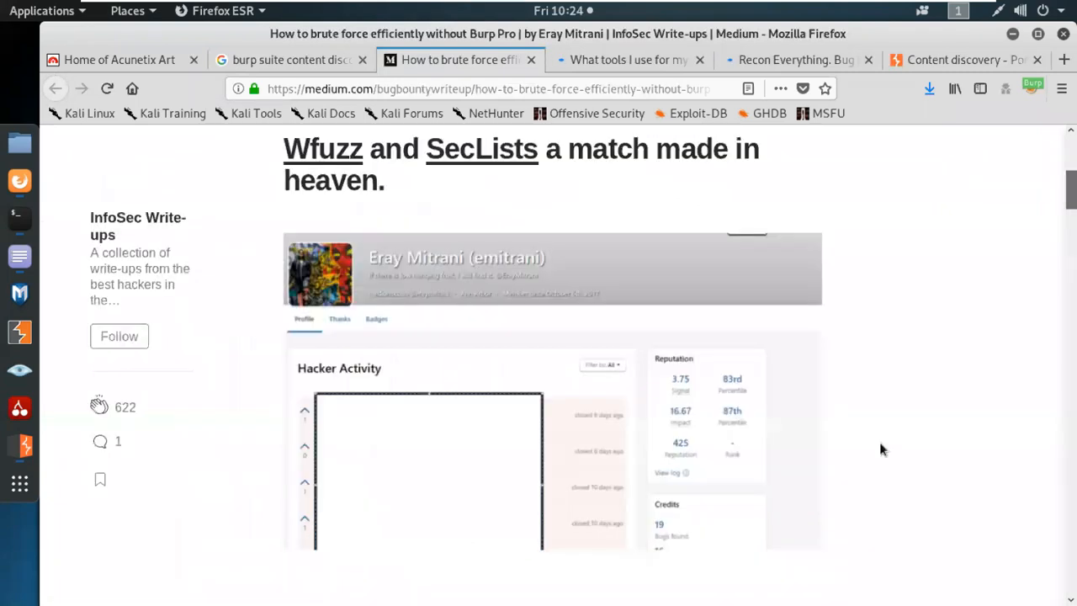
{"action": "scroll", "coordinate": [879, 442], "scroll_direction": "down", "scroll_amount": 10}
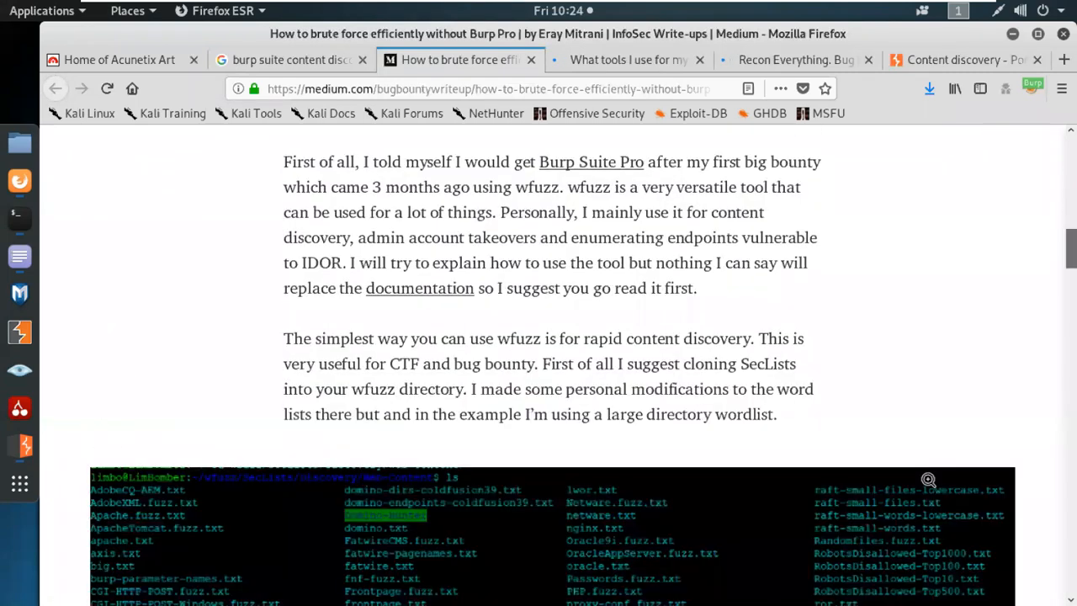
{"action": "scroll", "coordinate": [925, 476], "scroll_direction": "up", "scroll_amount": 2}
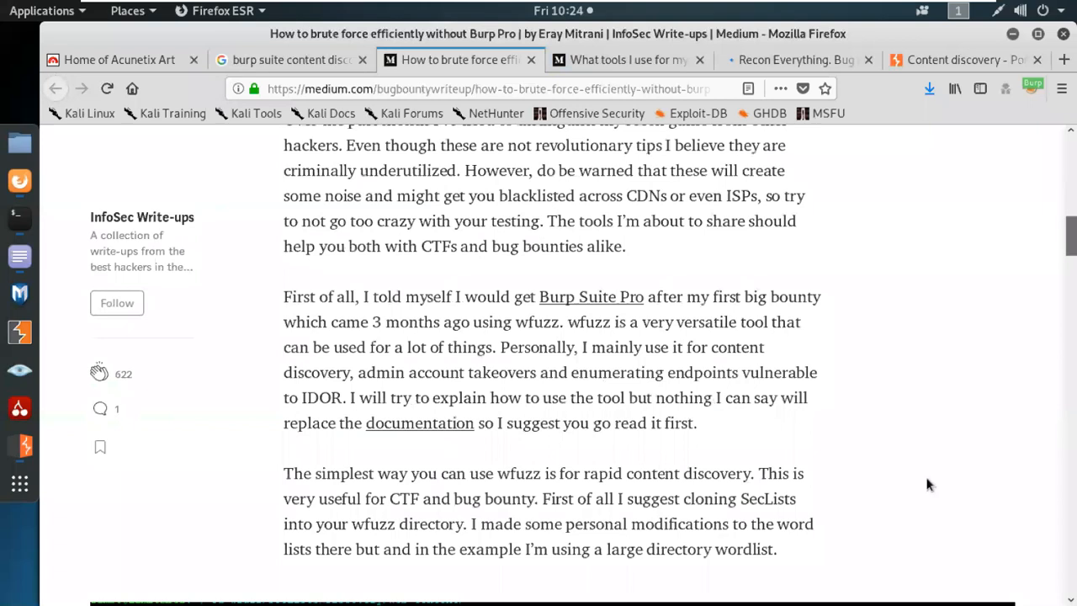
{"action": "scroll", "coordinate": [916, 492], "scroll_direction": "down", "scroll_amount": 20}
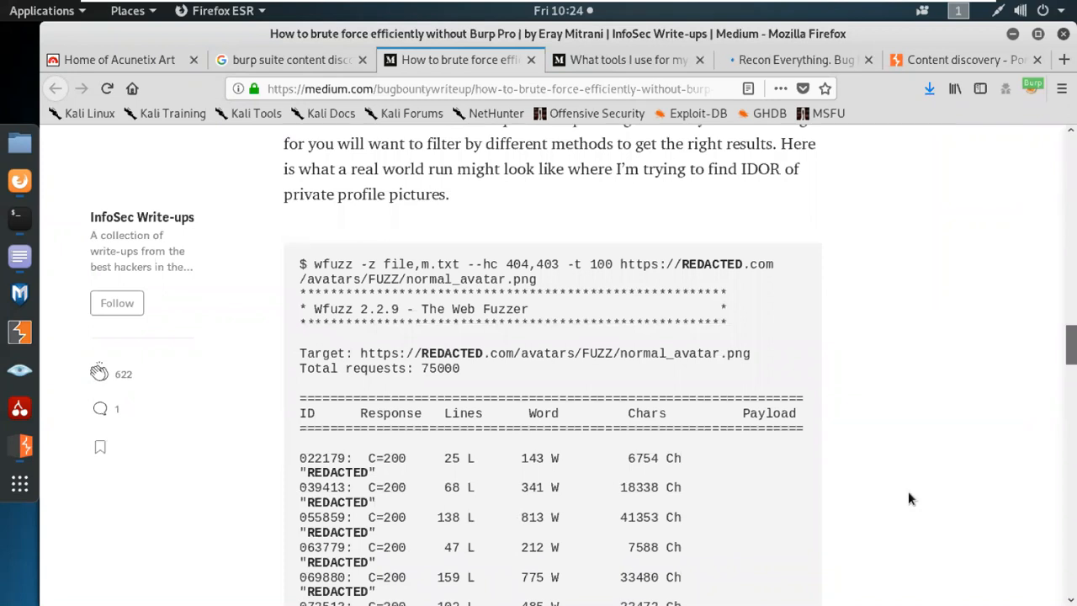
{"action": "scroll", "coordinate": [909, 498], "scroll_direction": "down", "scroll_amount": 15}
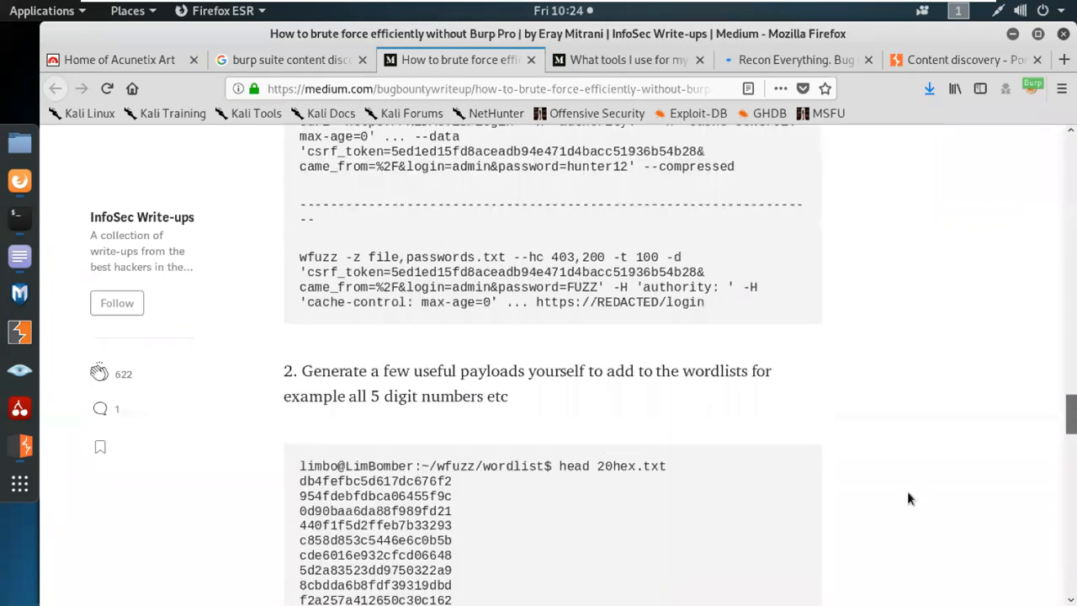
{"action": "scroll", "coordinate": [907, 490], "scroll_direction": "down", "scroll_amount": 5}
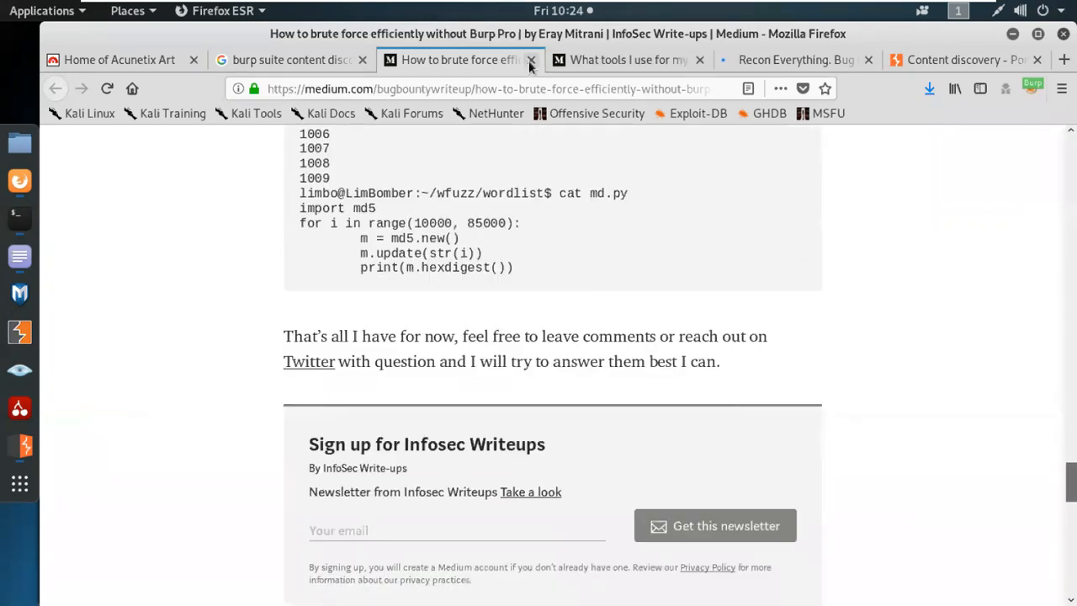
{"action": "key", "text": "ctrl+w"}
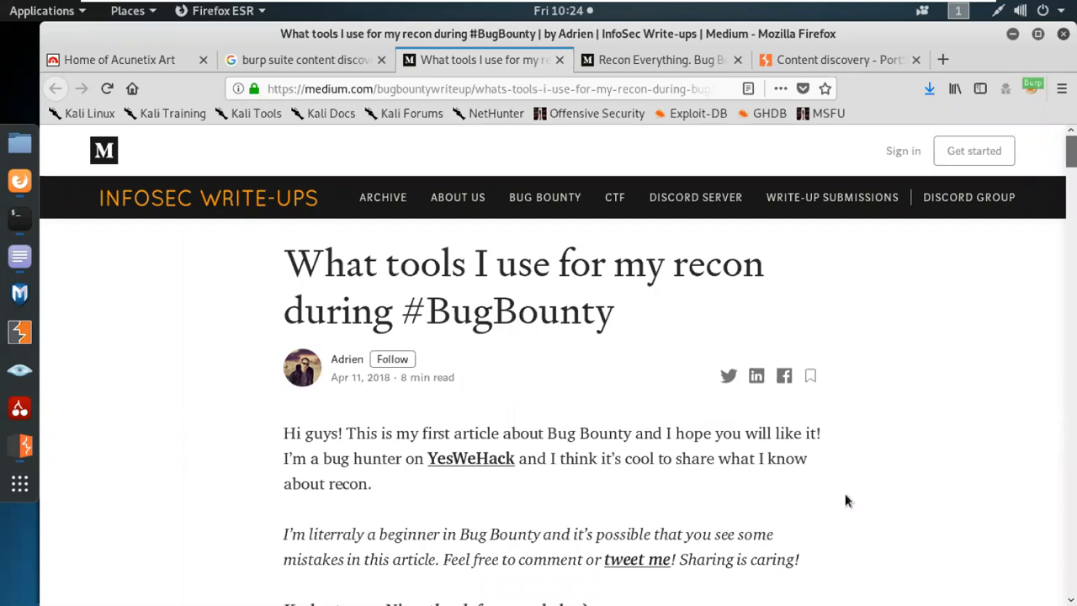
Read down the Medium recon-tools article to its section recommending relative-url-extractor.
{"action": "scroll", "coordinate": [708, 354], "scroll_direction": "down", "scroll_amount": 5}
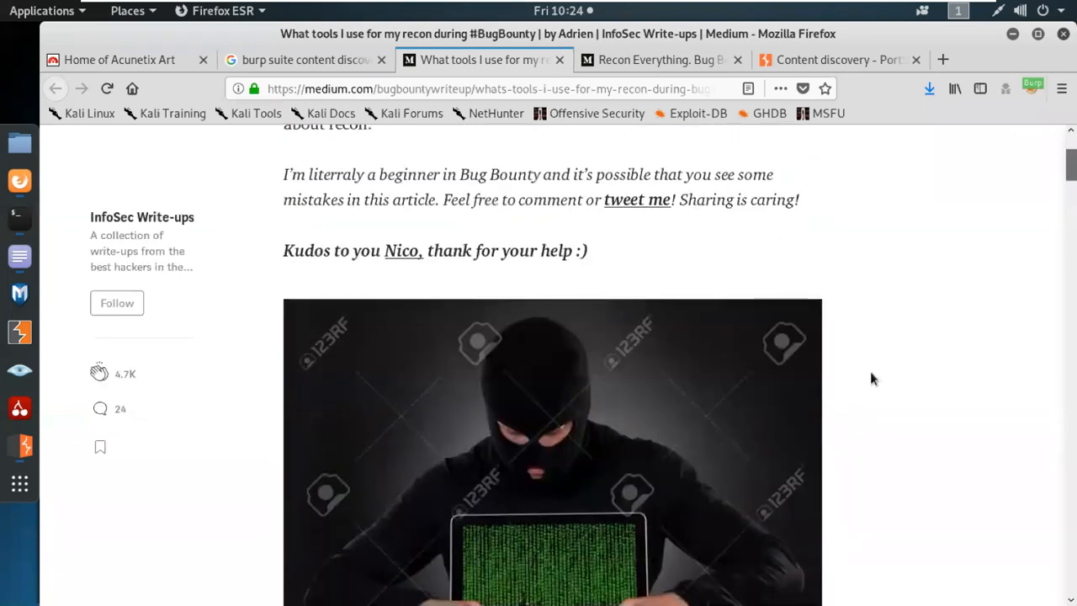
{"action": "scroll", "coordinate": [820, 413], "scroll_direction": "down", "scroll_amount": 2}
{"action": "scroll", "coordinate": [818, 408], "scroll_direction": "down", "scroll_amount": 6}
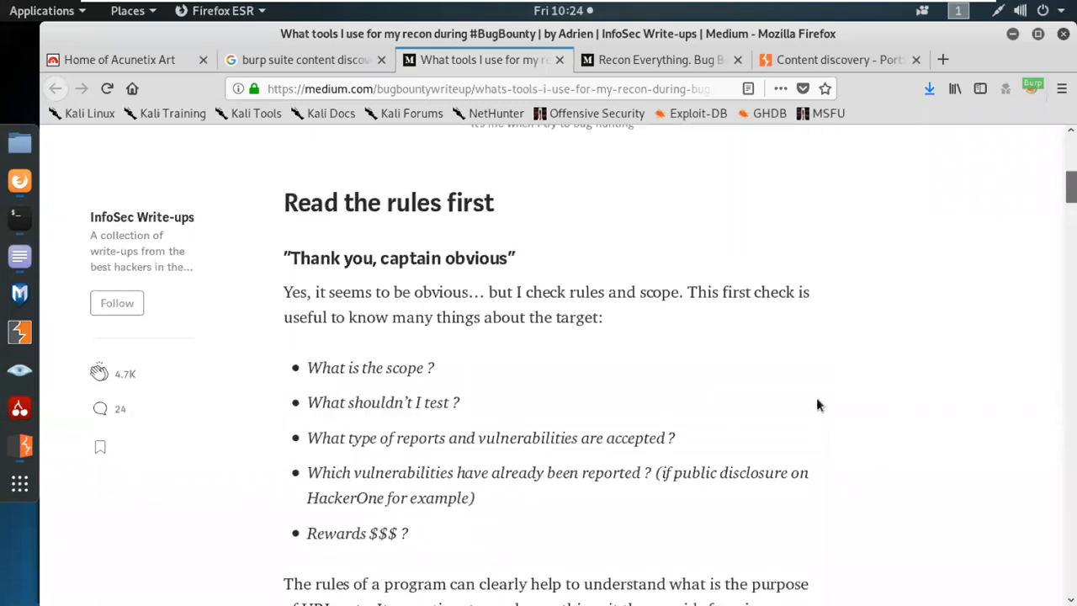
{"action": "scroll", "coordinate": [816, 400], "scroll_direction": "down", "scroll_amount": 2}
{"action": "scroll", "coordinate": [815, 393], "scroll_direction": "down", "scroll_amount": 6}
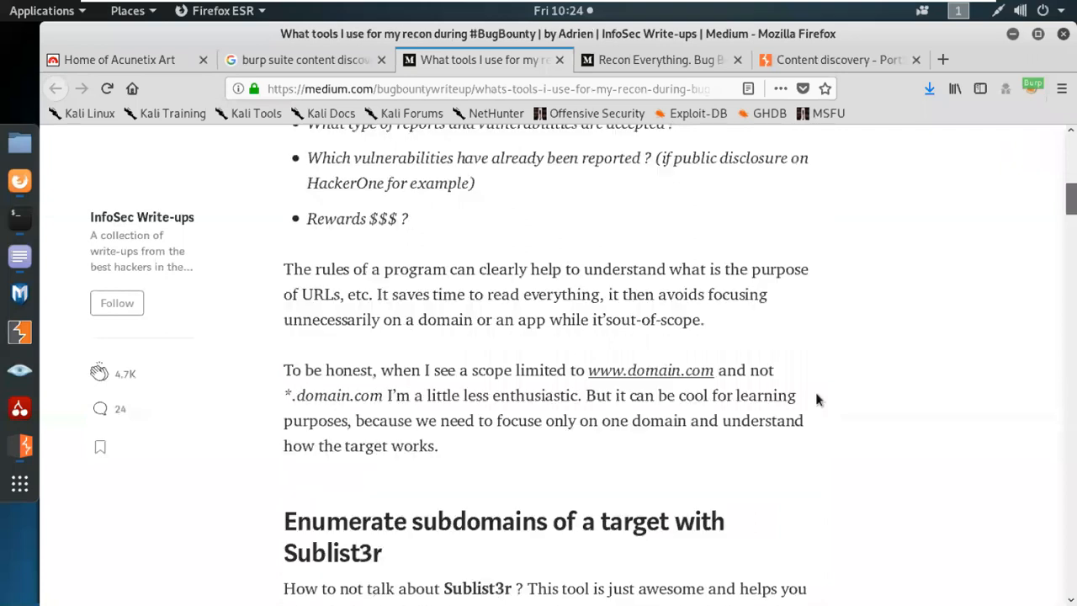
{"action": "scroll", "coordinate": [807, 391], "scroll_direction": "down", "scroll_amount": 2}
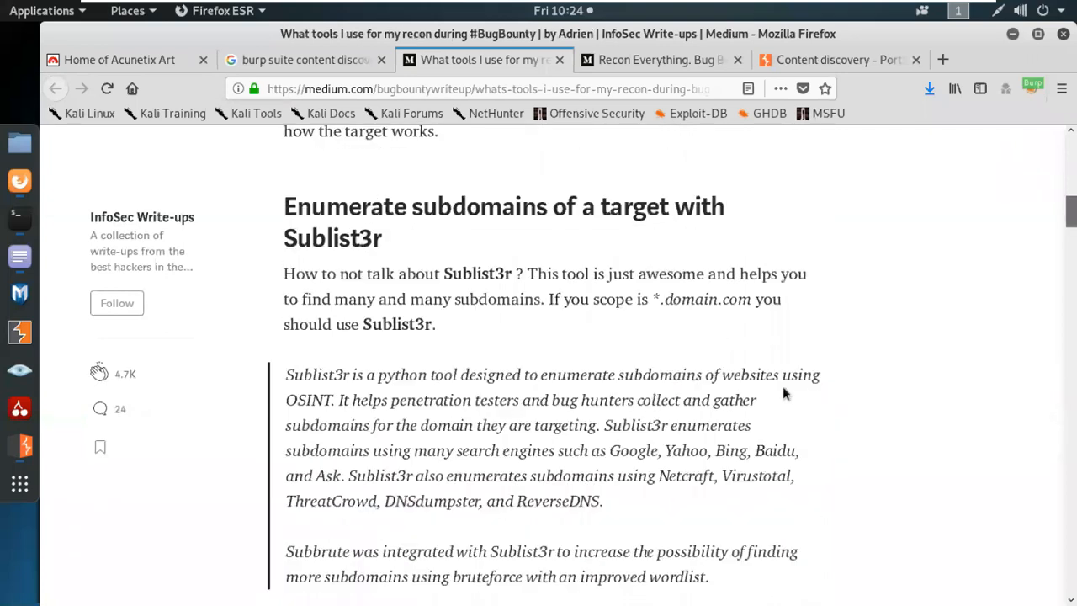
{"action": "scroll", "coordinate": [783, 391], "scroll_direction": "down", "scroll_amount": 7}
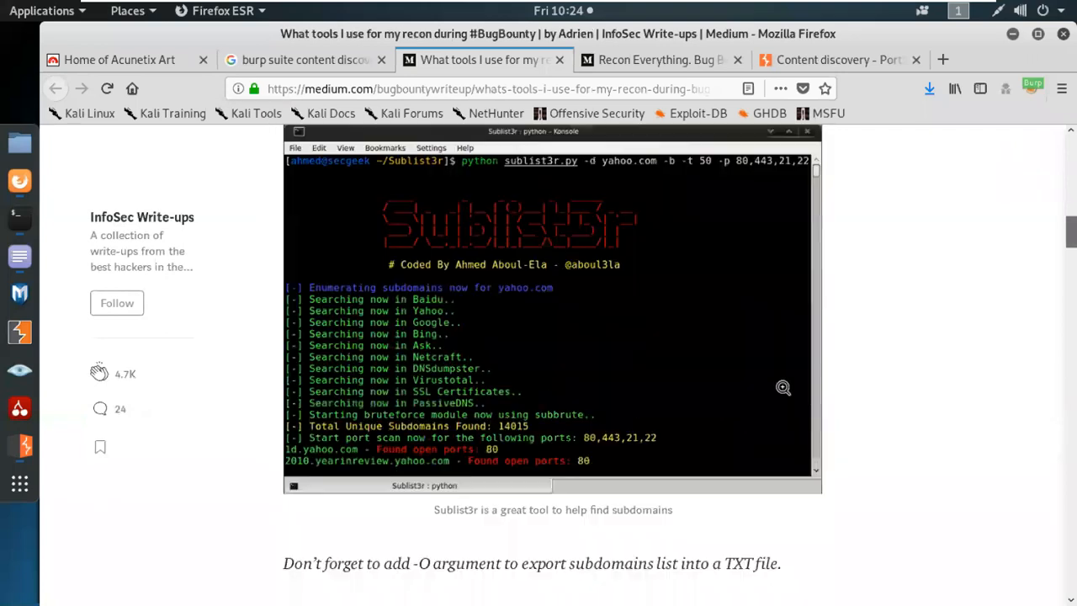
{"action": "scroll", "coordinate": [782, 388], "scroll_direction": "down", "scroll_amount": 15}
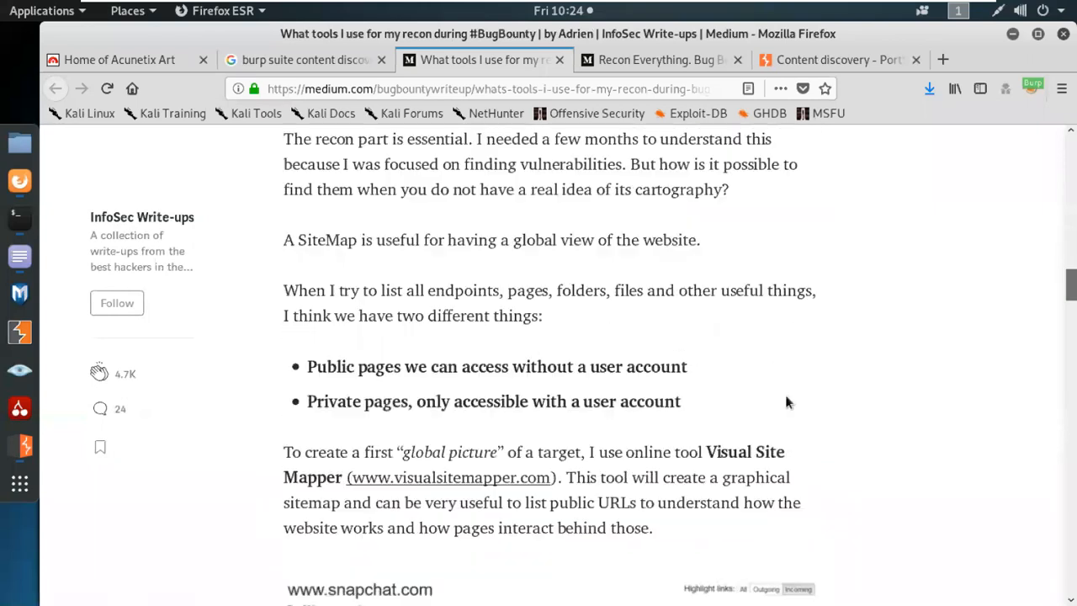
{"action": "scroll", "coordinate": [786, 402], "scroll_direction": "down", "scroll_amount": 20}
{"action": "scroll", "coordinate": [790, 400], "scroll_direction": "down", "scroll_amount": 12}
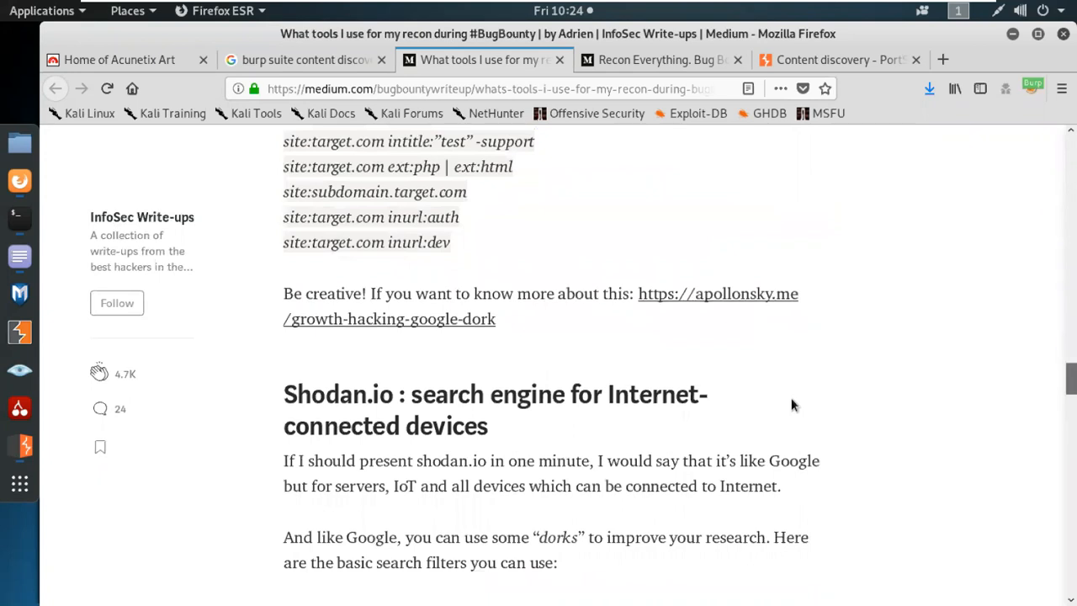
{"action": "scroll", "coordinate": [791, 406], "scroll_direction": "down", "scroll_amount": 15}
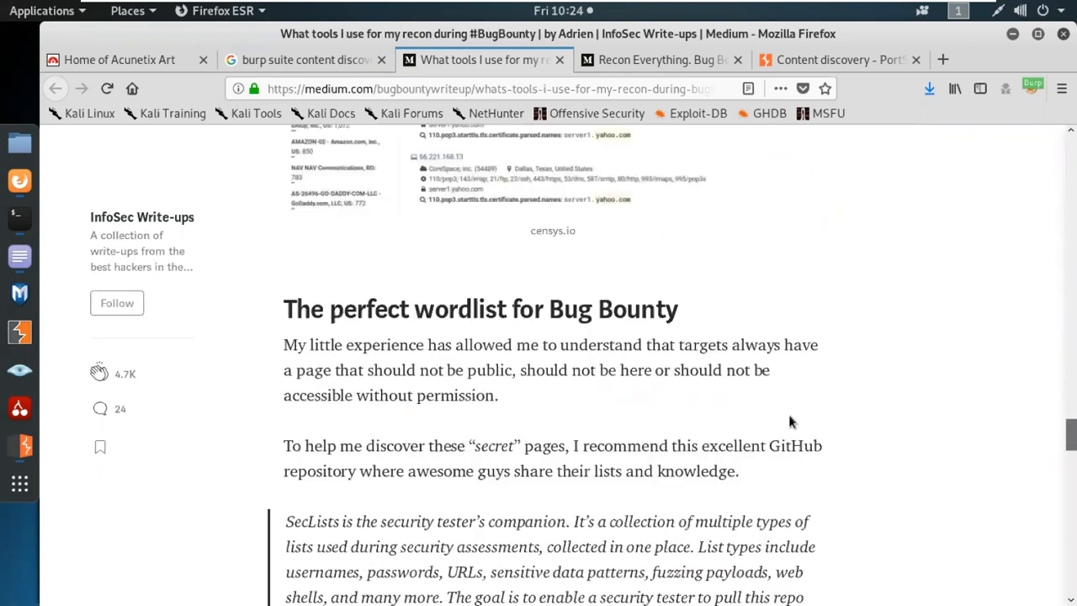
{"action": "scroll", "coordinate": [788, 413], "scroll_direction": "down", "scroll_amount": 15}
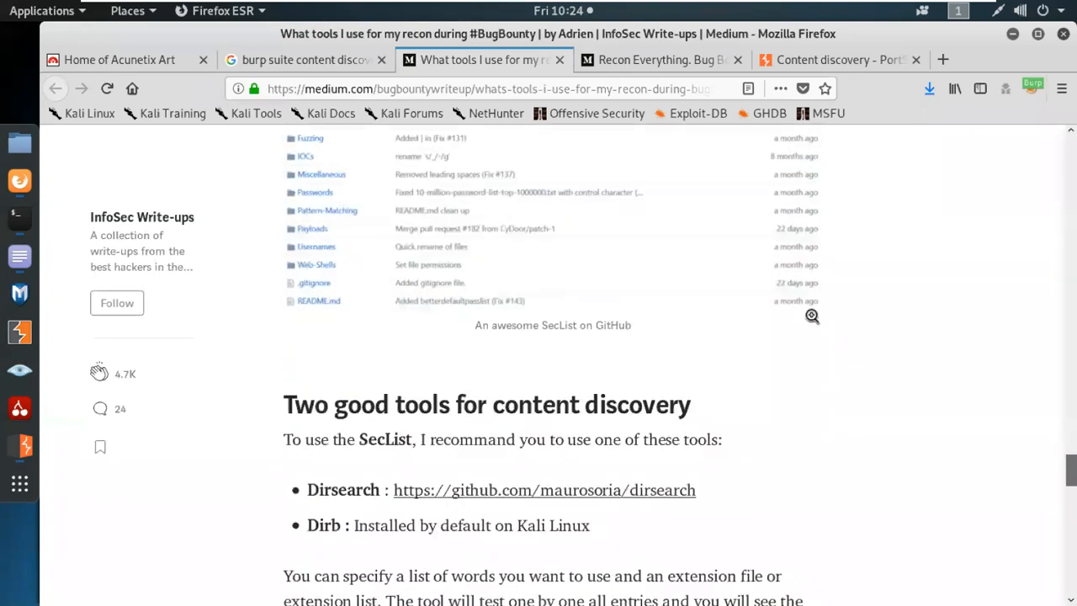
{"action": "scroll", "coordinate": [806, 326], "scroll_direction": "down", "scroll_amount": 4}
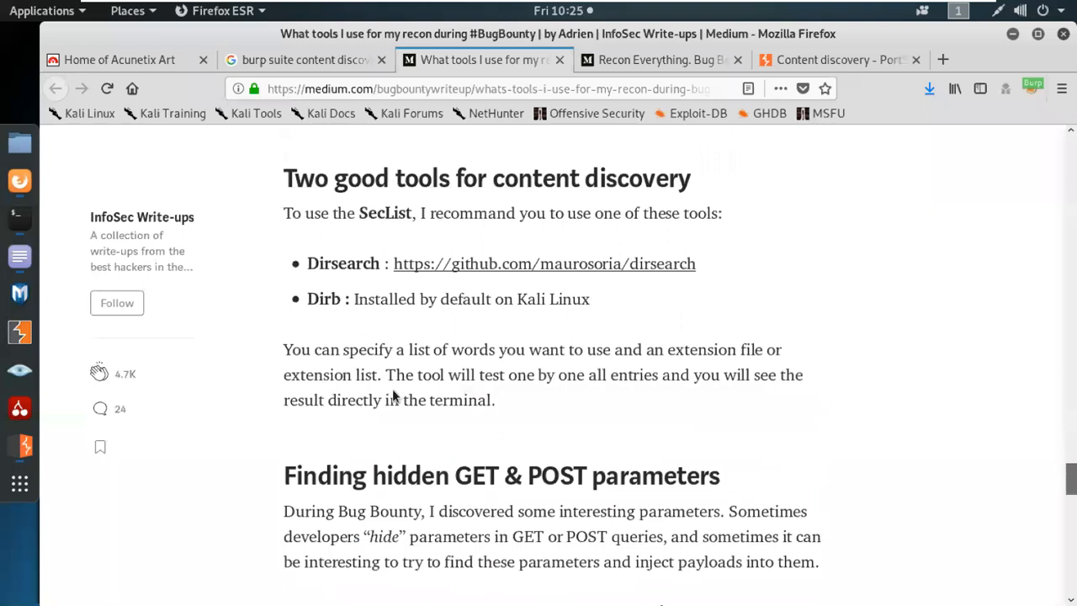
{"action": "scroll", "coordinate": [388, 386], "scroll_direction": "down", "scroll_amount": 5}
{"action": "scroll", "coordinate": [392, 390], "scroll_direction": "down", "scroll_amount": 9}
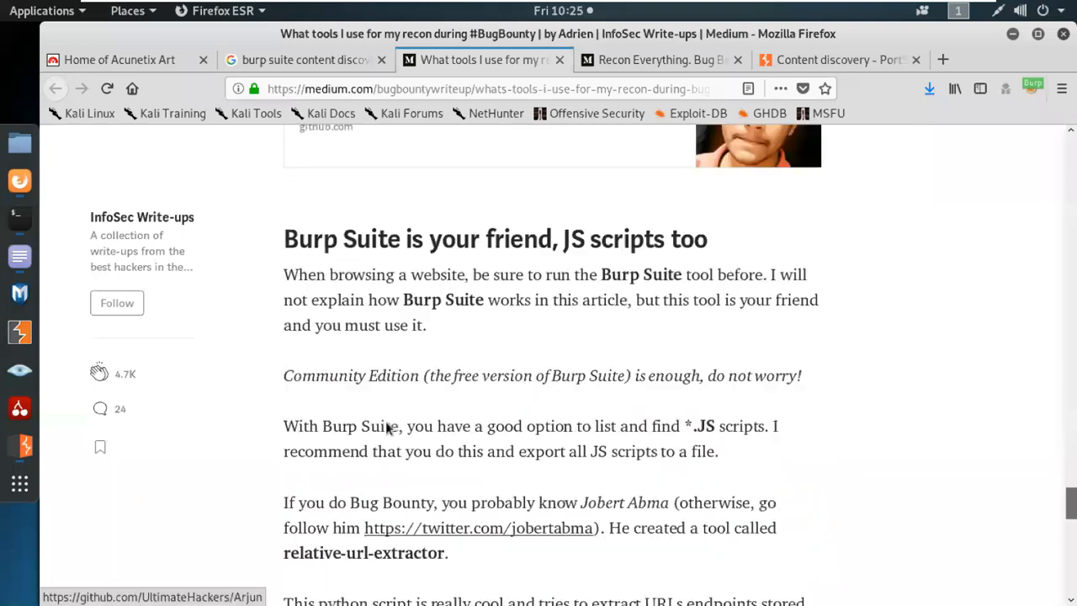
{"action": "scroll", "coordinate": [389, 419], "scroll_direction": "up", "scroll_amount": 2}
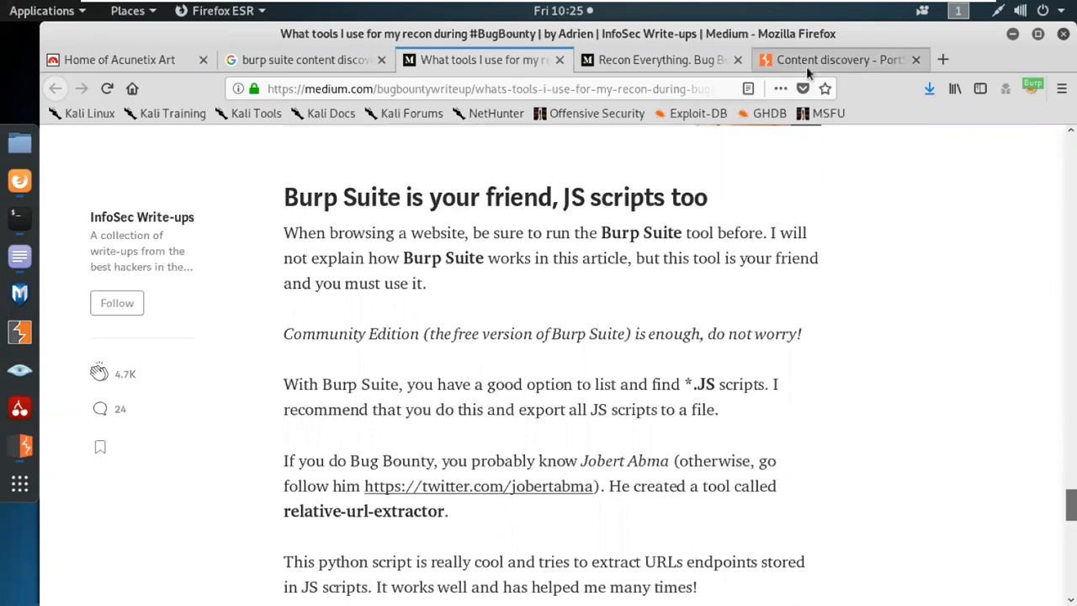
Close the 'What tools I use' tab, skim Recon Everything, and return to the Google results.
{"action": "left_click", "coordinate": [579, 66]}
{"action": "left_click", "coordinate": [559, 60]}
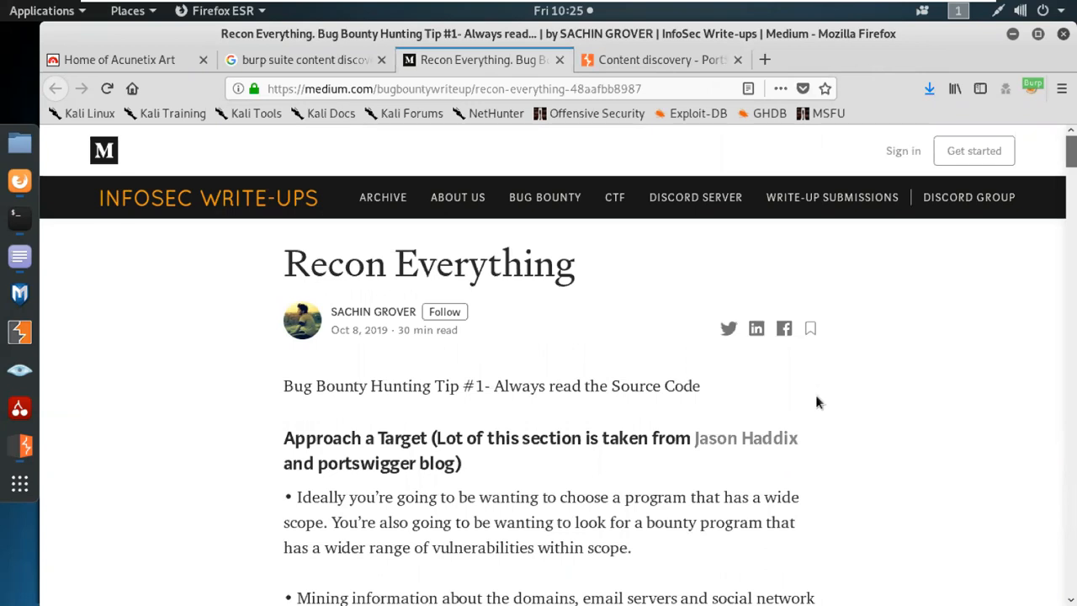
{"action": "scroll", "coordinate": [815, 397], "scroll_direction": "down", "scroll_amount": 5}
{"action": "scroll", "coordinate": [815, 402], "scroll_direction": "down", "scroll_amount": 15}
{"action": "scroll", "coordinate": [815, 402], "scroll_direction": "down", "scroll_amount": 17}
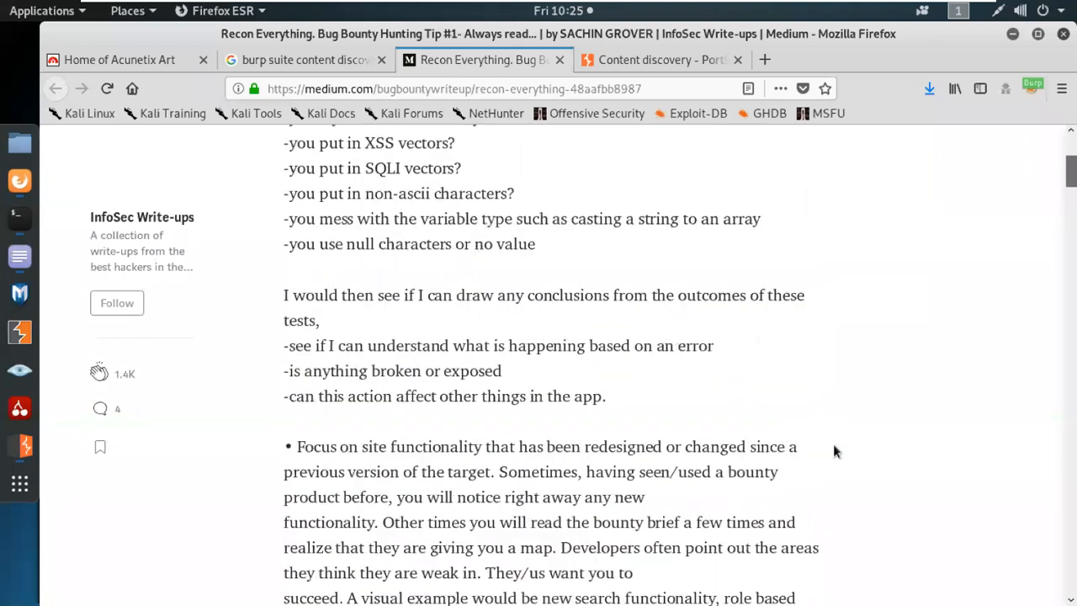
{"action": "scroll", "coordinate": [833, 452], "scroll_direction": "down", "scroll_amount": 6}
{"action": "left_click", "coordinate": [321, 57]}
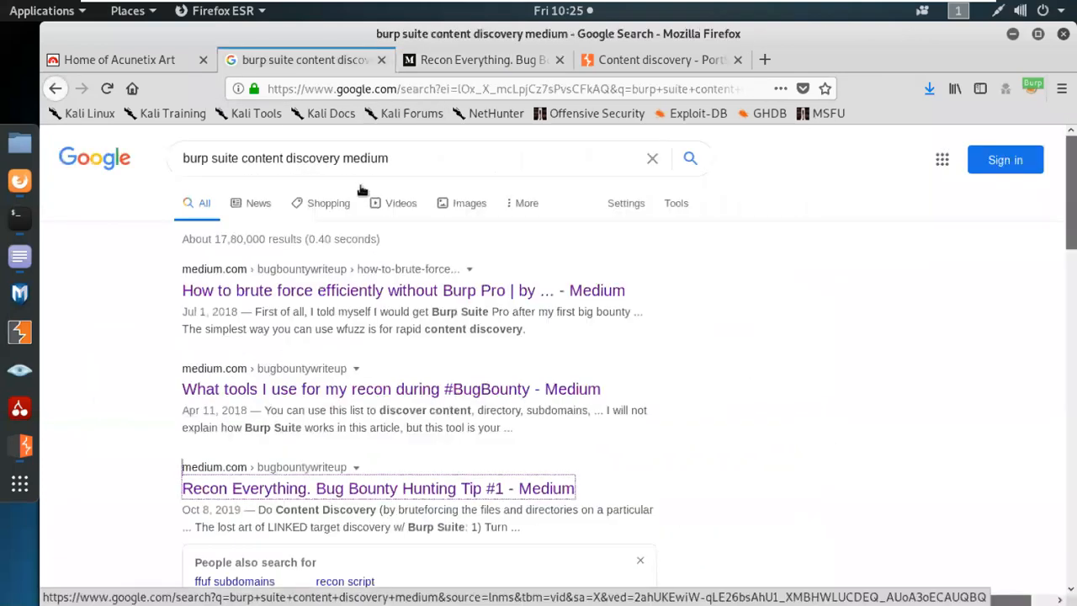
Change the Google query to 'burpsuite burp collaborator' and run the search.
{"action": "left_click", "coordinate": [210, 158]}
{"action": "key", "text": "BackSpace"}
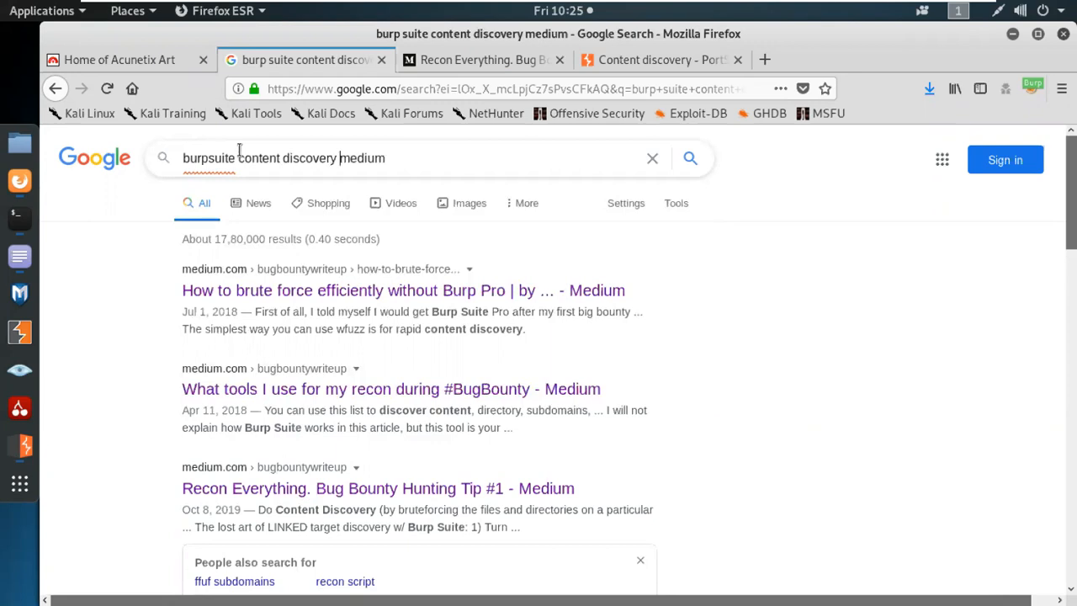
{"action": "key", "text": "BackSpace"}
{"action": "key", "text": "BackSpace"}
{"action": "key", "text": "BackSpace"}
{"action": "key", "text": "BackSpace"}
{"action": "key", "text": "BackSpace"}
{"action": "key", "text": "BackSpace"}
{"action": "key", "text": "BackSpace"}
{"action": "key", "text": "BackSpace"}
{"action": "key", "text": "BackSpace"}
{"action": "key", "text": "BackSpace"}
{"action": "key", "text": "BackSpace"}
{"action": "key", "text": "BackSpace"}
{"action": "key", "text": "BackSpace"}
{"action": "key", "text": "BackSpace"}
{"action": "key", "text": "BackSpace"}
{"action": "key", "text": "BackSpace"}
{"action": "key", "text": "BackSpace"}
{"action": "key", "text": "BackSpace"}
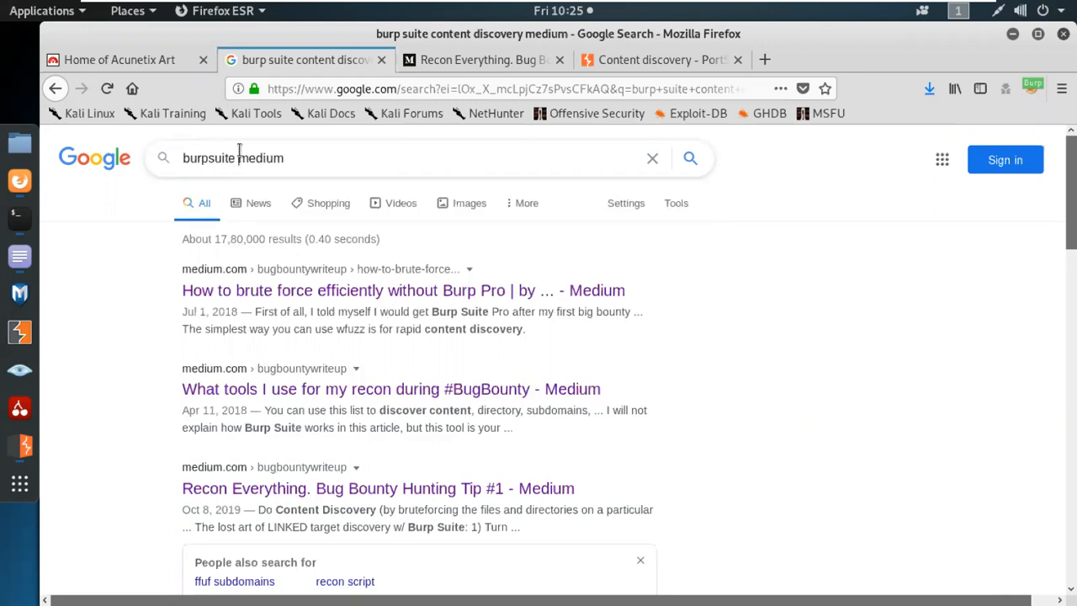
{"action": "type", "text": "b"}
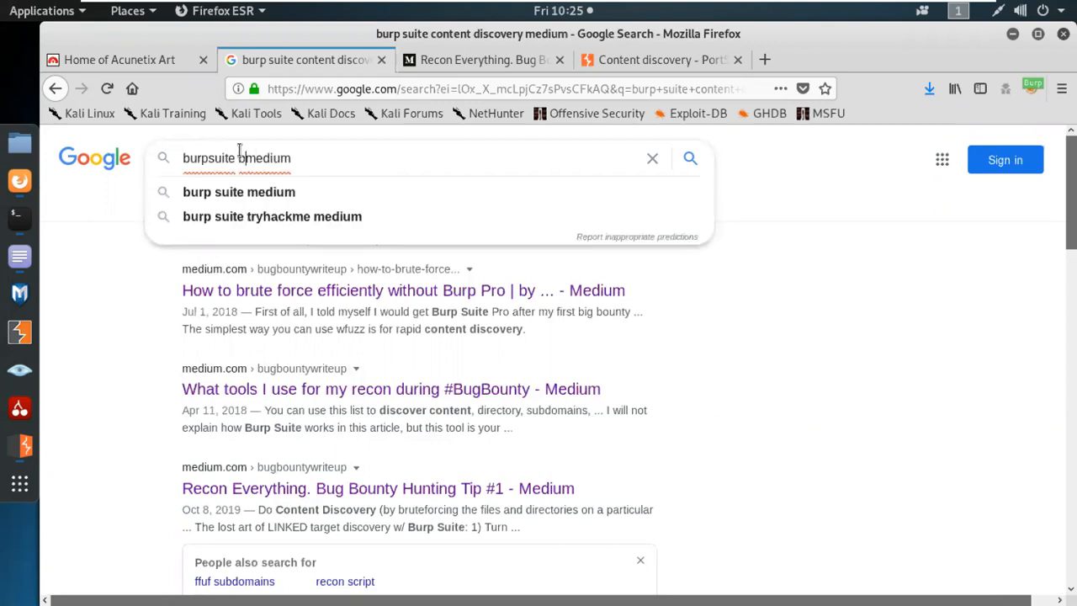
{"action": "key", "text": "End"}
{"action": "key", "text": "BackSpace"}
{"action": "key", "text": "BackSpace"}
{"action": "key", "text": "BackSpace"}
{"action": "key", "text": "BackSpace"}
{"action": "key", "text": "BackSpace"}
{"action": "key", "text": "BackSpace"}
{"action": "key", "text": "BackSpace"}
{"action": "type", "text": "bur"}
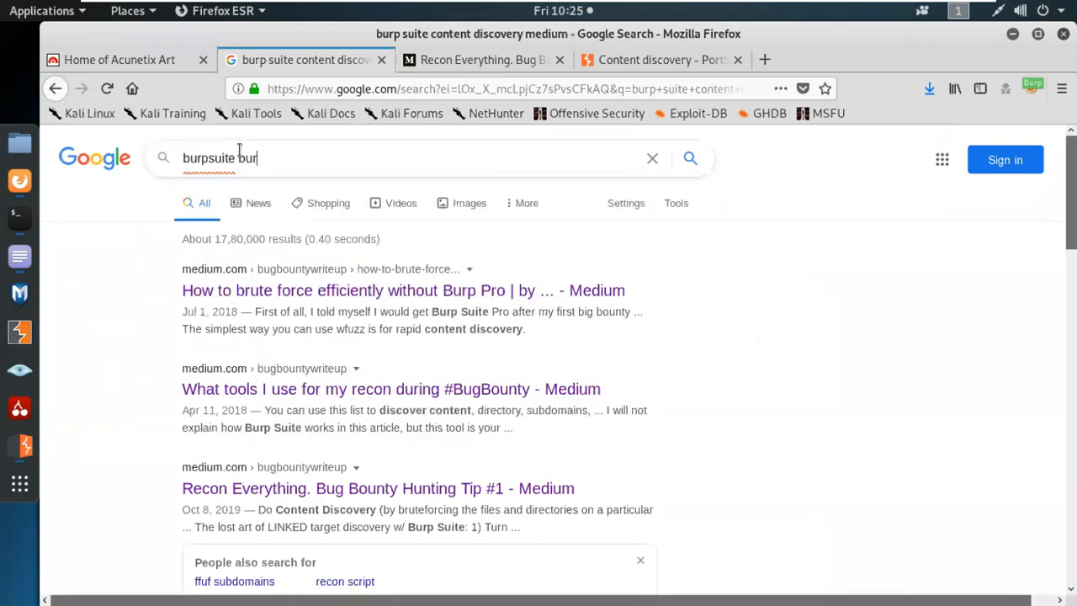
{"action": "type", "text": "p col"}
{"action": "key", "text": "Down"}
{"action": "key", "text": "Down"}
{"action": "key", "text": "Down"}
{"action": "key", "text": "Down"}
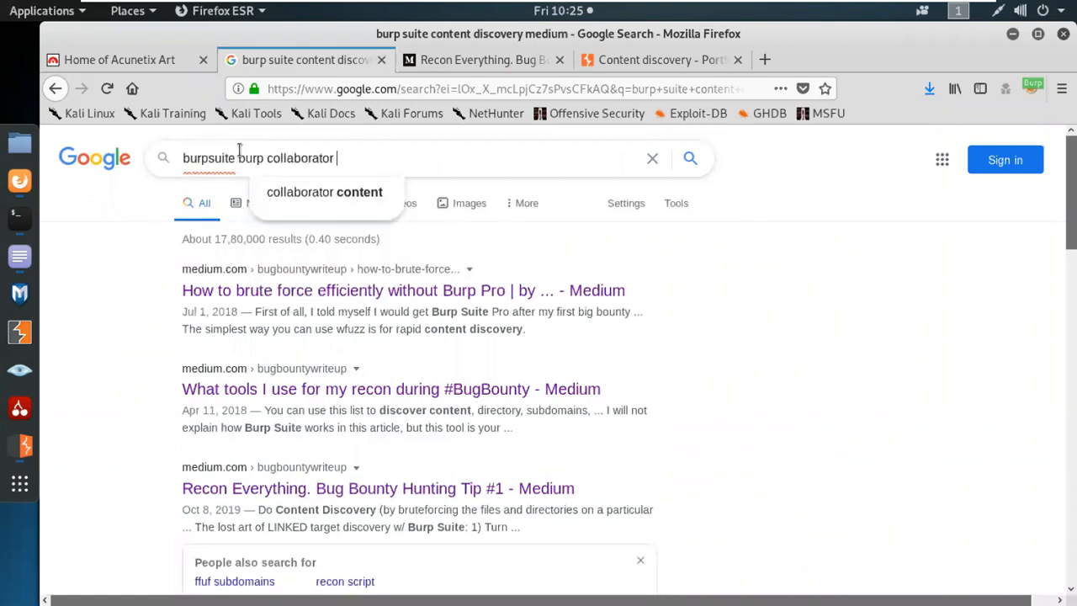
{"action": "type", "text": "medium"}
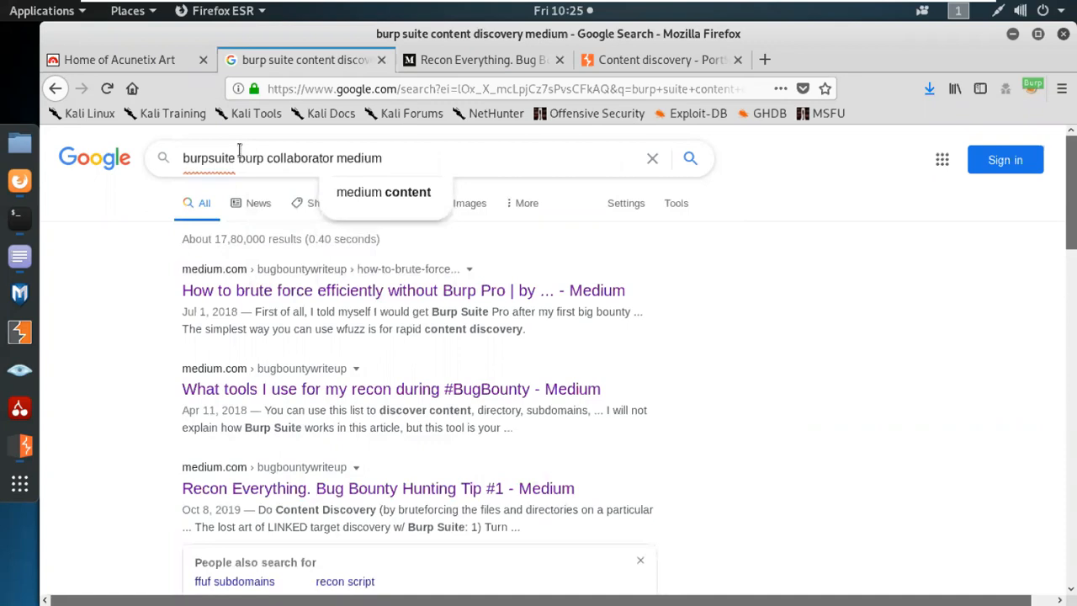
{"action": "key", "text": "BackSpace"}
{"action": "key", "text": "BackSpace"}
{"action": "key", "text": "BackSpace"}
{"action": "key", "text": "BackSpace"}
{"action": "key", "text": "BackSpace"}
{"action": "key", "text": "BackSpace"}
{"action": "key", "text": "BackSpace"}
{"action": "key", "text": "Return"}
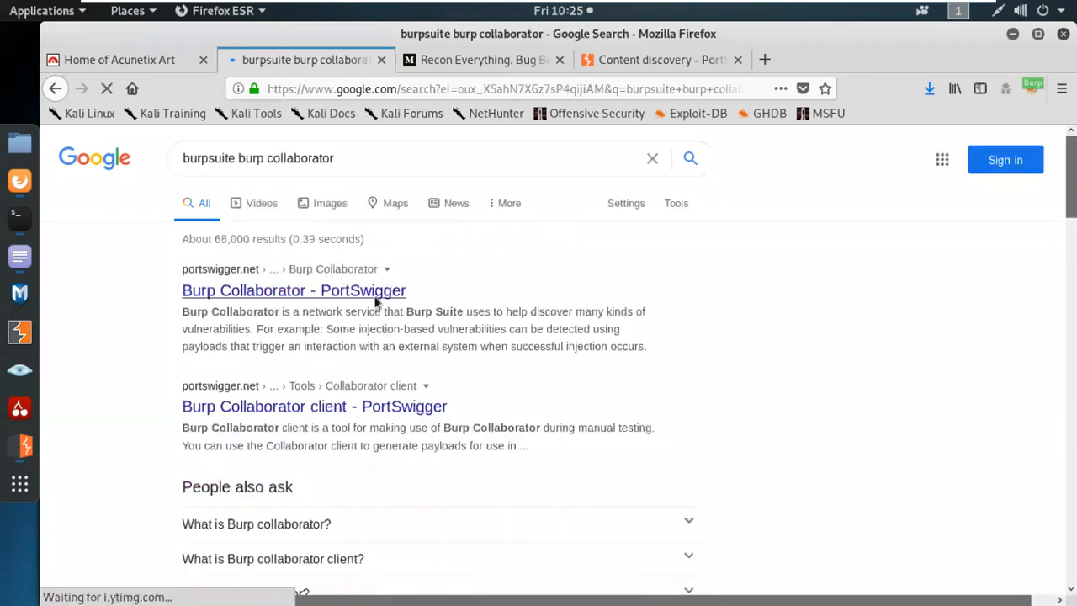
Open the Burp Collaborator result in a new tab and close the Recon Everything and Content discovery tabs.
{"action": "middle_click", "coordinate": [376, 301]}
{"action": "left_click", "coordinate": [672, 65]}
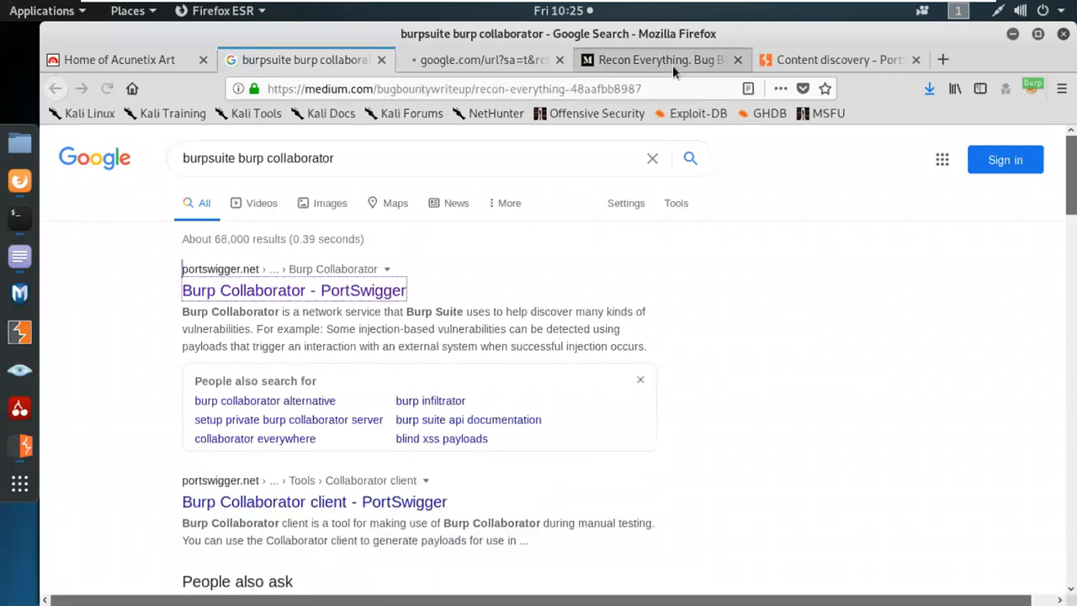
{"action": "left_click", "coordinate": [732, 65]}
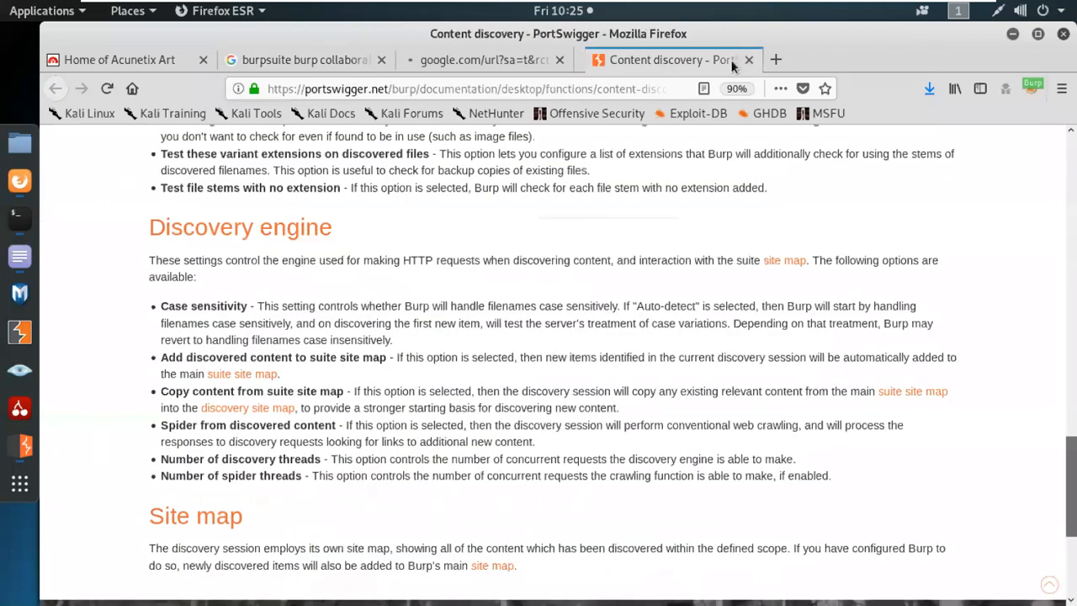
{"action": "left_click", "coordinate": [733, 64]}
{"action": "left_click", "coordinate": [318, 61]}
{"action": "left_click", "coordinate": [368, 160]}
{"action": "type", "text": "medium"}
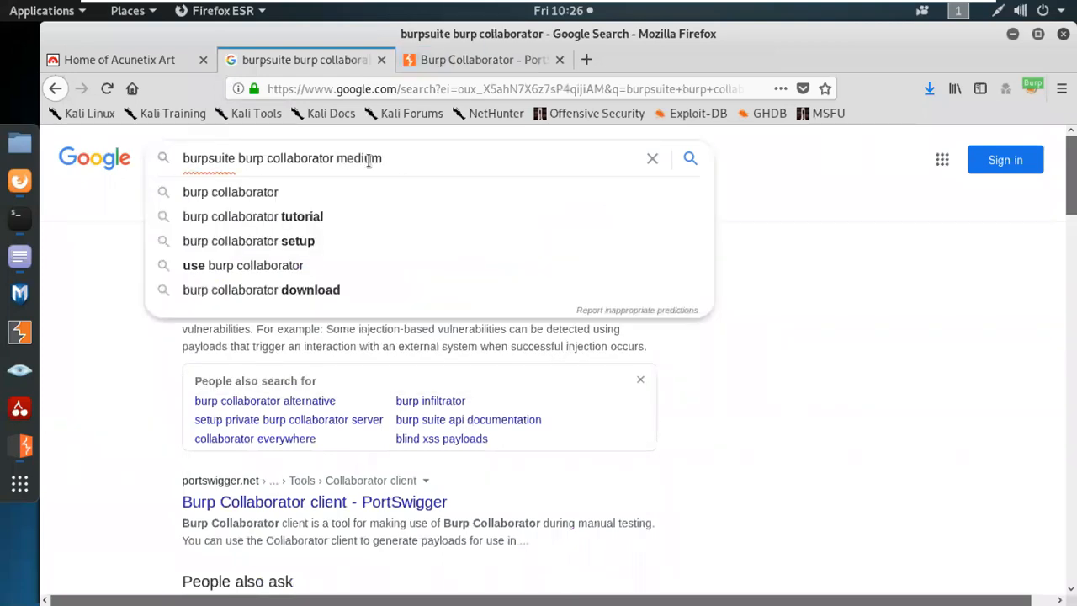
Search 'burpsuite burp collaborator medium' and open the Becoming Hacker article in a background tab.
{"action": "key", "text": "Return"}
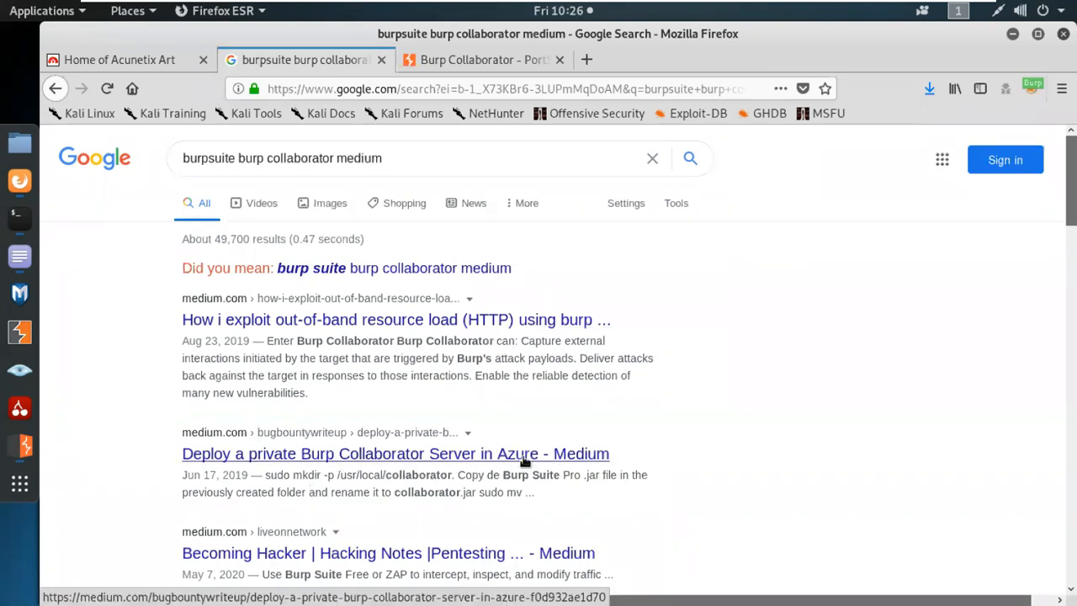
{"action": "scroll", "coordinate": [551, 458], "scroll_direction": "down", "scroll_amount": 2}
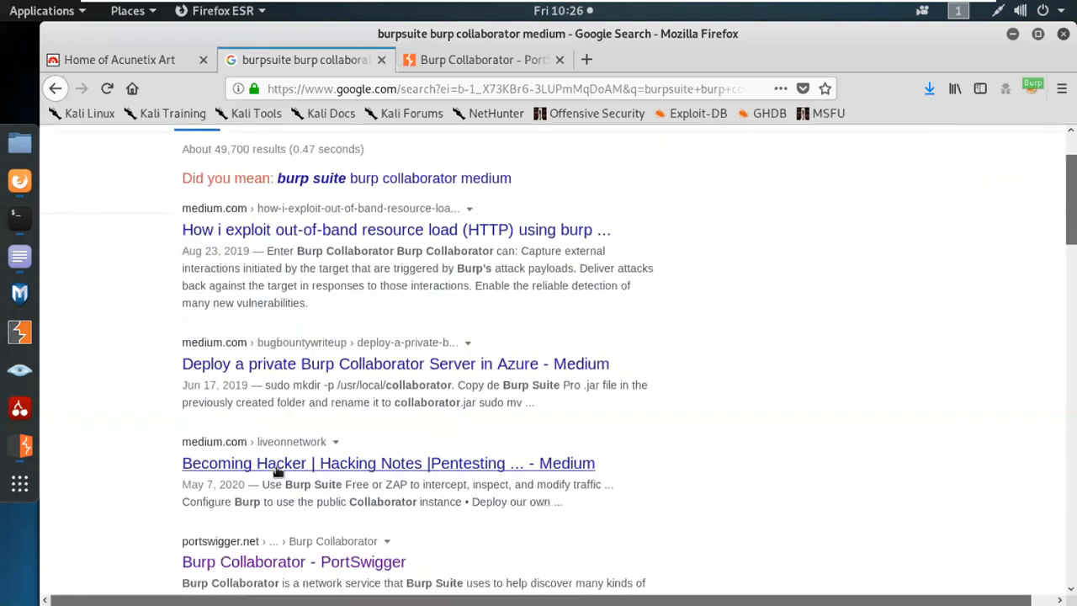
{"action": "middle_click", "coordinate": [437, 474]}
Open the private Collaborator server article in a background tab, then view PortSwigger's Collaborator docs.
{"action": "scroll", "coordinate": [523, 490], "scroll_direction": "down", "scroll_amount": 6}
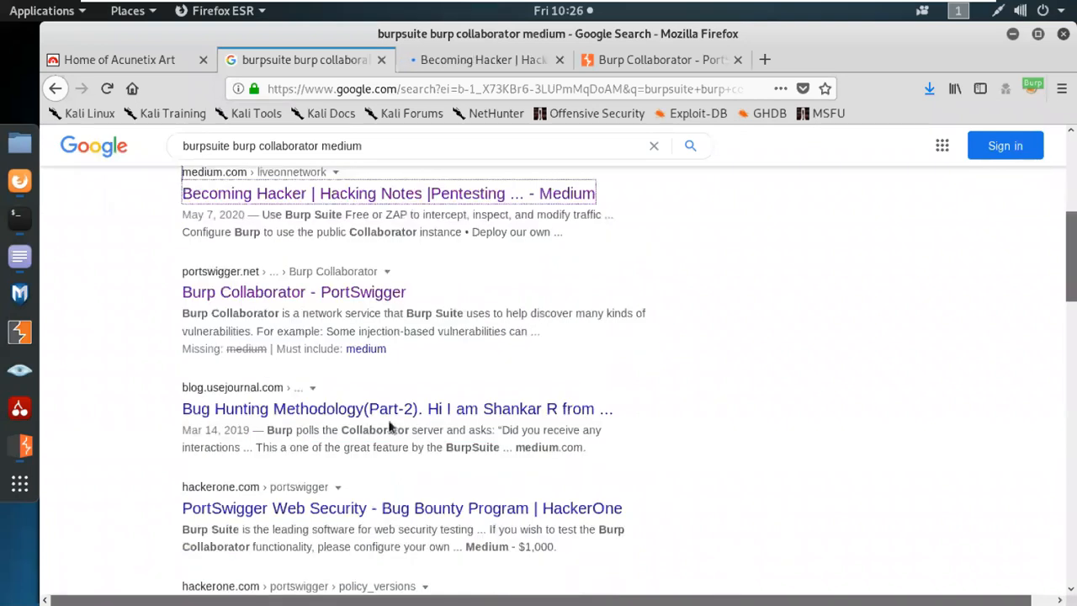
{"action": "scroll", "coordinate": [420, 507], "scroll_direction": "down", "scroll_amount": 1}
{"action": "scroll", "coordinate": [420, 500], "scroll_direction": "down", "scroll_amount": 3}
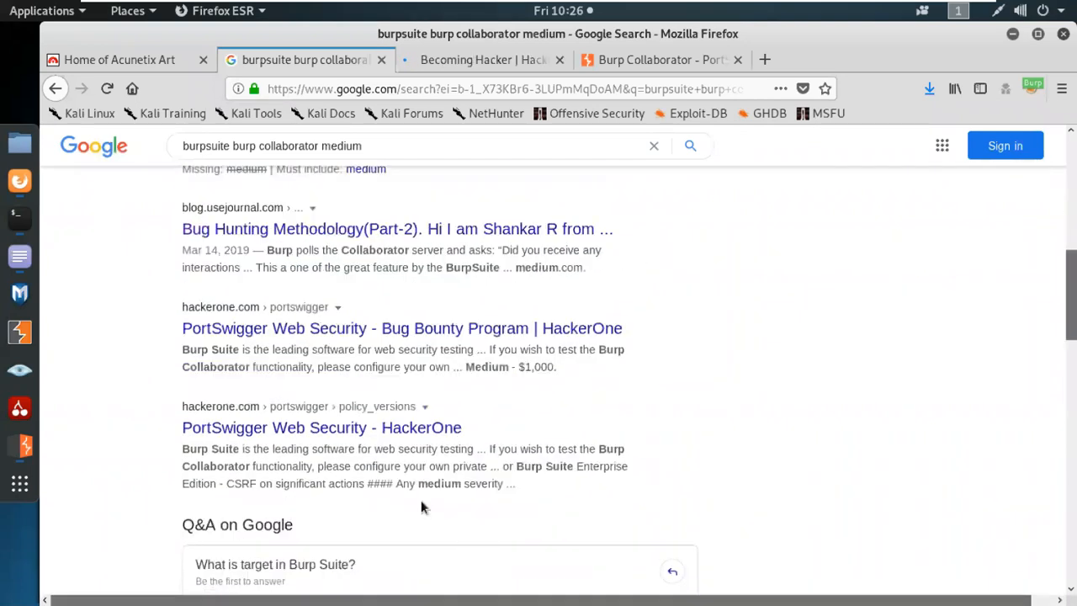
{"action": "scroll", "coordinate": [420, 500], "scroll_direction": "up", "scroll_amount": 11}
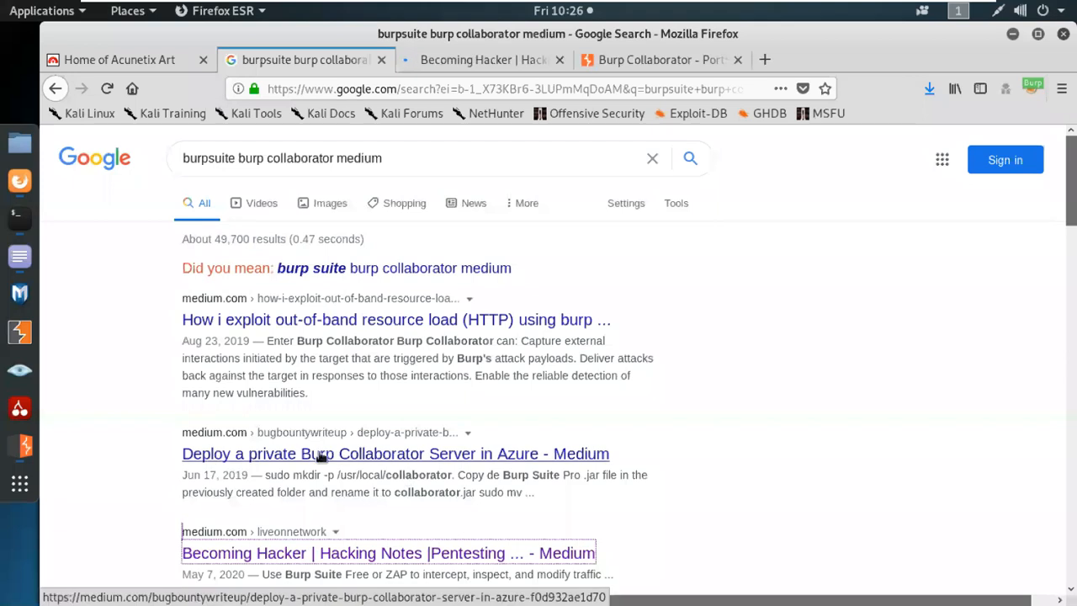
{"action": "middle_click", "coordinate": [321, 457]}
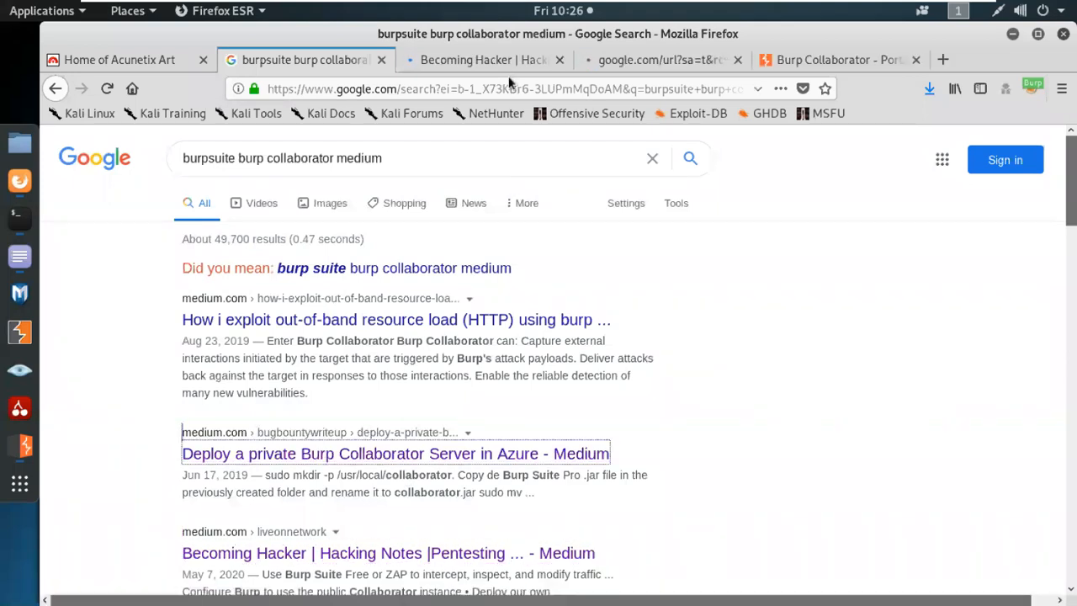
{"action": "left_click", "coordinate": [824, 59]}
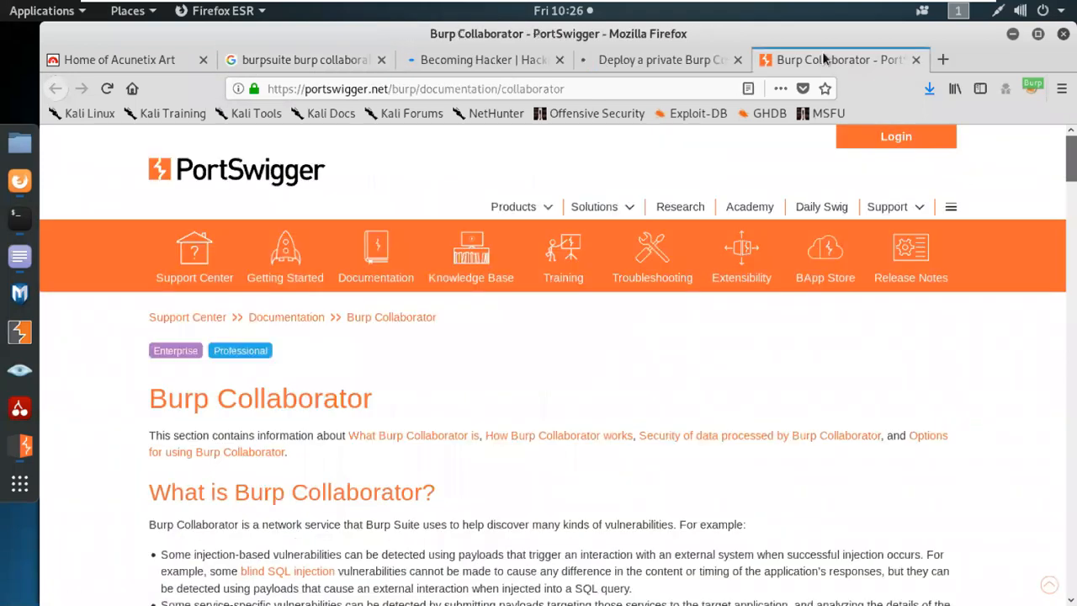
{"action": "left_click", "coordinate": [25, 447]}
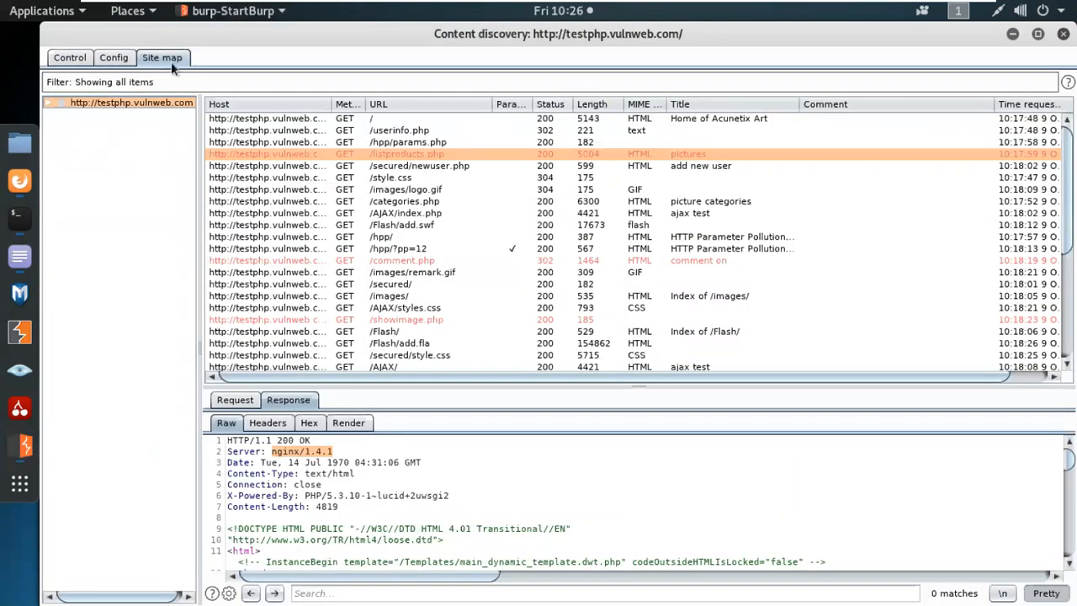
Review the discovery session status, then close the Content discovery window and confirm ending the session.
{"action": "left_click", "coordinate": [67, 59]}
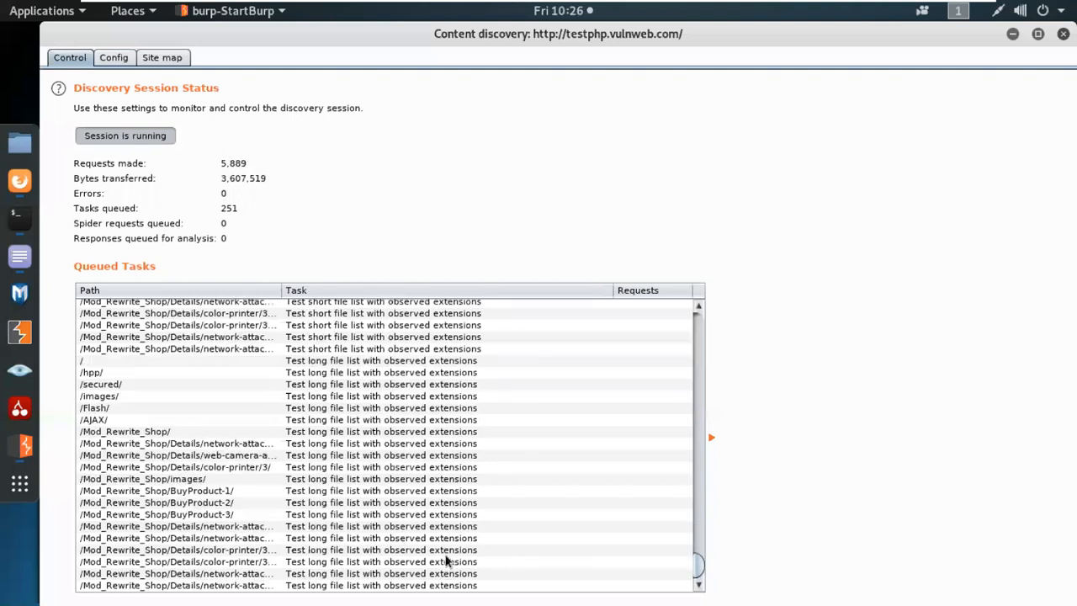
{"action": "left_click", "coordinate": [1061, 33]}
{"action": "left_click", "coordinate": [698, 350]}
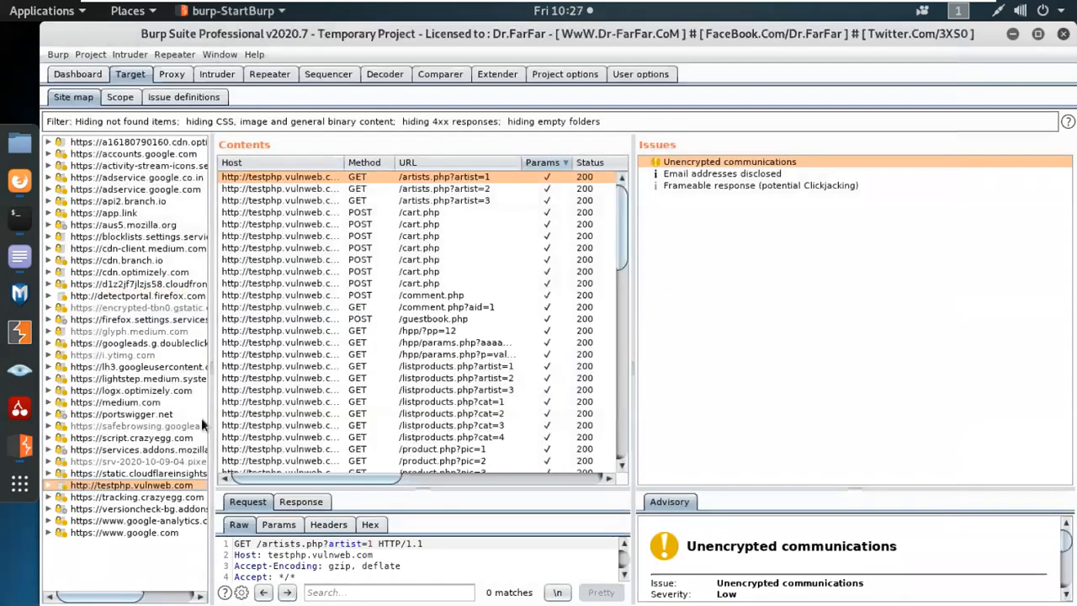
Add testphp.vulnweb.com to the target scope and stop logging out-of-scope proxy traffic.
{"action": "left_click_drag", "start_coordinate": [204, 339], "coordinate": [300, 341]}
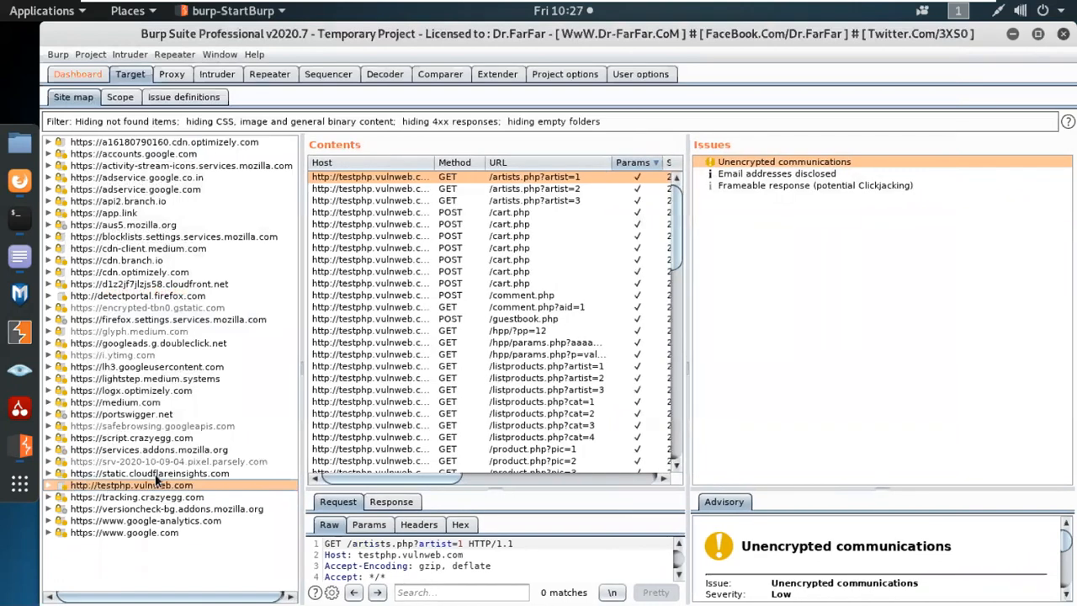
{"action": "right_click", "coordinate": [147, 488]}
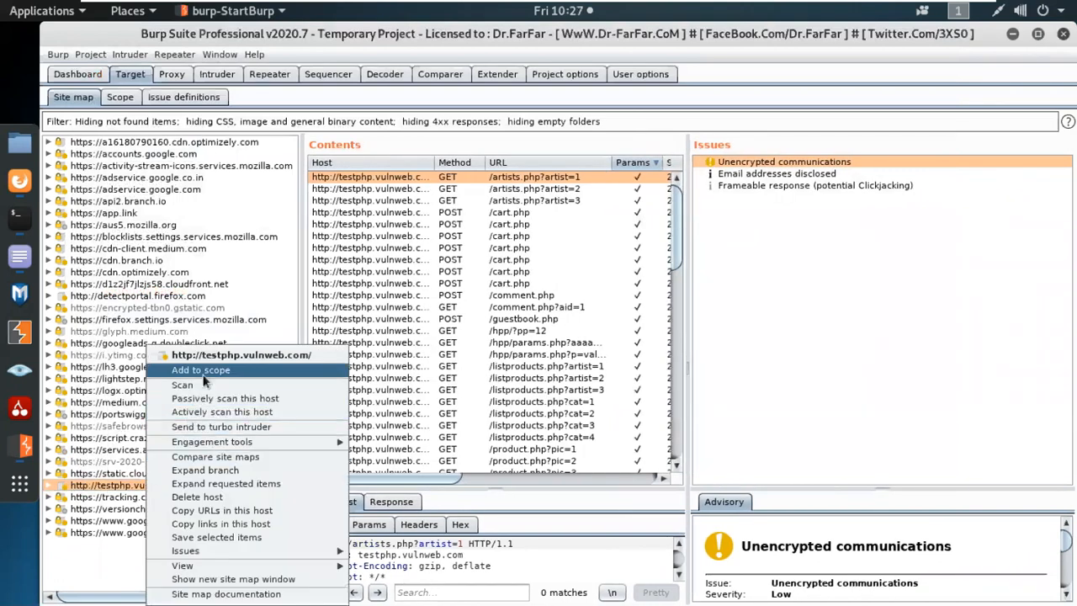
{"action": "left_click", "coordinate": [206, 372]}
{"action": "left_click", "coordinate": [648, 367]}
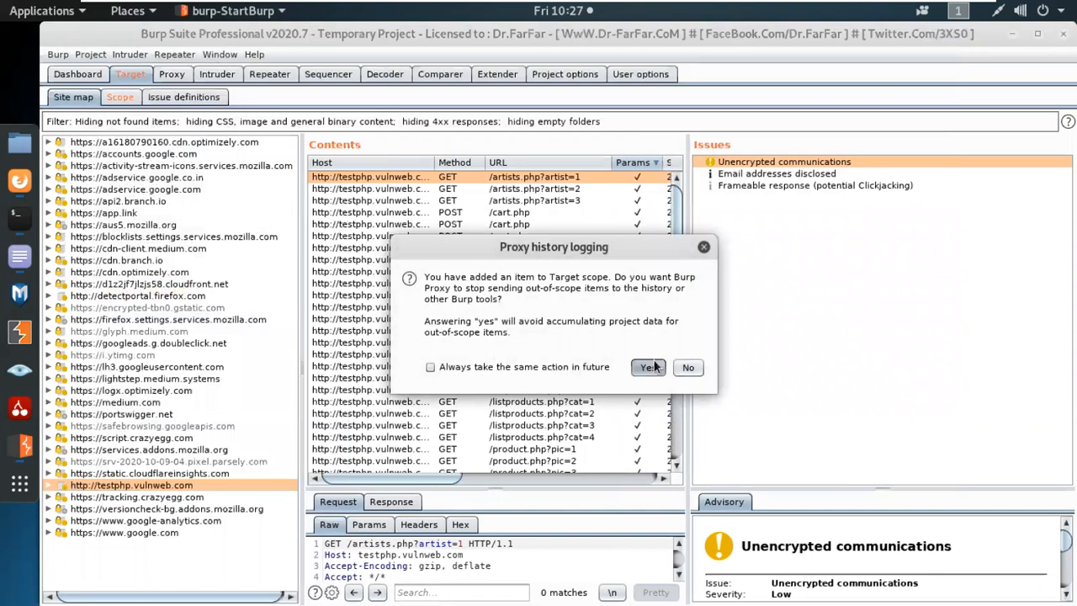
{"action": "left_click", "coordinate": [656, 125]}
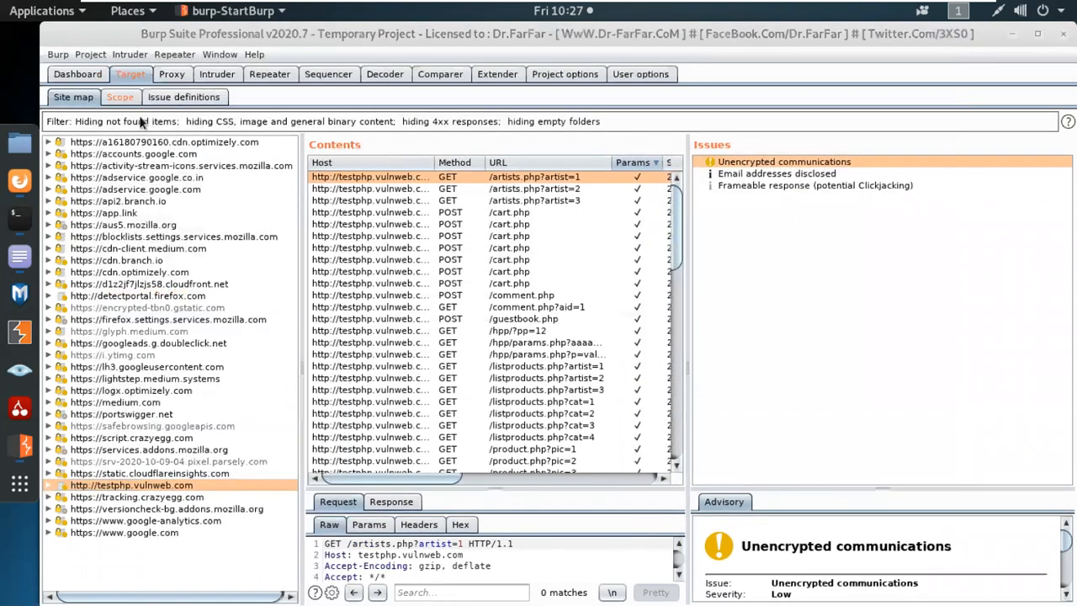
Filter the site map to in-scope items only, then read the Collaborator docs in Firefox.
{"action": "left_click", "coordinate": [142, 120]}
{"action": "left_click", "coordinate": [200, 514]}
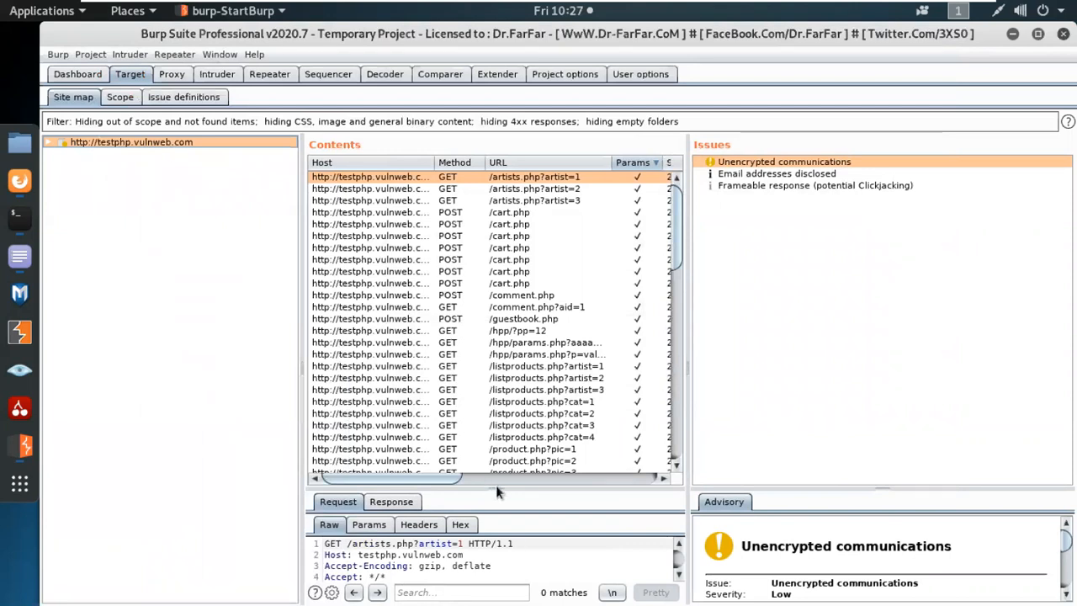
{"action": "left_click_drag", "start_coordinate": [496, 491], "coordinate": [495, 554]}
{"action": "left_click_drag", "start_coordinate": [687, 432], "coordinate": [892, 430]}
{"action": "scroll", "coordinate": [709, 374], "scroll_direction": "down", "scroll_amount": 7}
{"action": "scroll", "coordinate": [709, 374], "scroll_direction": "up", "scroll_amount": 7}
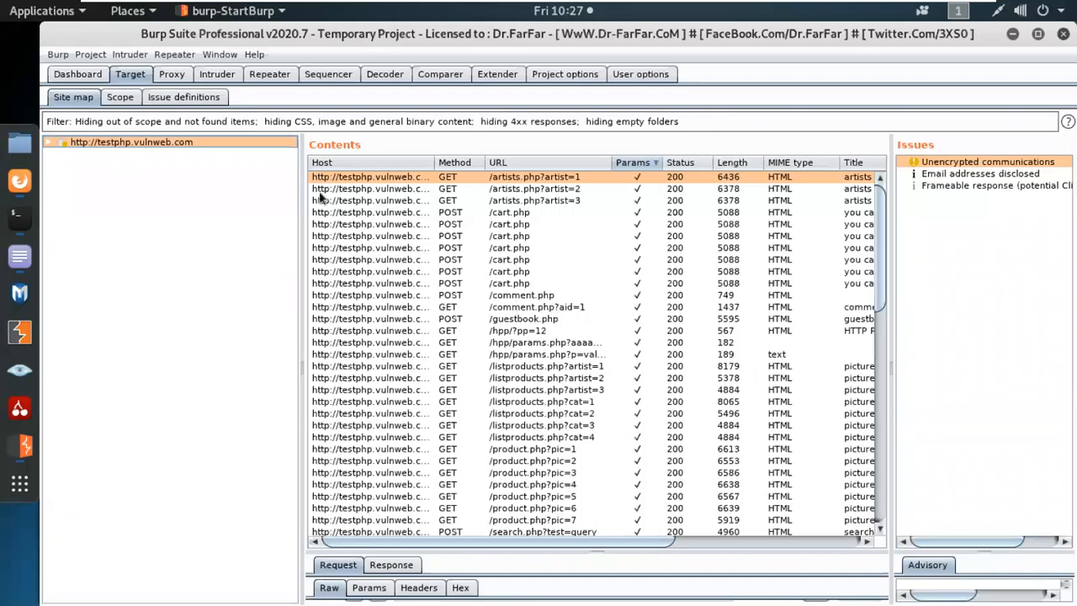
{"action": "left_click_drag", "start_coordinate": [298, 189], "coordinate": [215, 192]}
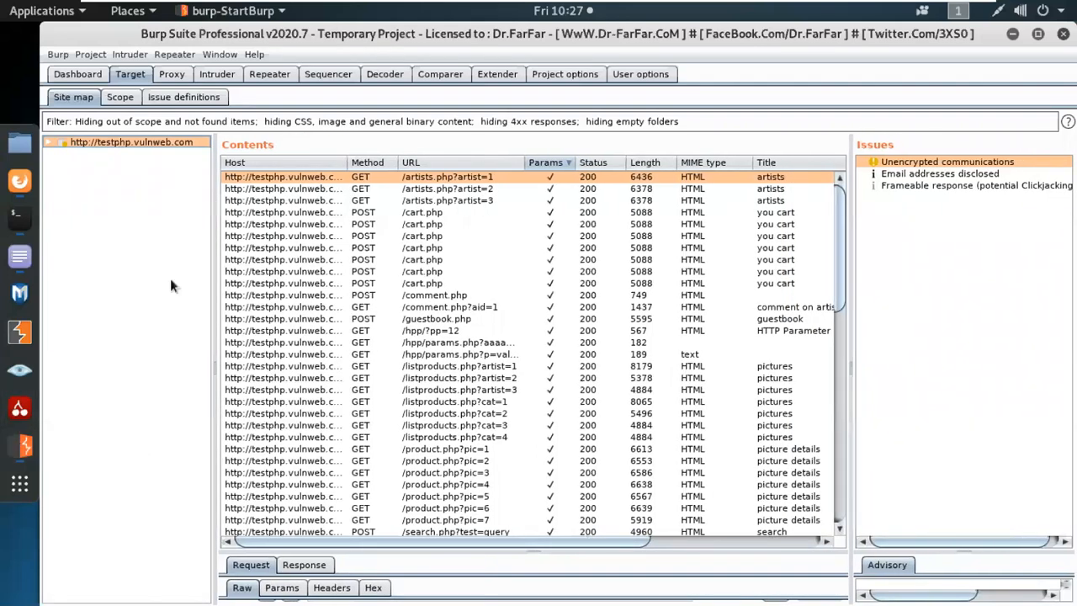
{"action": "left_click", "coordinate": [12, 185]}
{"action": "scroll", "coordinate": [416, 423], "scroll_direction": "down", "scroll_amount": 2}
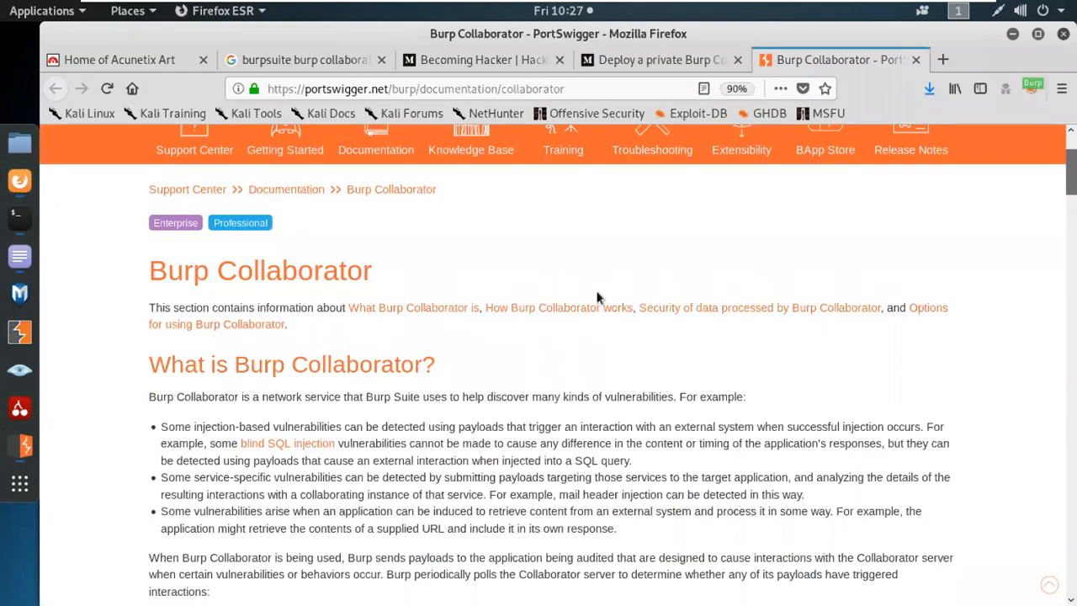
{"action": "scroll", "coordinate": [597, 297], "scroll_direction": "down", "scroll_amount": 2}
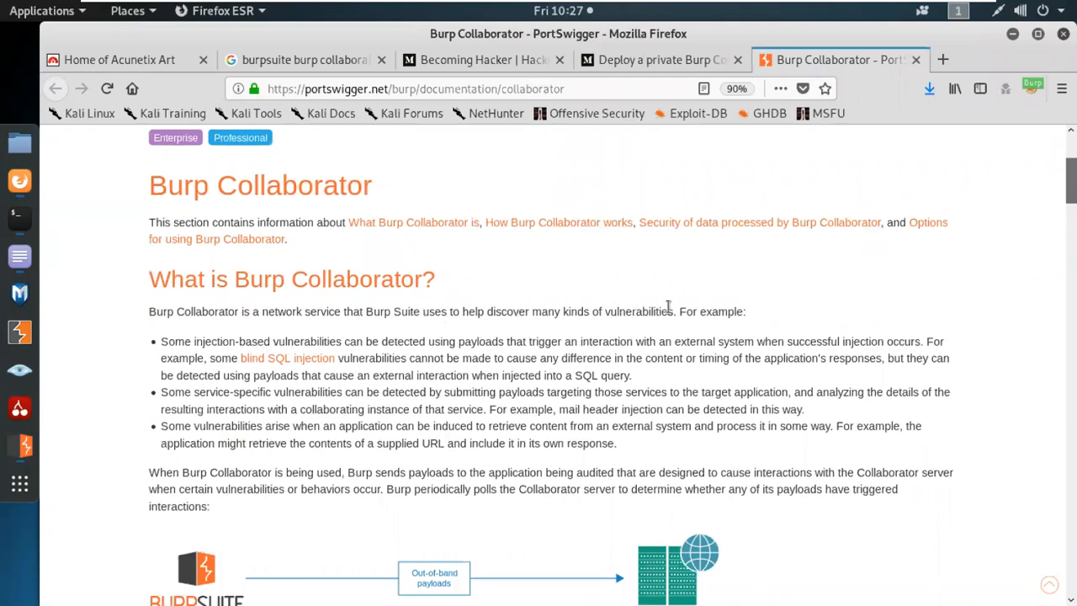
{"action": "left_click_drag", "start_coordinate": [670, 312], "coordinate": [486, 313]}
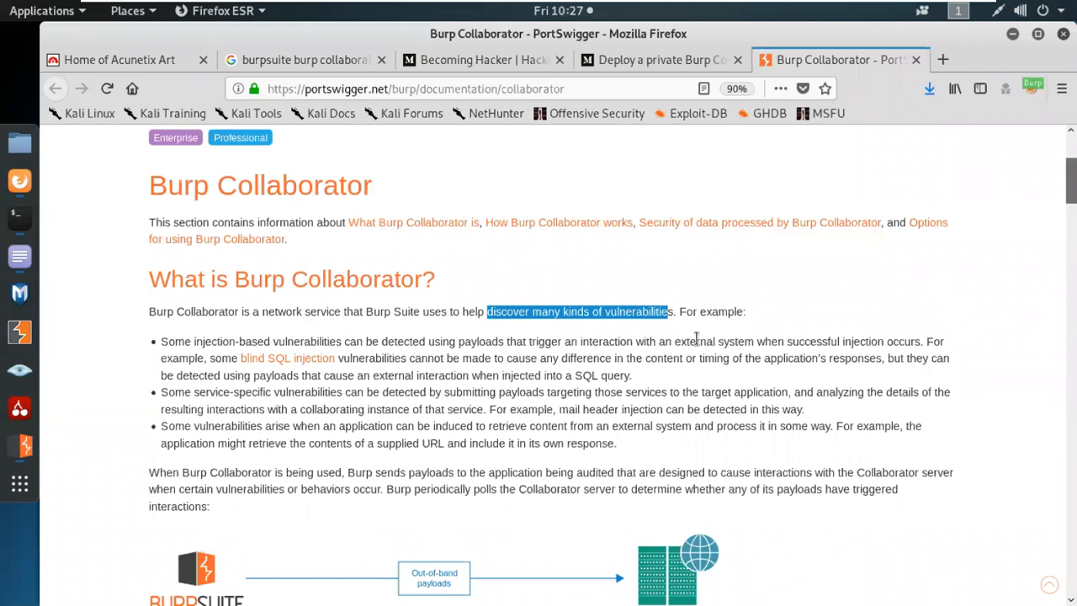
{"action": "left_click_drag", "start_coordinate": [924, 340], "coordinate": [162, 342]}
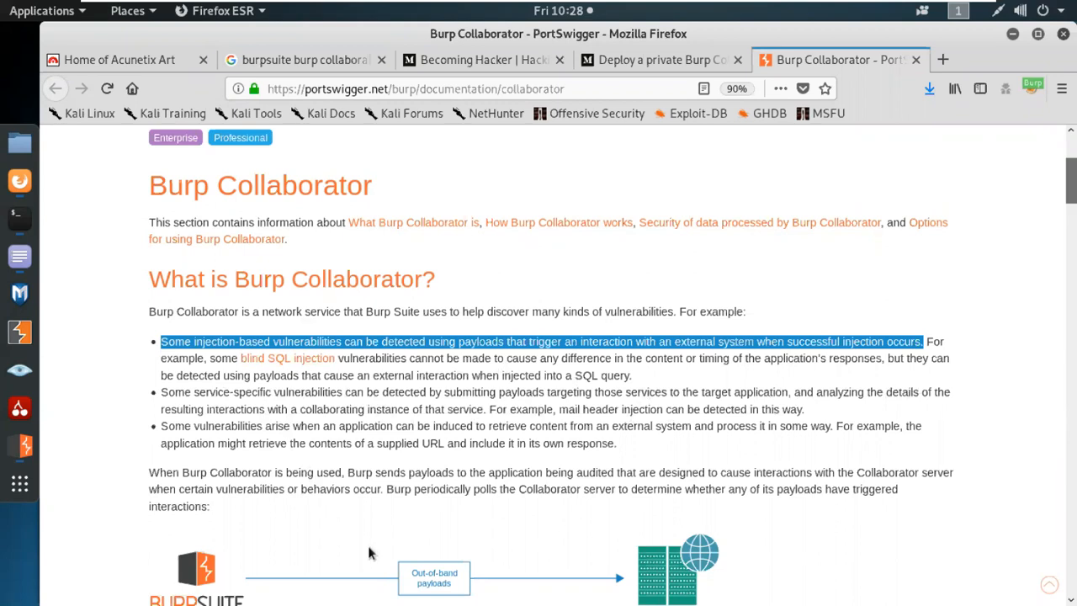
{"action": "scroll", "coordinate": [371, 553], "scroll_direction": "down", "scroll_amount": 1}
{"action": "scroll", "coordinate": [368, 553], "scroll_direction": "down", "scroll_amount": 7}
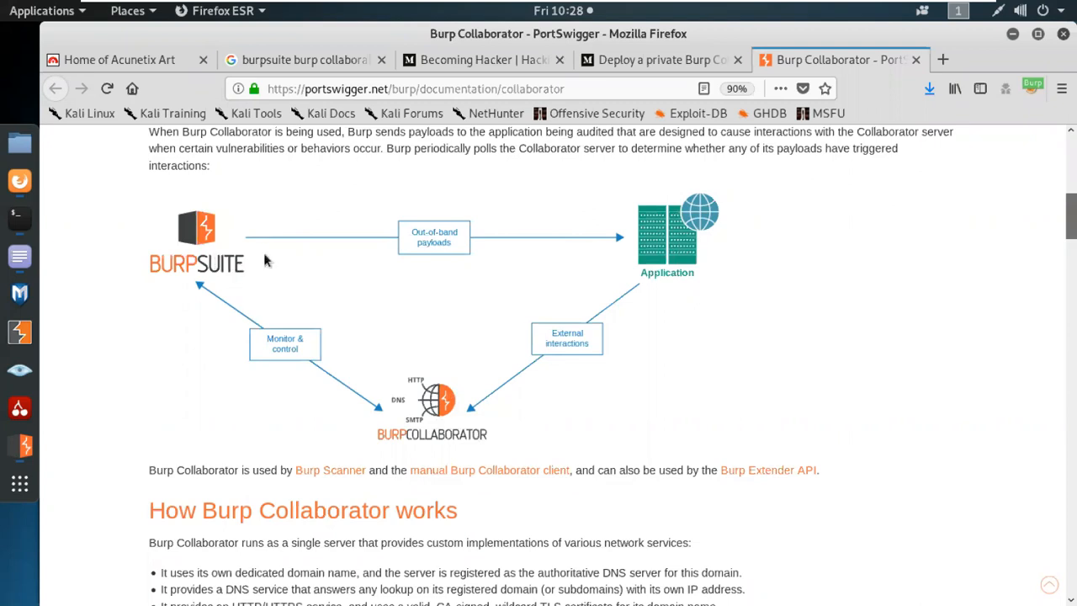
{"action": "scroll", "coordinate": [264, 258], "scroll_direction": "down", "scroll_amount": 5}
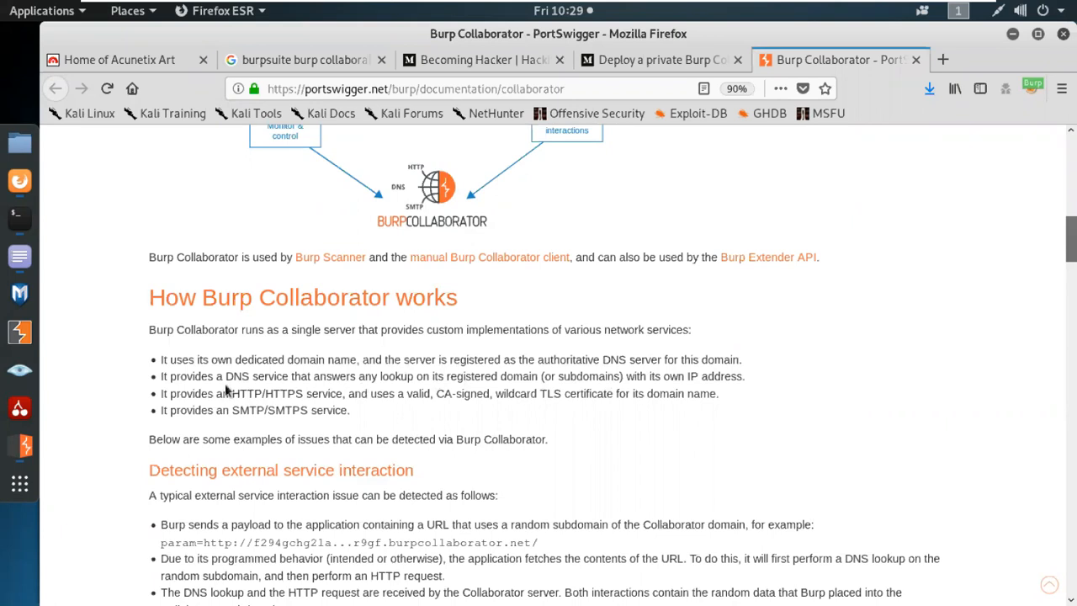
{"action": "scroll", "coordinate": [608, 442], "scroll_direction": "down", "scroll_amount": 1}
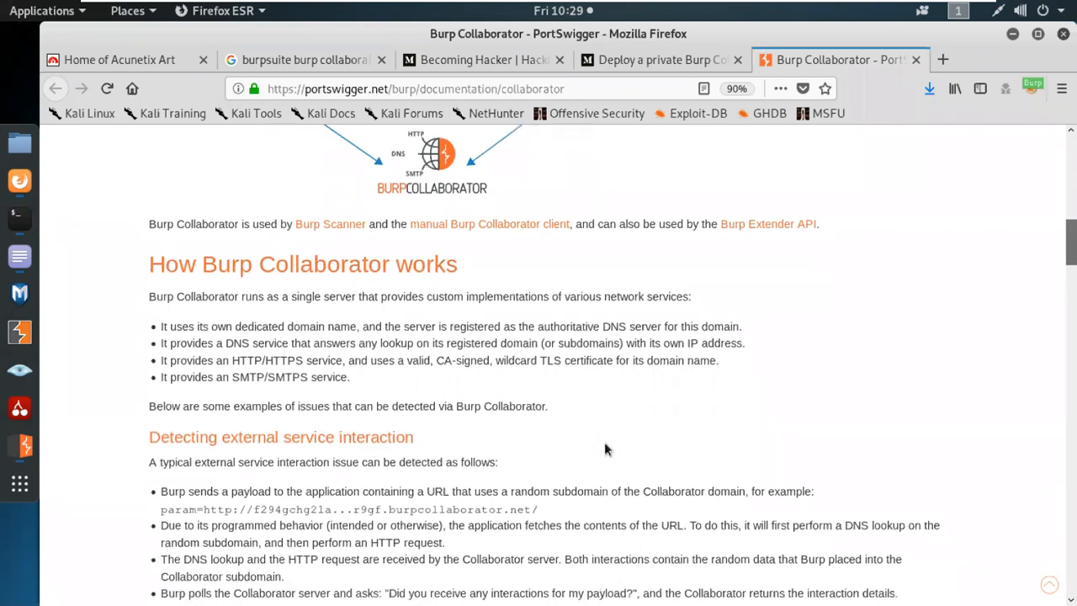
{"action": "scroll", "coordinate": [639, 458], "scroll_direction": "down", "scroll_amount": 3}
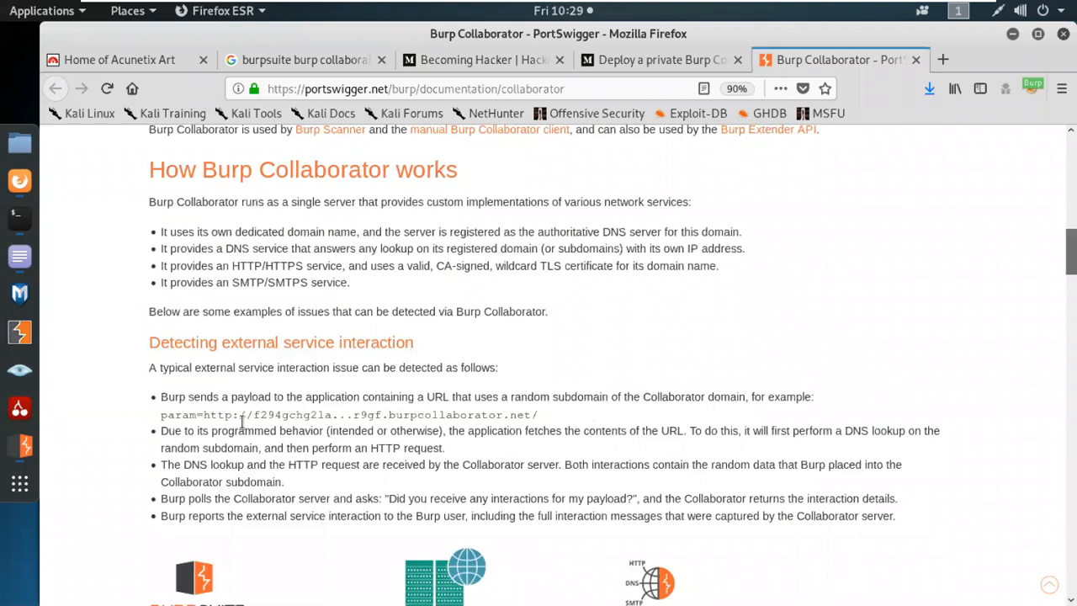
{"action": "scroll", "coordinate": [240, 421], "scroll_direction": "down", "scroll_amount": 1}
{"action": "triple_click", "coordinate": [196, 373]}
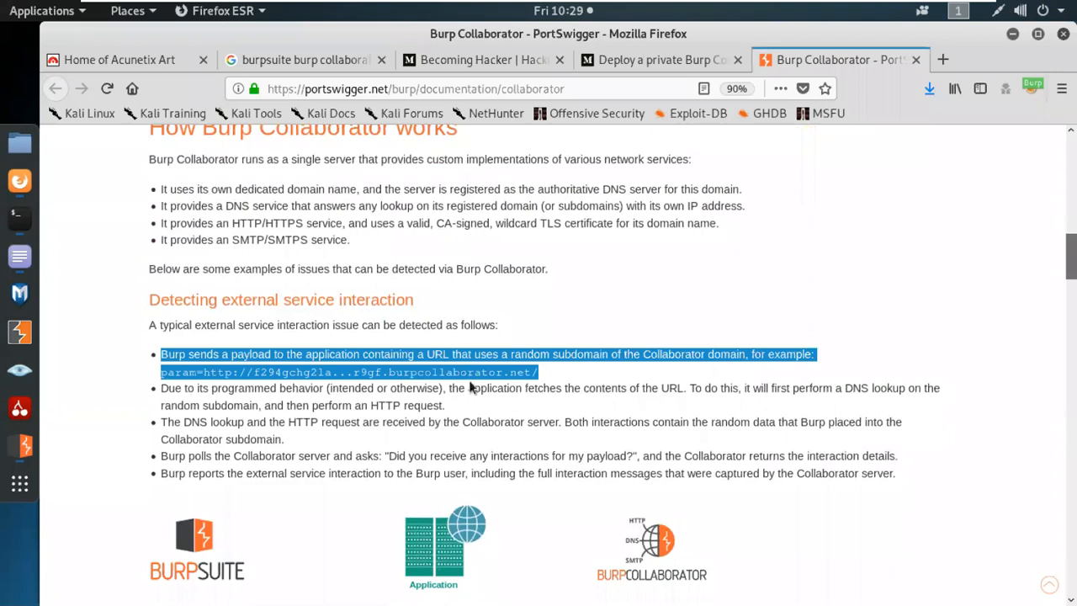
{"action": "left_click", "coordinate": [239, 385]}
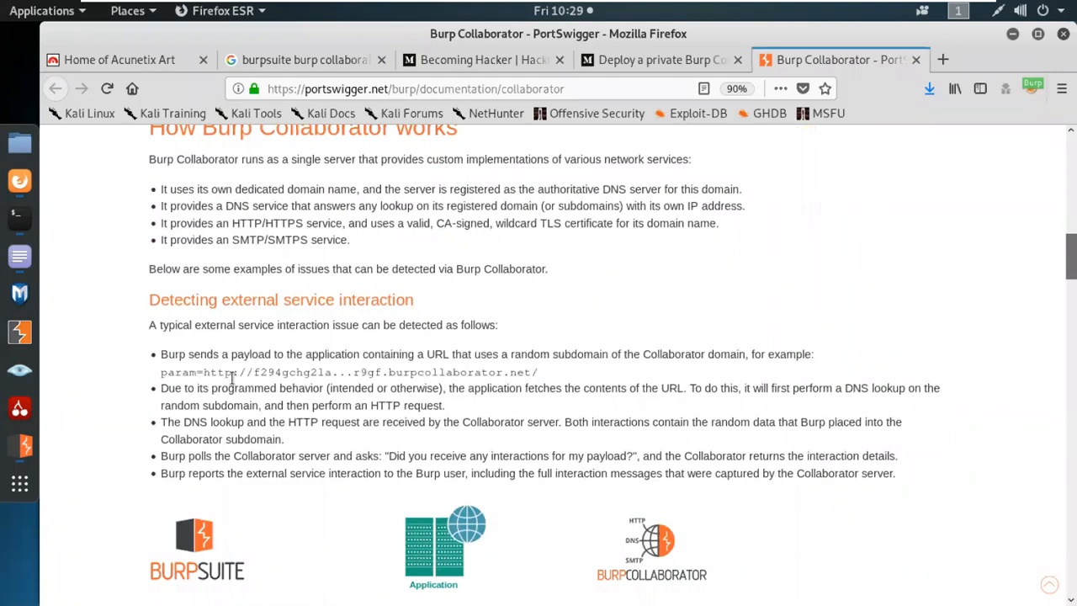
{"action": "left_click_drag", "start_coordinate": [202, 373], "coordinate": [538, 375]}
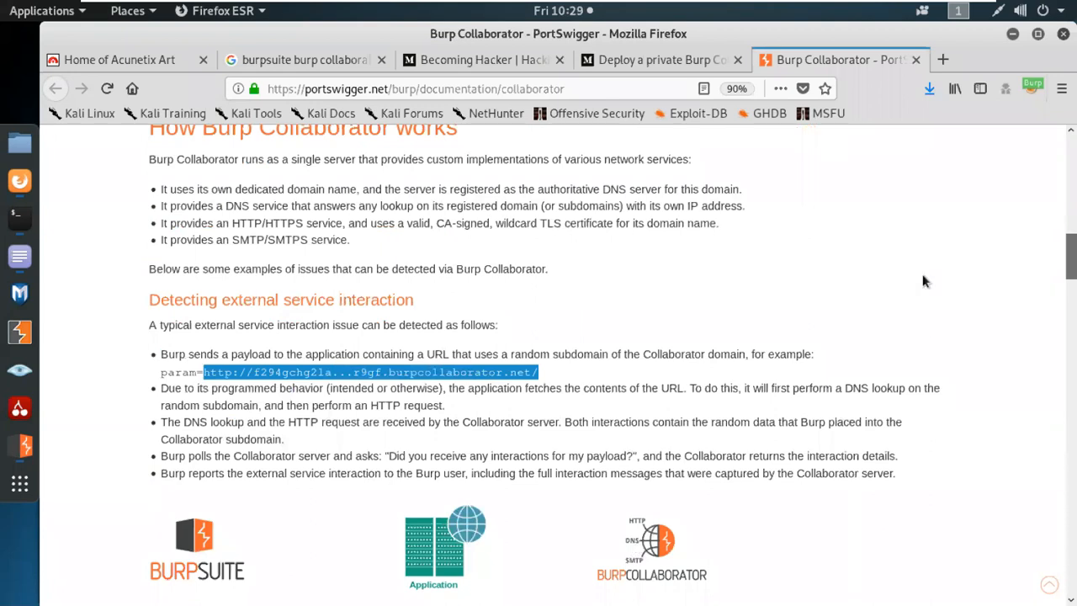
{"action": "left_click", "coordinate": [539, 355]}
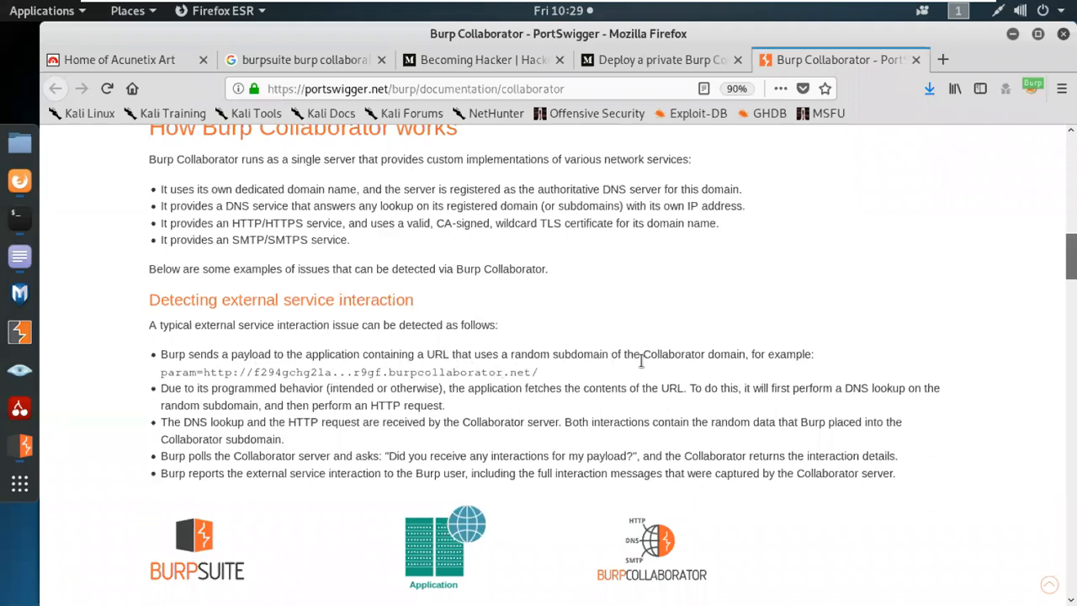
{"action": "double_click", "coordinate": [174, 372]}
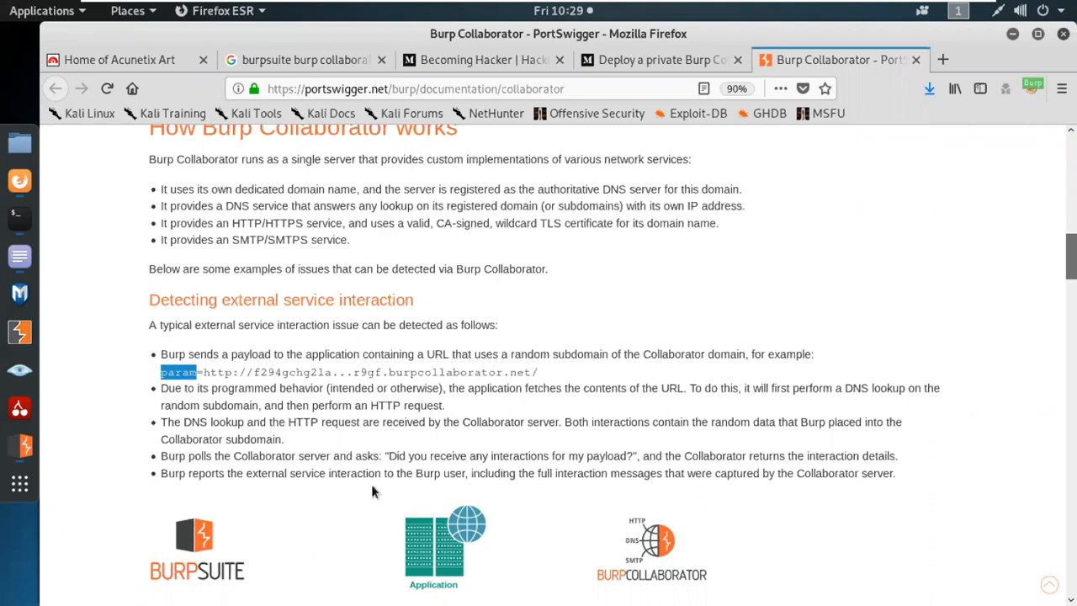
Open the Burp Collaborator client from the Burp menu and copy one payload to the clipboard.
{"action": "left_click", "coordinate": [17, 450]}
{"action": "left_click", "coordinate": [58, 55]}
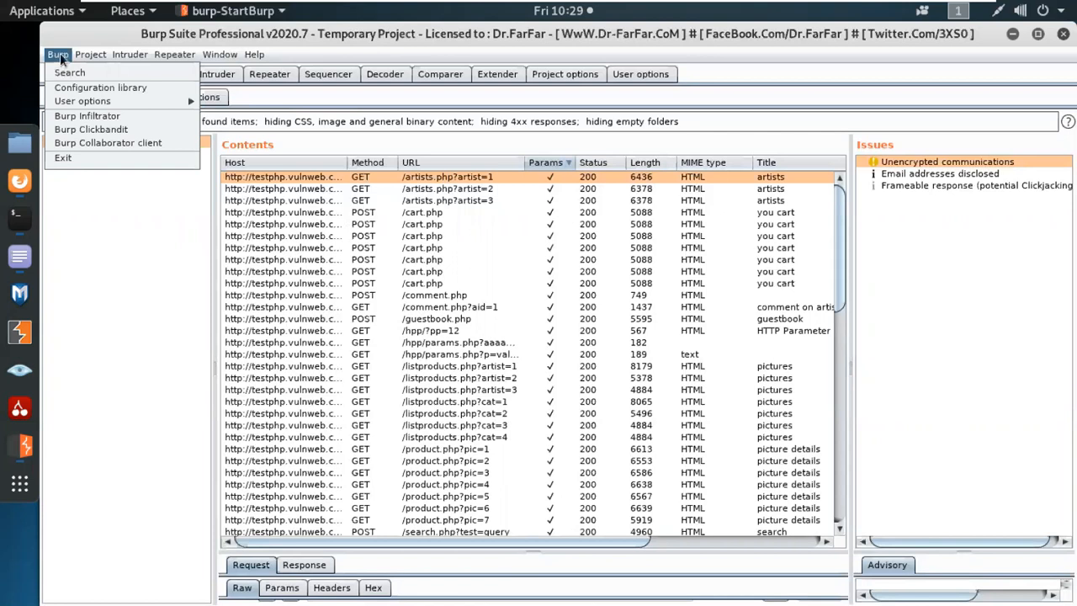
{"action": "left_click", "coordinate": [80, 146]}
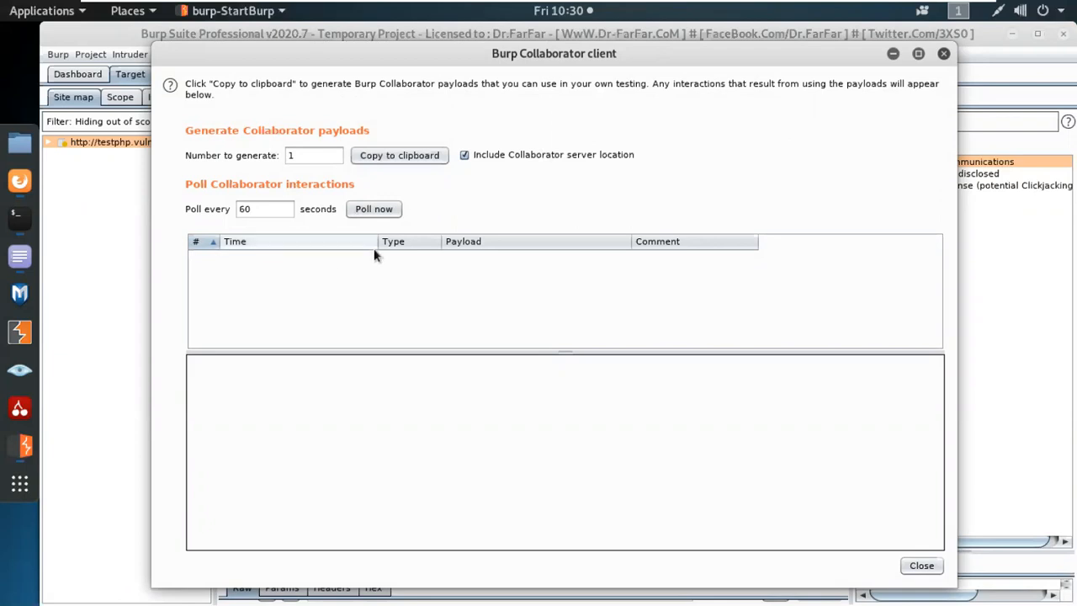
{"action": "left_click", "coordinate": [362, 158]}
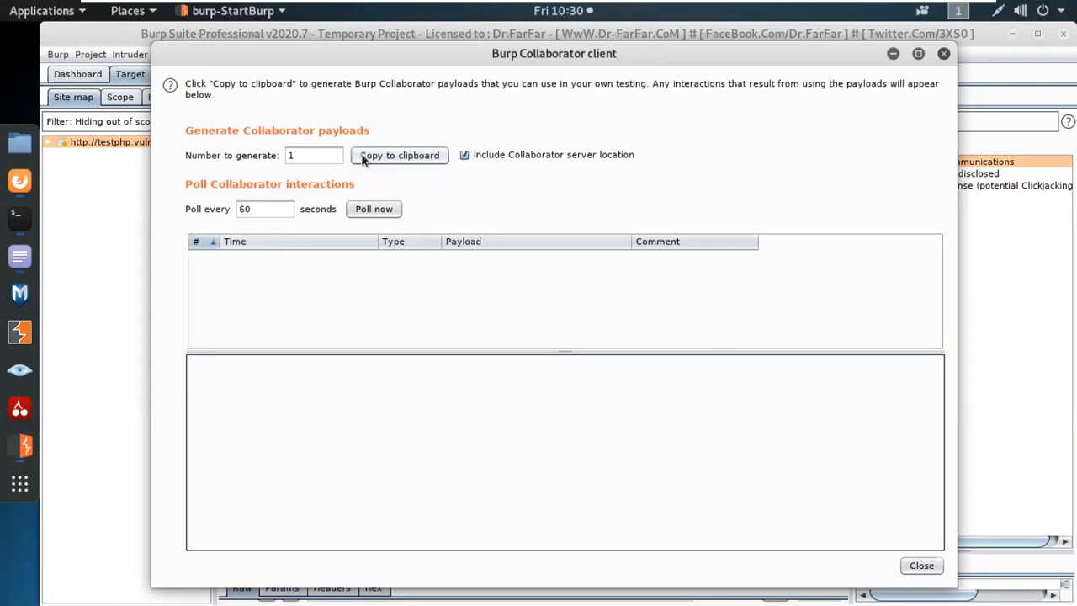
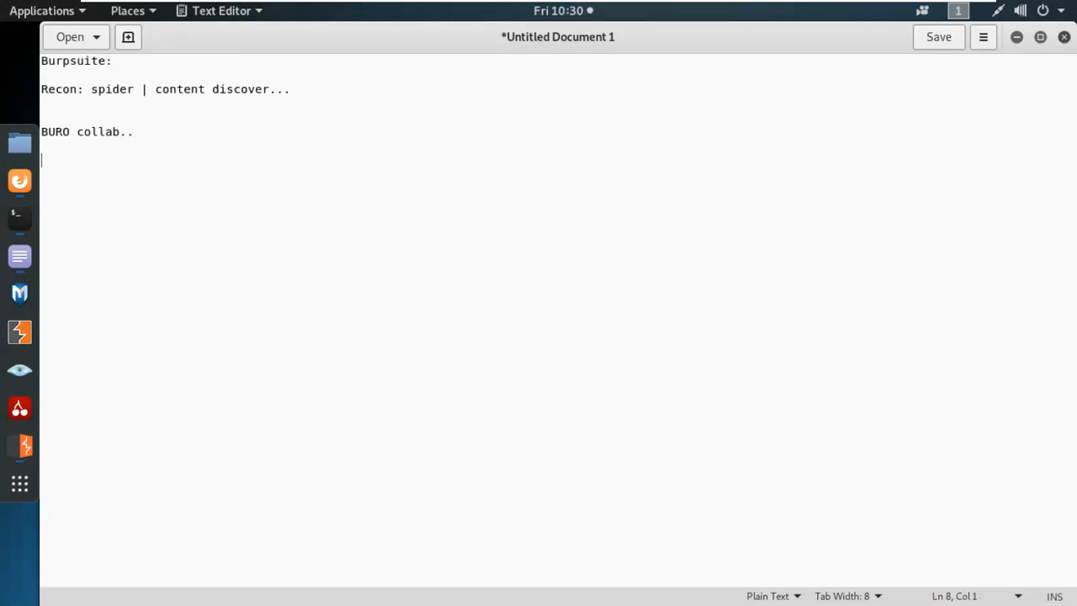
Paste the Collaborator payload hostname under the 'BURO collab..' note, then return to the Collaborator client.
{"action": "type", "text": "mukcdvwv88j81wppothu7cnqphvajz.burpcollaborator.net"}
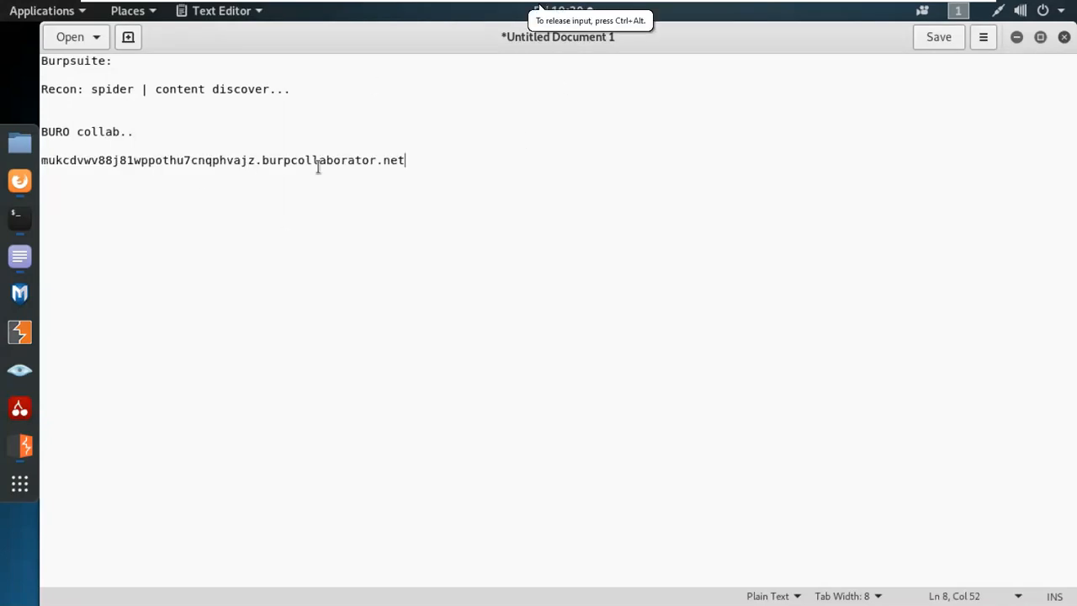
{"action": "left_click_drag", "start_coordinate": [406, 159], "coordinate": [40, 163]}
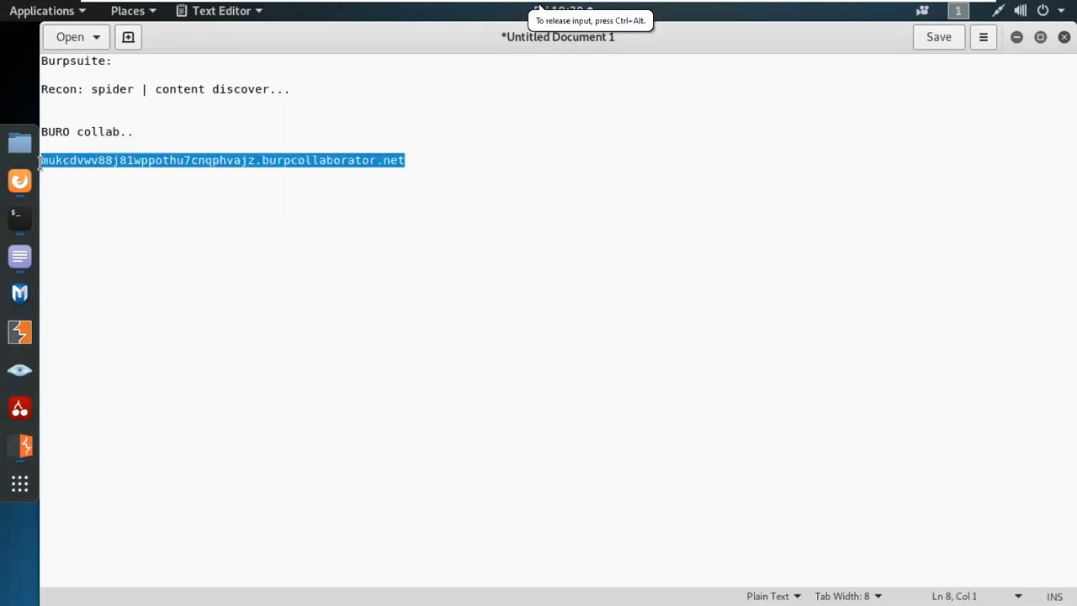
{"action": "left_click", "coordinate": [653, 344]}
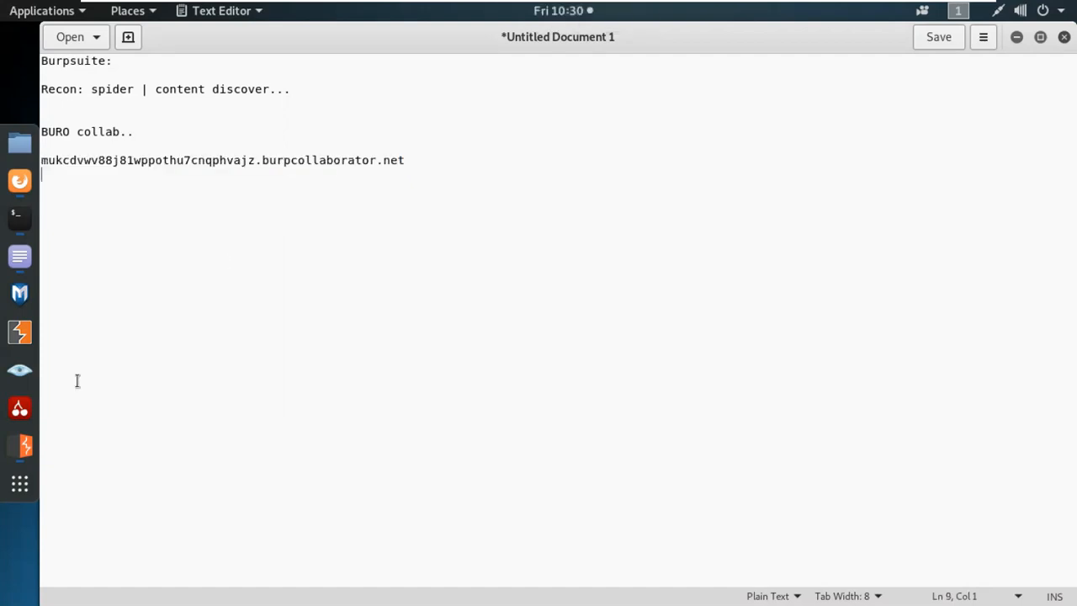
{"action": "left_click", "coordinate": [25, 448]}
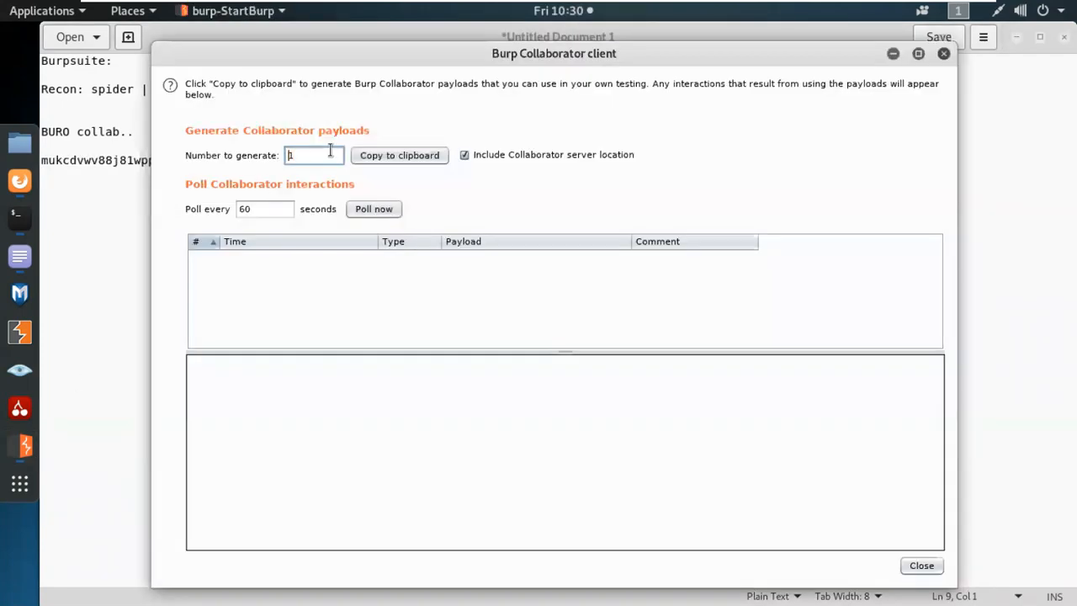
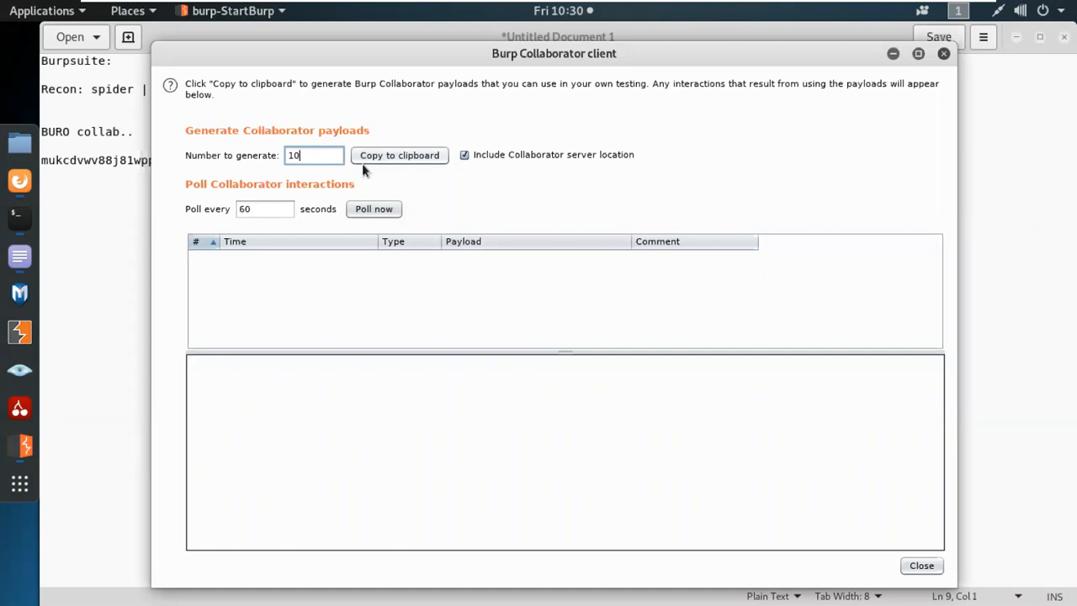
Copy ten Collaborator payloads and paste them on a new line below the first payload.
{"action": "left_click", "coordinate": [389, 157]}
{"action": "left_click", "coordinate": [103, 193]}
{"action": "key", "text": "Return"}
{"action": "key", "text": "ctrl+v"}
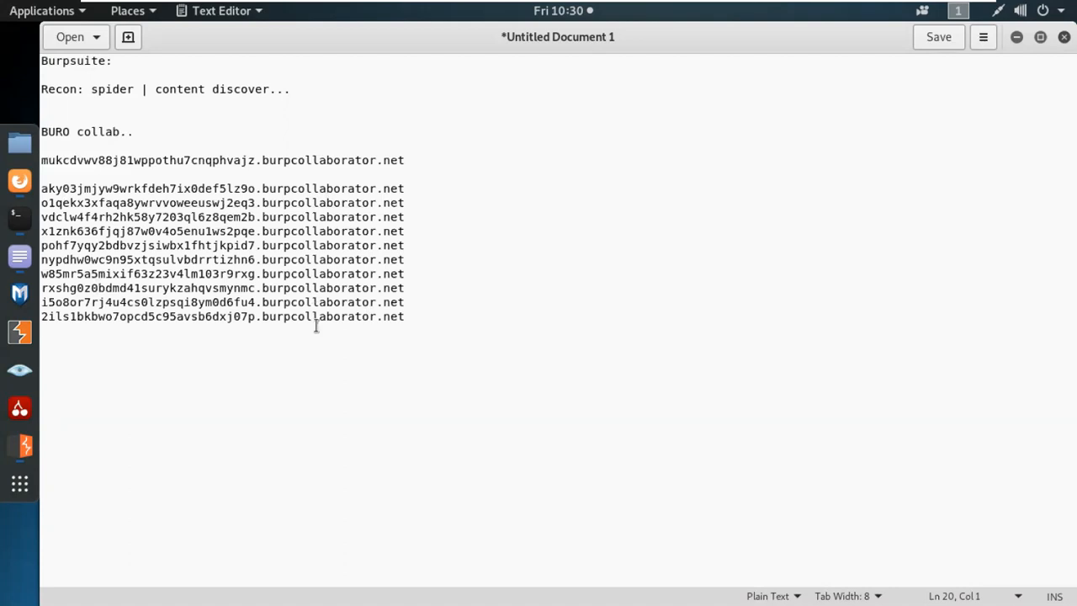
{"action": "double_click", "coordinate": [163, 187]}
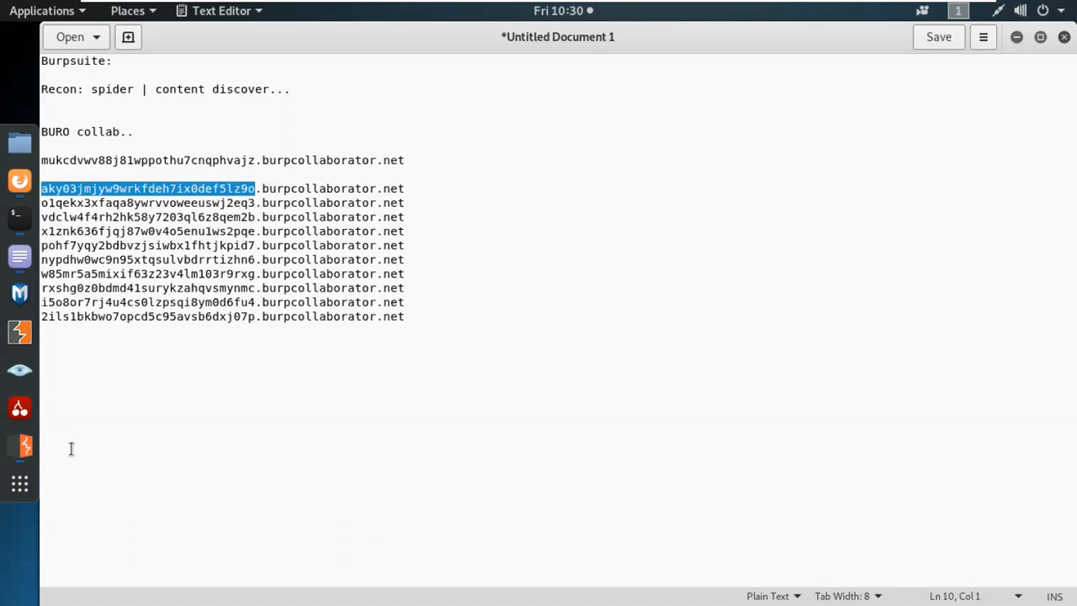
In the Collaborator client, change Number to generate from 10 to 1 and copy one payload.
{"action": "left_click", "coordinate": [22, 446]}
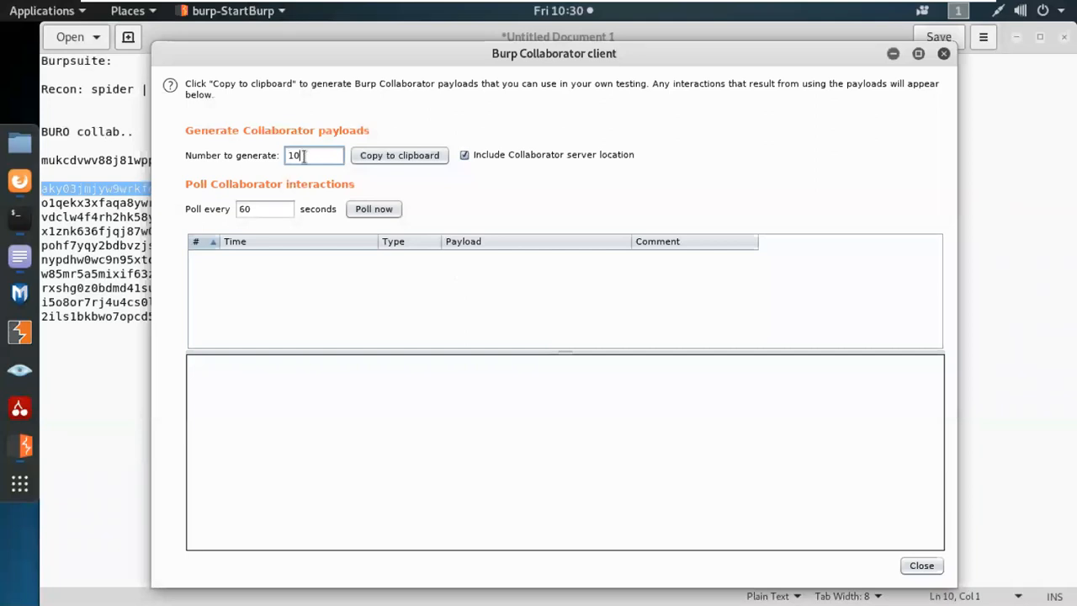
{"action": "left_click_drag", "start_coordinate": [303, 156], "coordinate": [289, 156]}
{"action": "type", "text": "1"}
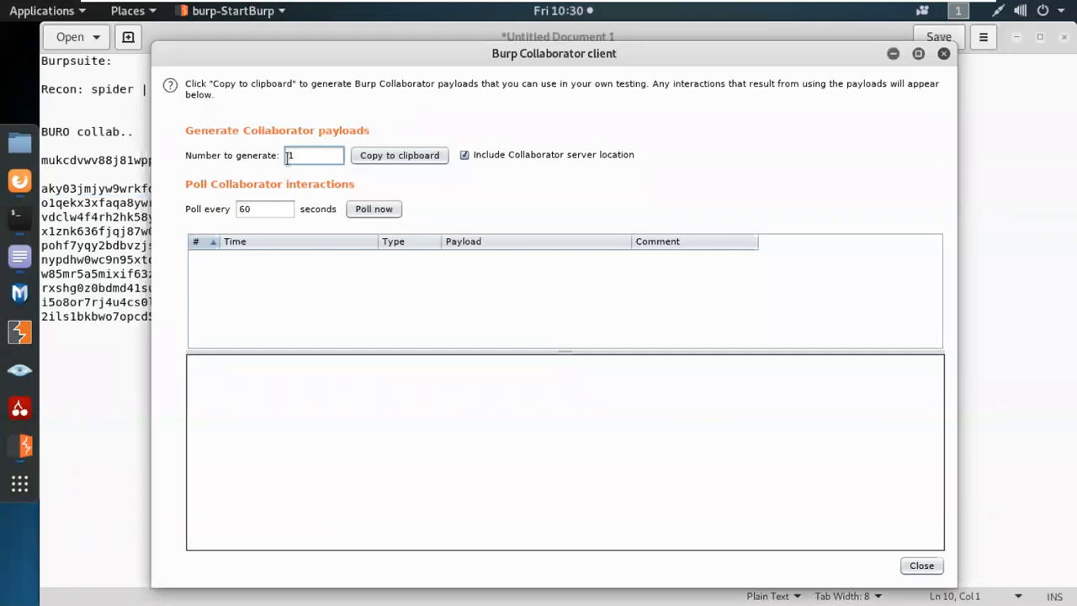
{"action": "left_click", "coordinate": [388, 159]}
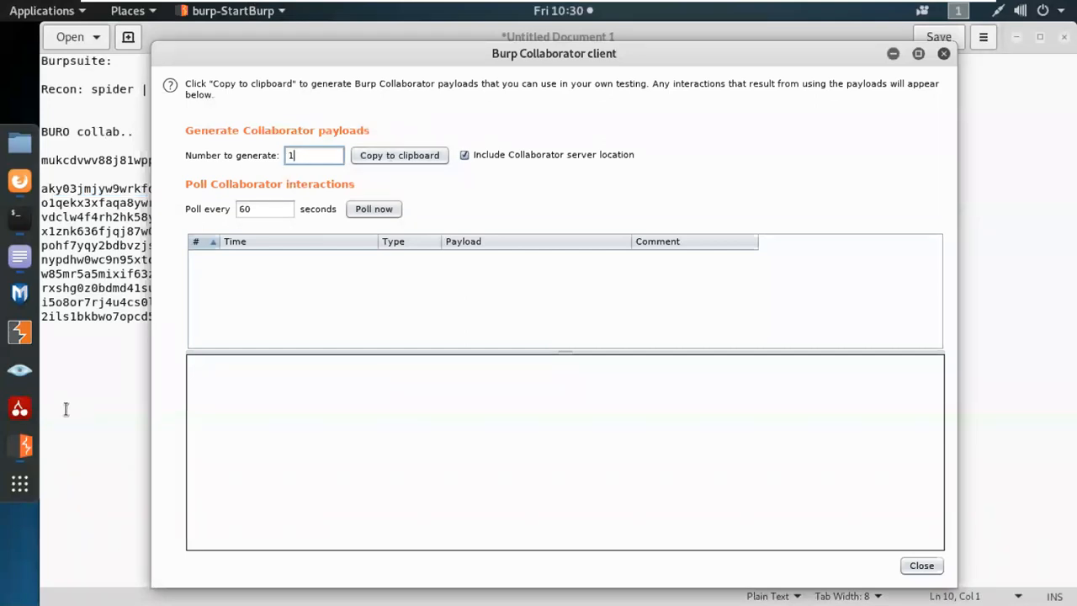
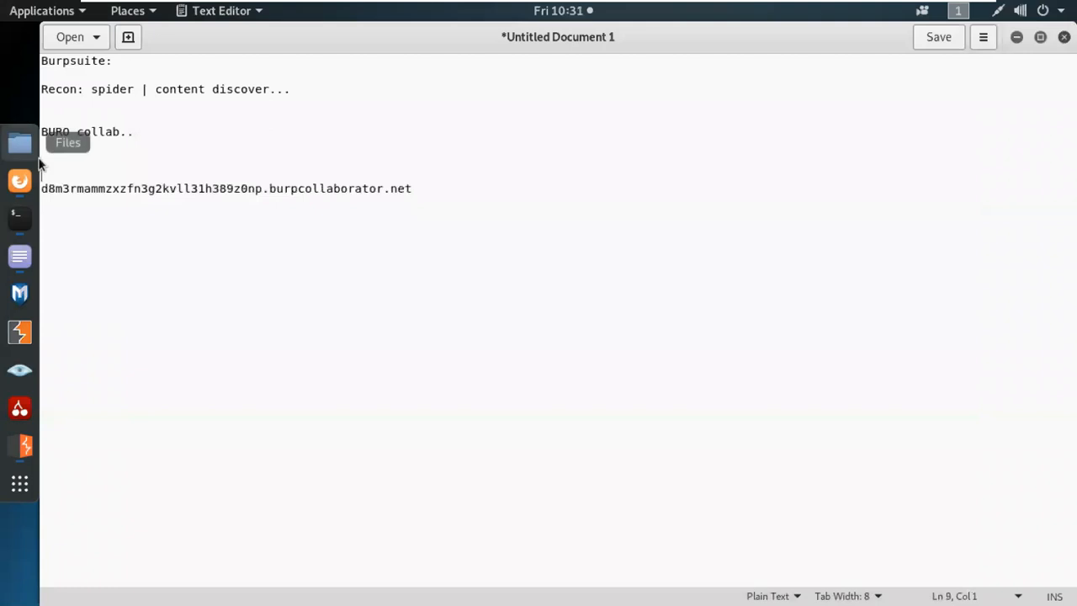
{"action": "key", "text": "BackSpace"}
{"action": "key", "text": "BackSpace"}
{"action": "type", "text": "https:"}
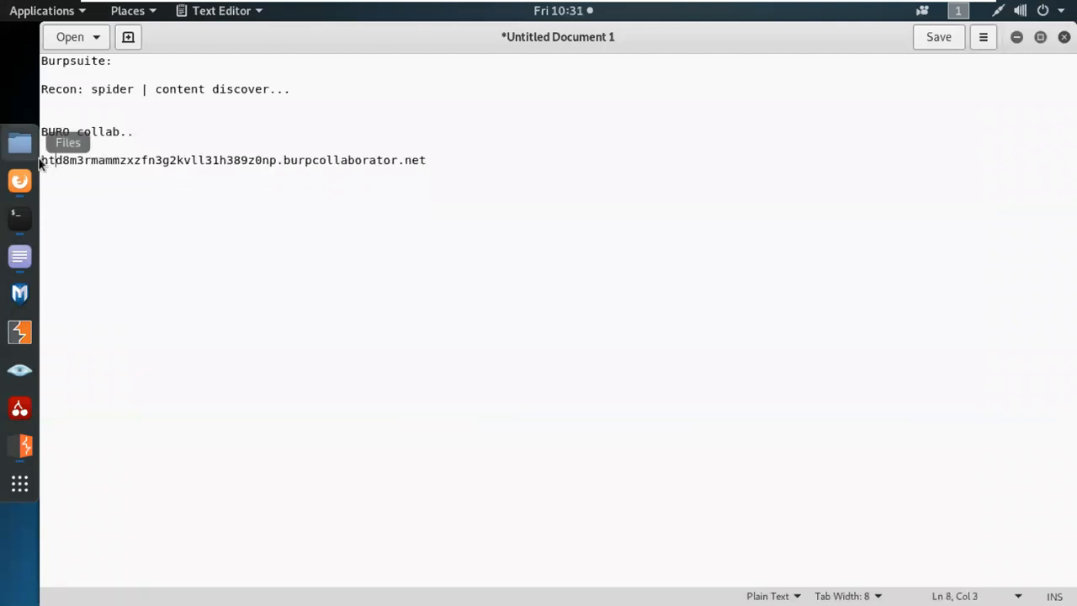
{"action": "type", "text": "//"}
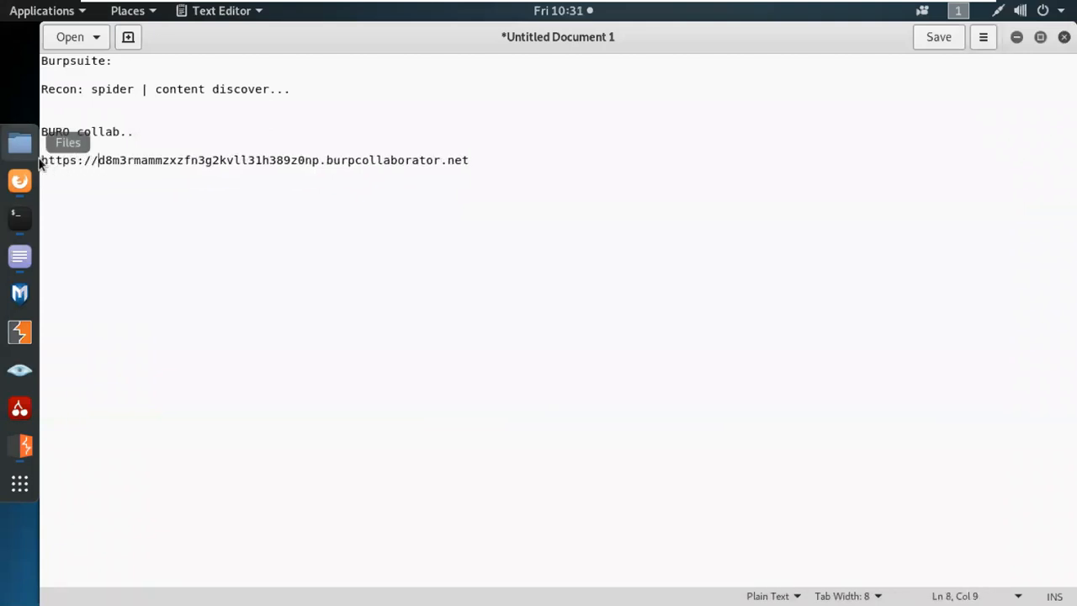
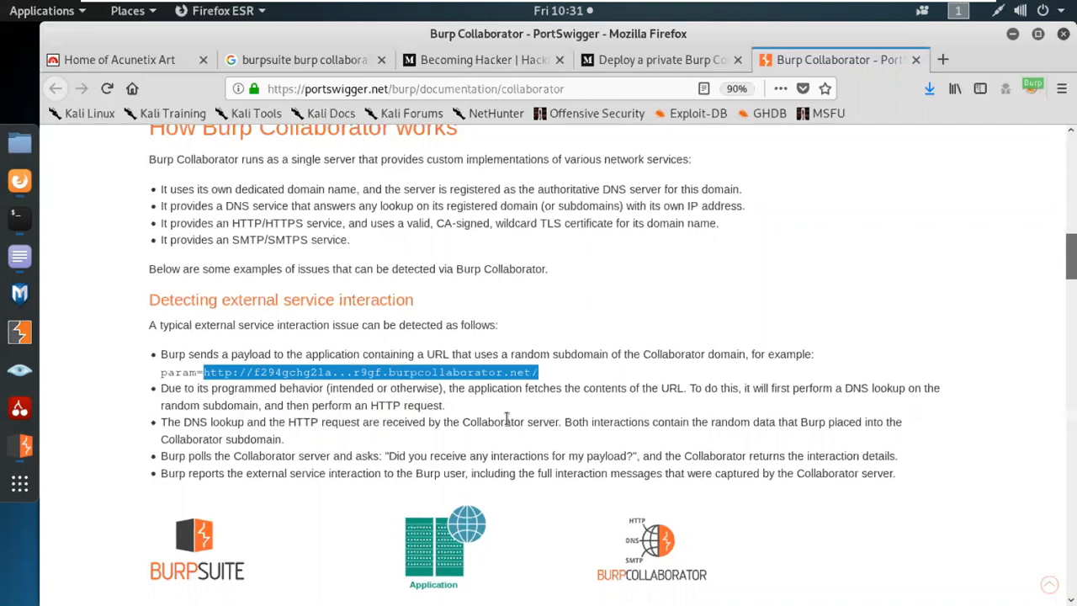
{"action": "left_click", "coordinate": [337, 431]}
{"action": "double_click", "coordinate": [180, 372]}
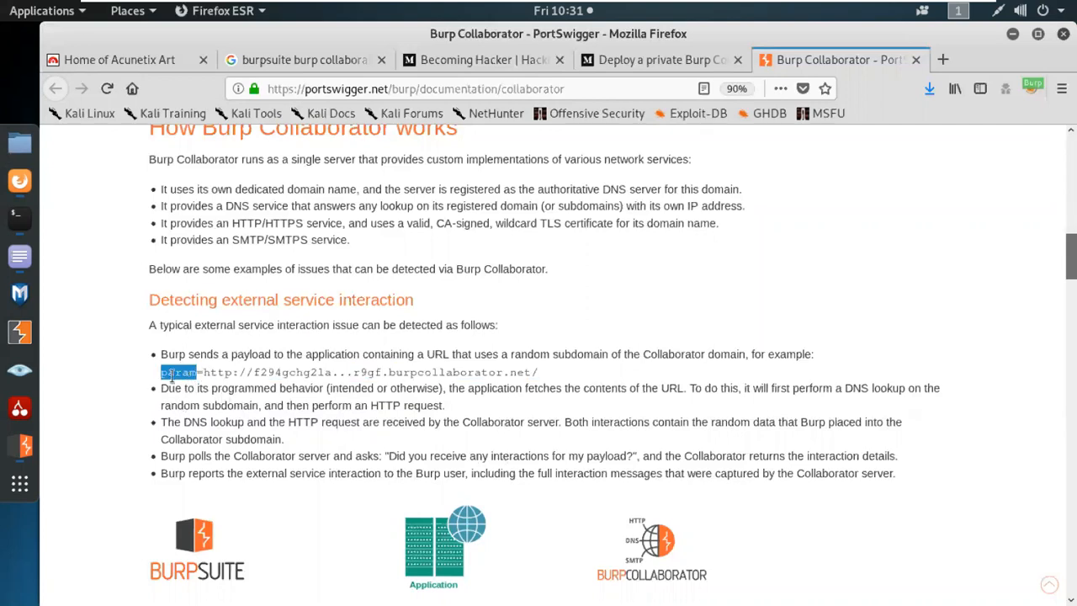
{"action": "left_click", "coordinate": [20, 446]}
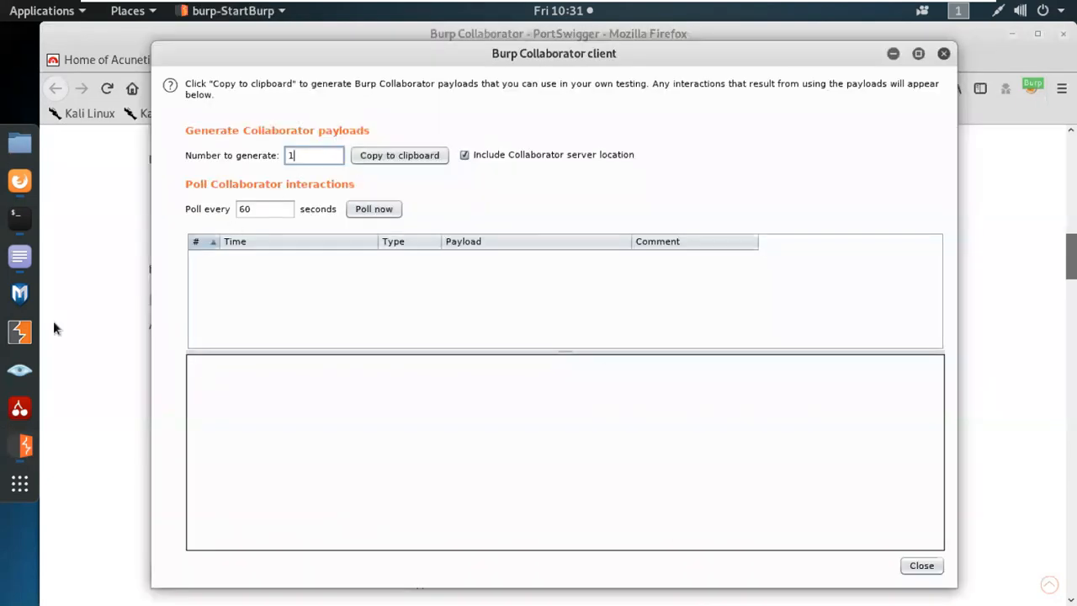
Leave the Firefox Collaborator docs and bring up Burp's testphp.vulnweb.com site map.
{"action": "left_click", "coordinate": [20, 181]}
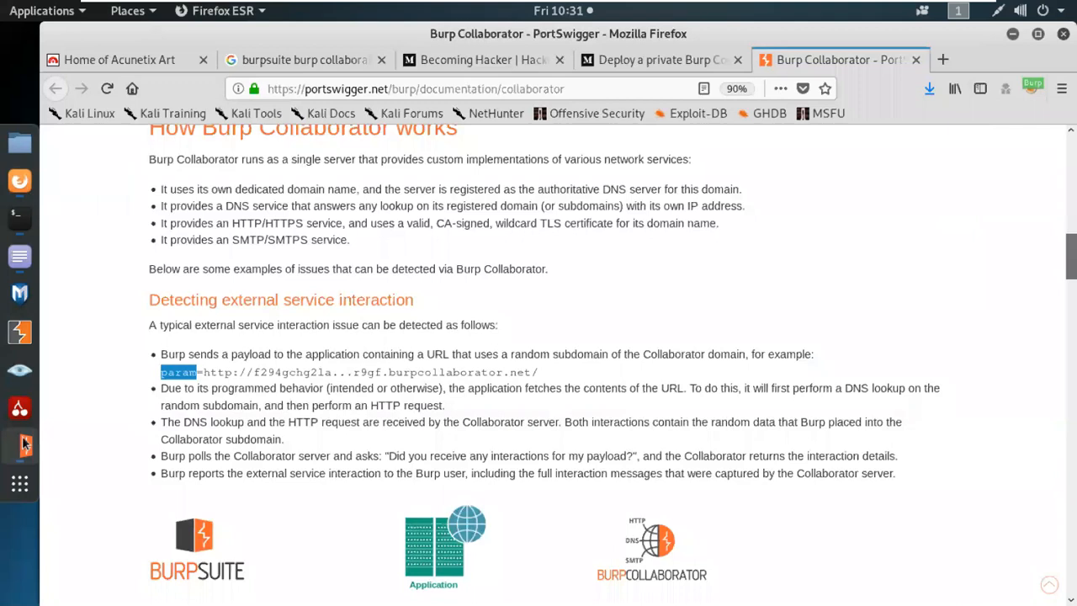
{"action": "left_click", "coordinate": [25, 446]}
{"action": "left_click", "coordinate": [25, 446]}
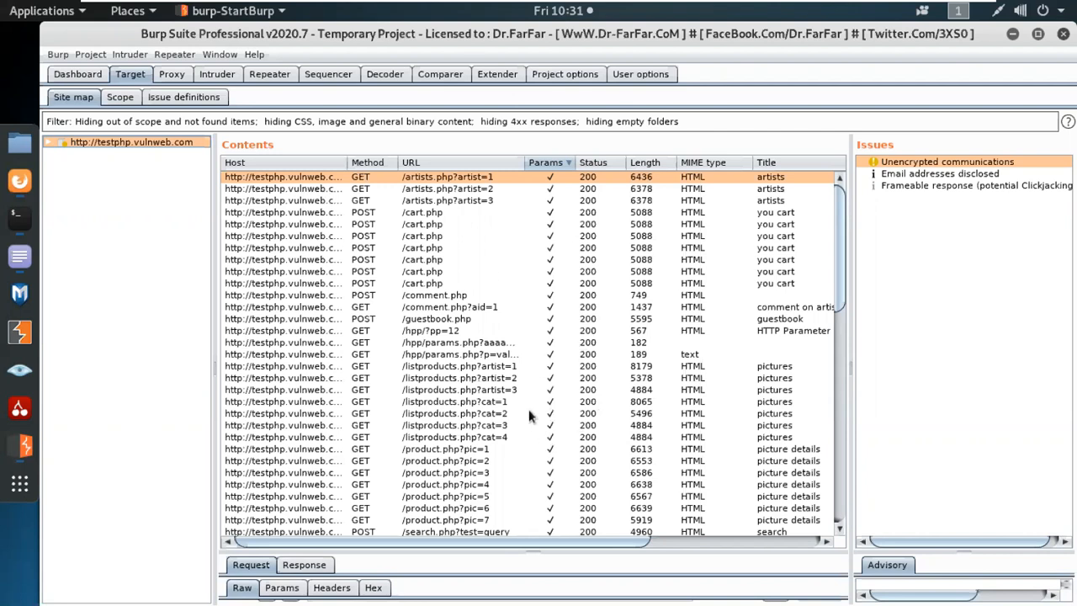
Select the 60-second poll interval value in the Burp Collaborator client.
{"action": "scroll", "coordinate": [514, 473], "scroll_direction": "down", "scroll_amount": 5}
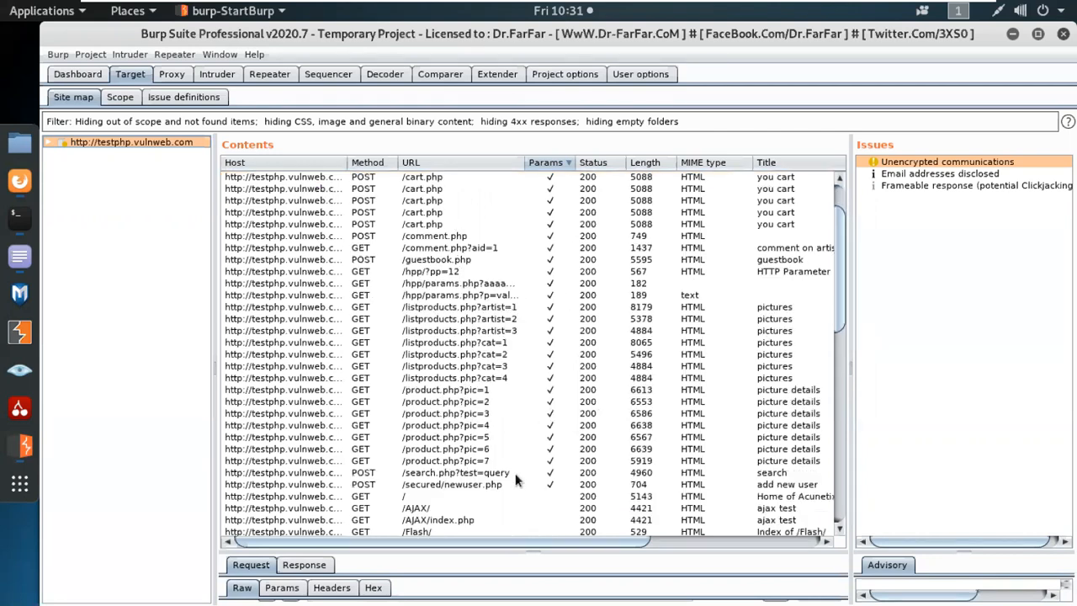
{"action": "scroll", "coordinate": [516, 469], "scroll_direction": "up", "scroll_amount": 5}
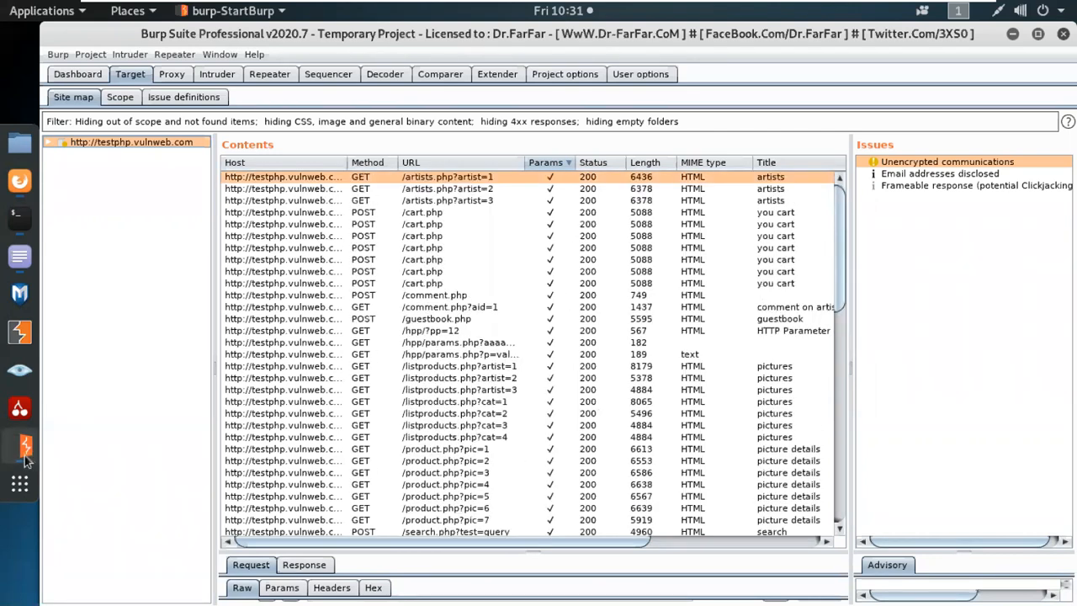
{"action": "left_click", "coordinate": [25, 455]}
{"action": "left_click_drag", "start_coordinate": [252, 209], "coordinate": [229, 216]}
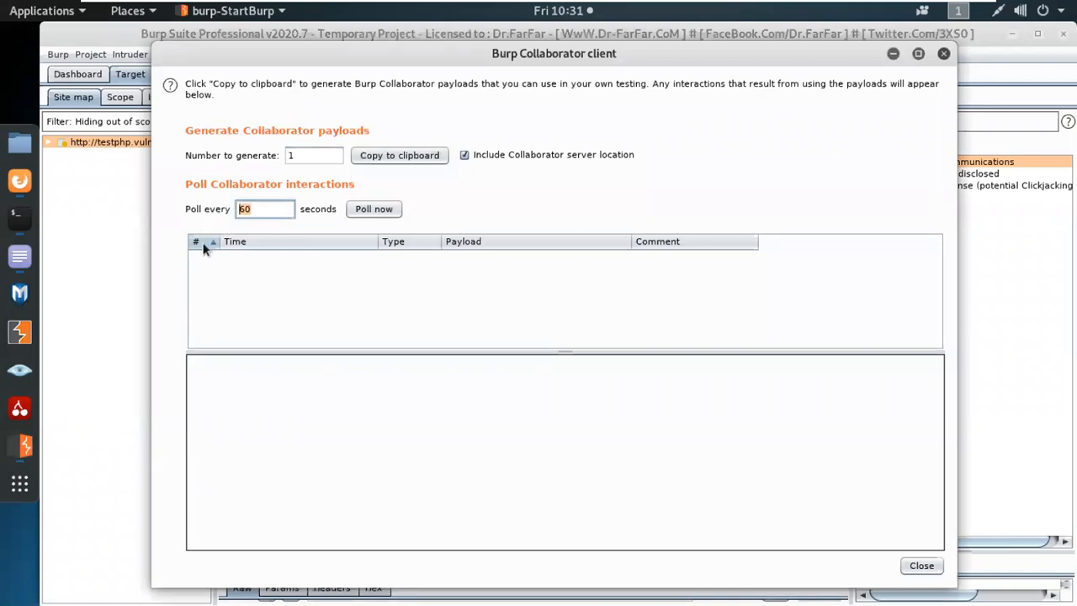
Select the /listproducts.php?cat=1 request in the Target site map.
{"action": "left_click", "coordinate": [26, 192]}
{"action": "left_click", "coordinate": [25, 446]}
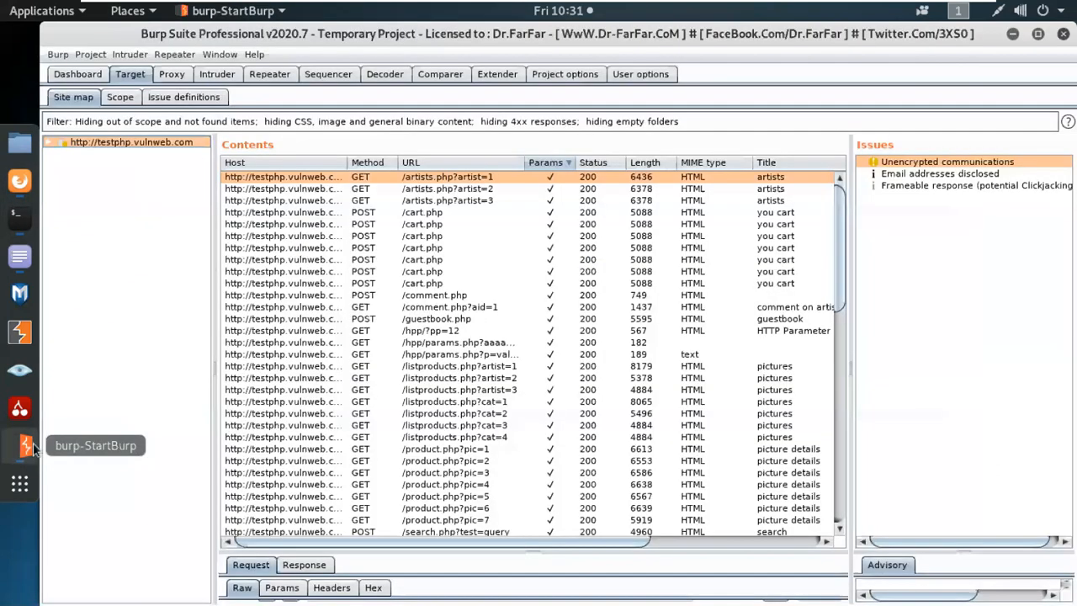
{"action": "left_click", "coordinate": [487, 404]}
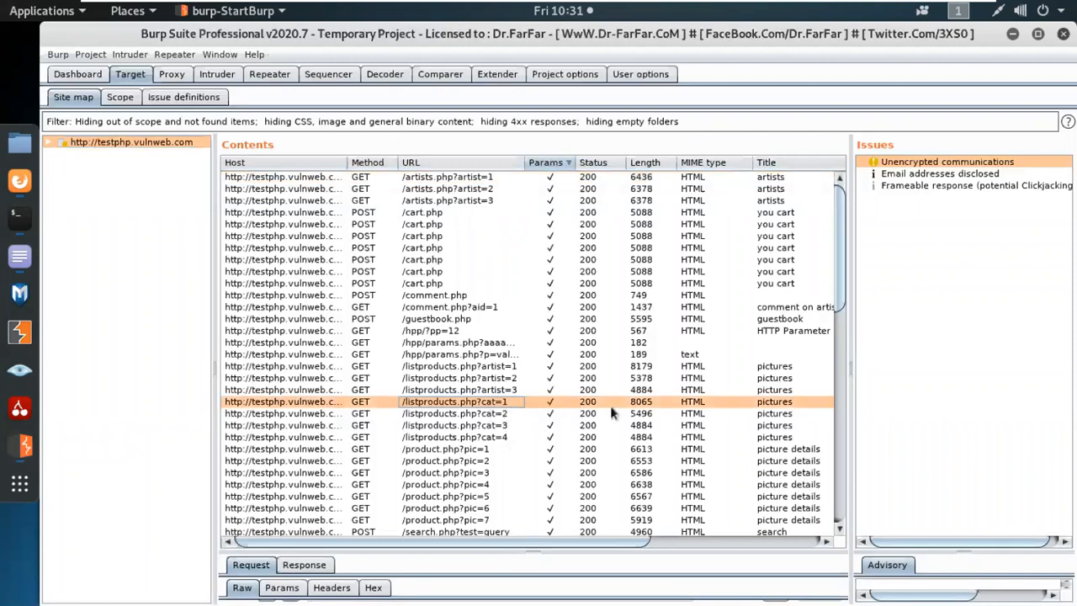
Copy the show-response-in-browser link for the /listproducts.php?cat=1 request.
{"action": "right_click", "coordinate": [436, 400]}
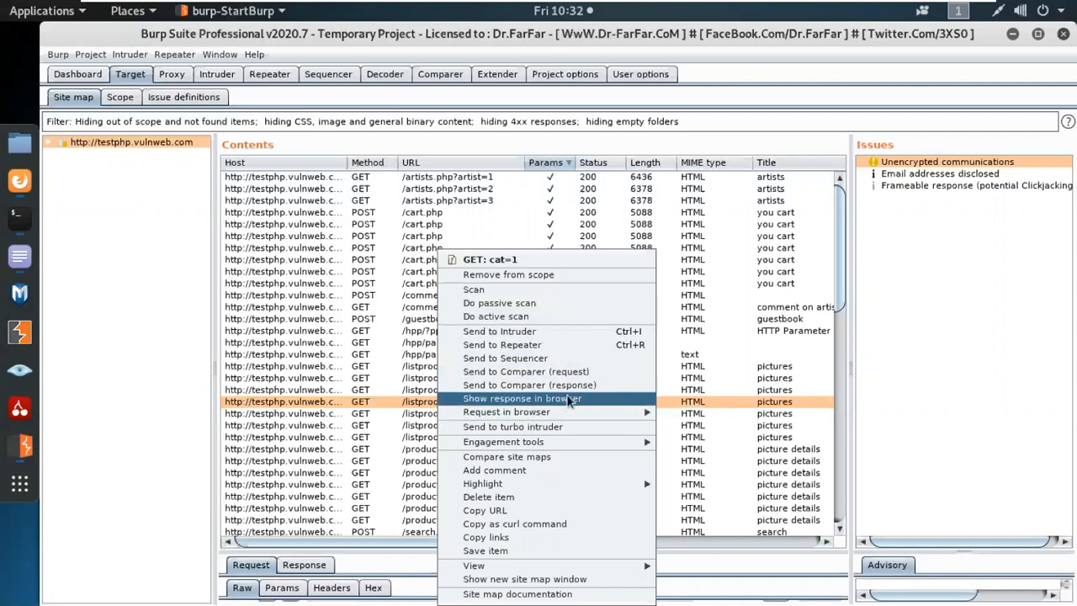
{"action": "left_click", "coordinate": [569, 401]}
{"action": "left_click", "coordinate": [728, 329]}
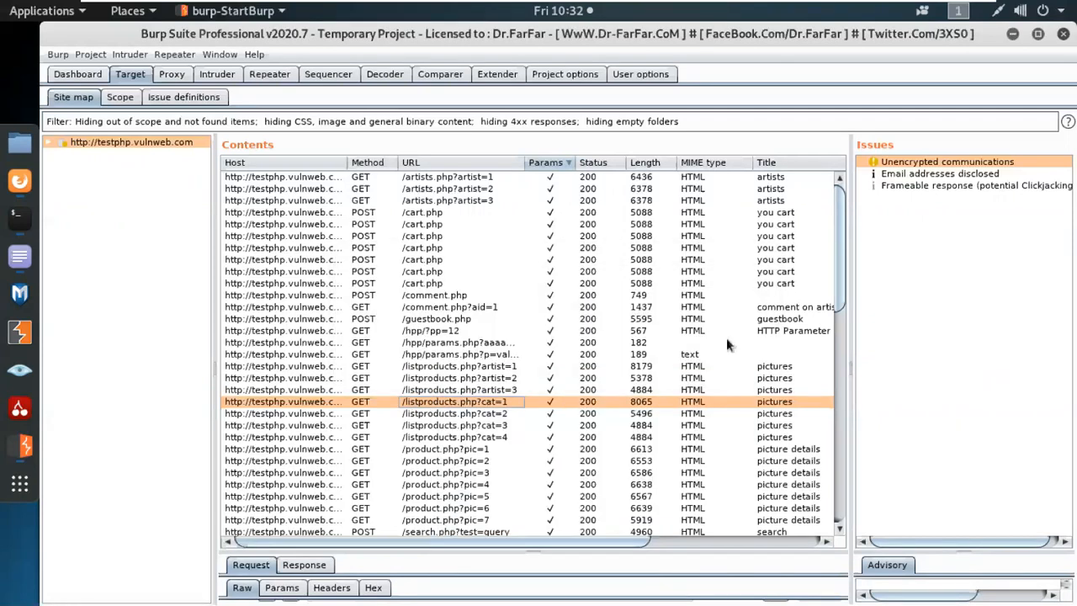
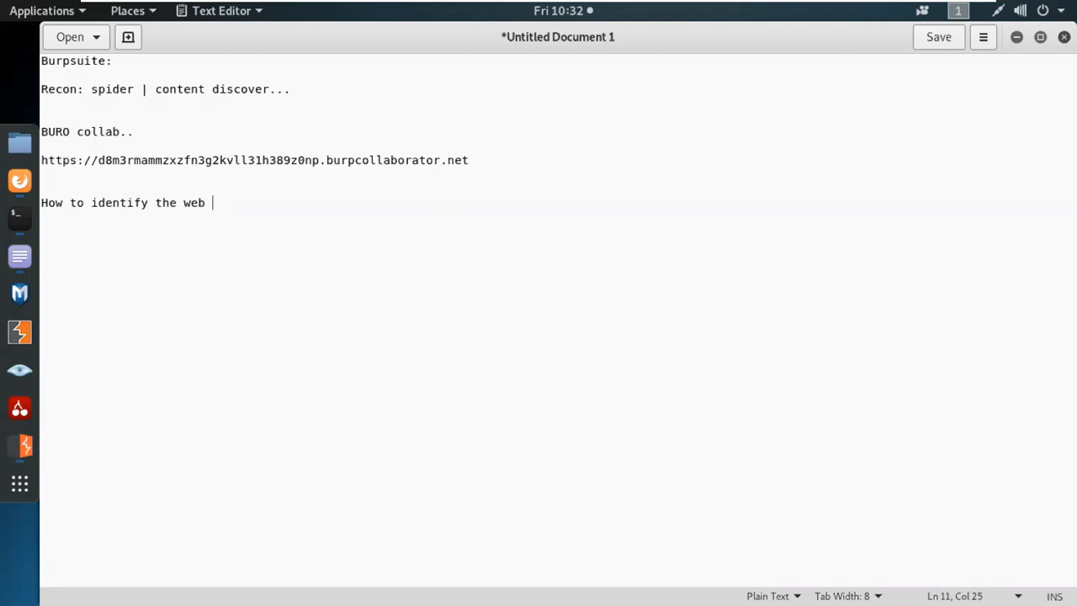
Type the heading 'How to identify the web Vuln & format', fixing the typos.
{"action": "type", "text": " Vuln."}
{"action": "key", "text": "BackSpace"}
{"action": "type", "text": "& fornmat"}
{"action": "key", "text": "BackSpace"}
{"action": "key", "text": "BackSpace"}
{"action": "key", "text": "BackSpace"}
{"action": "key", "text": "BackSpace"}
{"action": "type", "text": "mat"}
Below the heading, add the URL pattern line 'Domainame/filetype.proglang?parameter=value'.
{"action": "key", "text": "Return"}
{"action": "key", "text": "Return"}
{"action": "type", "text": "Domai"}
{"action": "type", "text": "nnam"}
{"action": "key", "text": "BackSpace"}
{"action": "key", "text": "BackSpace"}
{"action": "key", "text": "BackSpace"}
Complete the format line so it reads 'Domainame/filetype.proglang?parameter=value'.
{"action": "type", "text": "ame/"}
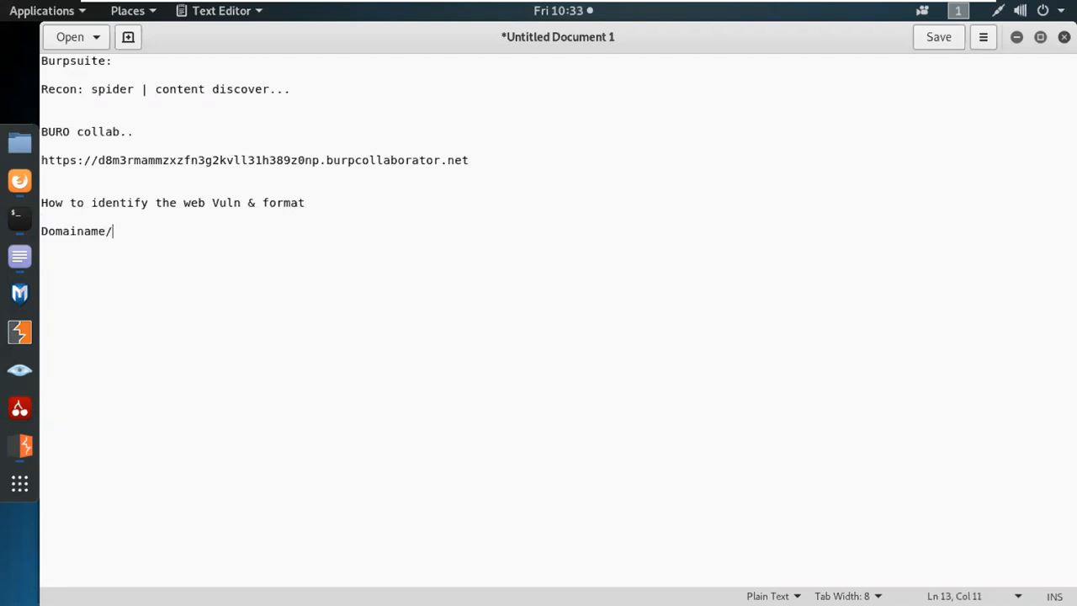
{"action": "type", "text": "filety"}
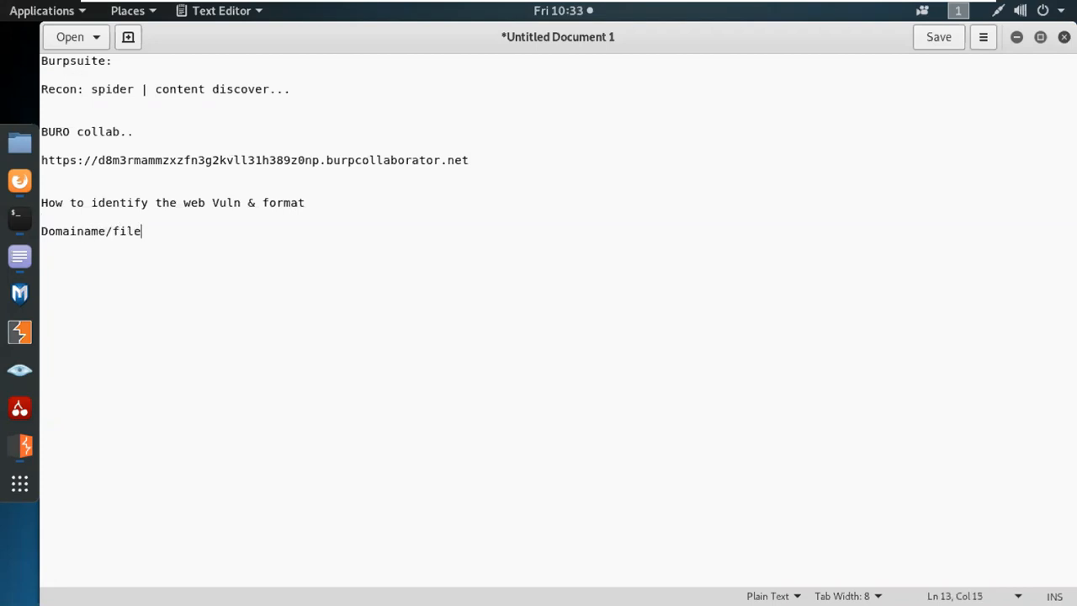
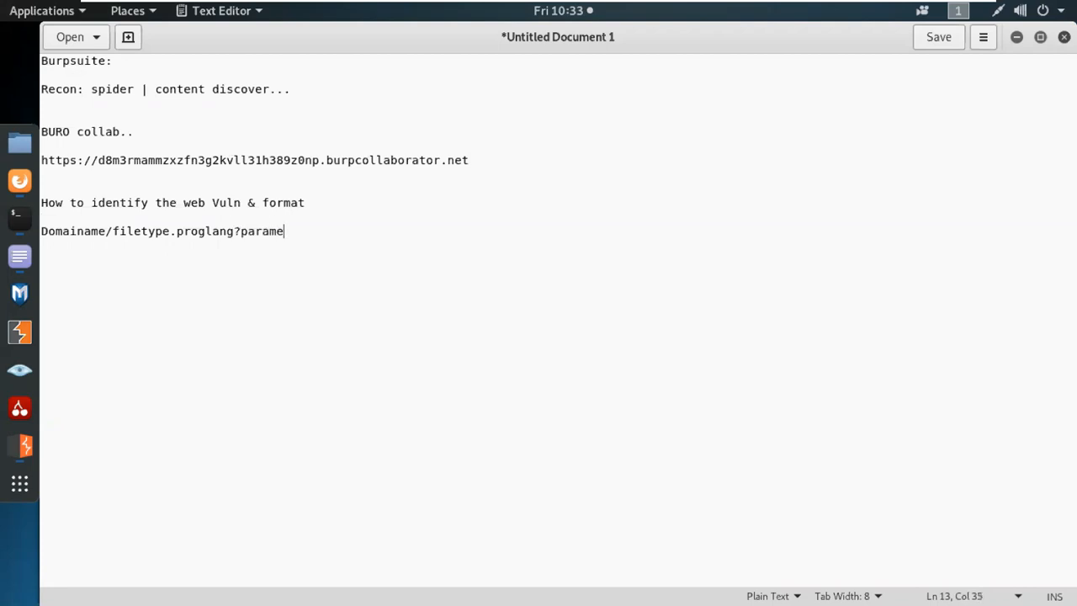
Complete the format line so it reads 'Domainame/filetype.proglang?parameter=value'.
Below the heading, add the URL pattern line 'Domainame/filetype.proglang?parameter=value'.
{"action": "type", "text": "=value"}
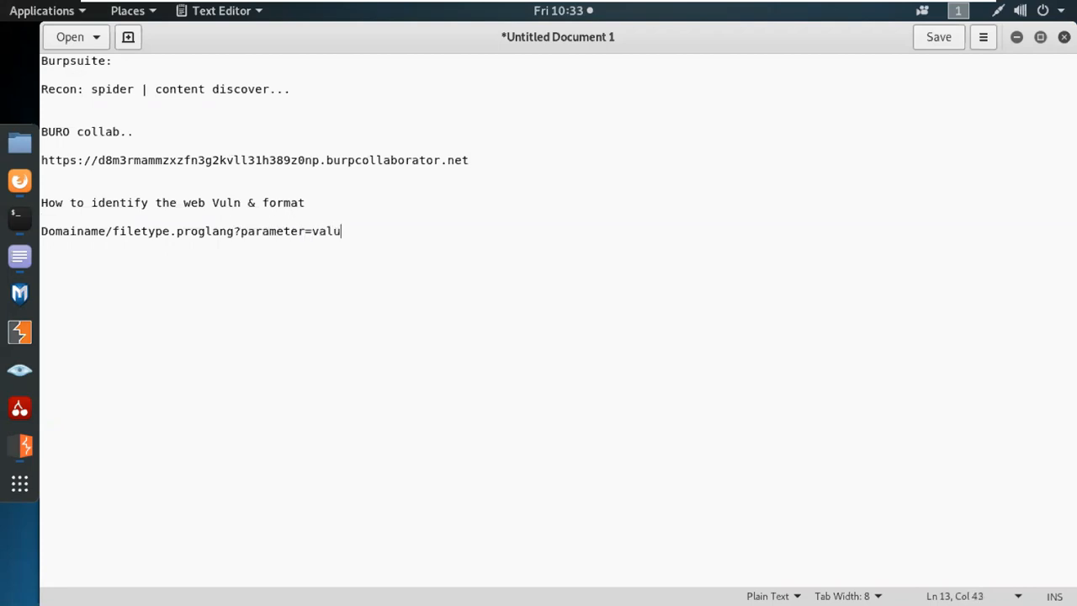
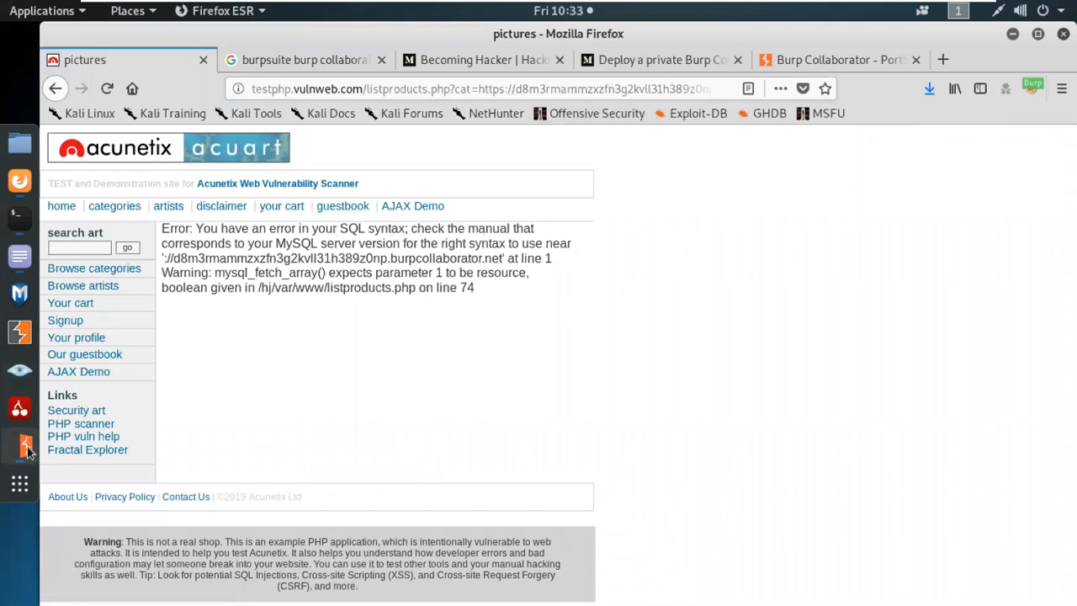
Bring Burp Suite's Collaborator client window to the front from the dock.
{"action": "left_click", "coordinate": [26, 451]}
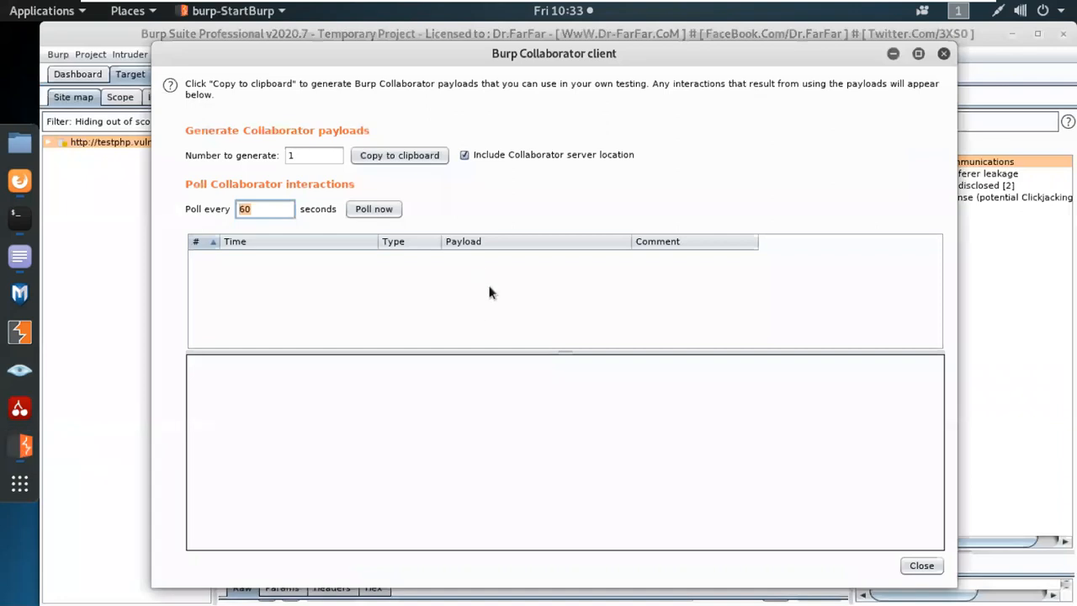
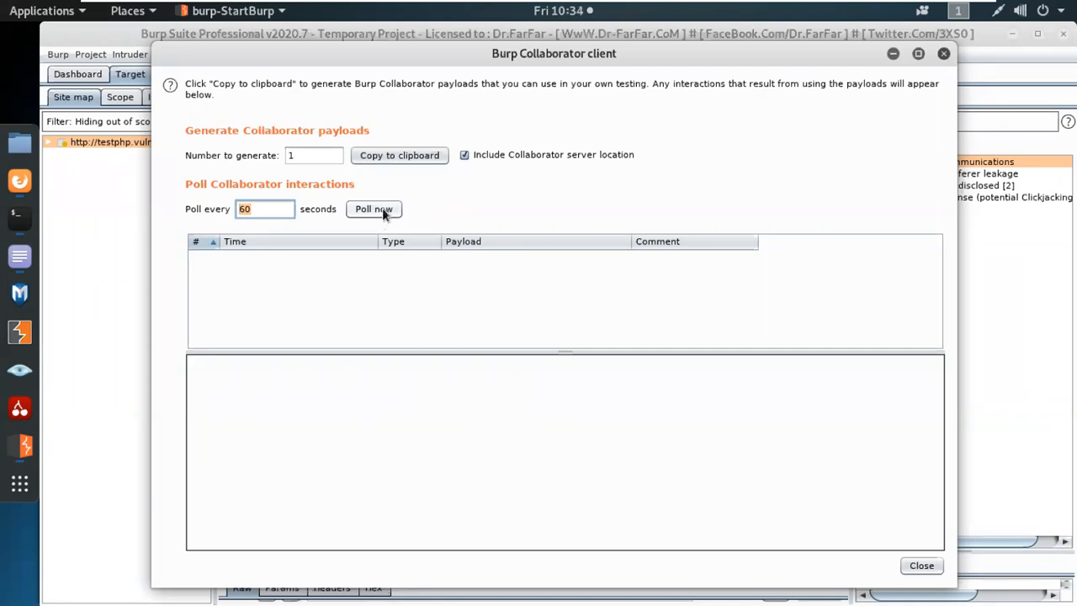
{"action": "left_click", "coordinate": [326, 158]}
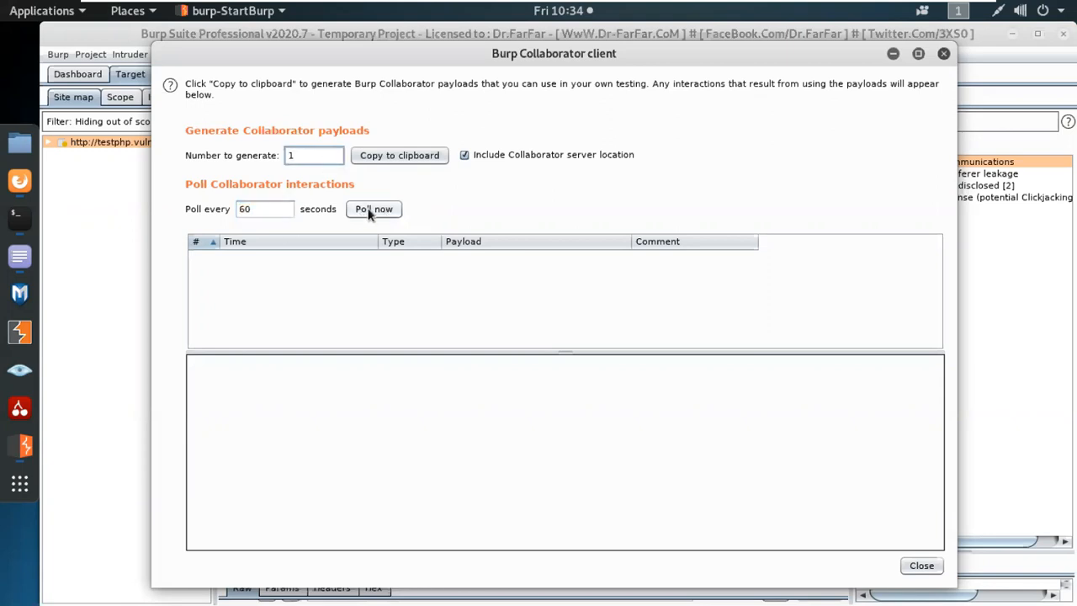
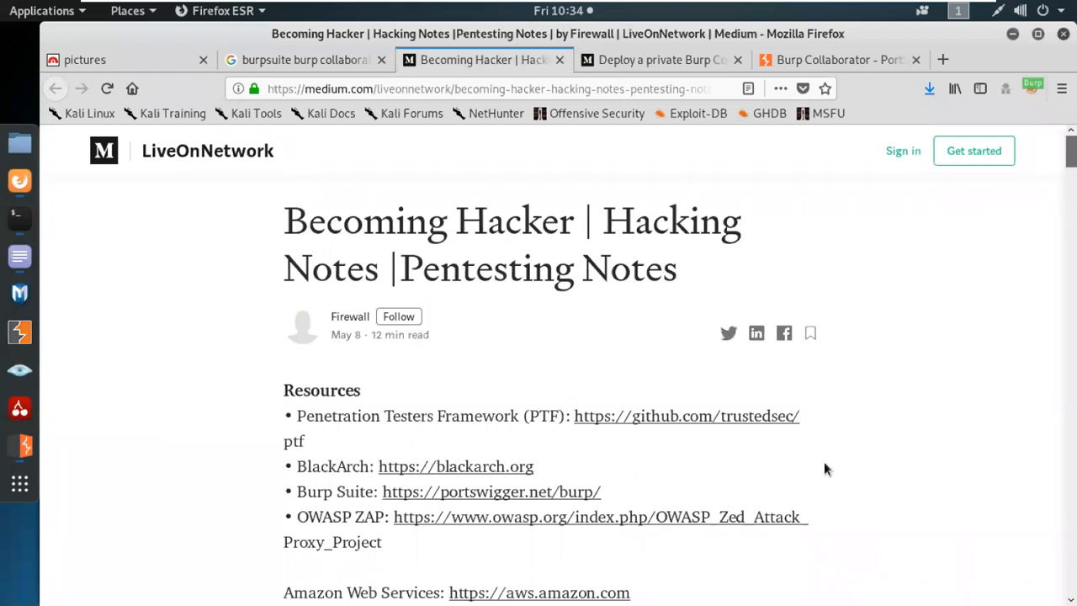
Scroll further down the currently open Medium write-up.
{"action": "scroll", "coordinate": [825, 462], "scroll_direction": "down", "scroll_amount": 4}
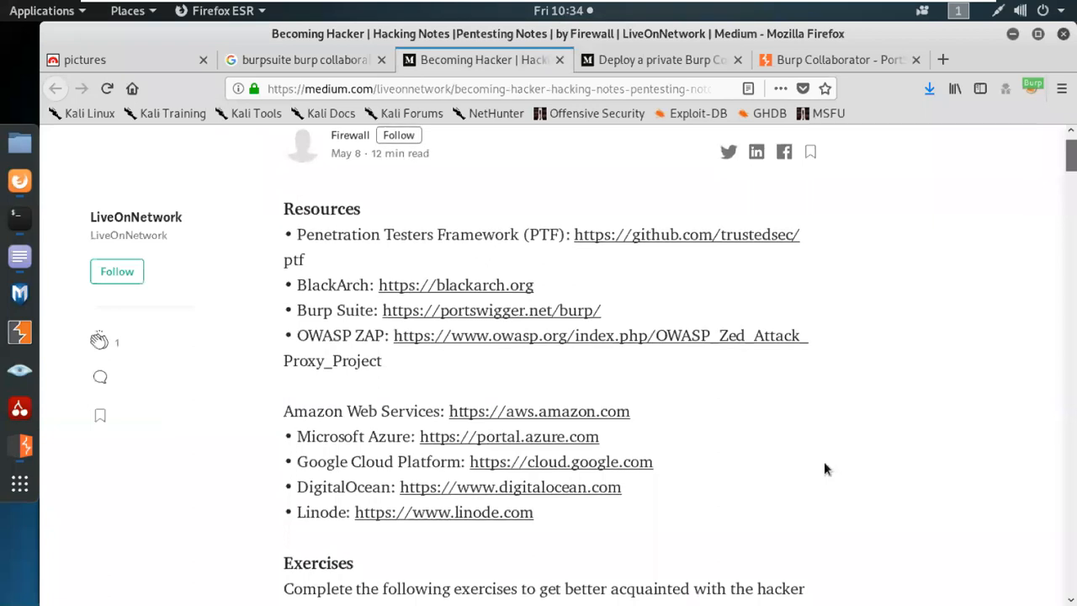
{"action": "scroll", "coordinate": [824, 462], "scroll_direction": "down", "scroll_amount": 1}
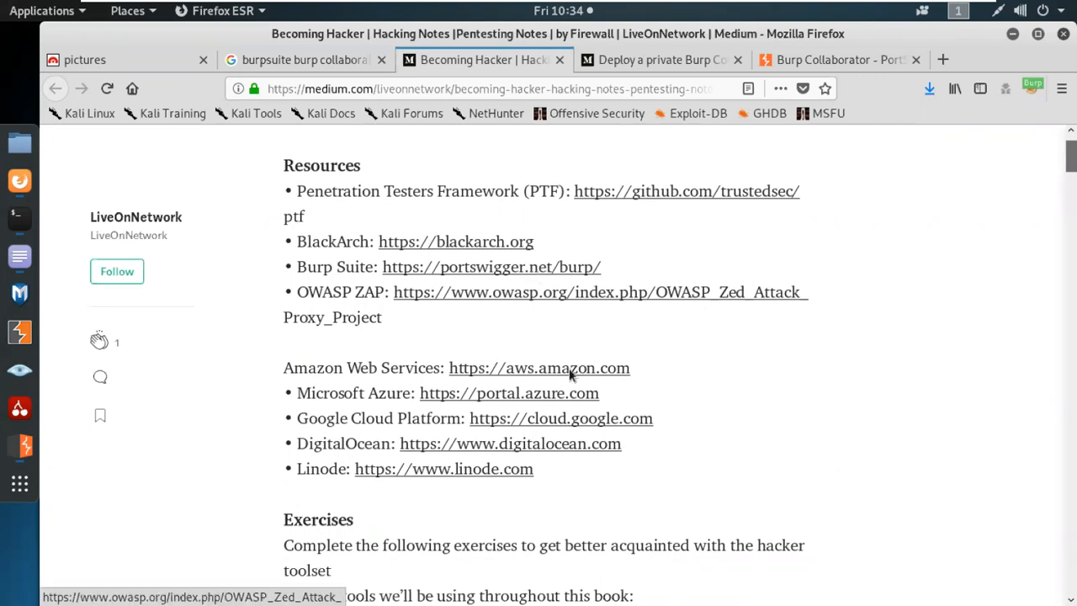
{"action": "scroll", "coordinate": [566, 412], "scroll_direction": "down", "scroll_amount": 15}
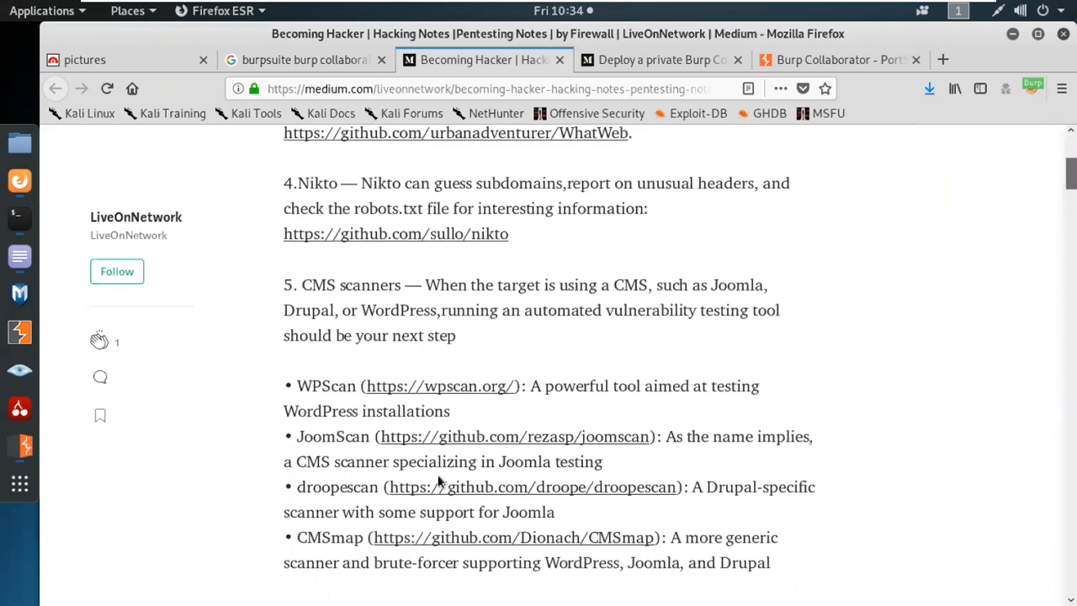
{"action": "scroll", "coordinate": [437, 471], "scroll_direction": "down", "scroll_amount": 2}
{"action": "scroll", "coordinate": [435, 463], "scroll_direction": "down", "scroll_amount": 4}
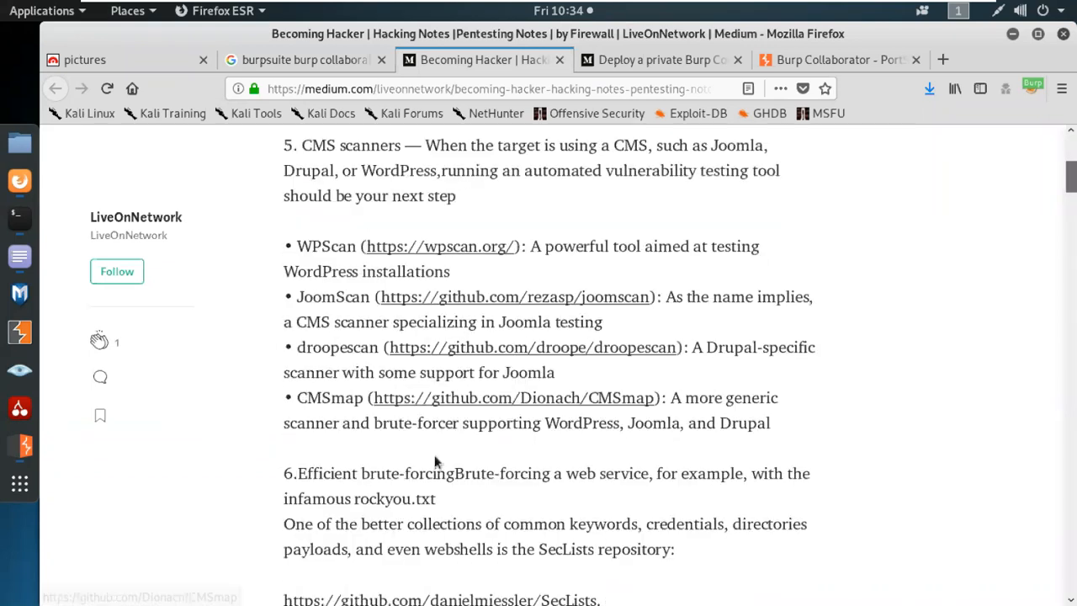
{"action": "scroll", "coordinate": [736, 408], "scroll_direction": "down", "scroll_amount": 13}
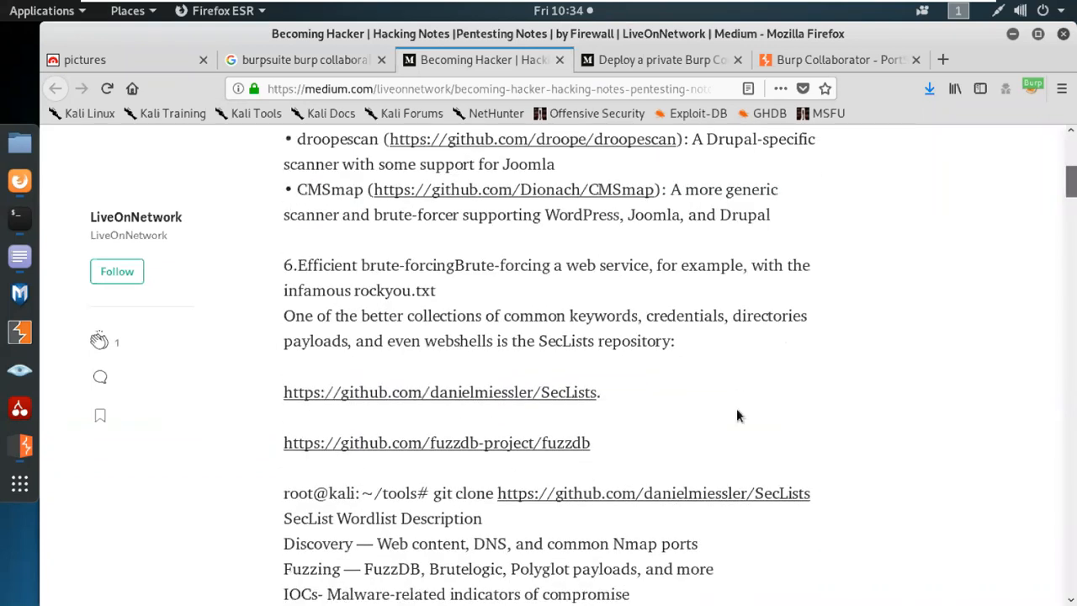
{"action": "scroll", "coordinate": [734, 430], "scroll_direction": "down", "scroll_amount": 12}
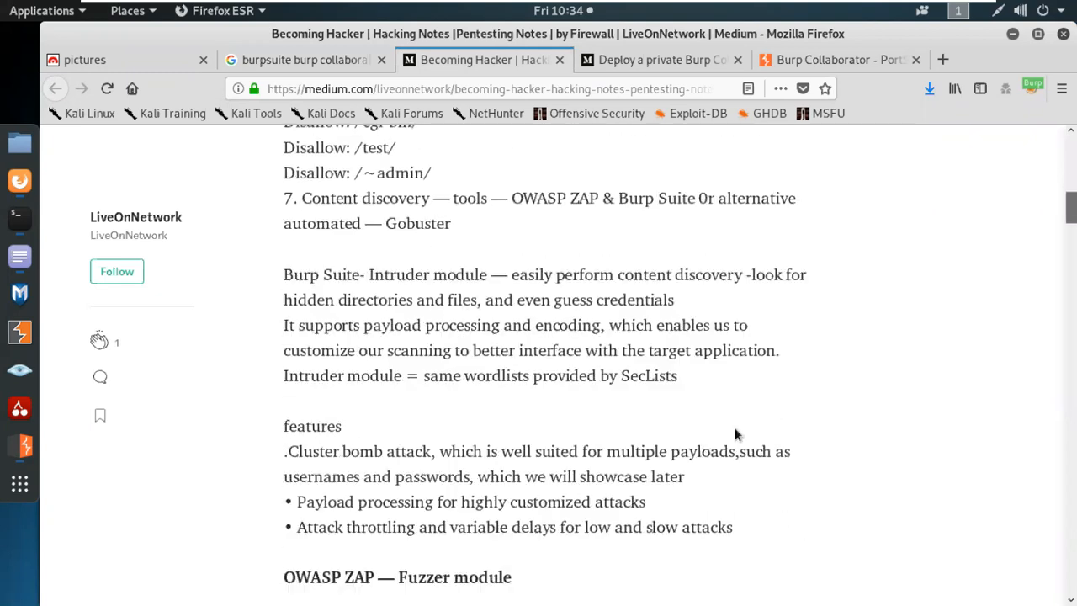
{"action": "scroll", "coordinate": [734, 434], "scroll_direction": "down", "scroll_amount": 13}
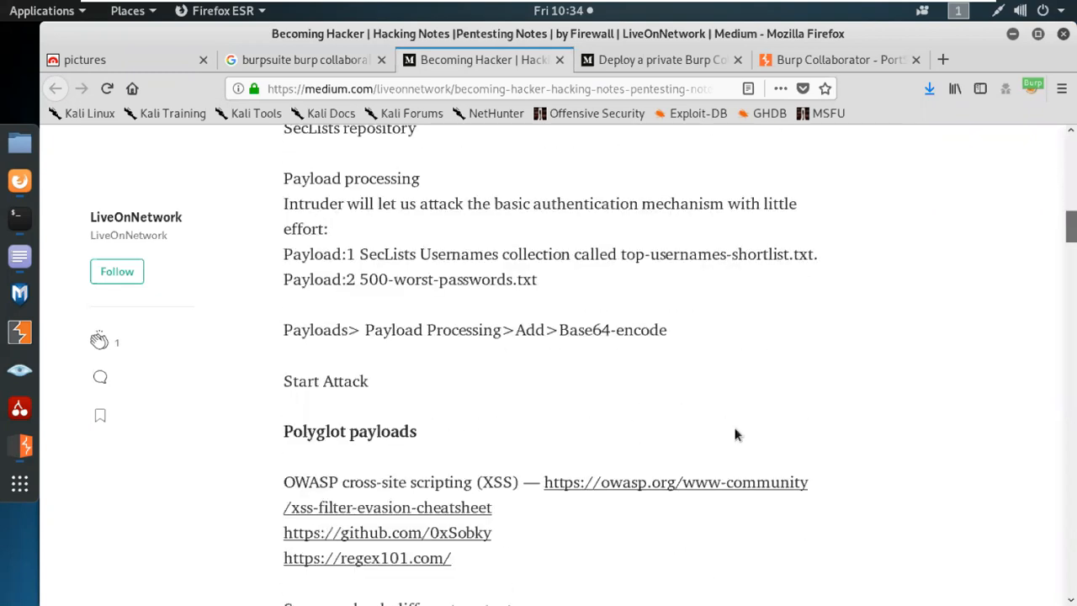
Switch to the 'Deploy a private Burp Collaborator Server in Azure' article and read through its certbot setup.
{"action": "left_click", "coordinate": [656, 59]}
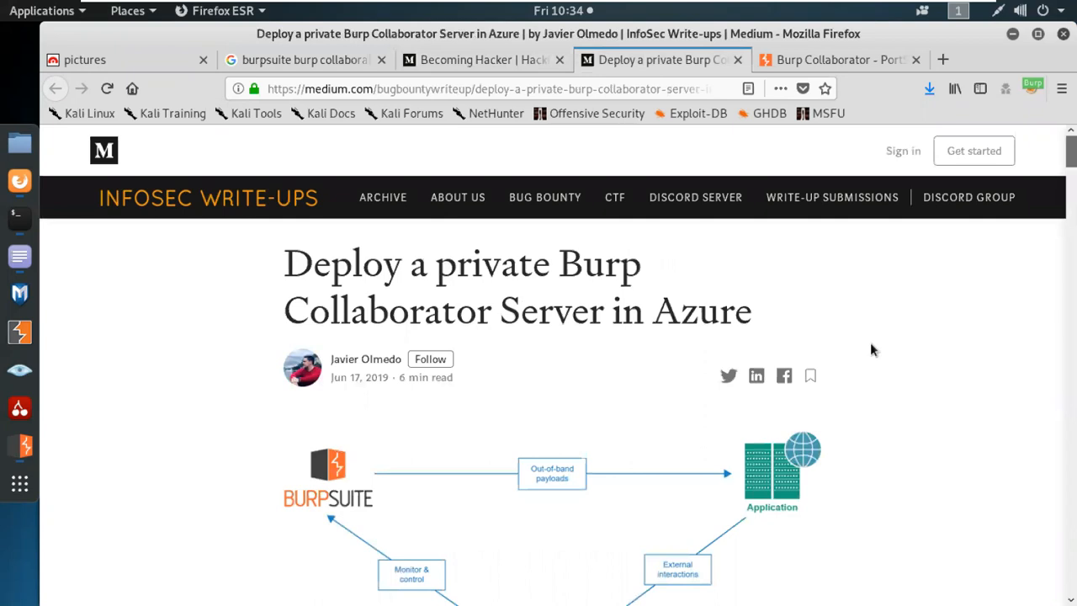
{"action": "scroll", "coordinate": [870, 349], "scroll_direction": "down", "scroll_amount": 13}
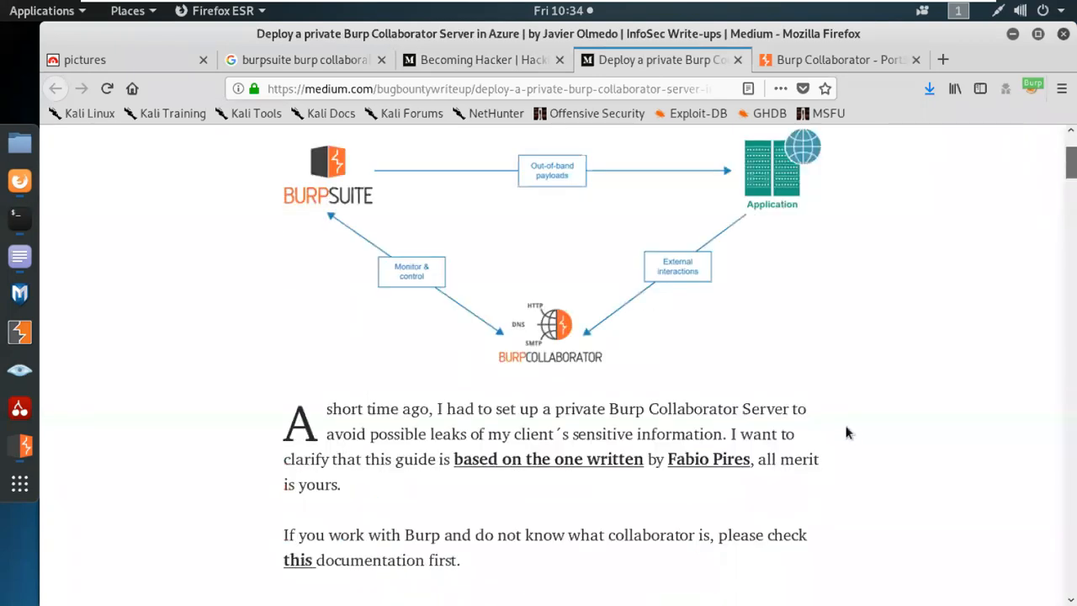
{"action": "scroll", "coordinate": [845, 433], "scroll_direction": "down", "scroll_amount": 8}
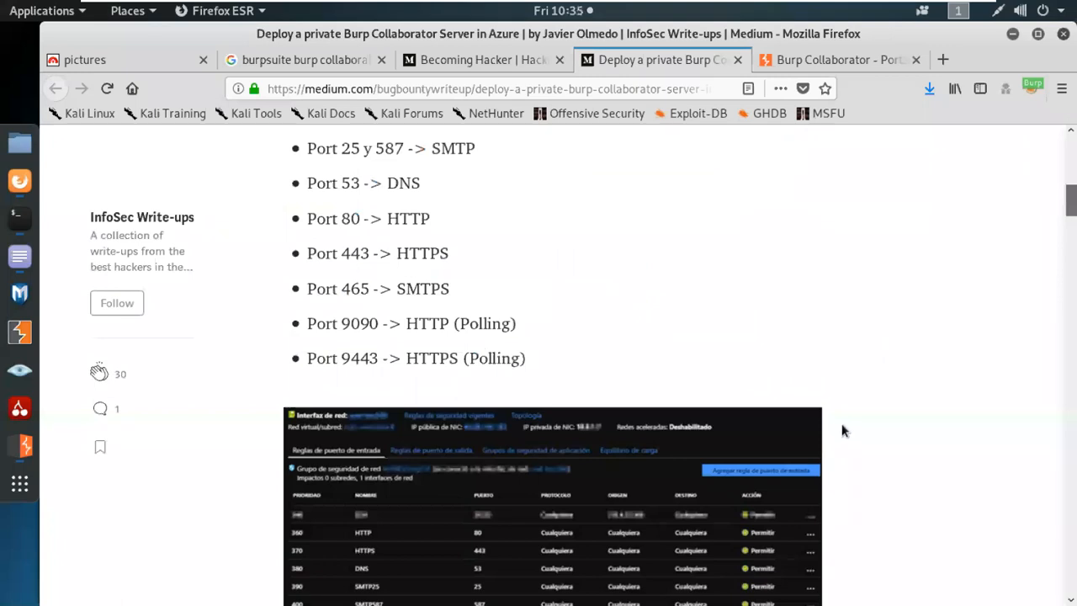
{"action": "scroll", "coordinate": [844, 432], "scroll_direction": "up", "scroll_amount": 5}
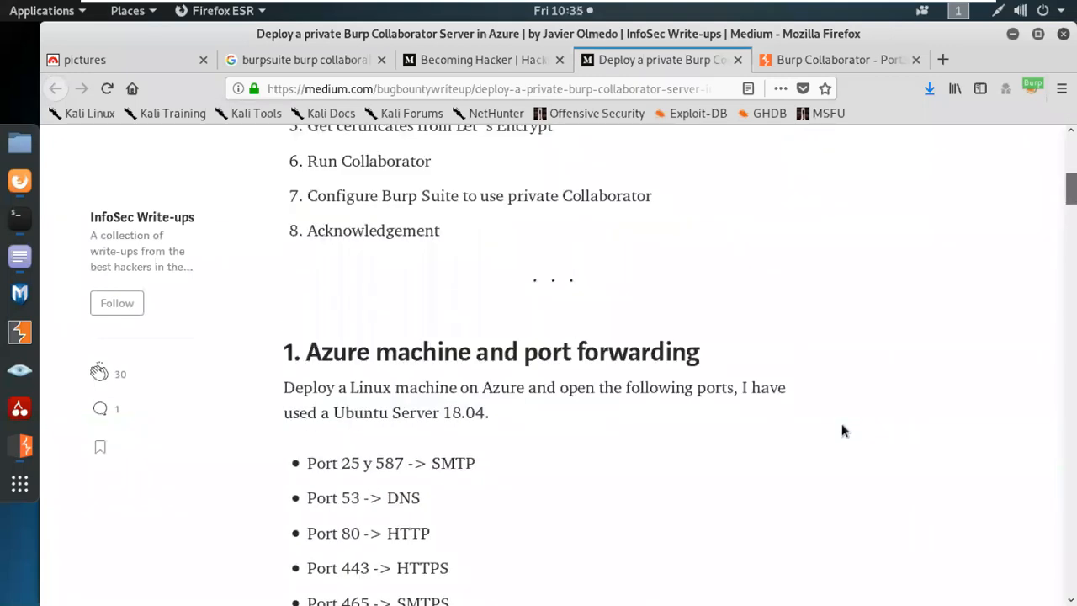
{"action": "scroll", "coordinate": [831, 425], "scroll_direction": "down", "scroll_amount": 15}
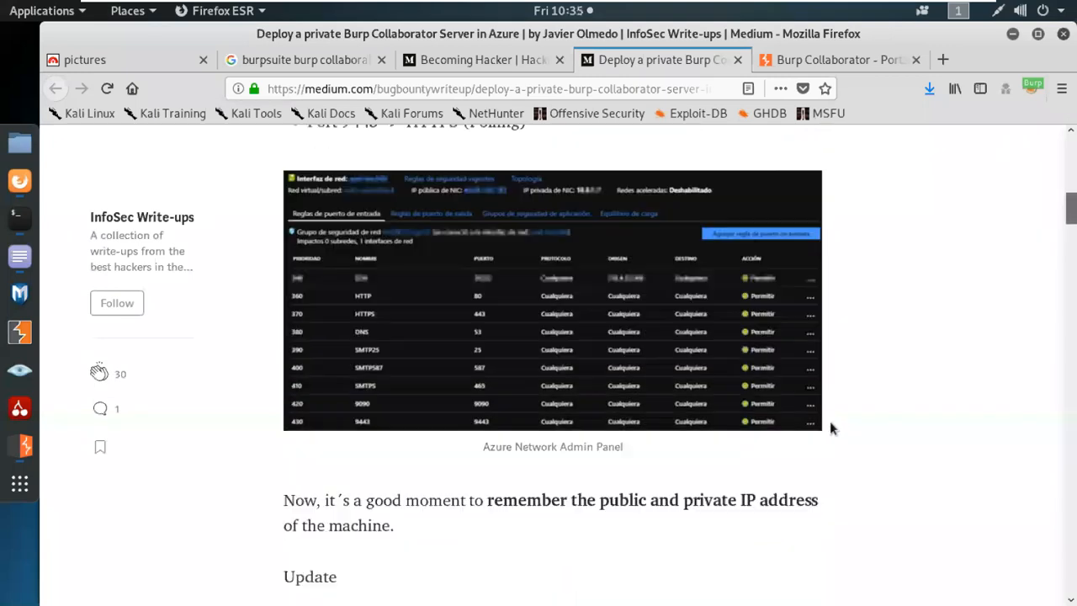
{"action": "scroll", "coordinate": [830, 421], "scroll_direction": "down", "scroll_amount": 7}
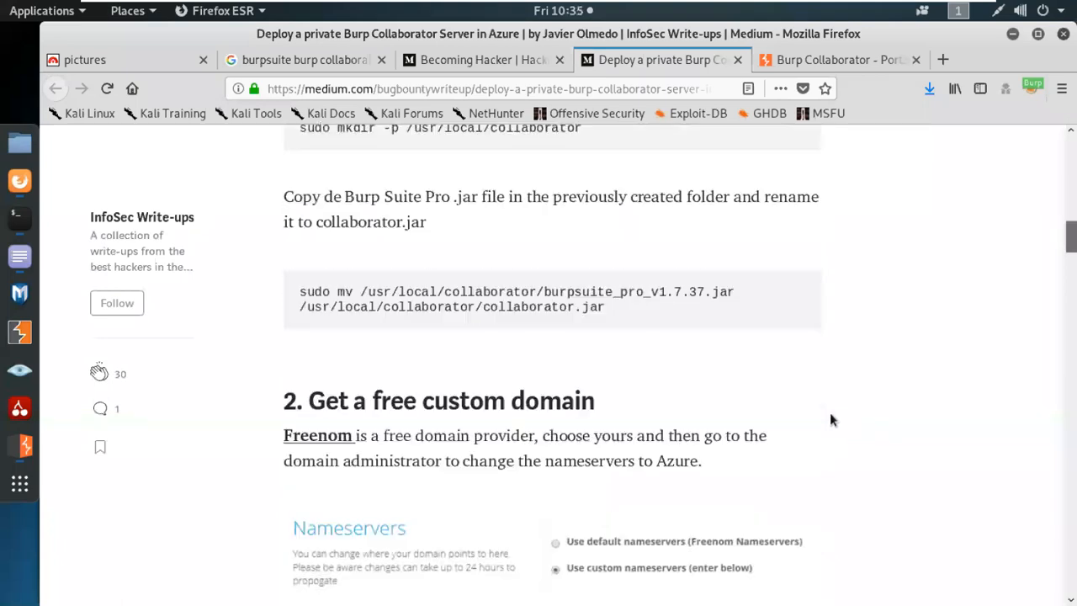
{"action": "scroll", "coordinate": [830, 420], "scroll_direction": "down", "scroll_amount": 15}
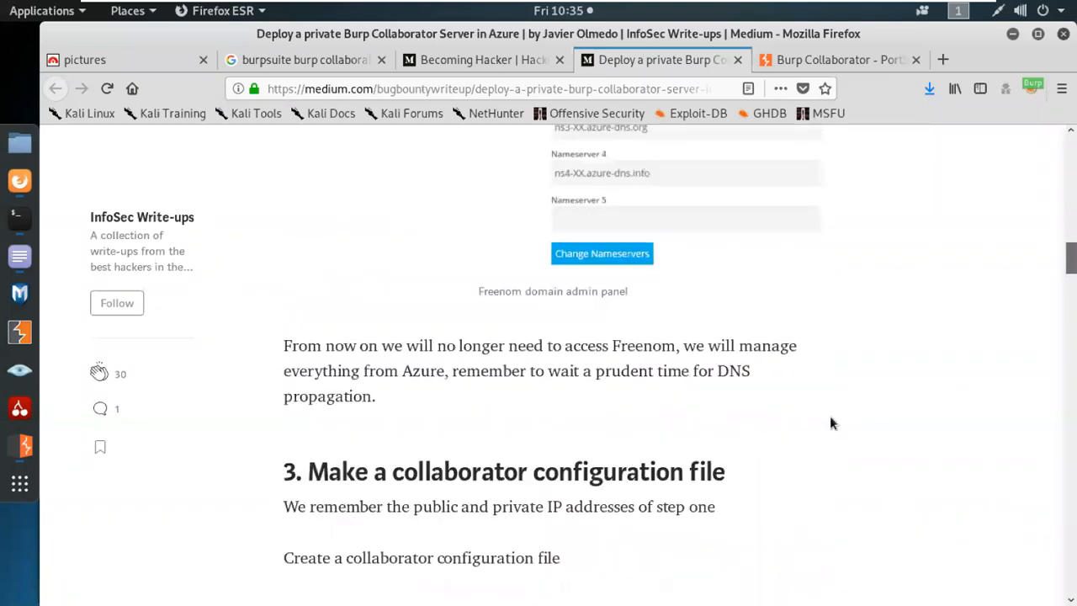
{"action": "scroll", "coordinate": [829, 423], "scroll_direction": "up", "scroll_amount": 3}
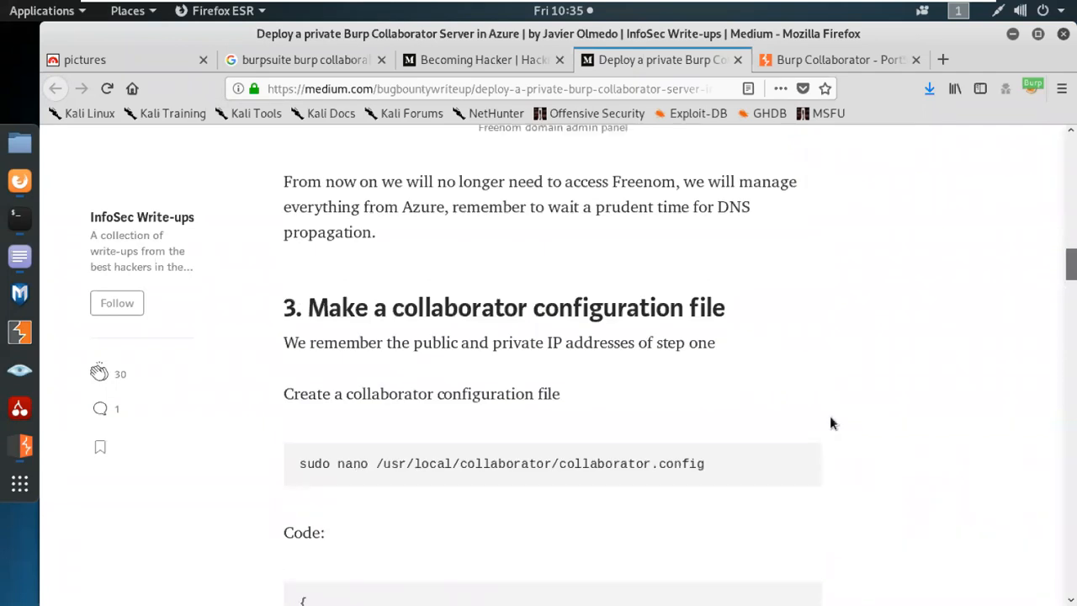
{"action": "scroll", "coordinate": [829, 422], "scroll_direction": "down", "scroll_amount": 10}
{"action": "scroll", "coordinate": [823, 434], "scroll_direction": "down", "scroll_amount": 10}
{"action": "scroll", "coordinate": [816, 446], "scroll_direction": "down", "scroll_amount": 10}
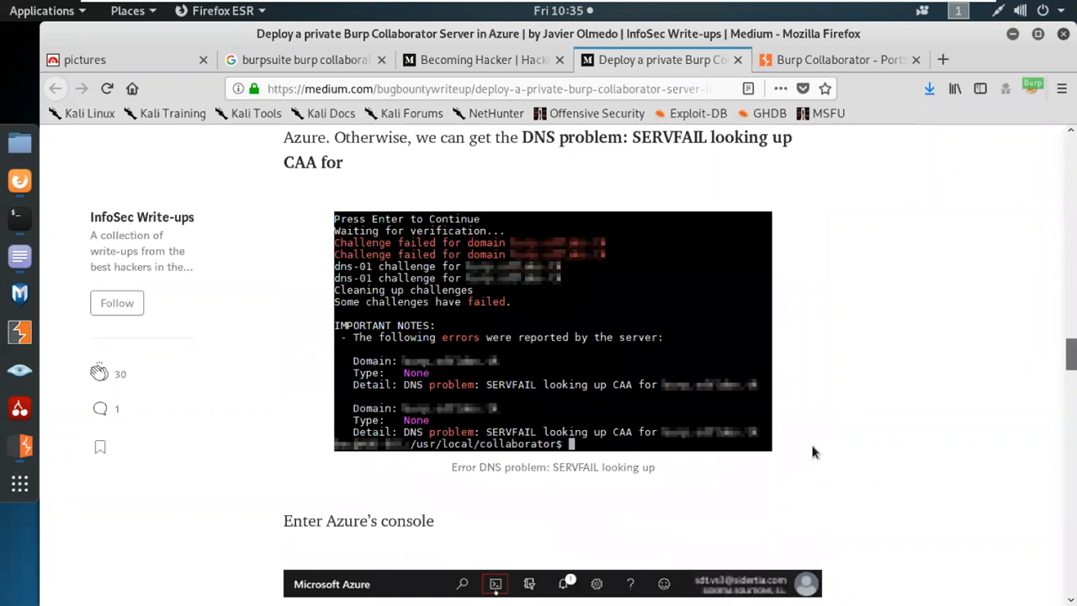
Continue past the Run Collaborator section to the enable-service and run-service steps.
{"action": "scroll", "coordinate": [812, 452], "scroll_direction": "down", "scroll_amount": 5}
{"action": "scroll", "coordinate": [811, 448], "scroll_direction": "down", "scroll_amount": 12}
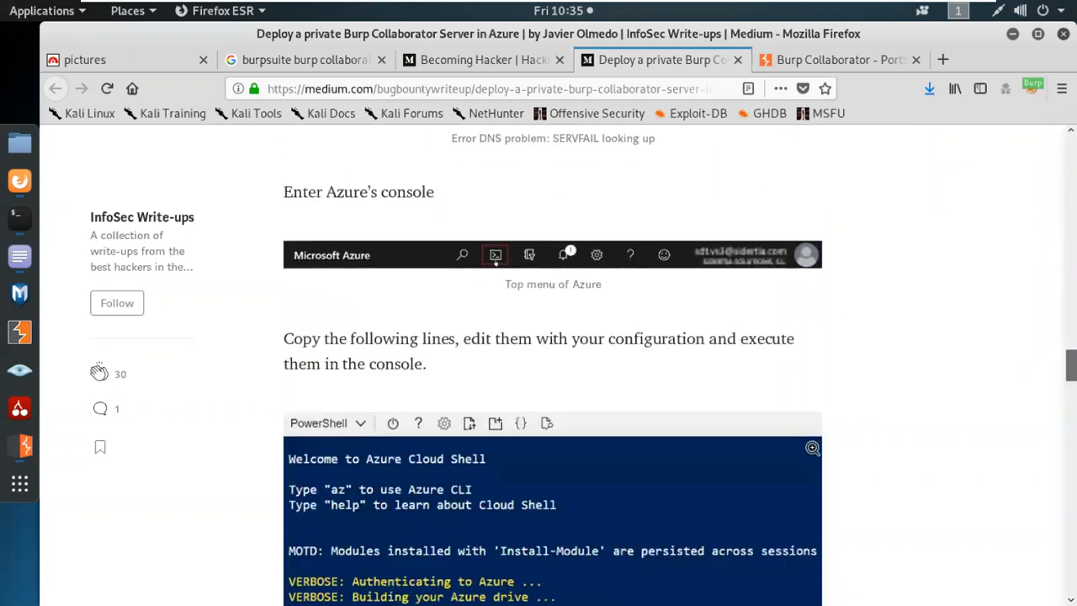
{"action": "scroll", "coordinate": [812, 452], "scroll_direction": "down", "scroll_amount": 15}
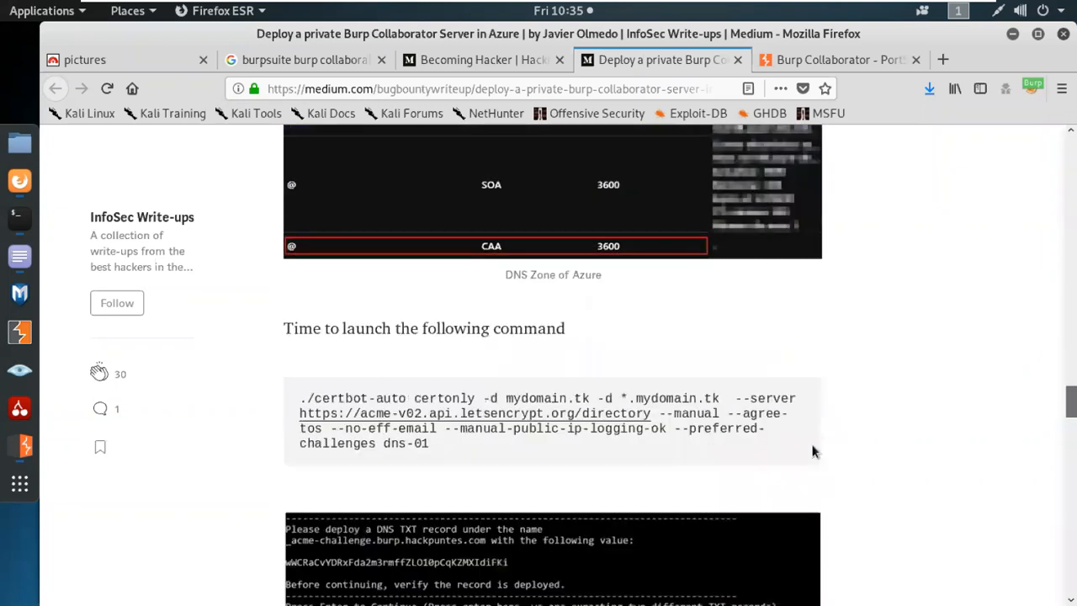
{"action": "scroll", "coordinate": [813, 448], "scroll_direction": "down", "scroll_amount": 6}
{"action": "scroll", "coordinate": [813, 449], "scroll_direction": "up", "scroll_amount": 2}
{"action": "scroll", "coordinate": [813, 449], "scroll_direction": "down", "scroll_amount": 8}
{"action": "scroll", "coordinate": [809, 461], "scroll_direction": "down", "scroll_amount": 5}
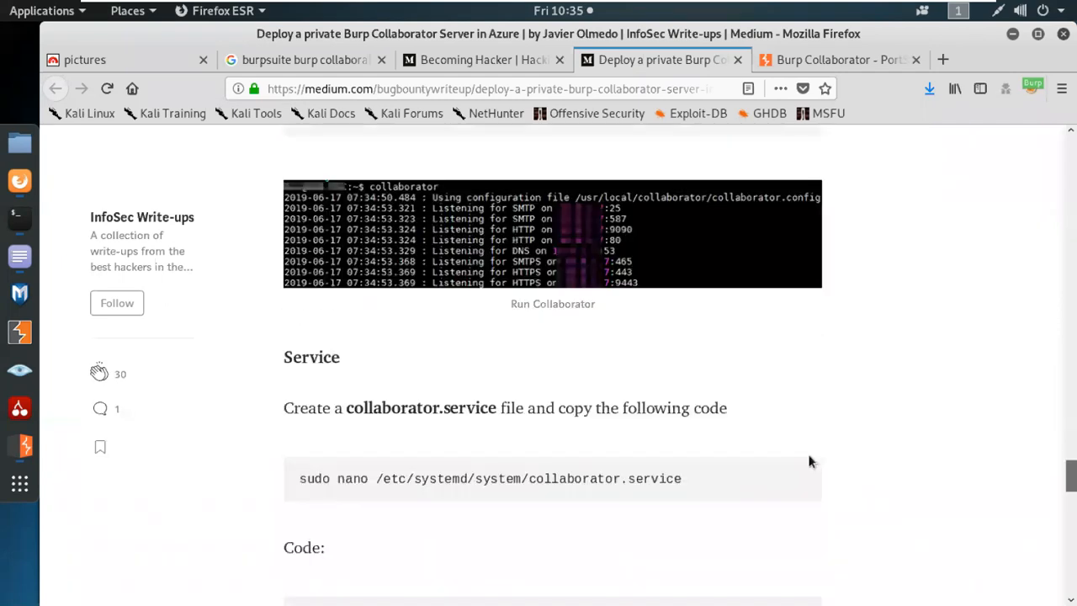
{"action": "scroll", "coordinate": [807, 455], "scroll_direction": "down", "scroll_amount": 13}
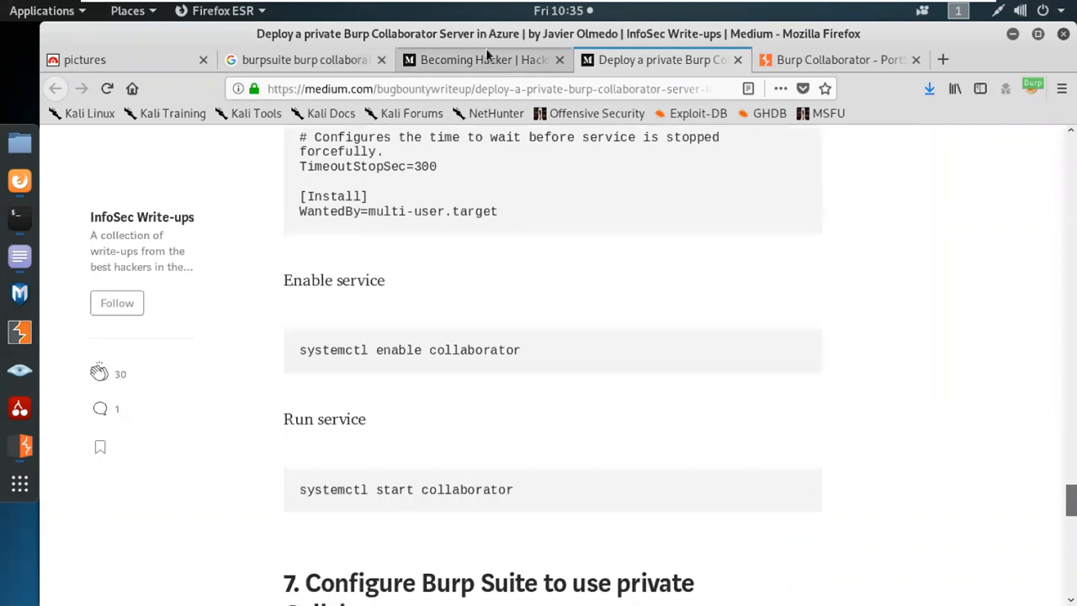
{"action": "left_click", "coordinate": [484, 60]}
Close the Becoming Hacker and Azure deployment tabs and open the out-of-band exploit result from the Google results.
{"action": "left_click", "coordinate": [557, 60]}
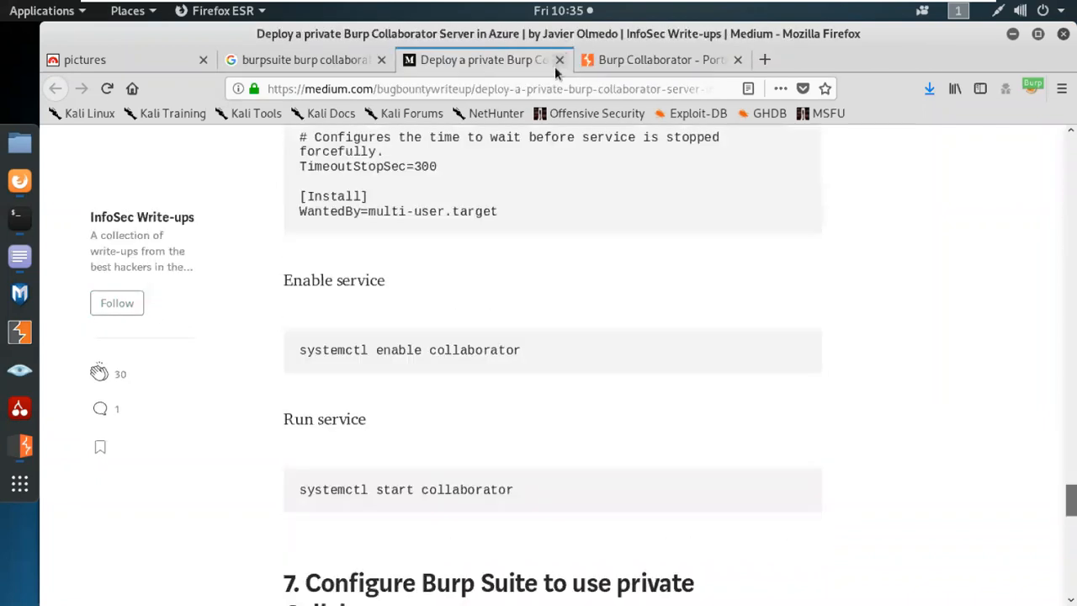
{"action": "left_click", "coordinate": [557, 60]}
{"action": "left_click", "coordinate": [271, 66]}
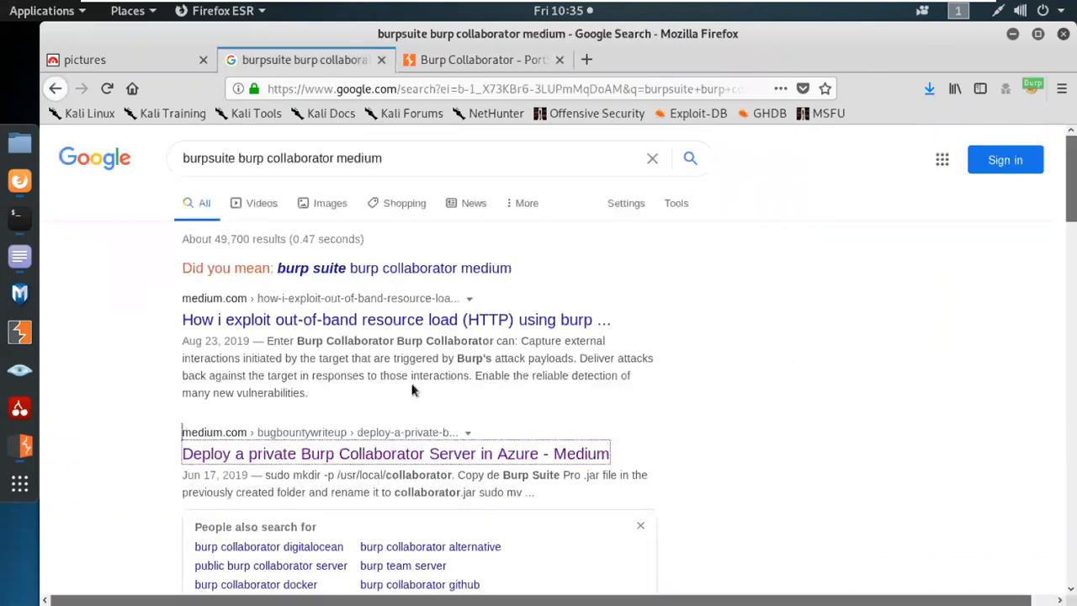
{"action": "middle_click", "coordinate": [447, 320]}
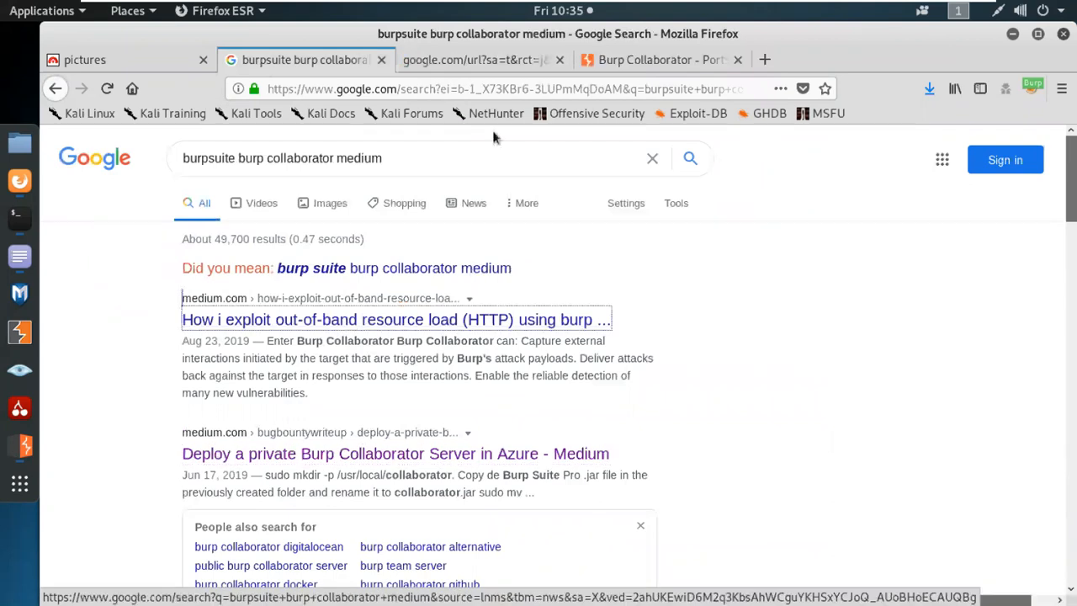
{"action": "left_click", "coordinate": [496, 63]}
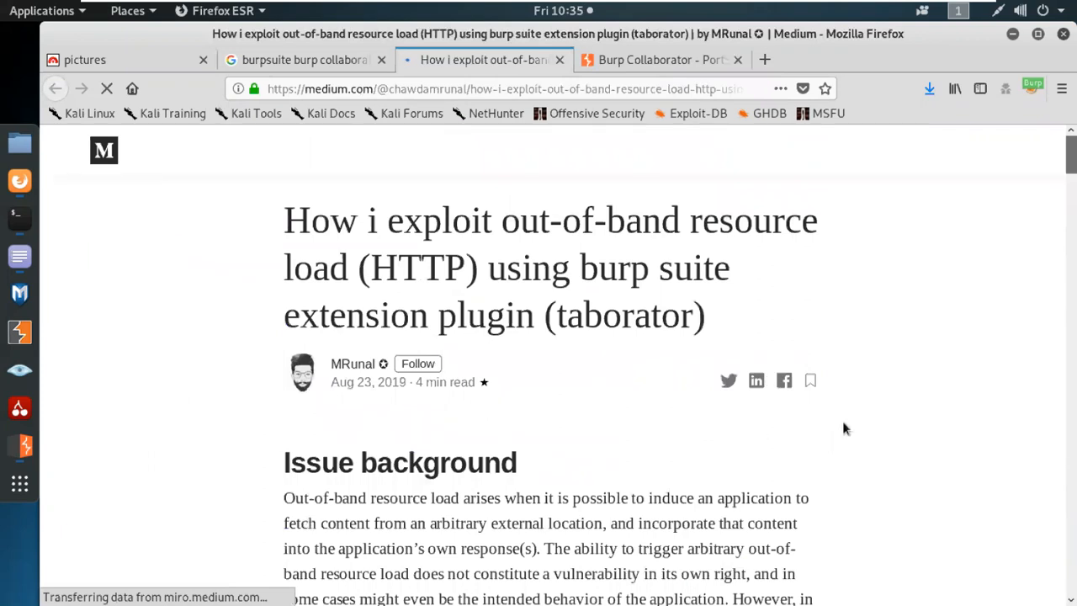
Read the out-of-band resource load article on the Taborator plugin down to Issue remediation.
{"action": "scroll", "coordinate": [843, 423], "scroll_direction": "down", "scroll_amount": 8}
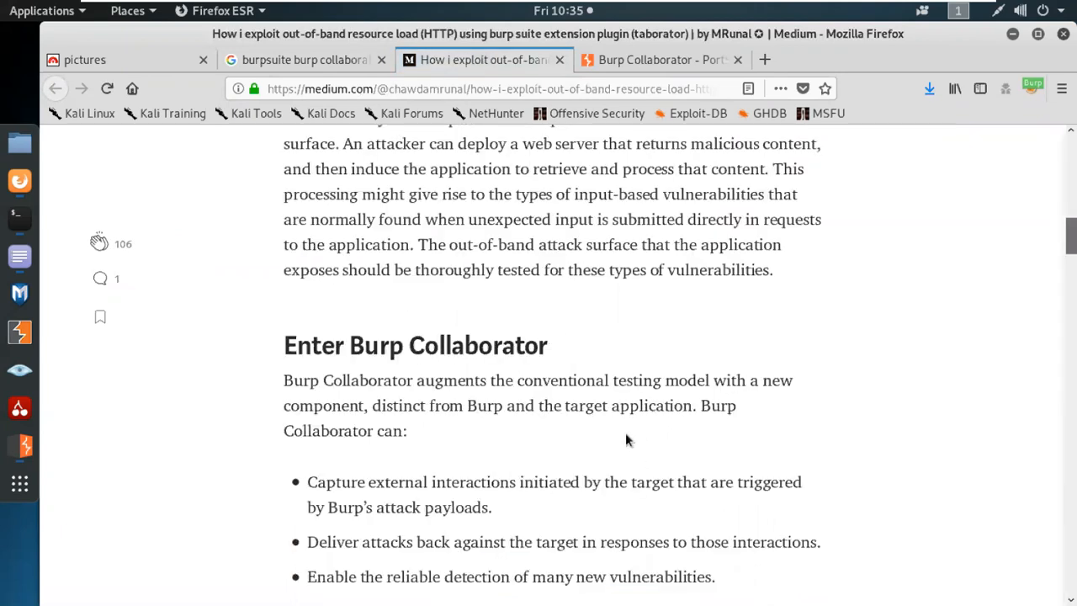
{"action": "scroll", "coordinate": [562, 433], "scroll_direction": "down", "scroll_amount": 2}
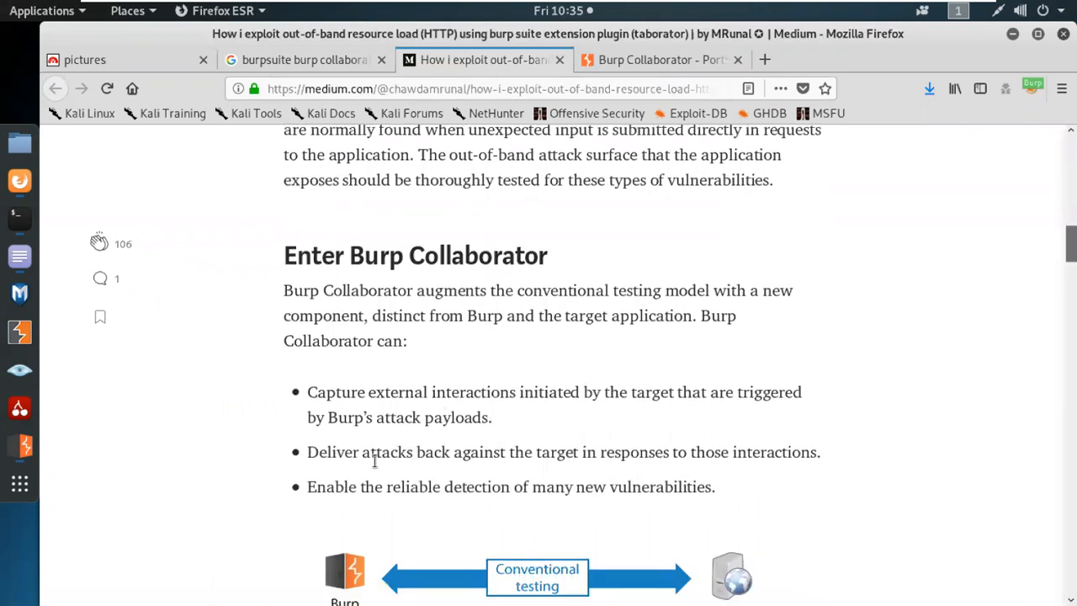
{"action": "scroll", "coordinate": [538, 476], "scroll_direction": "down", "scroll_amount": 3}
{"action": "scroll", "coordinate": [536, 476], "scroll_direction": "down", "scroll_amount": 5}
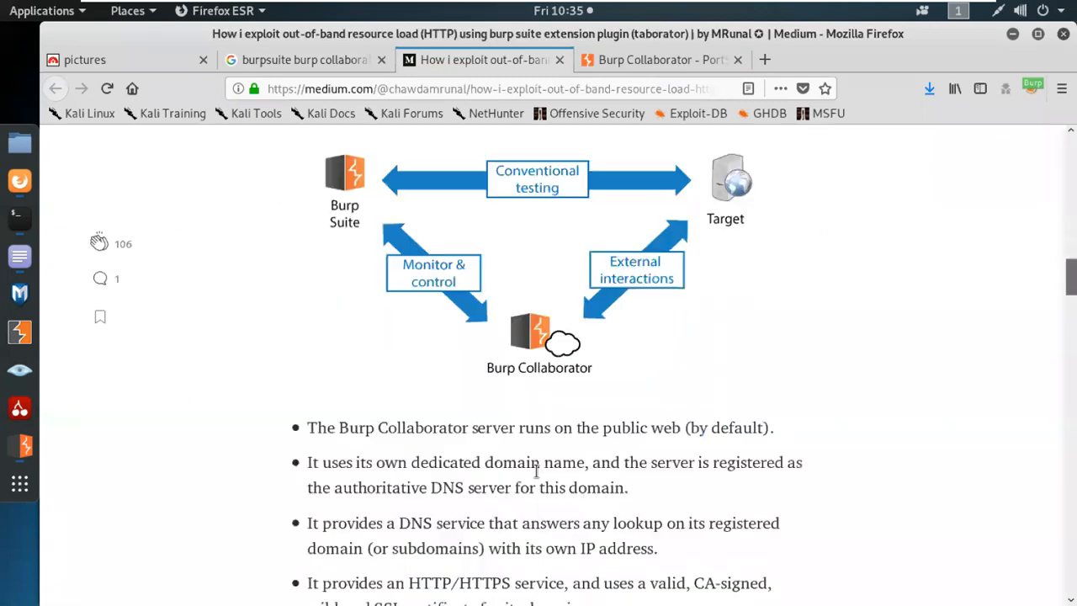
{"action": "scroll", "coordinate": [534, 480], "scroll_direction": "down", "scroll_amount": 7}
{"action": "scroll", "coordinate": [532, 484], "scroll_direction": "down", "scroll_amount": 6}
{"action": "scroll", "coordinate": [531, 479], "scroll_direction": "up", "scroll_amount": 2}
{"action": "scroll", "coordinate": [531, 477], "scroll_direction": "down", "scroll_amount": 10}
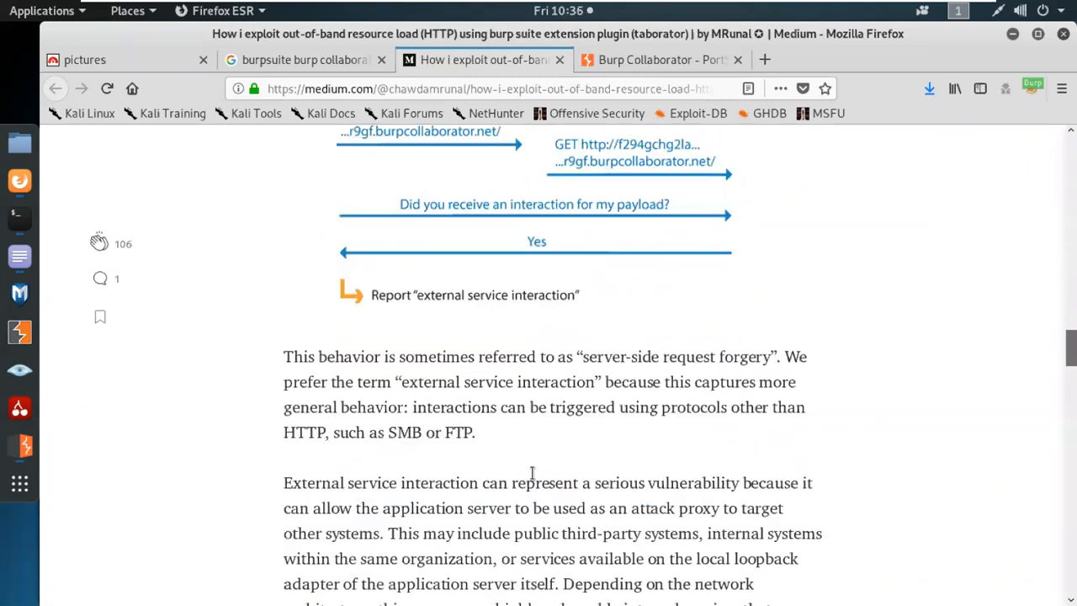
{"action": "scroll", "coordinate": [531, 472], "scroll_direction": "down", "scroll_amount": 7}
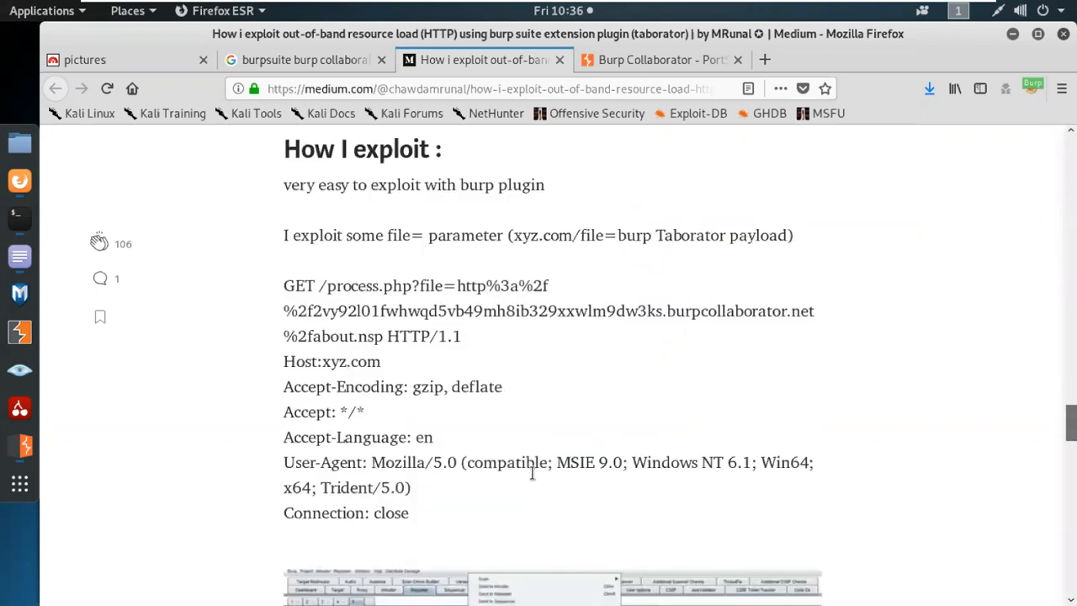
{"action": "scroll", "coordinate": [532, 473], "scroll_direction": "down", "scroll_amount": 3}
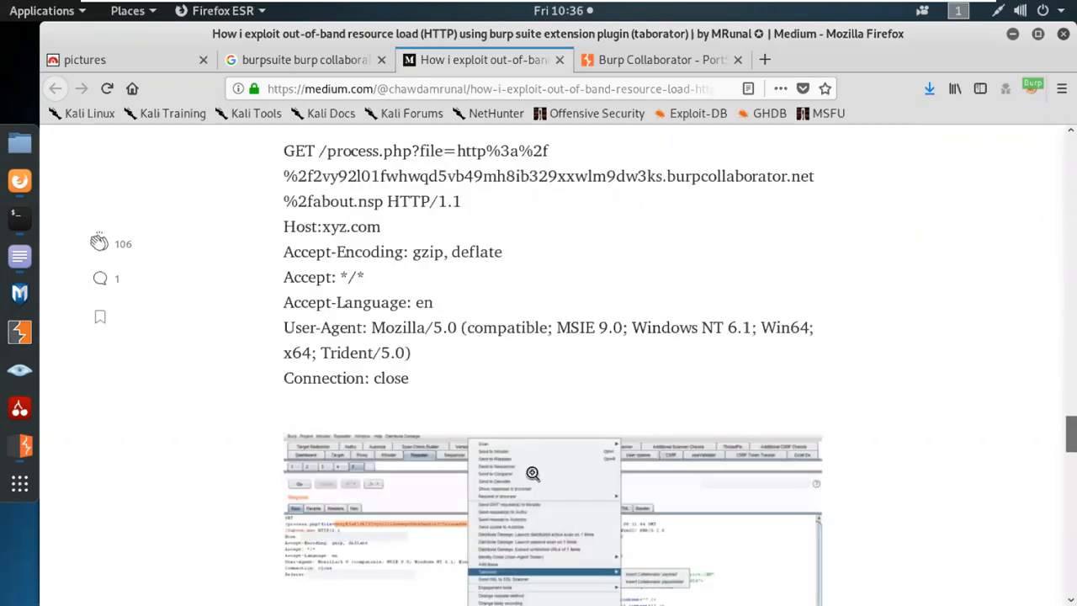
{"action": "scroll", "coordinate": [531, 472], "scroll_direction": "down", "scroll_amount": 8}
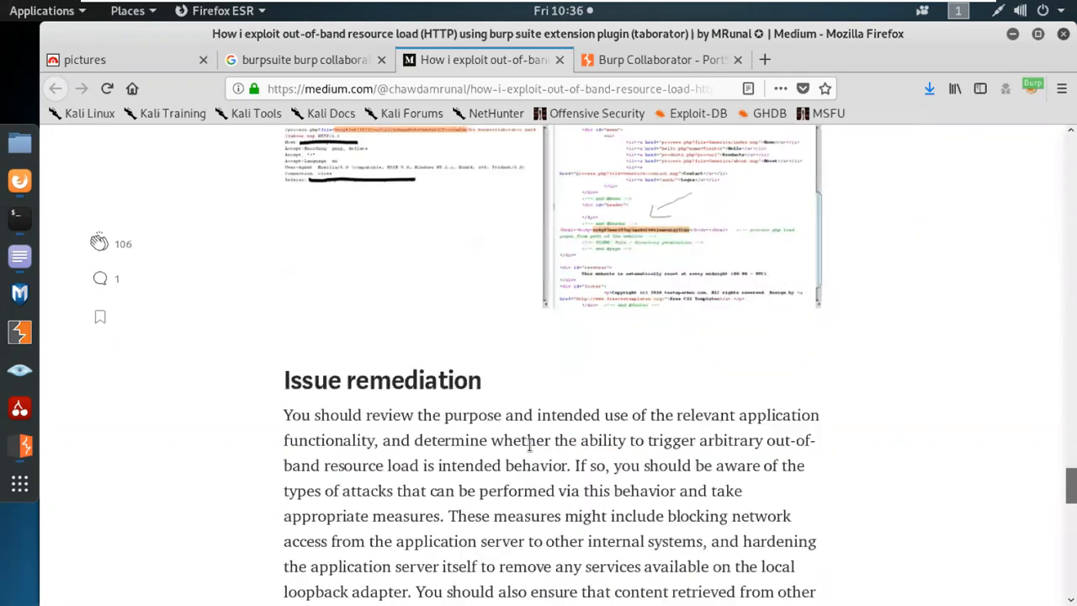
{"action": "scroll", "coordinate": [538, 471], "scroll_direction": "down", "scroll_amount": 8}
{"action": "scroll", "coordinate": [757, 458], "scroll_direction": "up", "scroll_amount": 8}
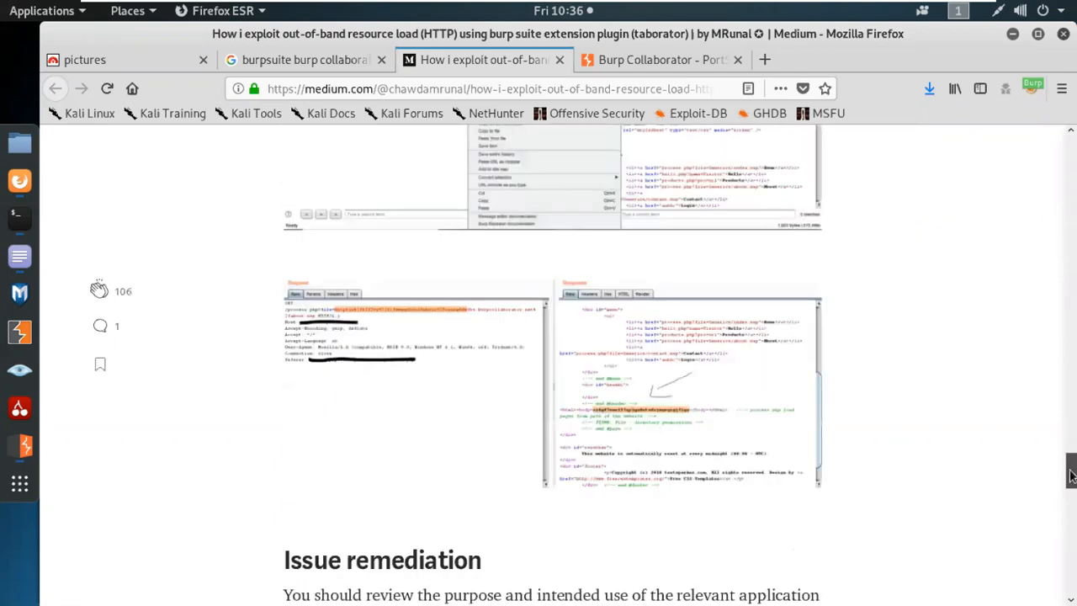
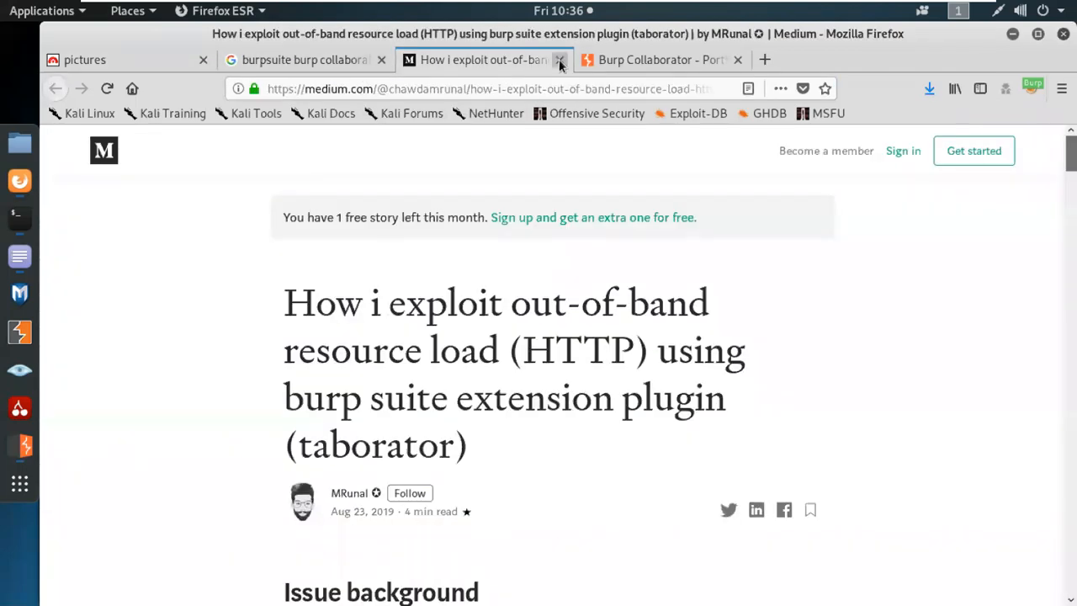
Close the Medium article tab and skim the PortSwigger Collaborator documentation.
{"action": "left_click", "coordinate": [559, 61]}
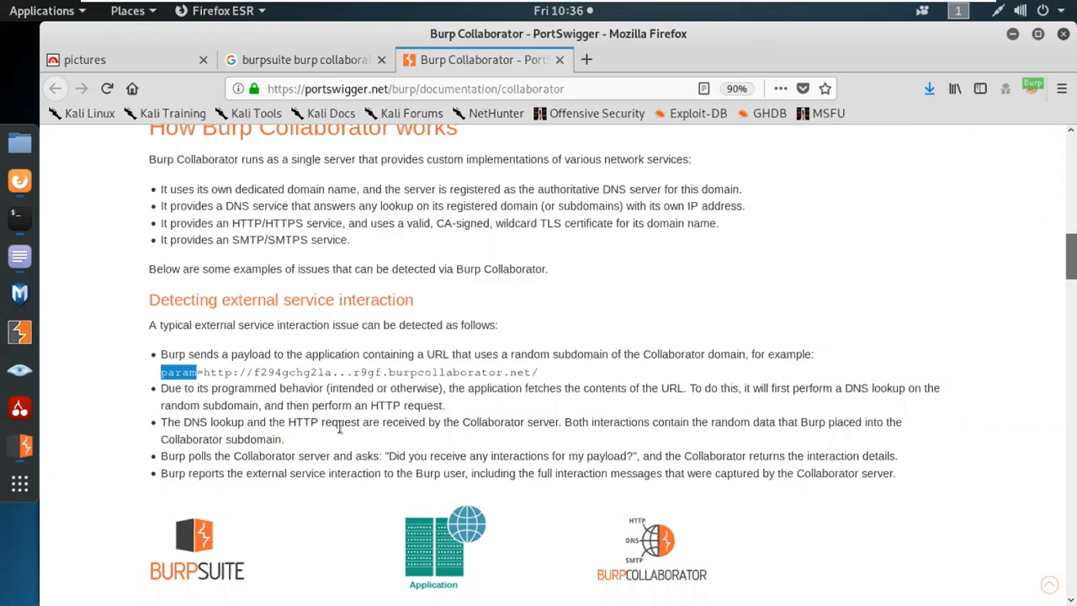
{"action": "scroll", "coordinate": [501, 437], "scroll_direction": "down", "scroll_amount": 1}
{"action": "scroll", "coordinate": [497, 443], "scroll_direction": "down", "scroll_amount": 6}
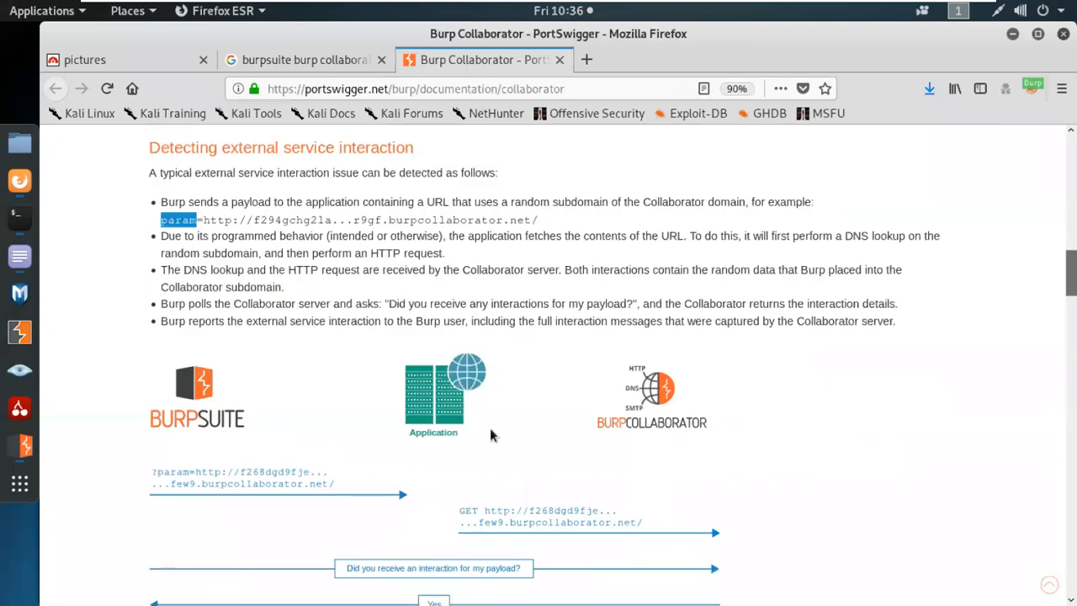
{"action": "scroll", "coordinate": [362, 436], "scroll_direction": "up", "scroll_amount": 2}
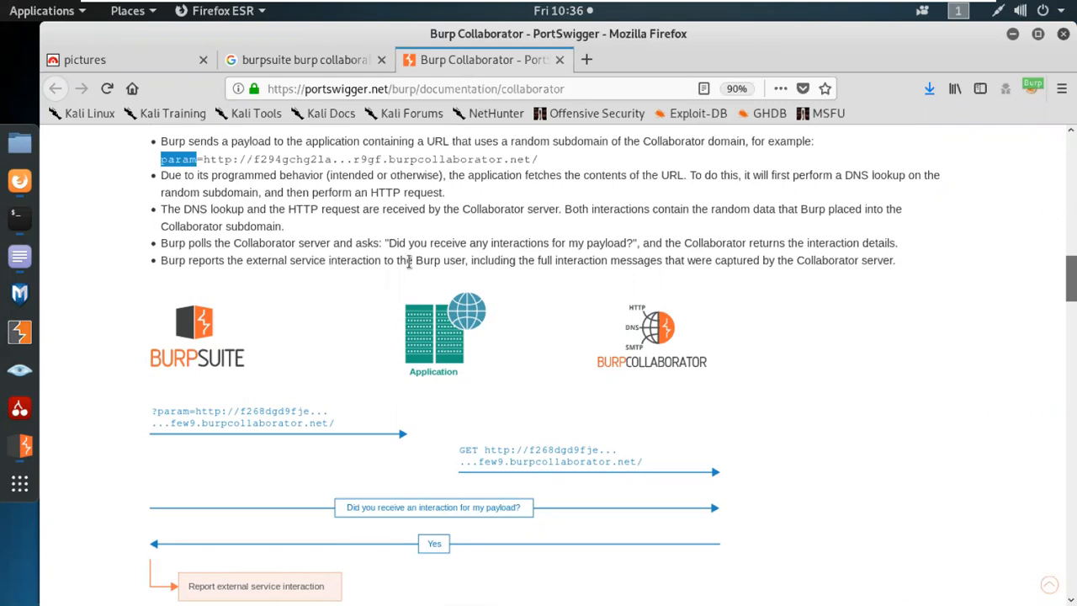
Read further down the docs, then bring back the Burp Collaborator client (1 payload, 60-second polling).
{"action": "scroll", "coordinate": [397, 572], "scroll_direction": "down", "scroll_amount": 15}
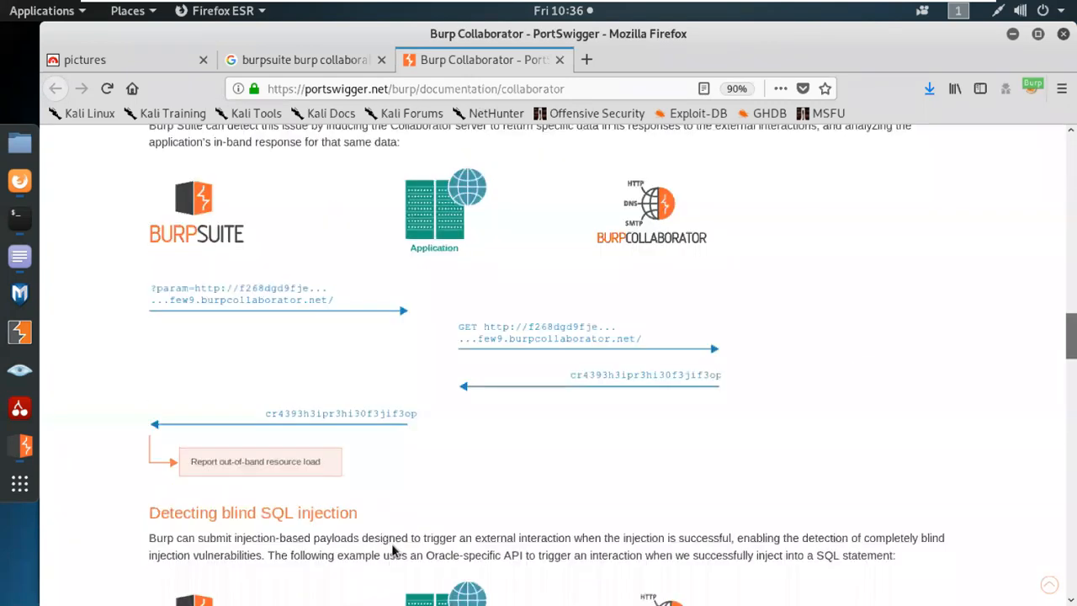
{"action": "scroll", "coordinate": [381, 546], "scroll_direction": "down", "scroll_amount": 20}
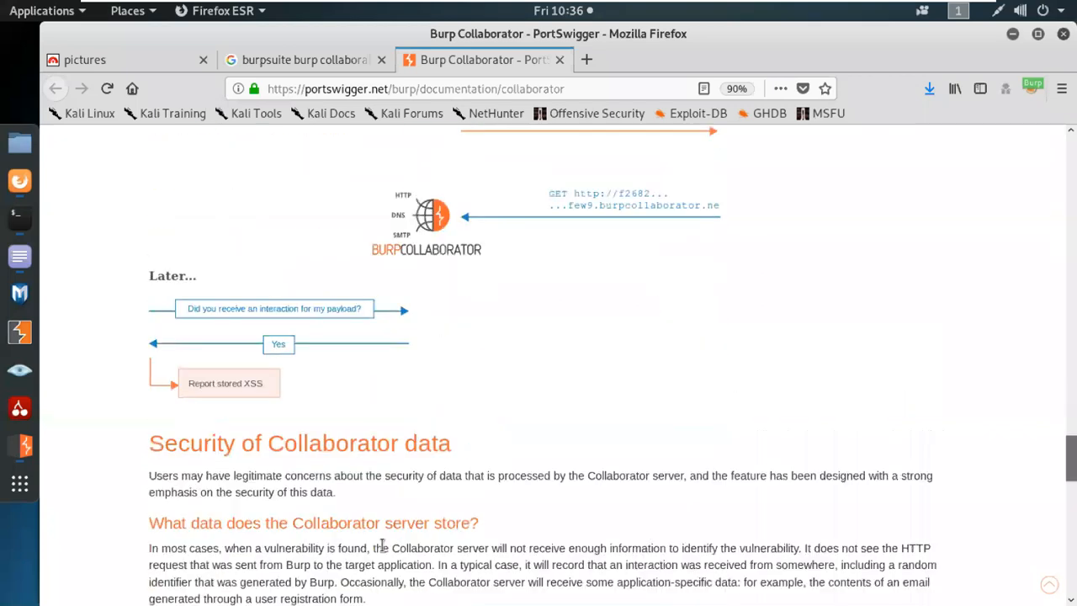
{"action": "scroll", "coordinate": [380, 546], "scroll_direction": "down", "scroll_amount": 5}
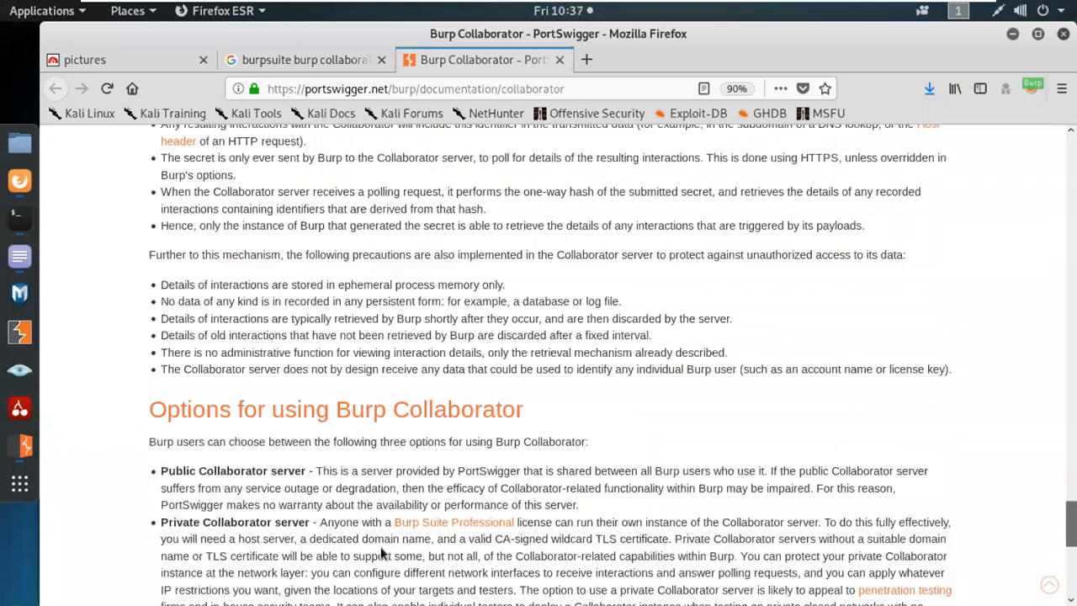
{"action": "key", "text": "alt+Tab"}
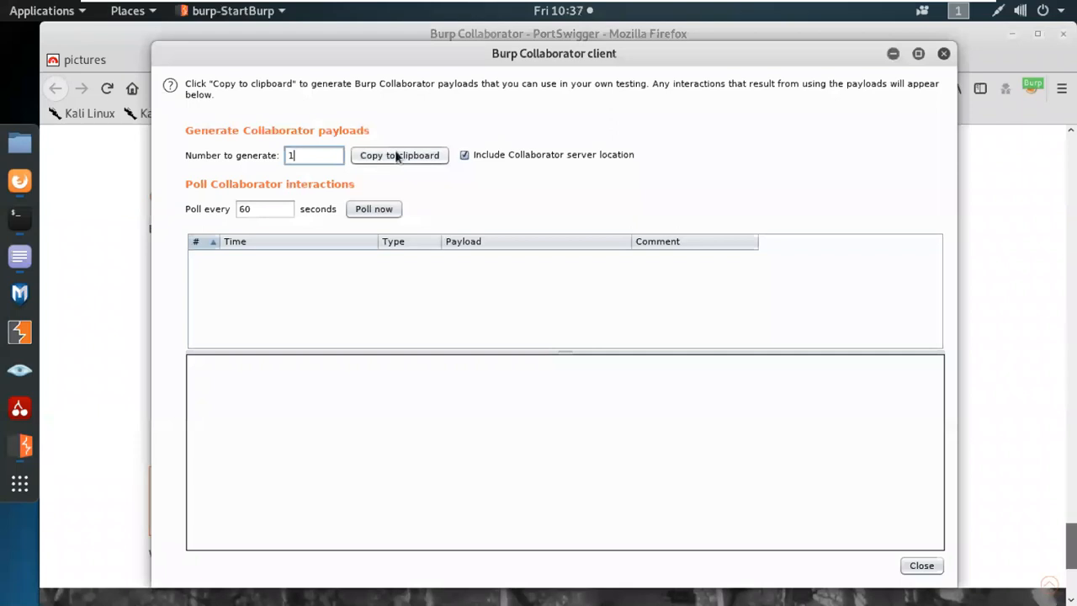
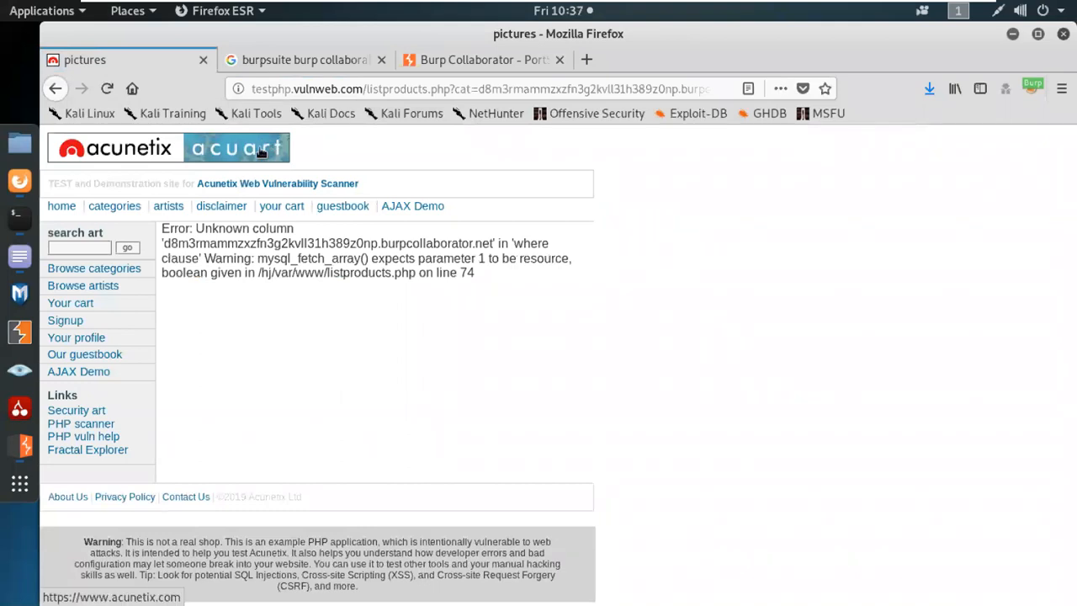
Bring the Burp Collaborator client to the front and poll it for interactions.
{"action": "left_click", "coordinate": [25, 446]}
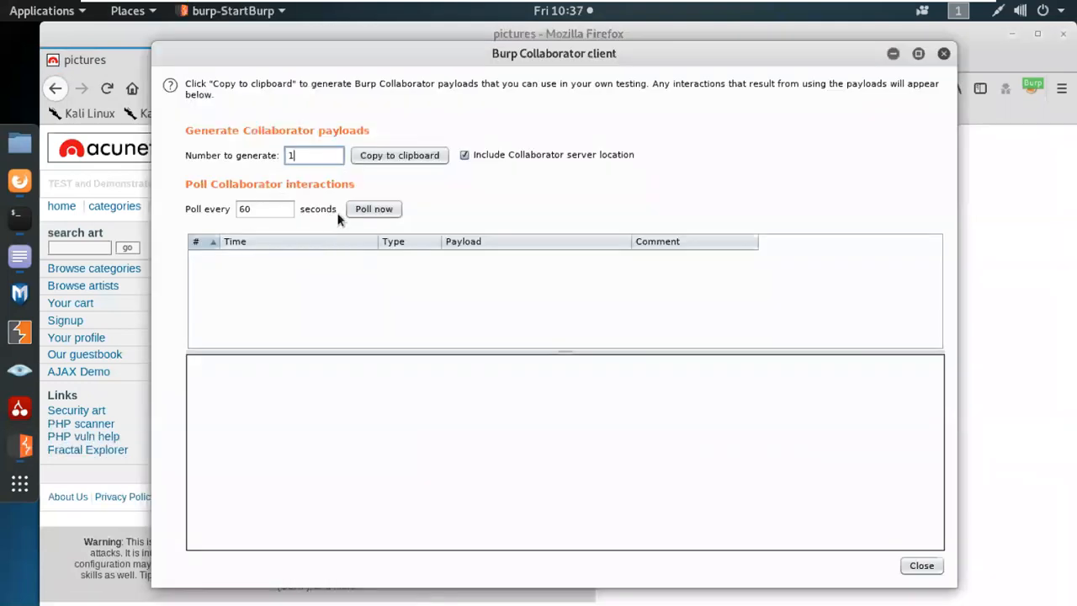
{"action": "left_click", "coordinate": [362, 210]}
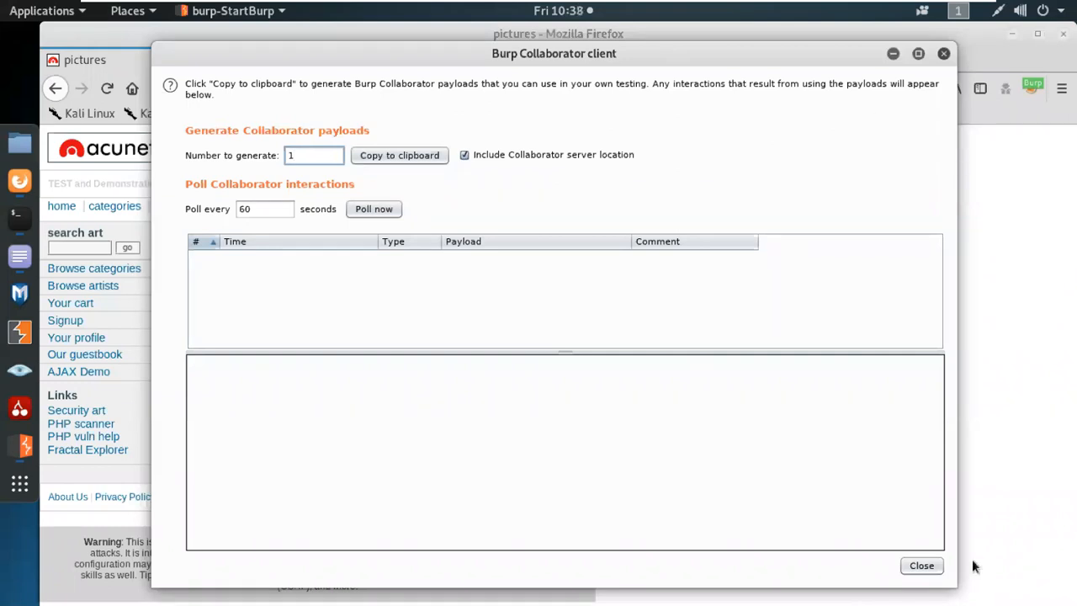
Close the Burp Collaborator client, confirming Yes, and minimize the Kali virtual machine.
{"action": "left_click", "coordinate": [923, 566]}
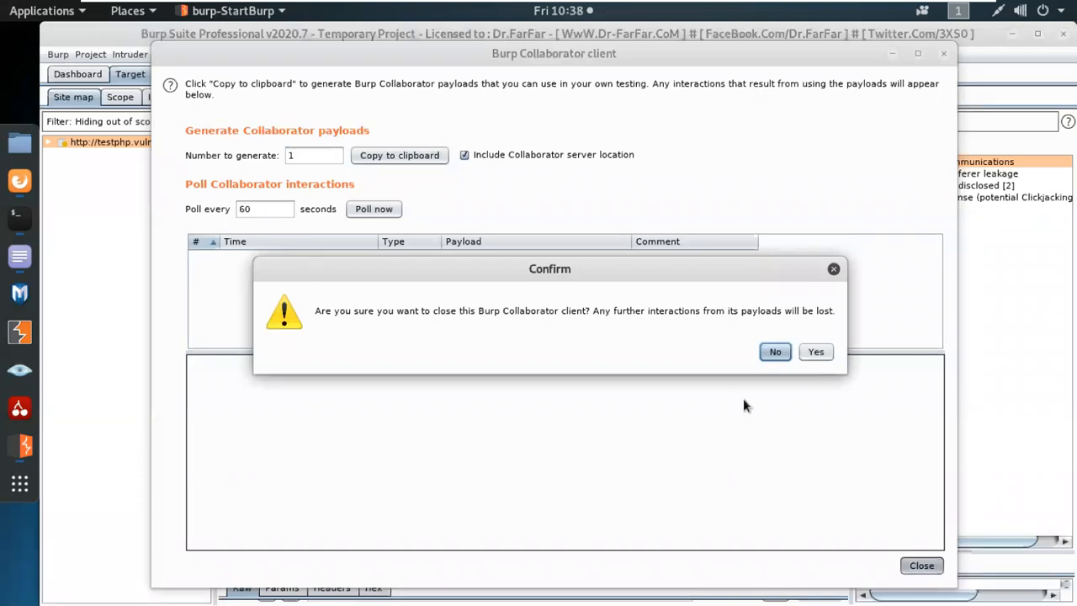
{"action": "left_click", "coordinate": [815, 352]}
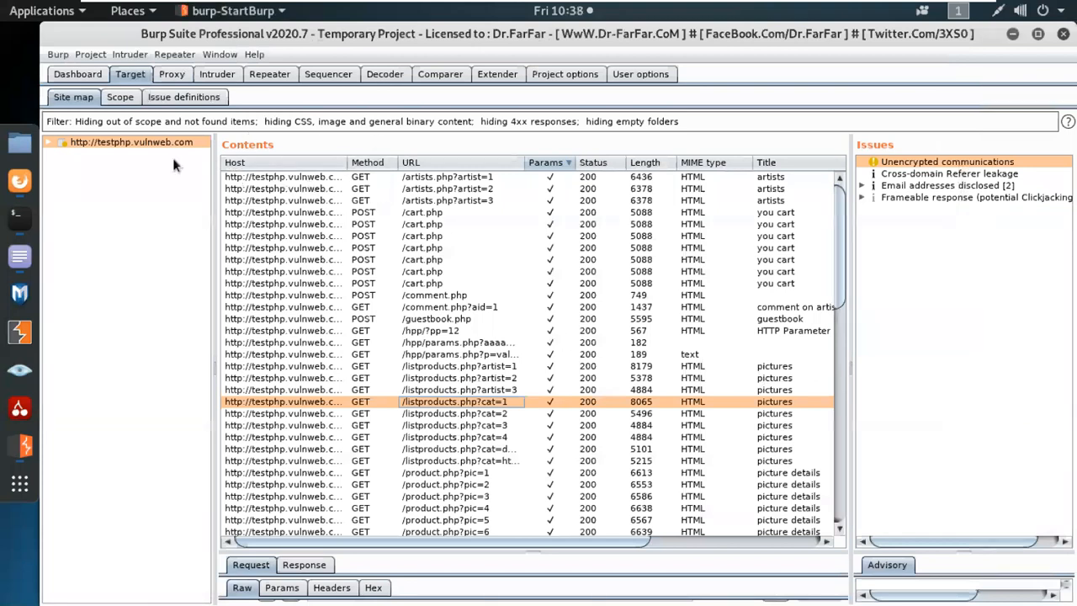
{"action": "mouse_move", "coordinate": [1019, 9]}
{"action": "left_click", "coordinate": [945, 9]}
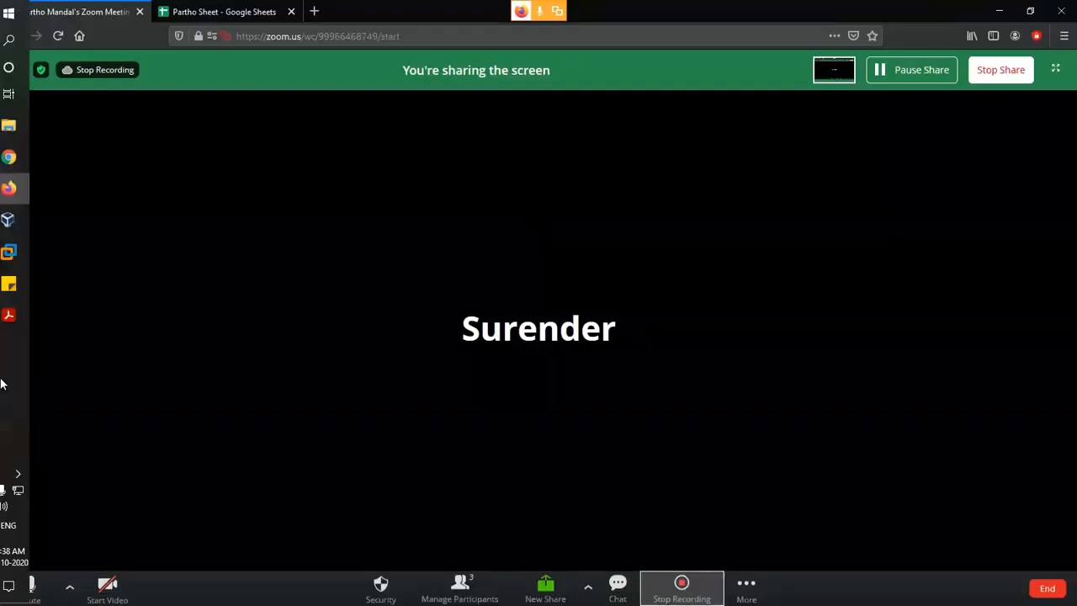
In the Burp Suite Cookbook, highlight the first paragraph of Chapter 2's Repeating with Repeater, then switch to the Handbook.
{"action": "mouse_move", "coordinate": [34, 318]}
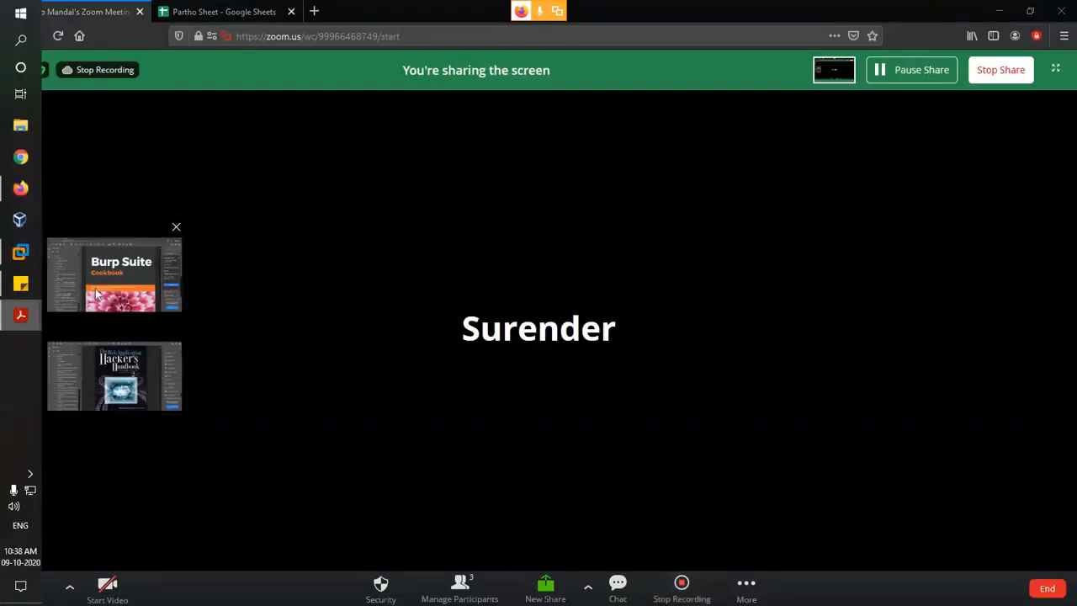
{"action": "left_click", "coordinate": [88, 292]}
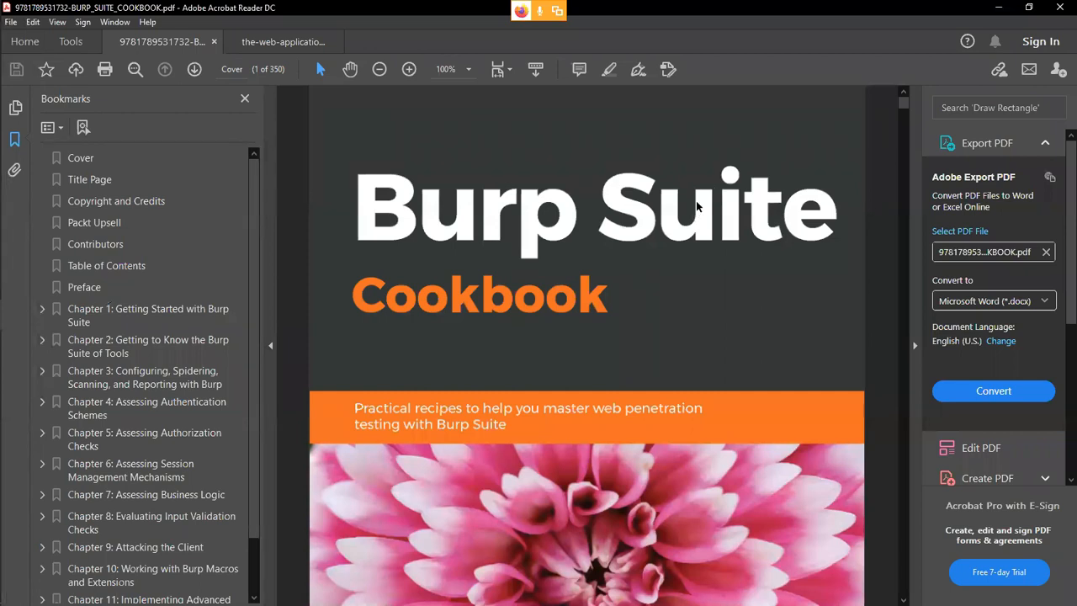
{"action": "left_click", "coordinate": [42, 370]}
{"action": "left_click", "coordinate": [42, 340]}
{"action": "scroll", "coordinate": [249, 357], "scroll_direction": "down", "scroll_amount": 1}
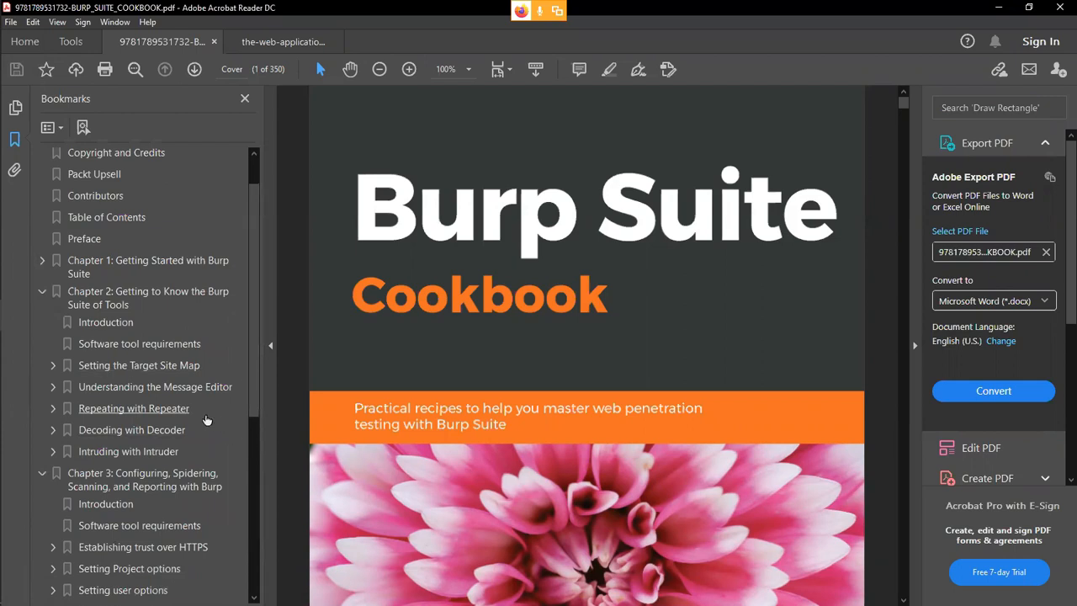
{"action": "left_click", "coordinate": [134, 409]}
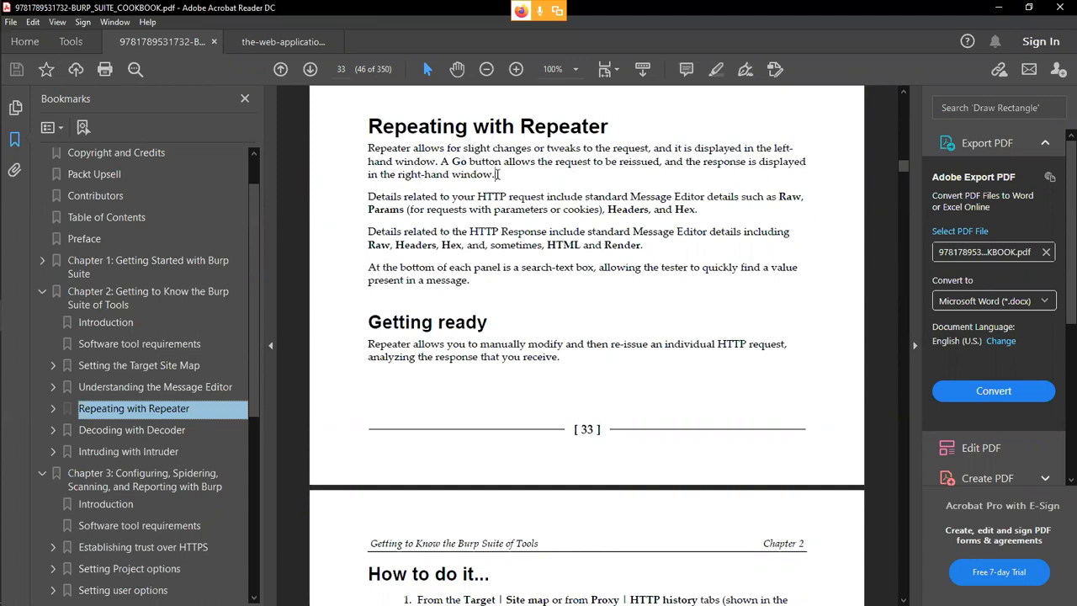
{"action": "left_click_drag", "start_coordinate": [496, 174], "coordinate": [386, 141]}
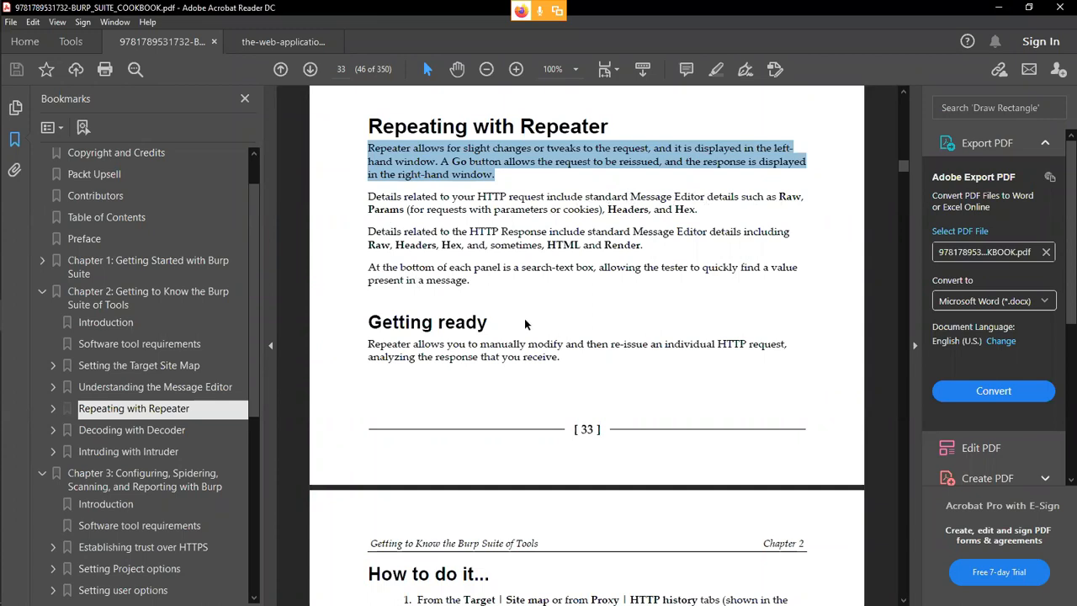
{"action": "left_click", "coordinate": [294, 41]}
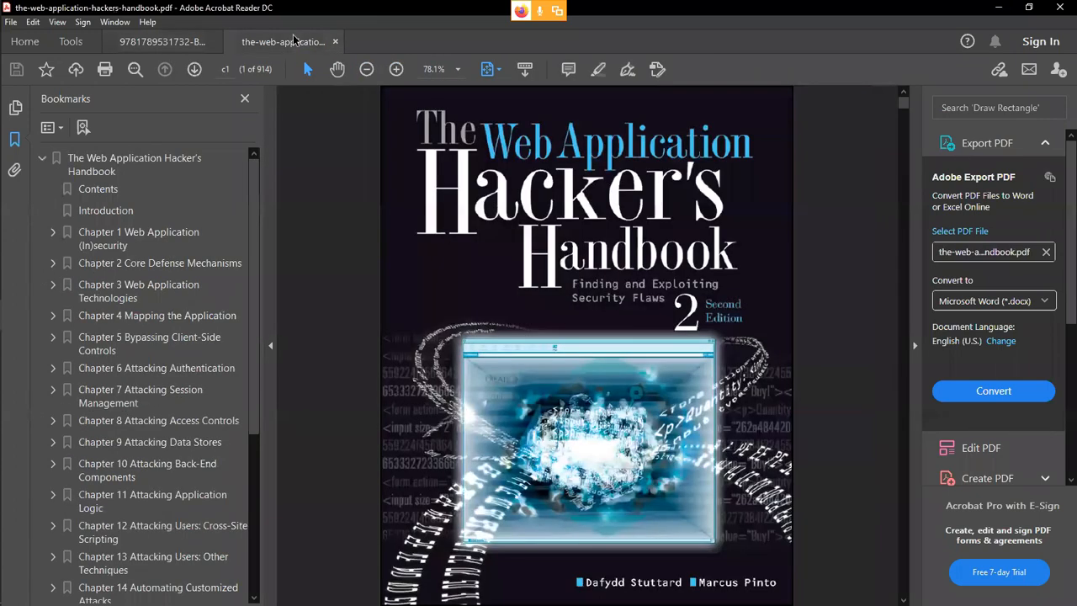
Go to the Handbook's Chapter 3 HTTP Requests section and zoom to 150%.
{"action": "left_click", "coordinate": [53, 285]}
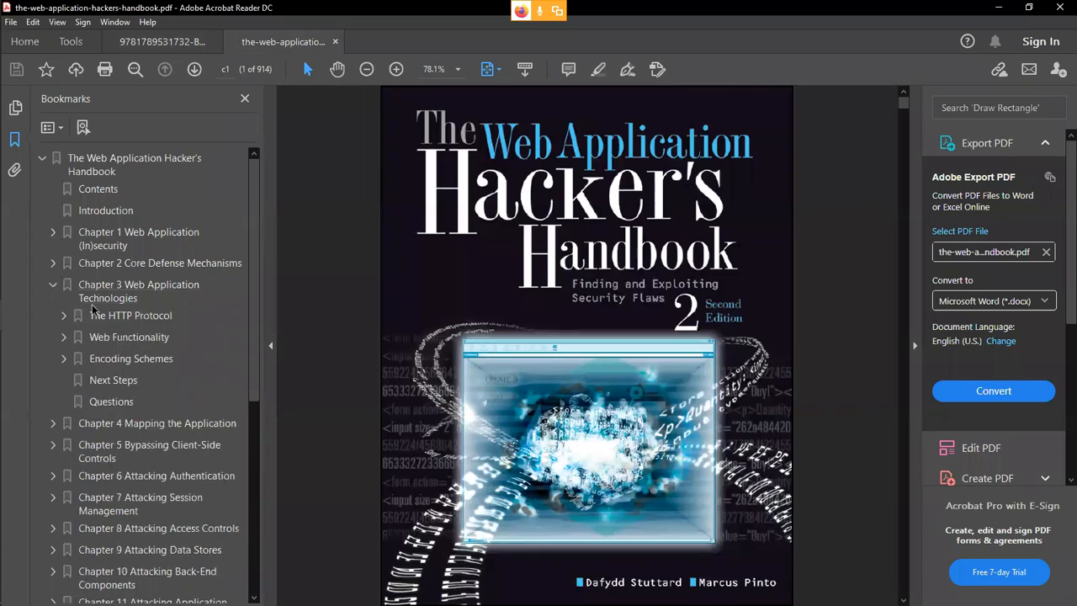
{"action": "left_click", "coordinate": [117, 315]}
{"action": "left_click", "coordinate": [64, 314]}
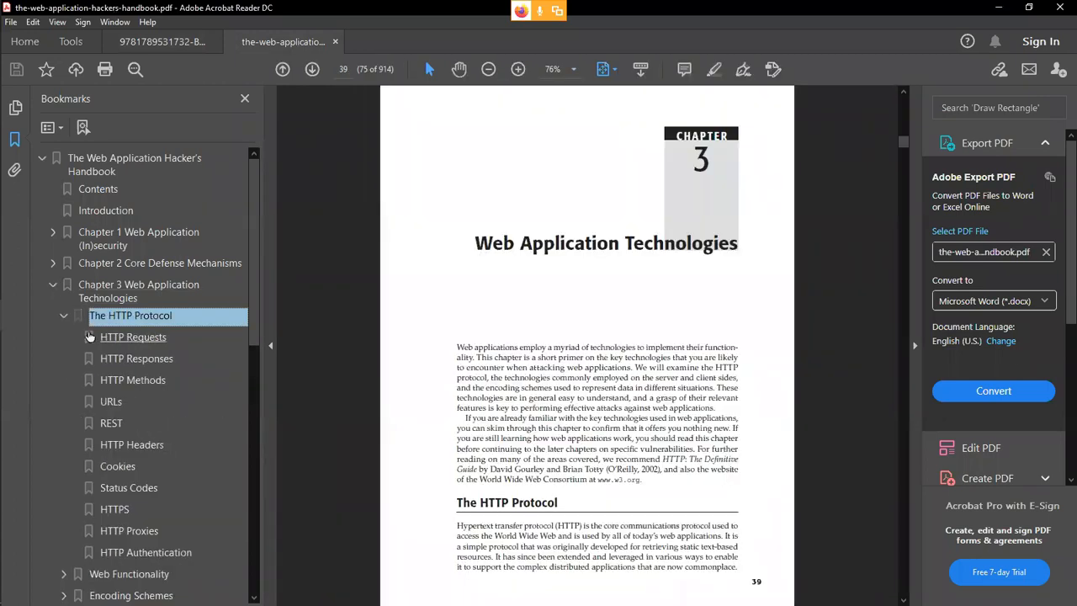
{"action": "left_click", "coordinate": [132, 340]}
{"action": "left_click", "coordinate": [571, 73]}
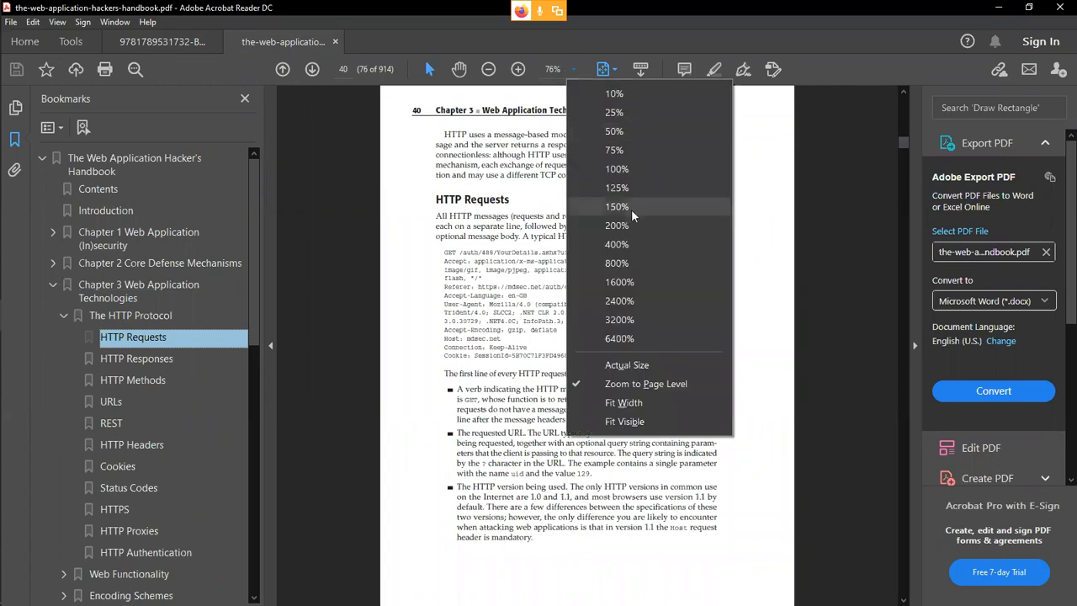
{"action": "left_click", "coordinate": [618, 207]}
{"action": "scroll", "coordinate": [733, 442], "scroll_direction": "down", "scroll_amount": 3}
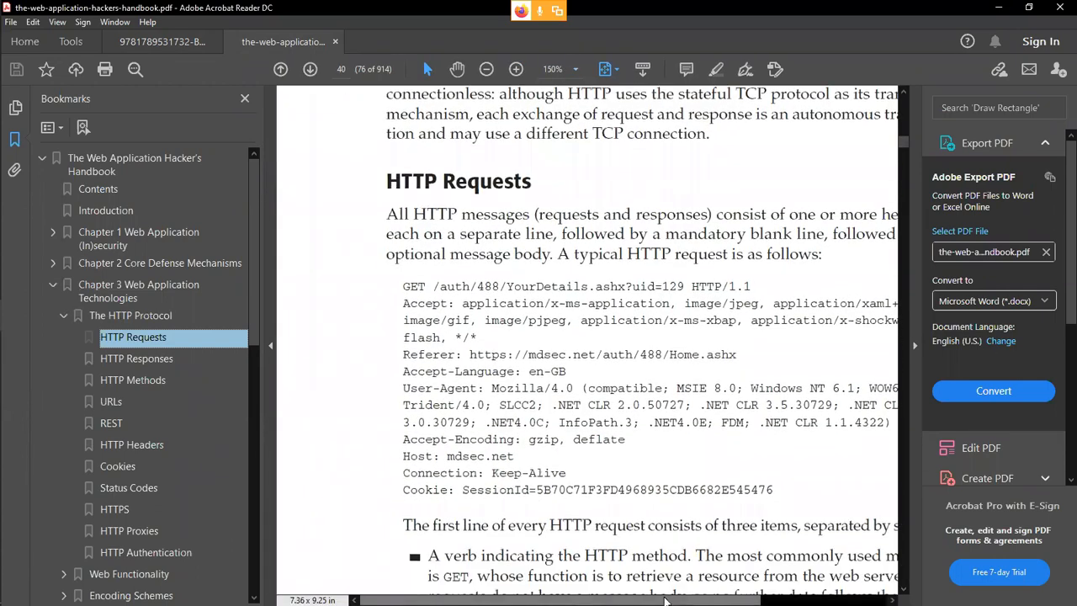
Highlight the Referer, User-Agent, Host and Connection: Keep-Alive headers, then return to the Kali VM.
{"action": "left_click_drag", "start_coordinate": [664, 599], "coordinate": [709, 583]}
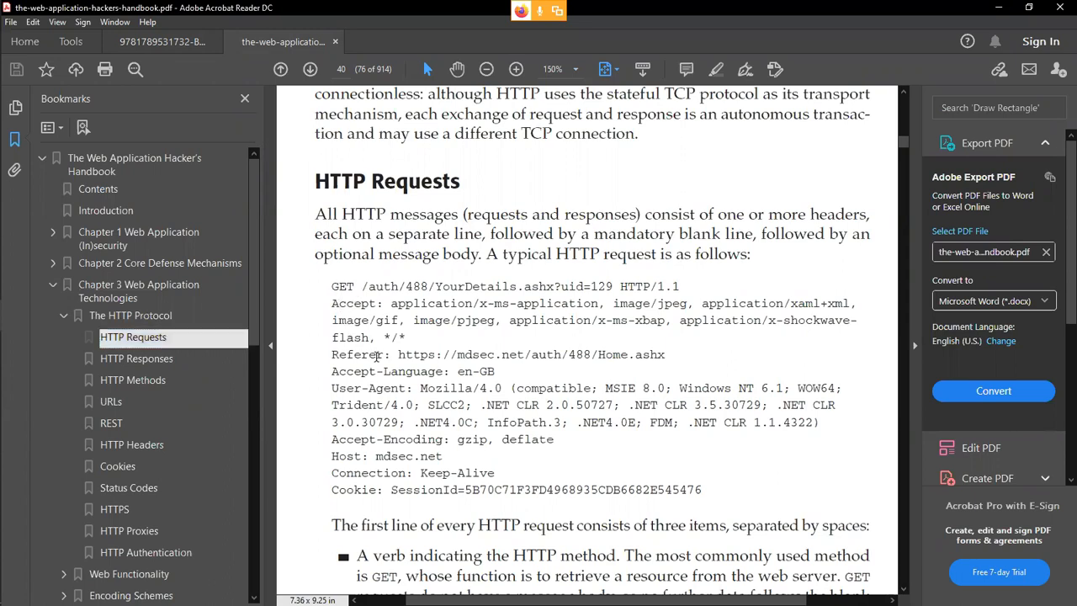
{"action": "double_click", "coordinate": [351, 354]}
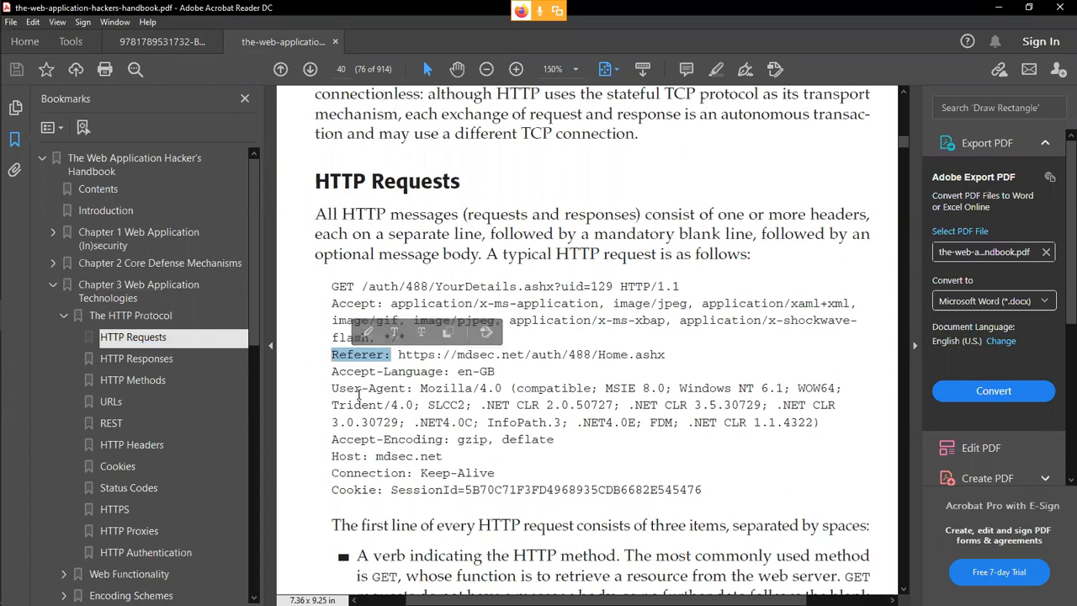
{"action": "double_click", "coordinate": [345, 388]}
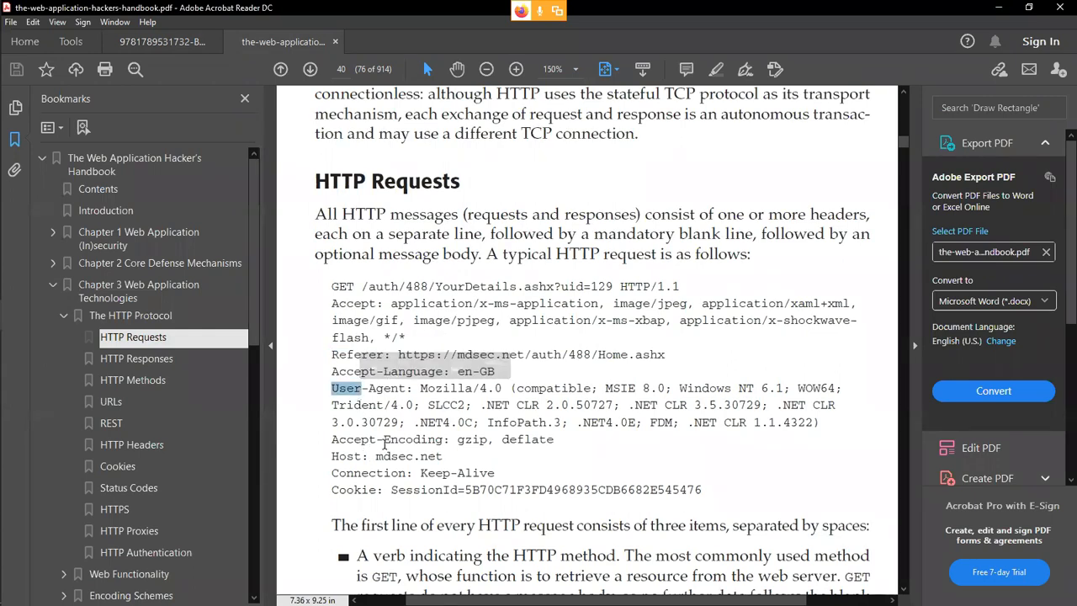
{"action": "double_click", "coordinate": [350, 456]}
{"action": "triple_click", "coordinate": [380, 473]}
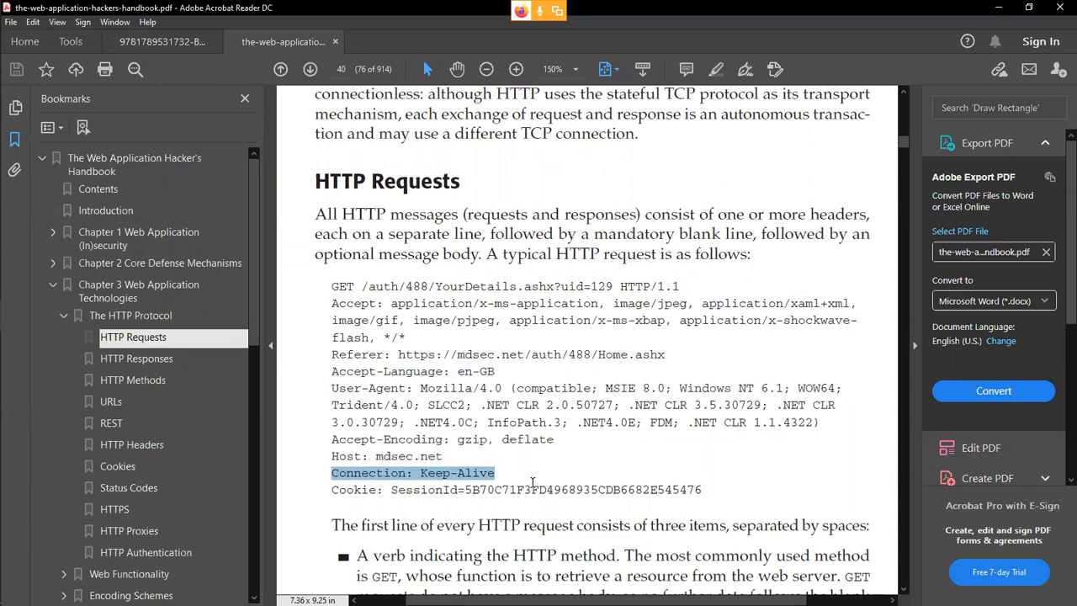
{"action": "mouse_move", "coordinate": [2, 299]}
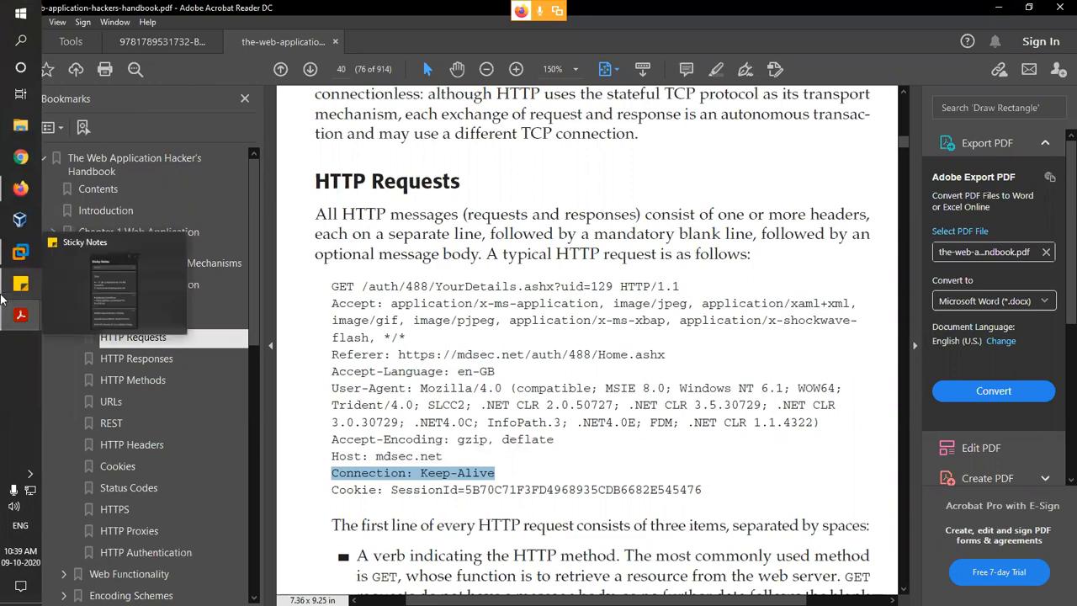
{"action": "mouse_move", "coordinate": [17, 251]}
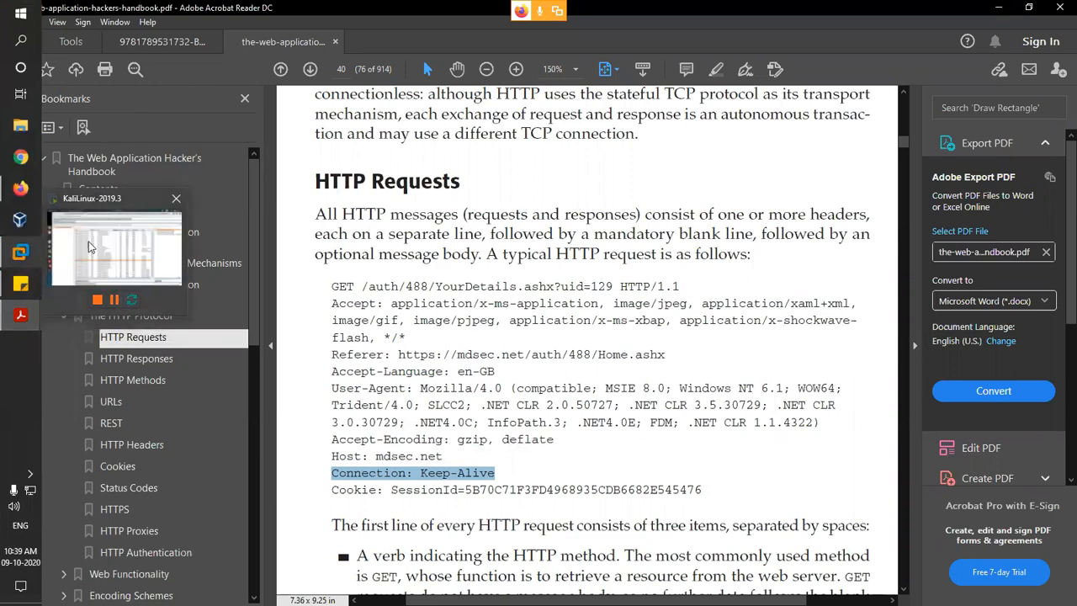
{"action": "left_click", "coordinate": [88, 244]}
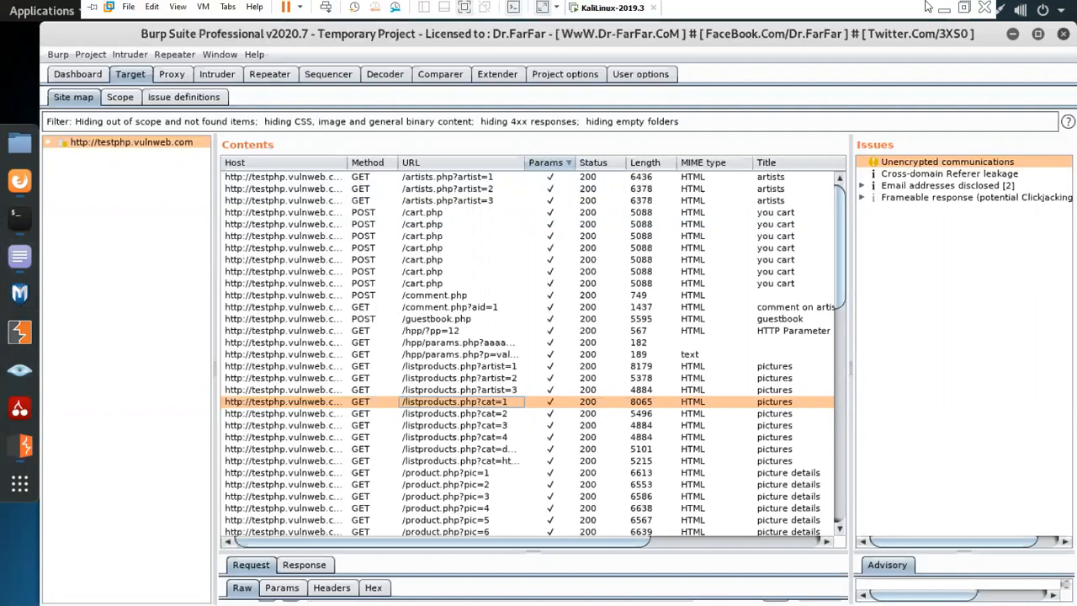
Read through the Cookbook's Repeating with Repeater pages, then return to the Burp Suite VM.
{"action": "left_click", "coordinate": [942, 9]}
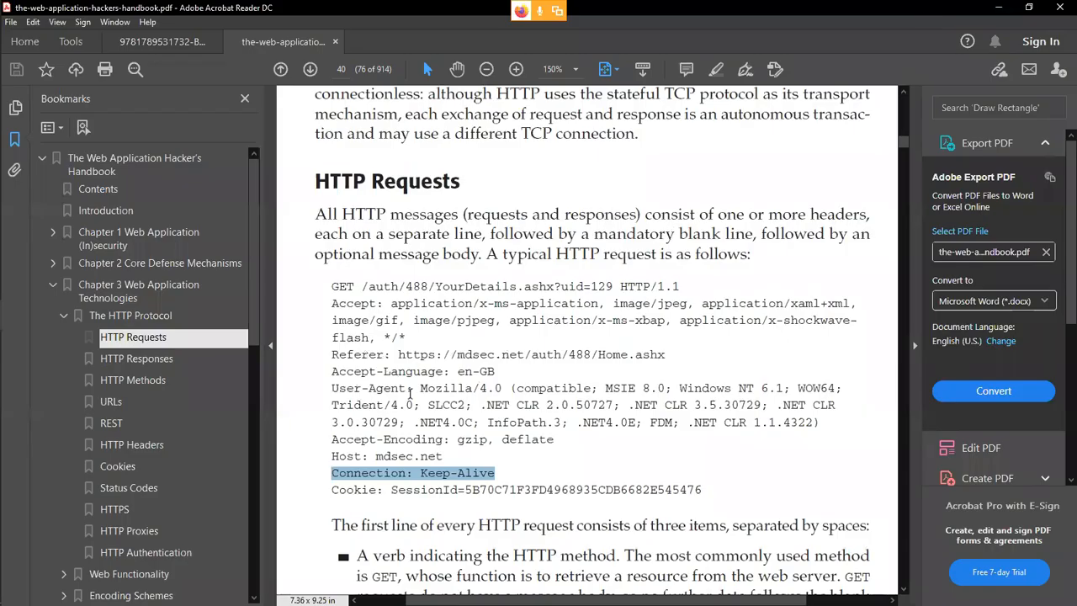
{"action": "left_click", "coordinate": [163, 41]}
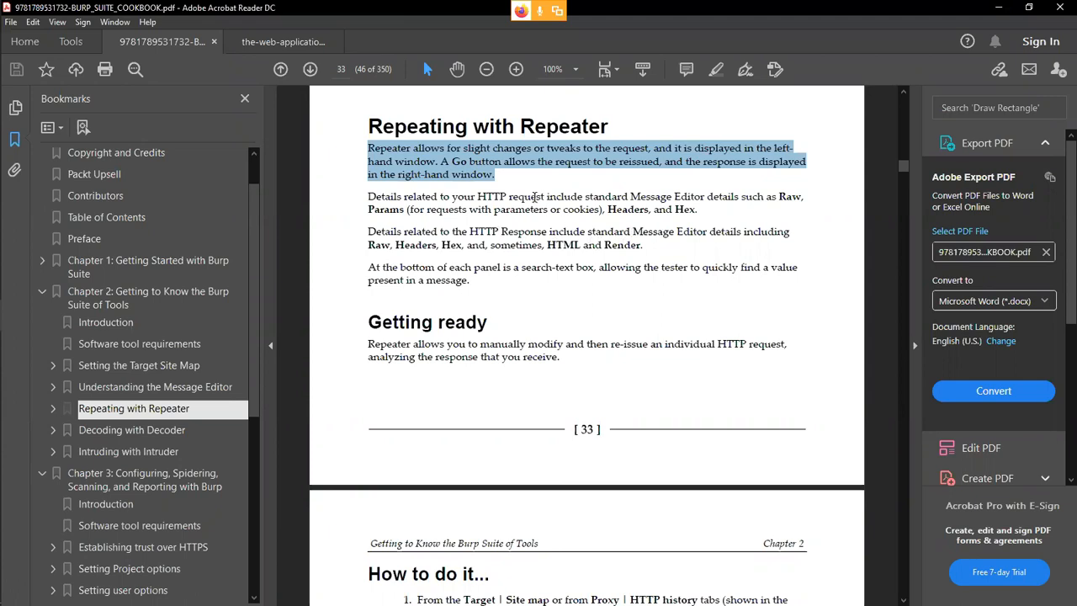
{"action": "scroll", "coordinate": [593, 380], "scroll_direction": "down", "scroll_amount": 10}
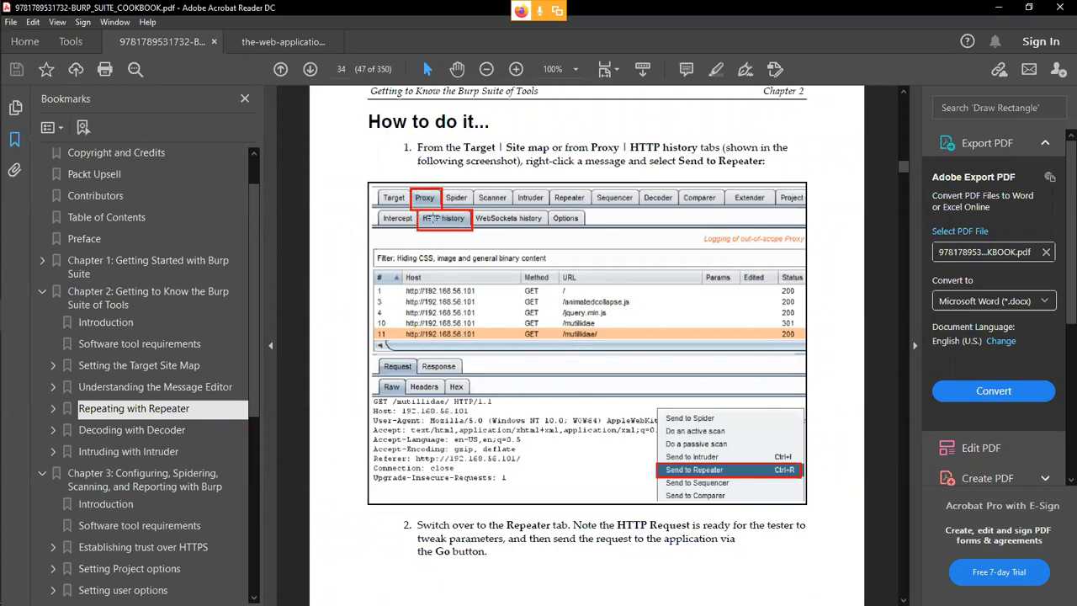
{"action": "scroll", "coordinate": [686, 488], "scroll_direction": "down", "scroll_amount": 3}
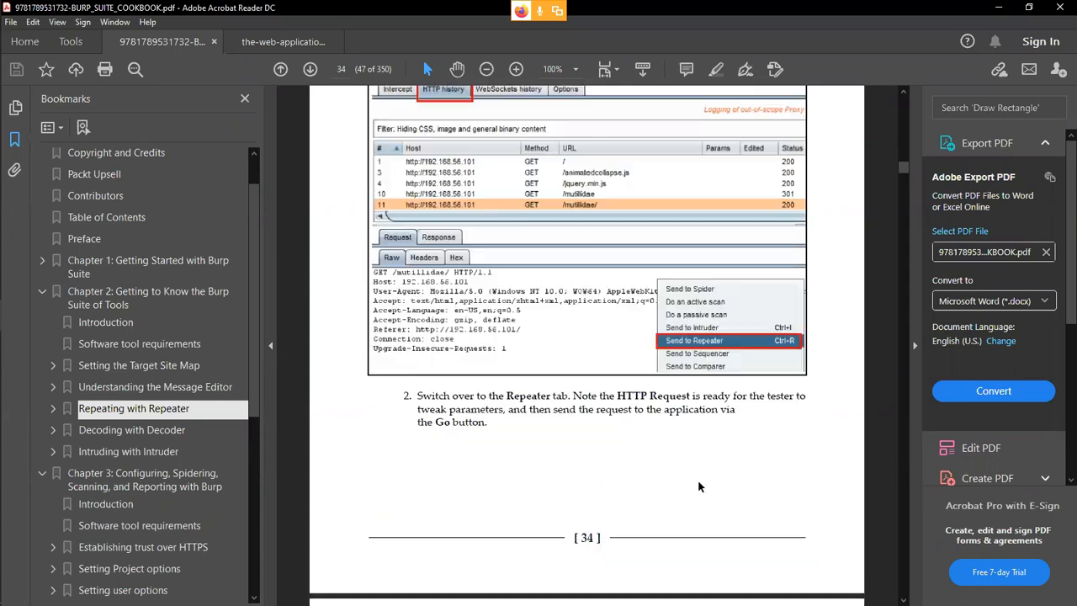
{"action": "scroll", "coordinate": [689, 487], "scroll_direction": "down", "scroll_amount": 7}
{"action": "scroll", "coordinate": [690, 488], "scroll_direction": "down", "scroll_amount": 6}
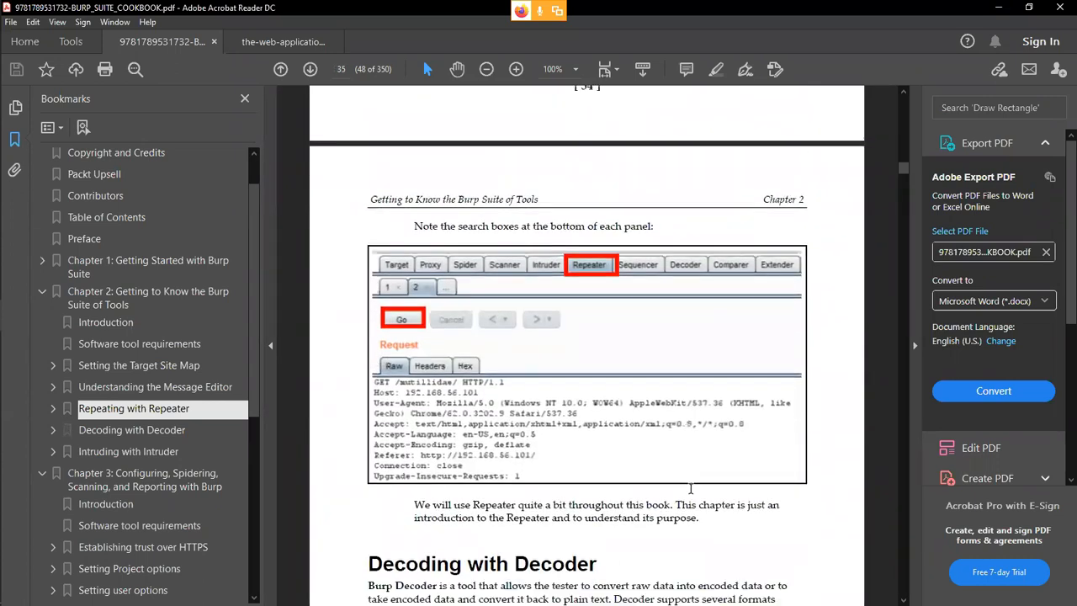
{"action": "scroll", "coordinate": [691, 494], "scroll_direction": "up", "scroll_amount": 2}
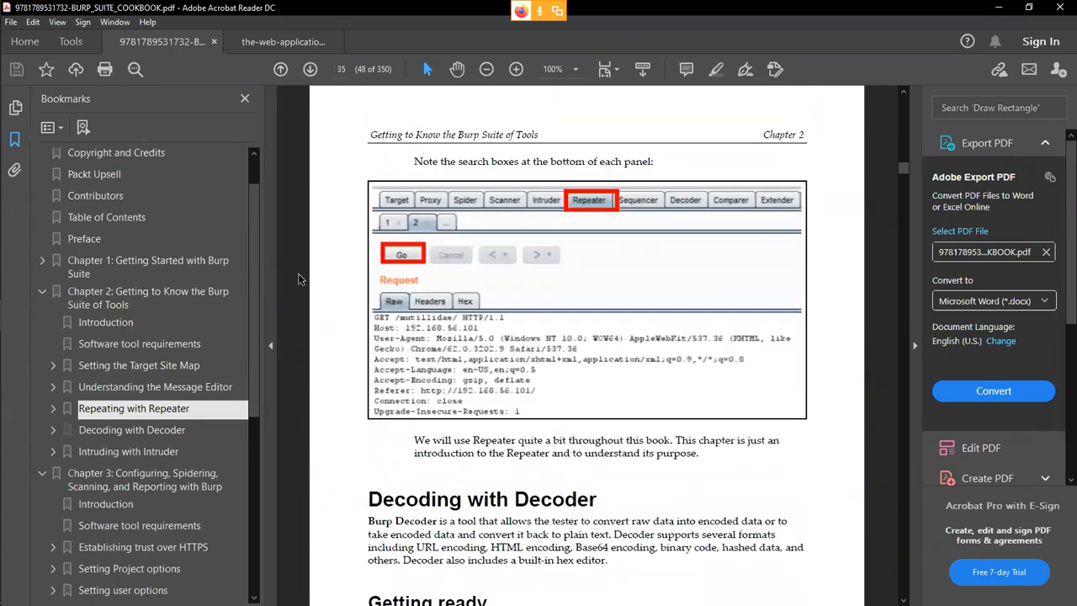
{"action": "mouse_move", "coordinate": [10, 259]}
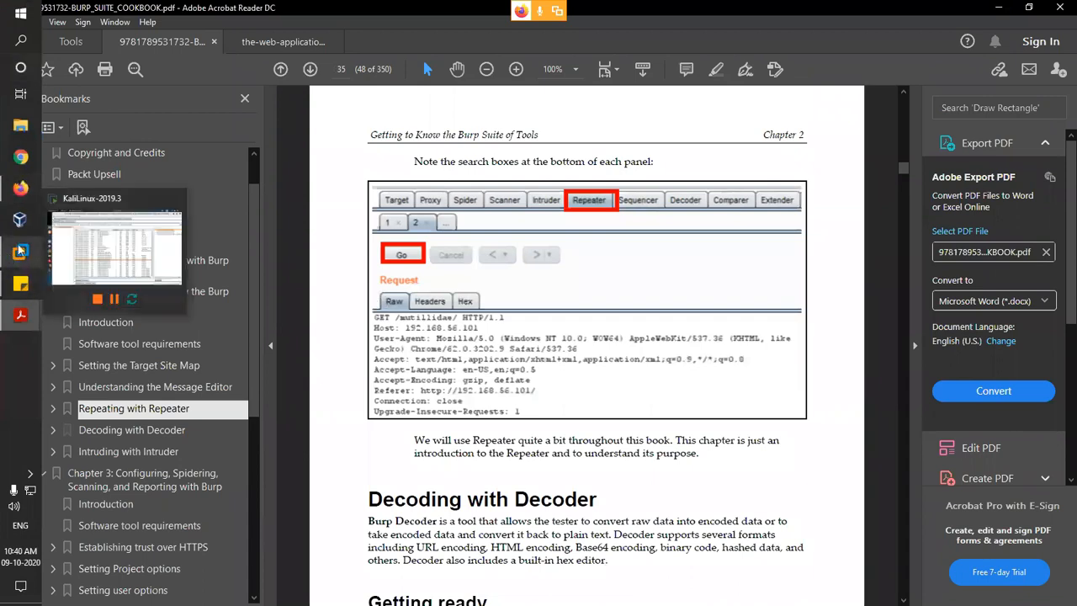
{"action": "left_click", "coordinate": [110, 252]}
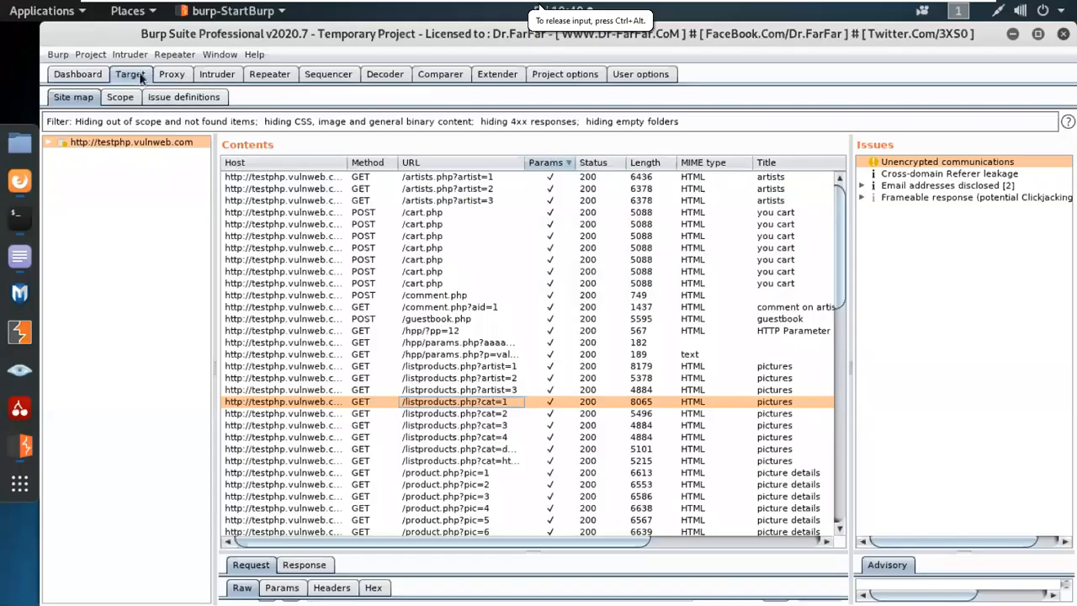
Open Proxy > HTTP history and scroll through the captured requests.
{"action": "left_click", "coordinate": [171, 74]}
{"action": "left_click", "coordinate": [141, 101]}
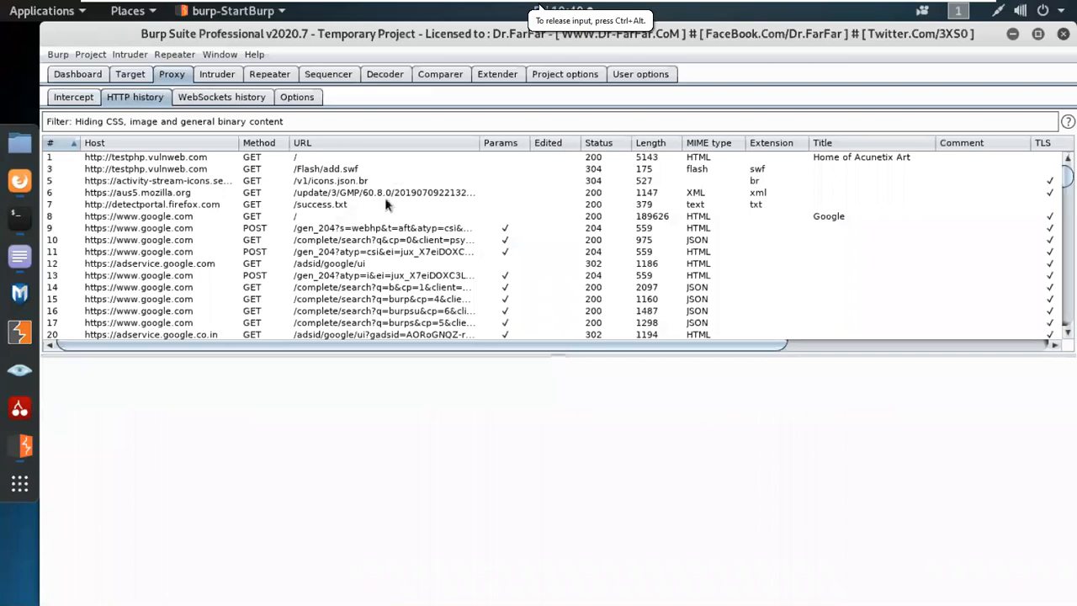
{"action": "scroll", "coordinate": [382, 229], "scroll_direction": "down", "scroll_amount": 10}
{"action": "scroll", "coordinate": [382, 229], "scroll_direction": "down", "scroll_amount": 20}
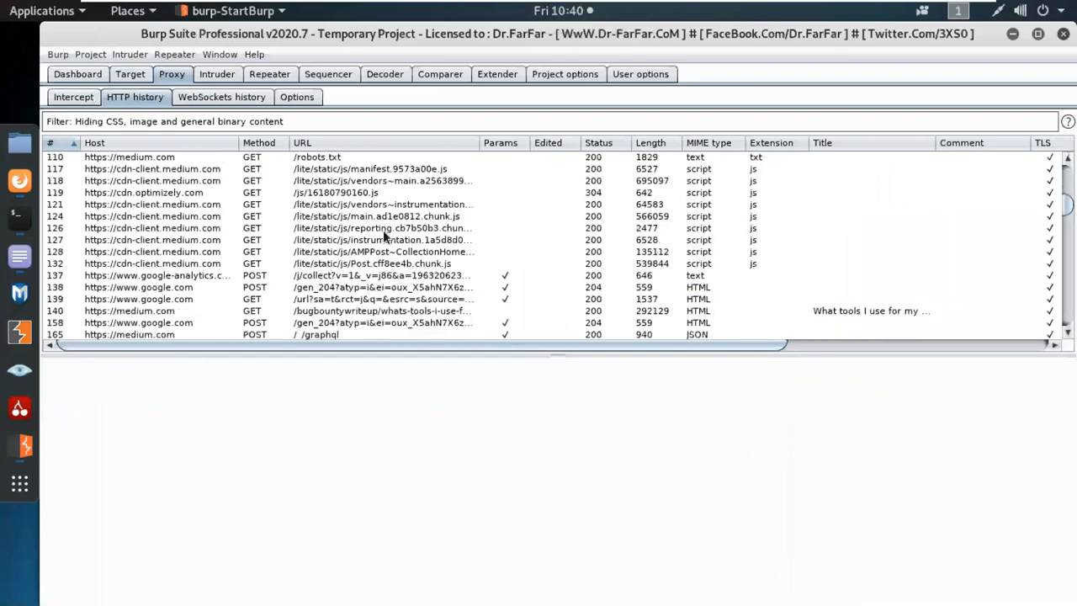
{"action": "scroll", "coordinate": [383, 230], "scroll_direction": "down", "scroll_amount": 20}
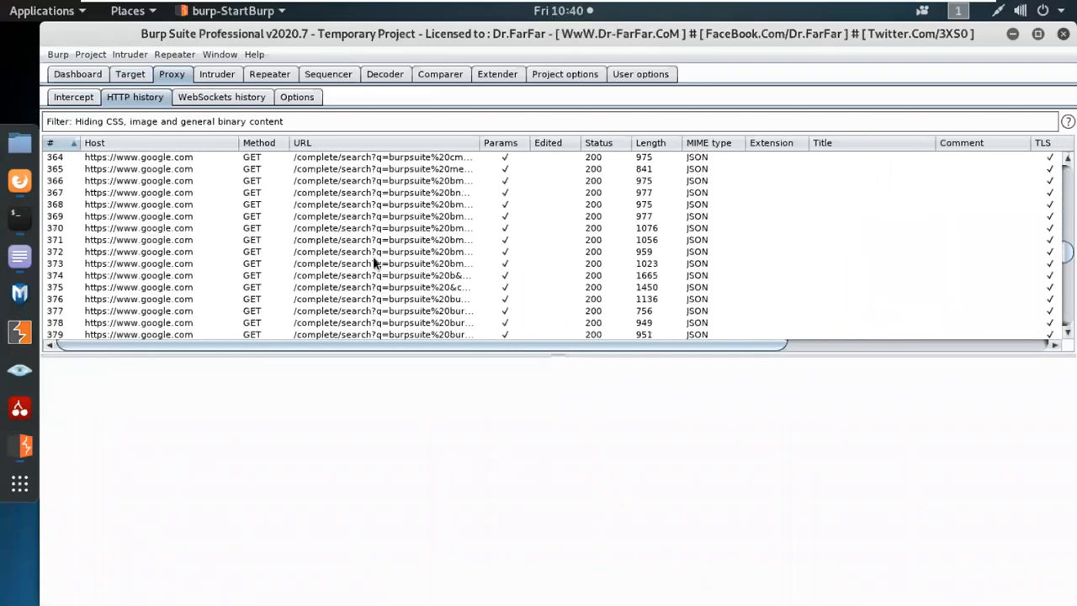
{"action": "scroll", "coordinate": [371, 255], "scroll_direction": "down", "scroll_amount": 20}
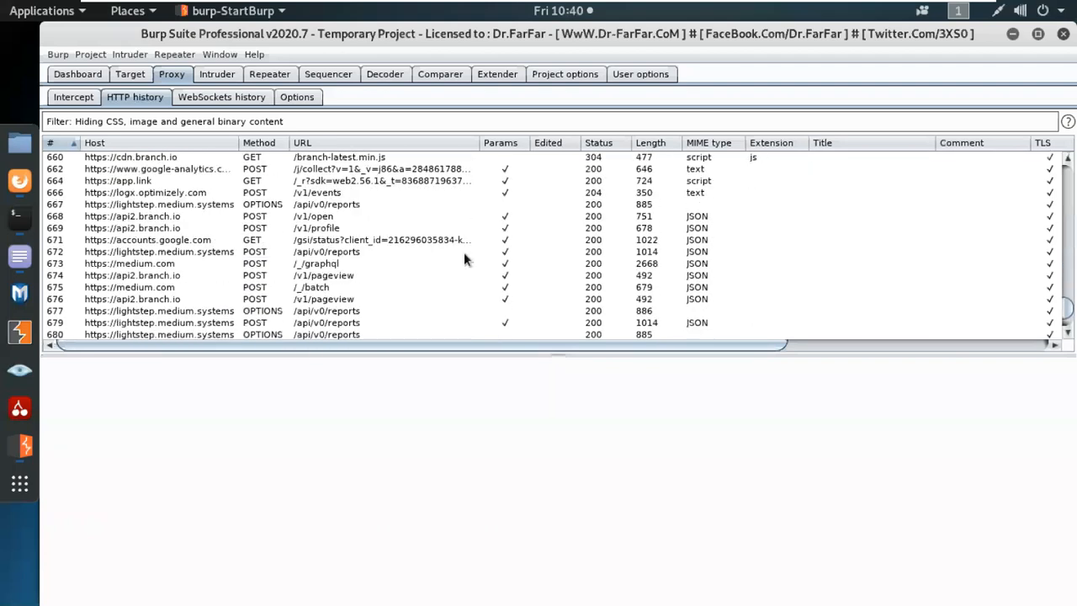
{"action": "left_click_drag", "start_coordinate": [1064, 311], "coordinate": [1052, 334]}
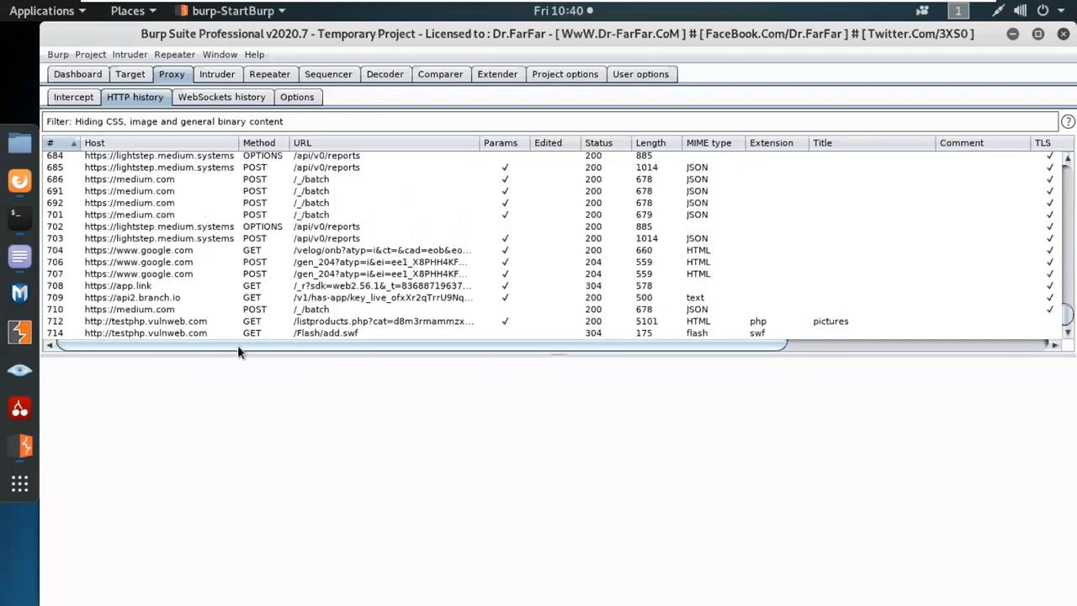
Inspect the /Flash/add.swf and listproducts.php Collaborator payload requests, then open the filter settings.
{"action": "left_click", "coordinate": [206, 334]}
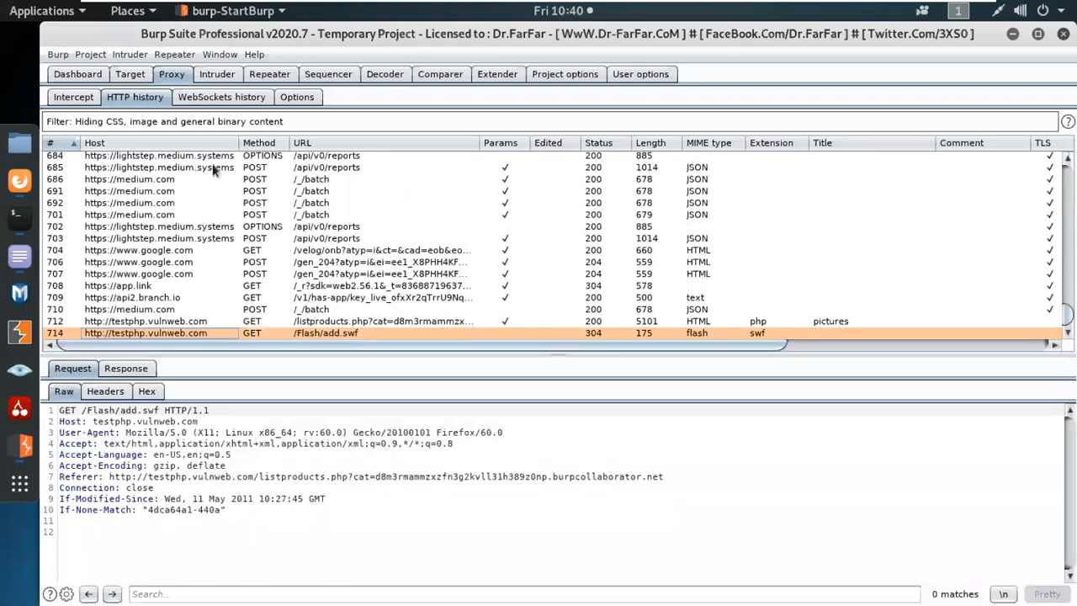
{"action": "left_click", "coordinate": [165, 322]}
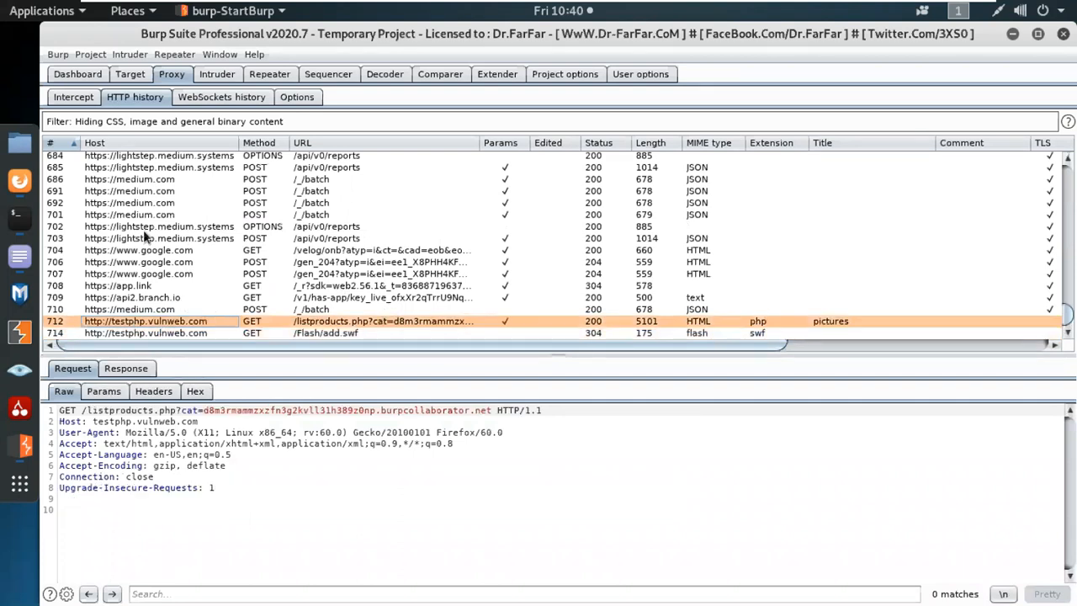
{"action": "left_click", "coordinate": [193, 123]}
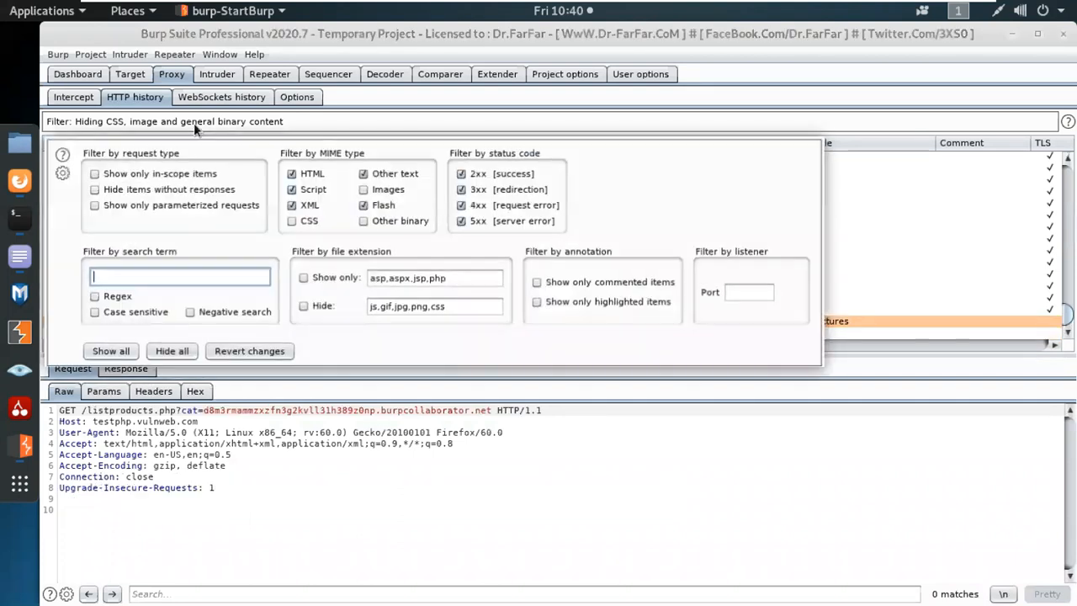
Show only in-scope items and sort by Params descending, putting both listproducts.php requests first.
{"action": "left_click", "coordinate": [153, 176]}
{"action": "left_click", "coordinate": [486, 492]}
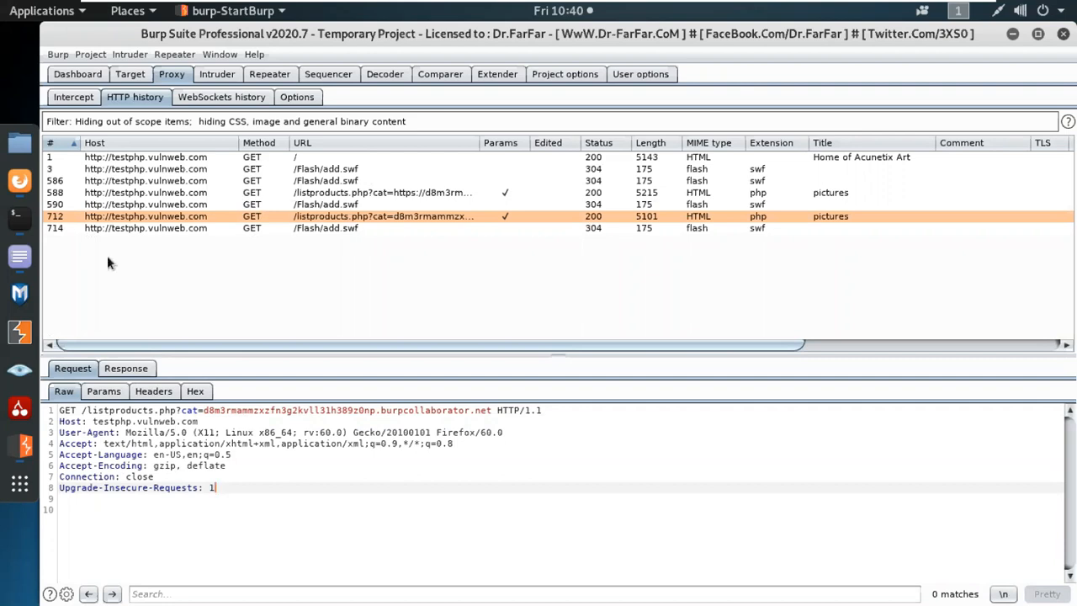
{"action": "left_click", "coordinate": [311, 123]}
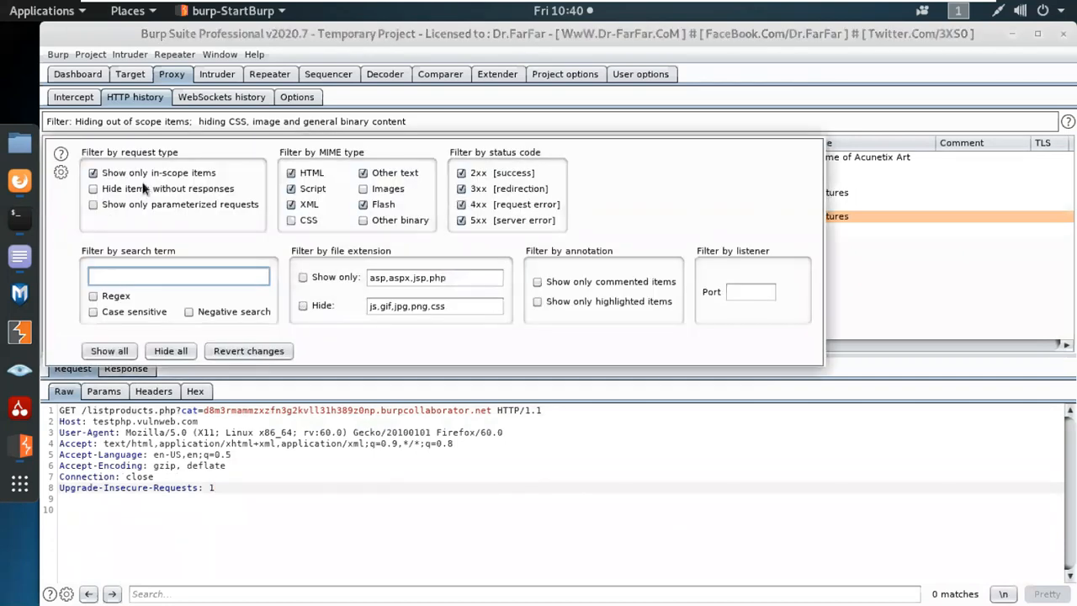
{"action": "left_click", "coordinate": [943, 278]}
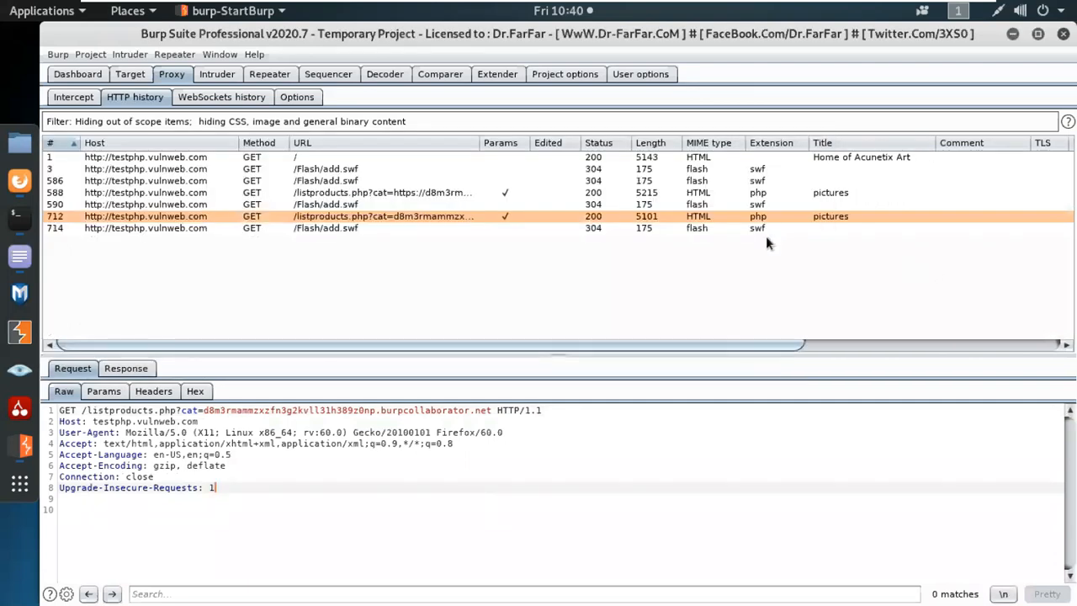
{"action": "left_click", "coordinate": [490, 146]}
{"action": "left_click", "coordinate": [490, 146]}
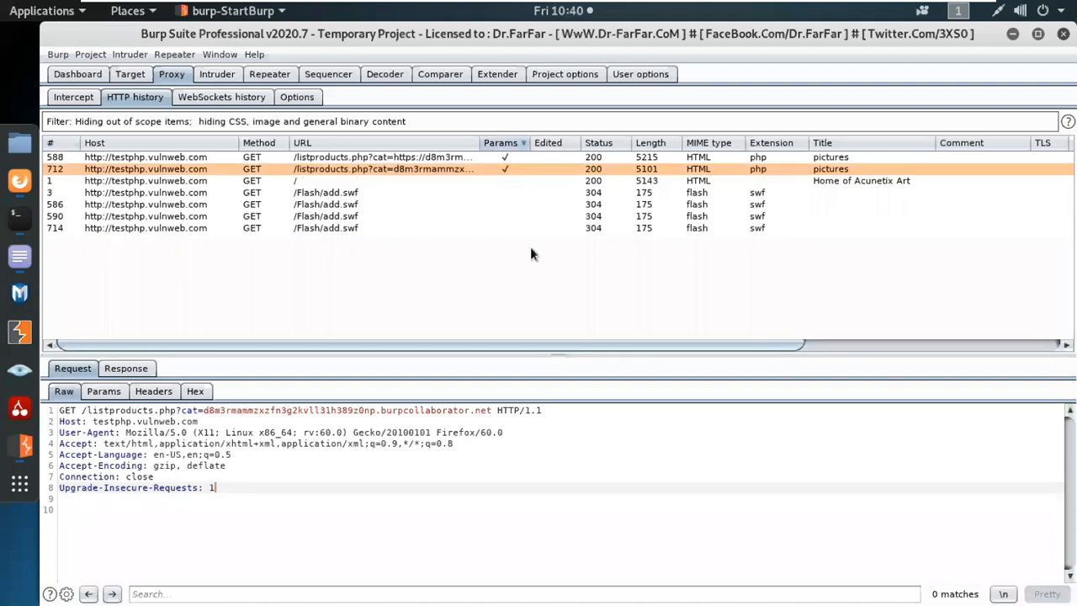
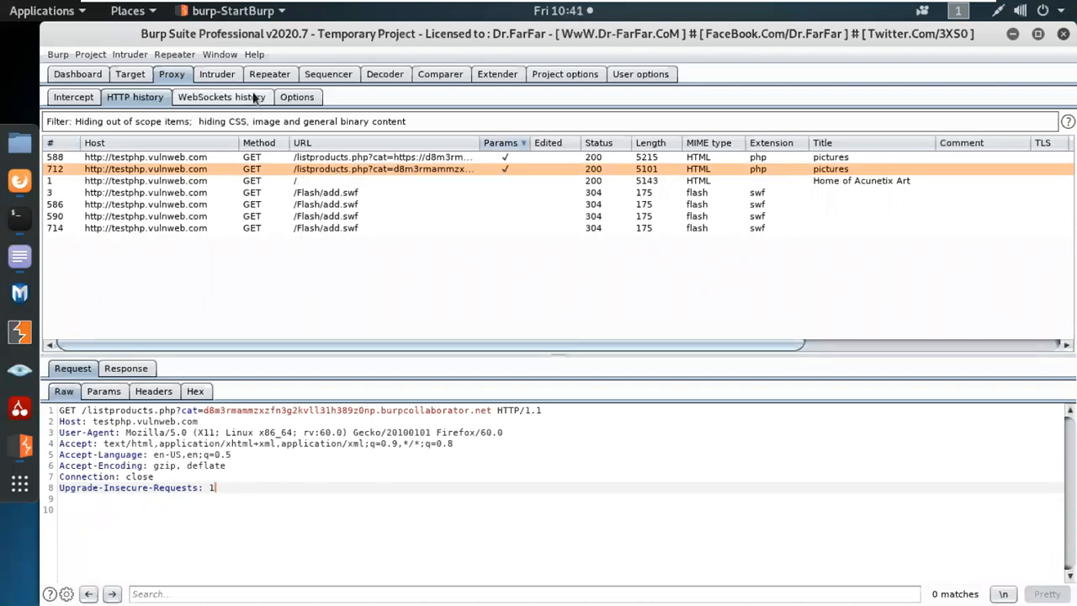
Leave the Proxy history views and bring up the Target site map.
{"action": "left_click", "coordinate": [254, 98]}
{"action": "left_click", "coordinate": [297, 96]}
{"action": "left_click", "coordinate": [134, 97]}
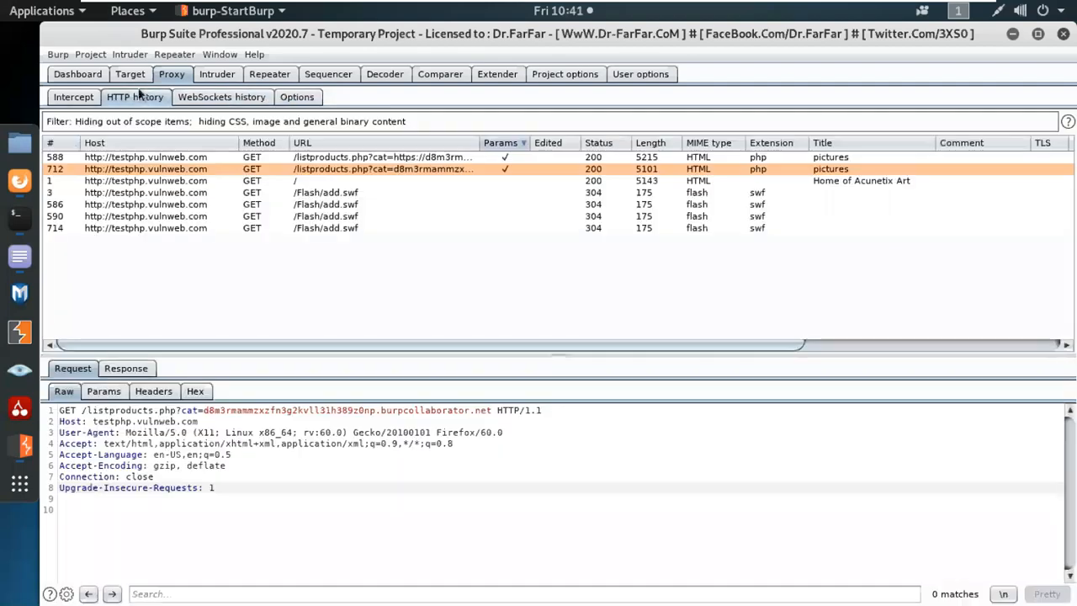
{"action": "left_click", "coordinate": [130, 74]}
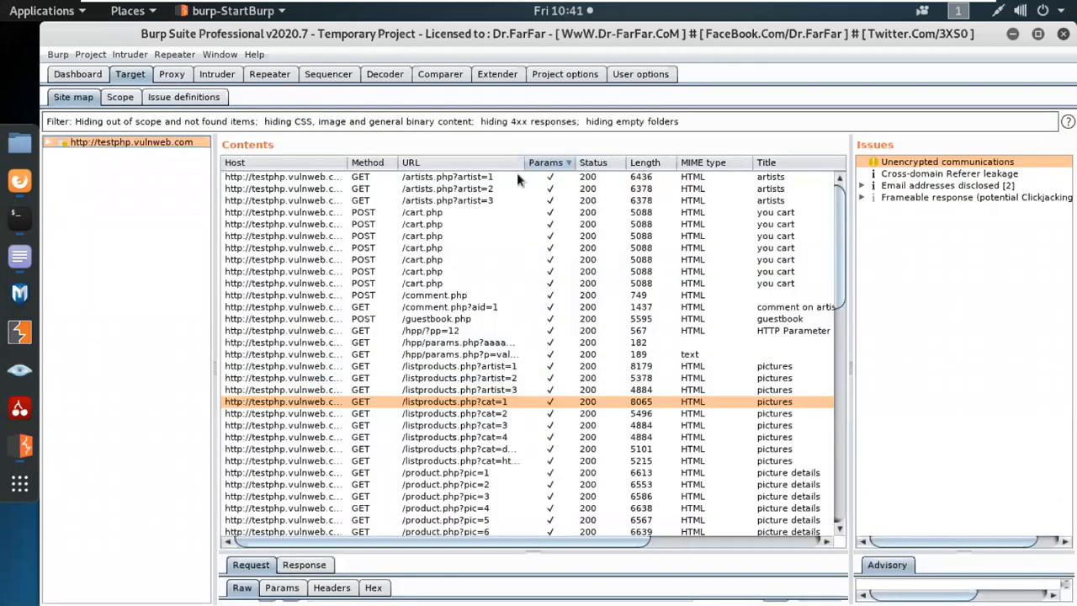
Filter the site map to show only requested, in-scope items.
{"action": "left_click", "coordinate": [487, 121]}
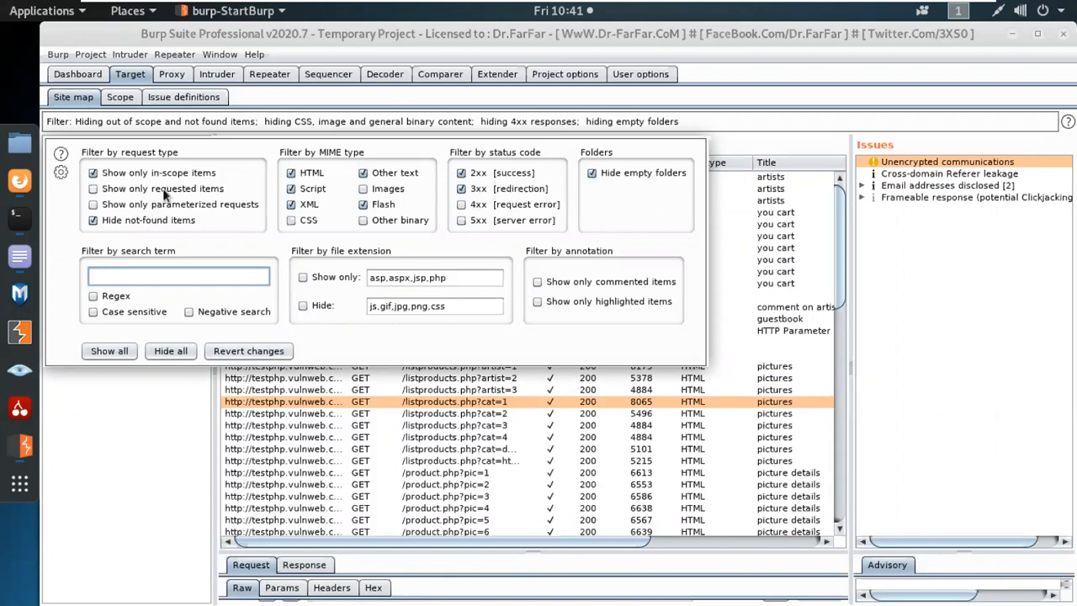
{"action": "left_click", "coordinate": [93, 174]}
{"action": "left_click", "coordinate": [104, 189]}
{"action": "left_click", "coordinate": [149, 448]}
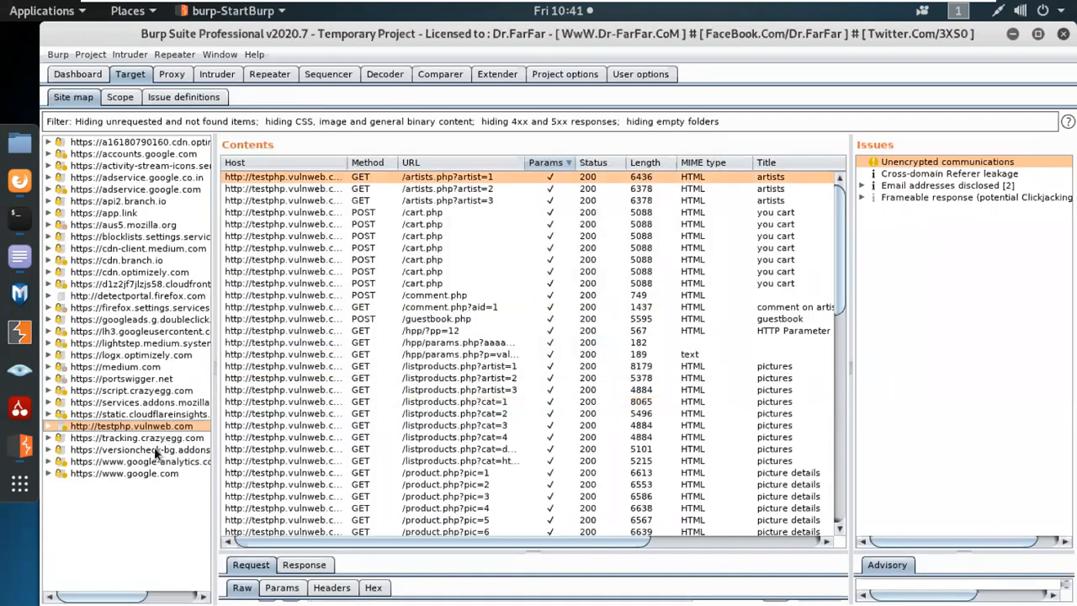
{"action": "left_click", "coordinate": [144, 120]}
{"action": "left_click", "coordinate": [114, 176]}
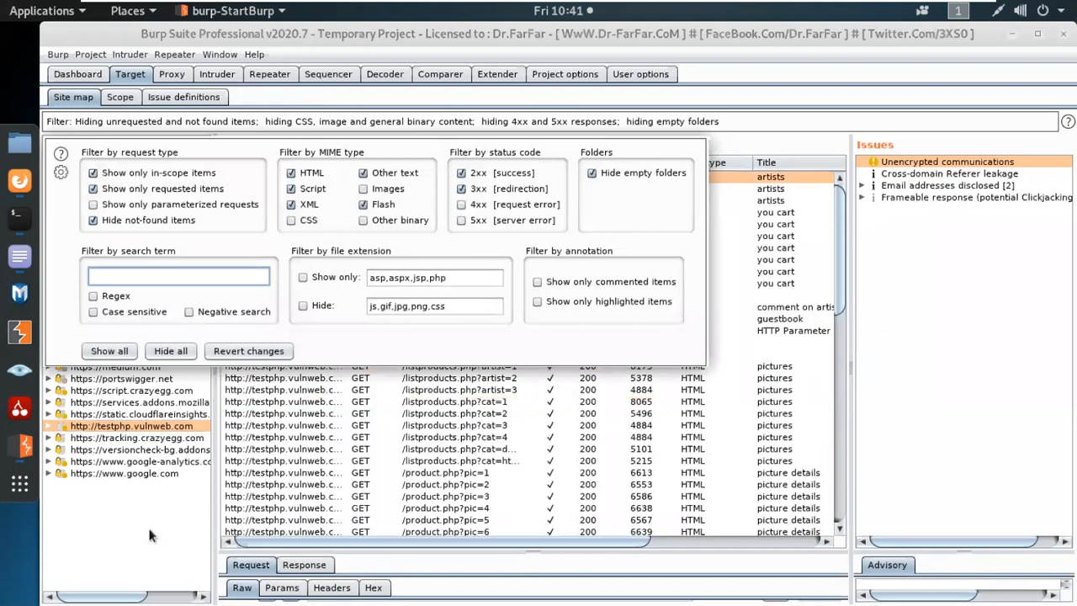
{"action": "left_click", "coordinate": [147, 524]}
{"action": "scroll", "coordinate": [606, 391], "scroll_direction": "down", "scroll_amount": 15}
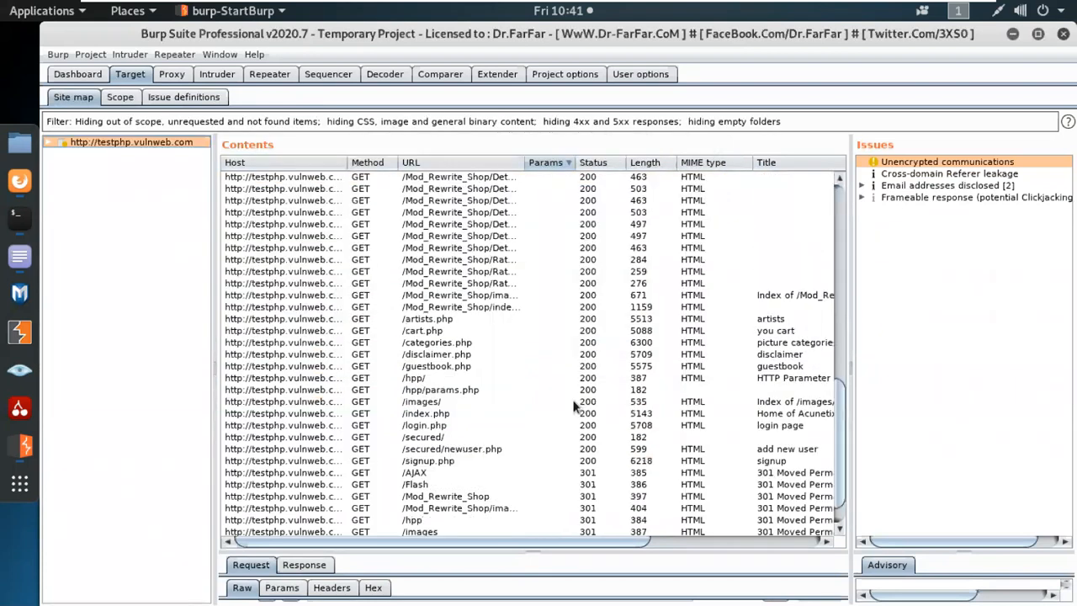
{"action": "scroll", "coordinate": [569, 409], "scroll_direction": "up", "scroll_amount": 10}
{"action": "scroll", "coordinate": [566, 410], "scroll_direction": "up", "scroll_amount": 6}
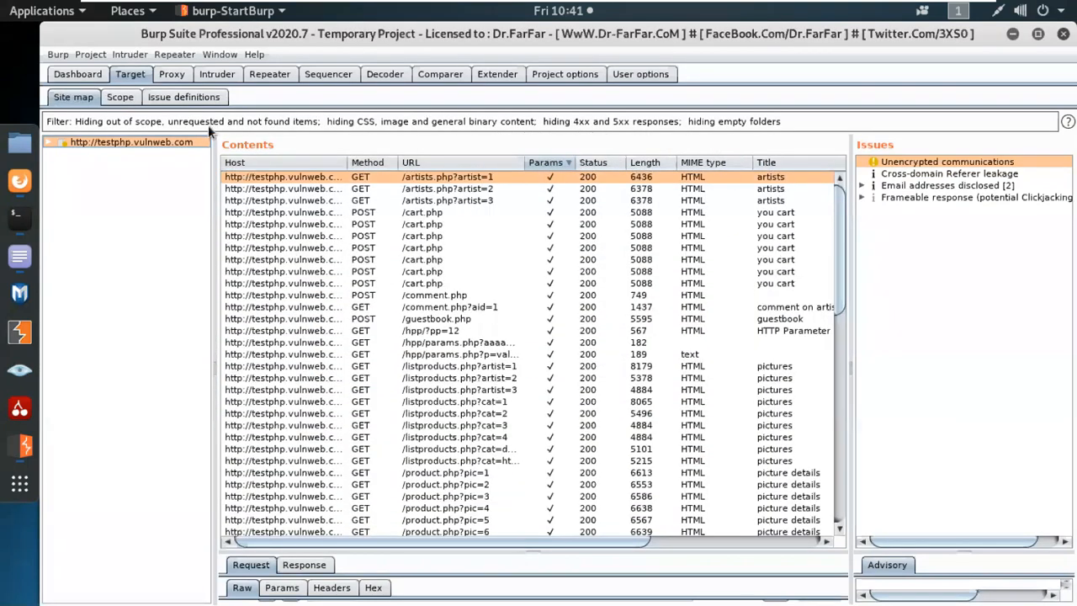
Also limit the site map filter to parameterized requests only.
{"action": "left_click", "coordinate": [207, 124]}
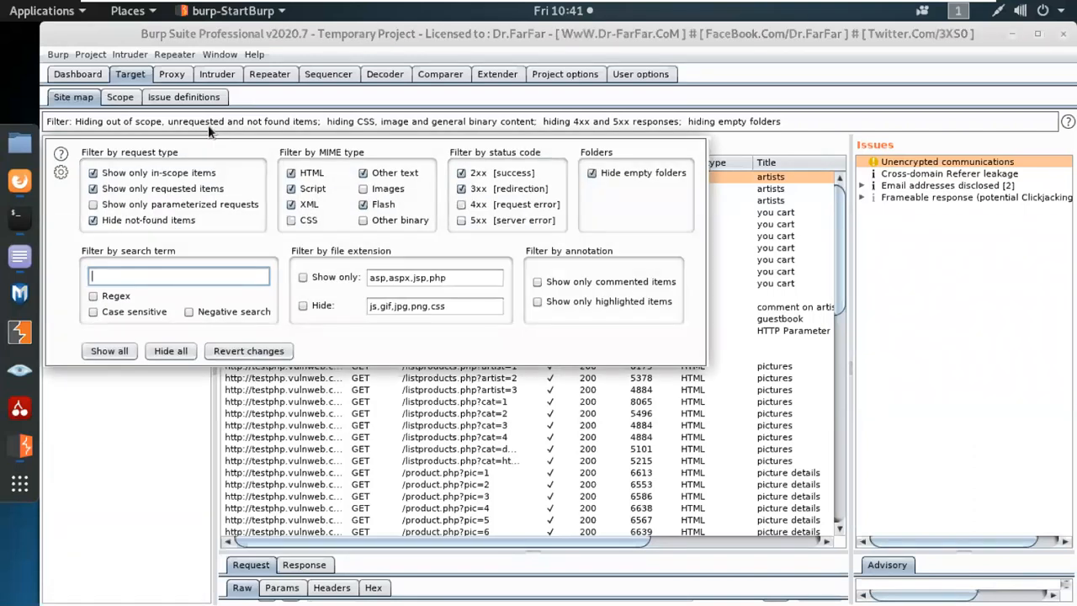
{"action": "left_click", "coordinate": [136, 207]}
{"action": "left_click", "coordinate": [152, 386]}
{"action": "scroll", "coordinate": [521, 372], "scroll_direction": "down", "scroll_amount": 2}
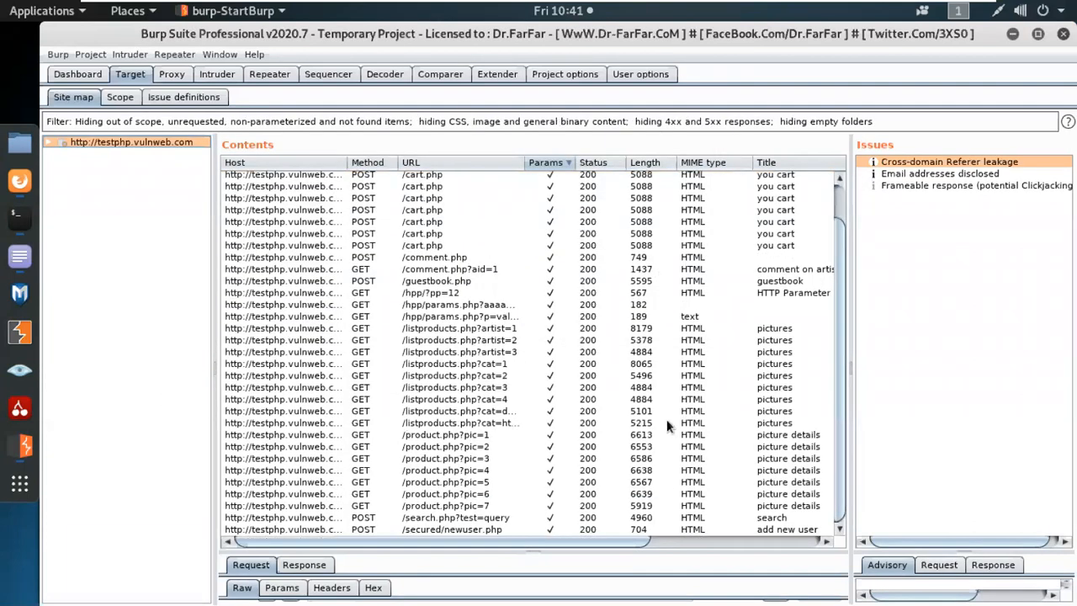
Select the POST /search.php?test=query row in the filtered site map contents.
{"action": "scroll", "coordinate": [664, 417], "scroll_direction": "up", "scroll_amount": 1}
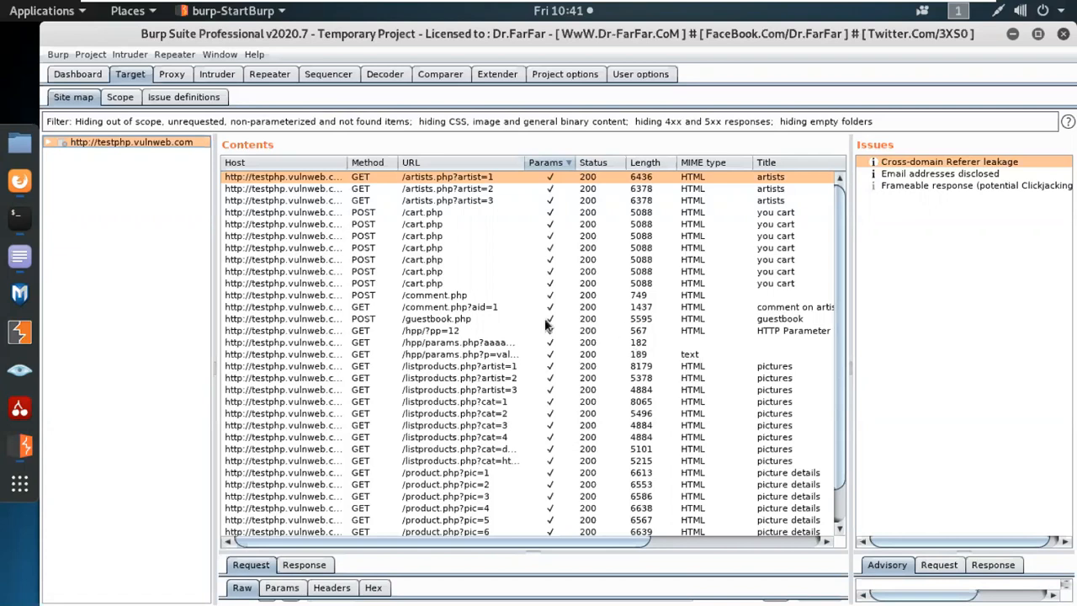
{"action": "scroll", "coordinate": [547, 324], "scroll_direction": "down", "scroll_amount": 1}
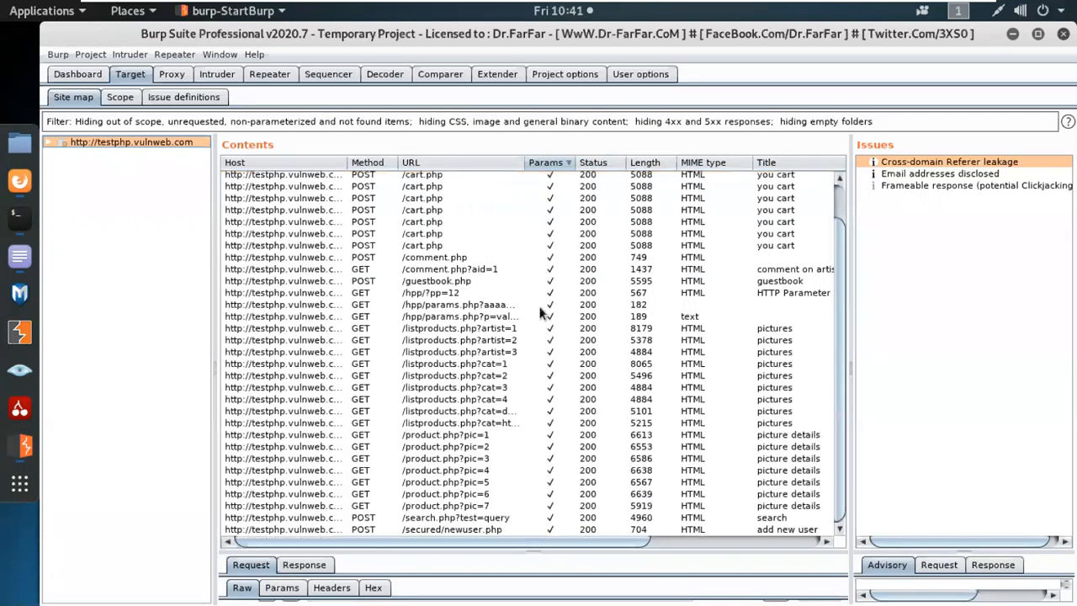
{"action": "left_click", "coordinate": [467, 518]}
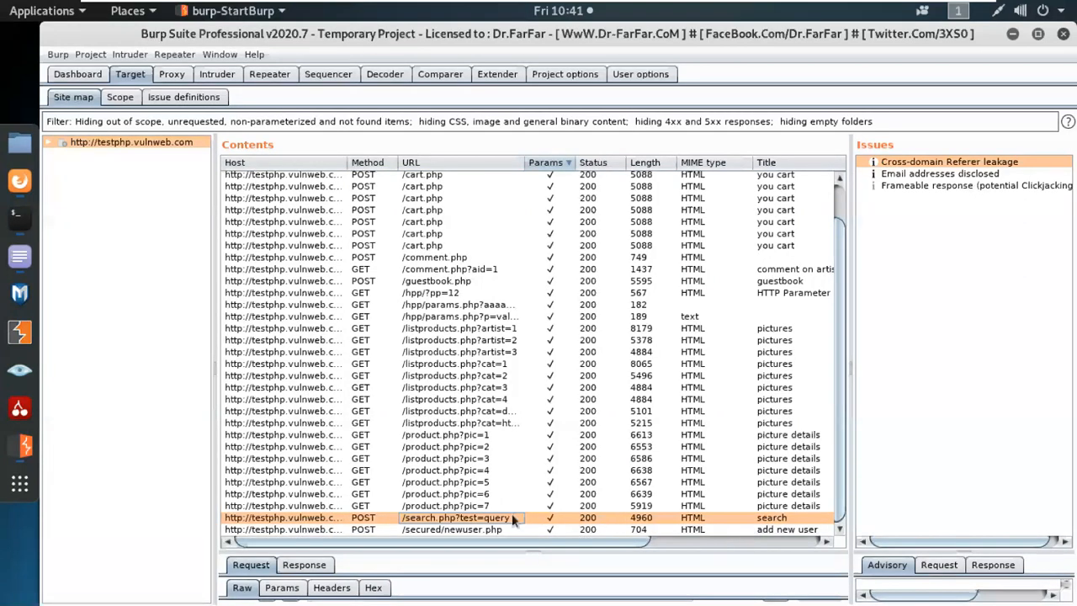
{"action": "scroll", "coordinate": [509, 505], "scroll_direction": "up", "scroll_amount": 1}
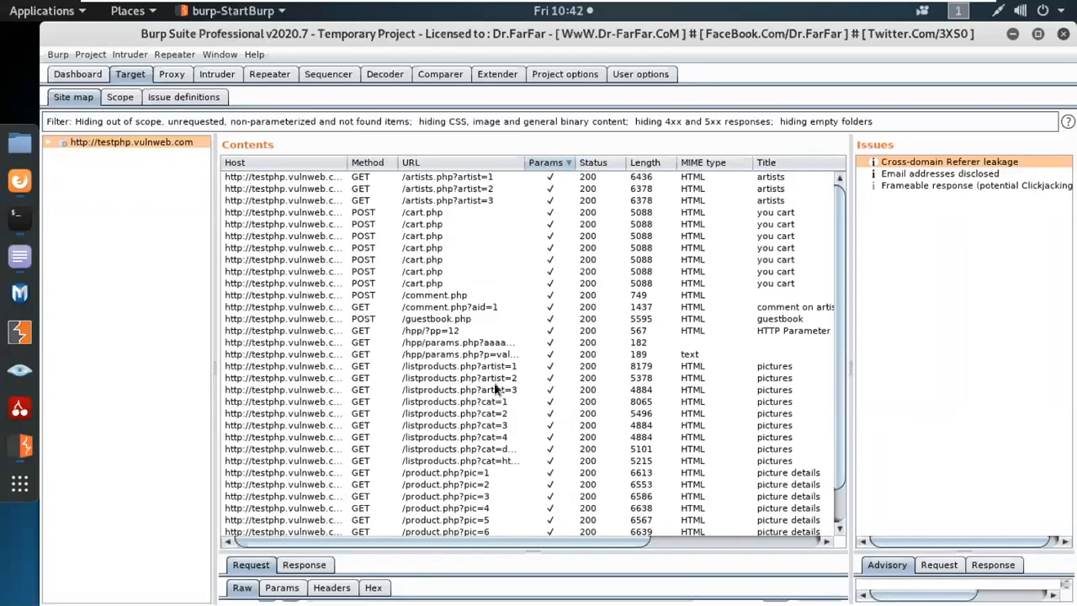
{"action": "scroll", "coordinate": [494, 390], "scroll_direction": "down", "scroll_amount": 1}
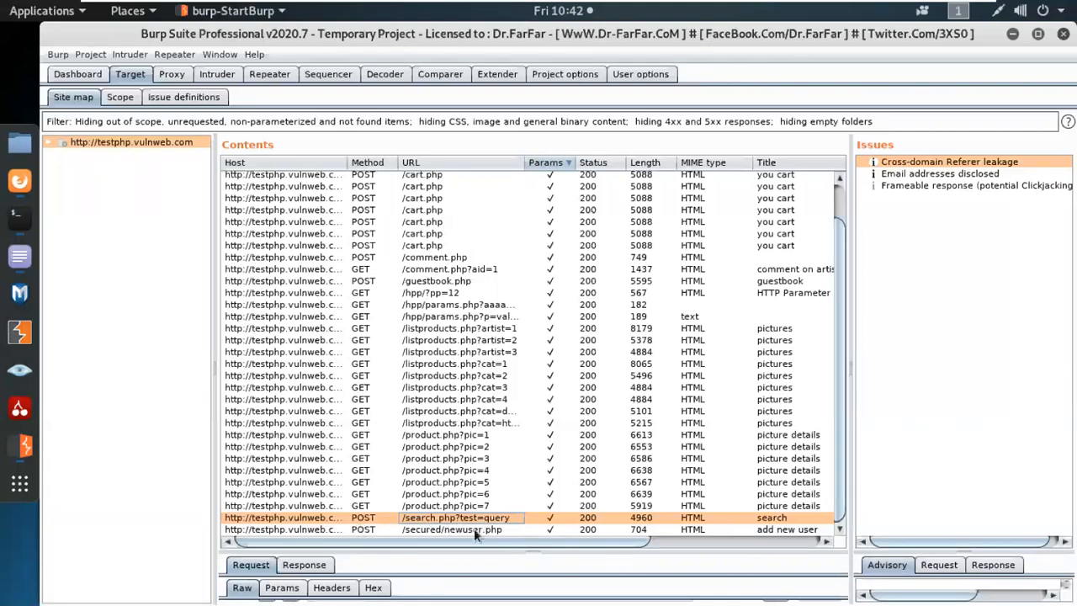
Send the POST /search.php request with searchFor=254824&goButton=go to Repeater.
{"action": "right_click", "coordinate": [451, 522]}
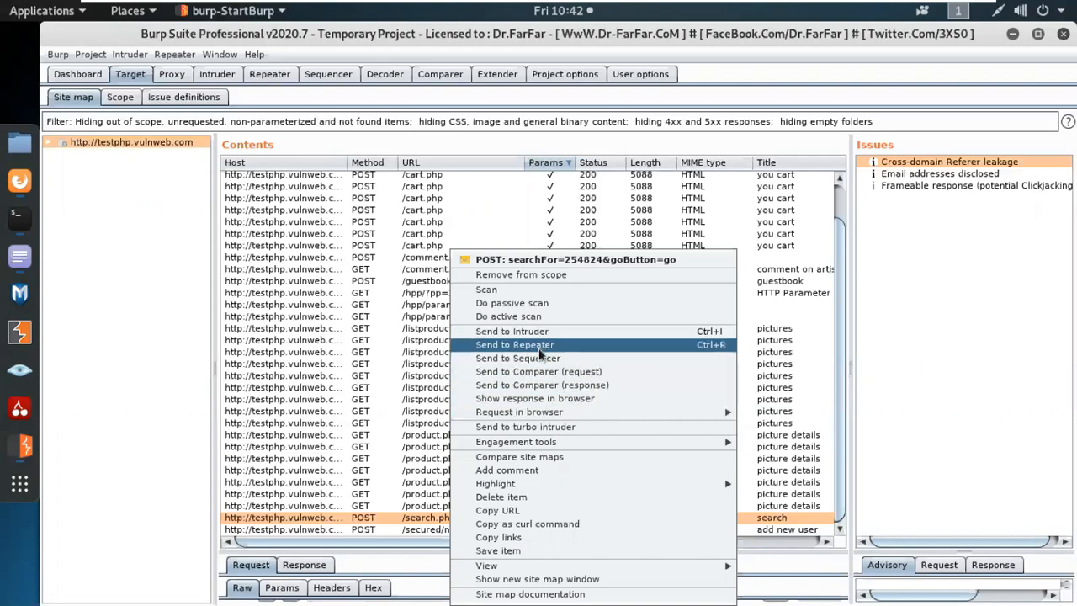
{"action": "left_click", "coordinate": [539, 345]}
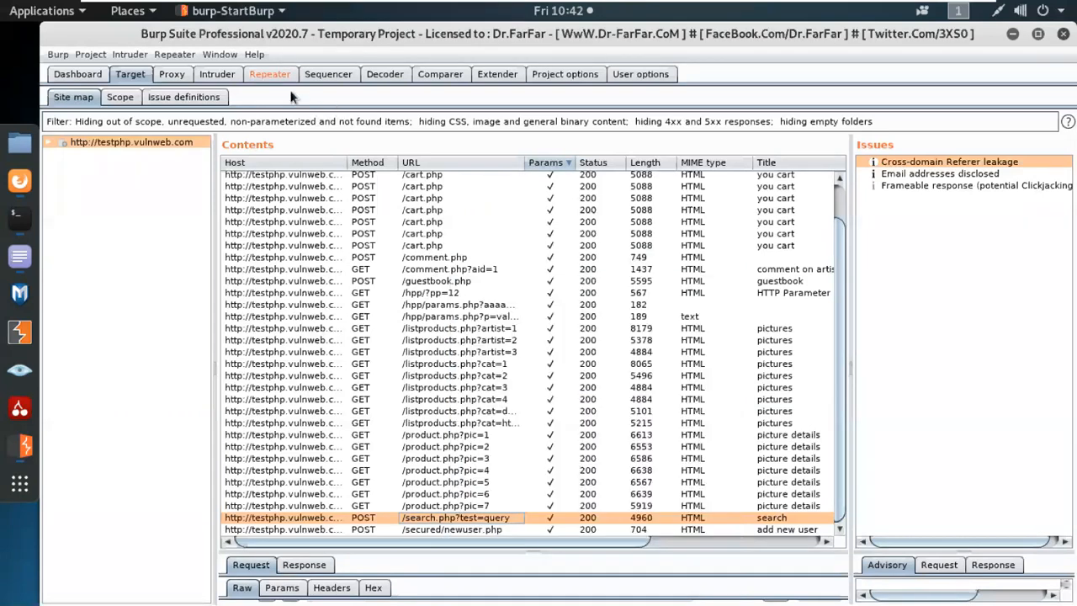
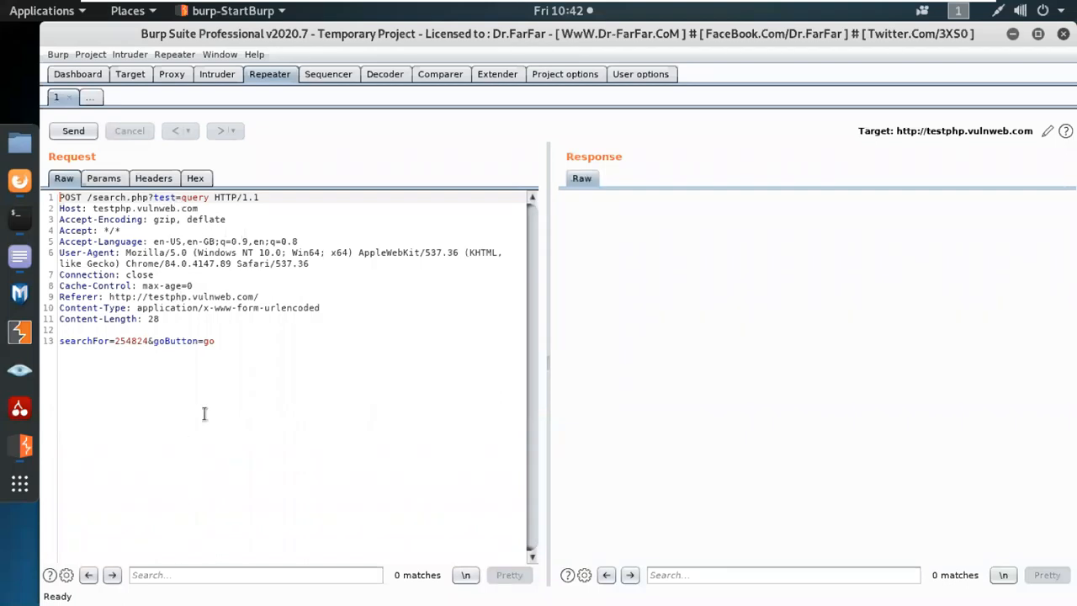
{"action": "left_click", "coordinate": [103, 179]}
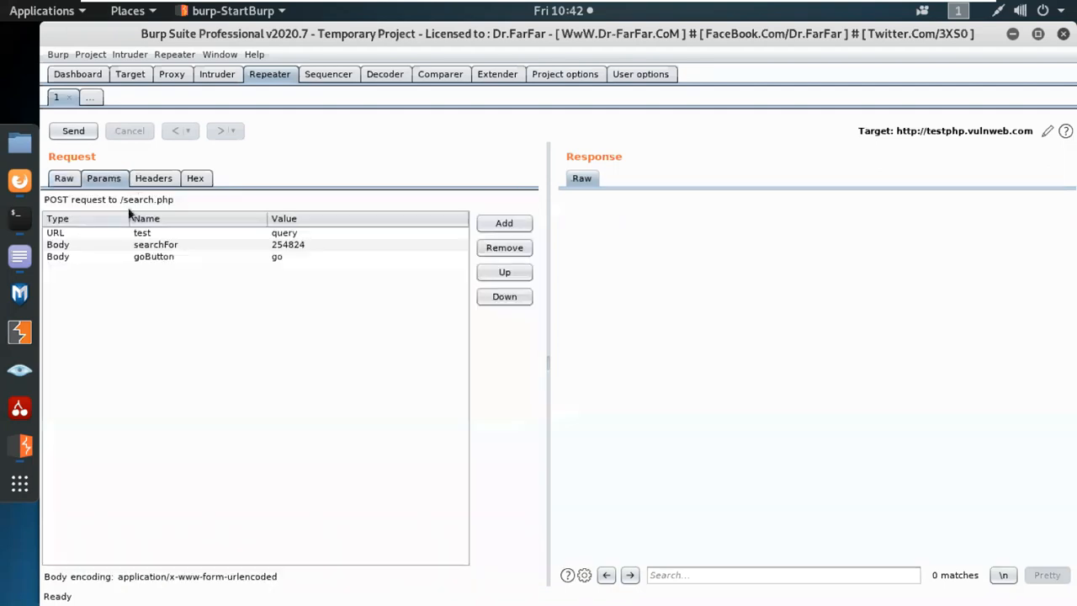
{"action": "left_click", "coordinate": [71, 179]}
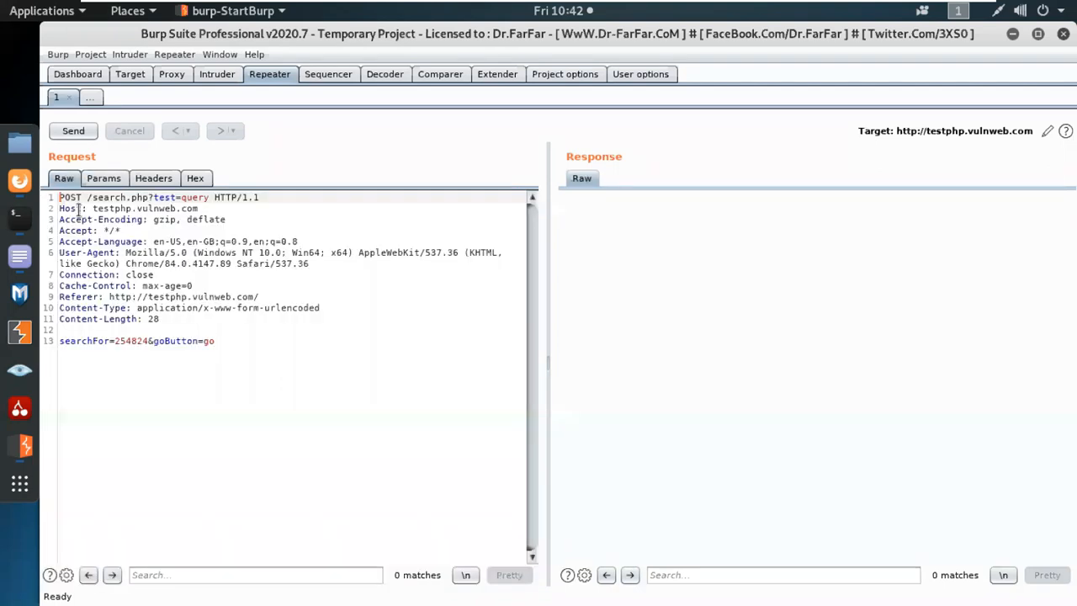
{"action": "left_click", "coordinate": [101, 179]}
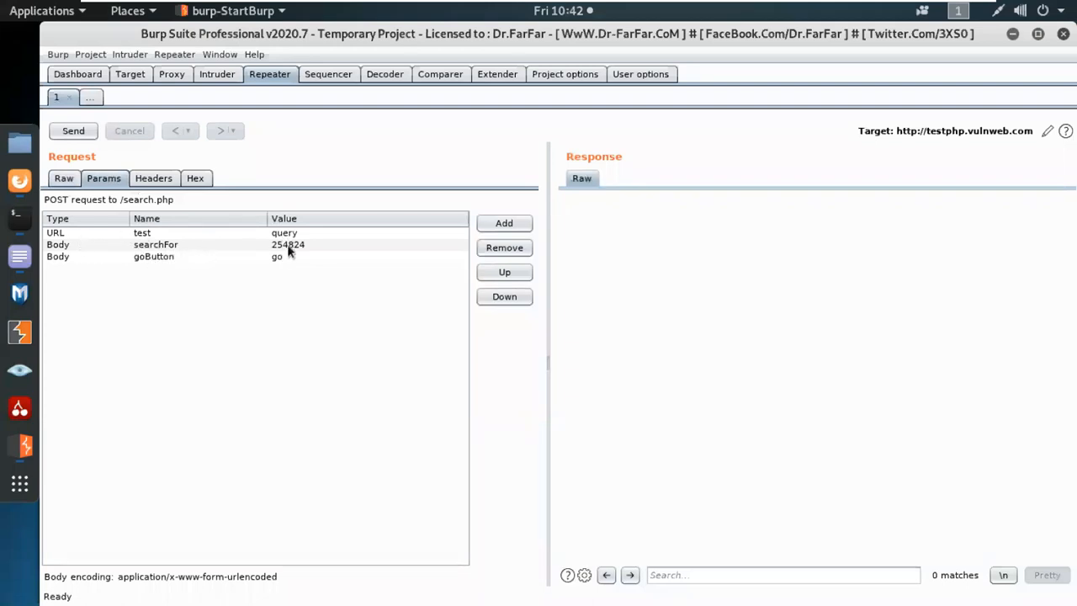
{"action": "left_click", "coordinate": [175, 179]}
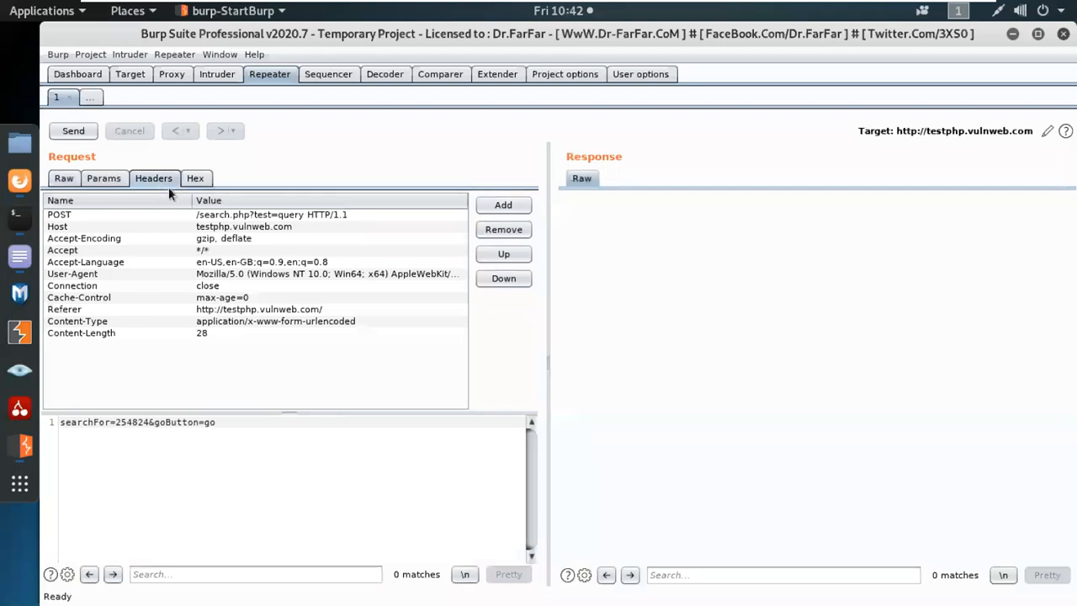
{"action": "left_click", "coordinate": [202, 180]}
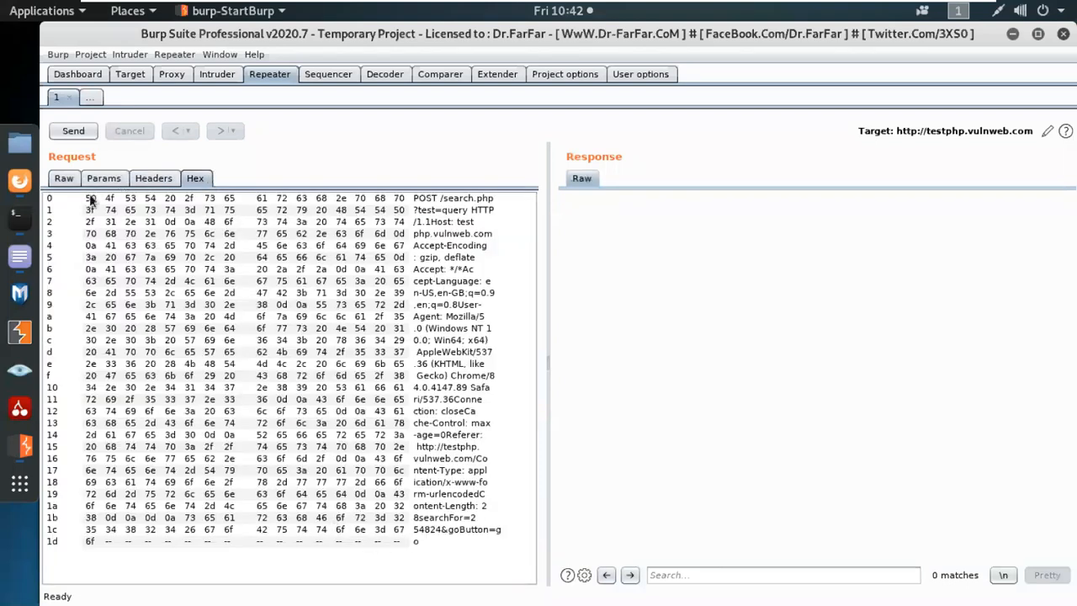
{"action": "left_click", "coordinate": [64, 178]}
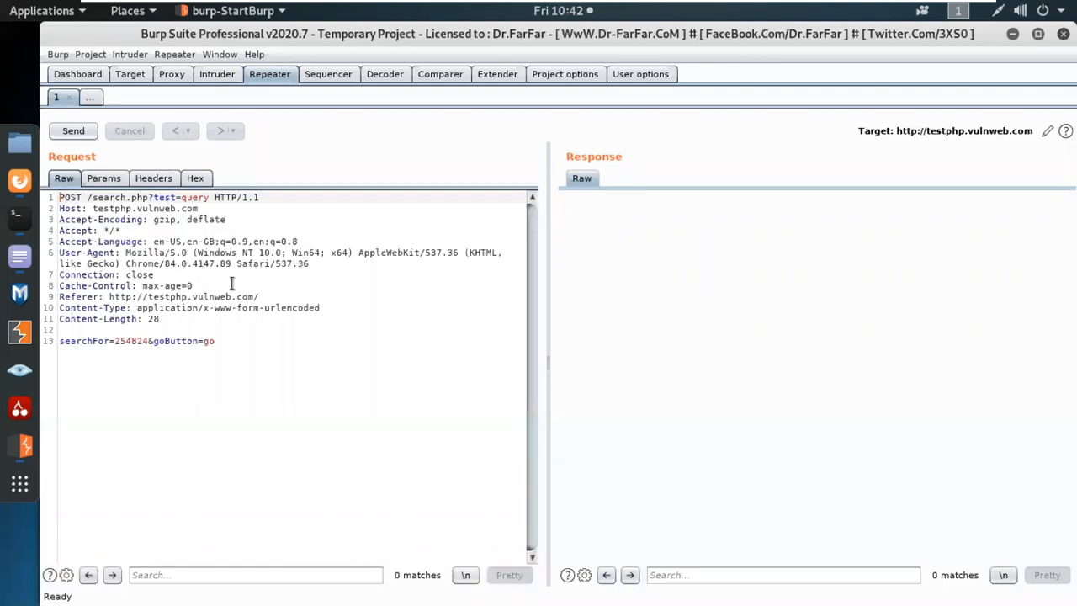
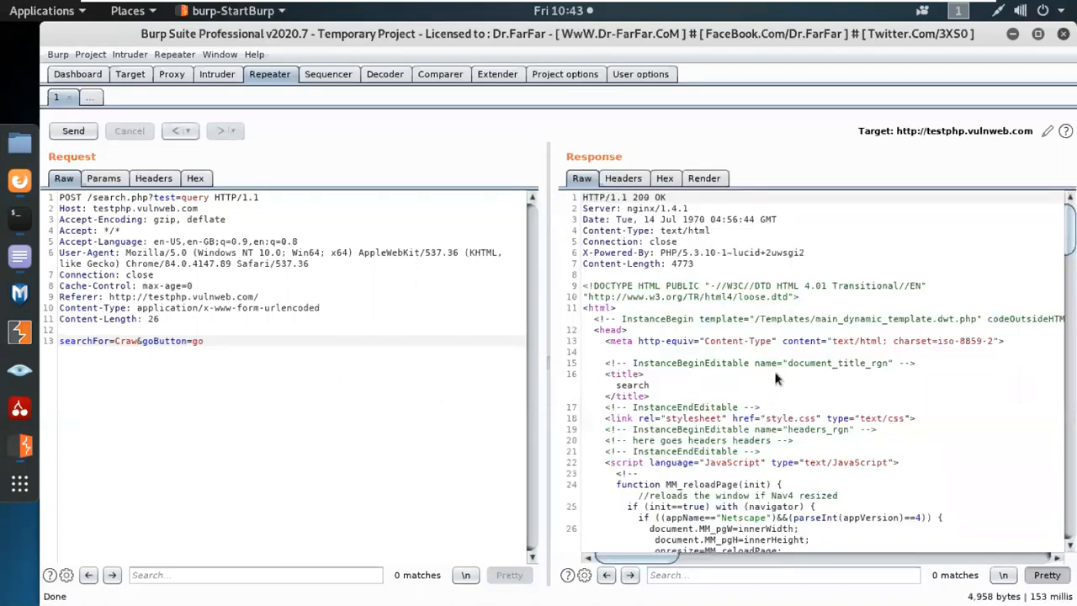
Search the Repeater response for 'craw' to find where the searchFor value is reflected.
{"action": "scroll", "coordinate": [767, 380], "scroll_direction": "down", "scroll_amount": 8}
{"action": "left_click", "coordinate": [762, 575]}
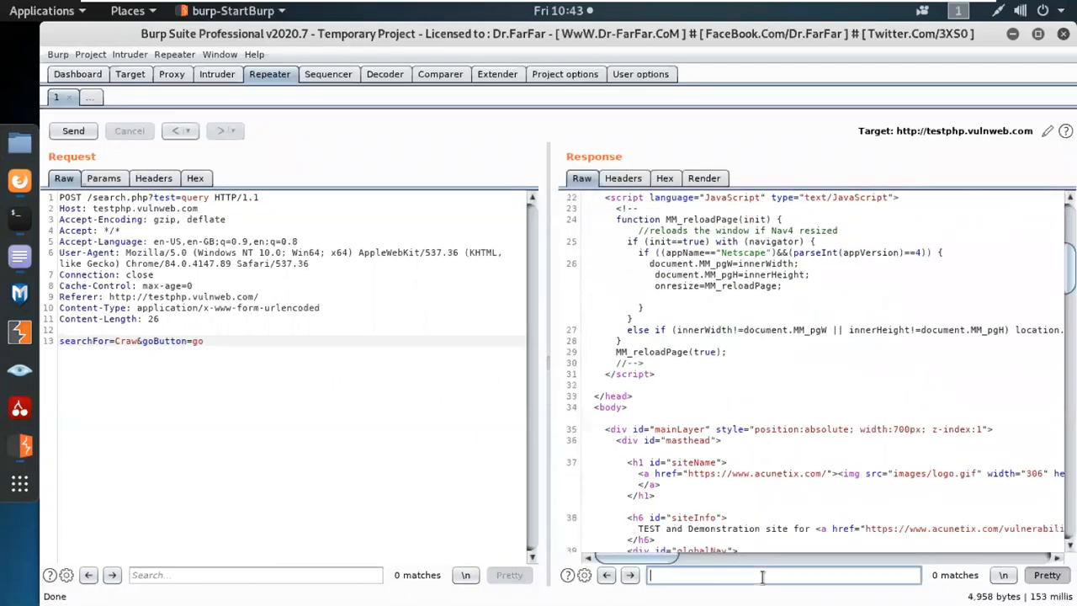
{"action": "type", "text": "cr"}
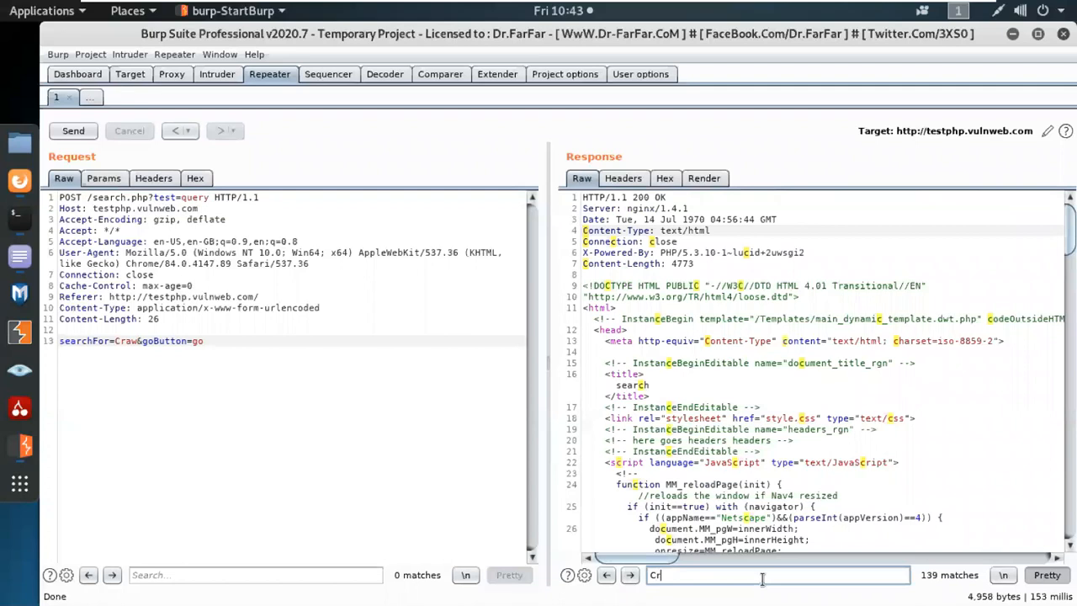
{"action": "type", "text": "aw"}
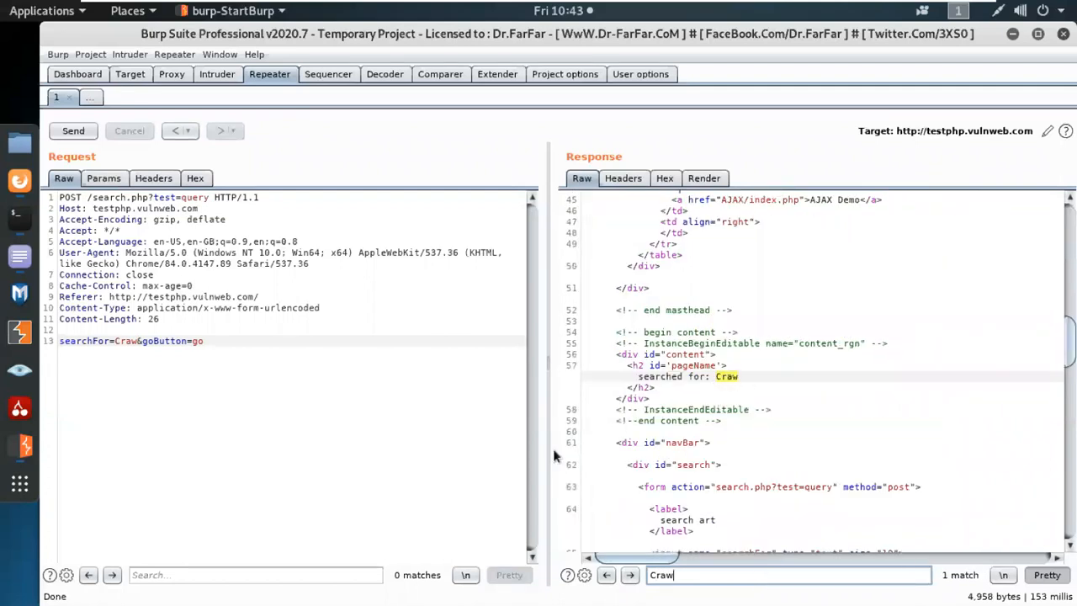
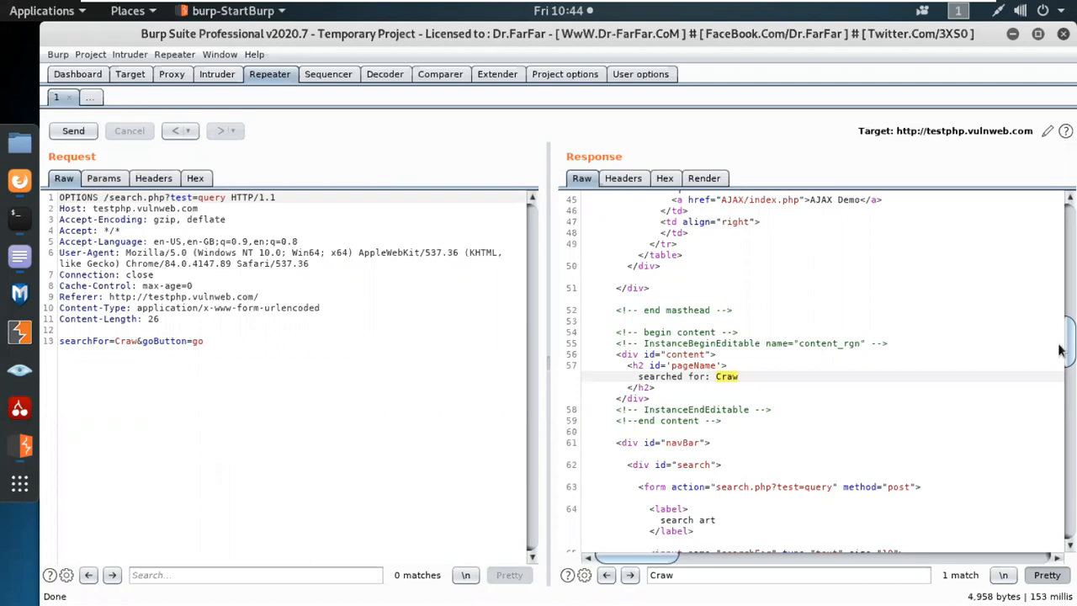
Resend OPTIONS /search.php and review the 4,917-byte 200 OK response, then leave the Kali VM.
{"action": "scroll", "coordinate": [1070, 349], "scroll_direction": "up", "scroll_amount": 15}
{"action": "left_click", "coordinate": [73, 130]}
{"action": "scroll", "coordinate": [875, 505], "scroll_direction": "down", "scroll_amount": 6}
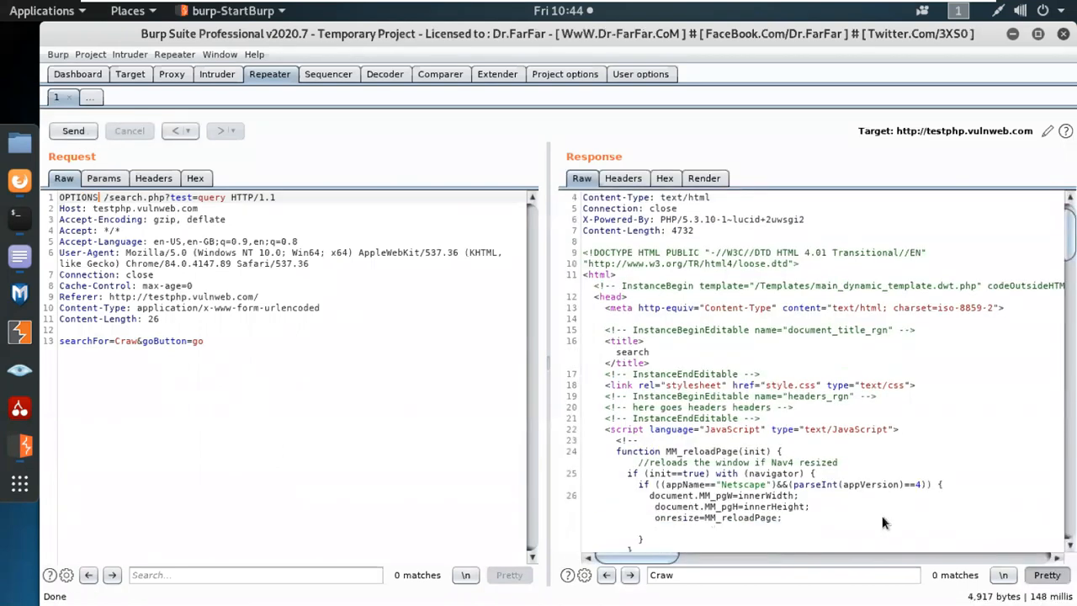
{"action": "scroll", "coordinate": [841, 479], "scroll_direction": "down", "scroll_amount": 10}
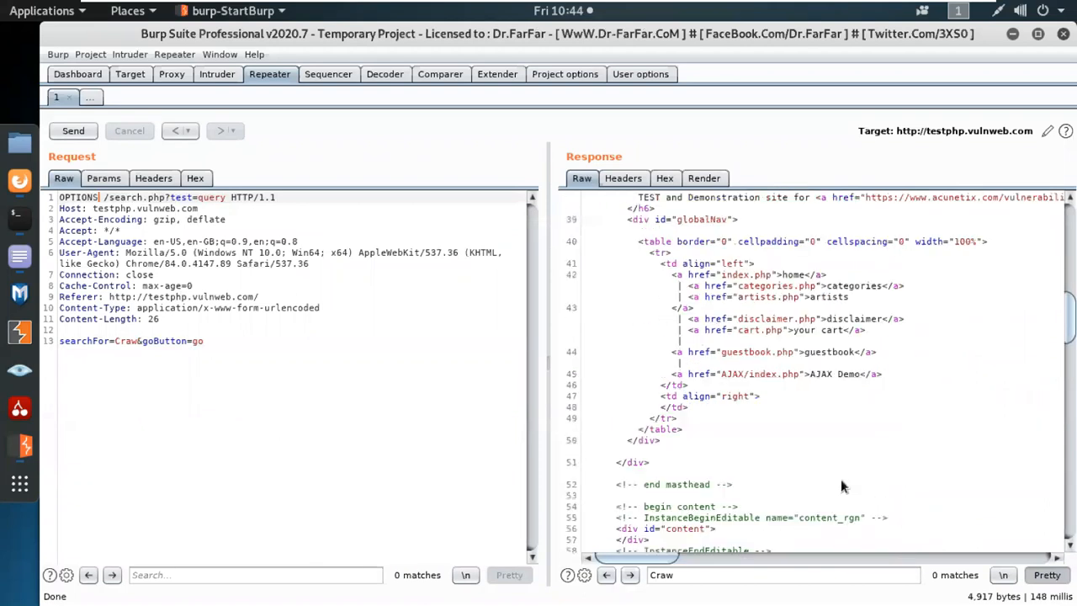
{"action": "scroll", "coordinate": [840, 488], "scroll_direction": "down", "scroll_amount": 10}
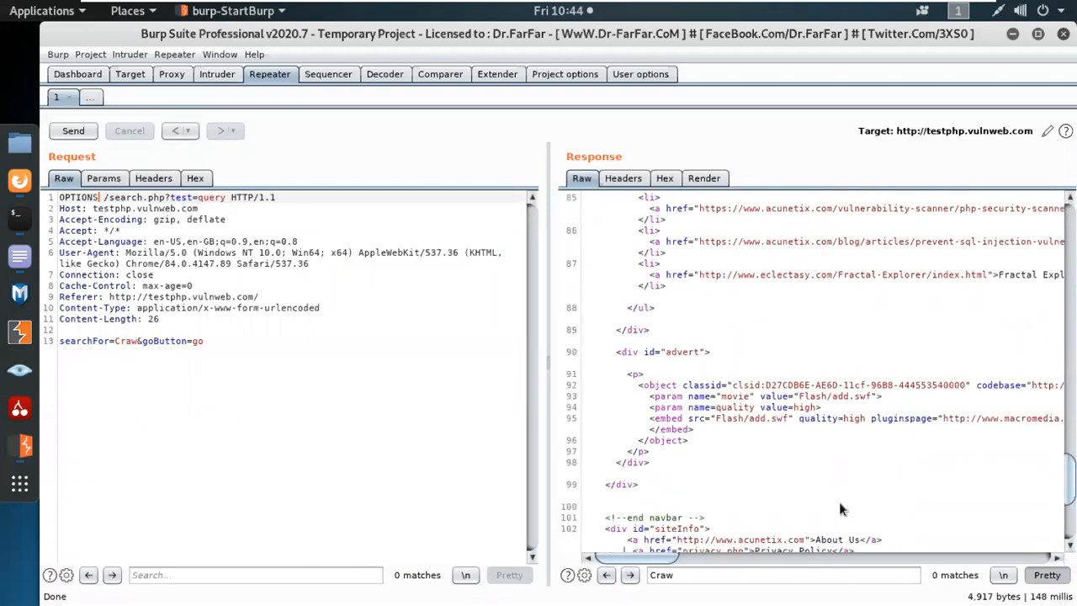
{"action": "scroll", "coordinate": [838, 502], "scroll_direction": "down", "scroll_amount": 3}
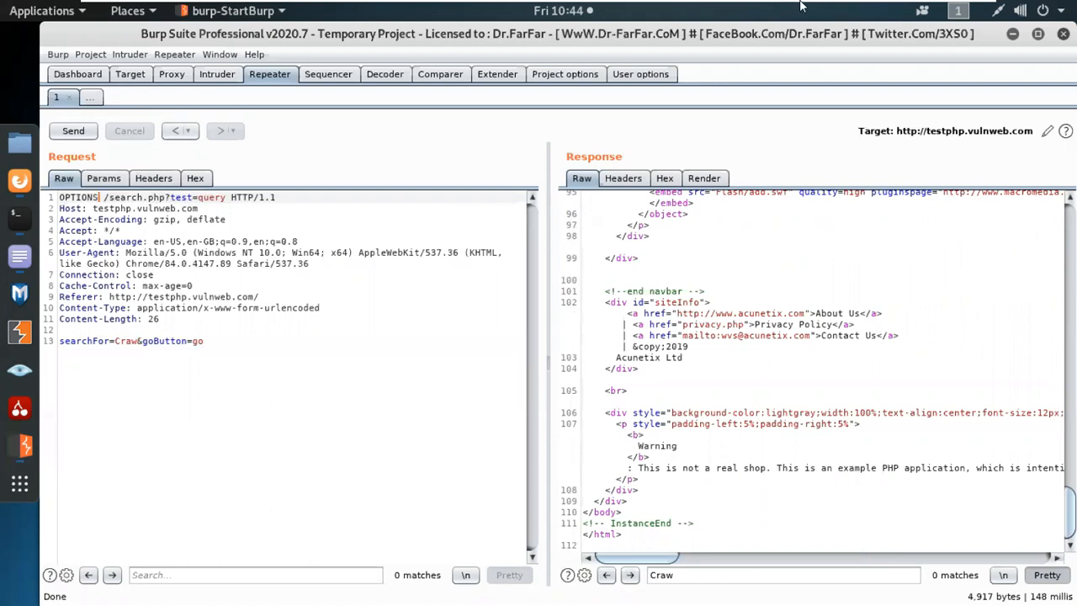
{"action": "mouse_move", "coordinate": [800, 7]}
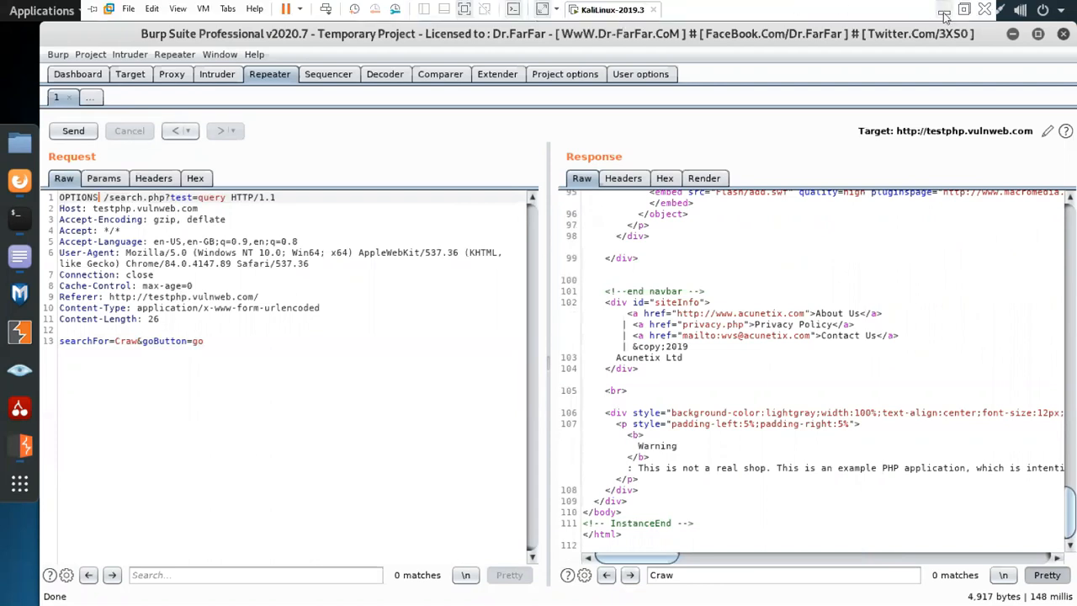
{"action": "left_click", "coordinate": [944, 12]}
In the hacker's handbook, jump to the HTTP Headers section and skim it.
{"action": "left_click", "coordinate": [282, 41]}
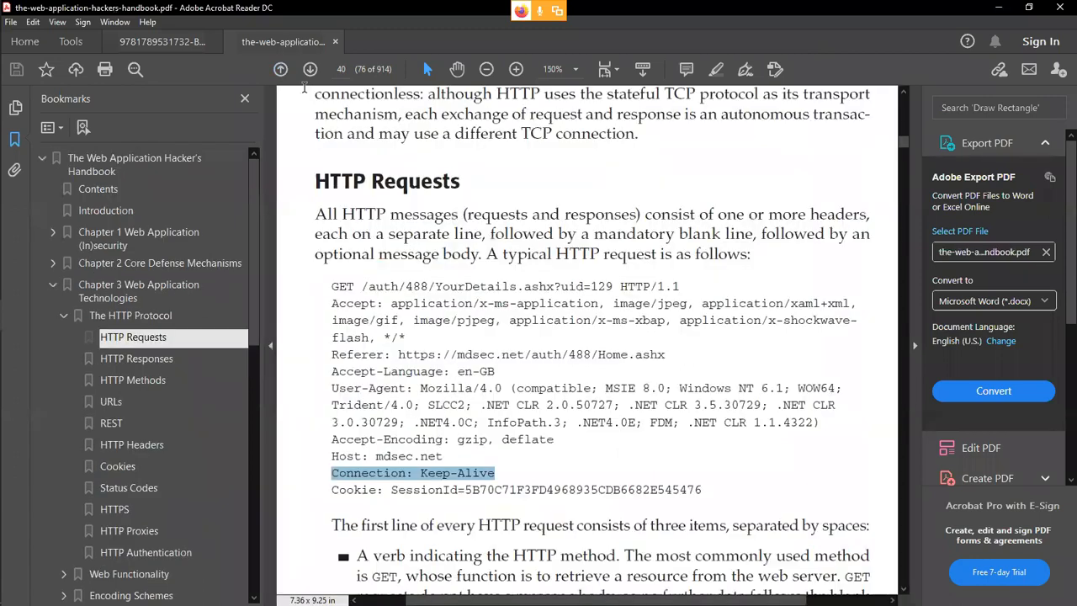
{"action": "left_click", "coordinate": [163, 446]}
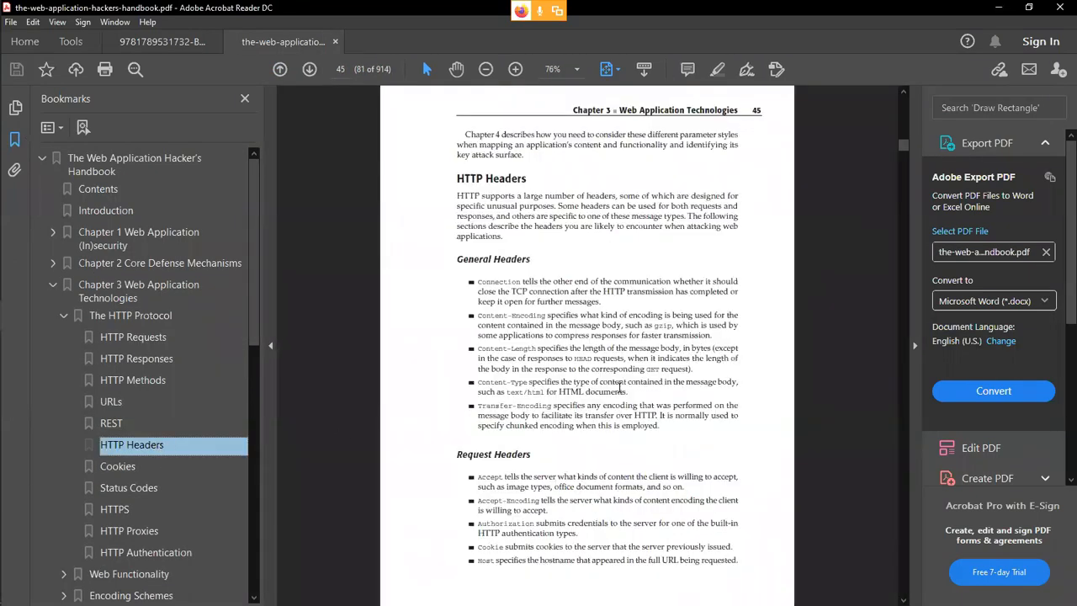
{"action": "scroll", "coordinate": [619, 386], "scroll_direction": "down", "scroll_amount": 15}
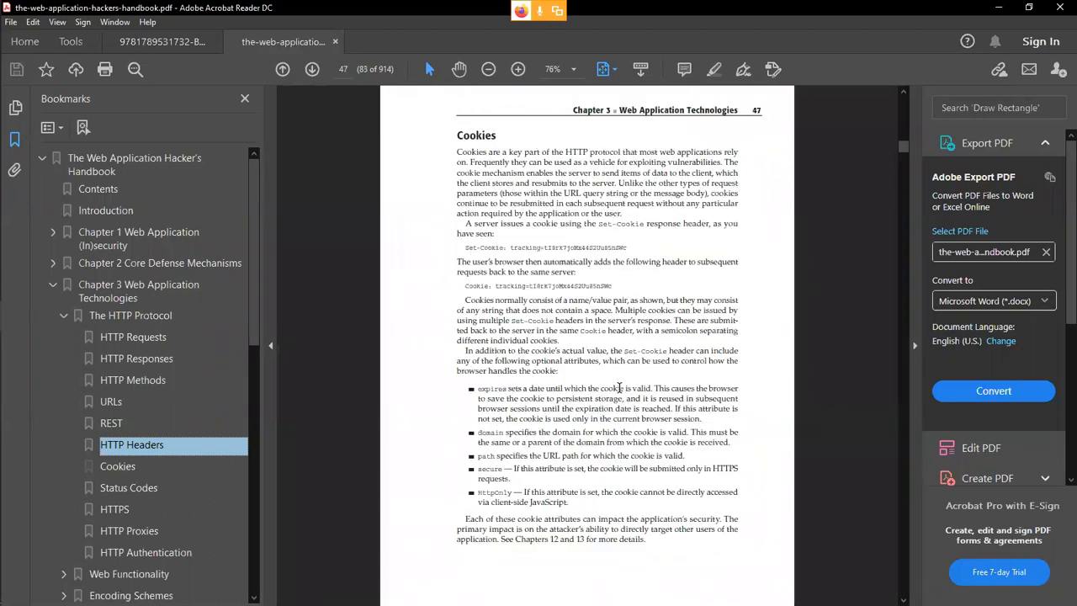
{"action": "scroll", "coordinate": [619, 387], "scroll_direction": "down", "scroll_amount": 10}
{"action": "scroll", "coordinate": [619, 386], "scroll_direction": "down", "scroll_amount": 15}
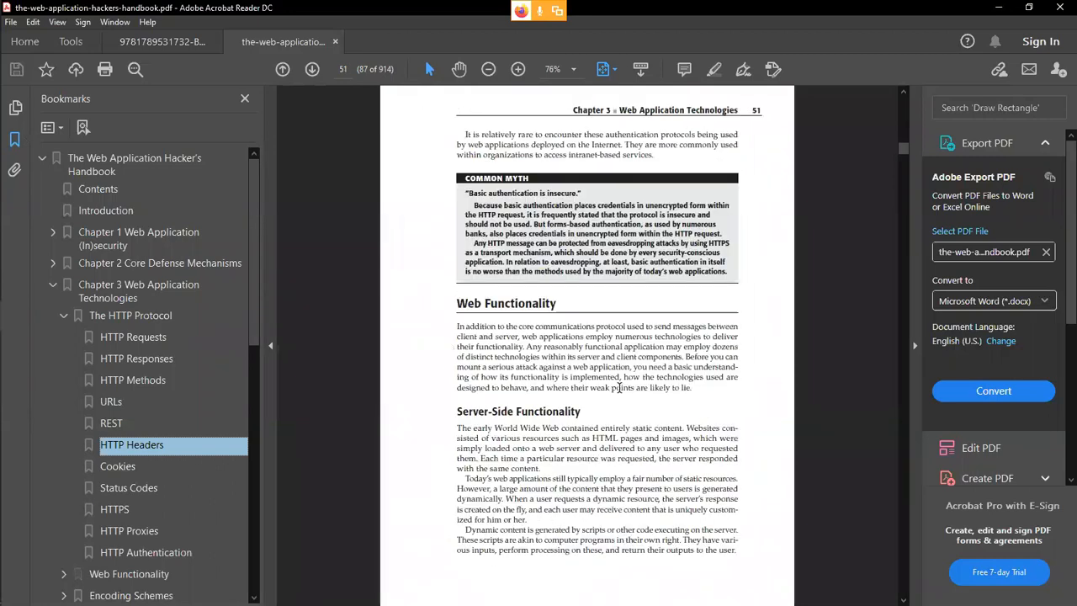
{"action": "scroll", "coordinate": [619, 387], "scroll_direction": "up", "scroll_amount": 20}
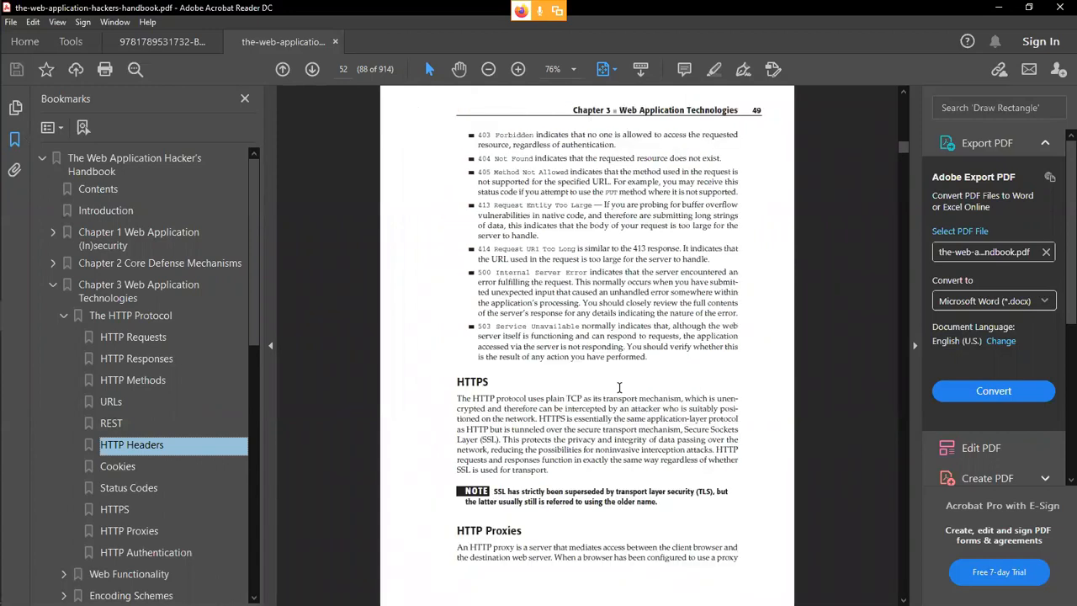
Go to the HTTP Requests section and read page 43's HEAD, TRACE, OPTIONS and PUT methods at 150% zoom.
{"action": "left_click", "coordinate": [123, 339]}
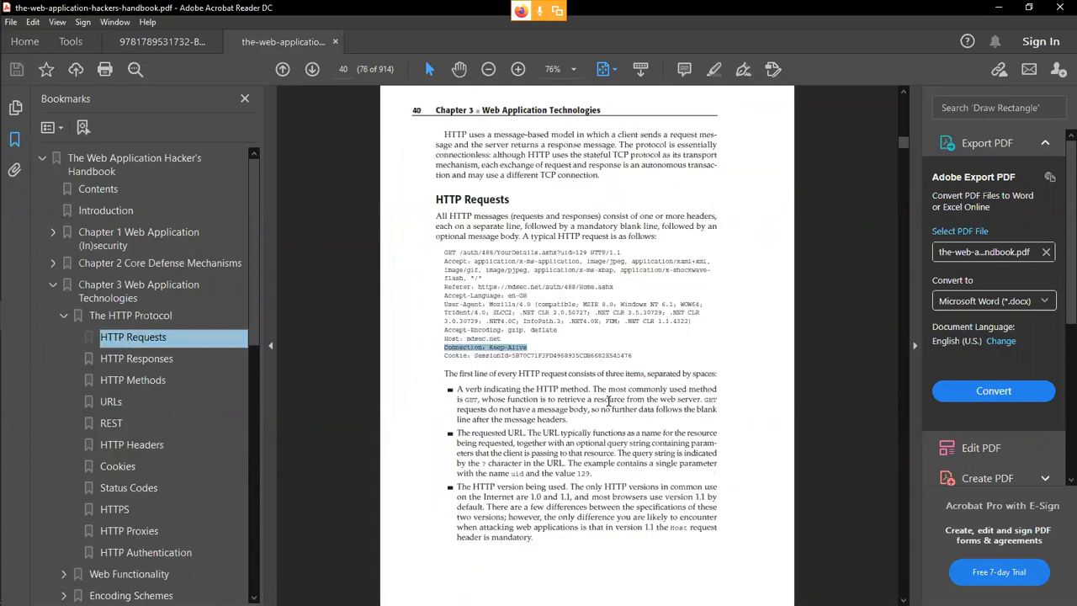
{"action": "scroll", "coordinate": [582, 389], "scroll_direction": "down", "scroll_amount": 5}
{"action": "scroll", "coordinate": [582, 388], "scroll_direction": "down", "scroll_amount": 8}
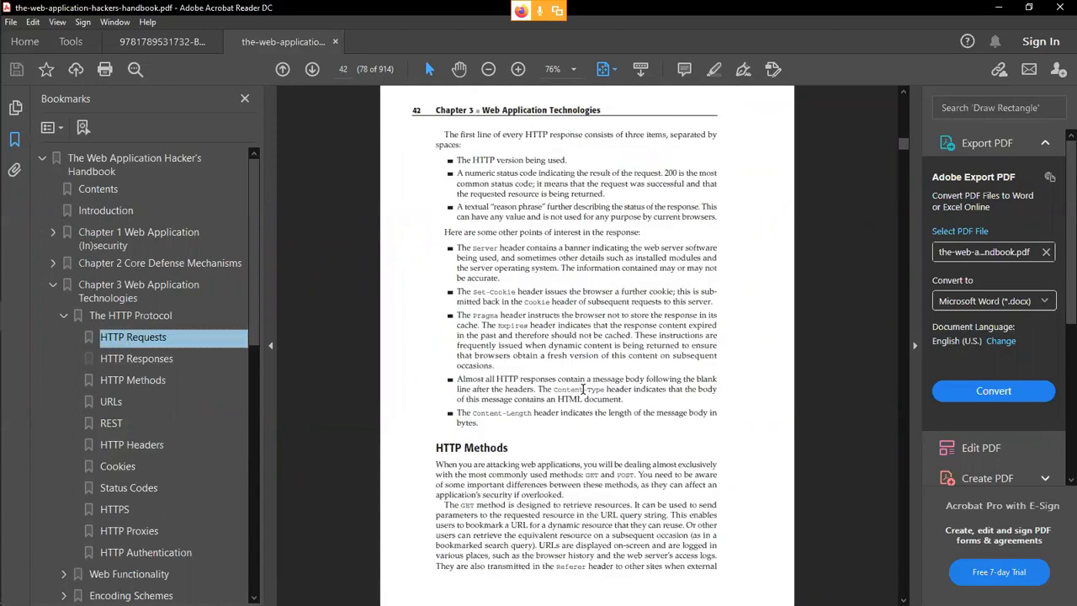
{"action": "left_click", "coordinate": [574, 69]}
{"action": "left_click", "coordinate": [616, 206]}
{"action": "scroll", "coordinate": [700, 492], "scroll_direction": "down", "scroll_amount": 6}
{"action": "scroll", "coordinate": [699, 492], "scroll_direction": "down", "scroll_amount": 5}
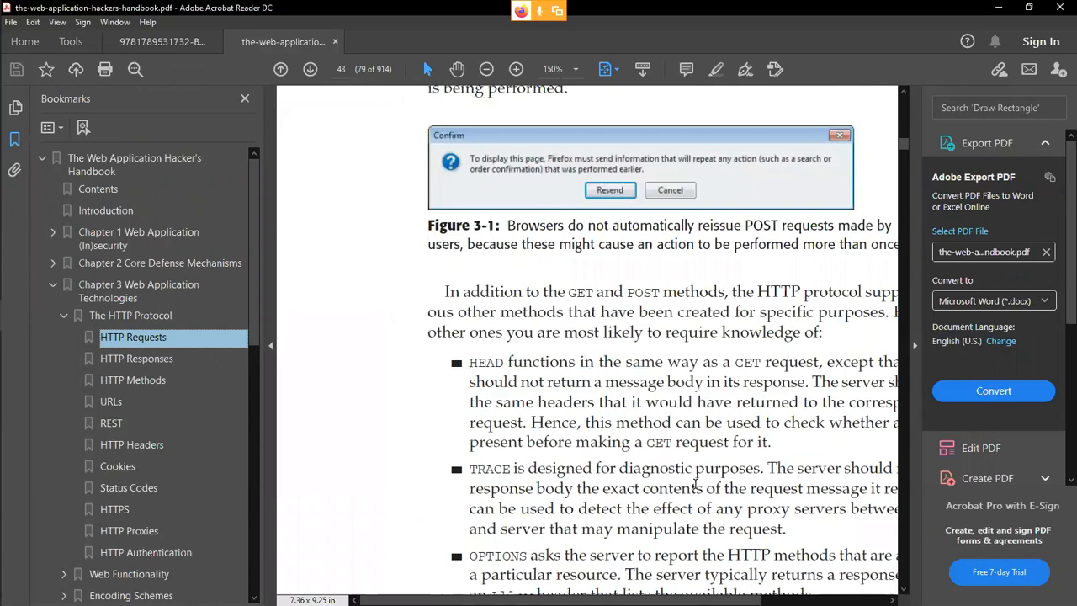
{"action": "scroll", "coordinate": [580, 586], "scroll_direction": "right", "scroll_amount": 3}
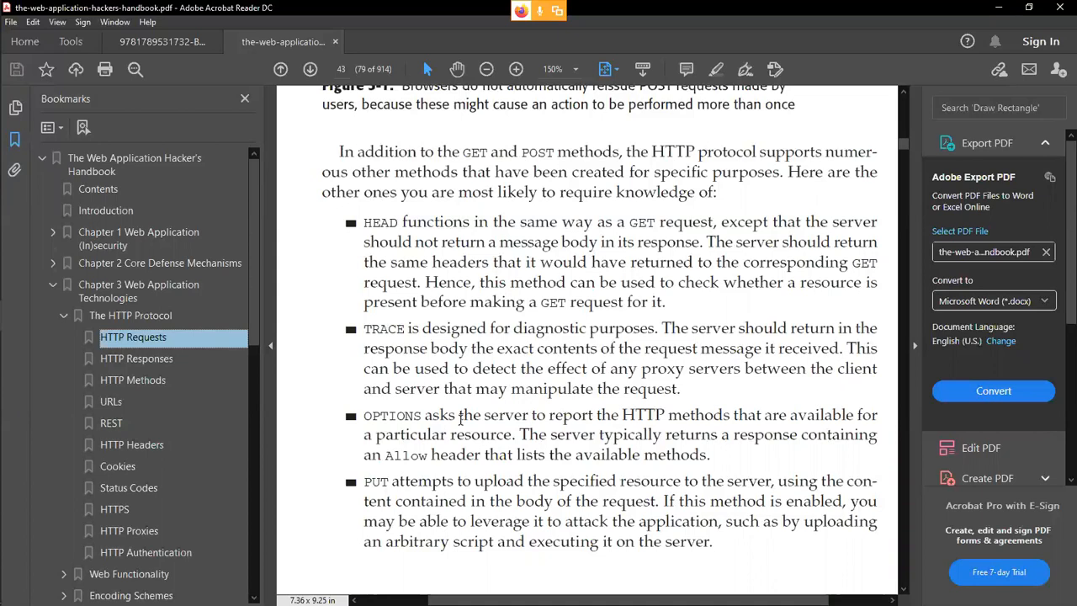
Highlight the OPTIONS and PUT method descriptions, then scroll on to the URLs section on page 44.
{"action": "left_click_drag", "start_coordinate": [622, 415], "coordinate": [712, 455]}
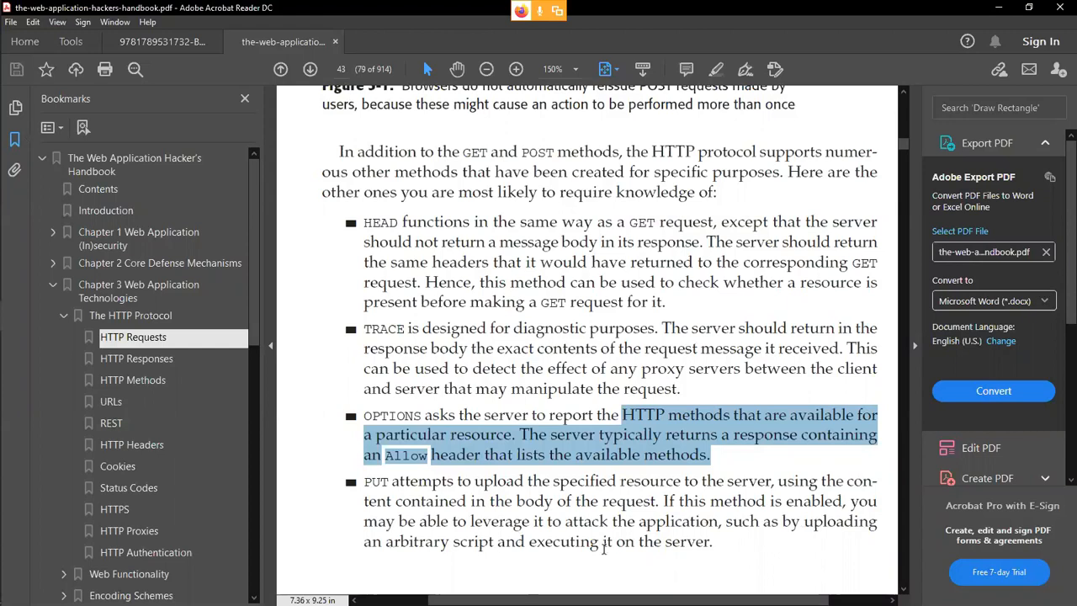
{"action": "left_click_drag", "start_coordinate": [713, 547], "coordinate": [387, 488]}
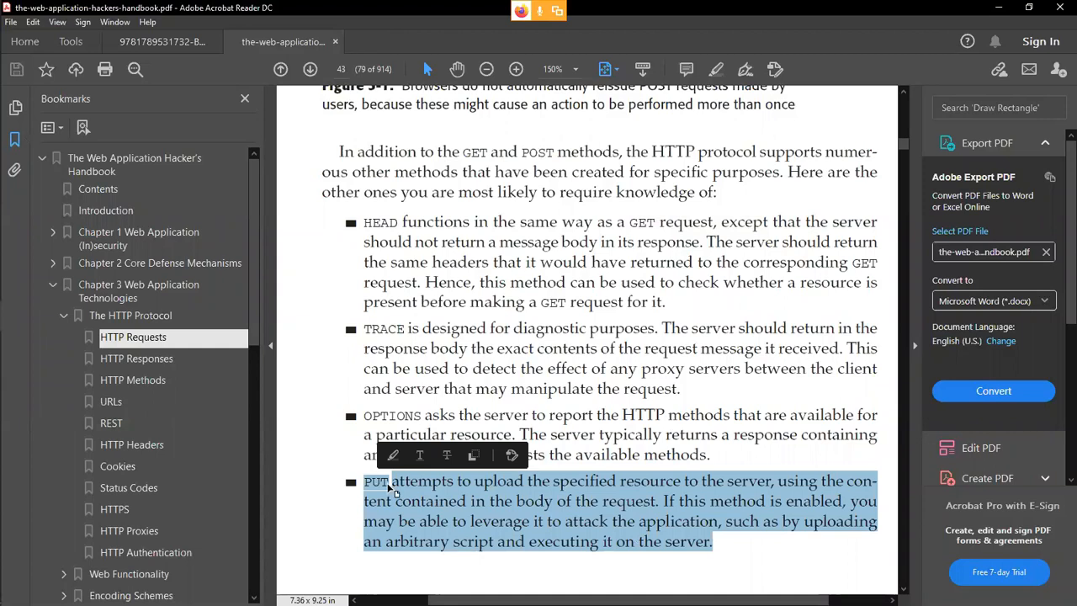
{"action": "scroll", "coordinate": [505, 511], "scroll_direction": "down", "scroll_amount": 1}
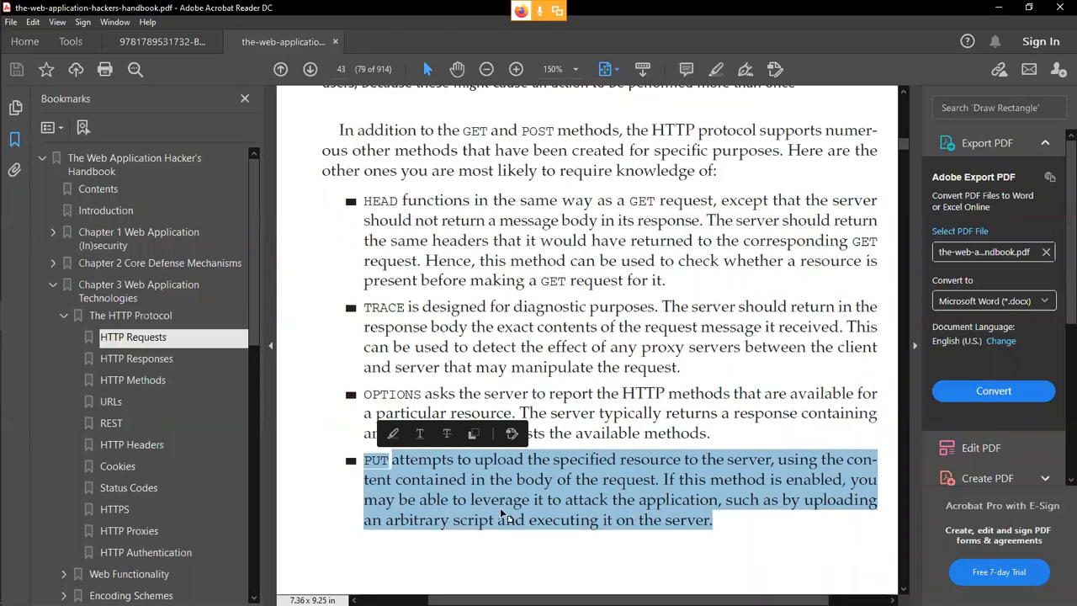
{"action": "scroll", "coordinate": [502, 508], "scroll_direction": "down", "scroll_amount": 5}
{"action": "left_click_drag", "start_coordinate": [462, 601], "coordinate": [436, 602]}
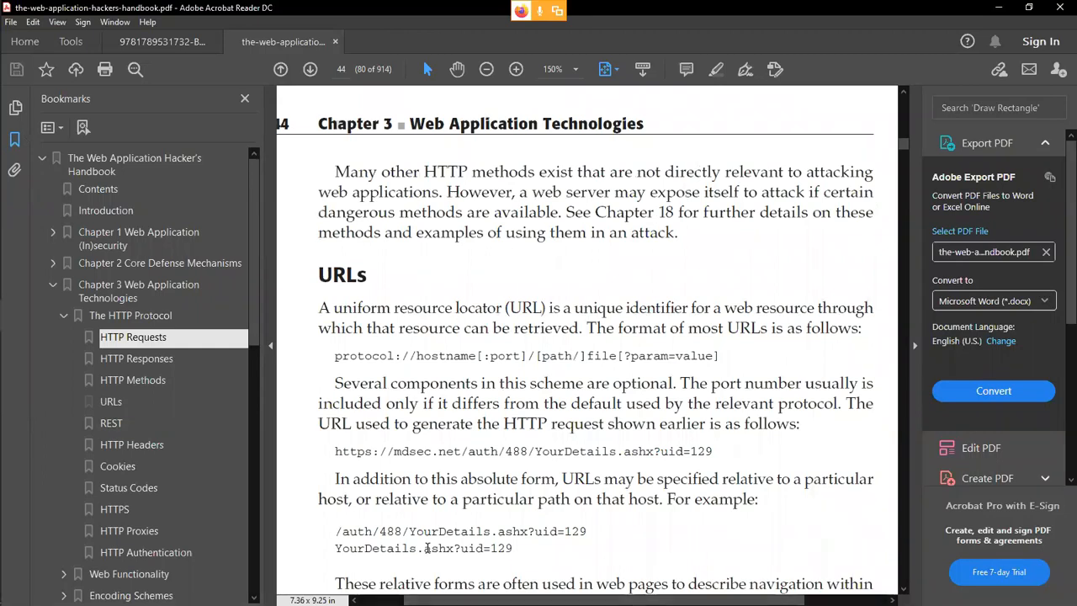
Pick out the protocol, hostname, port, path and param parts of the URL format.
{"action": "scroll", "coordinate": [428, 467], "scroll_direction": "down", "scroll_amount": 2}
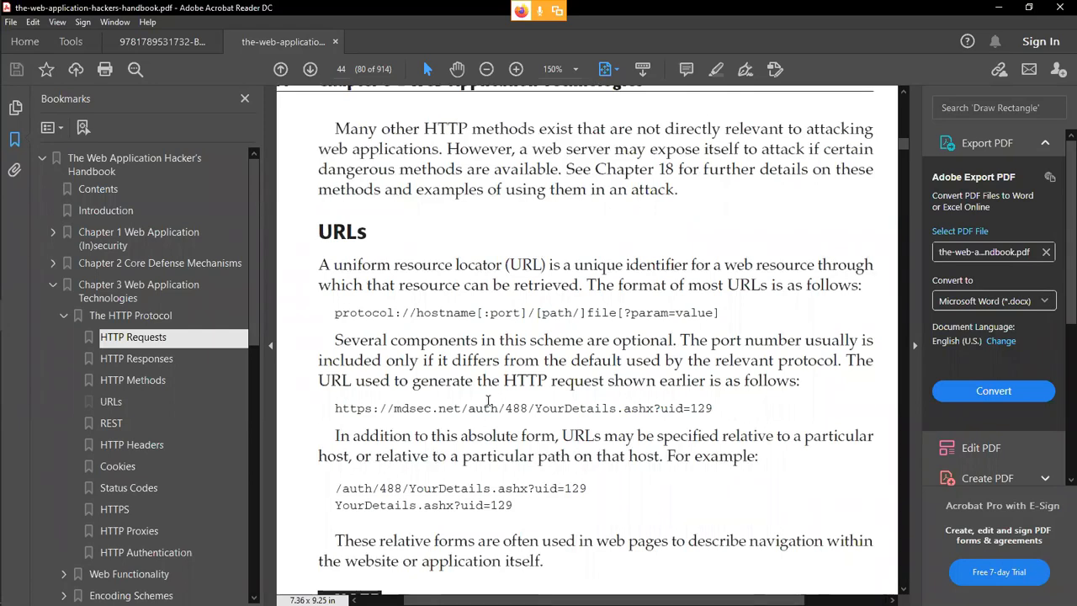
{"action": "double_click", "coordinate": [360, 313]}
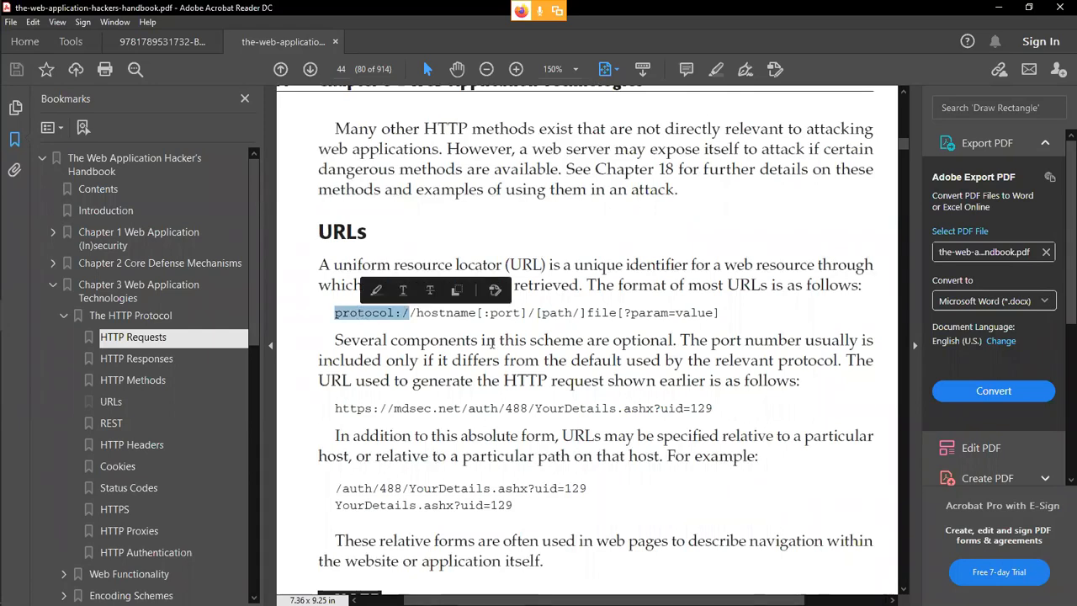
{"action": "double_click", "coordinate": [468, 313]}
{"action": "double_click", "coordinate": [504, 313]}
{"action": "double_click", "coordinate": [575, 313]}
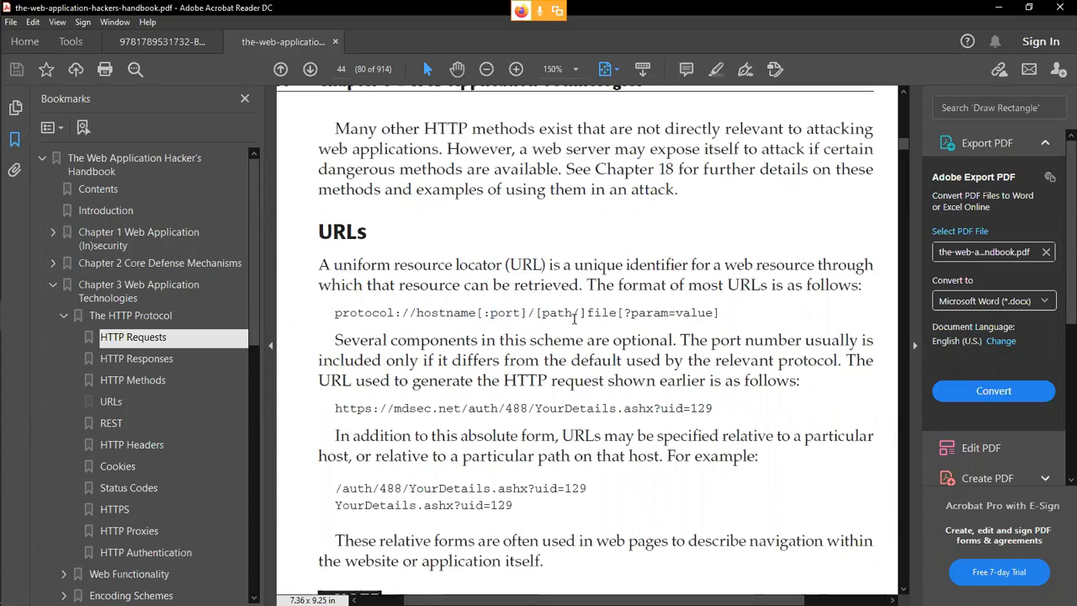
{"action": "double_click", "coordinate": [652, 312]}
{"action": "left_click", "coordinate": [745, 336]}
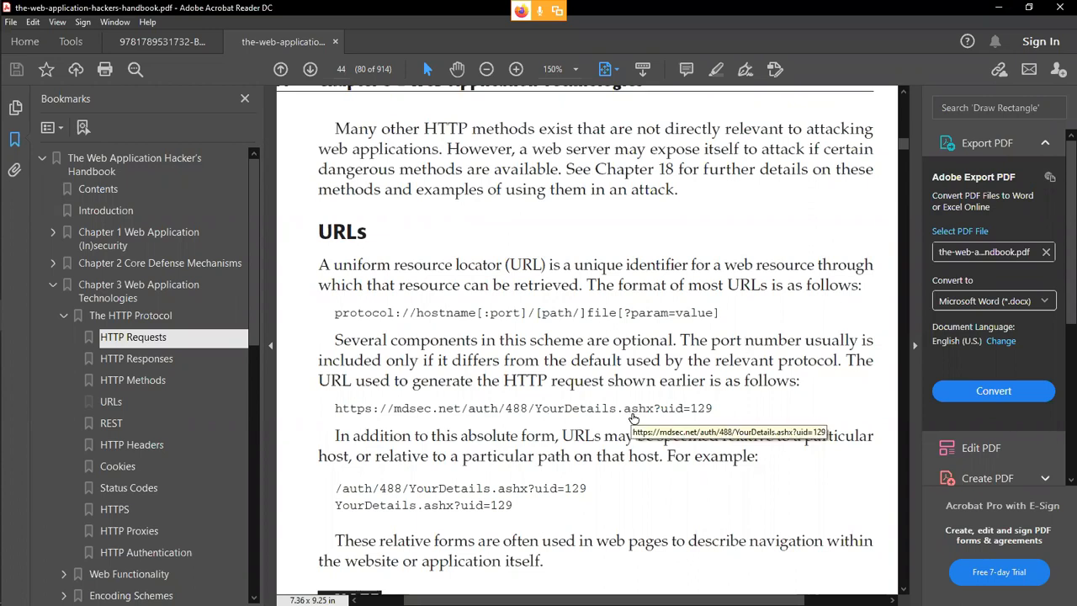
Read through the REST section, check the Burp Suite Cookbook, and return to Burp Suite.
{"action": "scroll", "coordinate": [631, 454], "scroll_direction": "down", "scroll_amount": 2}
{"action": "scroll", "coordinate": [629, 502], "scroll_direction": "down", "scroll_amount": 10}
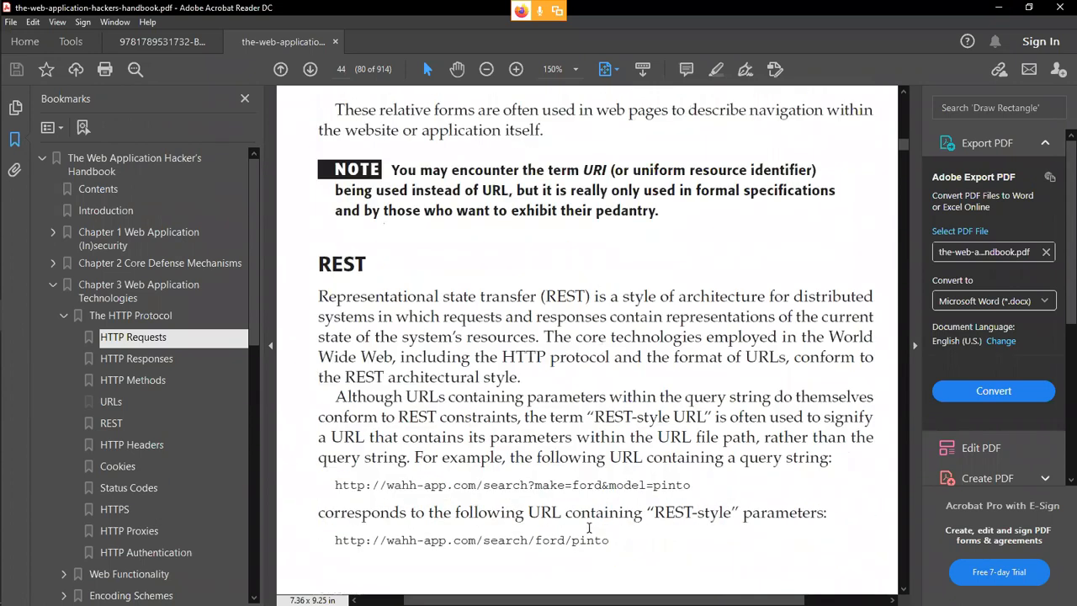
{"action": "scroll", "coordinate": [589, 527], "scroll_direction": "down", "scroll_amount": 13}
{"action": "scroll", "coordinate": [580, 517], "scroll_direction": "up", "scroll_amount": 13}
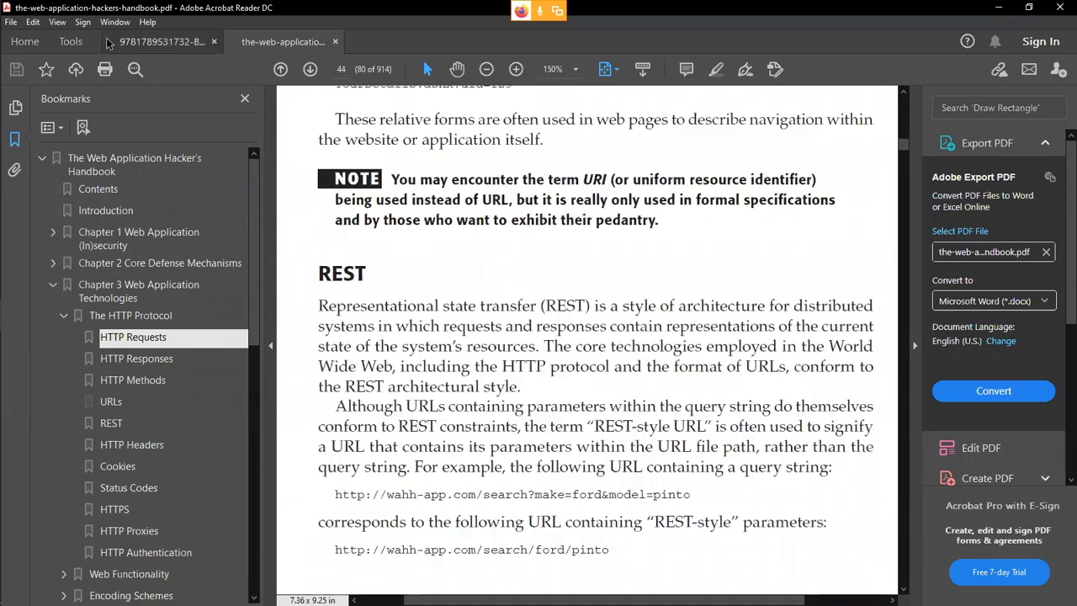
{"action": "left_click", "coordinate": [156, 43]}
{"action": "mouse_move", "coordinate": [1, 492]}
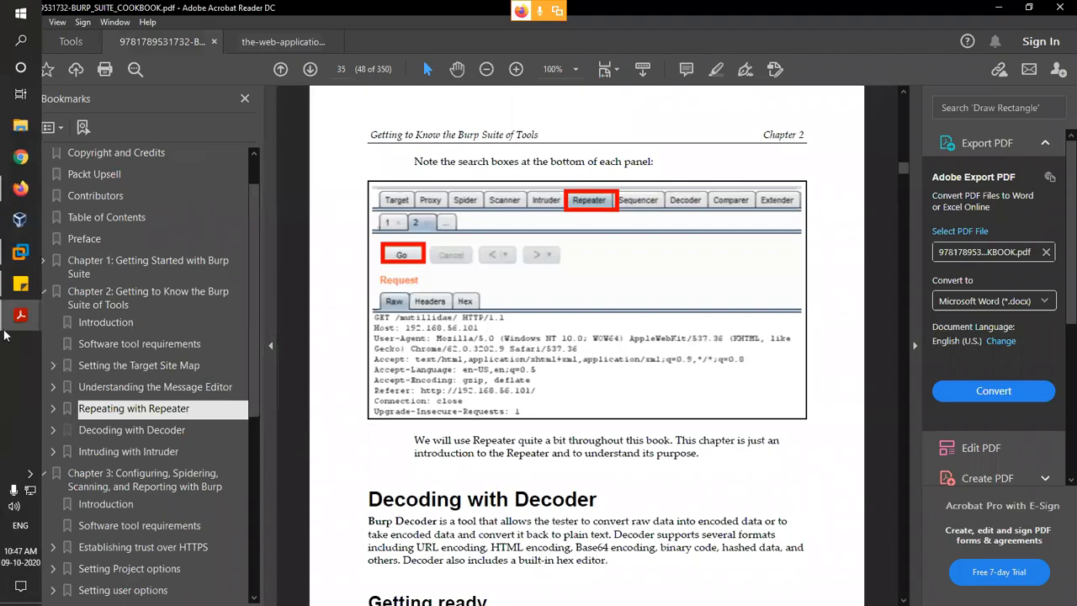
{"action": "left_click", "coordinate": [6, 250]}
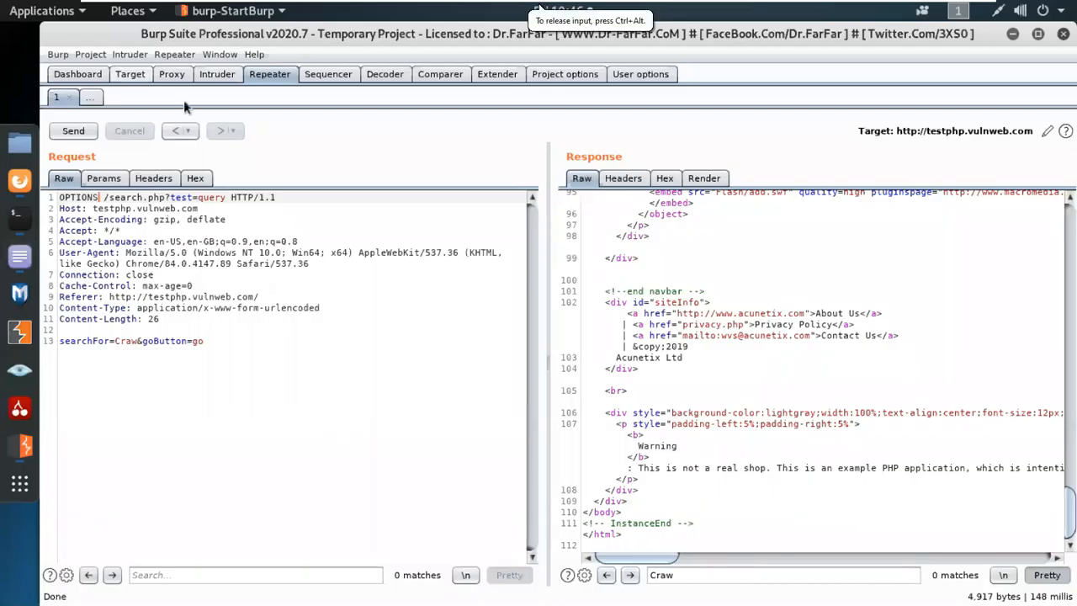
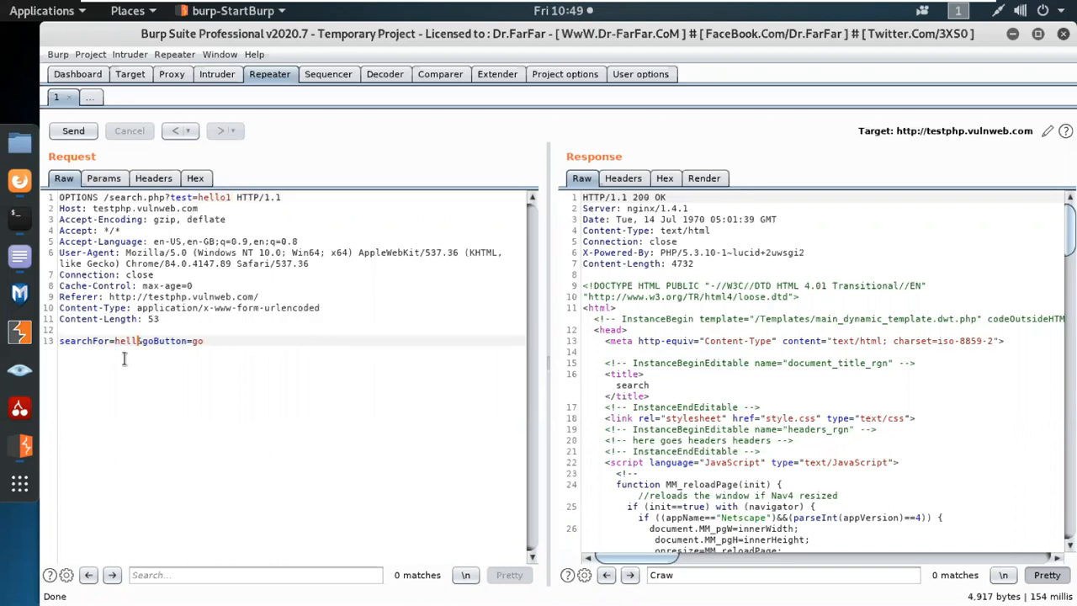
Edit the OPTIONS search.php body to searchFor=hello2&goButton=hello3 and send it.
{"action": "key", "text": "Right"}
{"action": "key", "text": "Right"}
{"action": "key", "text": "Right"}
{"action": "key", "text": "Right"}
{"action": "key", "text": "Right"}
{"action": "key", "text": "Right"}
{"action": "key", "text": "End"}
{"action": "key", "text": "BackSpace"}
{"action": "key", "text": "BackSpace"}
{"action": "type", "text": "hello3"}
{"action": "left_click", "coordinate": [73, 130]}
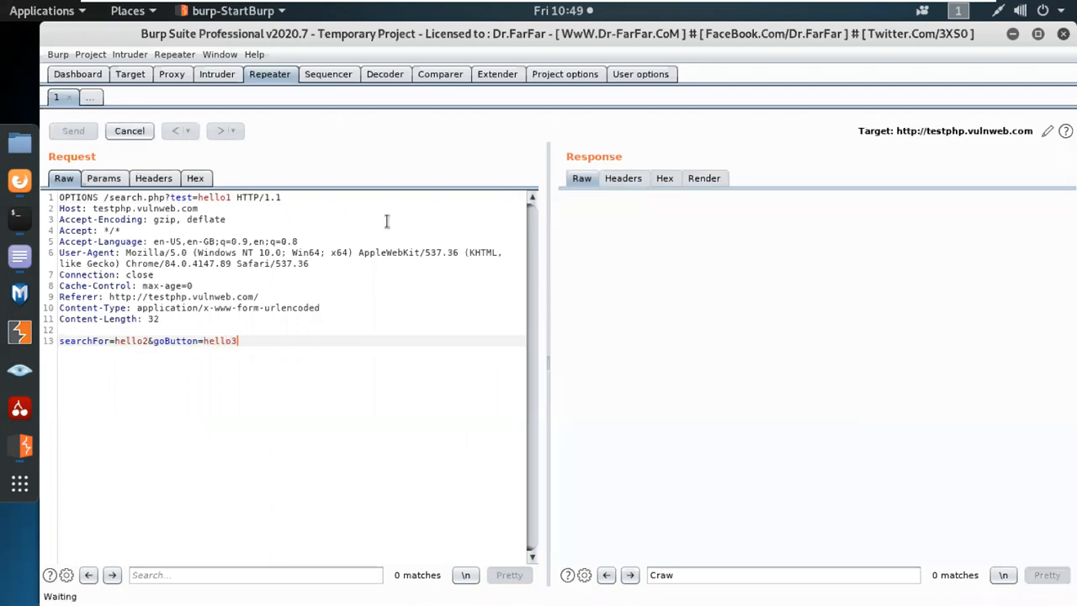
Search the response for 'hello', then resend the edited request for a fresh 200 OK.
{"action": "left_click", "coordinate": [728, 573]}
{"action": "key", "text": "BackSpace"}
{"action": "key", "text": "BackSpace"}
{"action": "key", "text": "BackSpace"}
{"action": "key", "text": "BackSpace"}
{"action": "type", "text": "hello"}
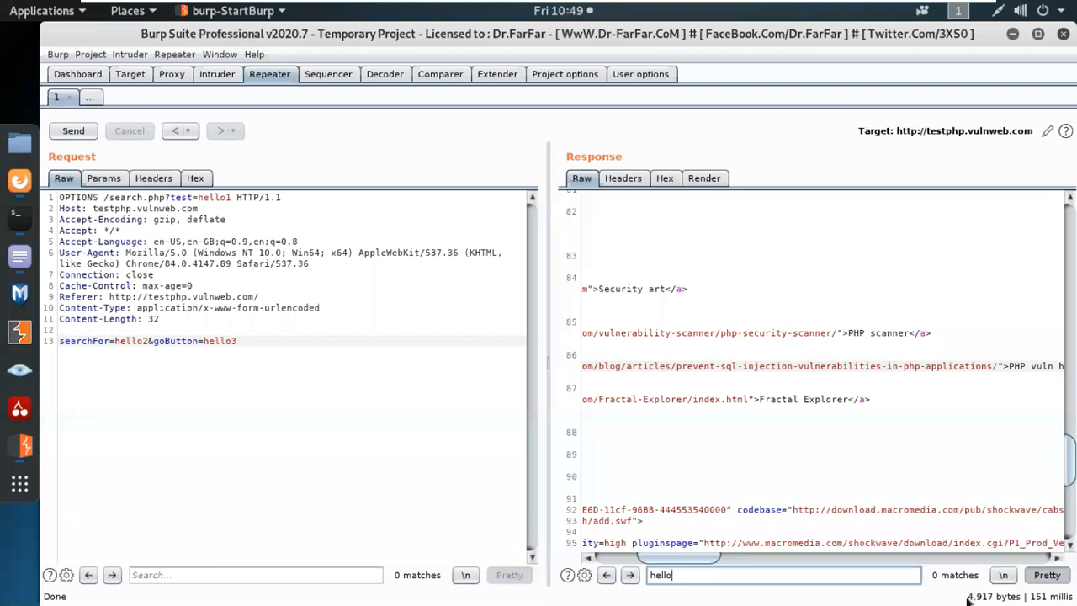
{"action": "left_click_drag", "start_coordinate": [681, 560], "coordinate": [597, 566]}
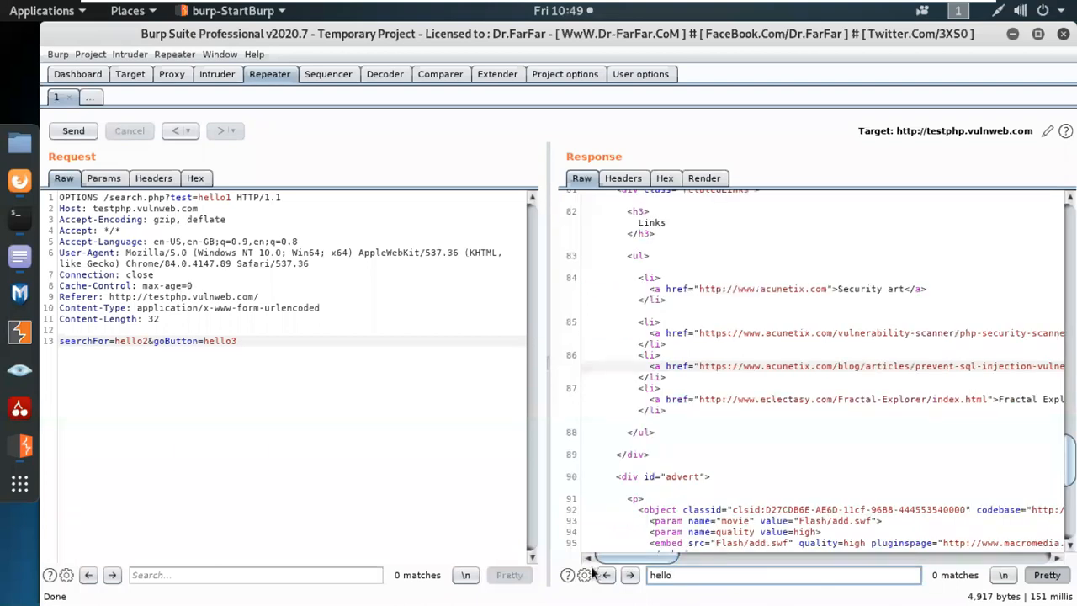
{"action": "left_click", "coordinate": [76, 132]}
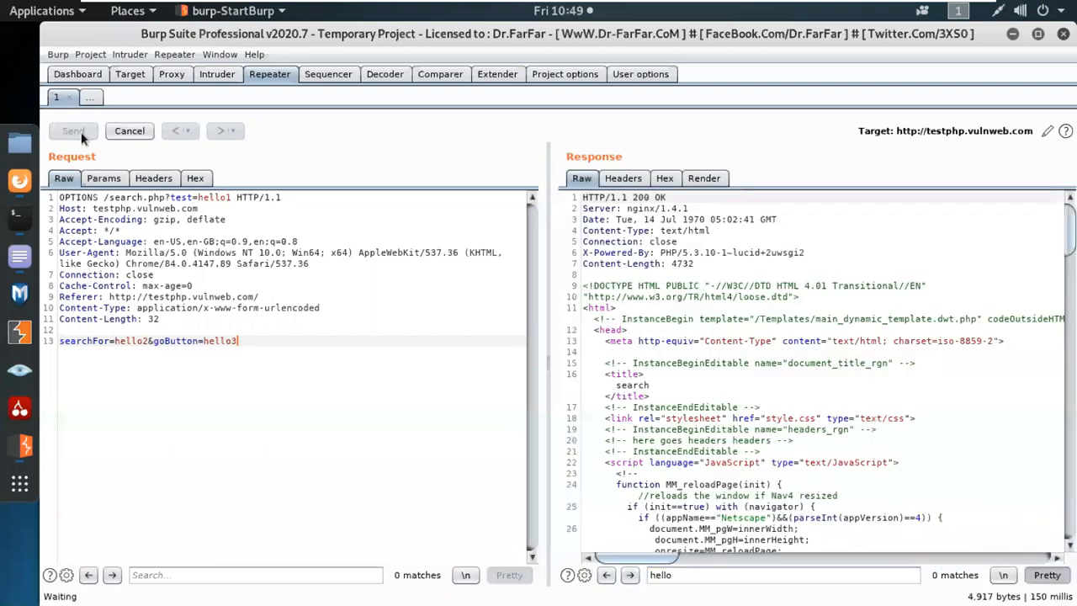
{"action": "left_click", "coordinate": [80, 131]}
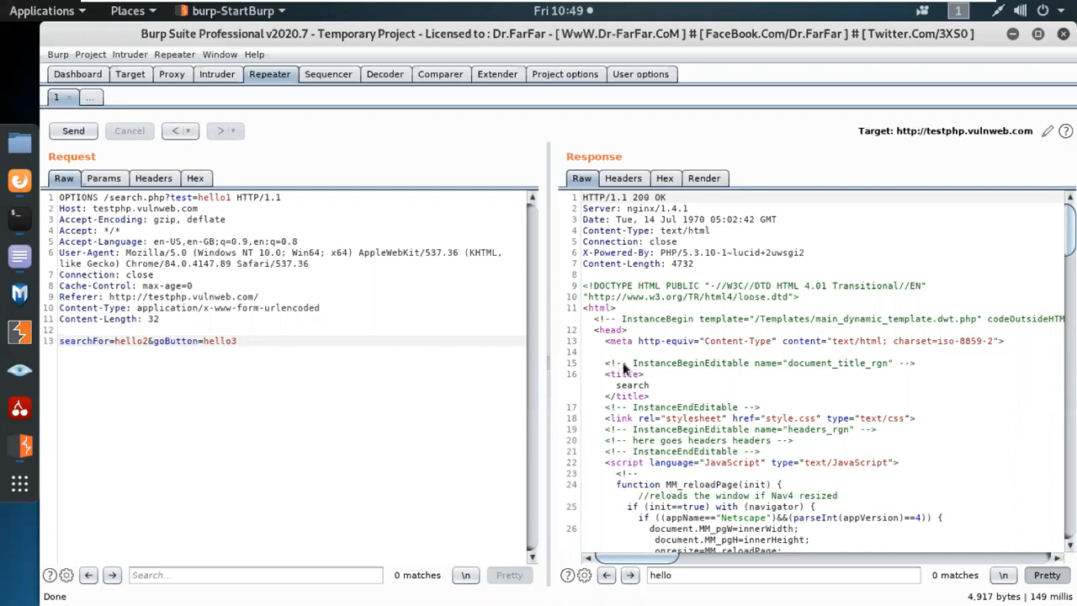
Send /listproducts.php?cat=1 from the Site map to Repeater and view it in tab 2.
{"action": "left_click", "coordinate": [130, 74]}
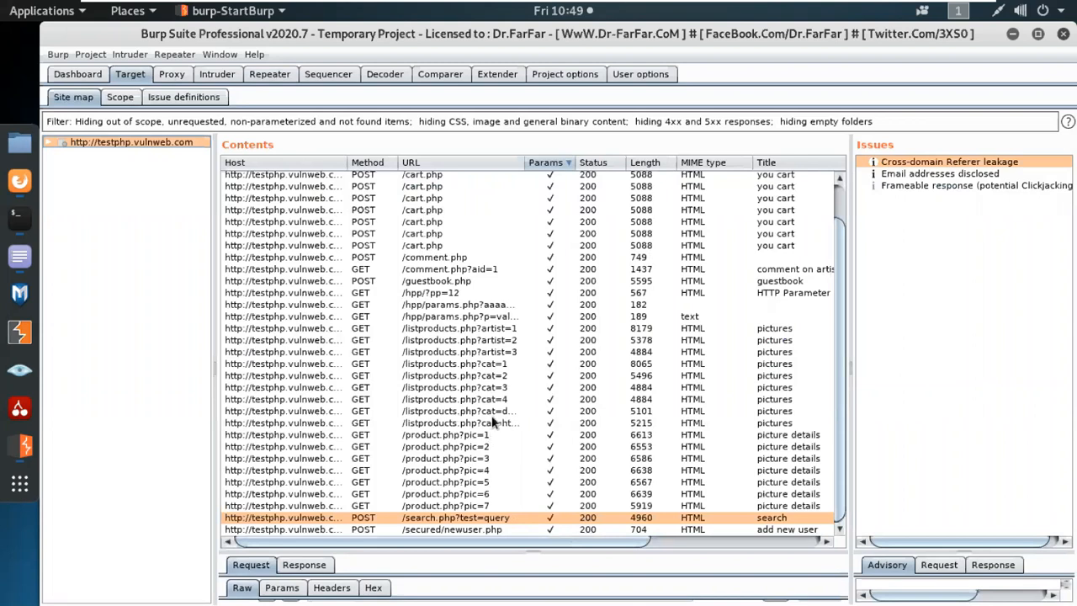
{"action": "left_click", "coordinate": [495, 365]}
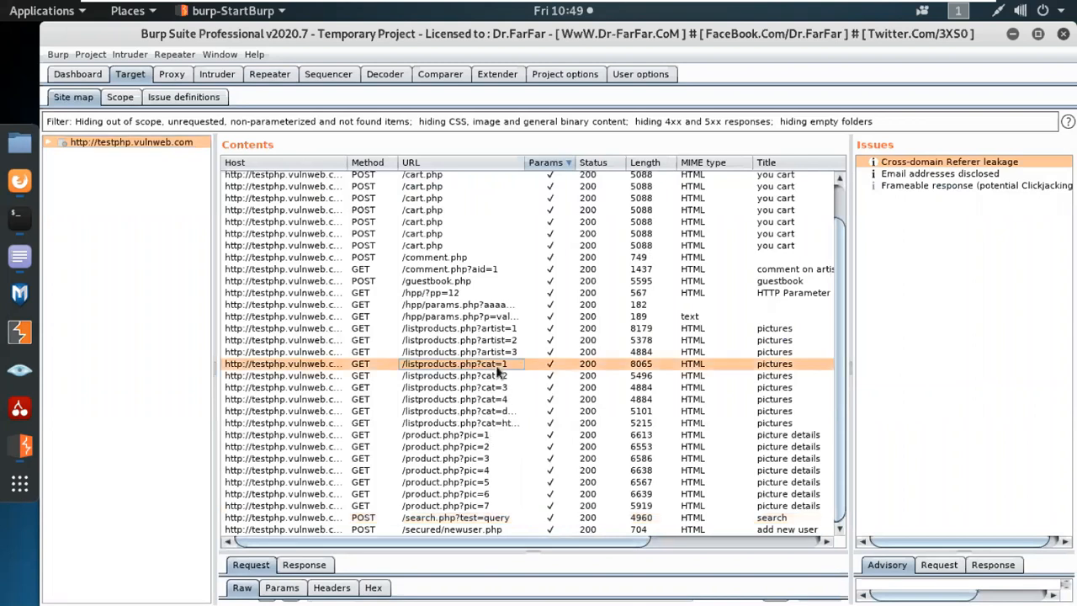
{"action": "right_click", "coordinate": [499, 369]}
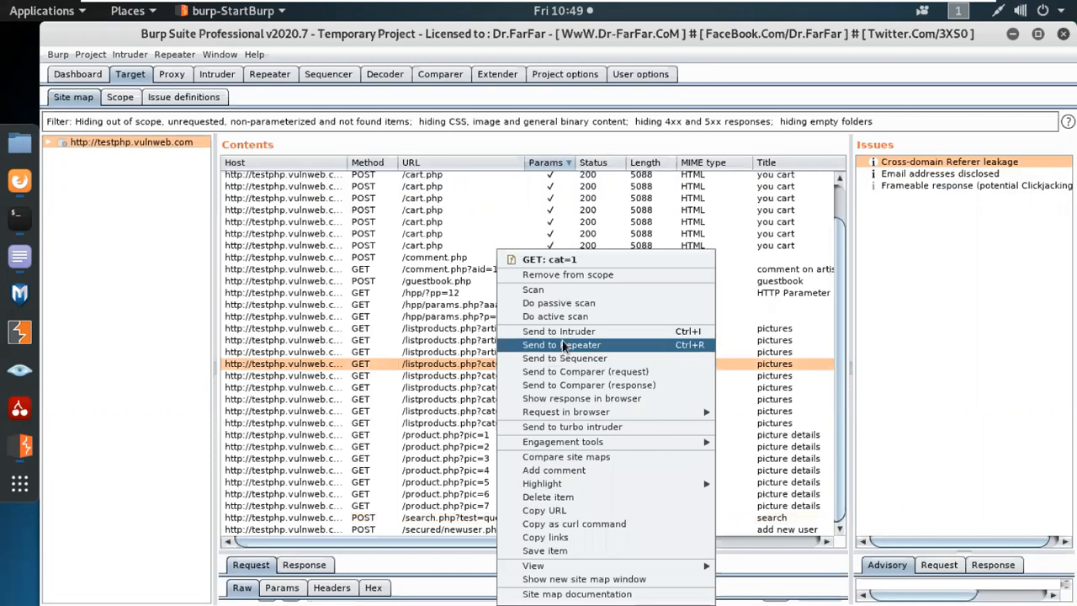
{"action": "left_click", "coordinate": [562, 344]}
{"action": "left_click", "coordinate": [284, 76]}
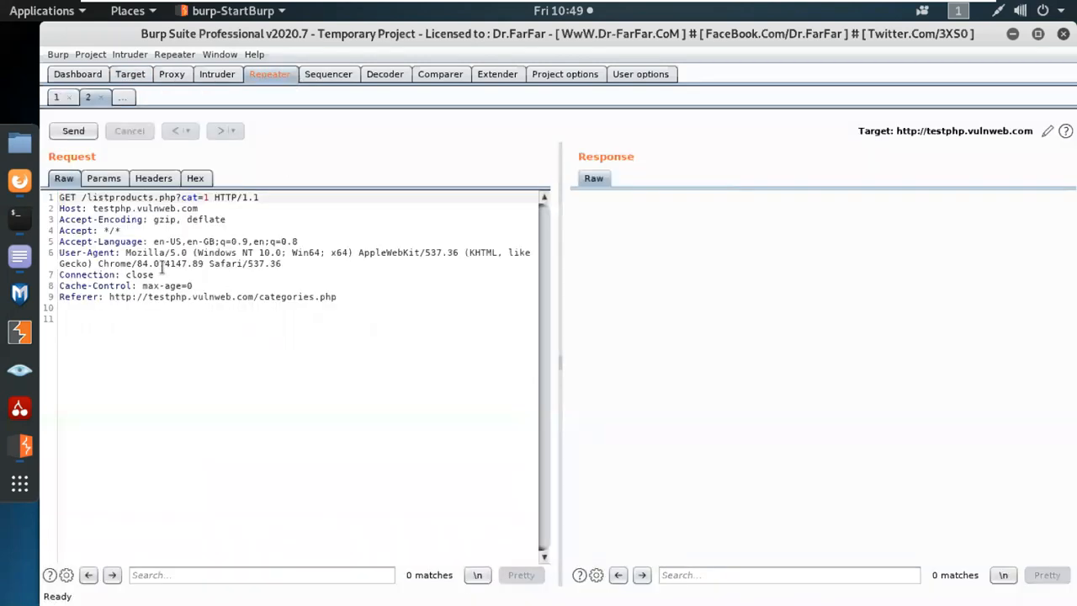
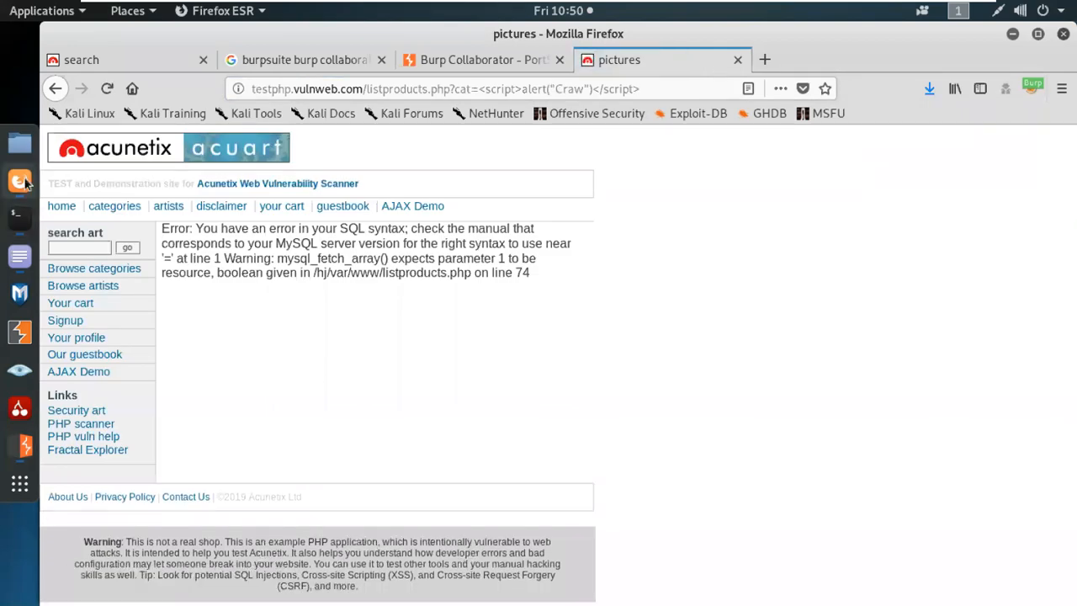
On the collaborator results tab, replace 'collaborator' with 'repeater' so the query reads 'burpsuite burp repeater medium'.
{"action": "left_click", "coordinate": [338, 63]}
{"action": "left_click_drag", "start_coordinate": [268, 159], "coordinate": [432, 149]}
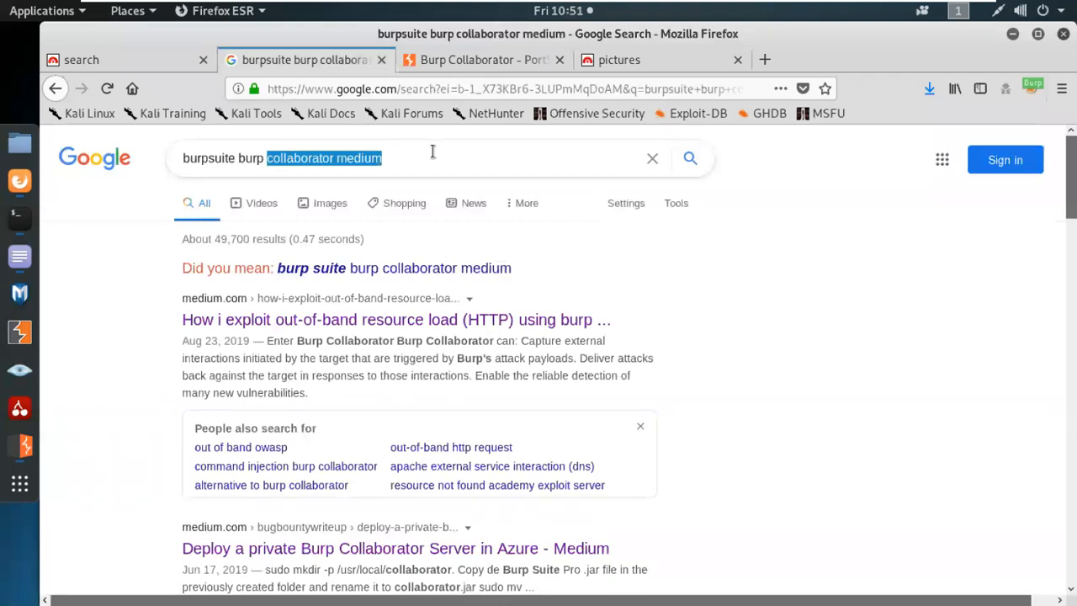
{"action": "left_click", "coordinate": [335, 159]}
{"action": "left_click_drag", "start_coordinate": [336, 160], "coordinate": [265, 160]}
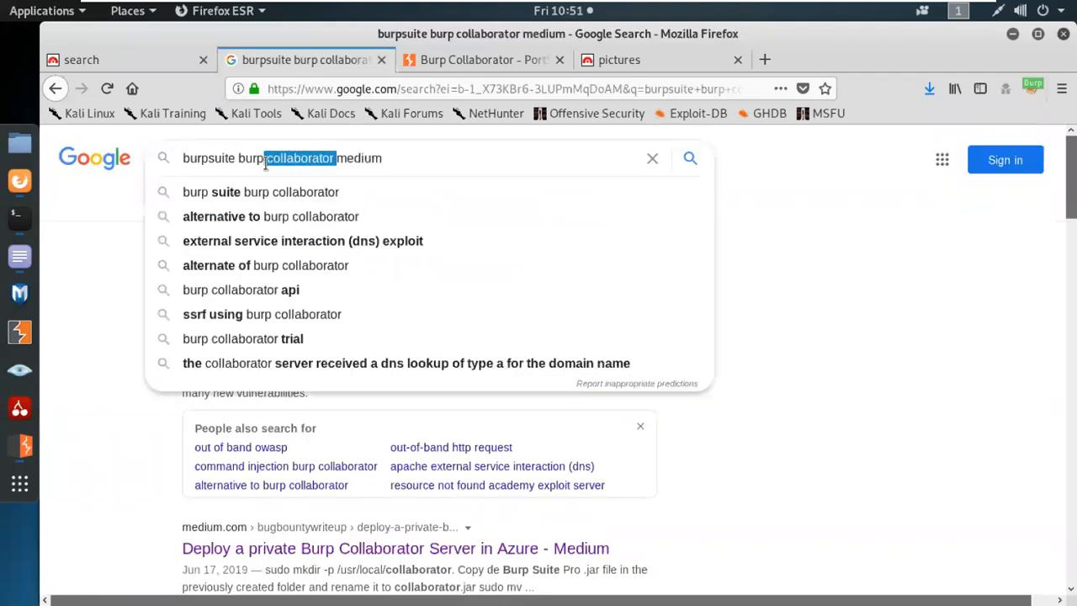
{"action": "key", "text": "BackSpace"}
{"action": "type", "text": "repeat"}
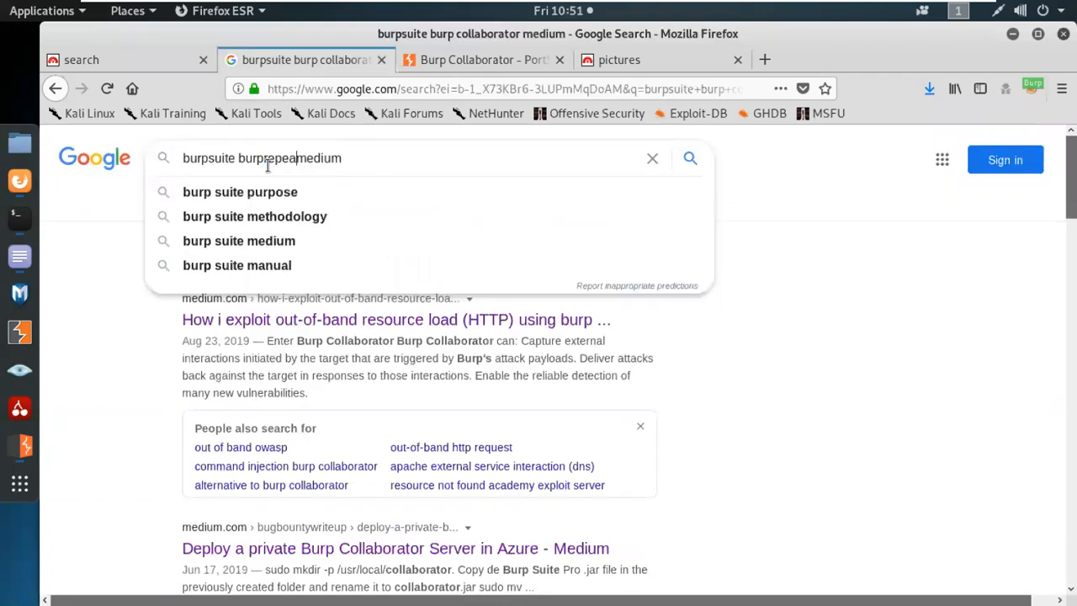
{"action": "type", "text": "er"}
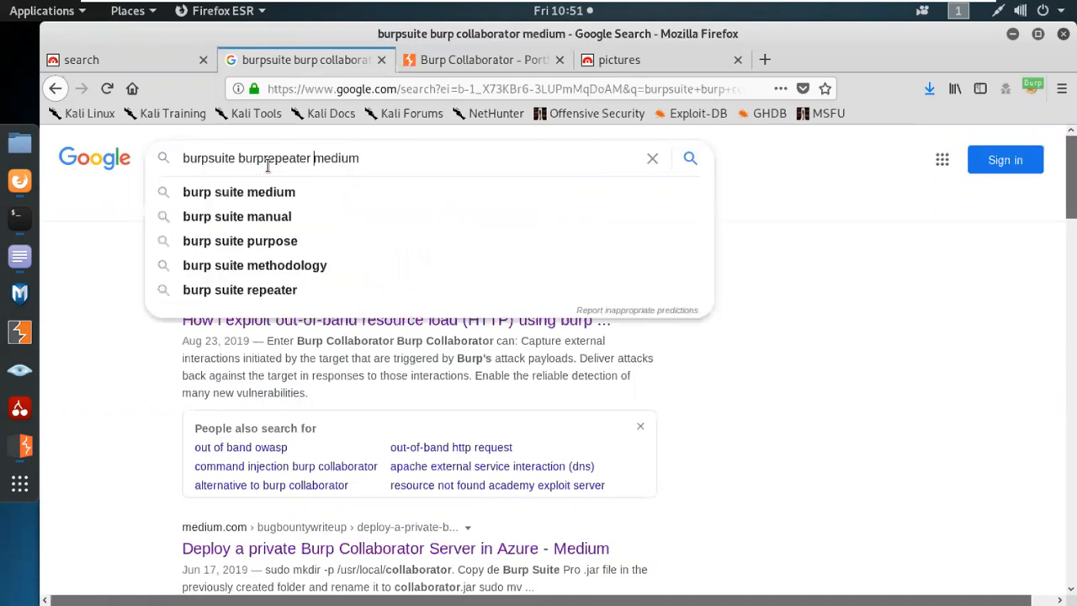
{"action": "left_click", "coordinate": [267, 160]}
Run the 'burpsuite burp repeater medium' search, skim the results, and open 'Burp Suite Tutorial' in a new tab.
{"action": "key", "text": "Return"}
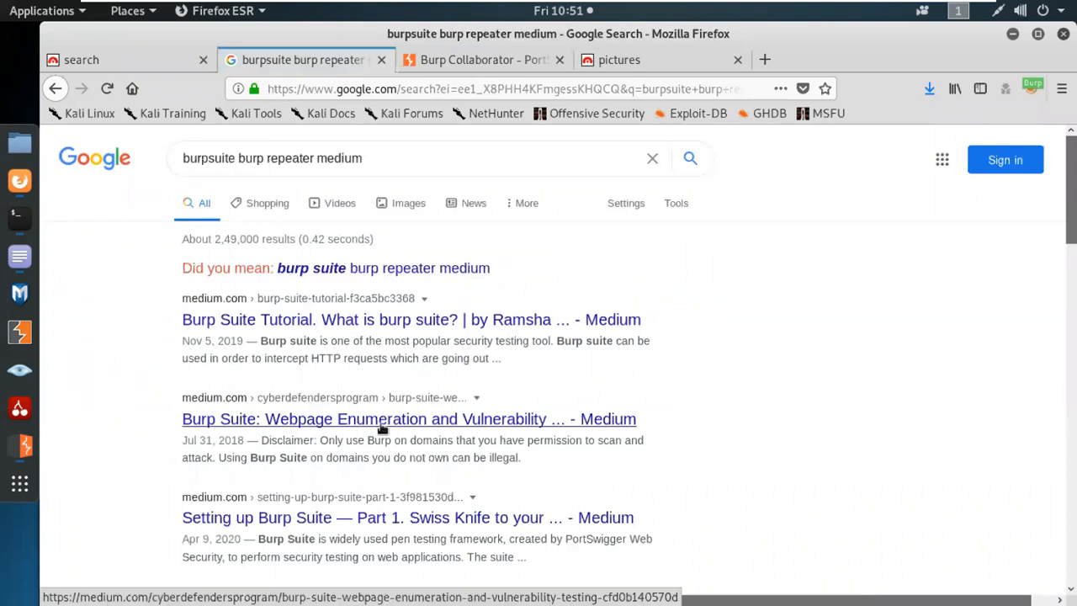
{"action": "scroll", "coordinate": [471, 431], "scroll_direction": "down", "scroll_amount": 2}
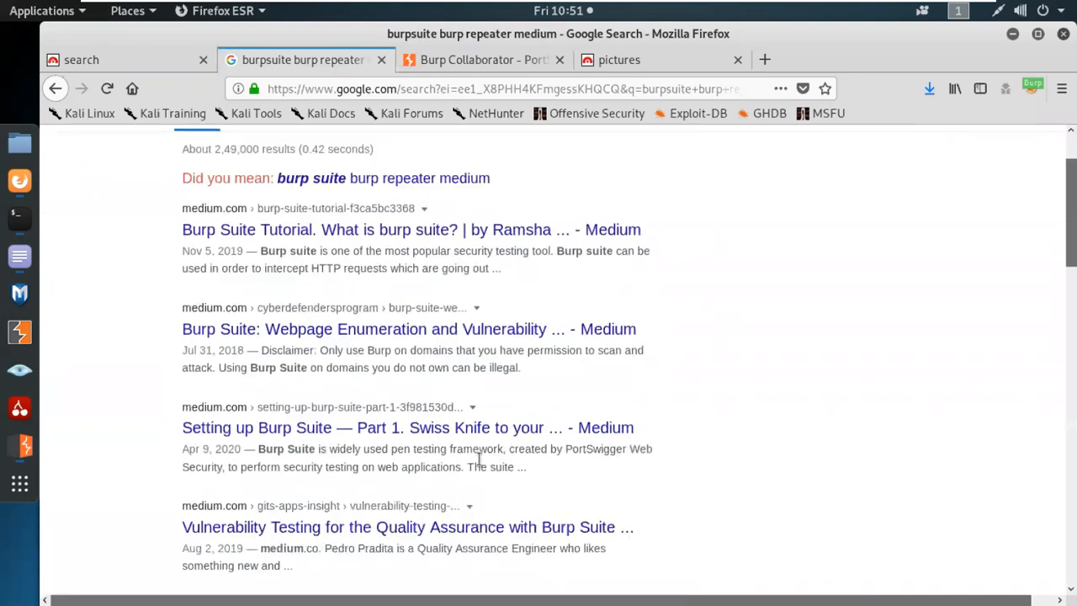
{"action": "scroll", "coordinate": [477, 439], "scroll_direction": "down", "scroll_amount": 2}
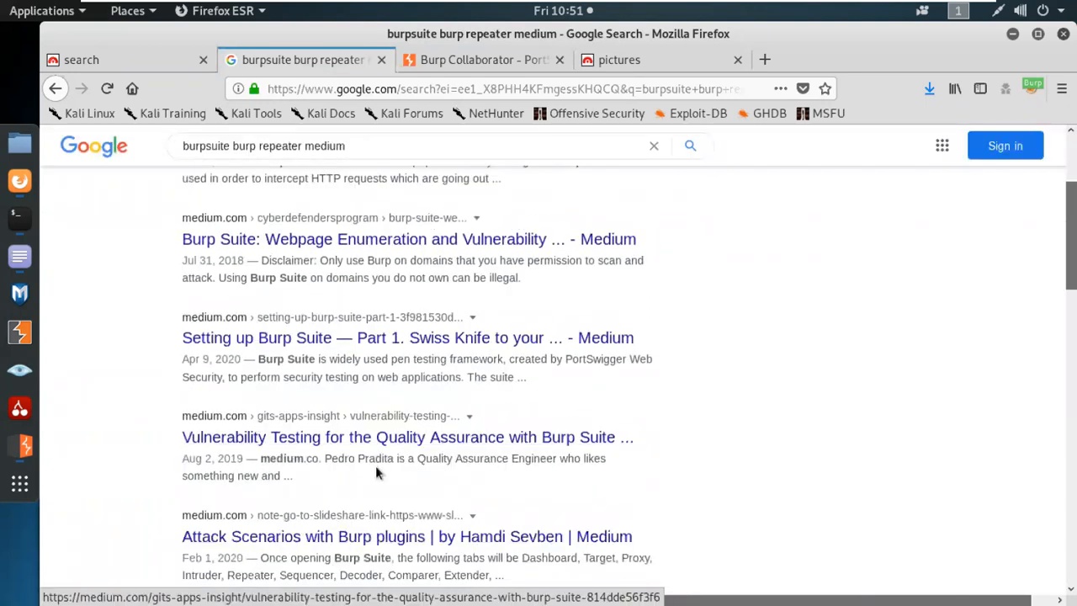
{"action": "scroll", "coordinate": [513, 471], "scroll_direction": "down", "scroll_amount": 2}
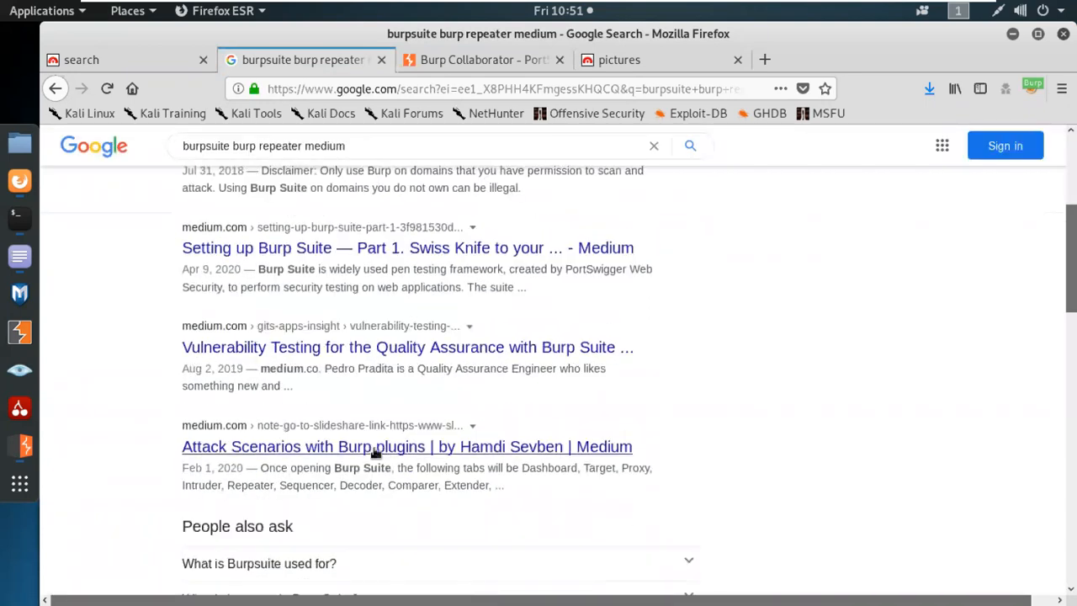
{"action": "scroll", "coordinate": [530, 463], "scroll_direction": "down", "scroll_amount": 5}
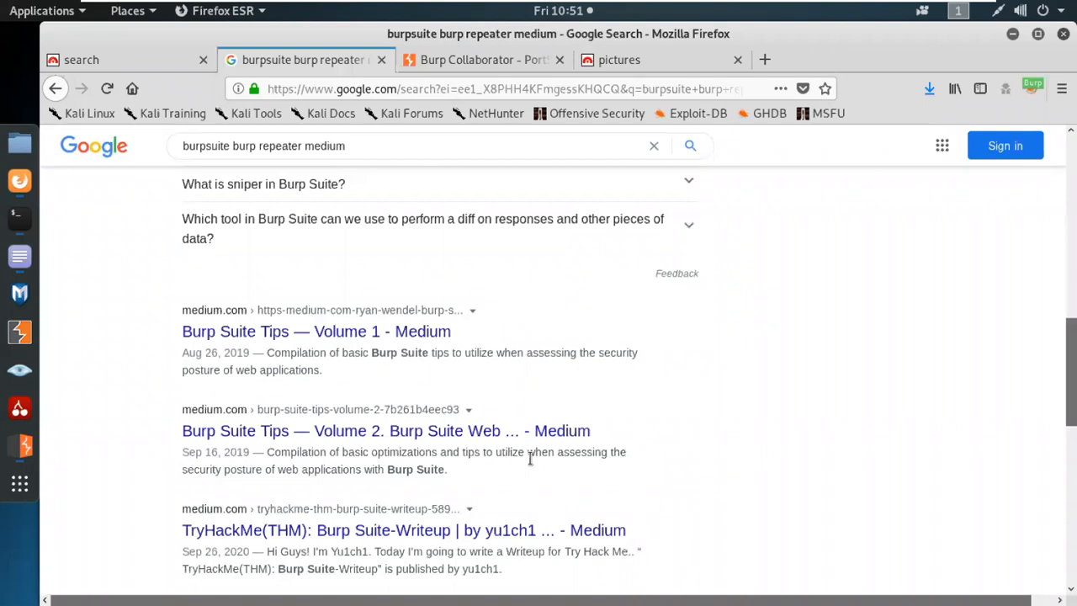
{"action": "scroll", "coordinate": [530, 461], "scroll_direction": "up", "scroll_amount": 10}
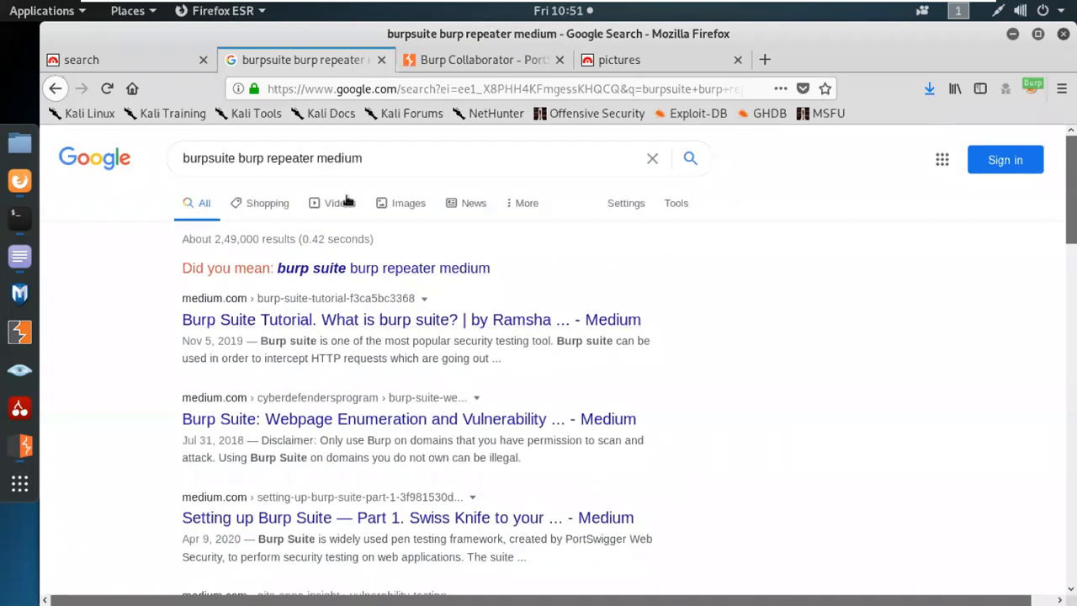
{"action": "middle_click", "coordinate": [418, 326]}
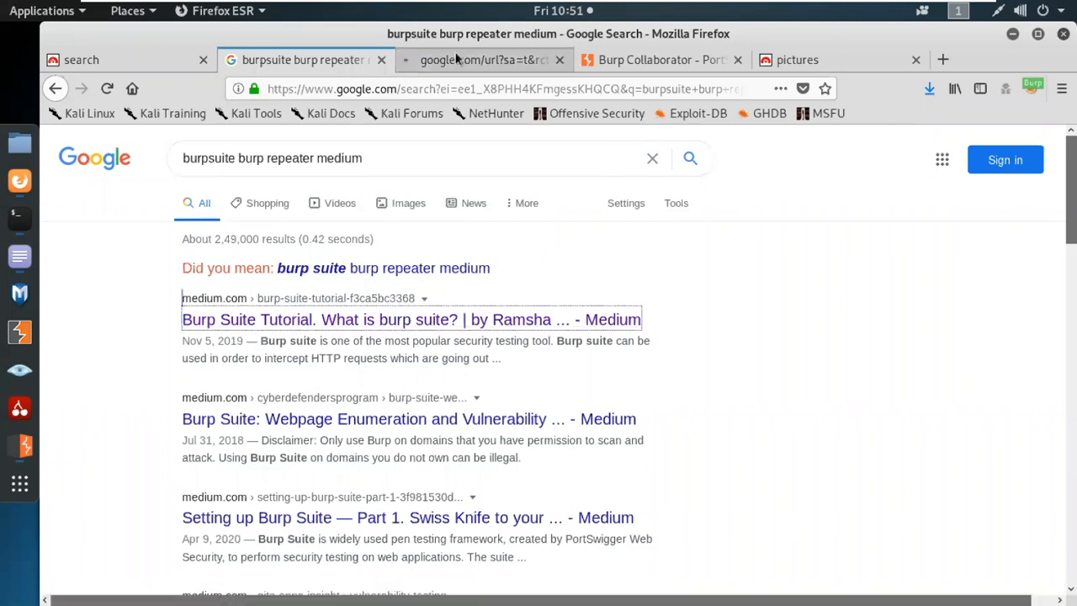
Skim the Medium 'Burp Suite Tutorial. What is burp suite?' article, then close its tab.
{"action": "left_click", "coordinate": [457, 58]}
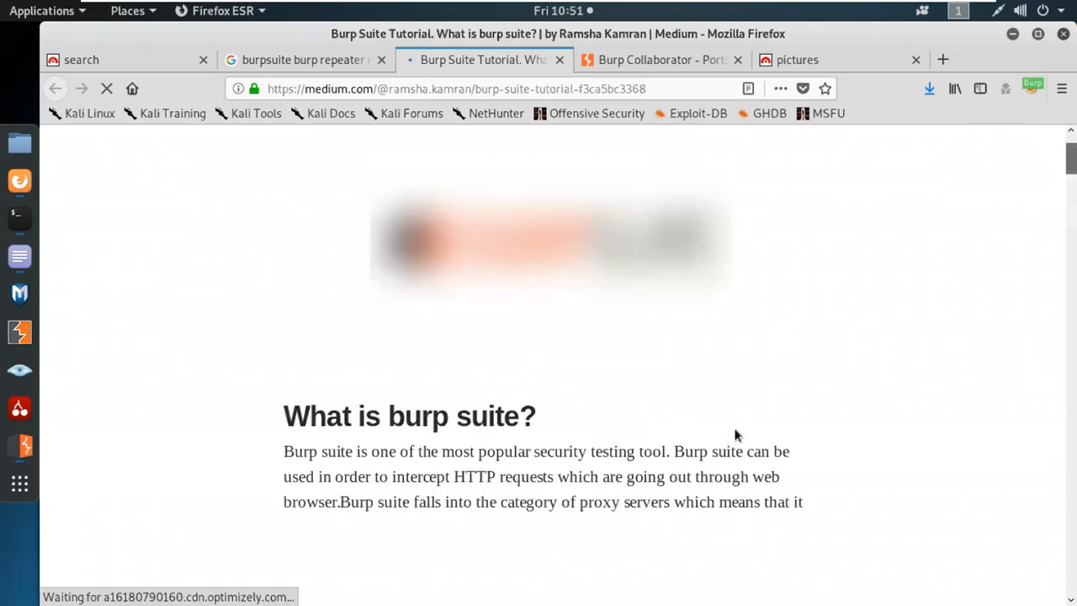
{"action": "scroll", "coordinate": [734, 433], "scroll_direction": "down", "scroll_amount": 10}
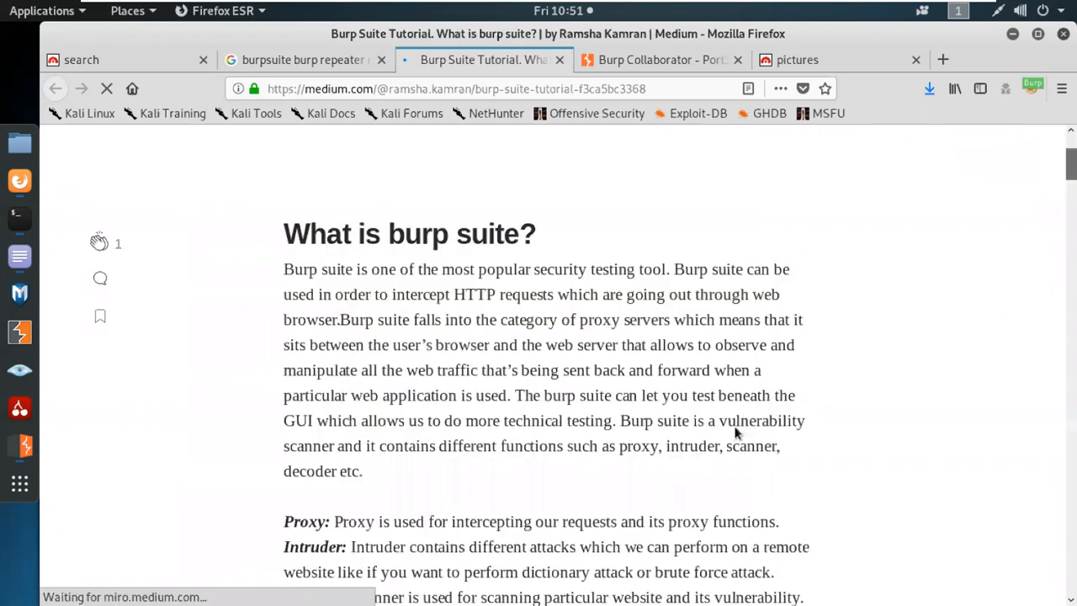
{"action": "scroll", "coordinate": [734, 433], "scroll_direction": "down", "scroll_amount": 4}
{"action": "scroll", "coordinate": [735, 430], "scroll_direction": "up", "scroll_amount": 5}
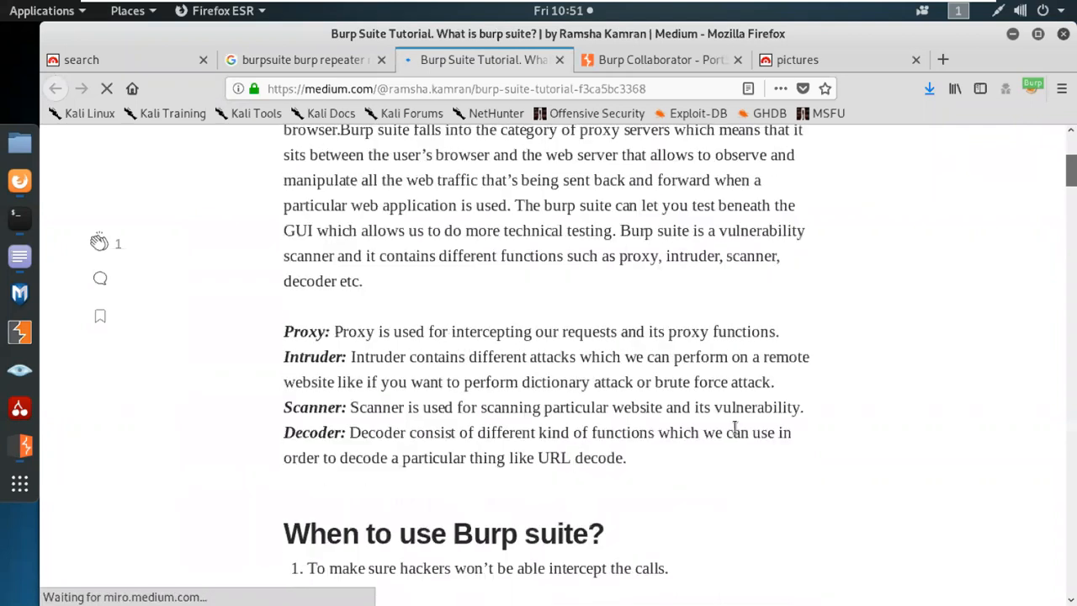
{"action": "scroll", "coordinate": [734, 427], "scroll_direction": "down", "scroll_amount": 3}
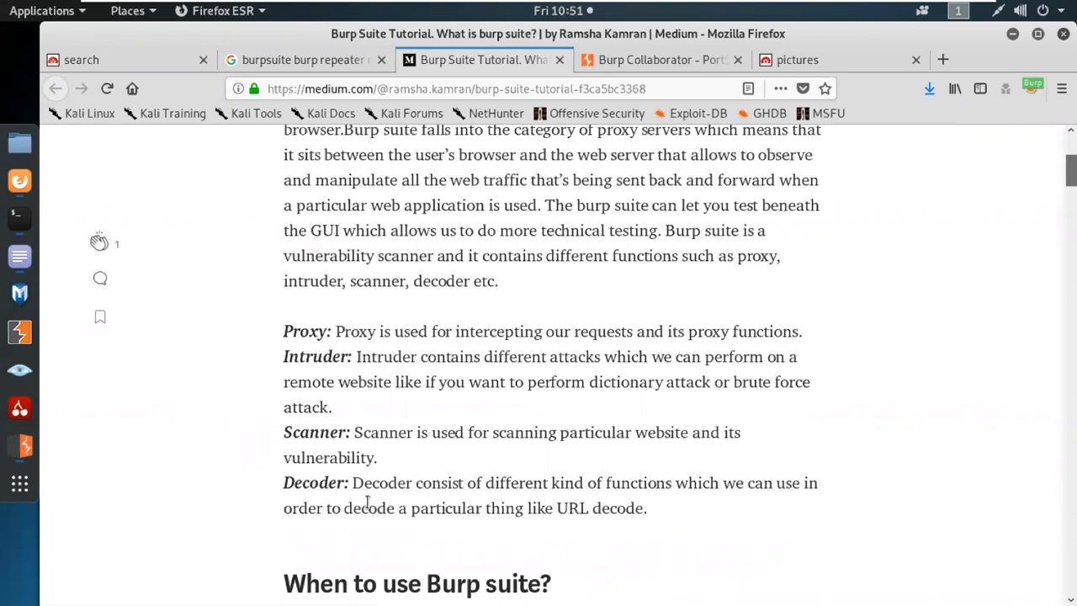
{"action": "scroll", "coordinate": [339, 508], "scroll_direction": "down", "scroll_amount": 1}
{"action": "scroll", "coordinate": [783, 539], "scroll_direction": "down", "scroll_amount": 10}
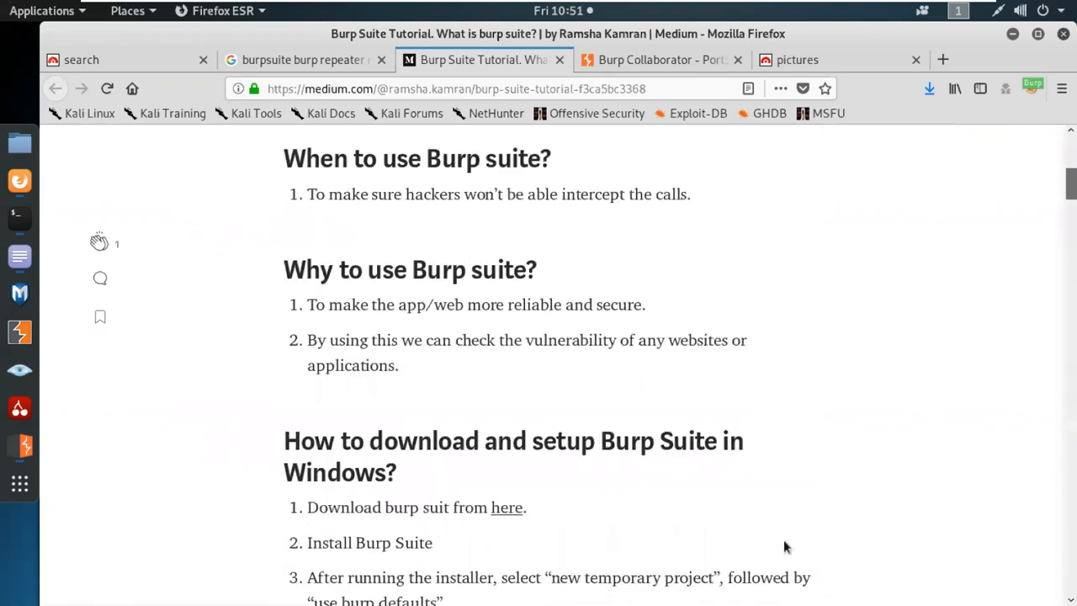
{"action": "scroll", "coordinate": [777, 525], "scroll_direction": "down", "scroll_amount": 10}
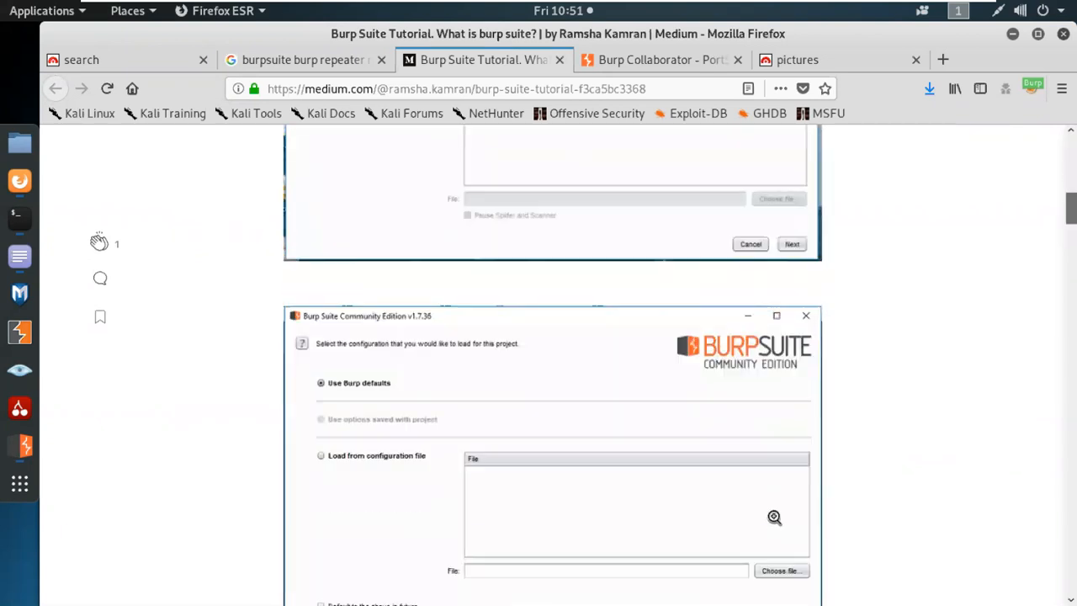
{"action": "scroll", "coordinate": [688, 554], "scroll_direction": "down", "scroll_amount": 10}
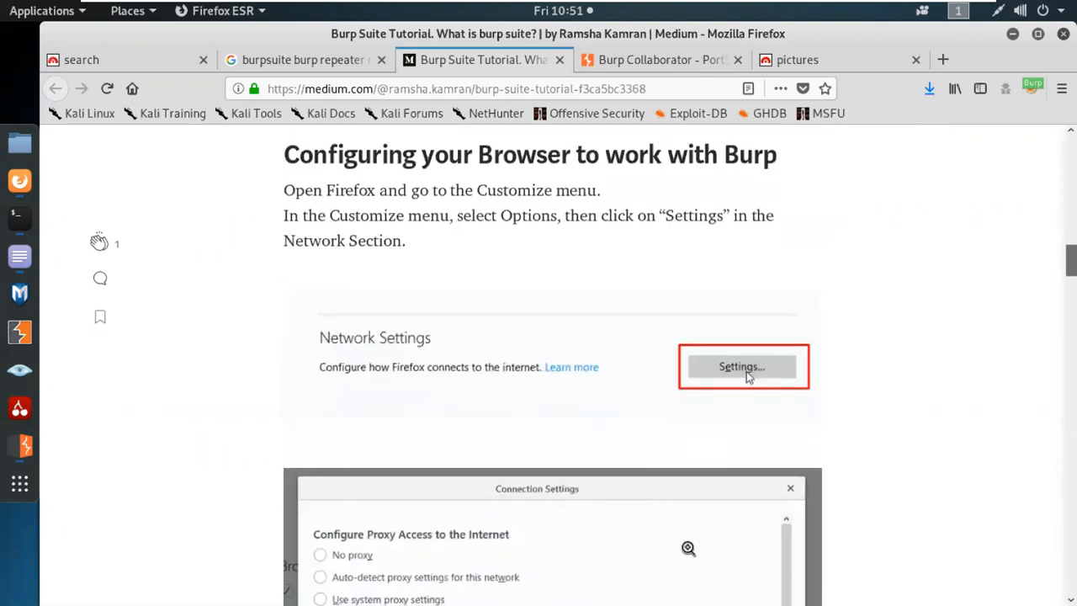
{"action": "scroll", "coordinate": [688, 554], "scroll_direction": "down", "scroll_amount": 5}
{"action": "scroll", "coordinate": [691, 539], "scroll_direction": "down", "scroll_amount": 20}
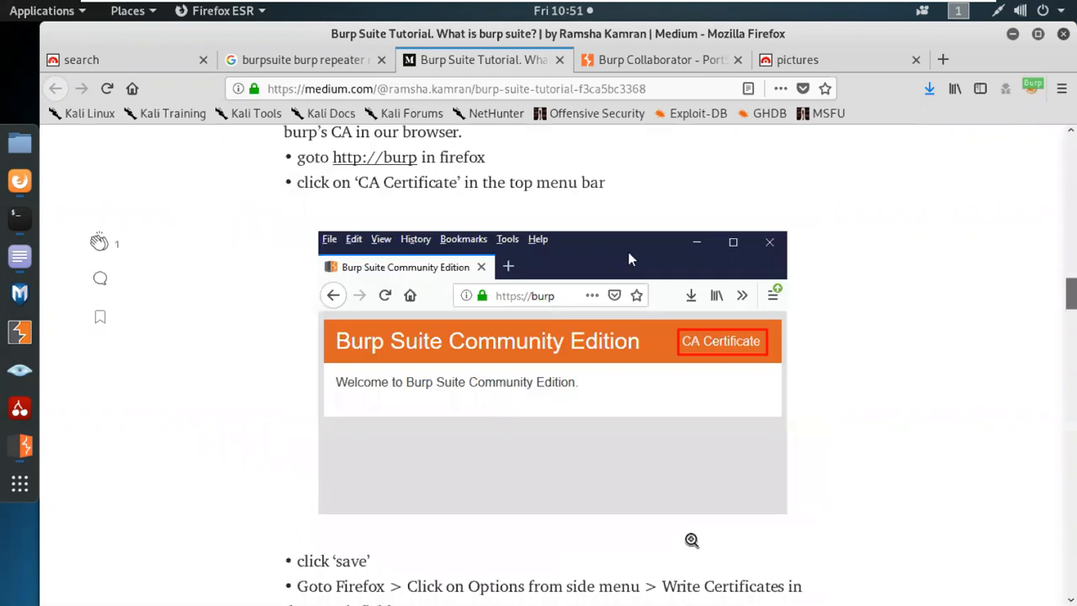
{"action": "scroll", "coordinate": [686, 553], "scroll_direction": "down", "scroll_amount": 20}
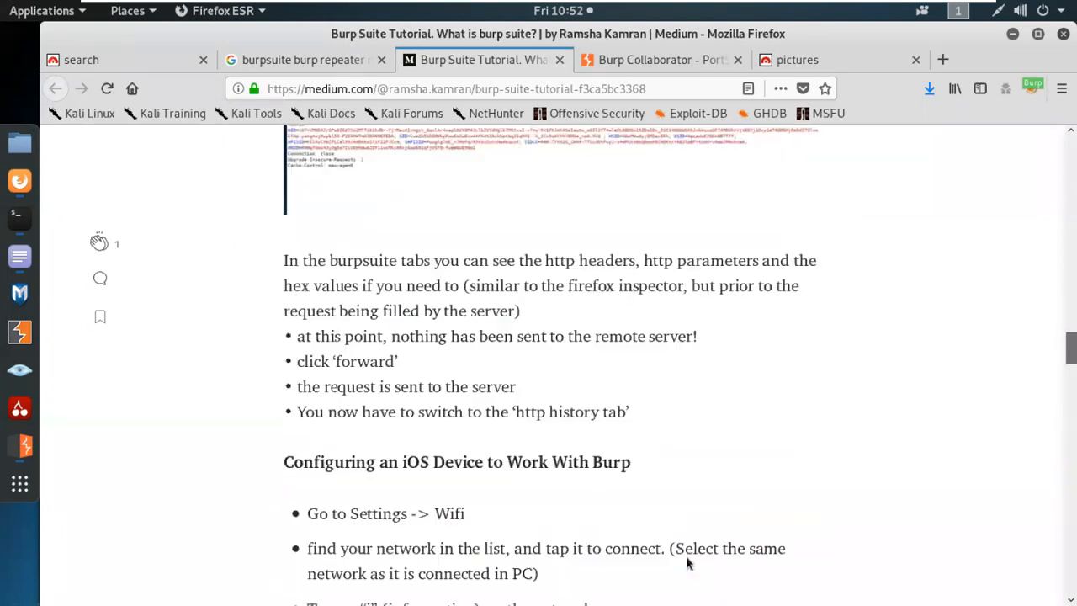
{"action": "scroll", "coordinate": [692, 547], "scroll_direction": "down", "scroll_amount": 5}
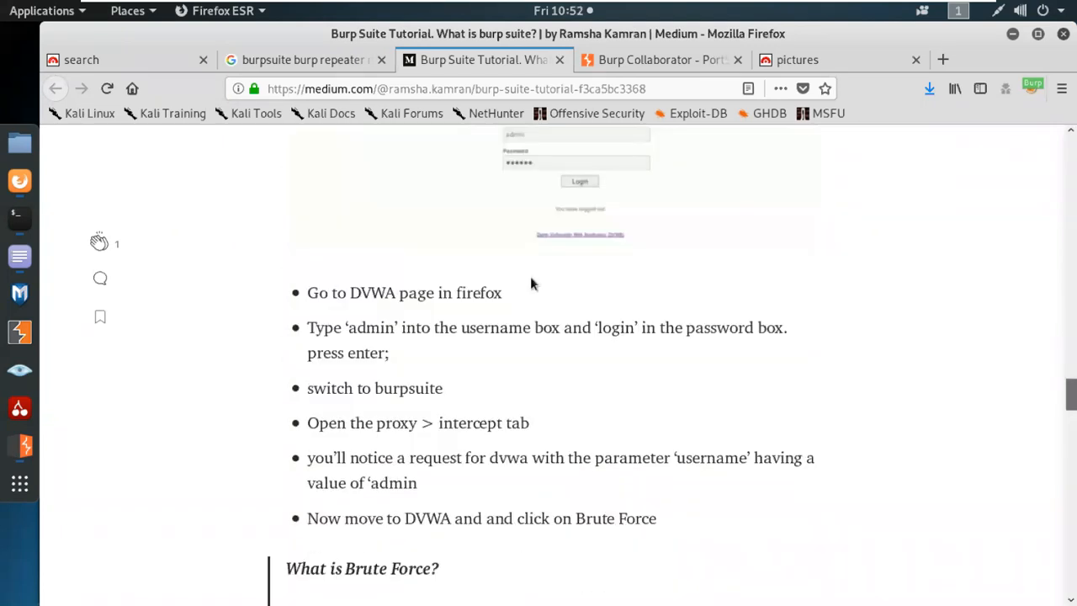
{"action": "left_click", "coordinate": [559, 59]}
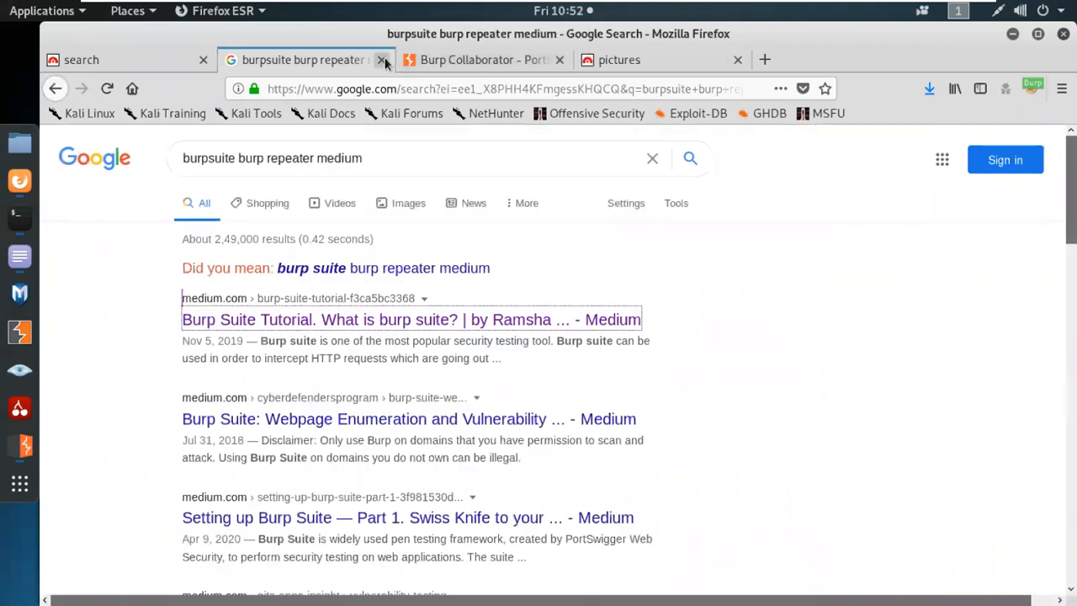
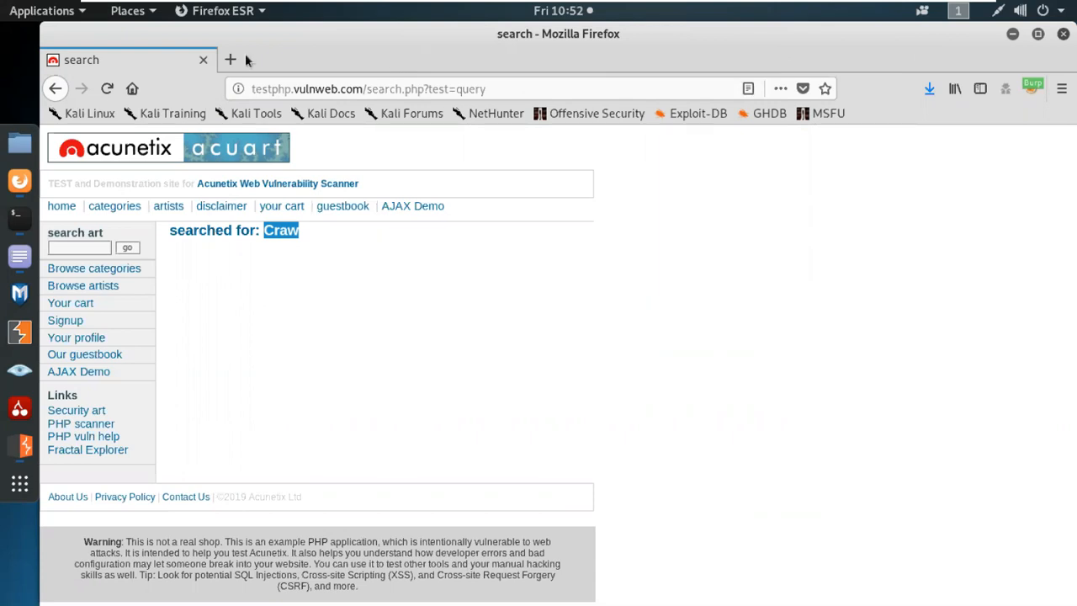
Minimize the Kali virtual machine to bring the Burp Suite Cookbook PDF into view.
{"action": "mouse_move", "coordinate": [740, 3]}
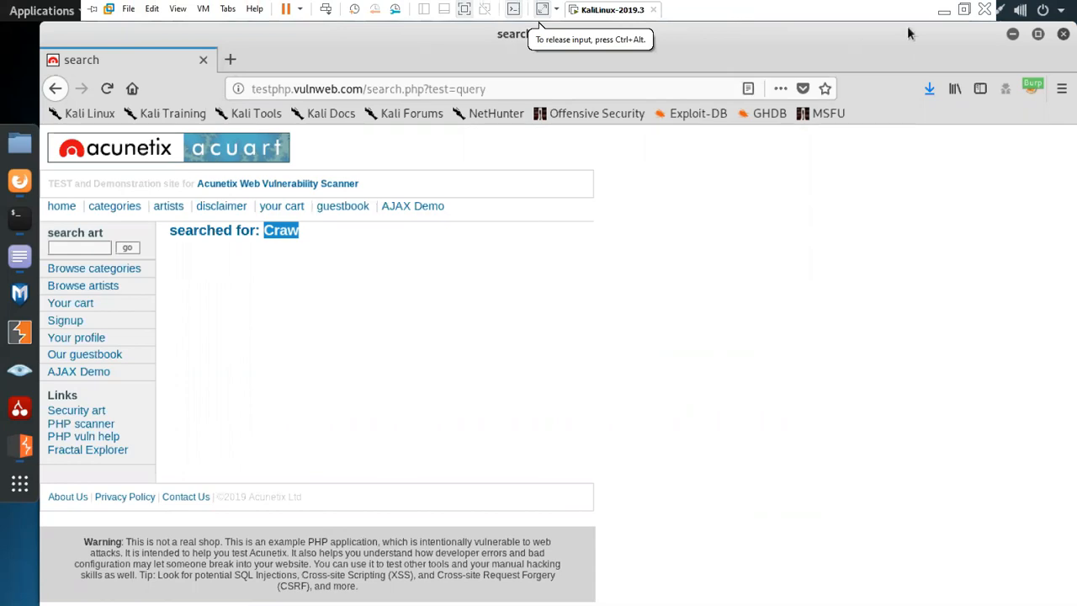
{"action": "left_click", "coordinate": [944, 10]}
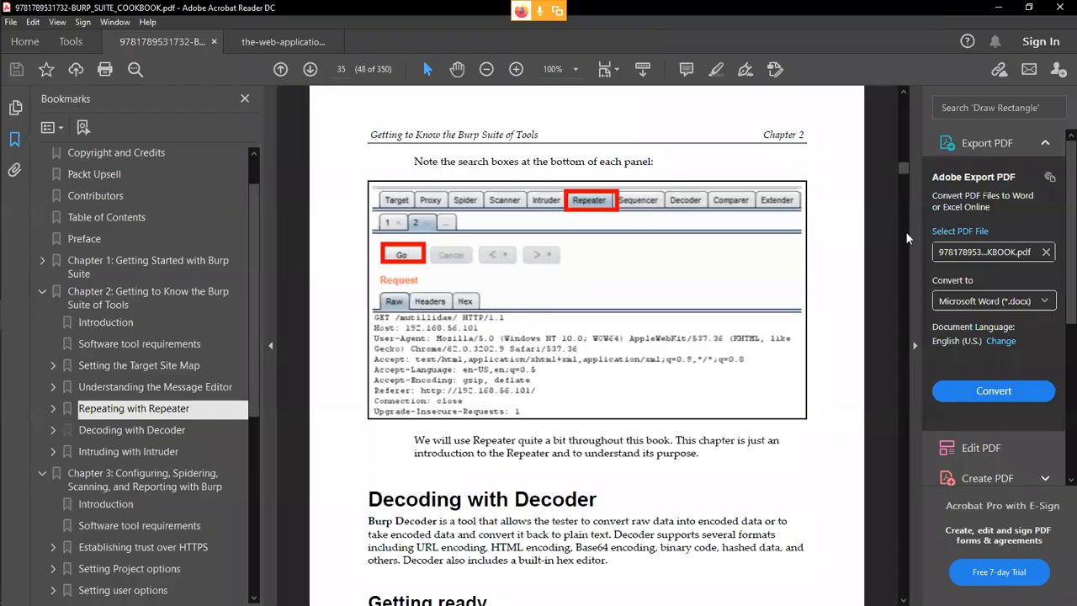
Jump to the cookbook's 'Decoding with Decoder' section and highlight the sentence defining Burp Decoder.
{"action": "left_click_drag", "start_coordinate": [903, 170], "coordinate": [896, 103]}
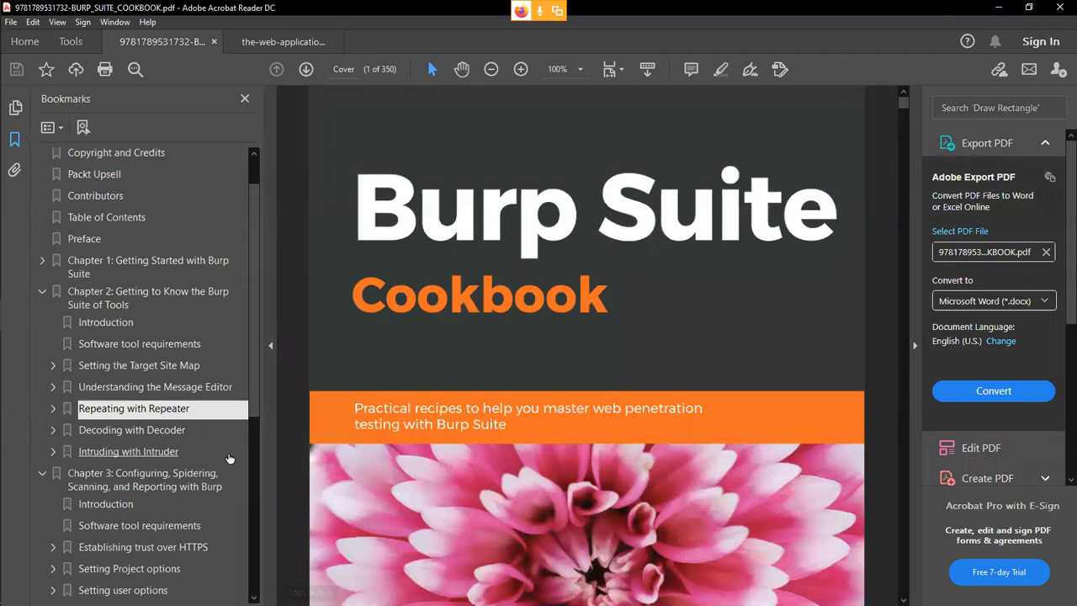
{"action": "left_click", "coordinate": [180, 437]}
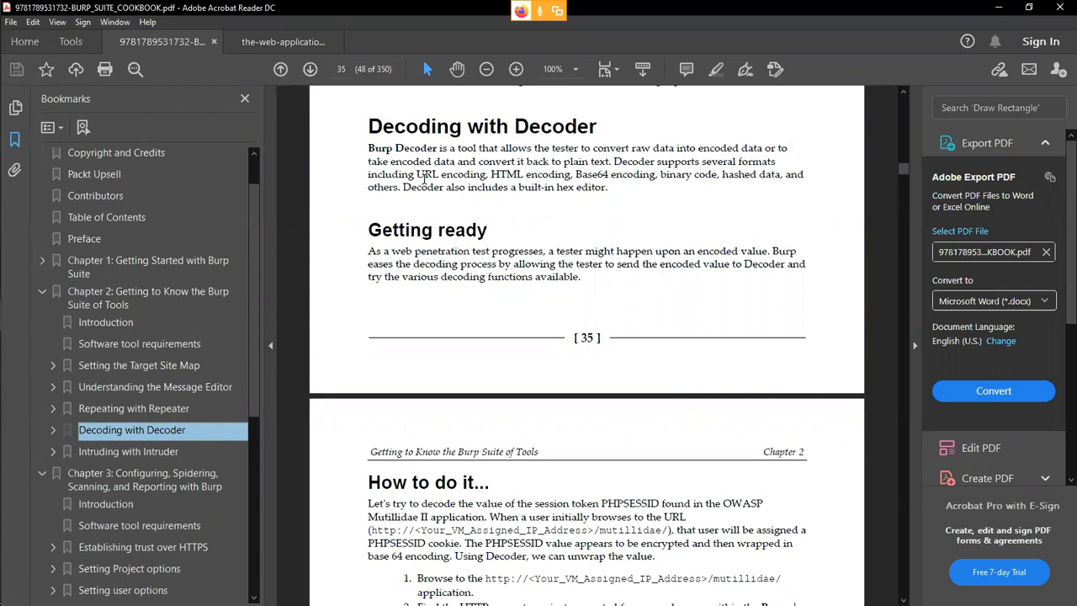
{"action": "left_click_drag", "start_coordinate": [611, 161], "coordinate": [367, 148]}
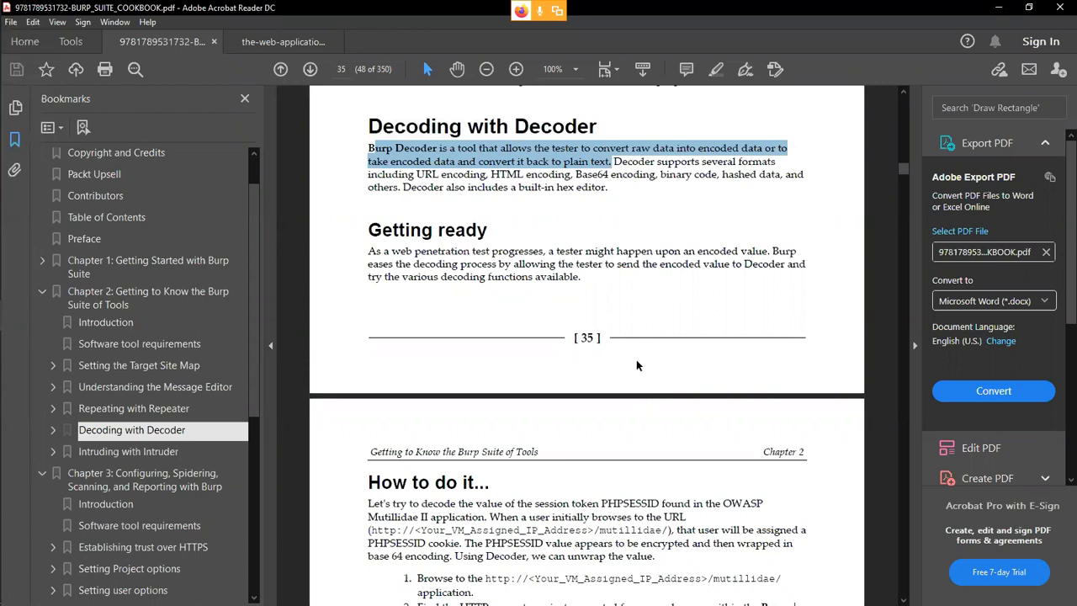
Read further down the section, then return to the KaliLinux-2019.3 virtual machine.
{"action": "scroll", "coordinate": [636, 365], "scroll_direction": "down", "scroll_amount": 3}
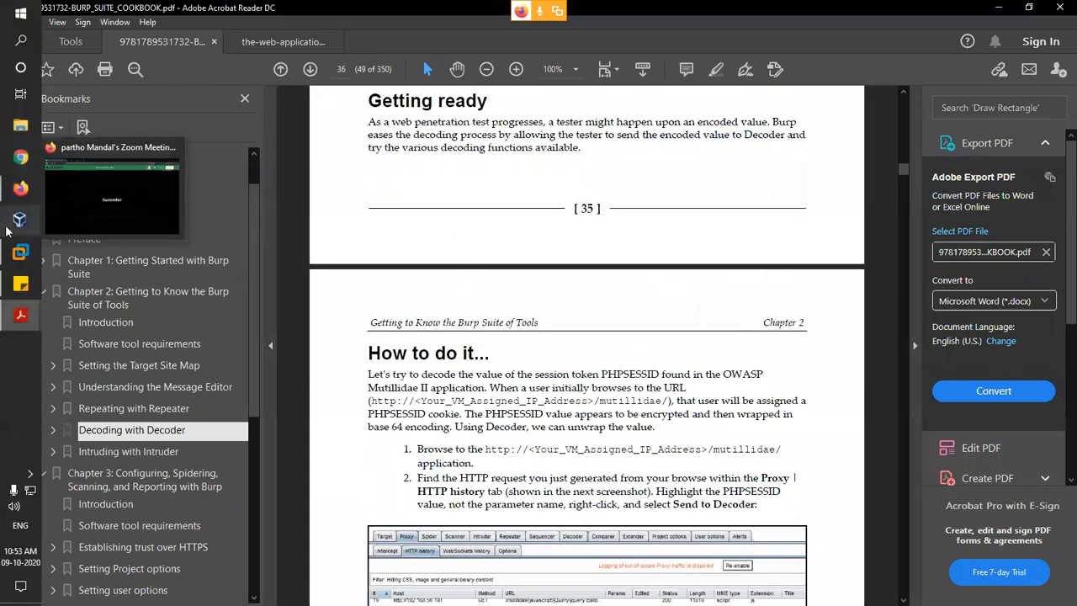
{"action": "mouse_move", "coordinate": [20, 251]}
{"action": "left_click", "coordinate": [76, 258]}
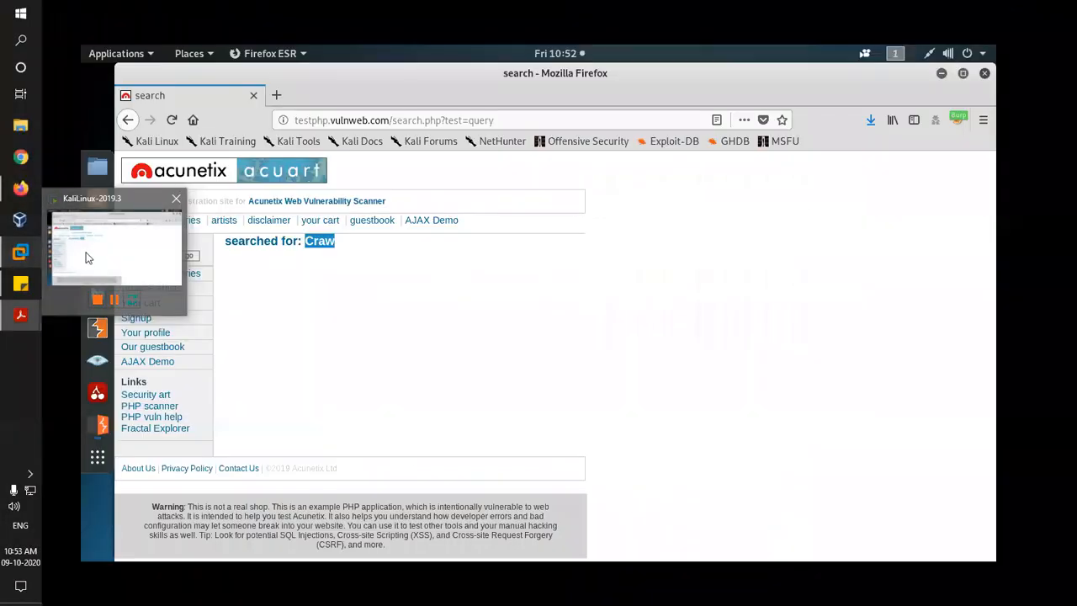
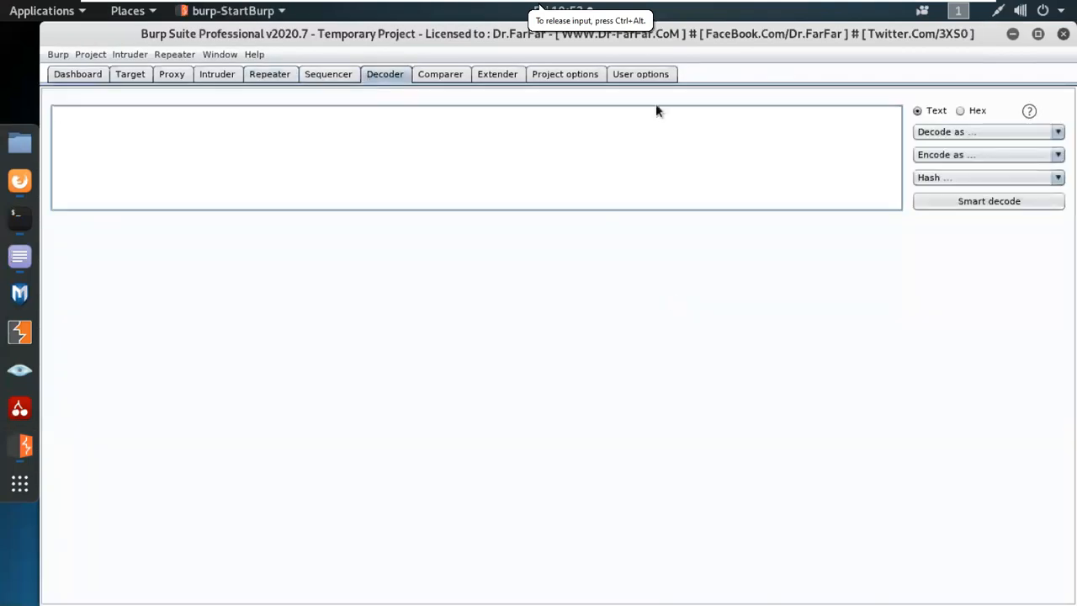
Enter CrawSec in the Decoder input and browse the Decode as and Encode as format lists.
{"action": "left_click", "coordinate": [285, 130]}
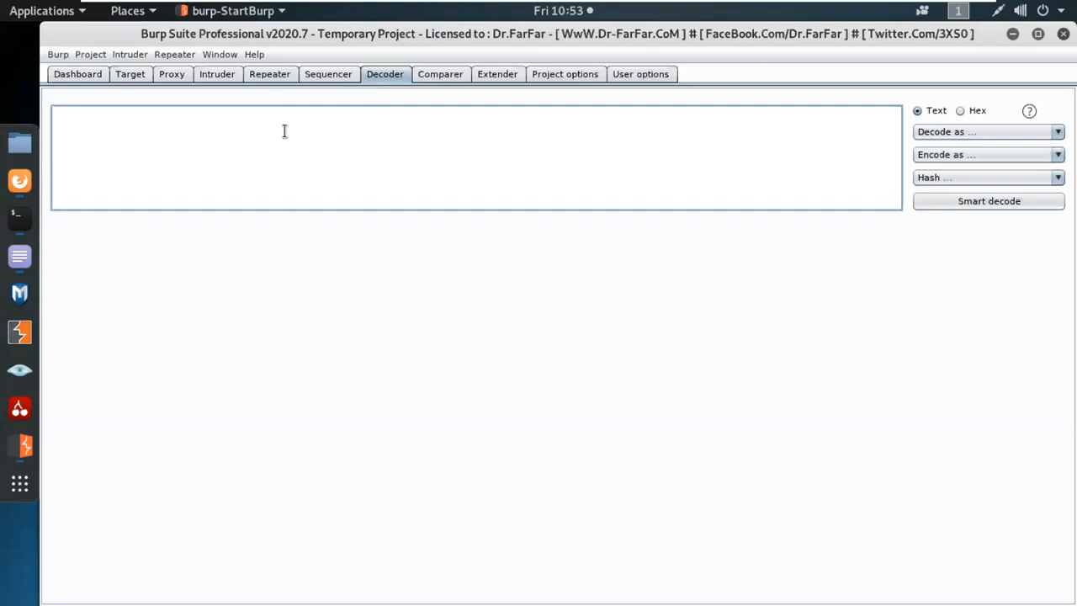
{"action": "type", "text": "CrawSec"}
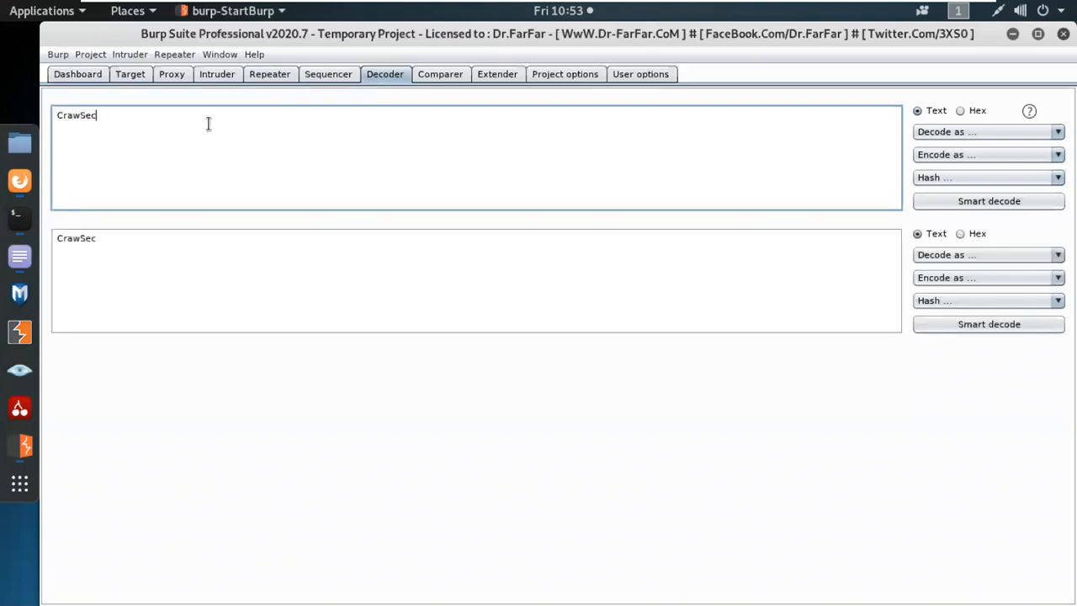
{"action": "left_click", "coordinate": [955, 135]}
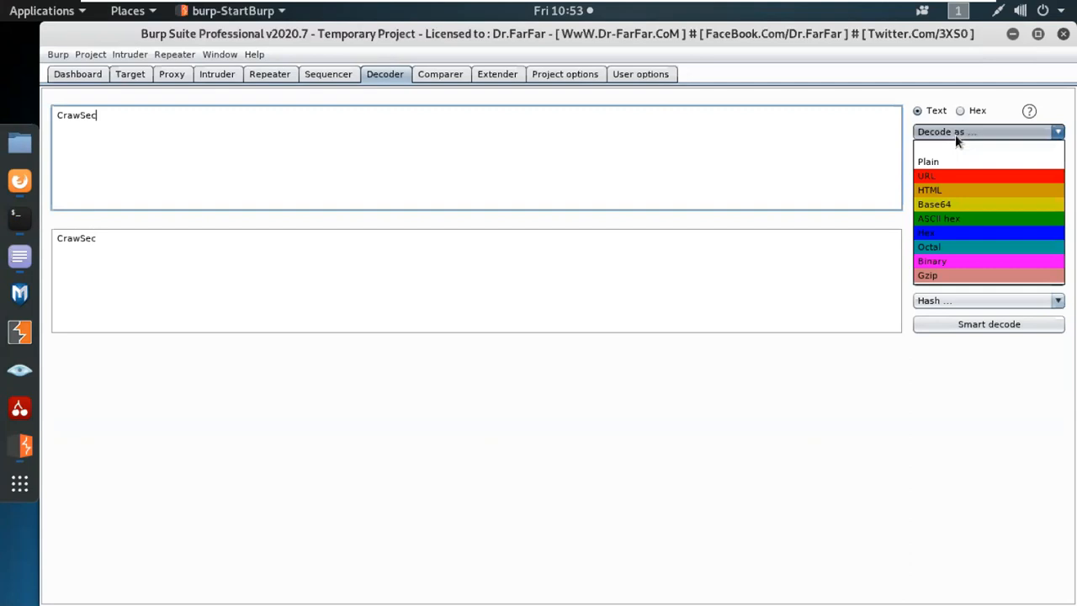
{"action": "left_click", "coordinate": [135, 120]}
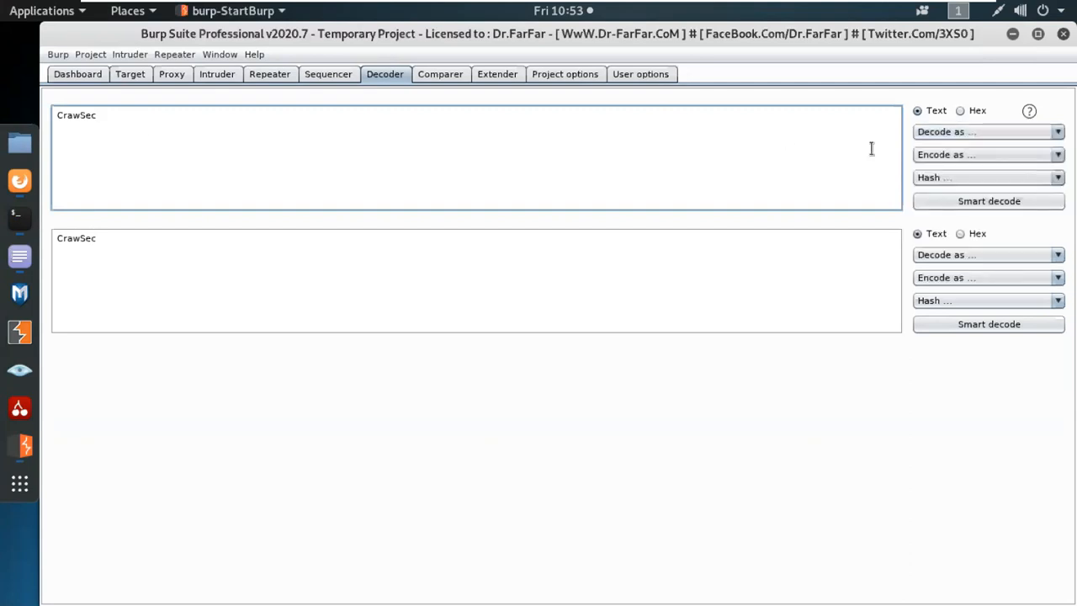
{"action": "left_click", "coordinate": [953, 156]}
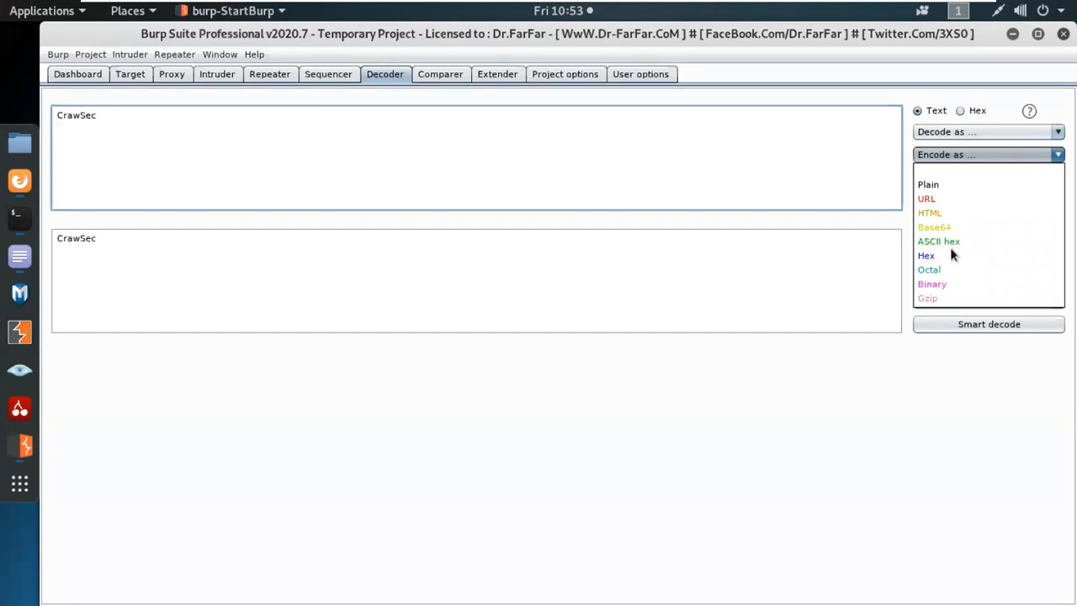
Replace CrawSec in the Decoder input with the string <script></script>, correcting typos.
{"action": "left_click_drag", "start_coordinate": [126, 115], "coordinate": [34, 126]}
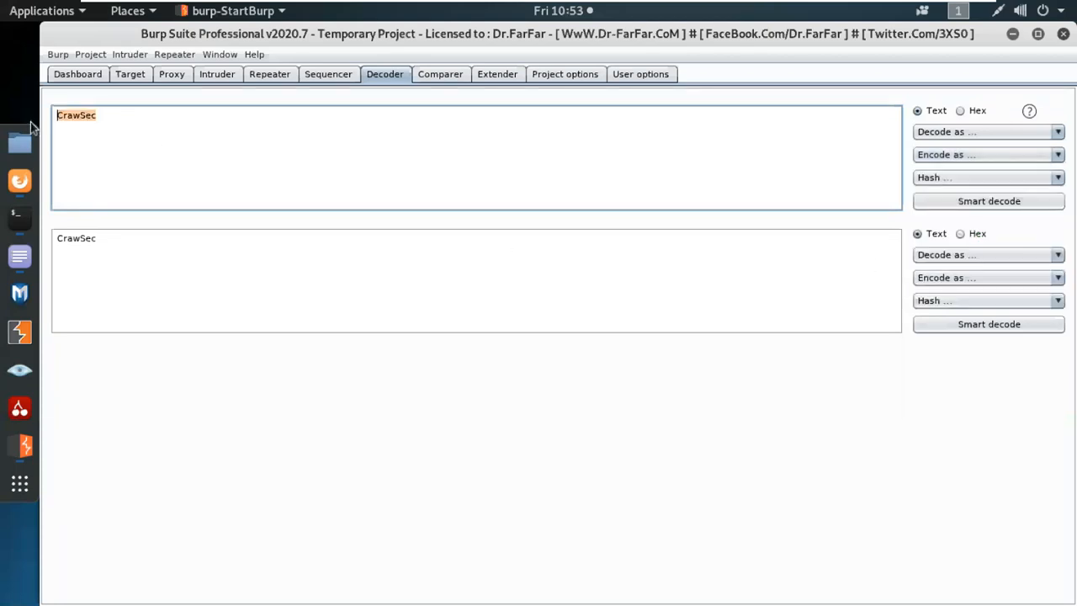
{"action": "key", "text": "Home"}
{"action": "key", "text": "shift+Right"}
{"action": "key", "text": "shift+Right"}
{"action": "key", "text": "shift+Right"}
{"action": "key", "text": "shift+Left"}
{"action": "key", "text": "shift+Left"}
{"action": "left_click_drag", "start_coordinate": [109, 115], "coordinate": [46, 119]}
{"action": "key", "text": "BackSpace"}
{"action": "type", "text": "<><>"}
{"action": "type", "text": "/script"}
{"action": "key", "text": "BackSpace"}
{"action": "key", "text": "BackSpace"}
{"action": "type", "text": "t></"}
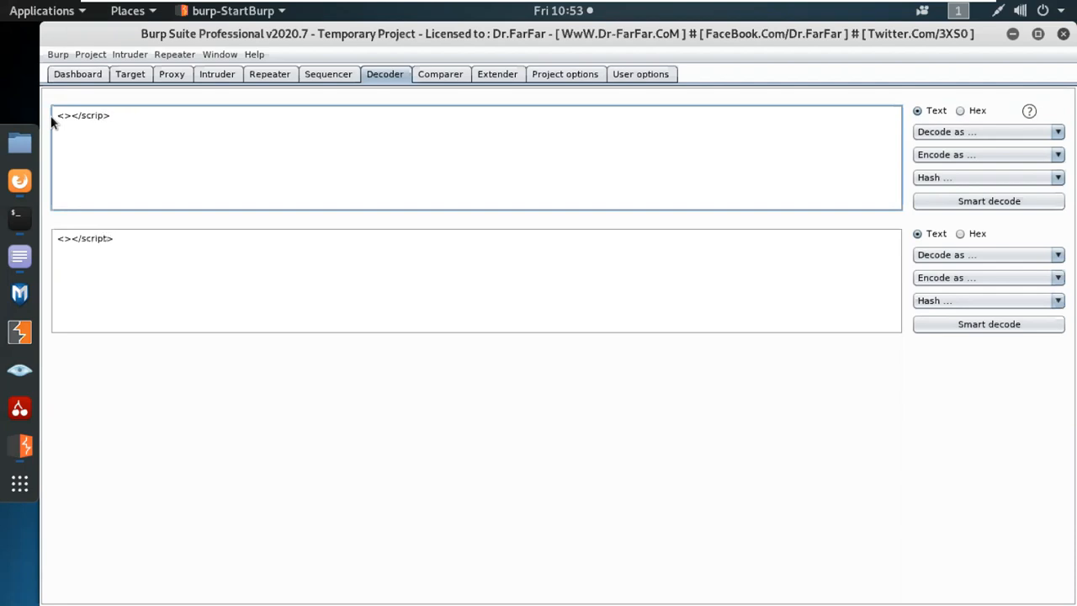
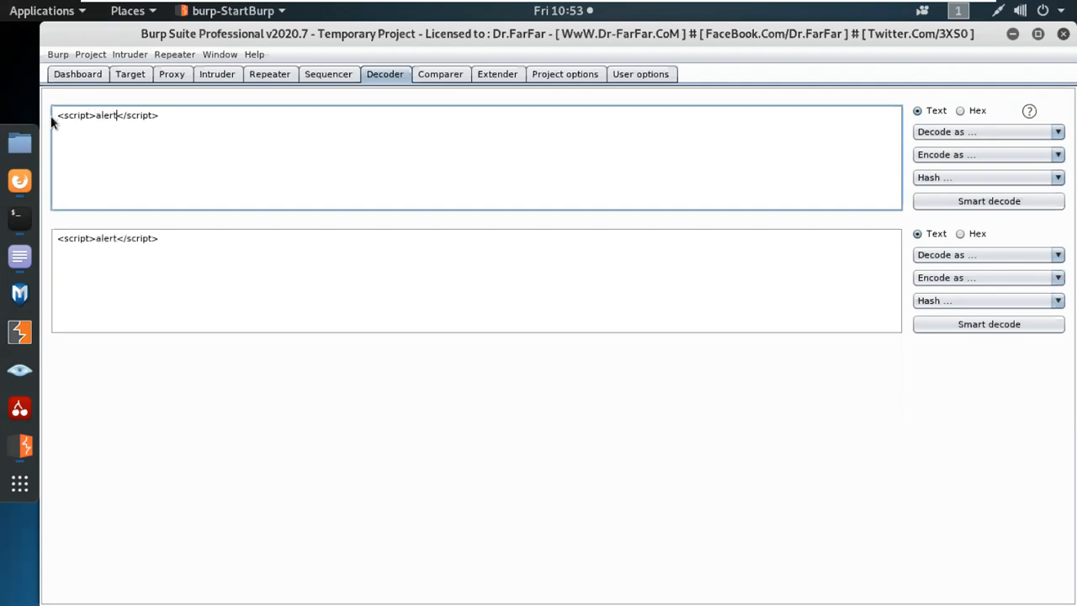
Insert alert(document.cookie) between the <script> tags in the Decoder input.
{"action": "type", "text": "()"}
{"action": "key", "text": "Left"}
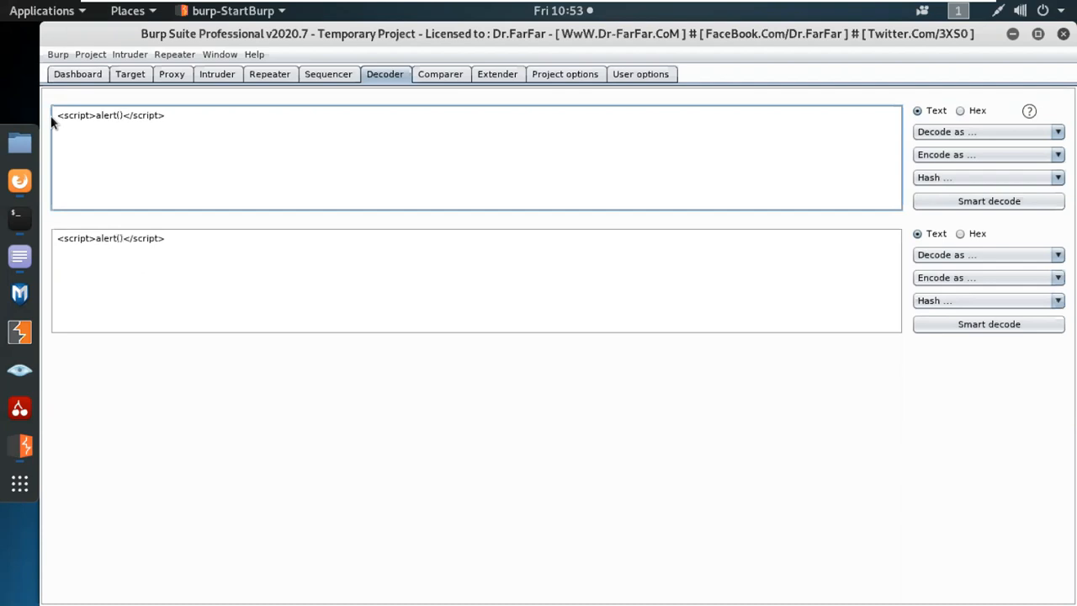
{"action": "type", "text": "document.cookie"}
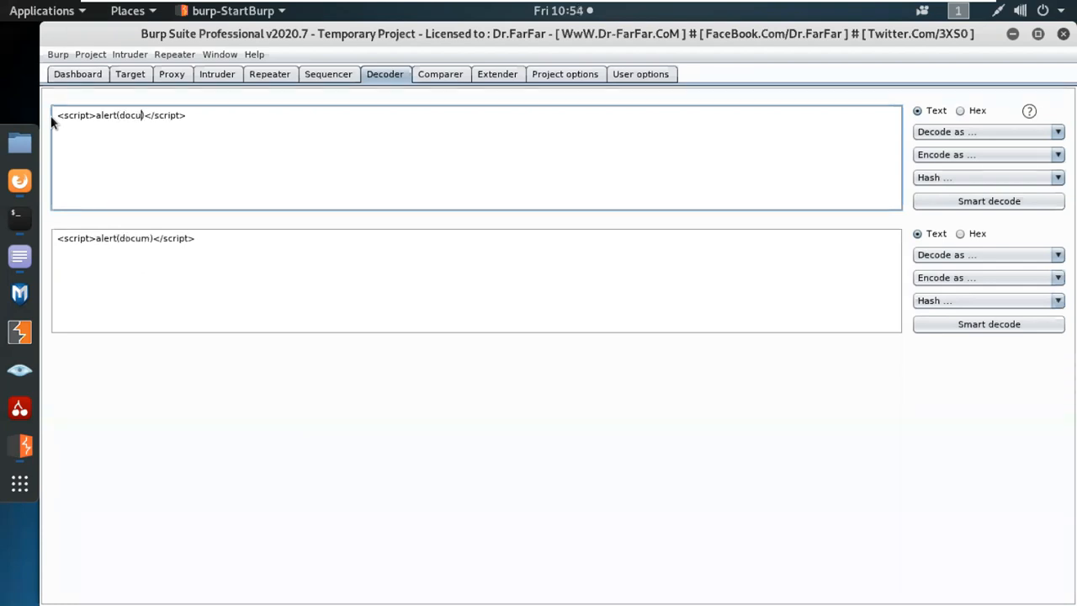
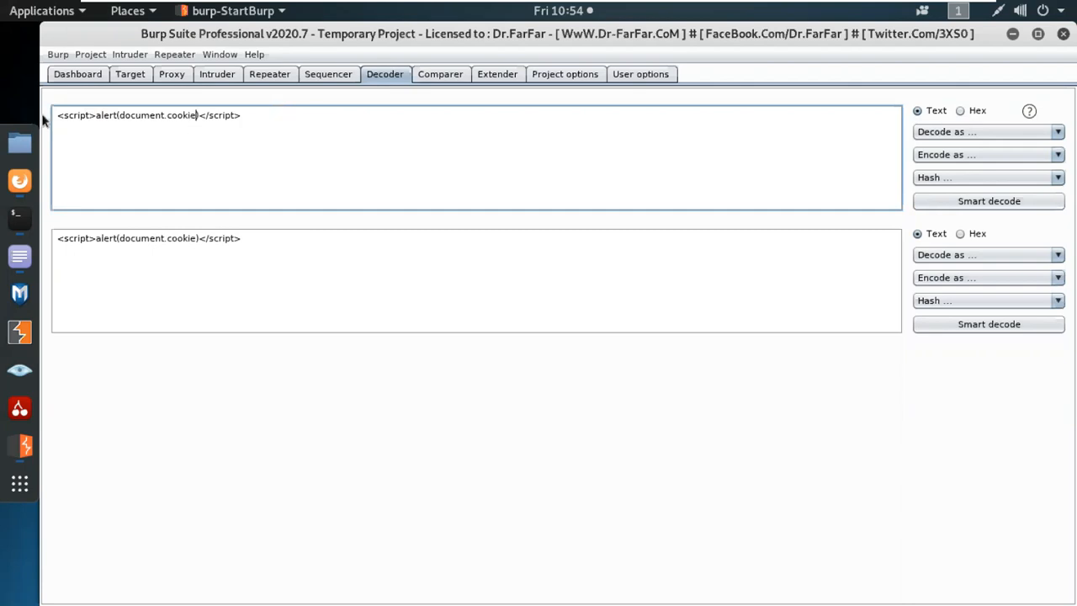
Select the opening '<' of the <script> payload in the Decoder input.
{"action": "double_click", "coordinate": [58, 116]}
URL-encode the opening '<' of the payload as %3c.
{"action": "left_click_drag", "start_coordinate": [198, 115], "coordinate": [203, 115]}
{"action": "left_click_drag", "start_coordinate": [57, 115], "coordinate": [63, 115]}
{"action": "left_click", "coordinate": [977, 154]}
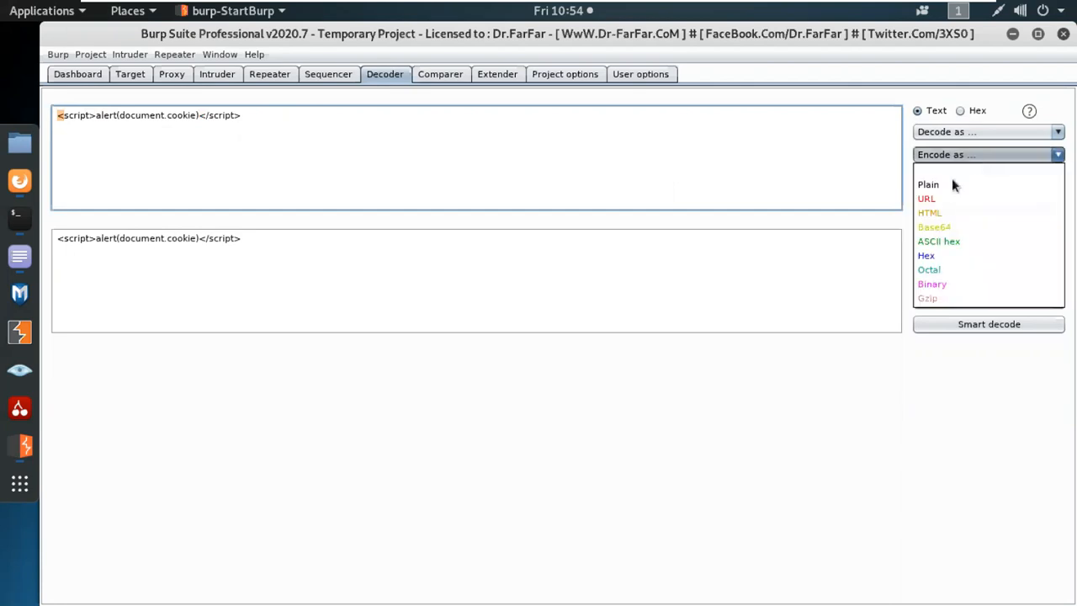
{"action": "left_click", "coordinate": [935, 198]}
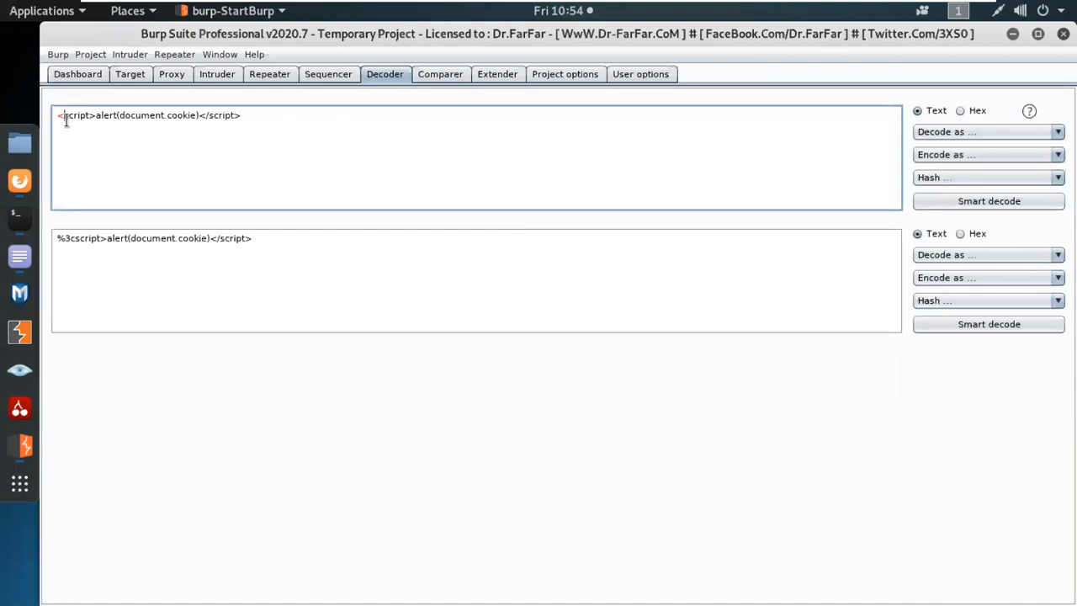
URL-encode both '<' characters together, giving %3cscript>alert(document.cookie)%3c/script> in the output.
{"action": "double_click", "coordinate": [58, 116]}
{"action": "double_click", "coordinate": [202, 115]}
{"action": "left_click", "coordinate": [925, 155]}
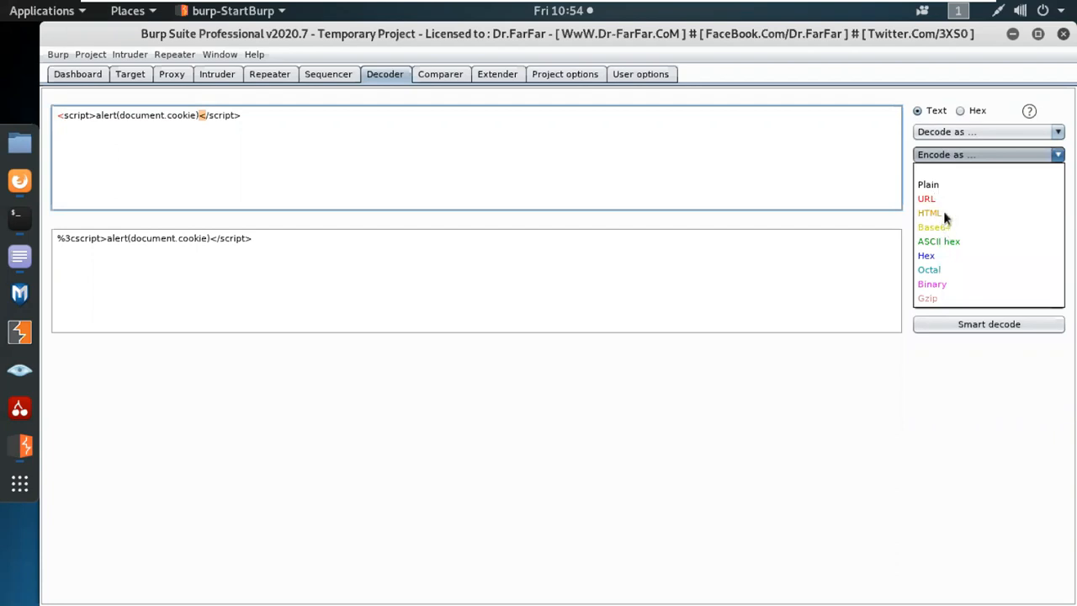
{"action": "left_click", "coordinate": [926, 199]}
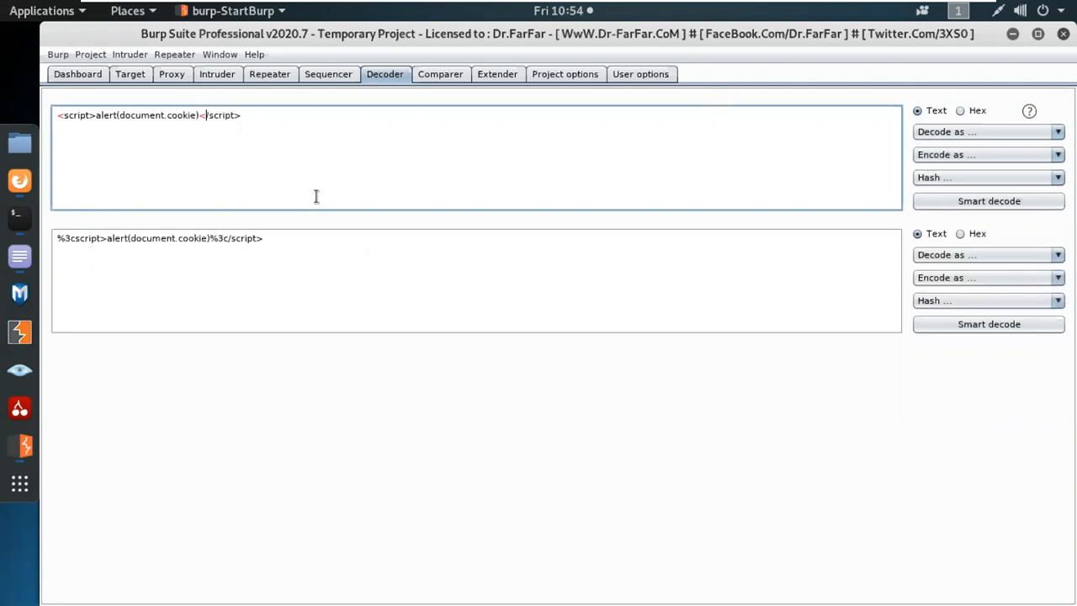
{"action": "left_click_drag", "start_coordinate": [262, 238], "coordinate": [56, 238]}
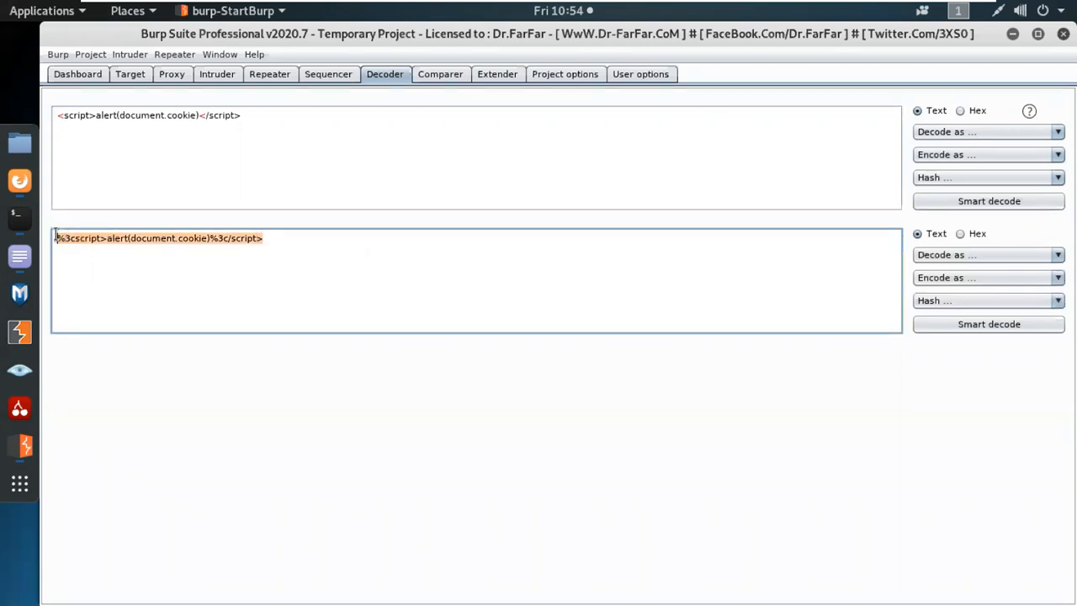
{"action": "left_click", "coordinate": [205, 256]}
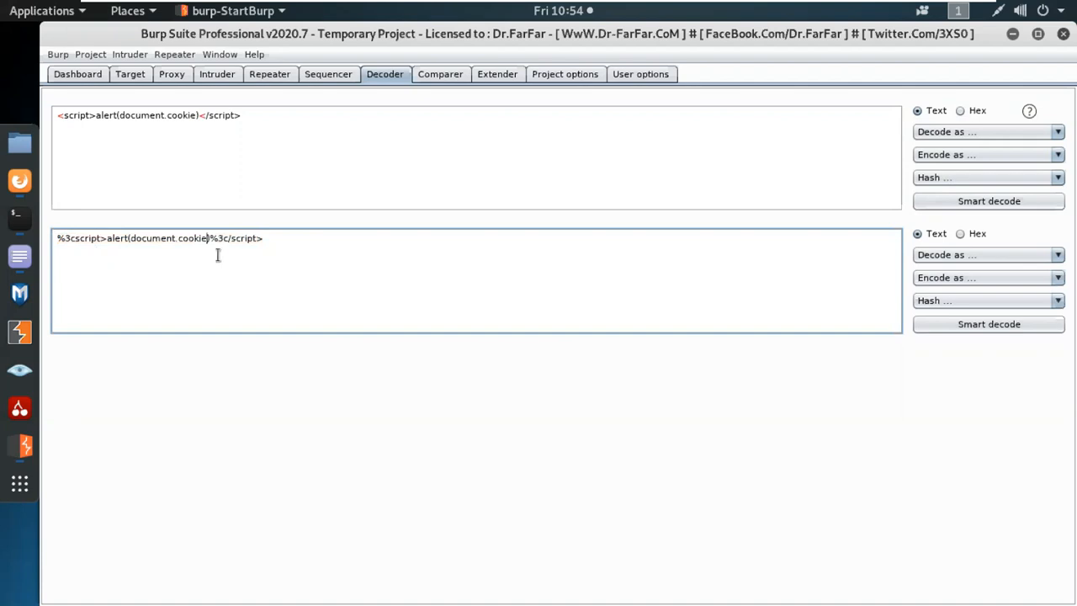
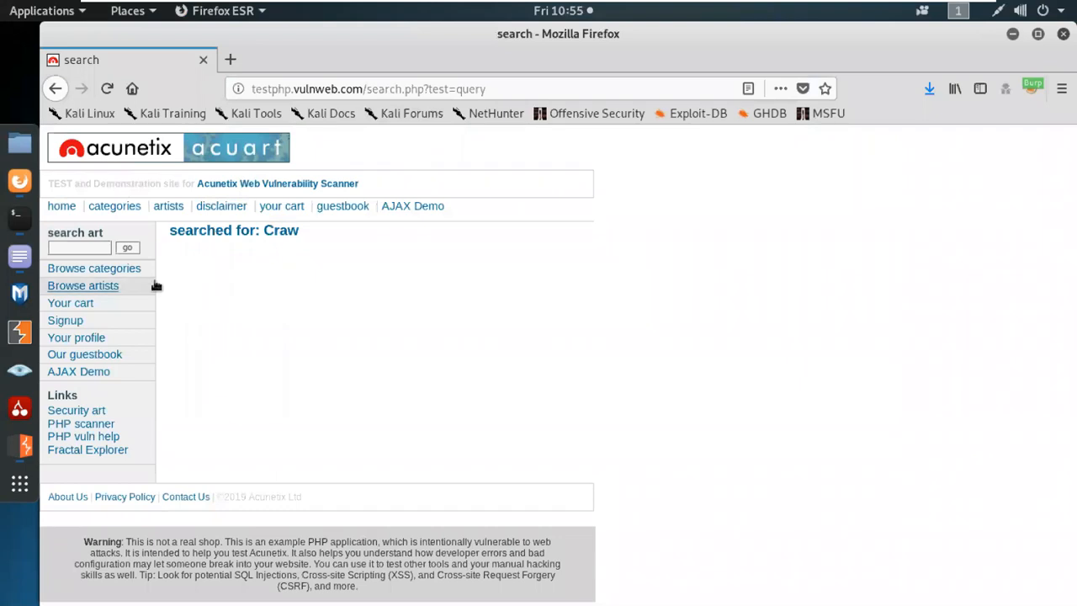
Open the Browse categories list from the search results page for "Craw".
{"action": "left_click", "coordinate": [114, 276]}
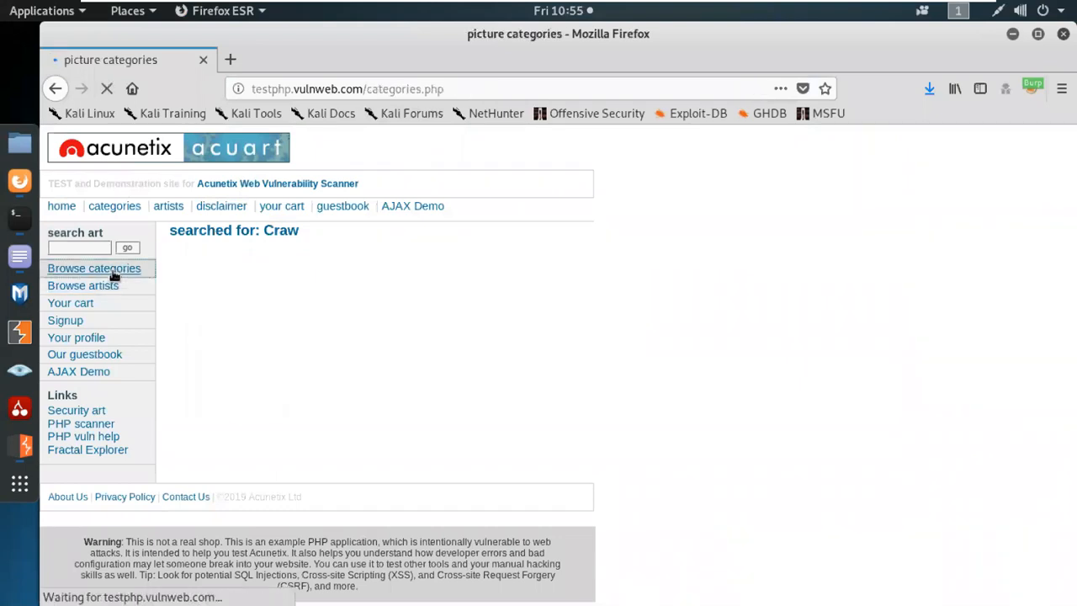
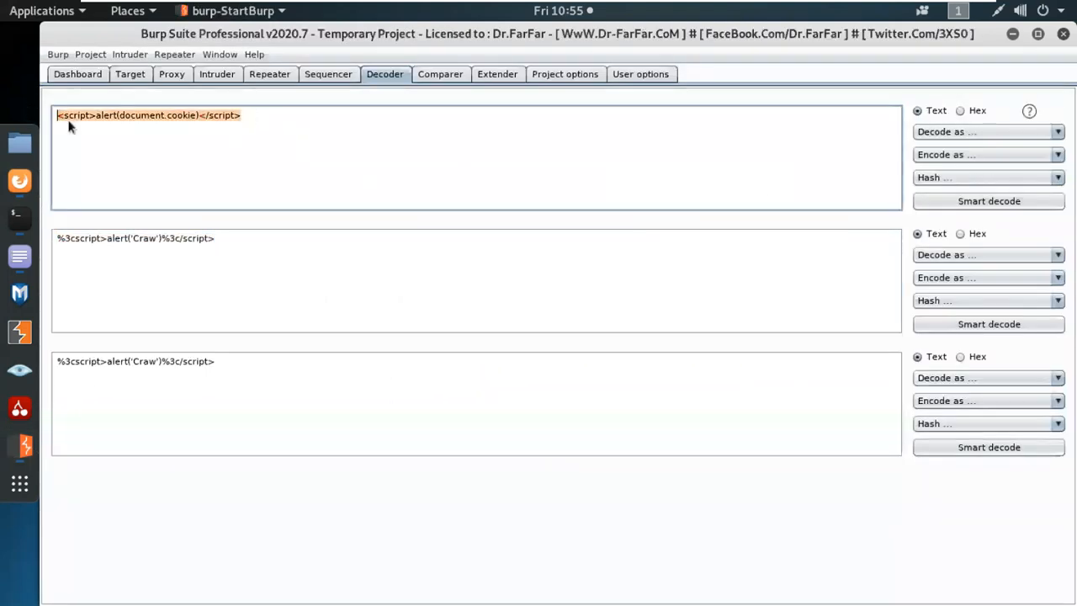
URL-encode <script>alert(document.cookie)</script> in Decoder and select the whole percent-encoded output.
{"action": "left_click", "coordinate": [936, 159]}
{"action": "left_click", "coordinate": [939, 202]}
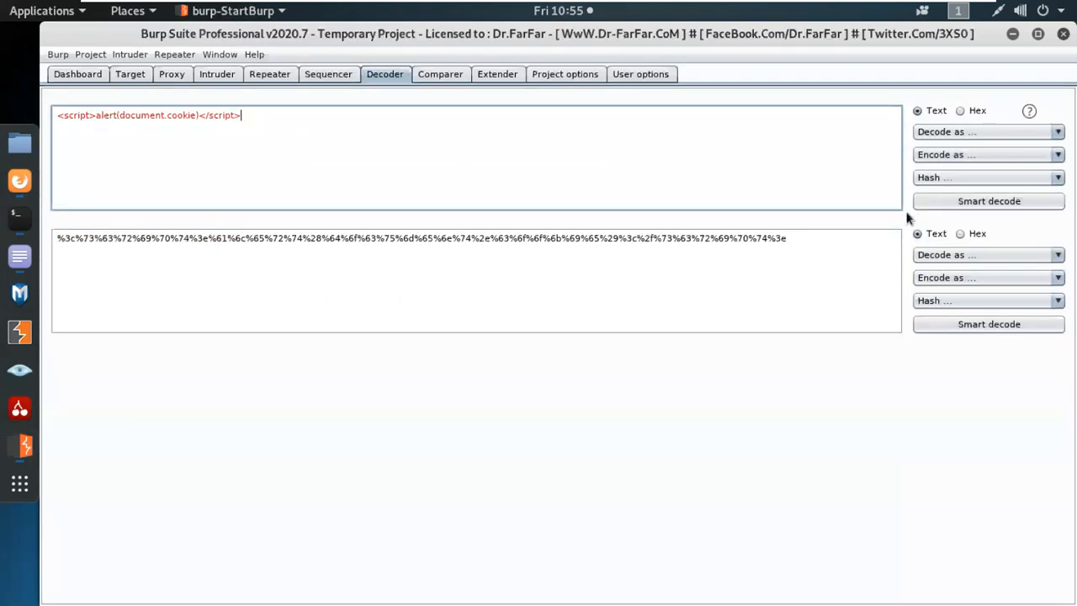
{"action": "left_click_drag", "start_coordinate": [787, 239], "coordinate": [57, 238]}
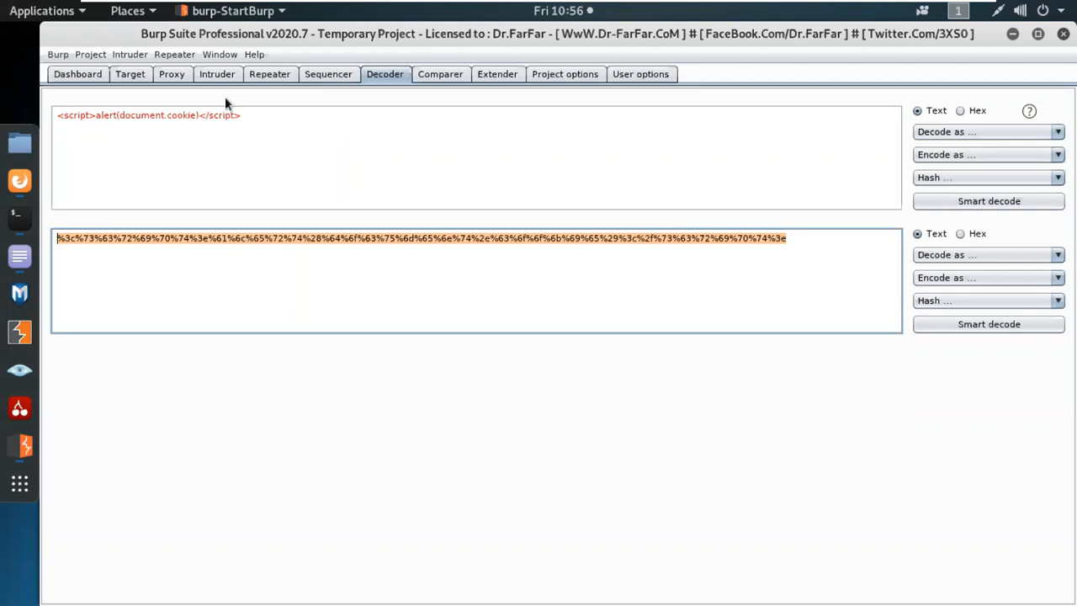
Review the Intruder, Repeater, Window and Help menu entries, then view the installed extensions list.
{"action": "left_click", "coordinate": [105, 55]}
{"action": "mouse_move", "coordinate": [133, 56]}
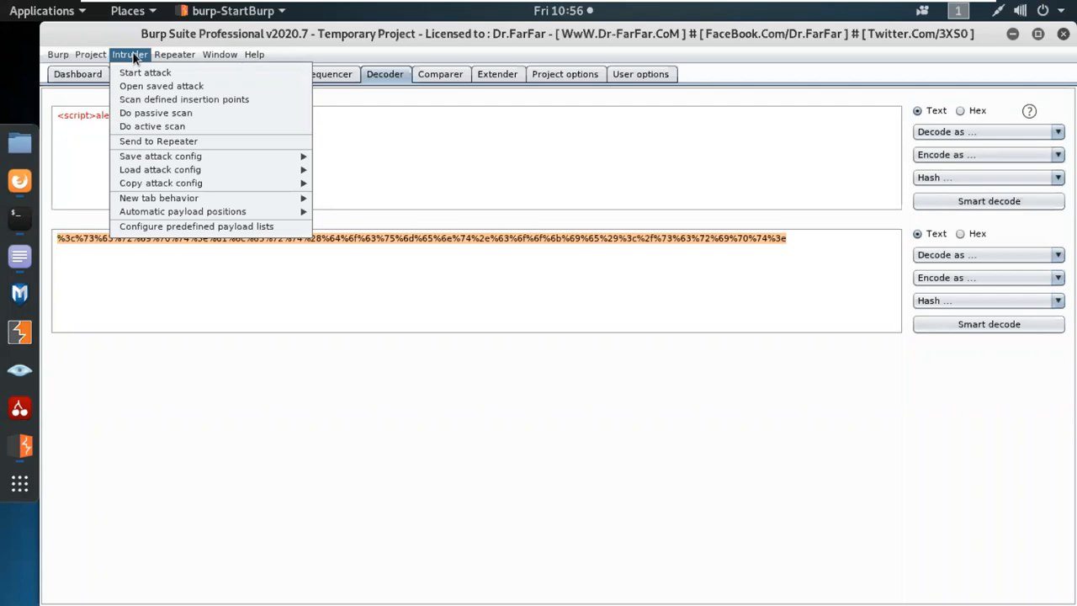
{"action": "mouse_move", "coordinate": [168, 53]}
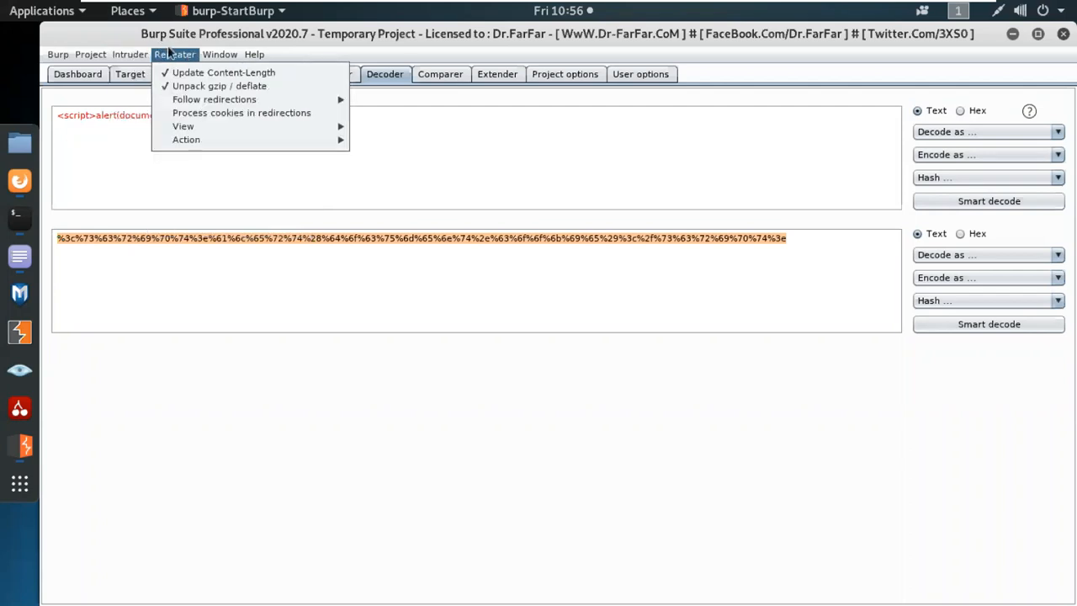
{"action": "mouse_move", "coordinate": [225, 53]}
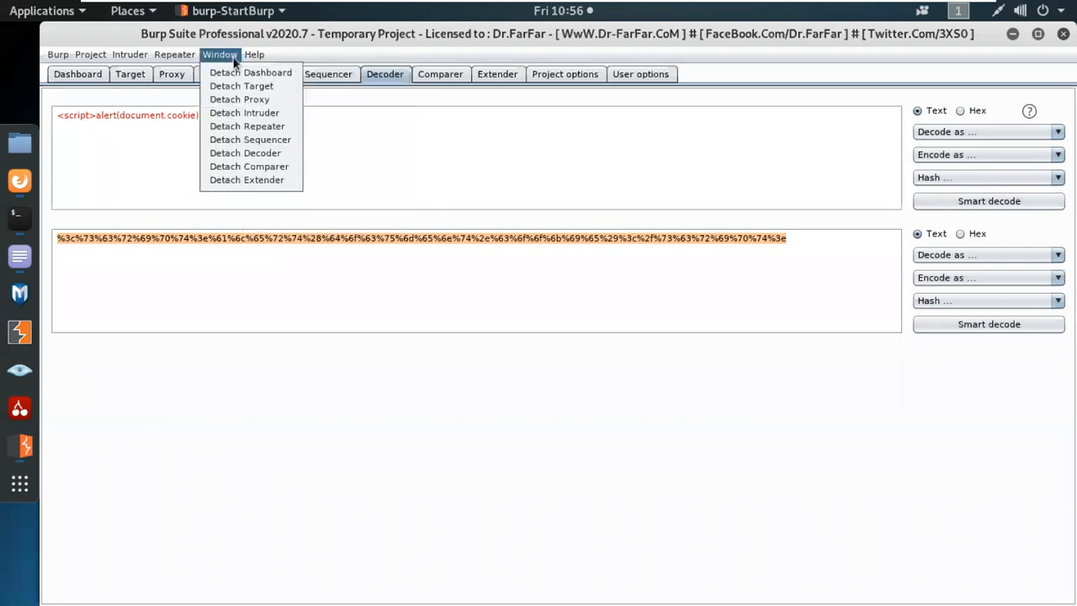
{"action": "left_click", "coordinate": [493, 77]}
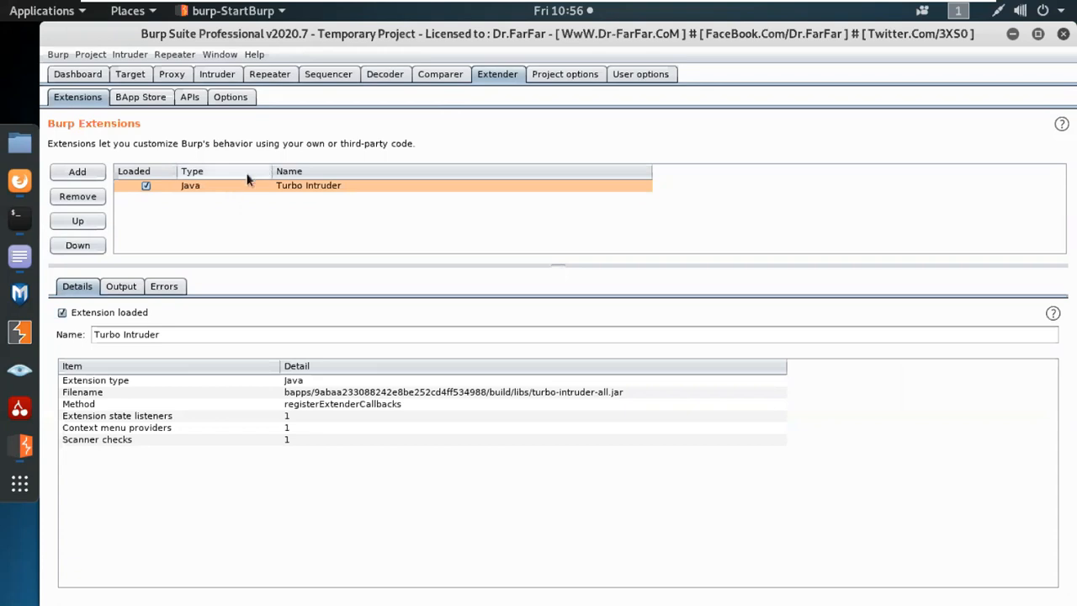
In the BApp Store, read the AWS Signer, Auto Repeater and Anti-CSRF Token From Referer details.
{"action": "left_click", "coordinate": [150, 100]}
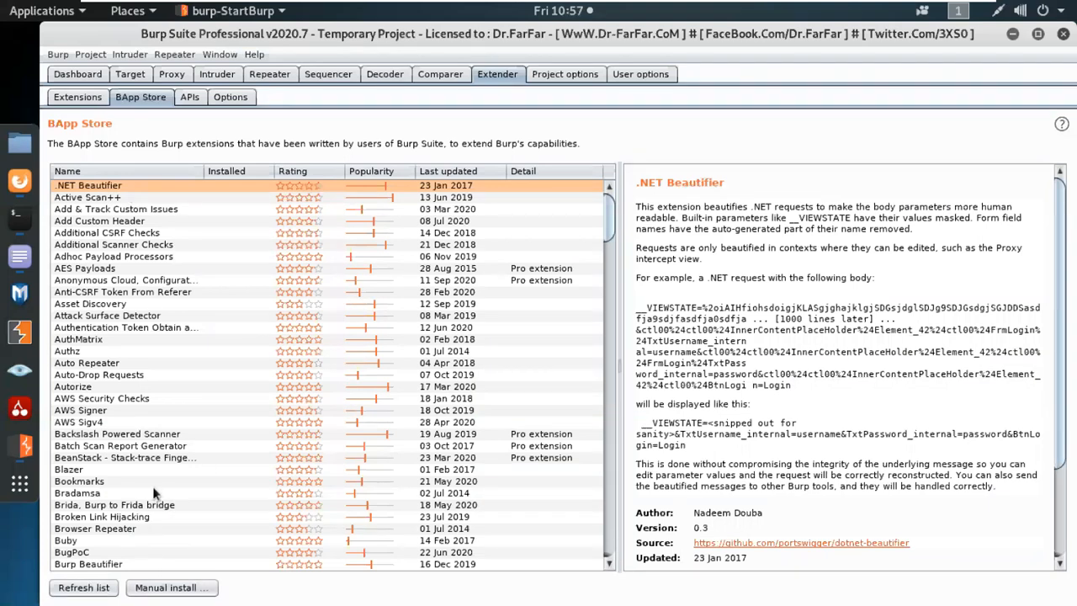
{"action": "left_click", "coordinate": [91, 411]}
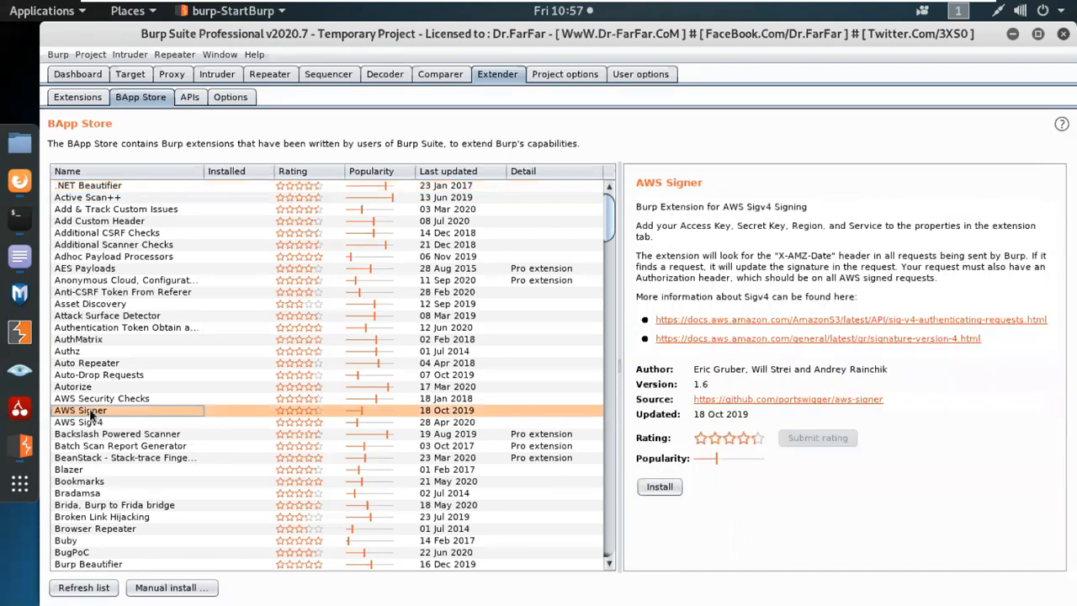
{"action": "left_click", "coordinate": [82, 365]}
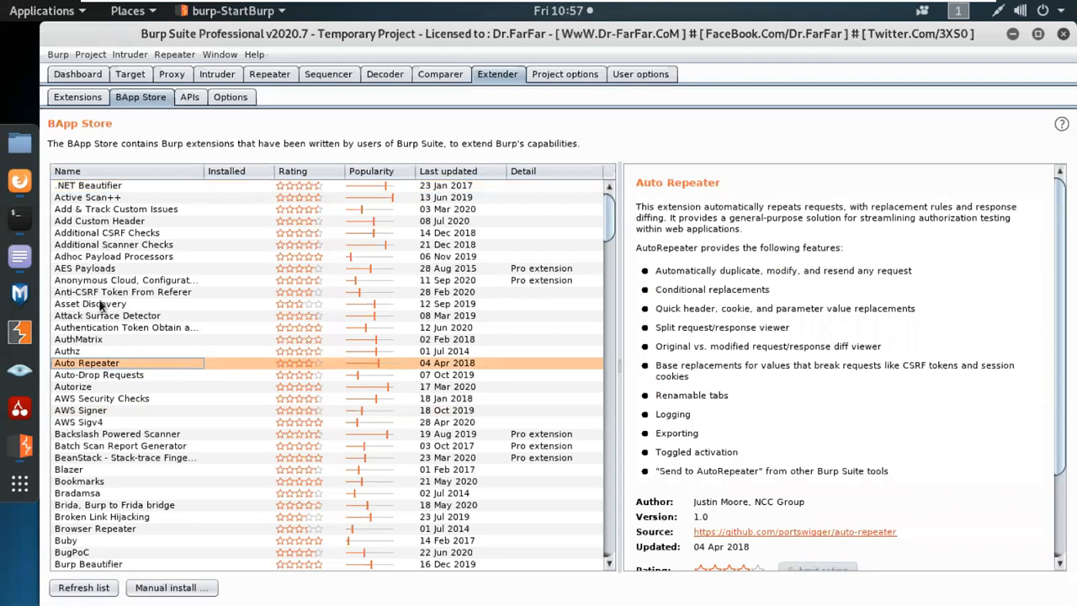
{"action": "left_click", "coordinate": [85, 293]}
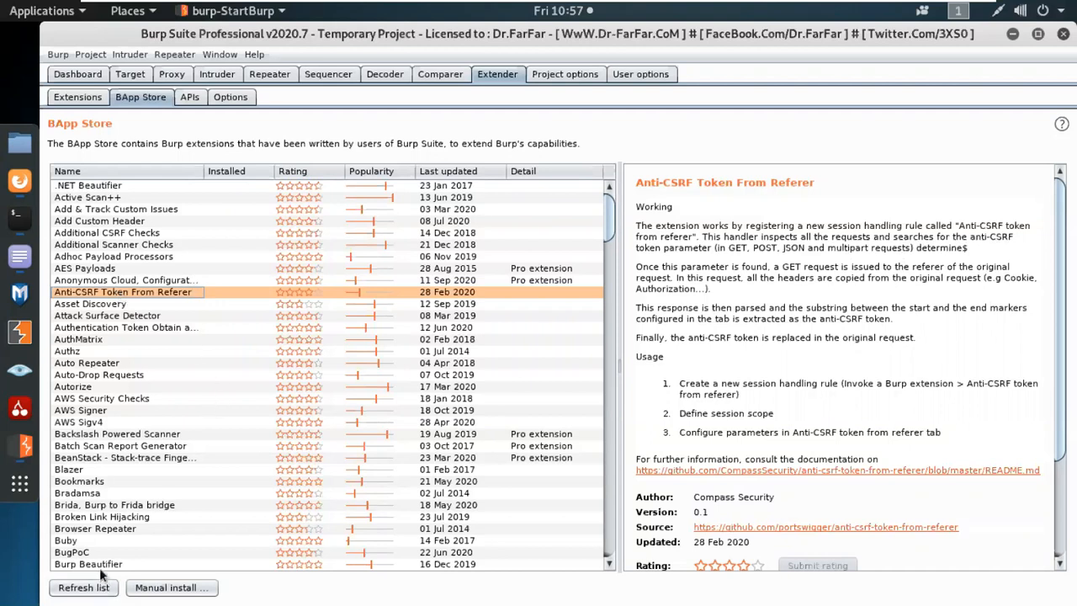
Read the CVSS Calculator and WordPress Scanner extension details further down the BApp Store list, then go to Comparer.
{"action": "scroll", "coordinate": [127, 489], "scroll_direction": "down", "scroll_amount": 10}
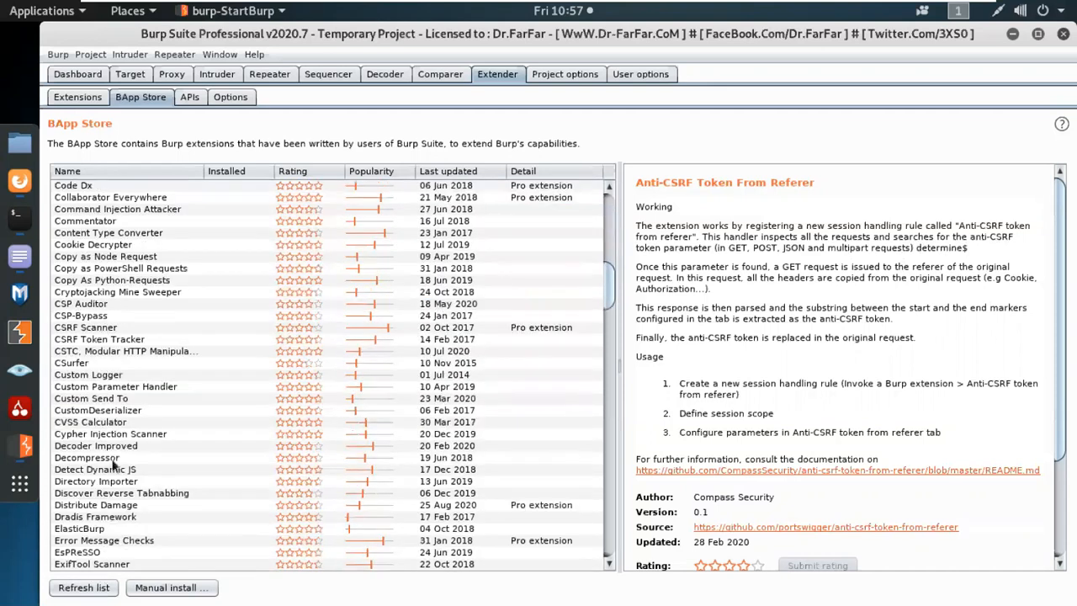
{"action": "left_click", "coordinate": [92, 423]}
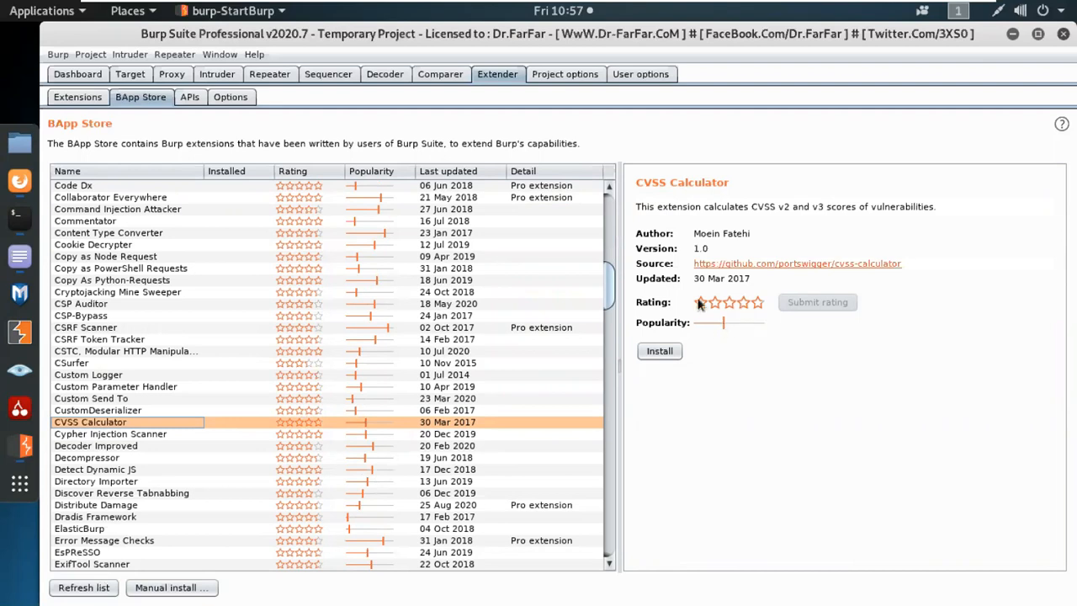
{"action": "scroll", "coordinate": [233, 502], "scroll_direction": "down", "scroll_amount": 3}
{"action": "scroll", "coordinate": [232, 531], "scroll_direction": "down", "scroll_amount": 2}
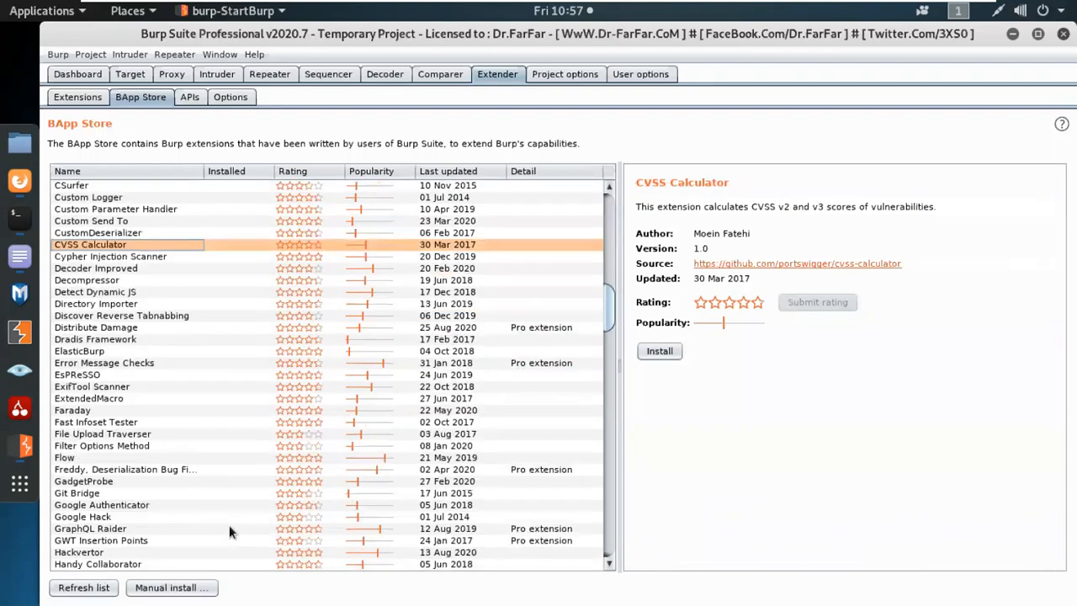
{"action": "scroll", "coordinate": [230, 528], "scroll_direction": "down", "scroll_amount": 5}
{"action": "scroll", "coordinate": [228, 525], "scroll_direction": "down", "scroll_amount": 5}
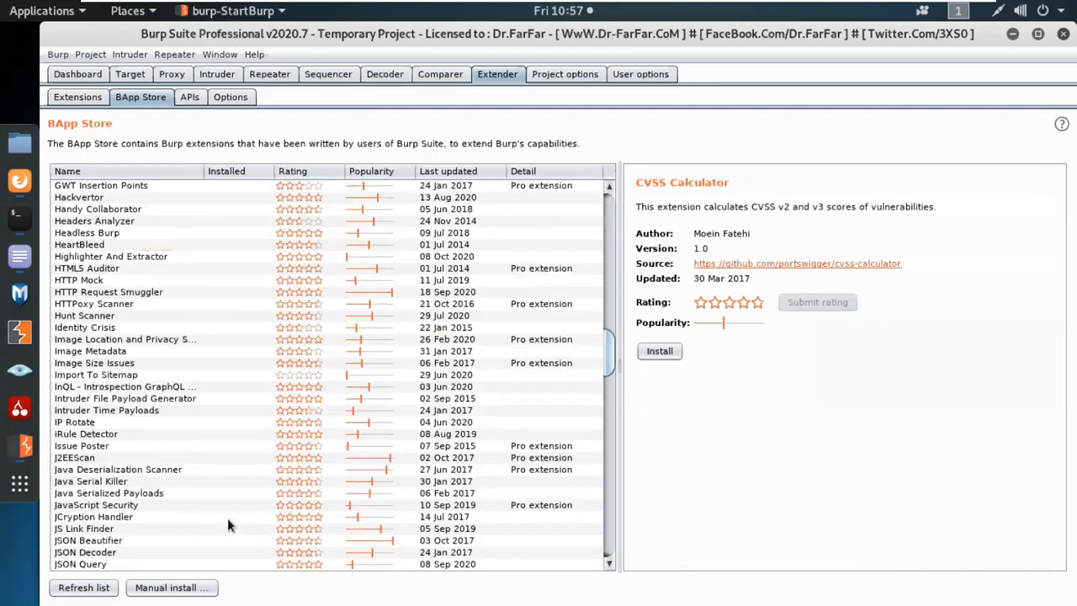
{"action": "scroll", "coordinate": [228, 518], "scroll_direction": "down", "scroll_amount": 7}
{"action": "scroll", "coordinate": [227, 516], "scroll_direction": "down", "scroll_amount": 7}
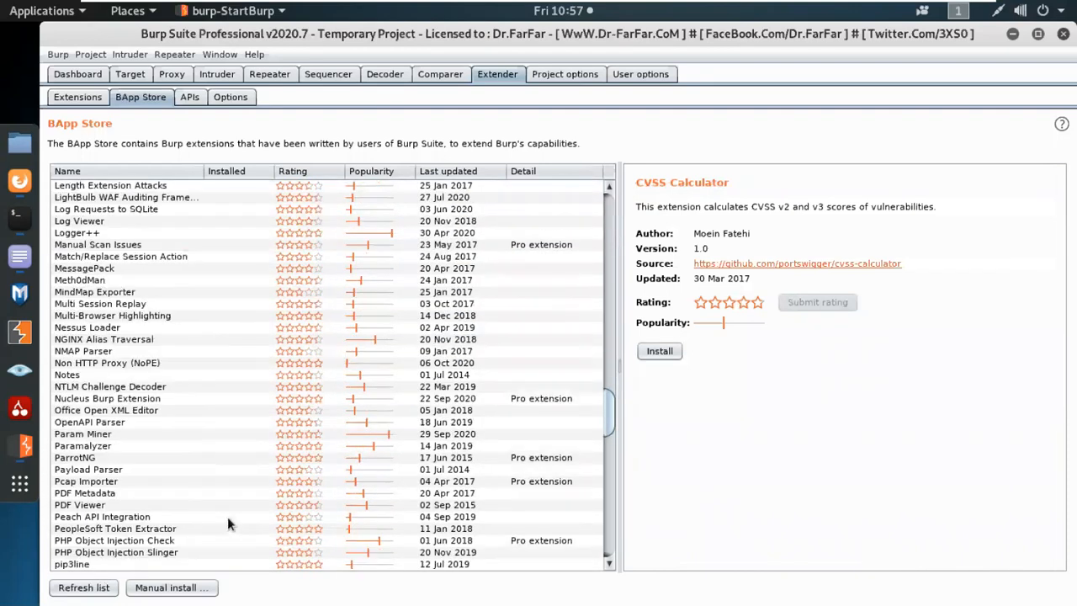
{"action": "scroll", "coordinate": [228, 517], "scroll_direction": "down", "scroll_amount": 12}
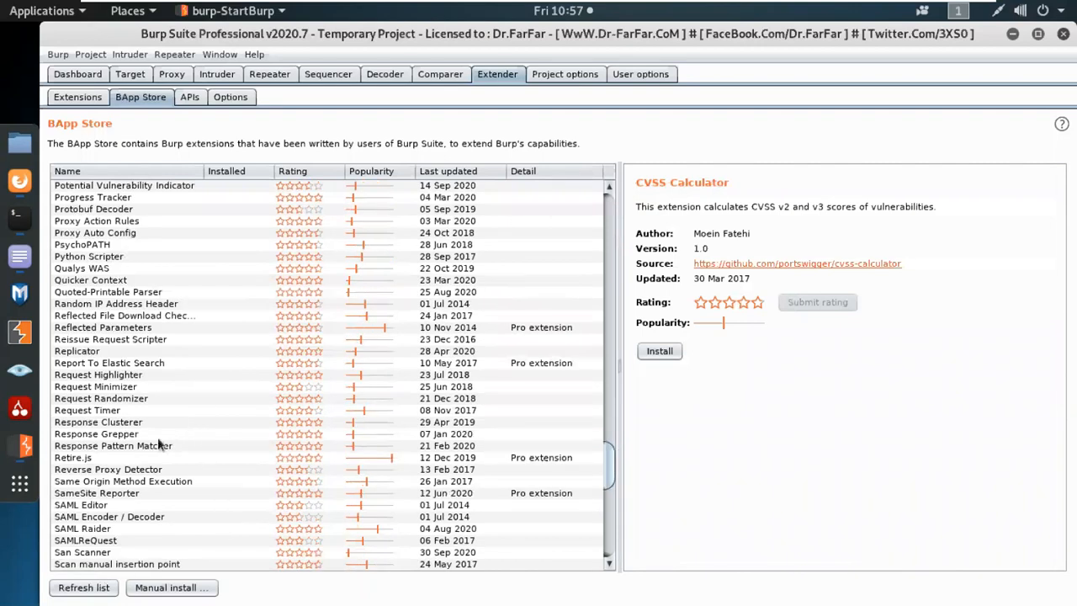
{"action": "scroll", "coordinate": [159, 444], "scroll_direction": "down", "scroll_amount": 10}
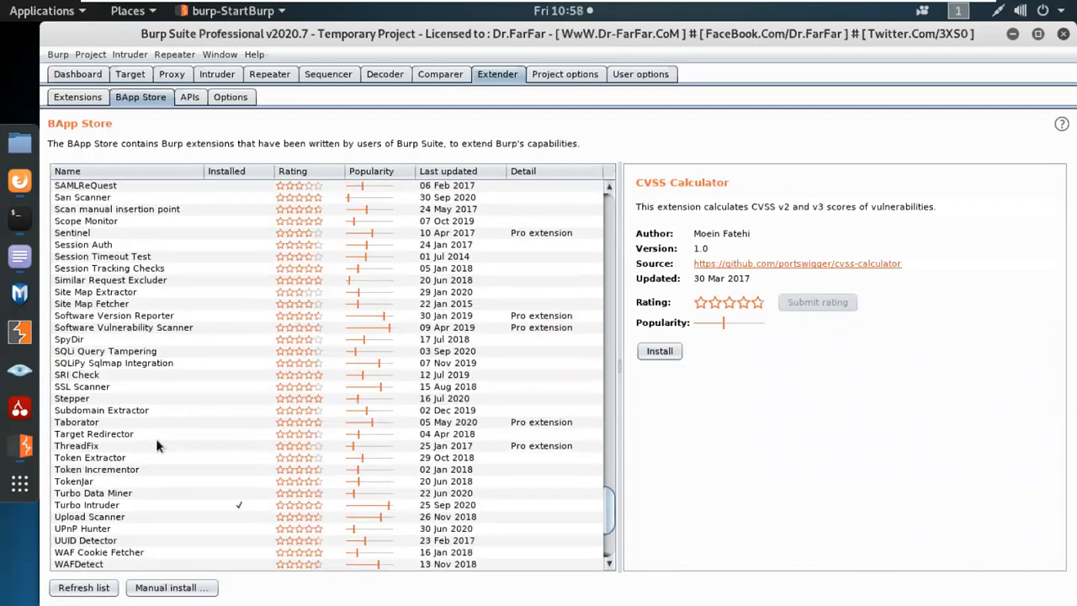
{"action": "scroll", "coordinate": [156, 444], "scroll_direction": "down", "scroll_amount": 5}
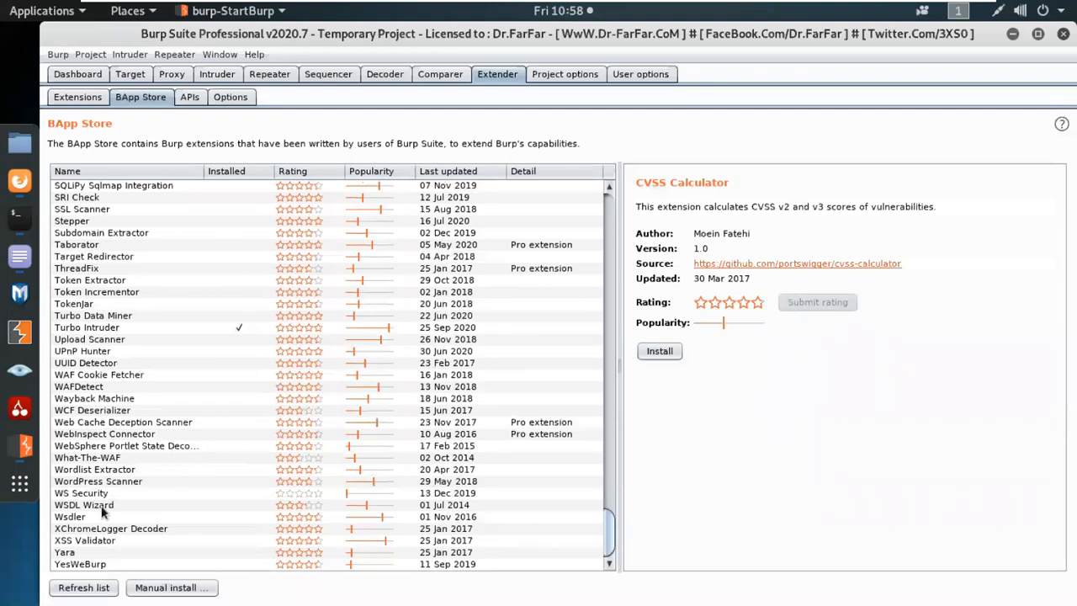
{"action": "left_click", "coordinate": [118, 482]}
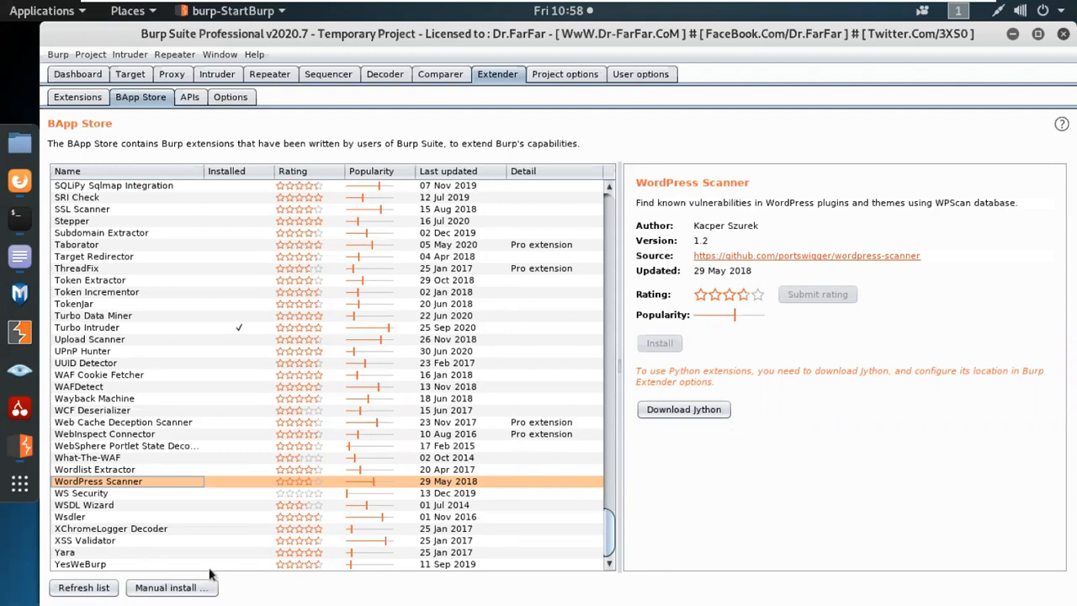
{"action": "left_click", "coordinate": [444, 74]}
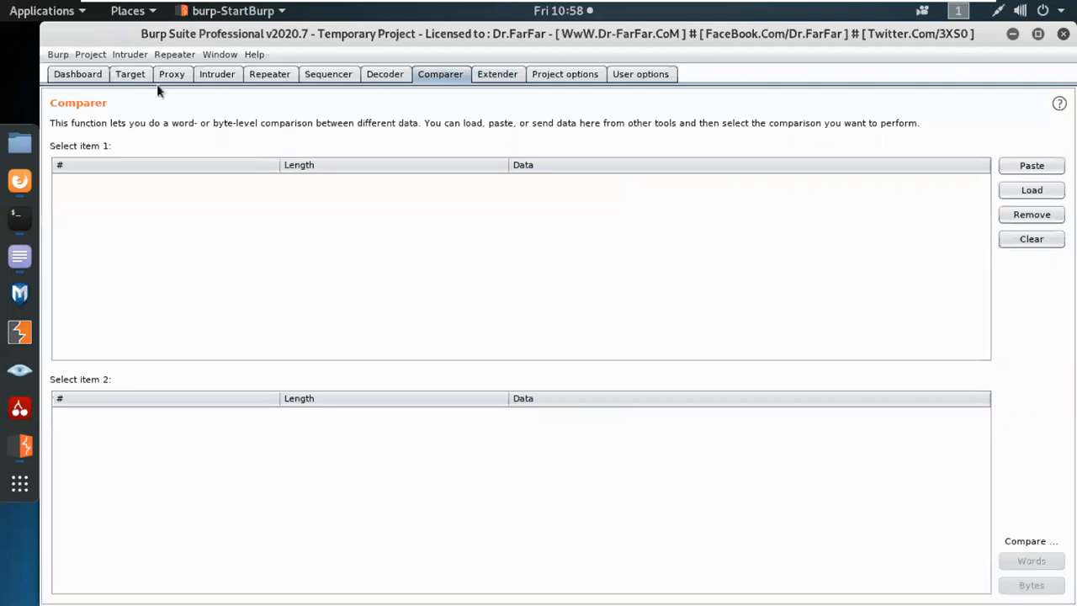
Cycle through the Dashboard, Target, Intruder and Repeater tools, ending on the Intruder attack setup.
{"action": "left_click", "coordinate": [90, 80]}
{"action": "left_click", "coordinate": [136, 83]}
{"action": "left_click", "coordinate": [216, 76]}
{"action": "left_click", "coordinate": [282, 80]}
{"action": "left_click", "coordinate": [212, 77]}
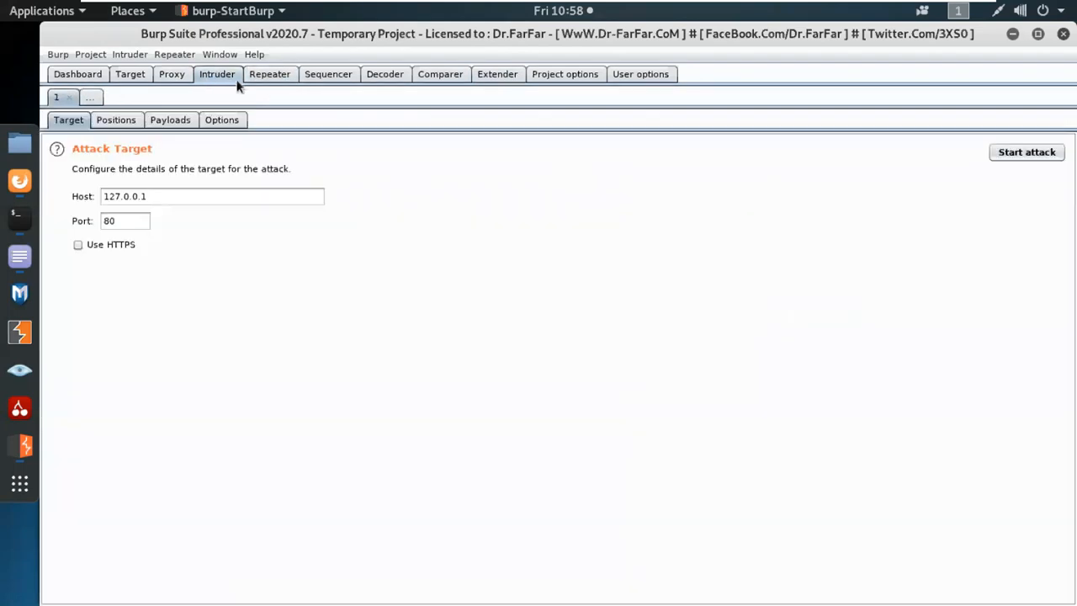
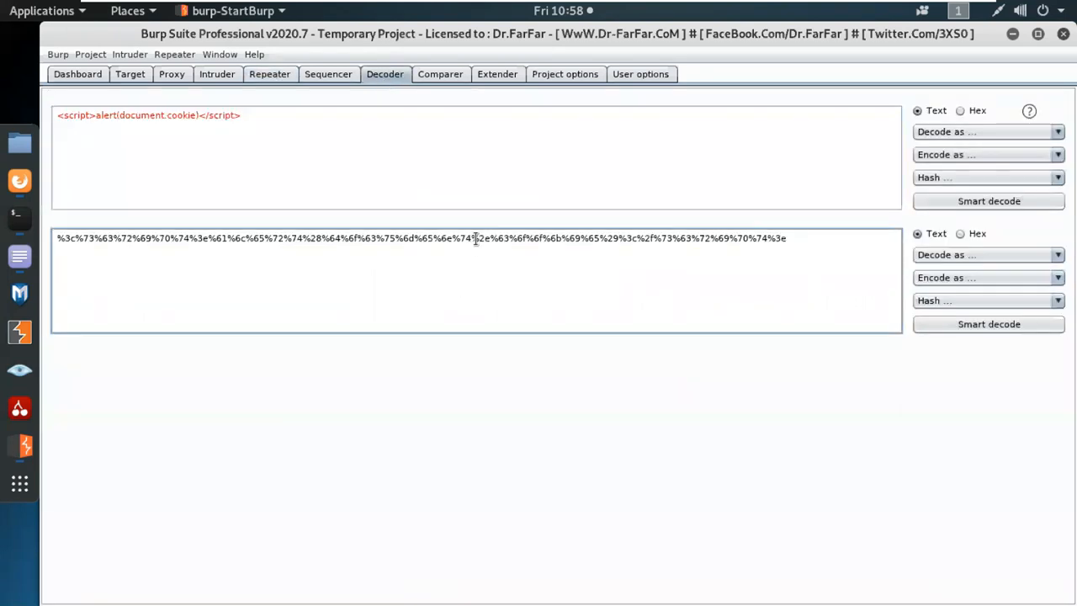
Select the entire URL-encoded <script>alert(document.cookie)</script> output in the Decoder.
{"action": "key", "text": "ctrl+a"}
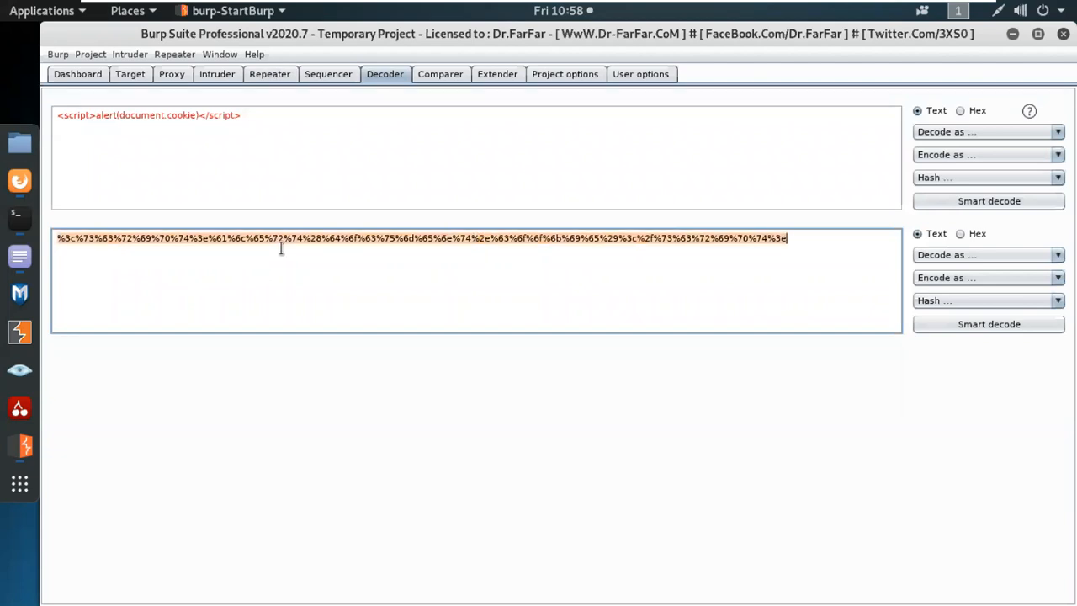
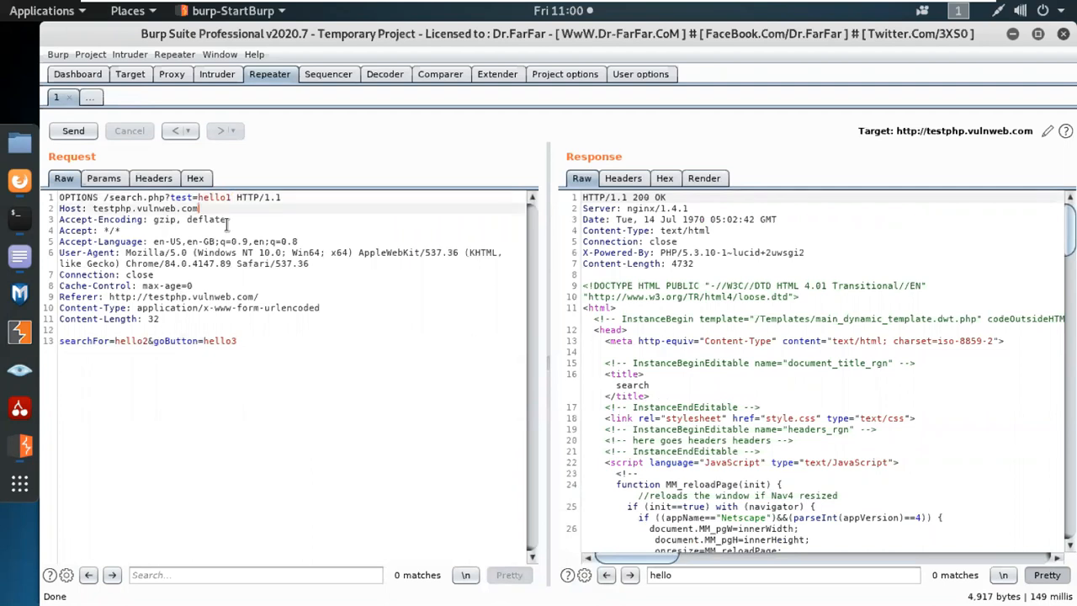
Insert an empty line after the Host: testphp.vulnweb.com header in the OPTIONS /search.php Repeater request.
{"action": "key", "text": "Return"}
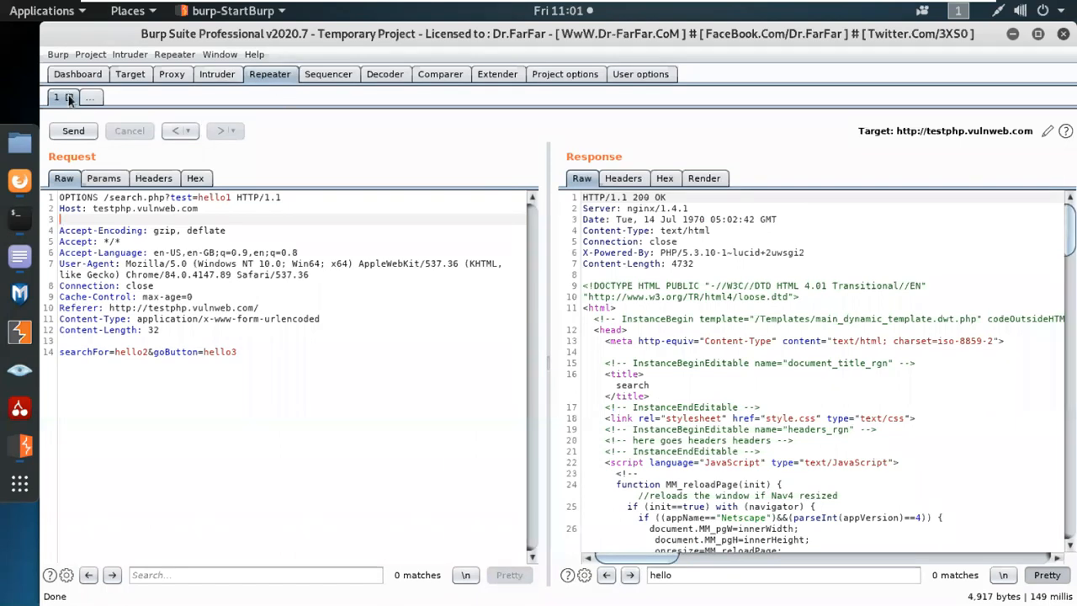
Close Repeater tab 1 and view the Intruder target settings: host 127.0.0.1, port 80.
{"action": "left_click", "coordinate": [69, 99]}
{"action": "left_click", "coordinate": [217, 74]}
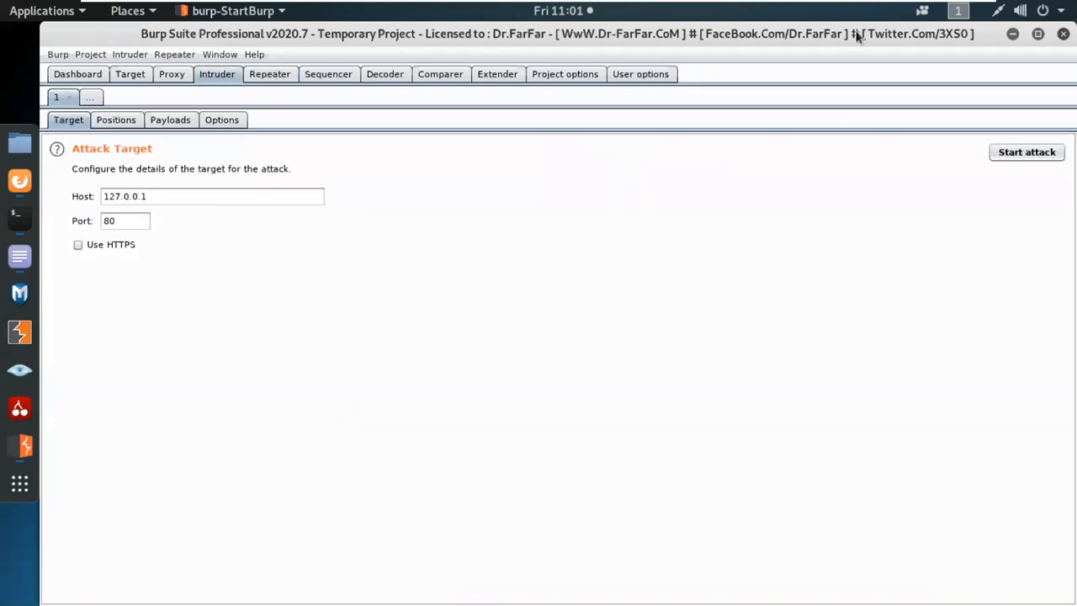
Minimize the VM and jump to the cookbook's 'Intruding with Intruder' section on page 37.
{"action": "mouse_move", "coordinate": [865, 6]}
{"action": "left_click", "coordinate": [944, 12]}
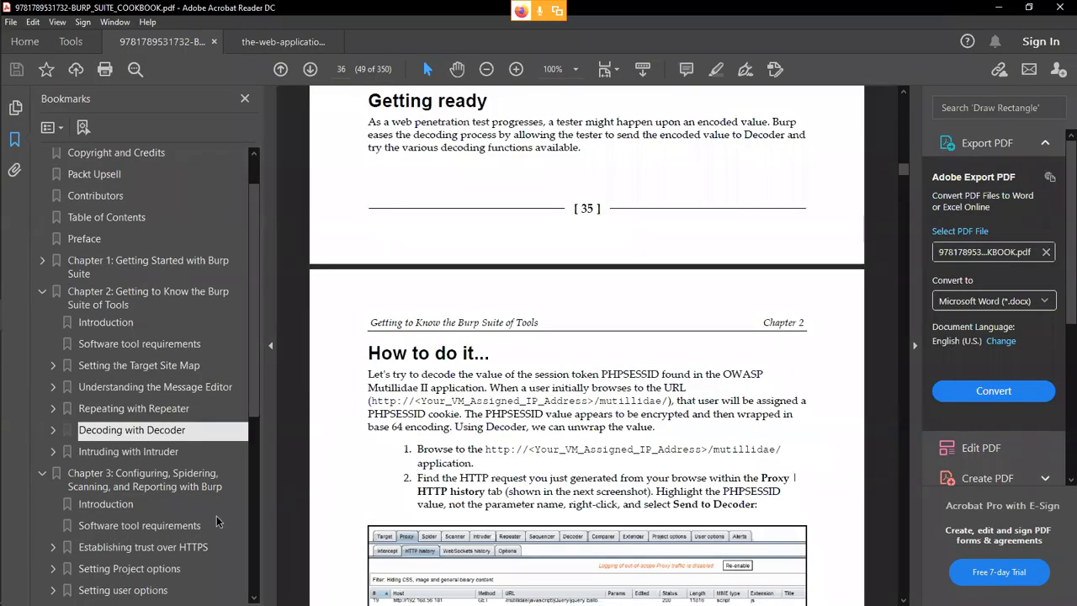
{"action": "scroll", "coordinate": [216, 517], "scroll_direction": "down", "scroll_amount": 3}
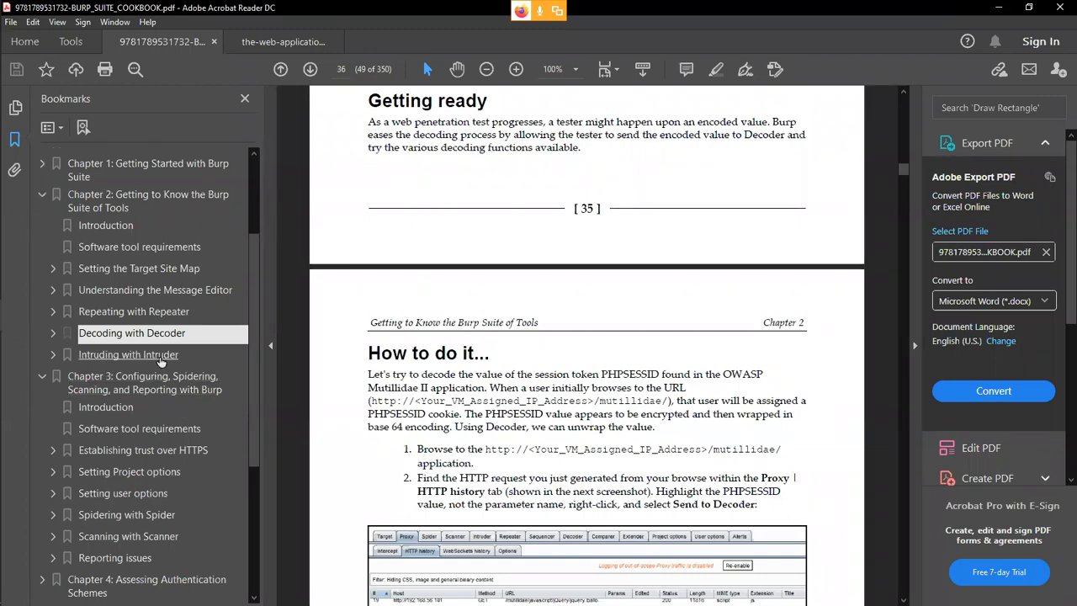
{"action": "left_click", "coordinate": [160, 357]}
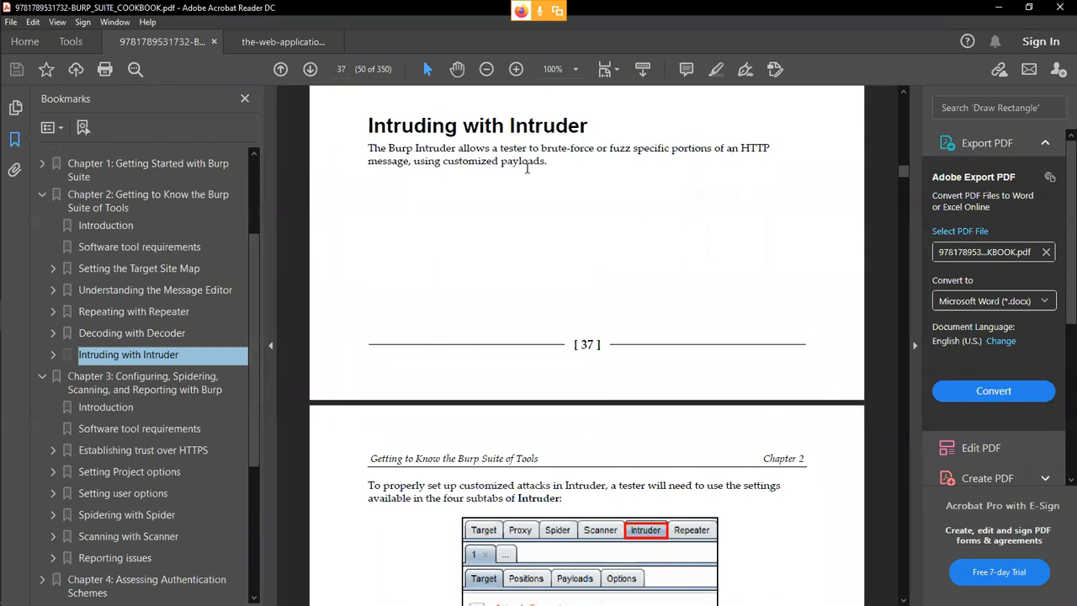
Select the Intruder introduction paragraph, then switch to the Zoom meeting in Firefox.
{"action": "left_click_drag", "start_coordinate": [548, 164], "coordinate": [368, 150]}
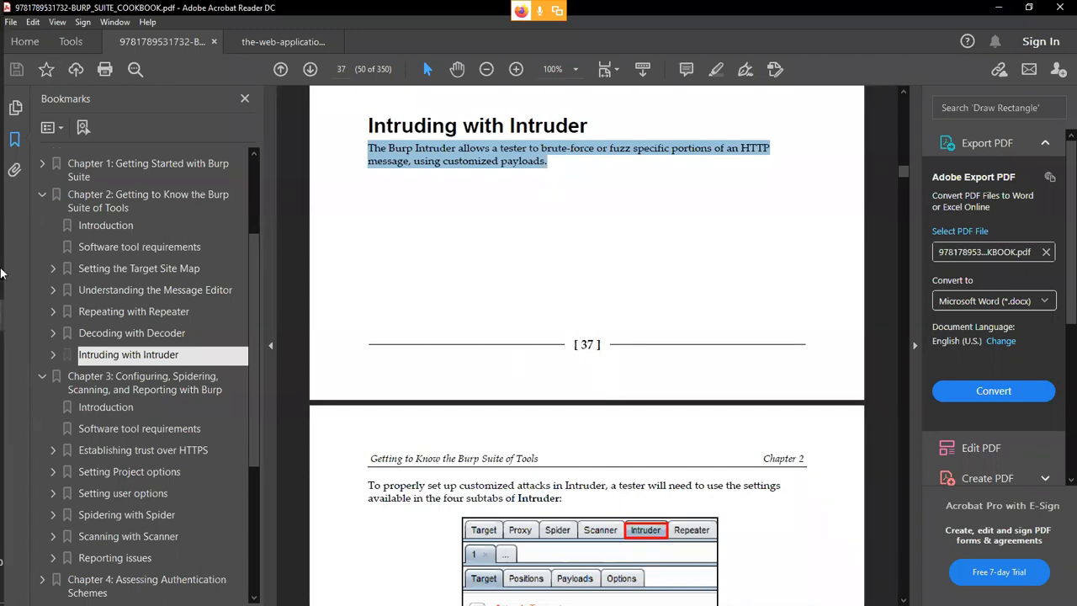
{"action": "mouse_move", "coordinate": [1, 270]}
{"action": "left_click", "coordinate": [23, 191]}
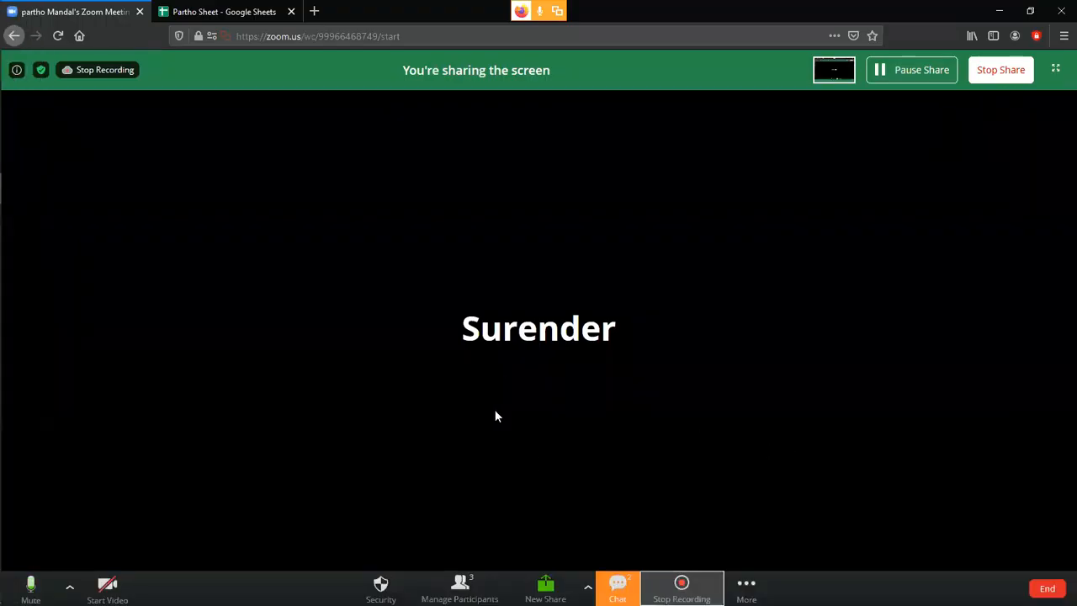
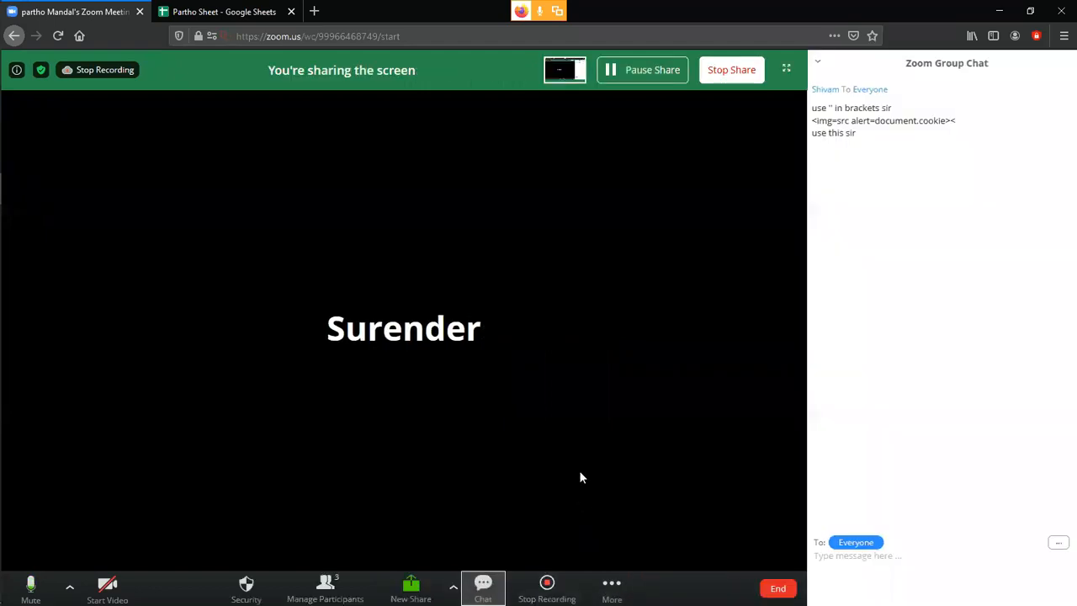
Close the Zoom group chat, return to the Kali VM, and show Intruder's five marked payload positions.
{"action": "left_click", "coordinate": [482, 586]}
{"action": "mouse_move", "coordinate": [2, 284]}
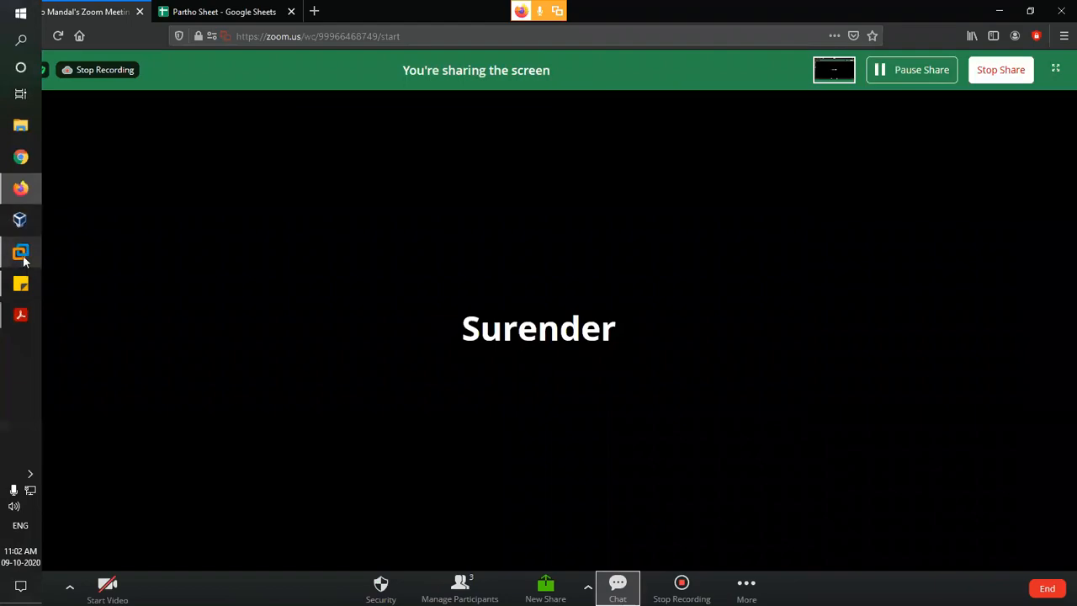
{"action": "left_click", "coordinate": [20, 252]}
{"action": "left_click", "coordinate": [116, 120]}
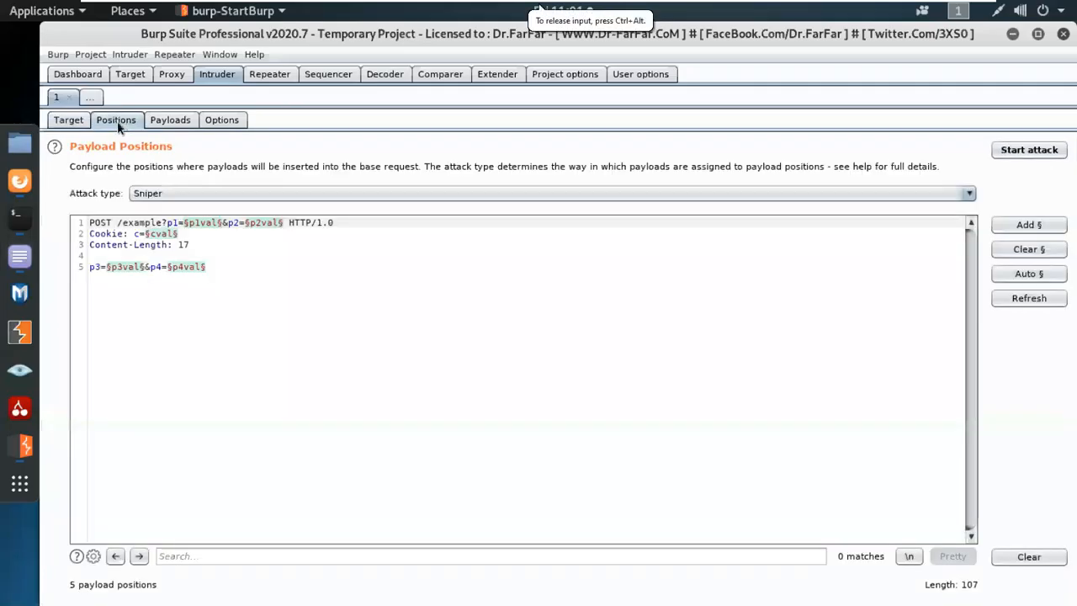
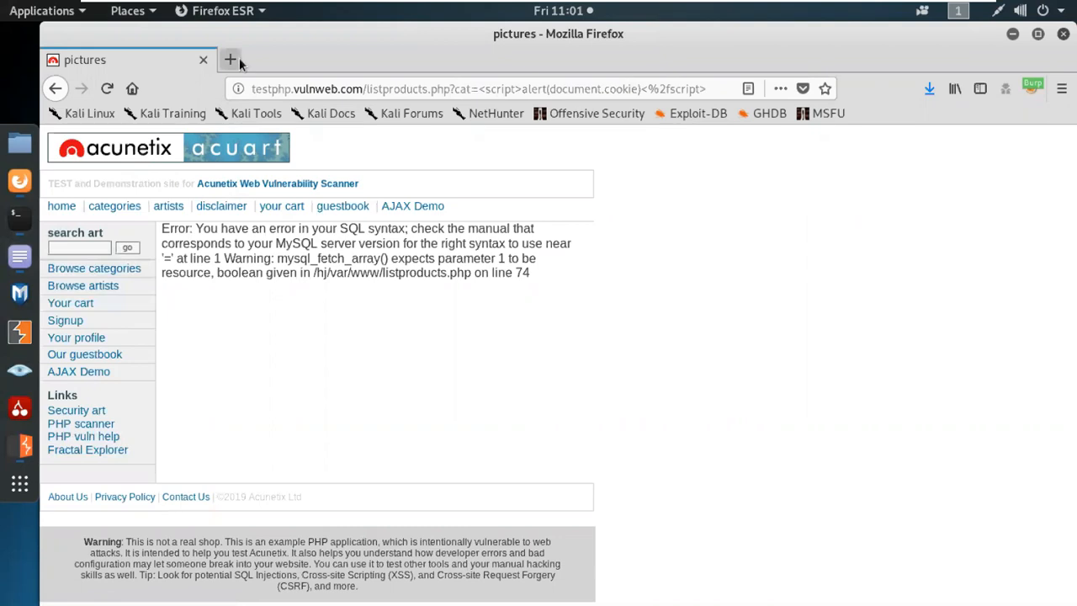
Search Google for 'burp intruder' in a new browser tab.
{"action": "left_click", "coordinate": [229, 59]}
{"action": "left_click", "coordinate": [223, 360]}
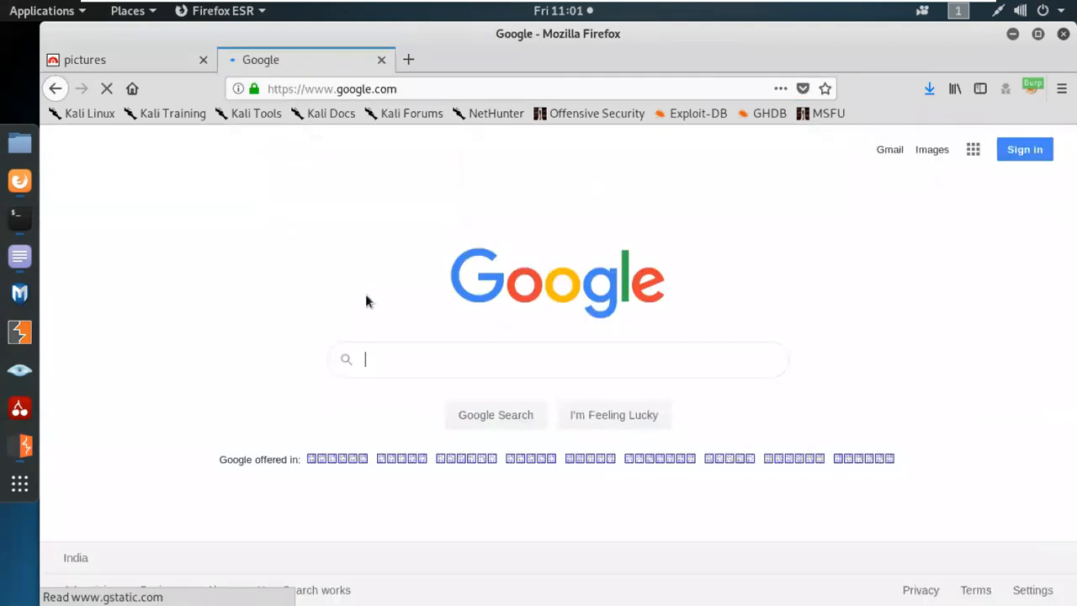
{"action": "type", "text": "burp intruder"}
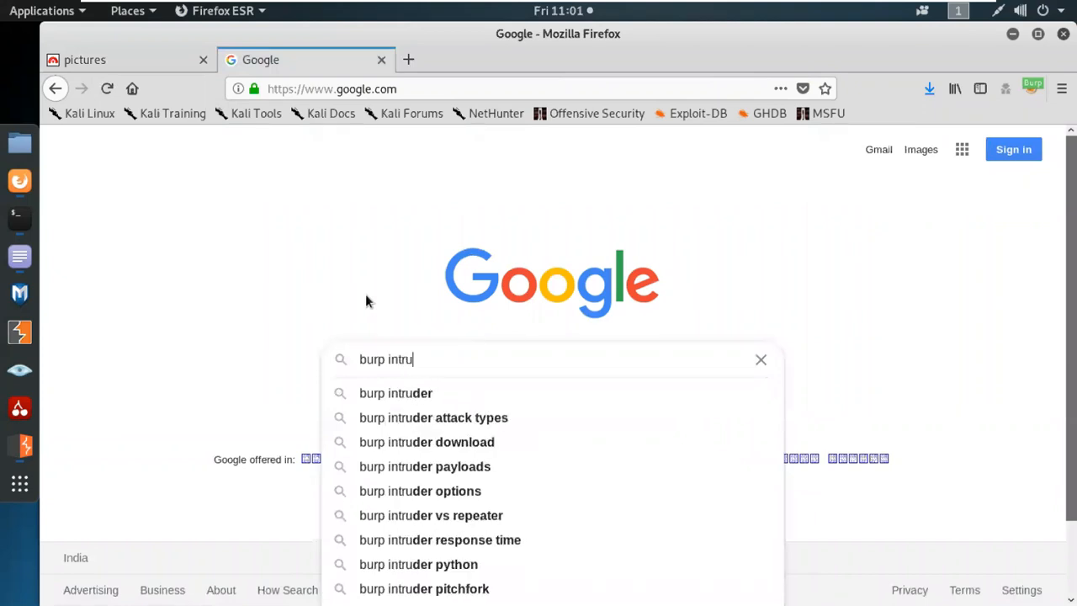
{"action": "key", "text": "Return"}
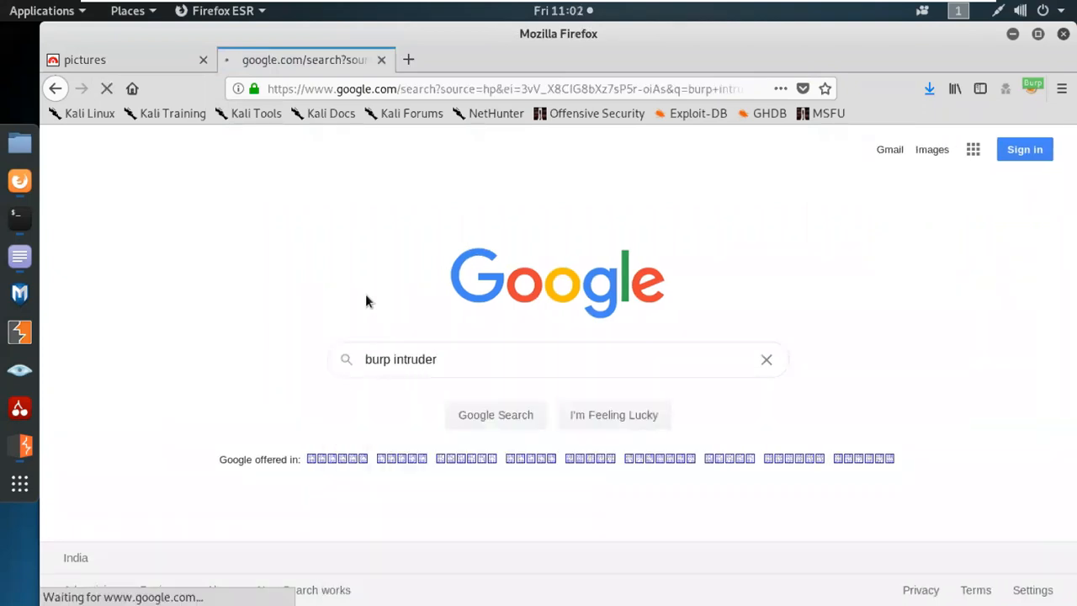
Open Using Burp Intruder, Burp Intruder, and Getting started with Burp Intruder in background tabs, then view Using Burp Intruder.
{"action": "middle_click", "coordinate": [282, 292]}
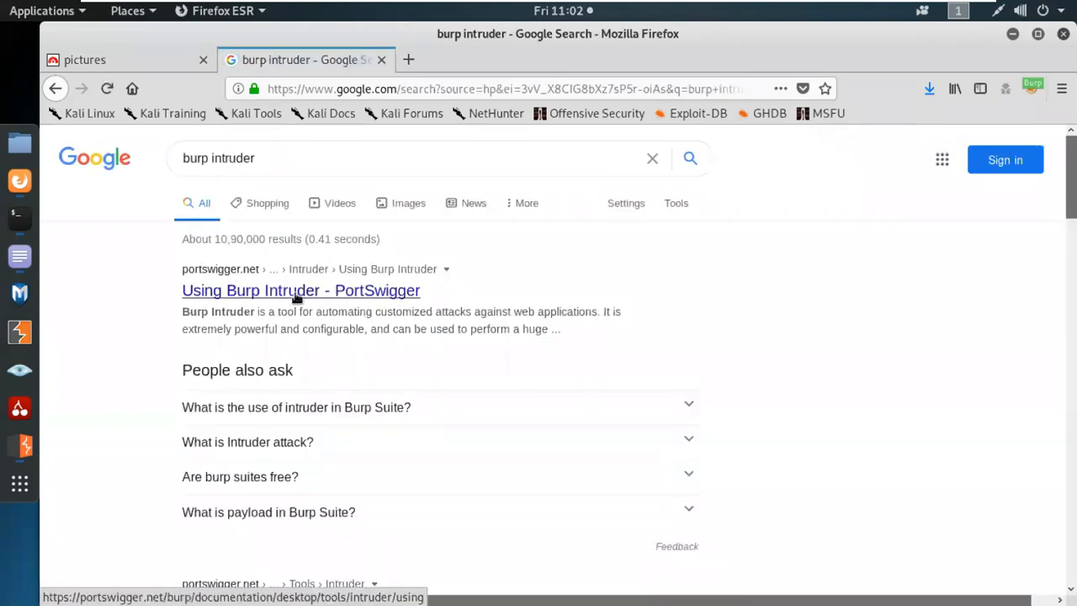
{"action": "scroll", "coordinate": [464, 348], "scroll_direction": "down", "scroll_amount": 4}
{"action": "middle_click", "coordinate": [363, 425]}
{"action": "scroll", "coordinate": [493, 415], "scroll_direction": "down", "scroll_amount": 3}
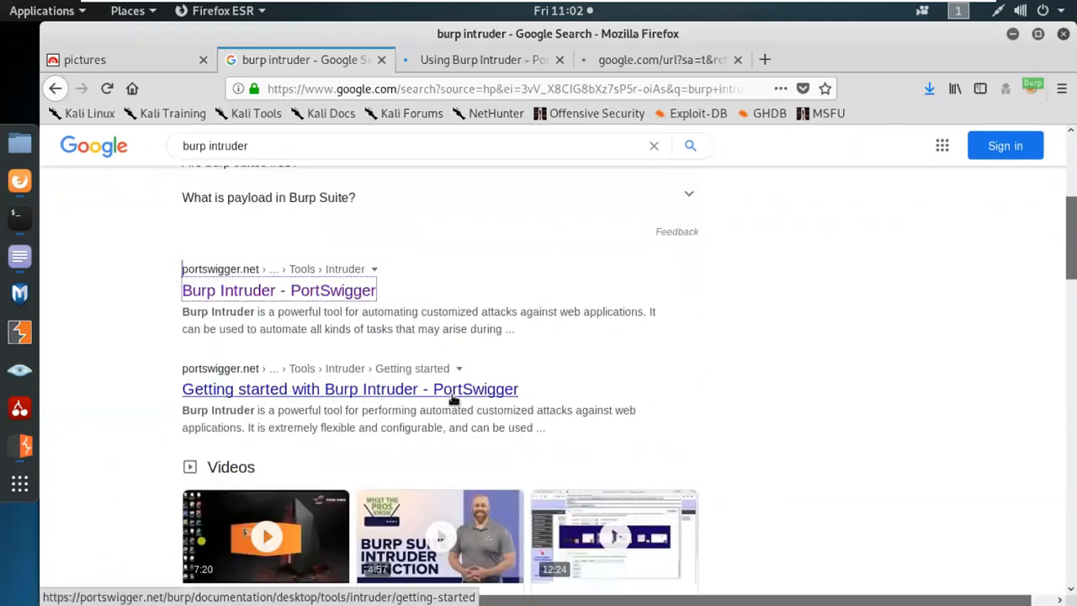
{"action": "middle_click", "coordinate": [493, 390]}
{"action": "scroll", "coordinate": [697, 435], "scroll_direction": "down", "scroll_amount": 12}
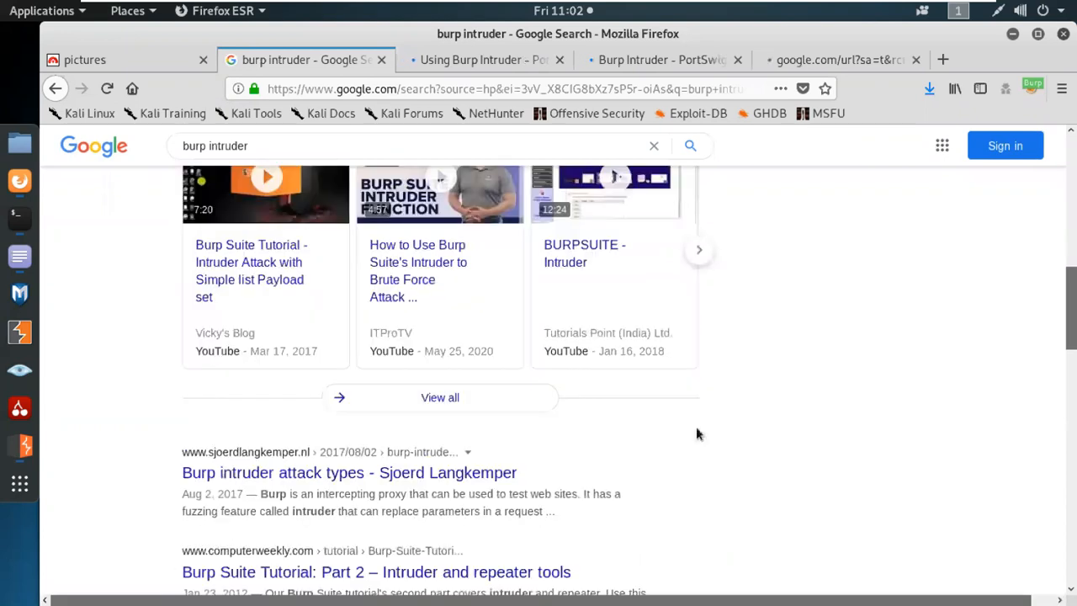
{"action": "left_click", "coordinate": [468, 60]}
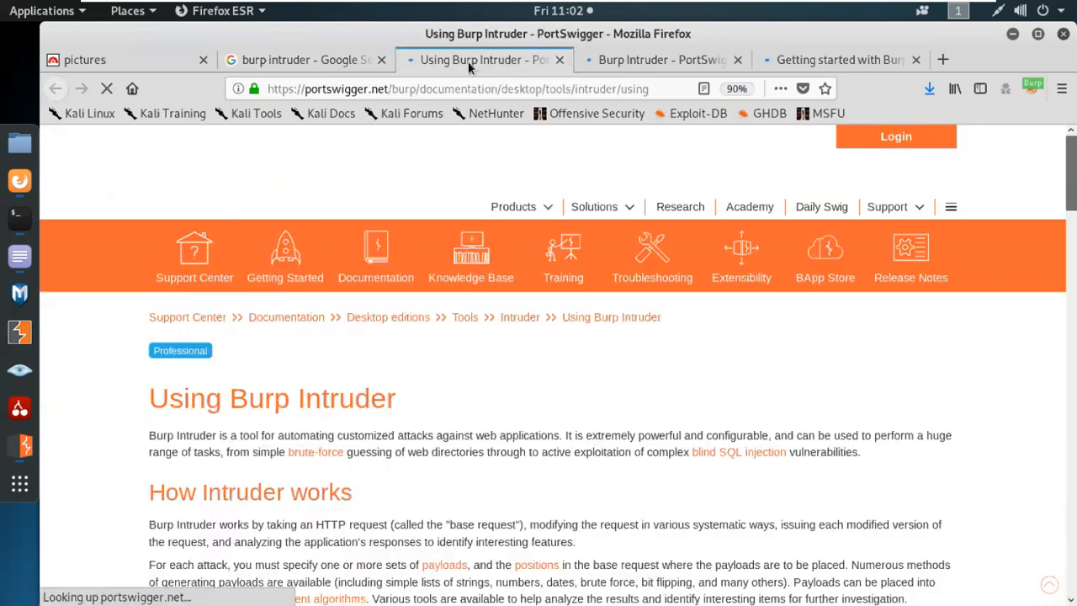
Read Using Burp Intruder and open its brute-force link (password-based login vulnerabilities) in a background tab.
{"action": "scroll", "coordinate": [654, 370], "scroll_direction": "down", "scroll_amount": 2}
{"action": "scroll", "coordinate": [655, 385], "scroll_direction": "down", "scroll_amount": 1}
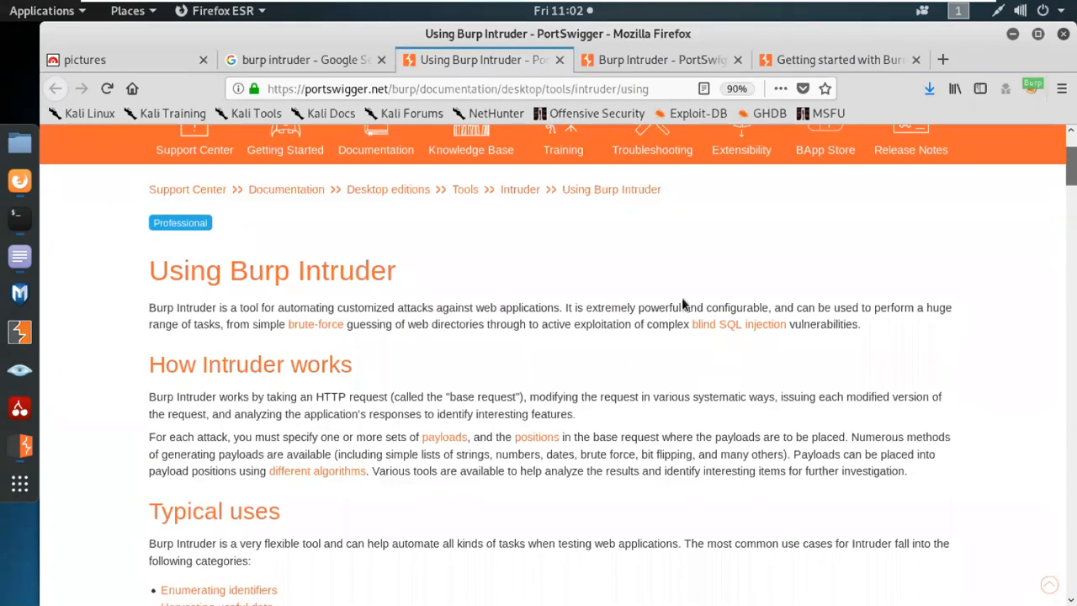
{"action": "middle_click", "coordinate": [333, 329]}
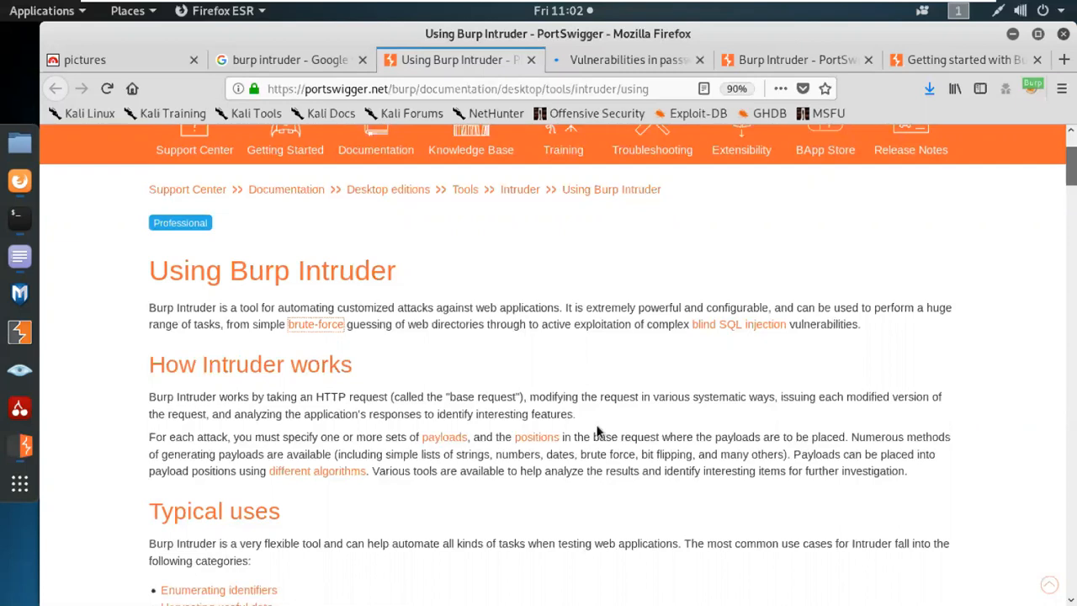
{"action": "scroll", "coordinate": [390, 209], "scroll_direction": "down", "scroll_amount": 3}
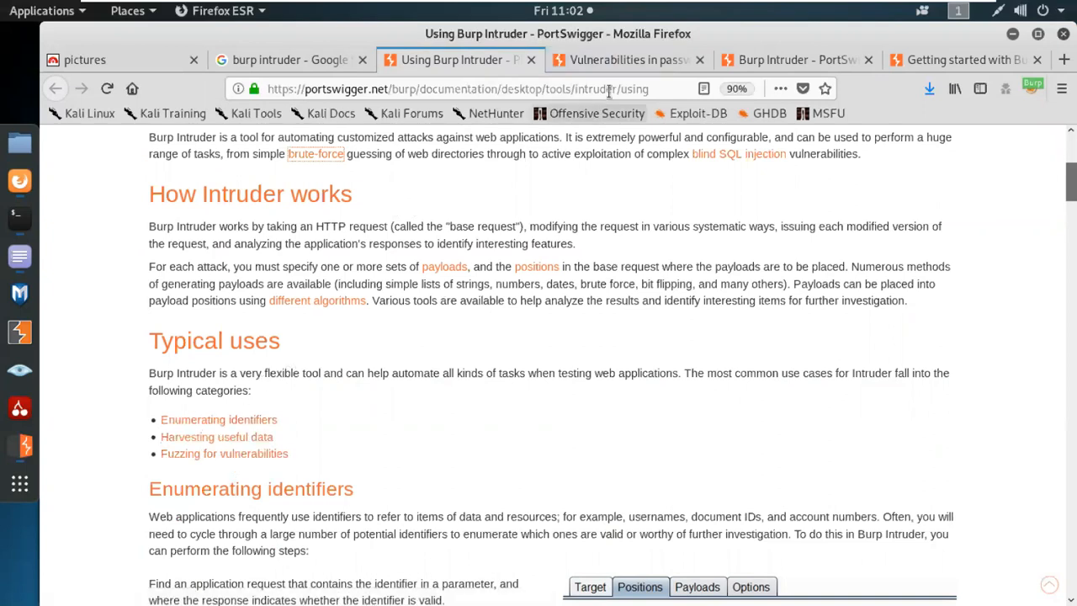
Read through the Vulnerabilities in password-based login article.
{"action": "left_click", "coordinate": [622, 62]}
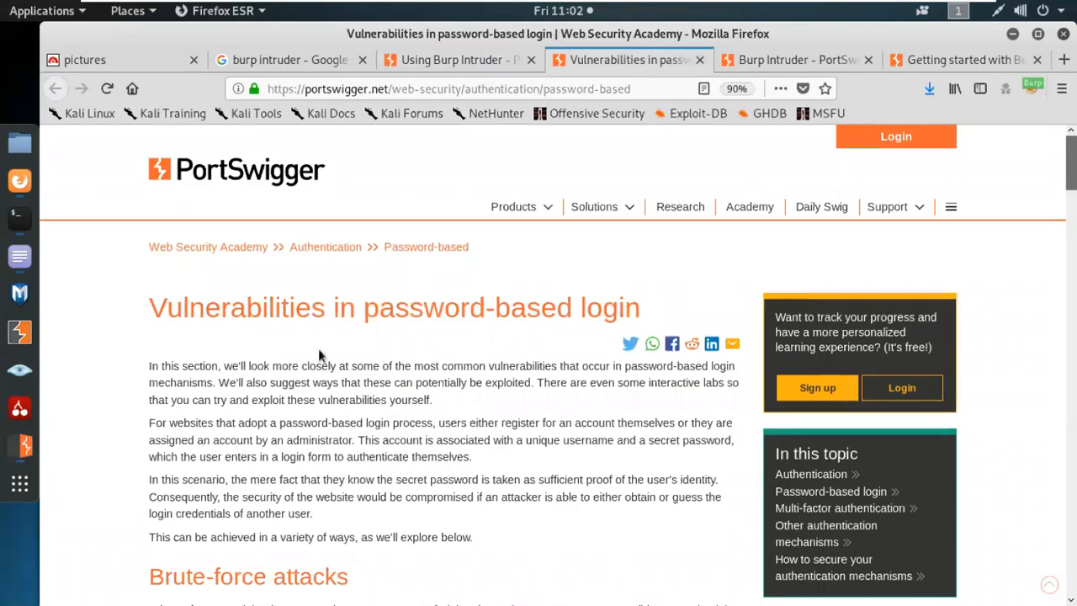
{"action": "scroll", "coordinate": [567, 377], "scroll_direction": "down", "scroll_amount": 1}
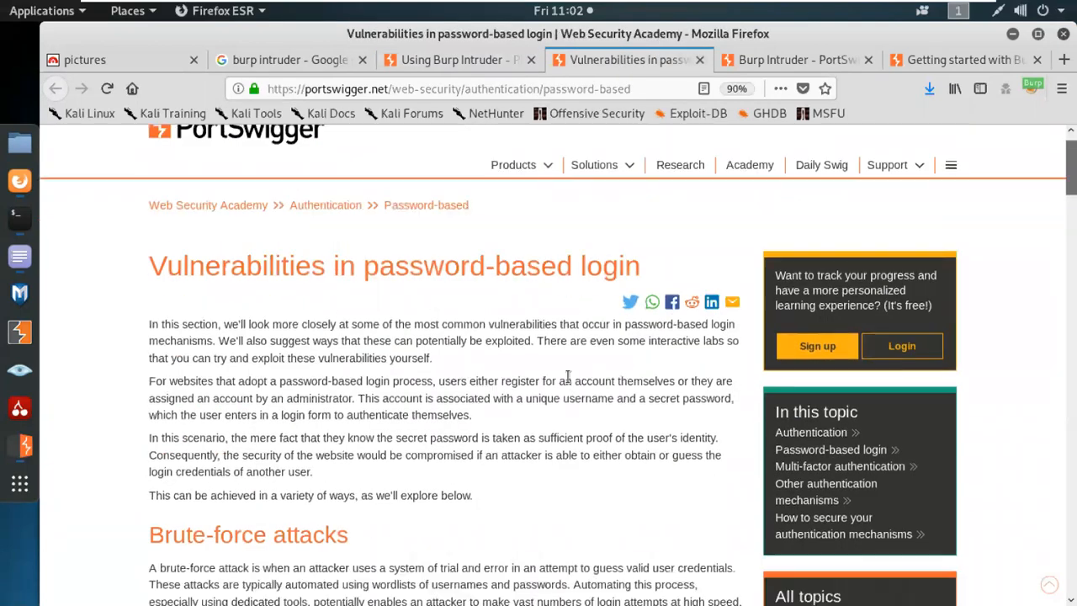
{"action": "scroll", "coordinate": [568, 377], "scroll_direction": "down", "scroll_amount": 3}
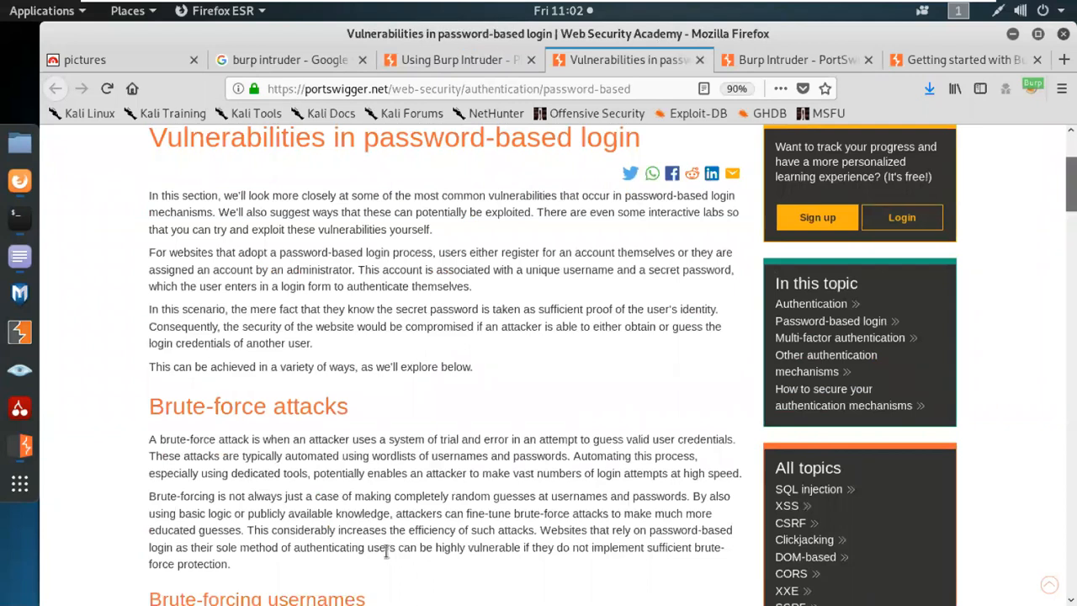
{"action": "scroll", "coordinate": [389, 530], "scroll_direction": "down", "scroll_amount": 6}
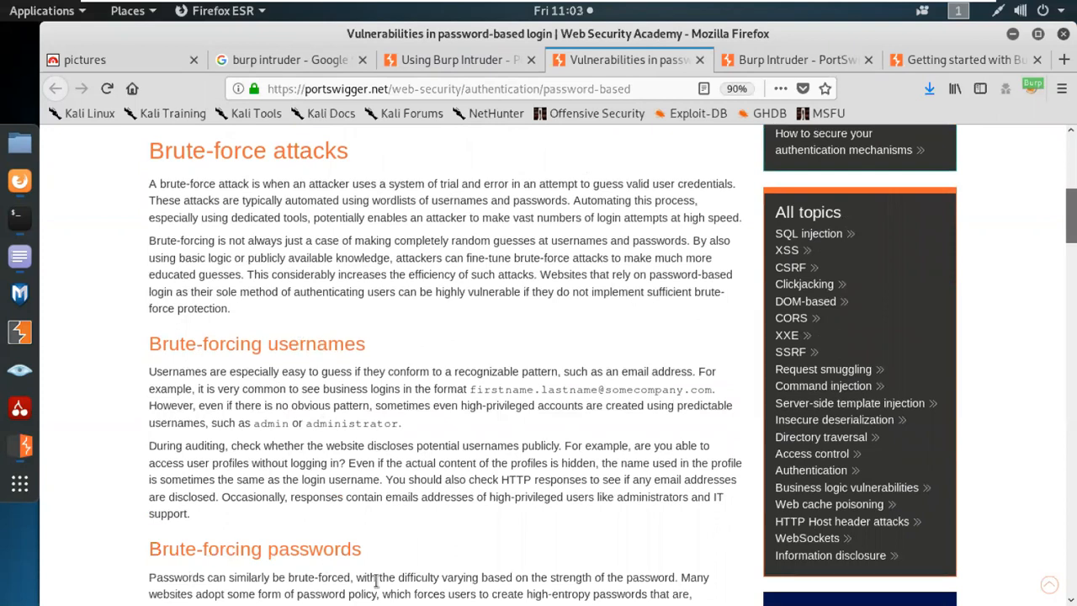
{"action": "scroll", "coordinate": [376, 580], "scroll_direction": "down", "scroll_amount": 7}
{"action": "scroll", "coordinate": [376, 580], "scroll_direction": "down", "scroll_amount": 3}
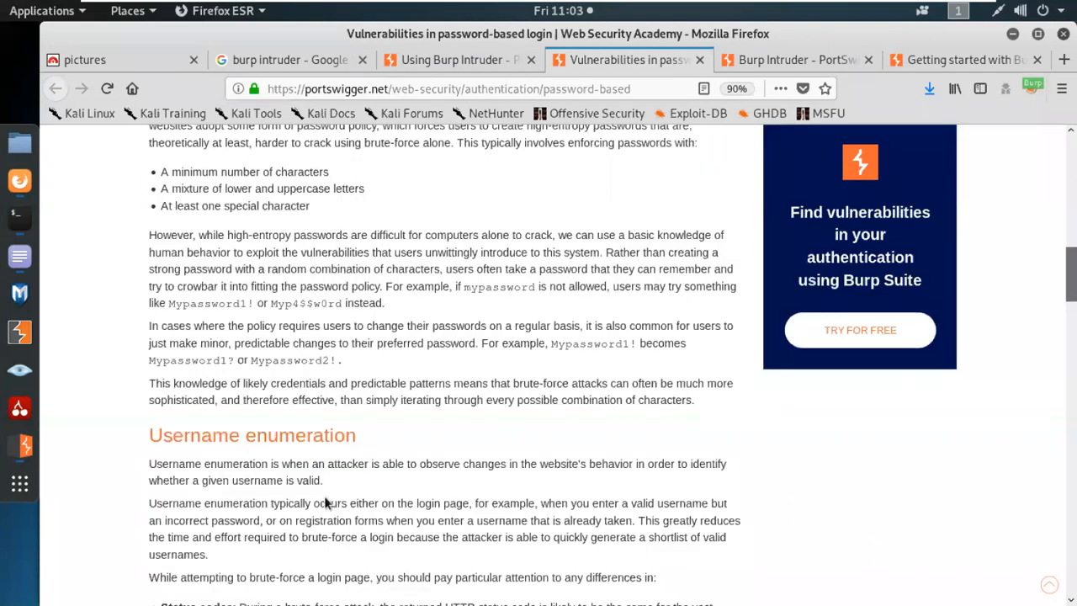
{"action": "scroll", "coordinate": [428, 519], "scroll_direction": "down", "scroll_amount": 6}
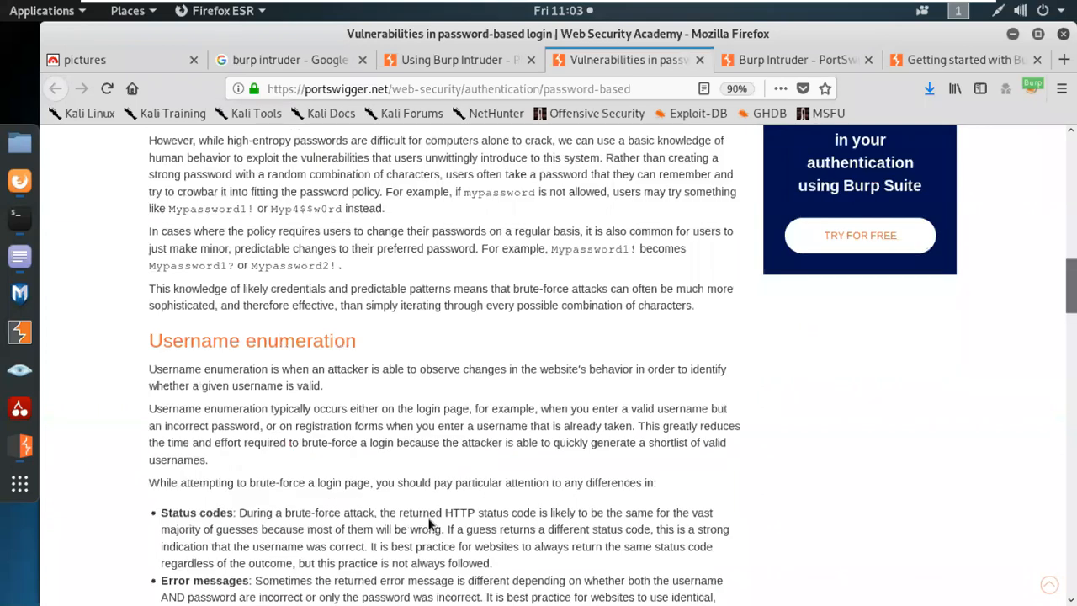
{"action": "scroll", "coordinate": [428, 519], "scroll_direction": "down", "scroll_amount": 4}
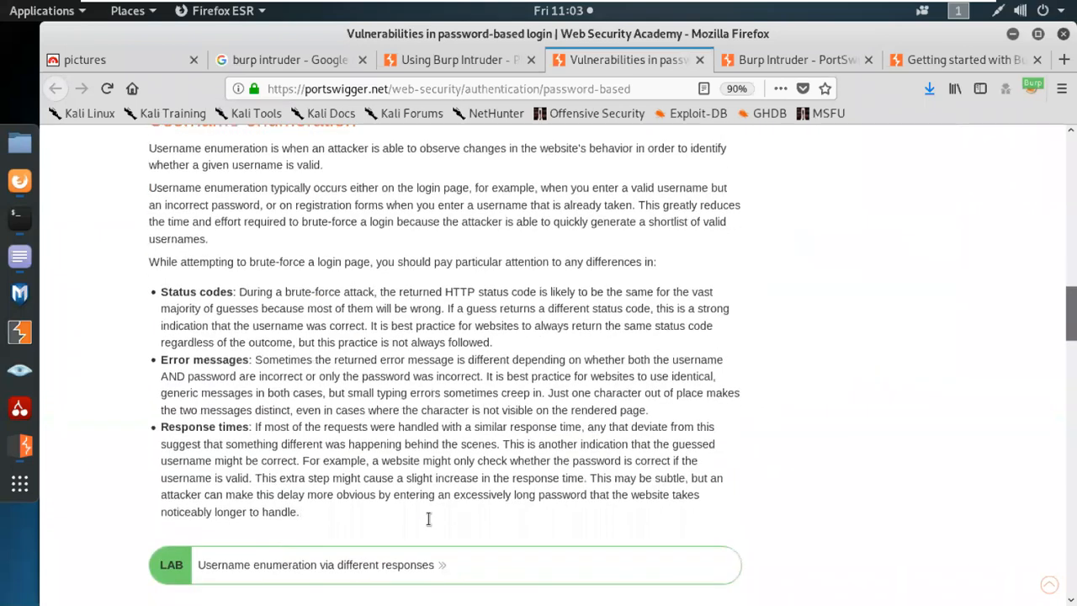
{"action": "scroll", "coordinate": [782, 554], "scroll_direction": "down", "scroll_amount": 5}
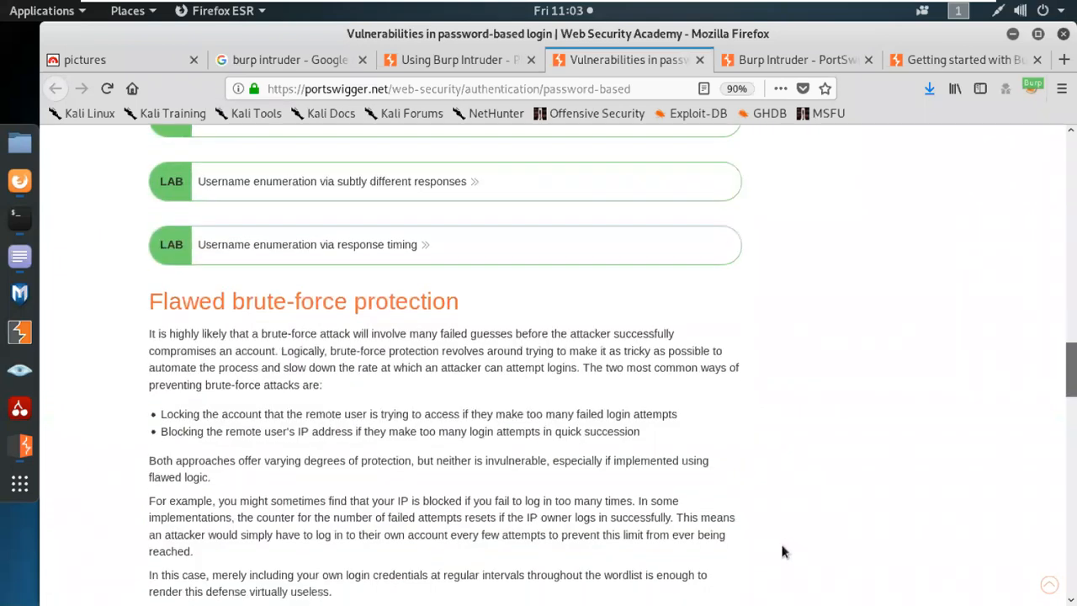
{"action": "scroll", "coordinate": [782, 552], "scroll_direction": "up", "scroll_amount": 18}
{"action": "scroll", "coordinate": [782, 550], "scroll_direction": "up", "scroll_amount": 18}
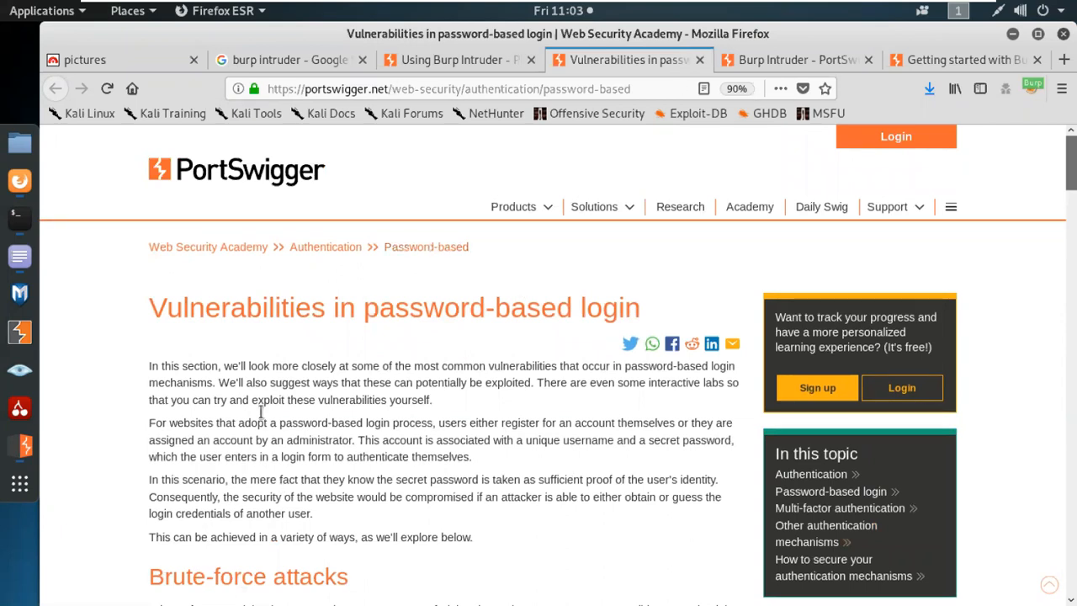
{"action": "scroll", "coordinate": [319, 534], "scroll_direction": "down", "scroll_amount": 1}
{"action": "scroll", "coordinate": [319, 534], "scroll_direction": "down", "scroll_amount": 4}
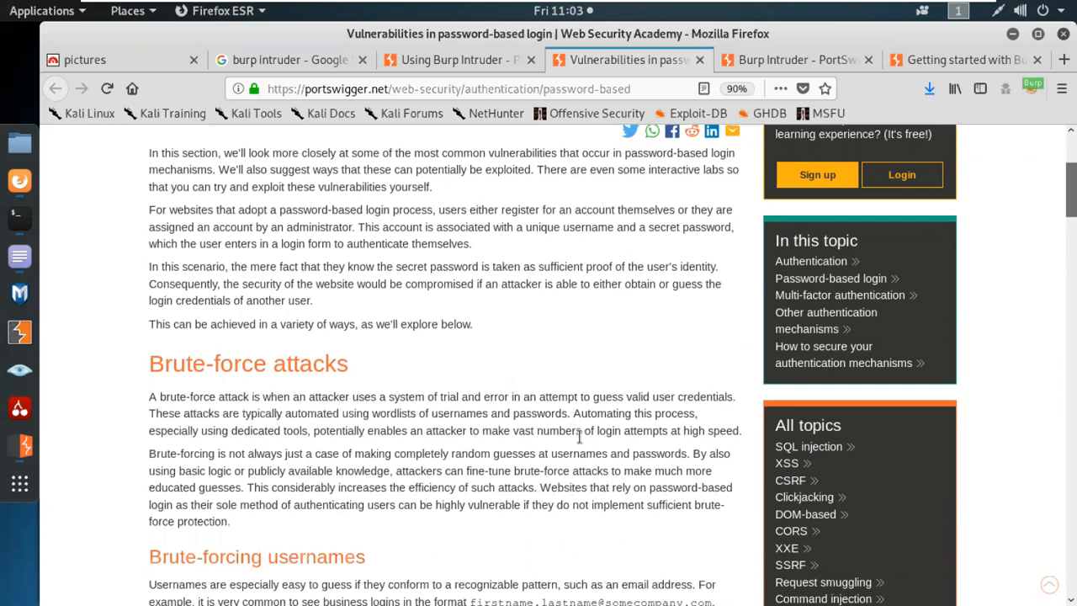
Finish the article and go to the Burp Intruder documentation page listing its help topics.
{"action": "scroll", "coordinate": [605, 452], "scroll_direction": "down", "scroll_amount": 1}
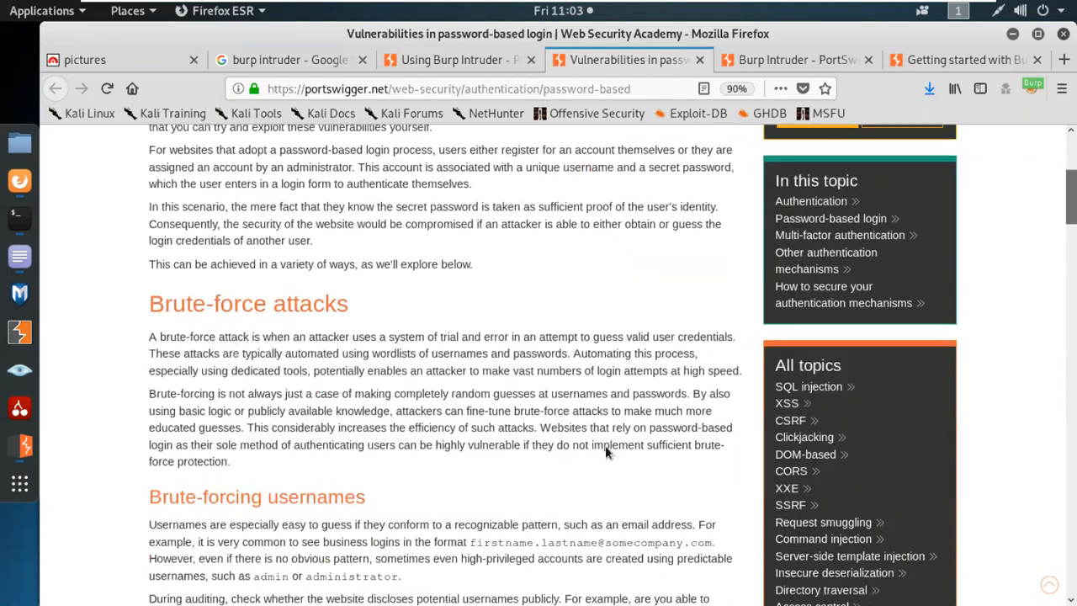
{"action": "scroll", "coordinate": [605, 452], "scroll_direction": "down", "scroll_amount": 3}
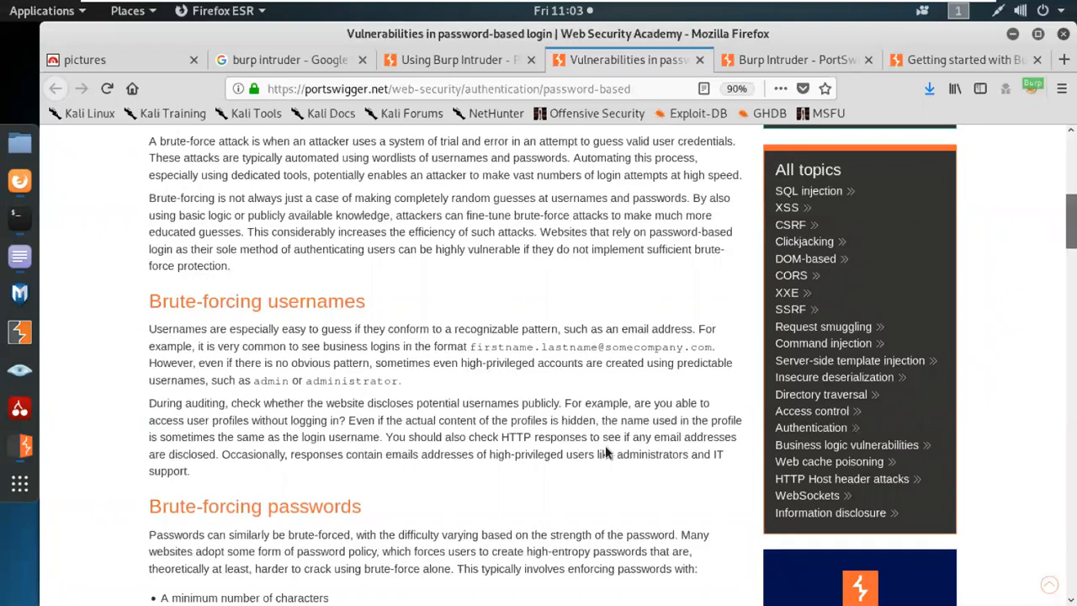
{"action": "left_click", "coordinate": [779, 58]}
{"action": "scroll", "coordinate": [716, 350], "scroll_direction": "down", "scroll_amount": 3}
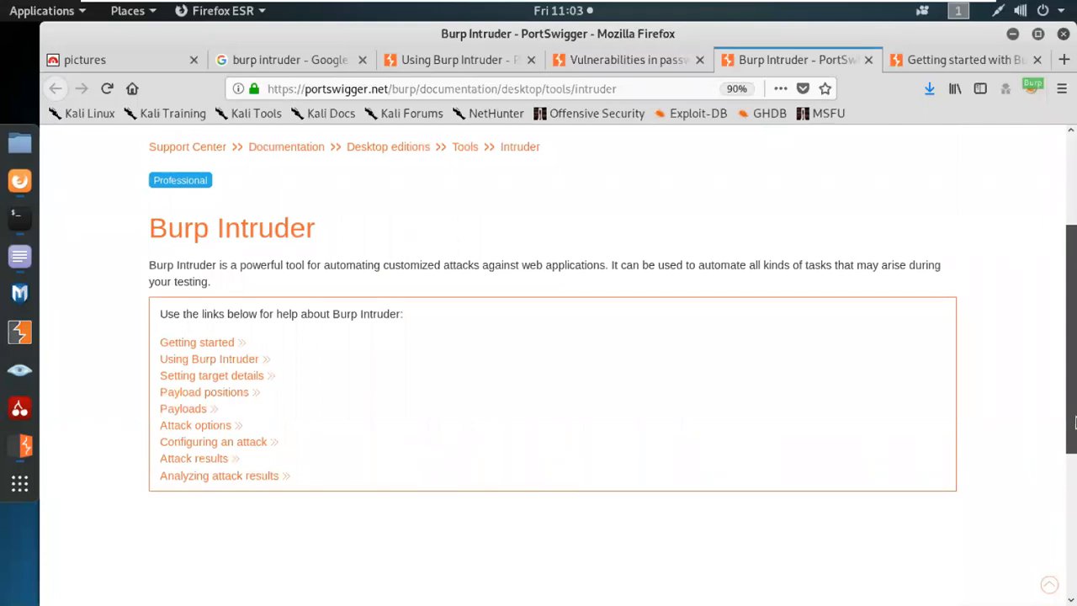
Close the duplicate Using Burp Intruder page and read the Getting started page's warning note.
{"action": "left_click", "coordinate": [241, 362]}
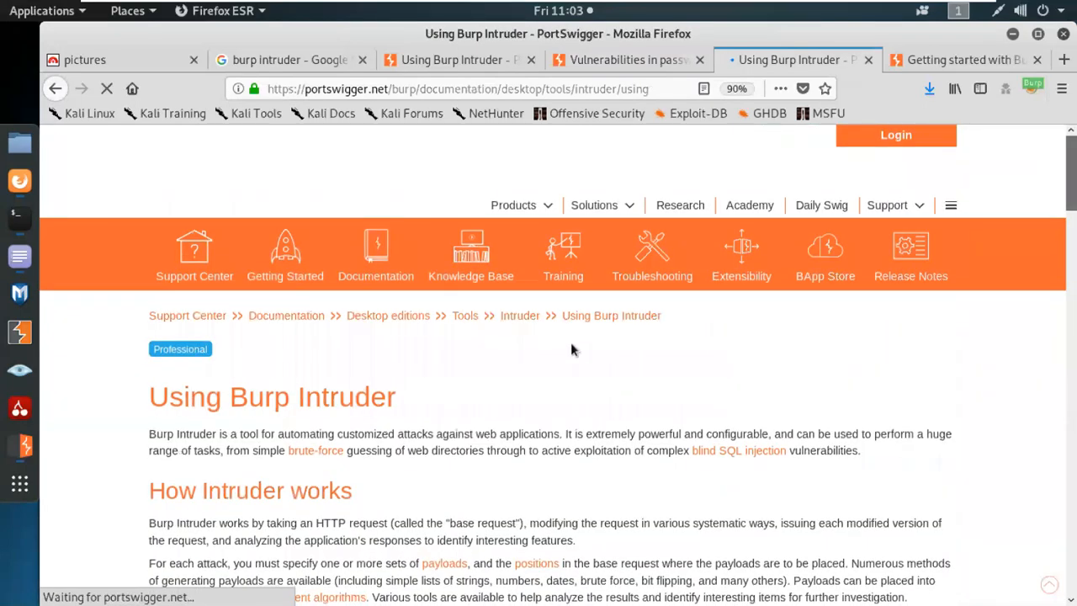
{"action": "left_click", "coordinate": [868, 61]}
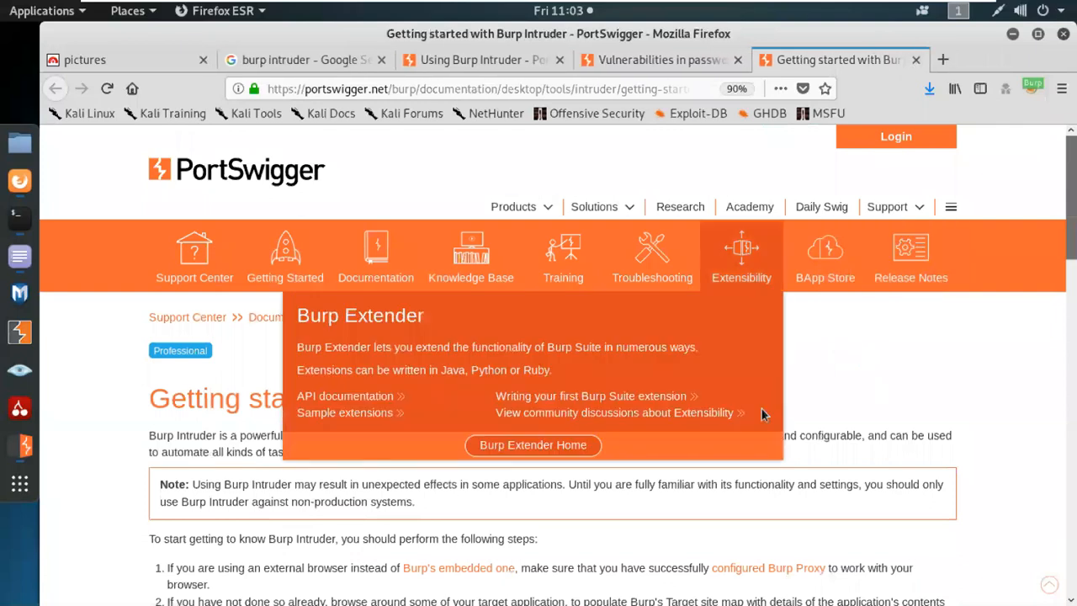
{"action": "scroll", "coordinate": [817, 439], "scroll_direction": "down", "scroll_amount": 1}
{"action": "scroll", "coordinate": [961, 433], "scroll_direction": "down", "scroll_amount": 3}
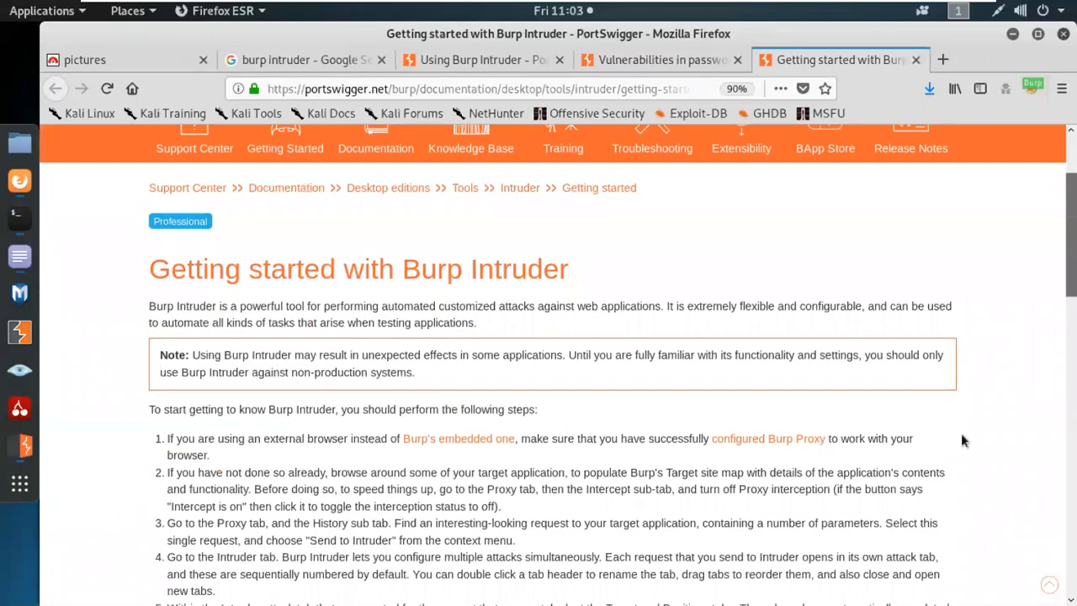
{"action": "scroll", "coordinate": [934, 413], "scroll_direction": "down", "scroll_amount": 1}
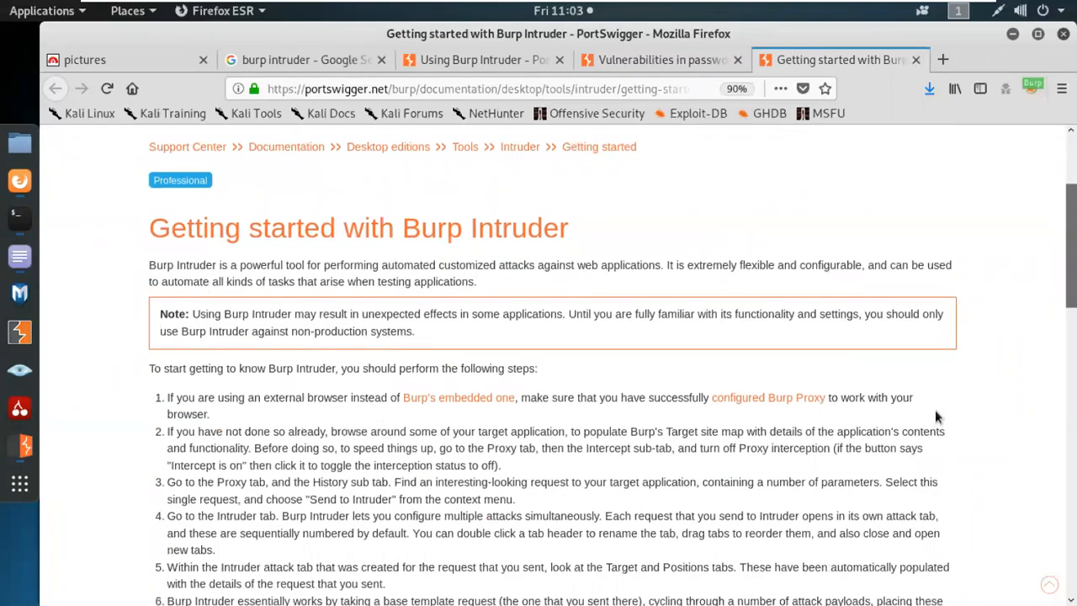
{"action": "scroll", "coordinate": [934, 416], "scroll_direction": "down", "scroll_amount": 1}
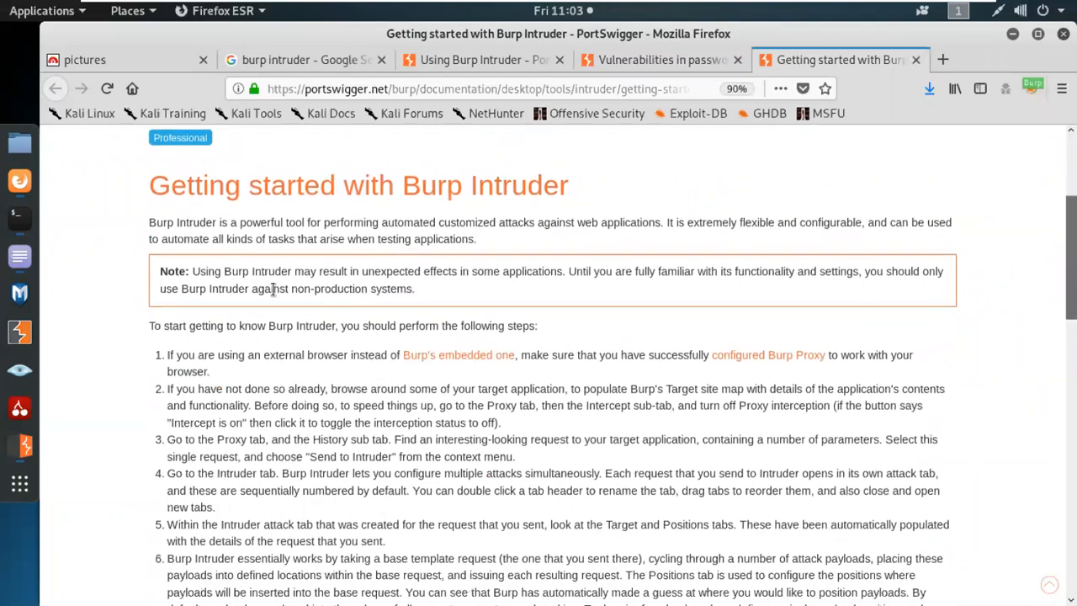
{"action": "left_click_drag", "start_coordinate": [415, 291], "coordinate": [159, 271]}
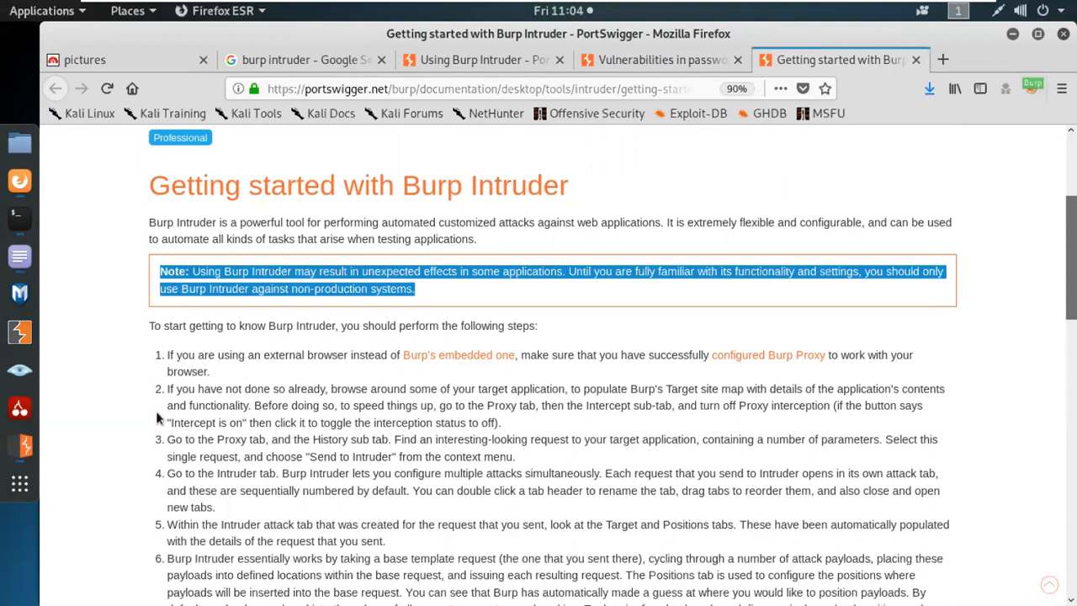
{"action": "left_click", "coordinate": [105, 411]}
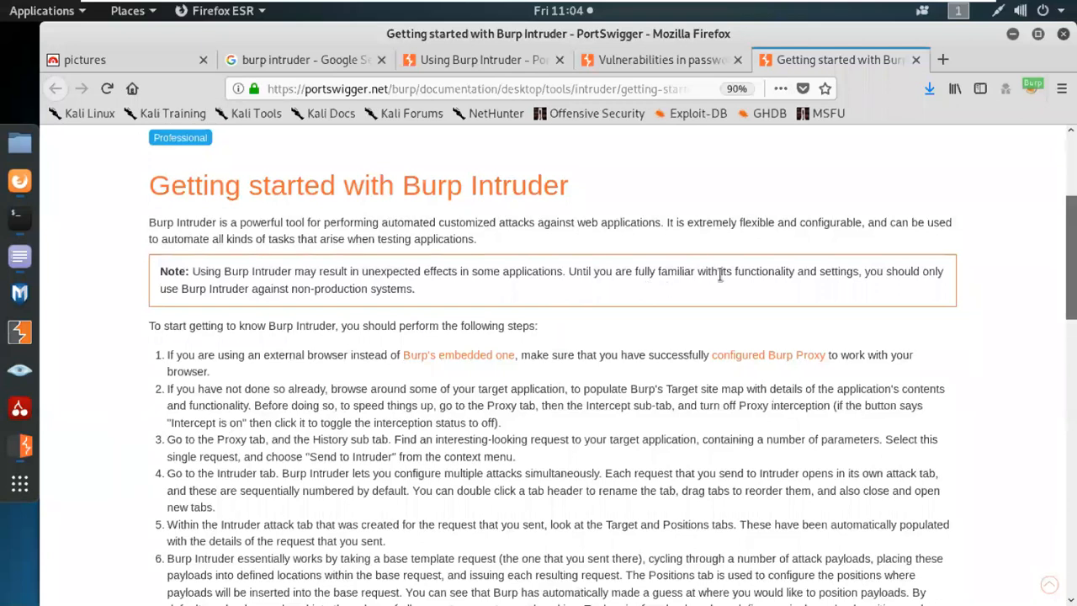
Finish the Getting started page and return to Burp's Intruder Positions with five payload positions.
{"action": "scroll", "coordinate": [841, 293], "scroll_direction": "down", "scroll_amount": 1}
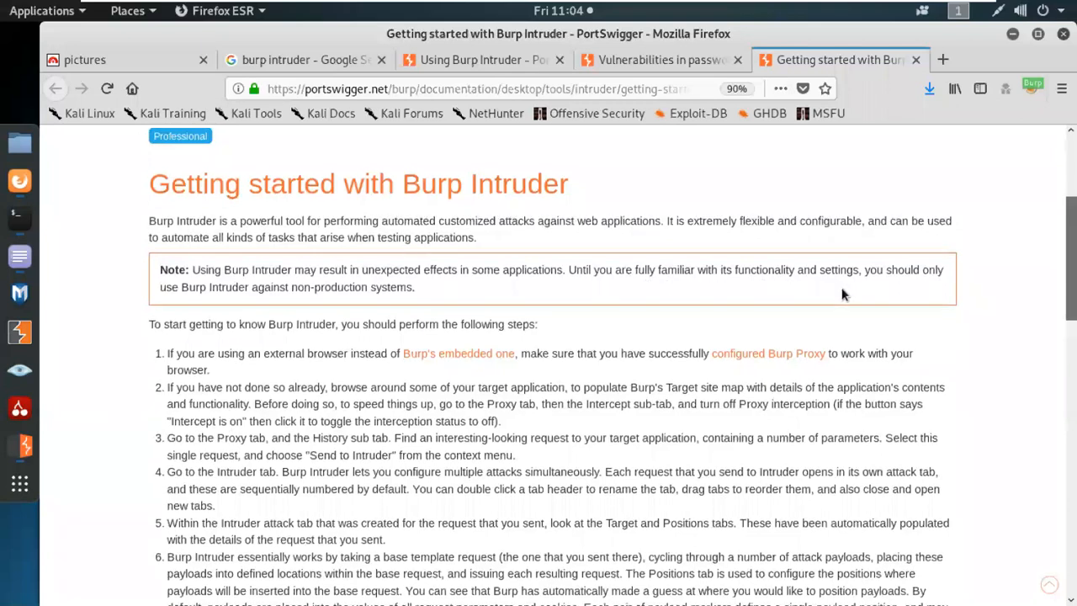
{"action": "scroll", "coordinate": [842, 290], "scroll_direction": "down", "scroll_amount": 5}
{"action": "scroll", "coordinate": [836, 304], "scroll_direction": "down", "scroll_amount": 8}
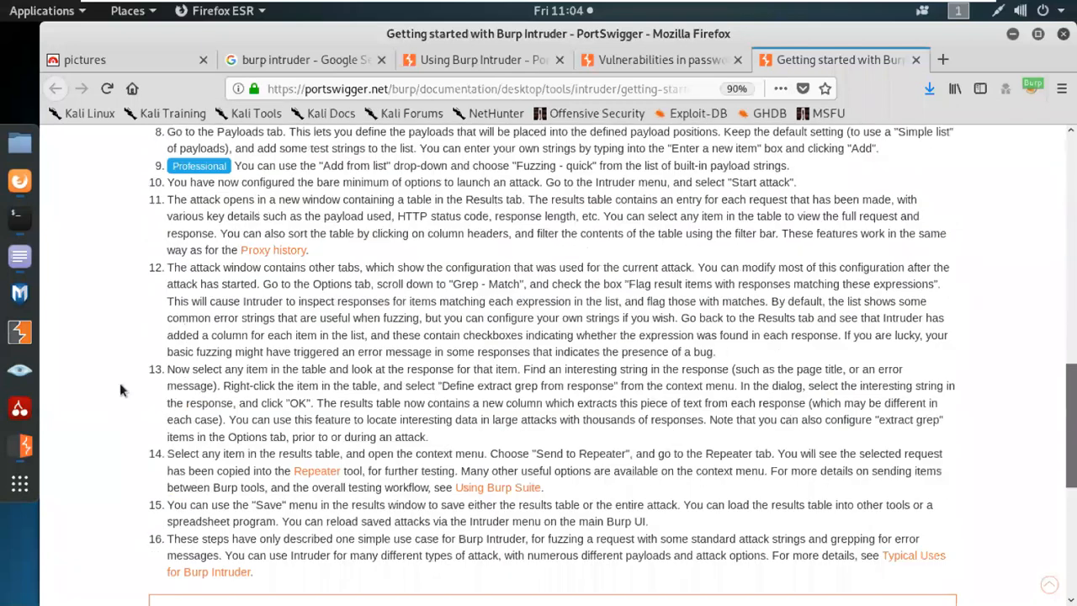
{"action": "left_click", "coordinate": [20, 446]}
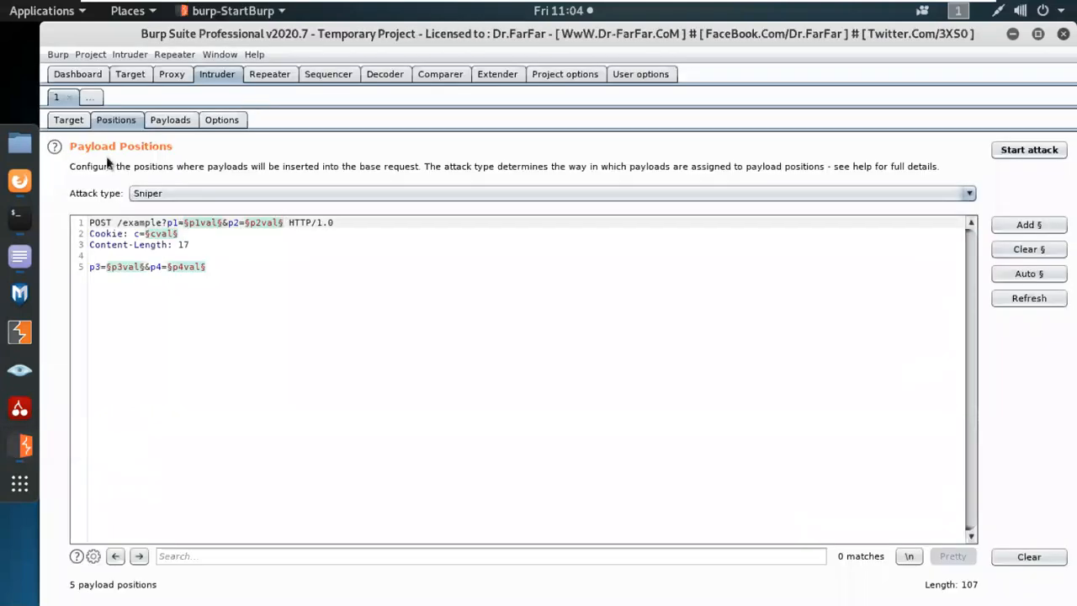
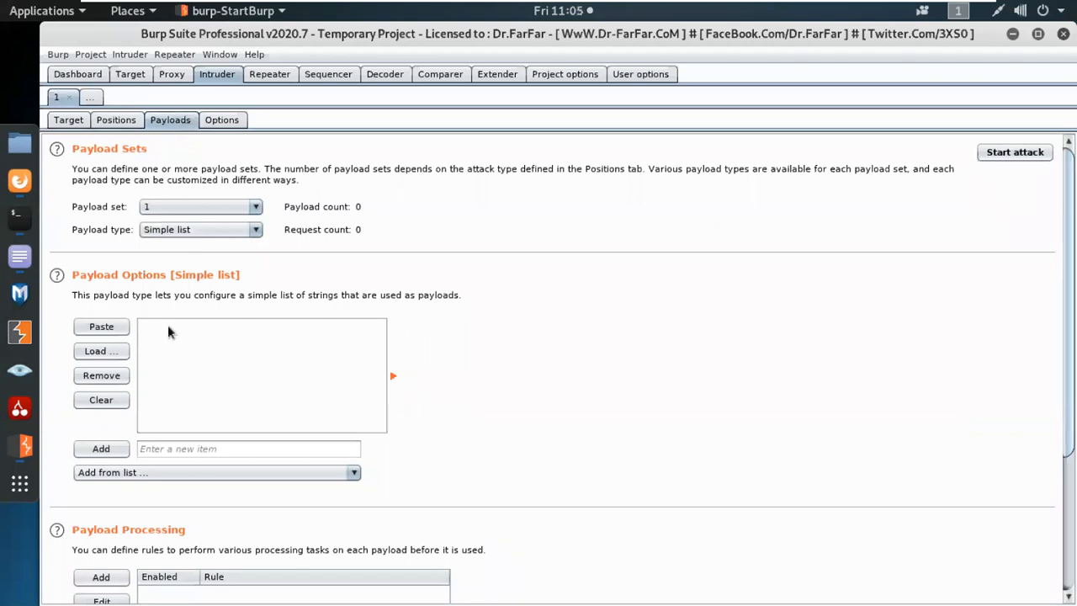
List Intruder's payload types, such as Simple list, Runtime file, Custom iterator and Case modification.
{"action": "left_click", "coordinate": [179, 230]}
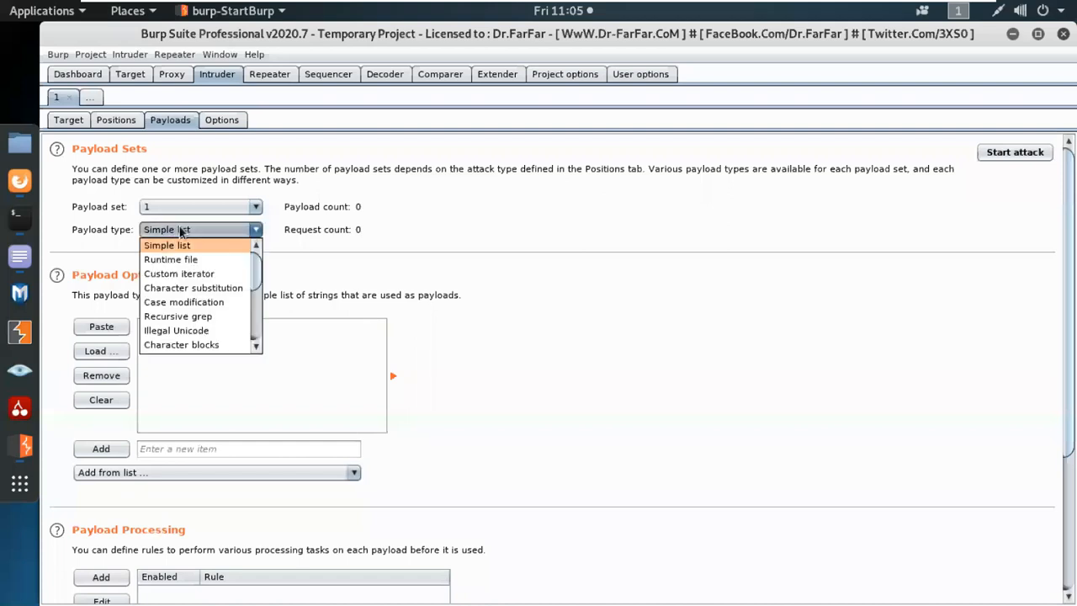
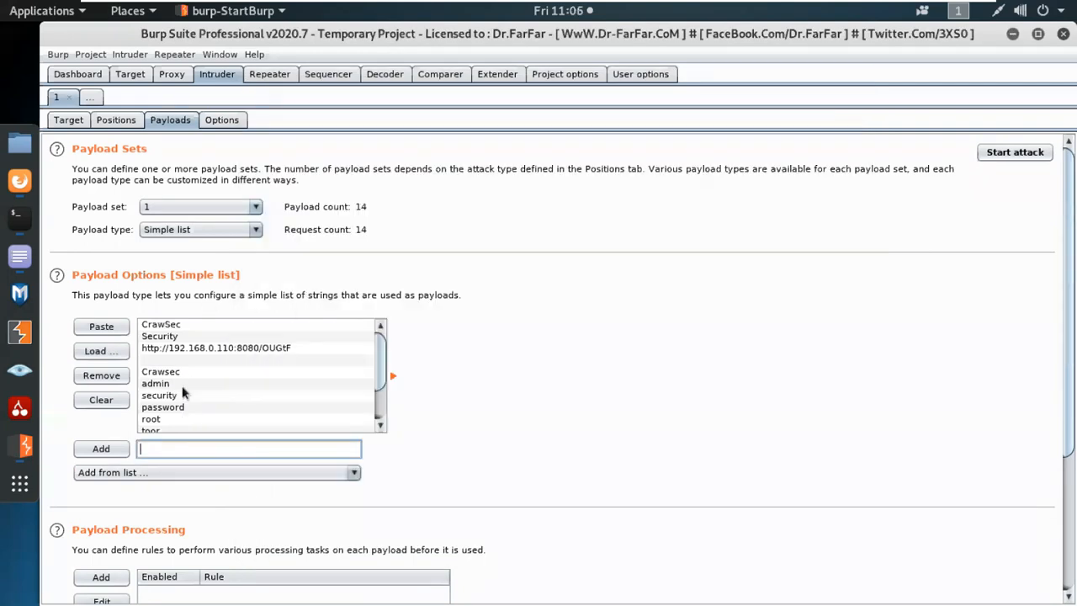
{"action": "scroll", "coordinate": [185, 408], "scroll_direction": "down", "scroll_amount": 5}
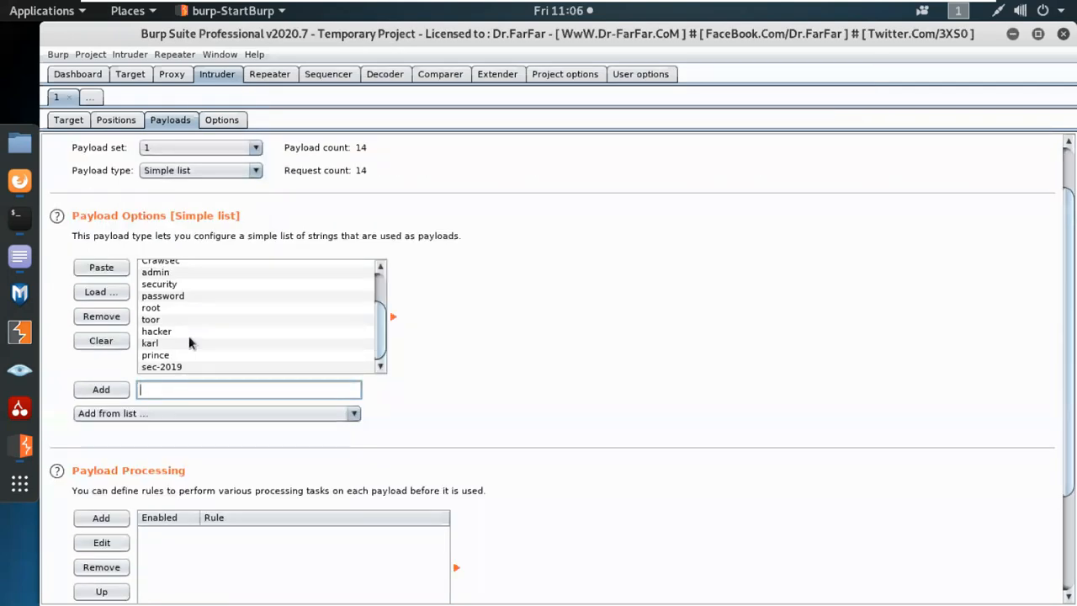
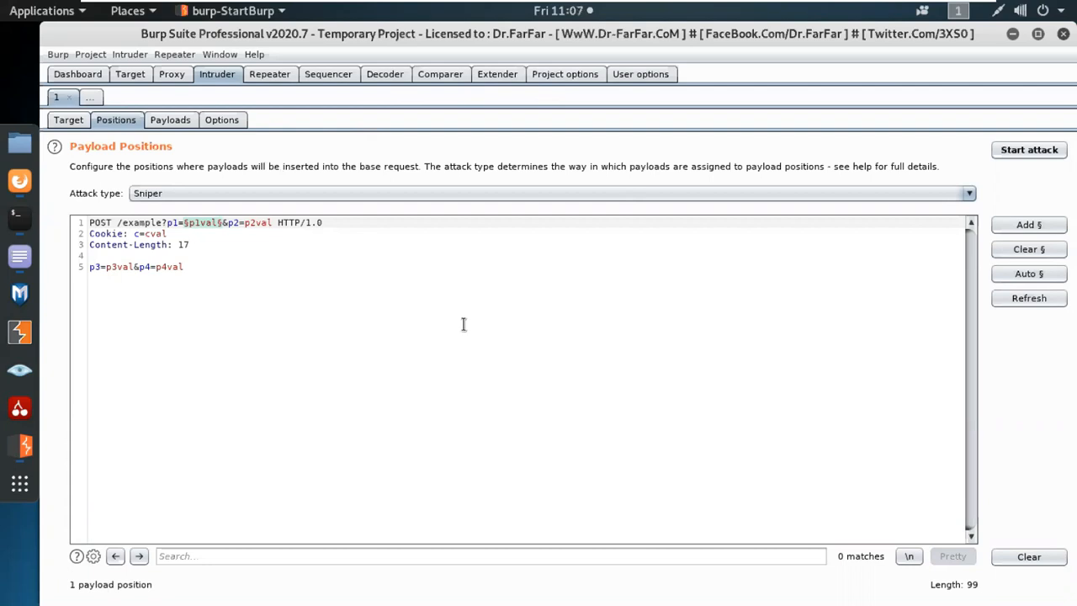
Leave Intruder's Positions view for the Dashboard, showing the finished testphp.vulnweb.com crawl and live tasks.
{"action": "left_click", "coordinate": [77, 74]}
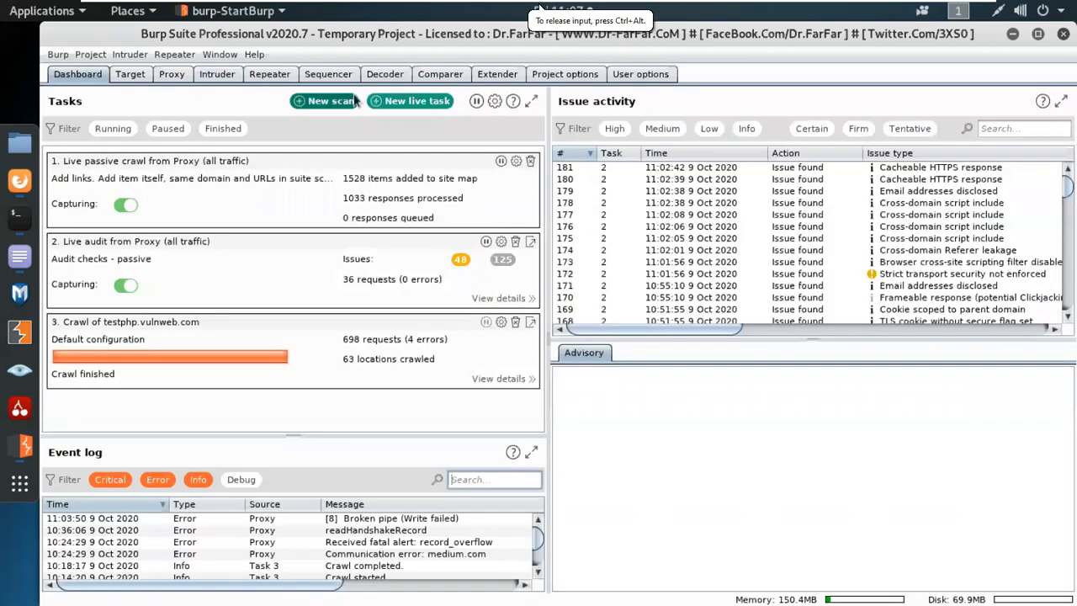
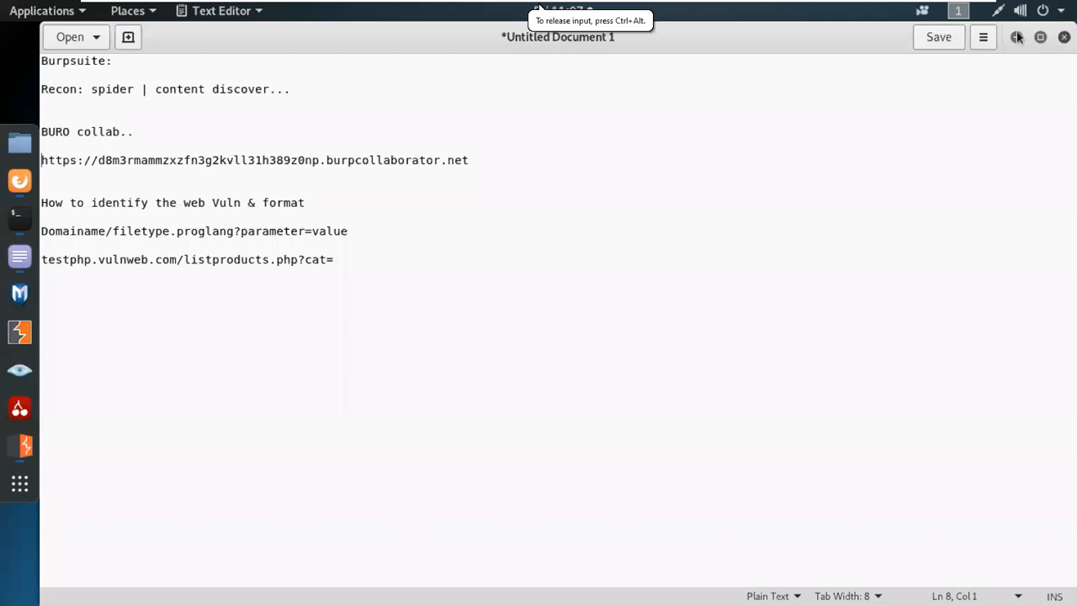
Minimize the notes editor and the Kali VM to reveal the host's Zoom meeting page.
{"action": "left_click", "coordinate": [1016, 37]}
{"action": "mouse_move", "coordinate": [877, 3]}
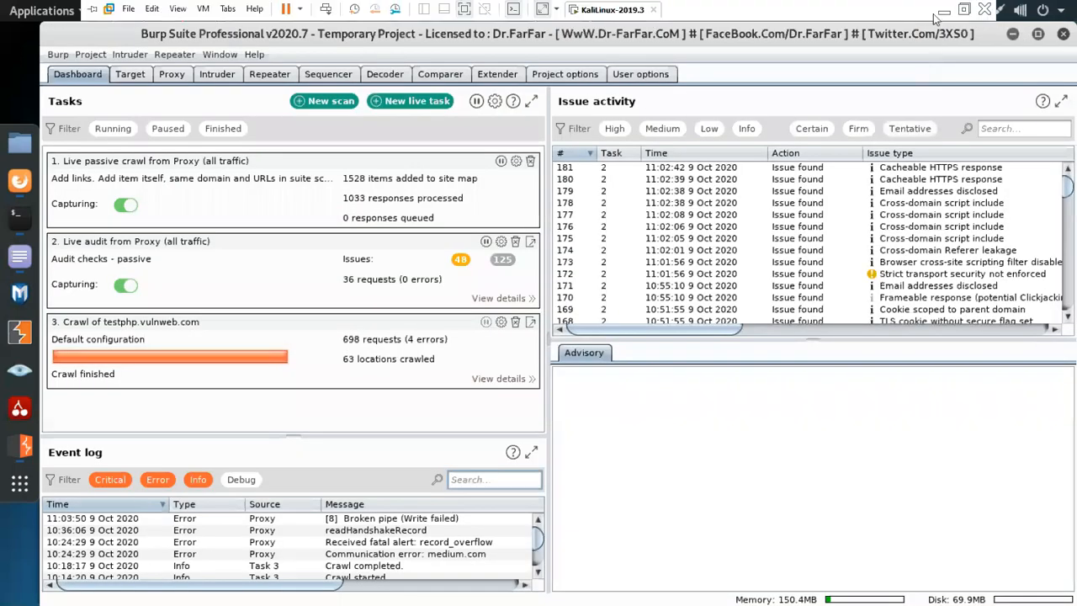
{"action": "left_click", "coordinate": [938, 13]}
Bring the Burp Suite Cookbook PDF forward in Acrobat, at page 37 'Intruding with Intruder'.
{"action": "mouse_move", "coordinate": [2, 254]}
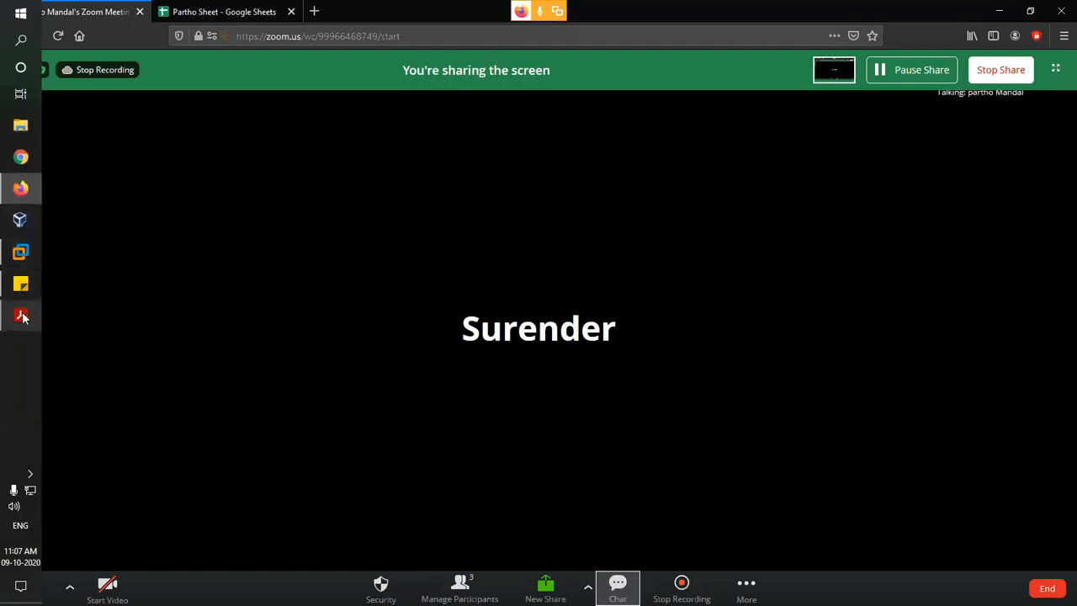
{"action": "mouse_move", "coordinate": [17, 314]}
{"action": "left_click", "coordinate": [140, 260]}
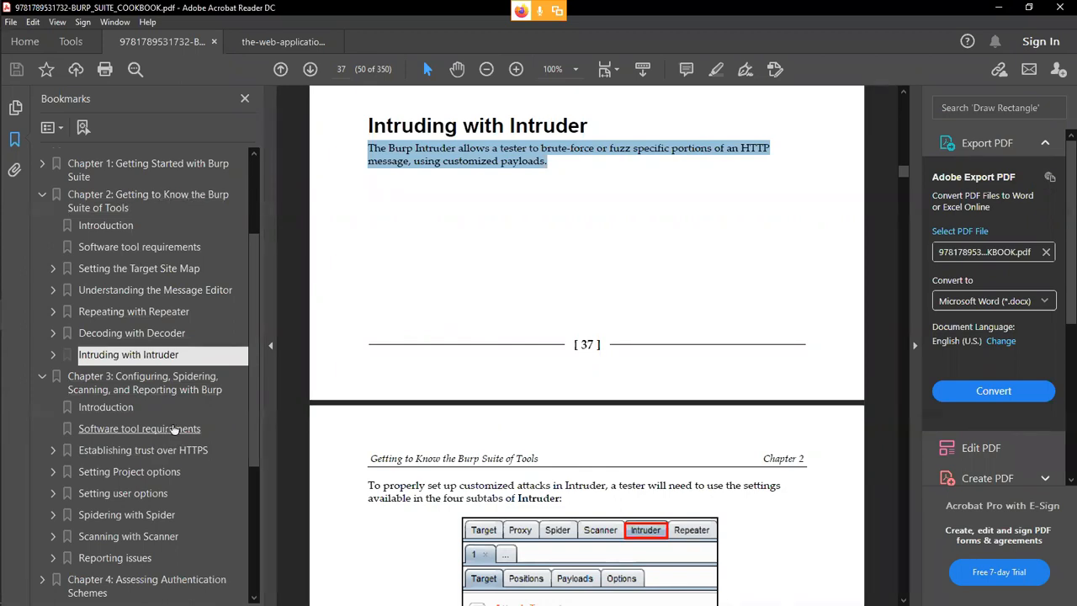
Jump via the bookmarks to Chapter 11, Implementing Advanced Topic Attacks, on page 300.
{"action": "scroll", "coordinate": [172, 412], "scroll_direction": "down", "scroll_amount": 2}
{"action": "scroll", "coordinate": [160, 307], "scroll_direction": "down", "scroll_amount": 2}
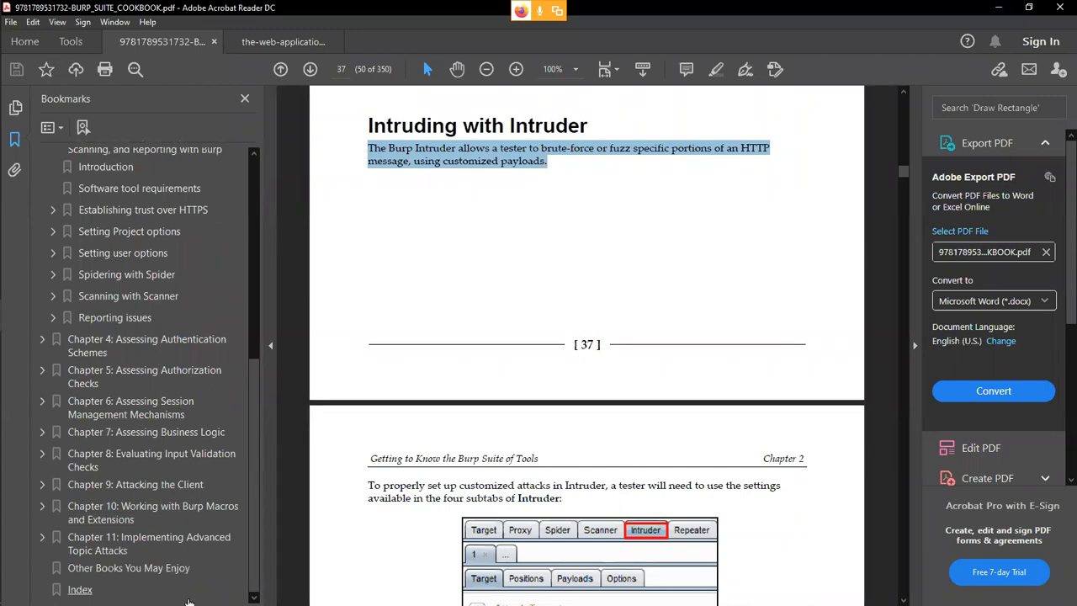
{"action": "left_click", "coordinate": [173, 548]}
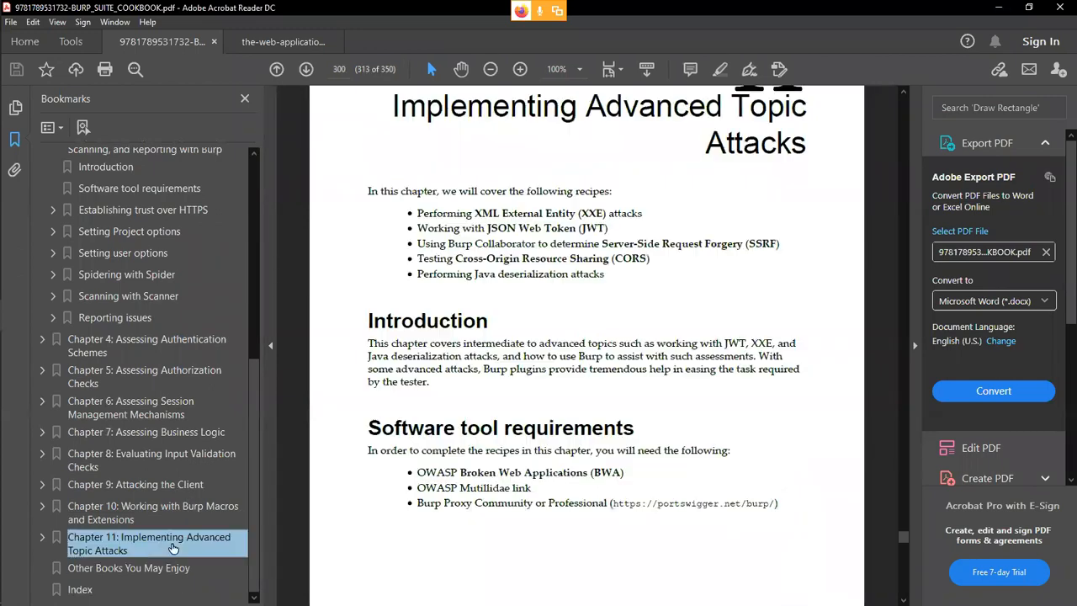
{"action": "scroll", "coordinate": [403, 300], "scroll_direction": "up", "scroll_amount": 2}
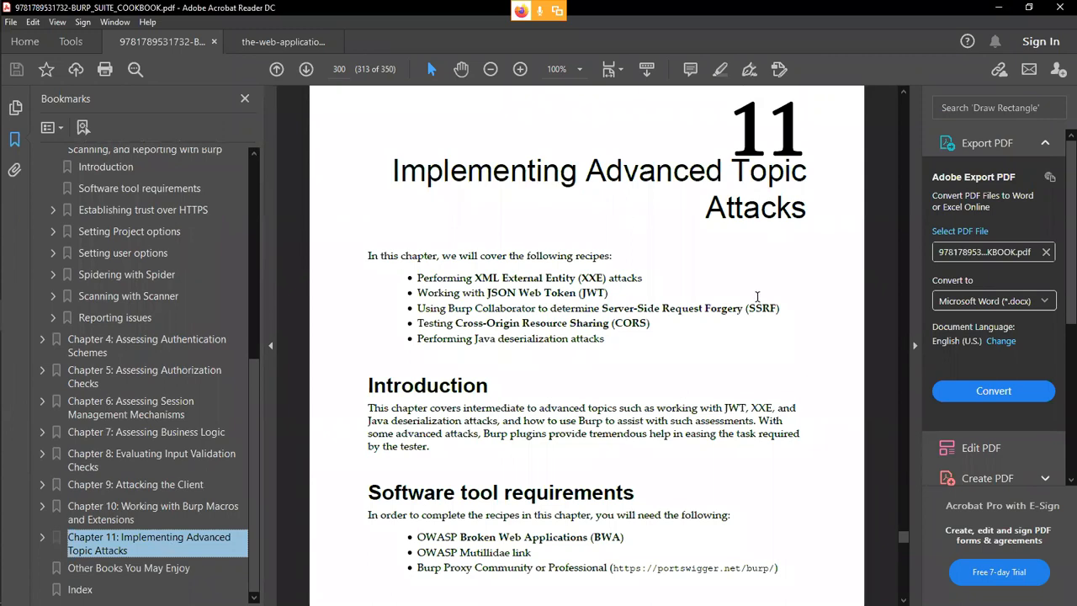
{"action": "scroll", "coordinate": [757, 296], "scroll_direction": "down", "scroll_amount": 1}
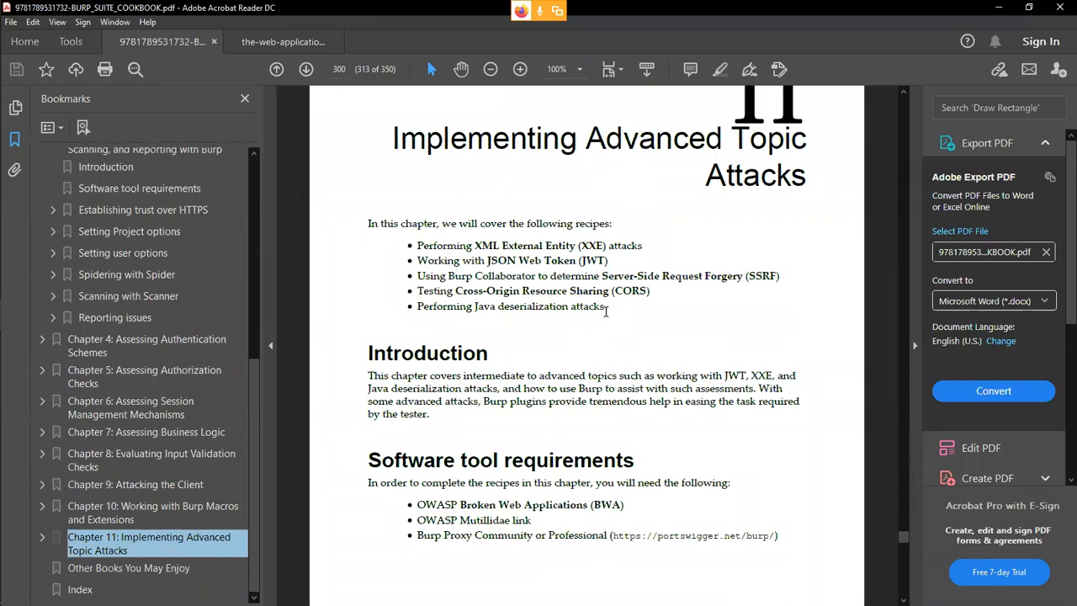
{"action": "scroll", "coordinate": [607, 310], "scroll_direction": "down", "scroll_amount": 5}
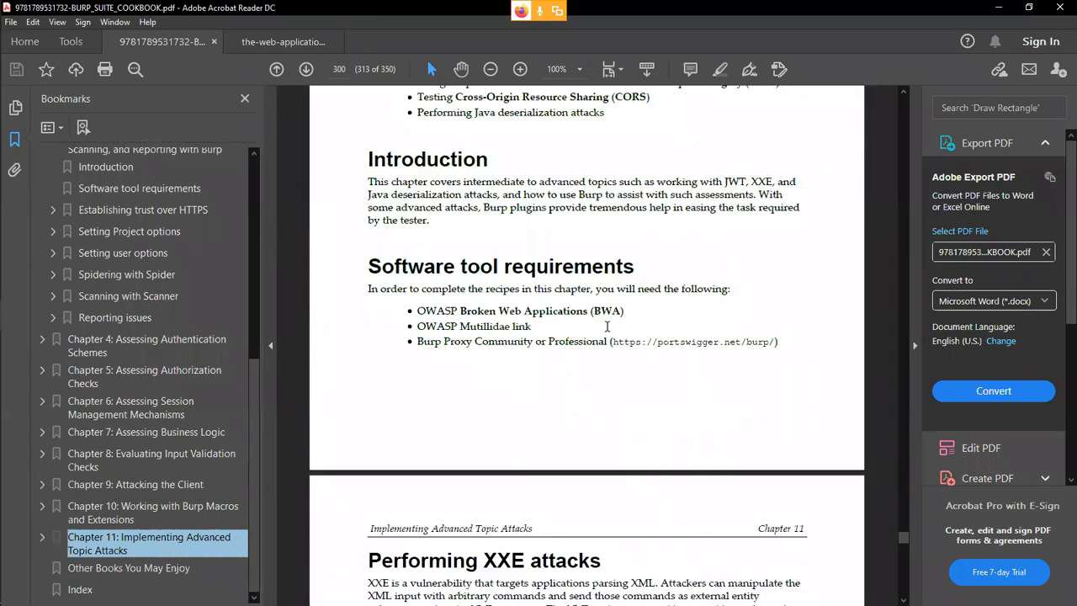
Scroll past the XXE and JWT recipes to 'Using Burp Collaborator to determine SSRF' on page 312.
{"action": "scroll", "coordinate": [606, 326], "scroll_direction": "down", "scroll_amount": 3}
{"action": "scroll", "coordinate": [607, 331], "scroll_direction": "down", "scroll_amount": 20}
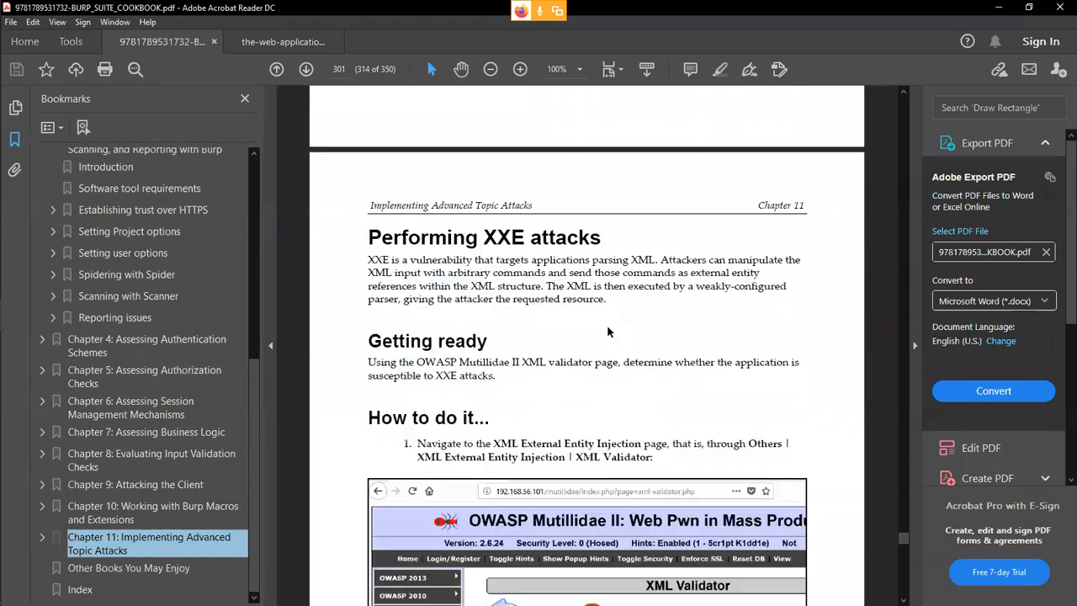
{"action": "scroll", "coordinate": [607, 348], "scroll_direction": "down", "scroll_amount": 15}
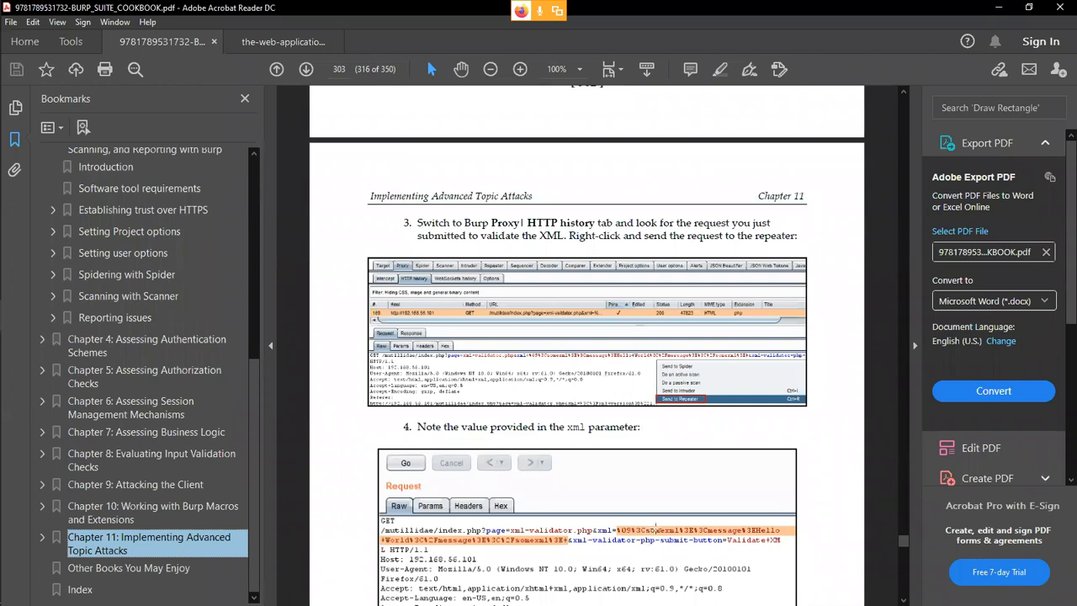
{"action": "scroll", "coordinate": [691, 530], "scroll_direction": "up", "scroll_amount": 15}
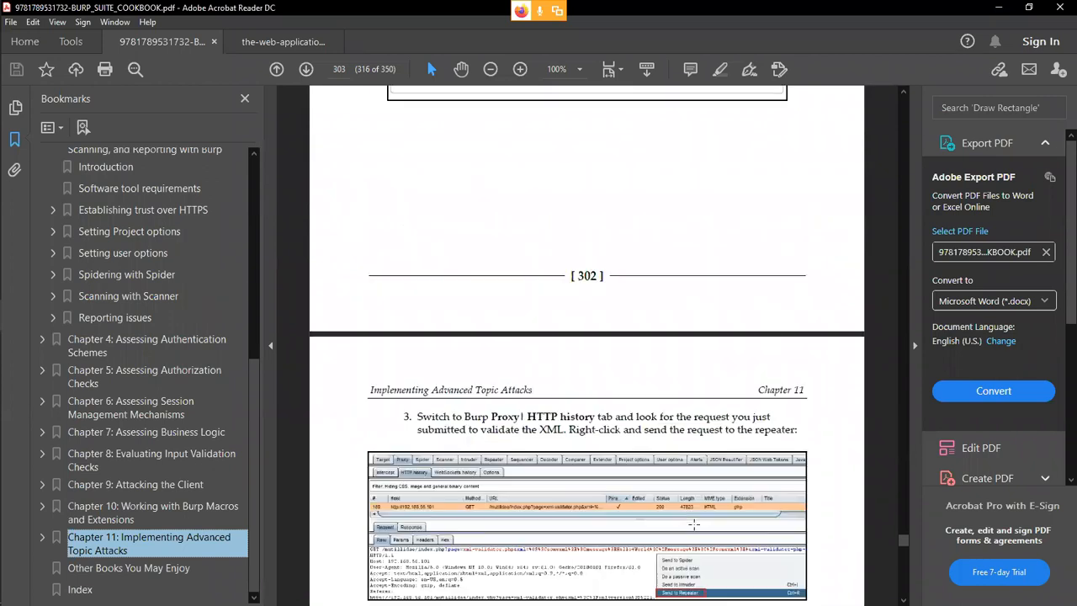
{"action": "scroll", "coordinate": [701, 509], "scroll_direction": "up", "scroll_amount": 7}
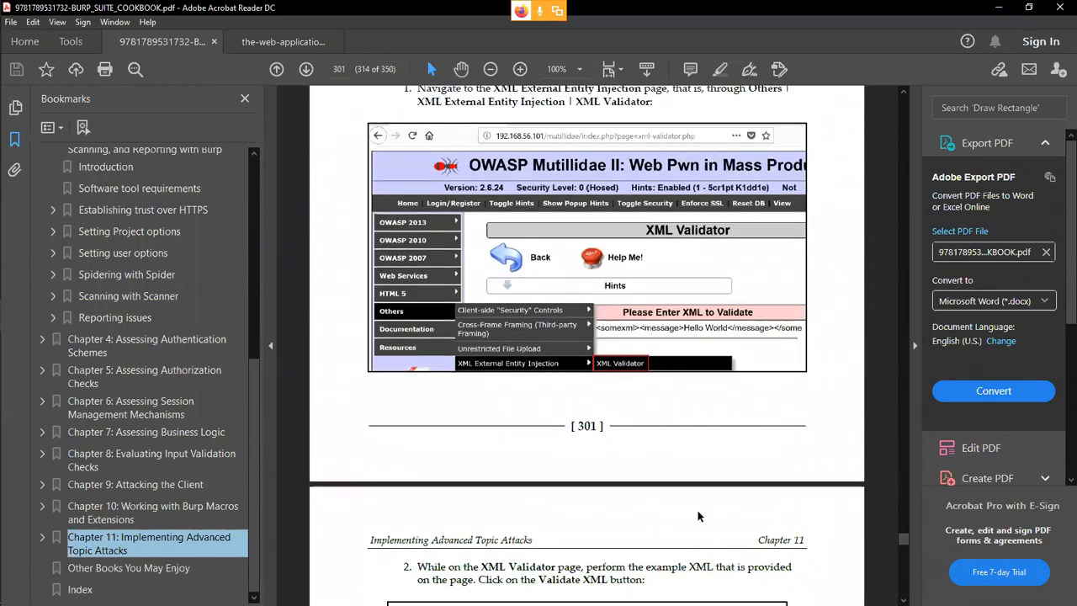
{"action": "scroll", "coordinate": [700, 514], "scroll_direction": "up", "scroll_amount": 1}
{"action": "scroll", "coordinate": [693, 521], "scroll_direction": "down", "scroll_amount": 7}
{"action": "scroll", "coordinate": [688, 527], "scroll_direction": "down", "scroll_amount": 10}
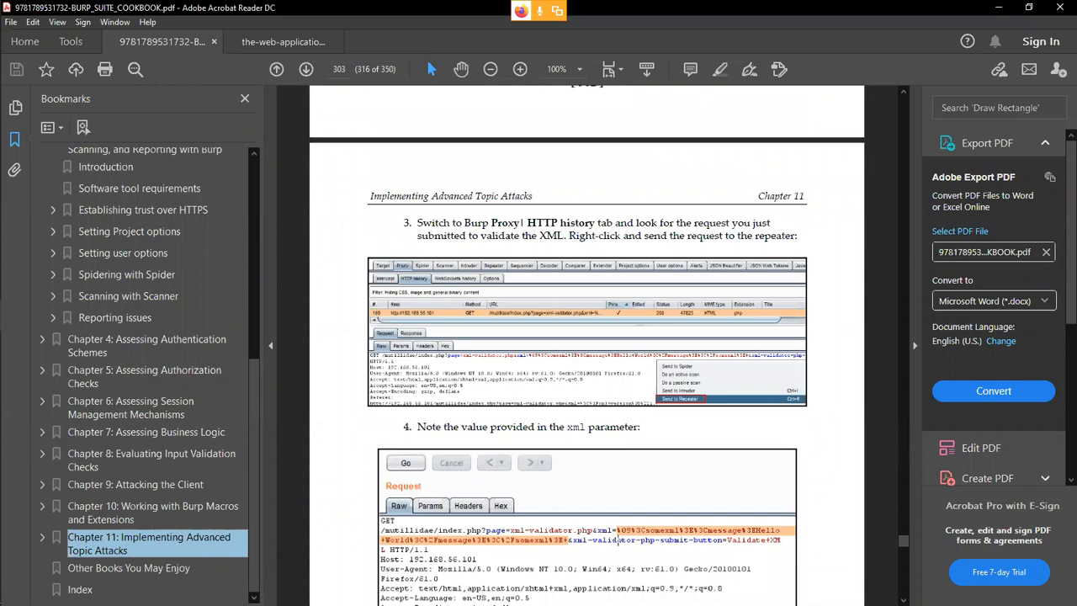
{"action": "scroll", "coordinate": [656, 534], "scroll_direction": "down", "scroll_amount": 10}
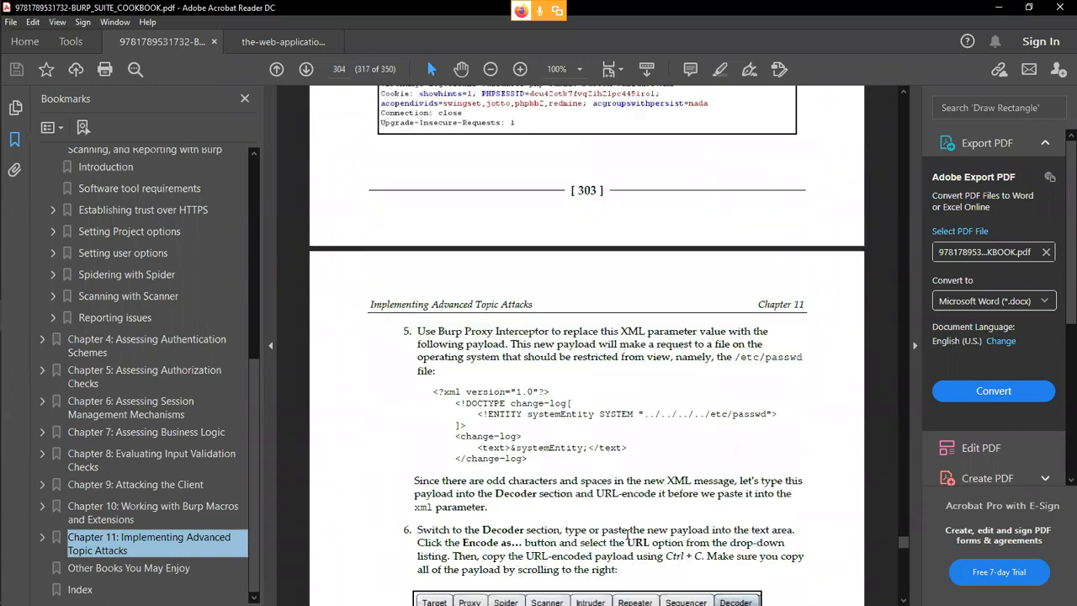
{"action": "scroll", "coordinate": [661, 387], "scroll_direction": "down", "scroll_amount": 3}
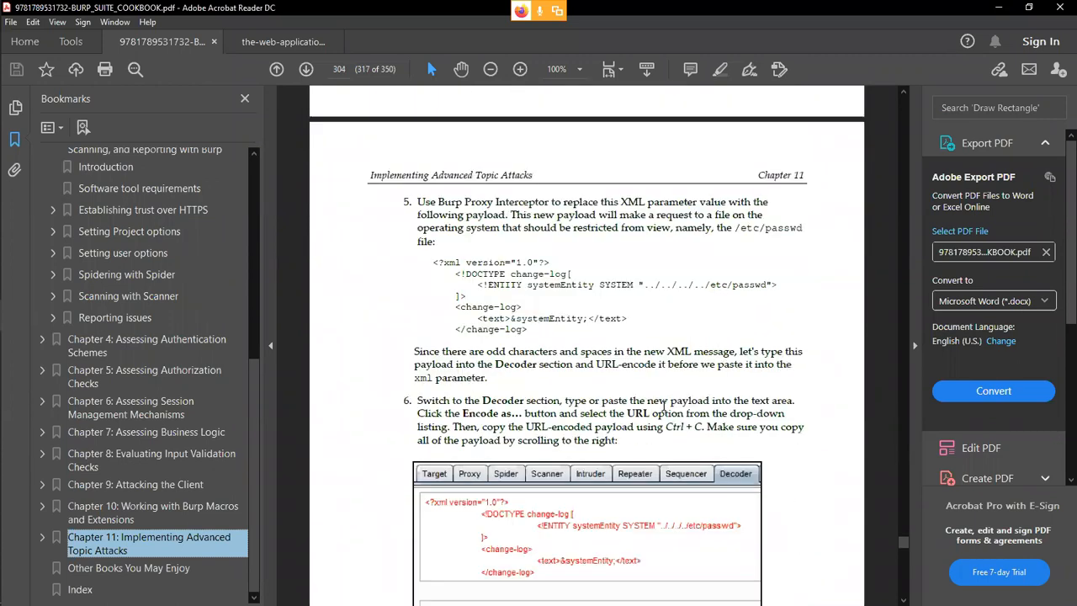
{"action": "scroll", "coordinate": [664, 407], "scroll_direction": "down", "scroll_amount": 12}
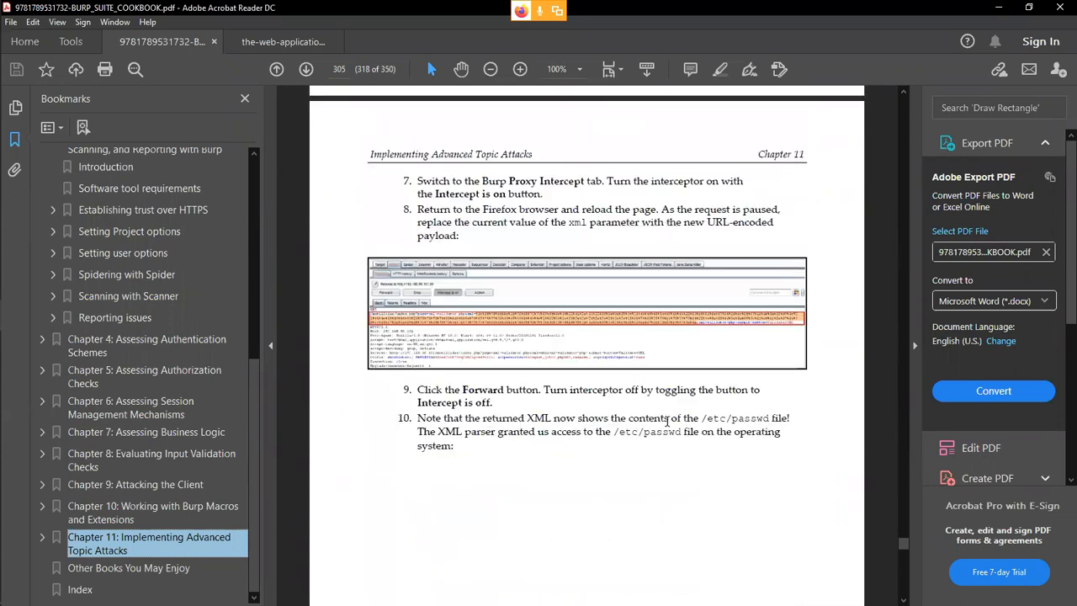
{"action": "scroll", "coordinate": [667, 421], "scroll_direction": "down", "scroll_amount": 20}
{"action": "scroll", "coordinate": [663, 436], "scroll_direction": "down", "scroll_amount": 19}
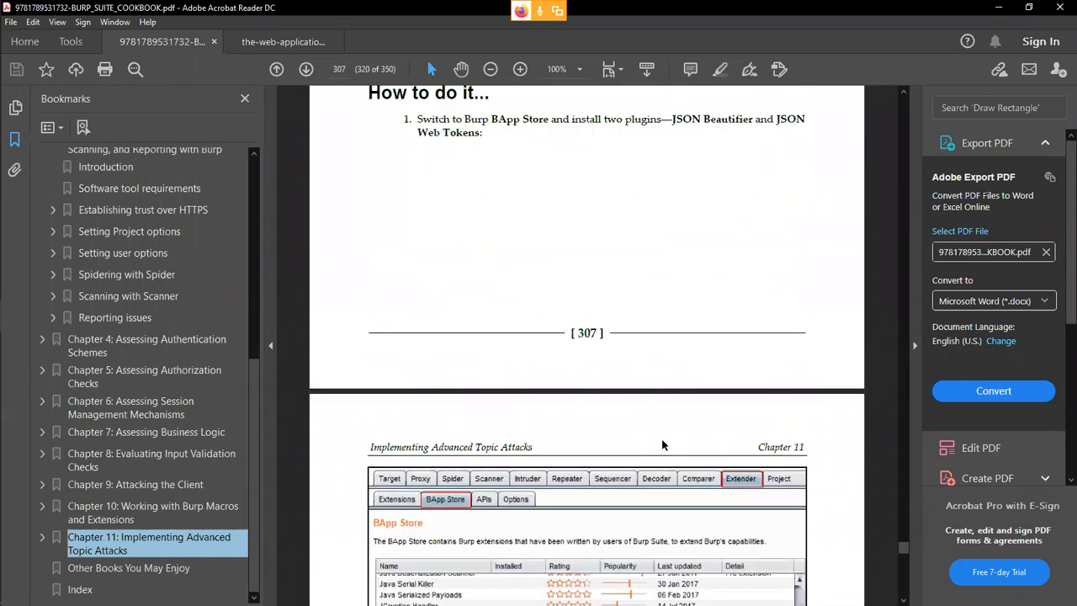
{"action": "scroll", "coordinate": [661, 445], "scroll_direction": "down", "scroll_amount": 10}
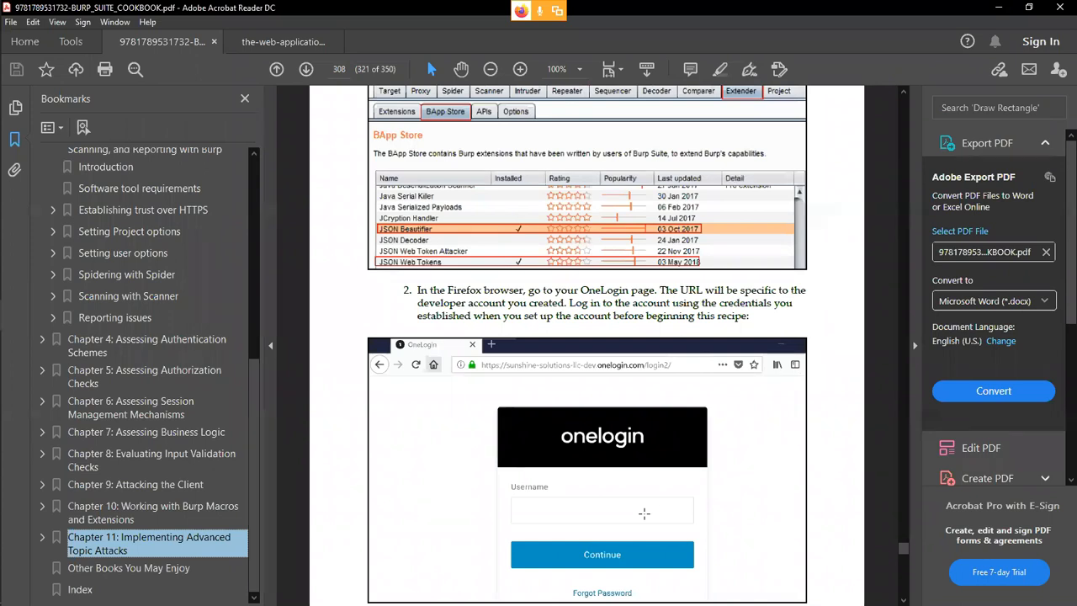
{"action": "scroll", "coordinate": [644, 513], "scroll_direction": "down", "scroll_amount": 10}
{"action": "scroll", "coordinate": [646, 509], "scroll_direction": "down", "scroll_amount": 15}
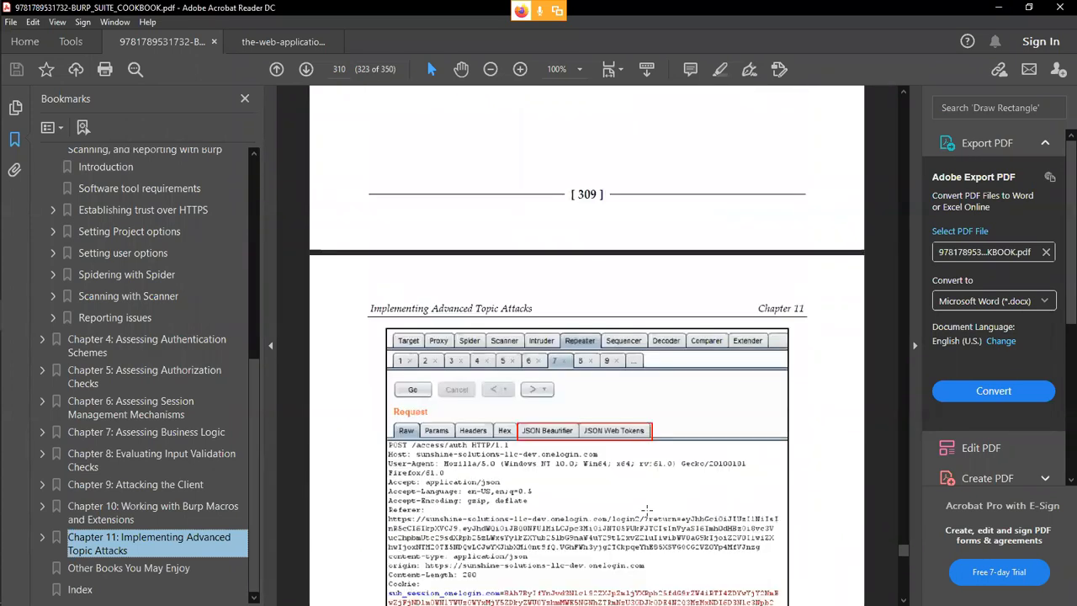
{"action": "scroll", "coordinate": [646, 509], "scroll_direction": "down", "scroll_amount": 15}
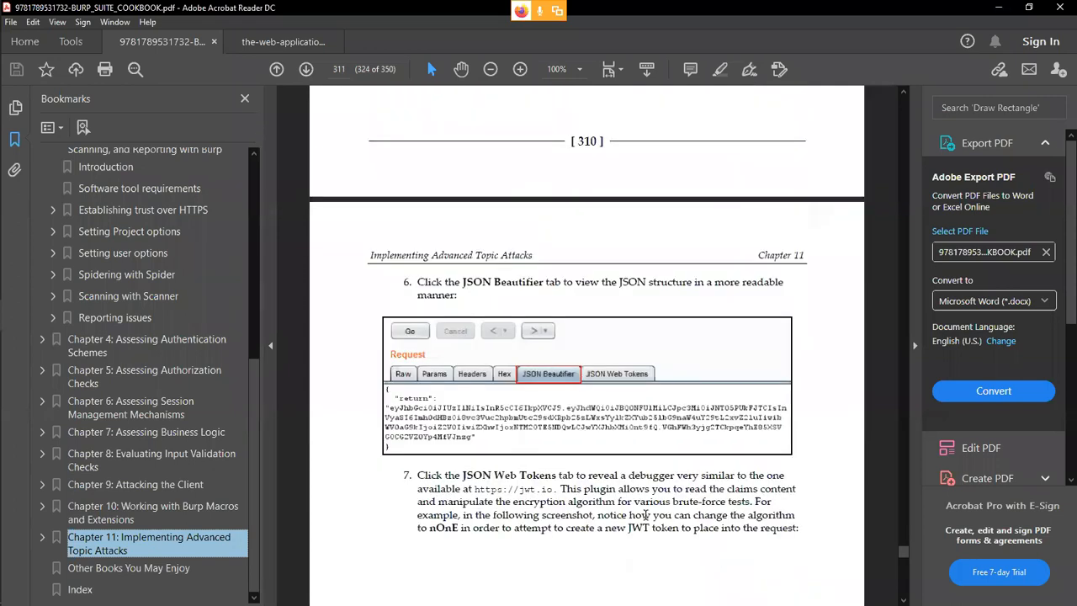
{"action": "scroll", "coordinate": [644, 515], "scroll_direction": "down", "scroll_amount": 15}
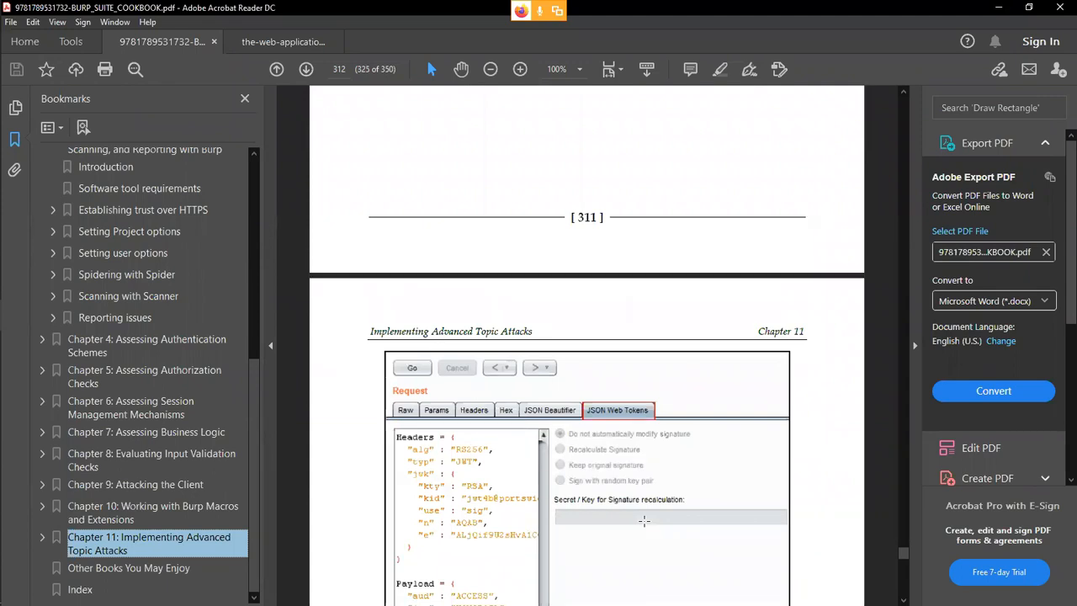
{"action": "scroll", "coordinate": [643, 520], "scroll_direction": "down", "scroll_amount": 3}
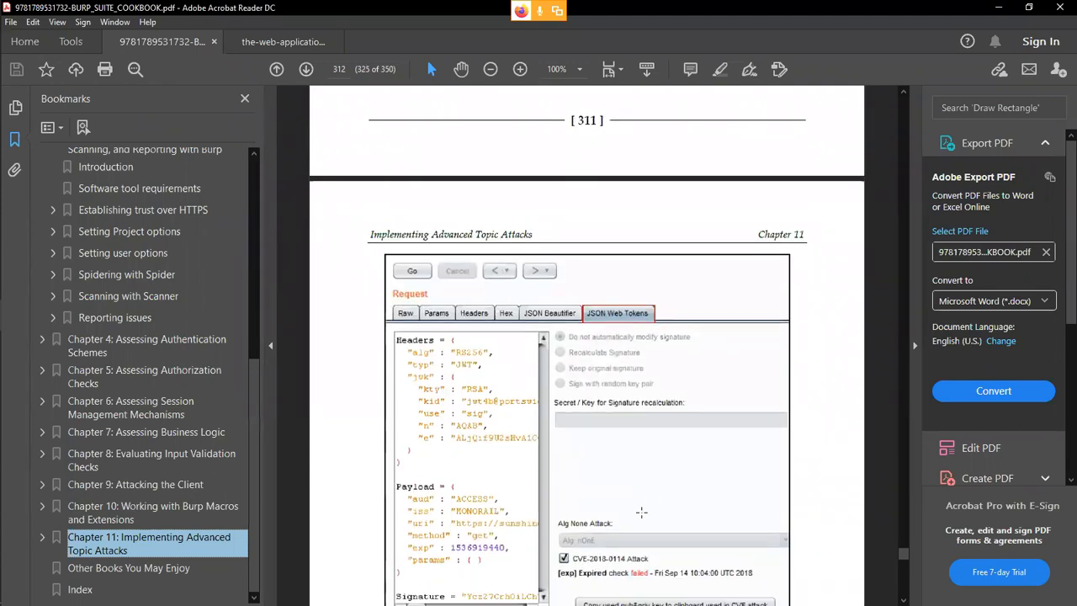
{"action": "scroll", "coordinate": [557, 515], "scroll_direction": "down", "scroll_amount": 2}
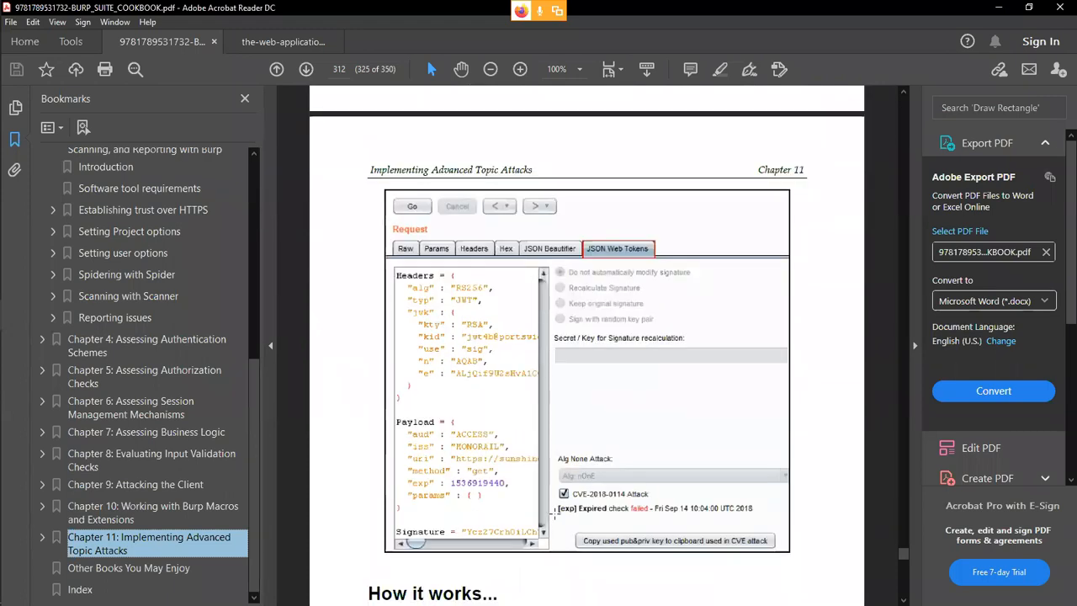
{"action": "scroll", "coordinate": [555, 515], "scroll_direction": "down", "scroll_amount": 18}
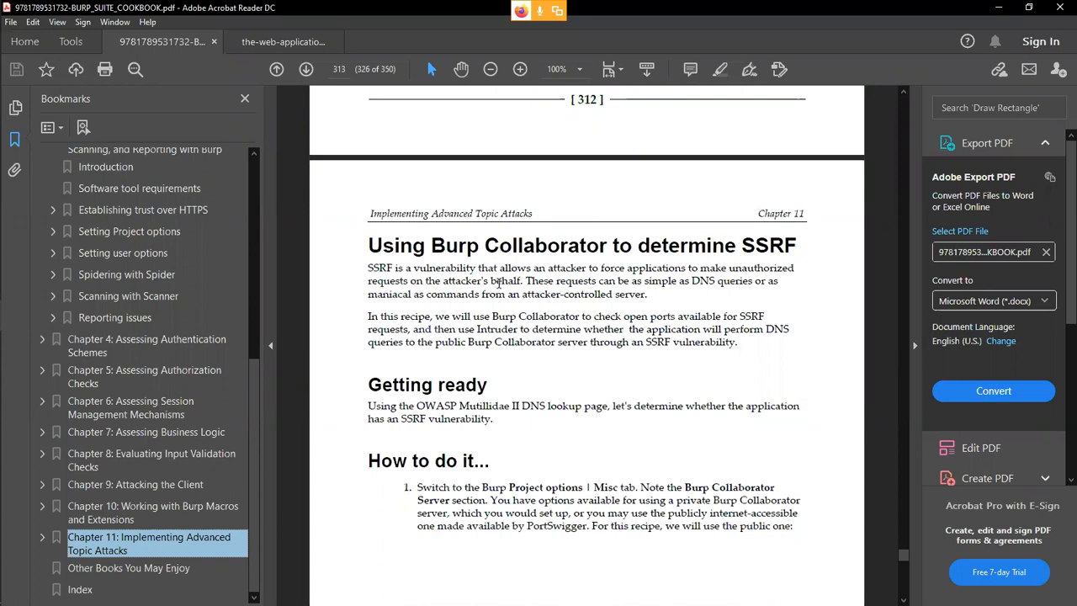
Highlight the SSRF definition sentence and read through the Burp Collaborator SSRF recipe.
{"action": "left_click_drag", "start_coordinate": [524, 281], "coordinate": [374, 272]}
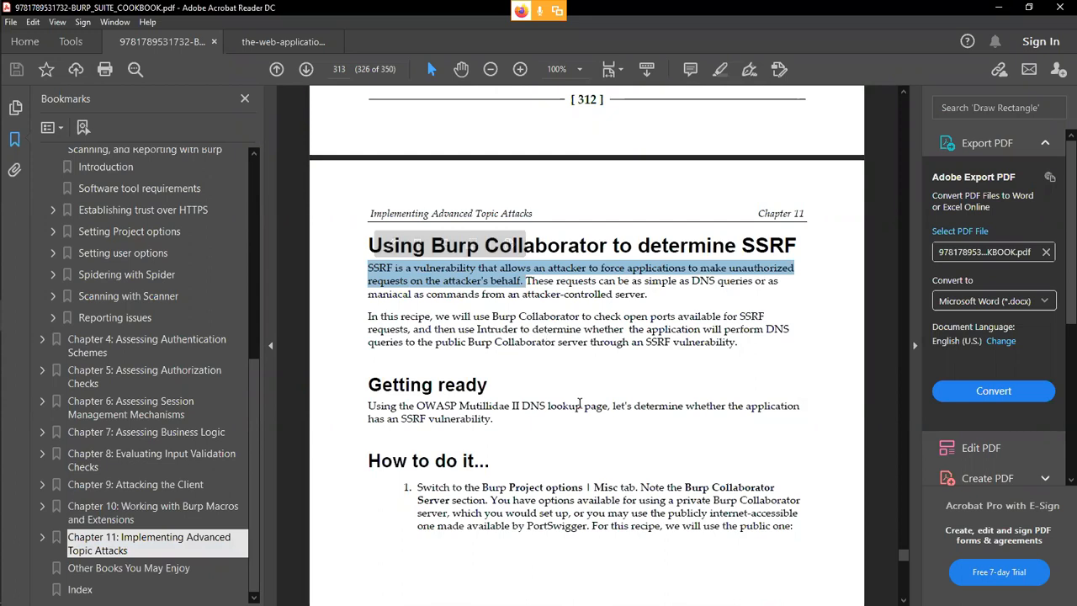
{"action": "scroll", "coordinate": [577, 404], "scroll_direction": "down", "scroll_amount": 15}
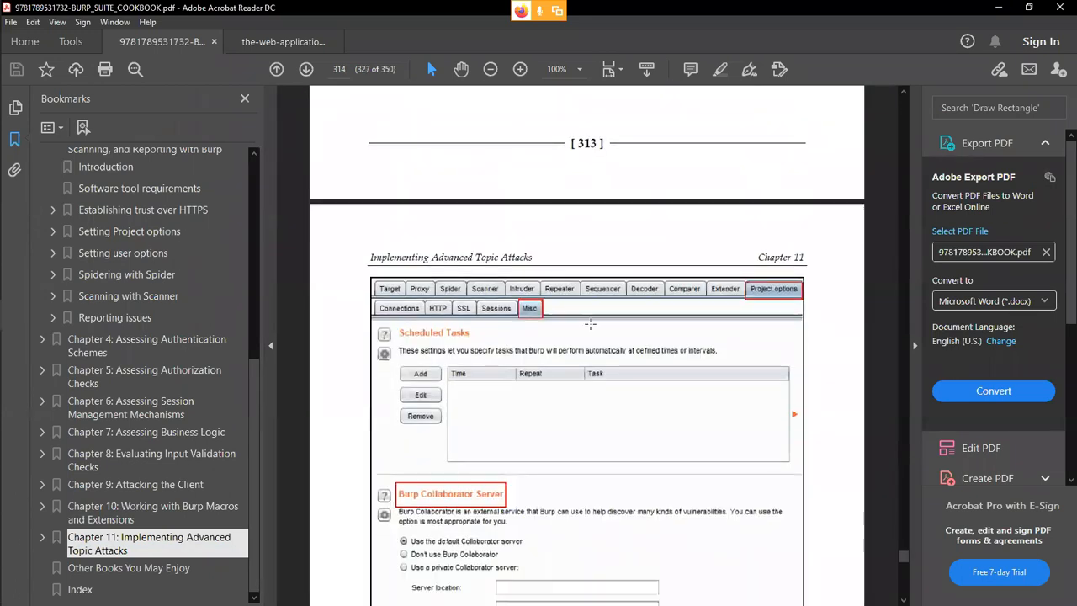
{"action": "scroll", "coordinate": [489, 348], "scroll_direction": "down", "scroll_amount": 3}
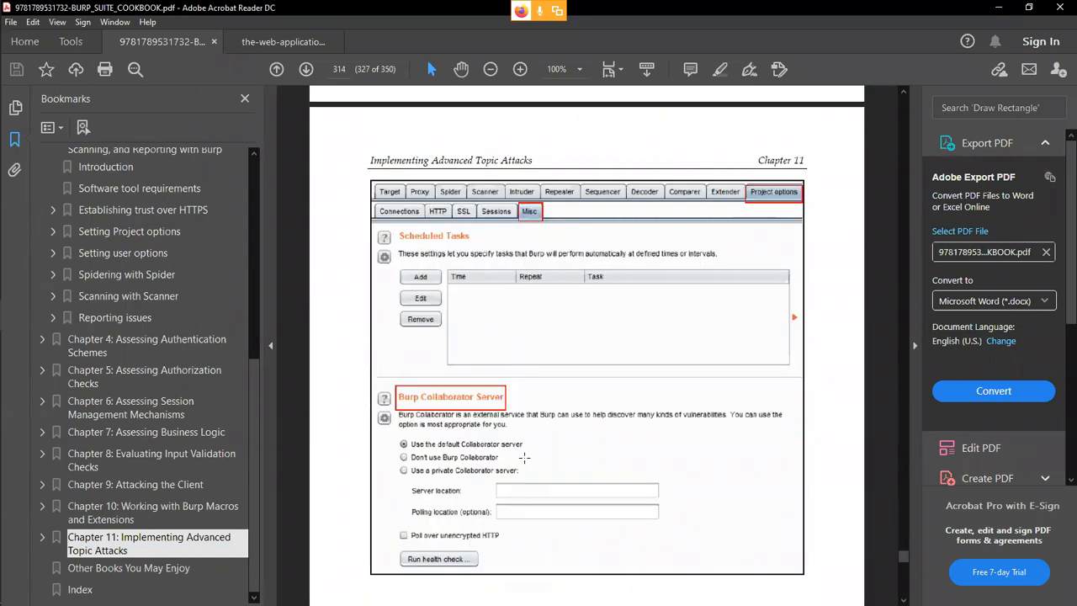
{"action": "scroll", "coordinate": [490, 348], "scroll_direction": "down", "scroll_amount": 10}
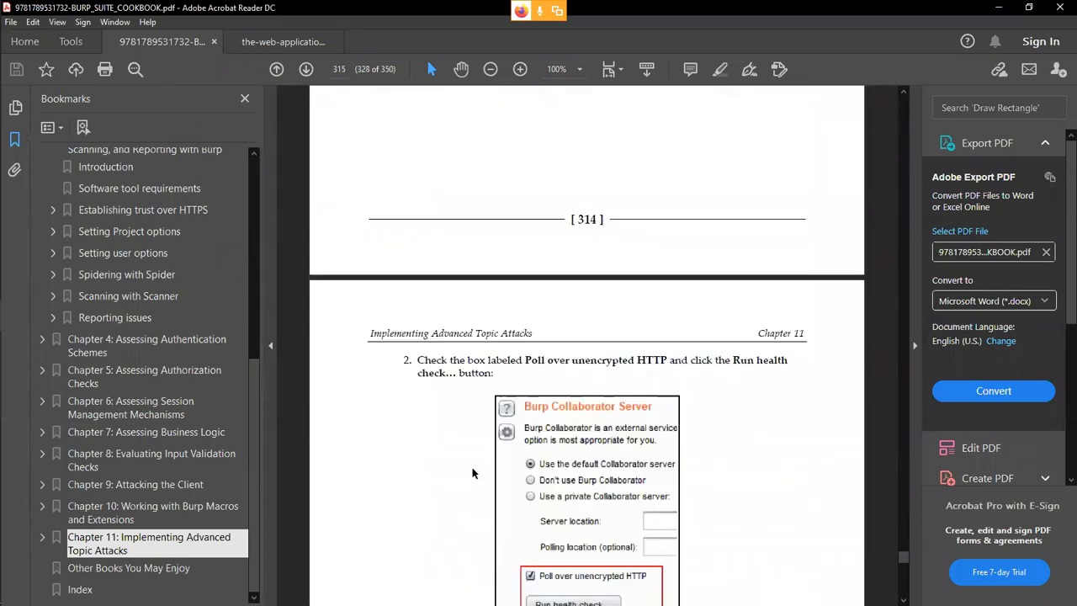
{"action": "scroll", "coordinate": [598, 509], "scroll_direction": "down", "scroll_amount": 10}
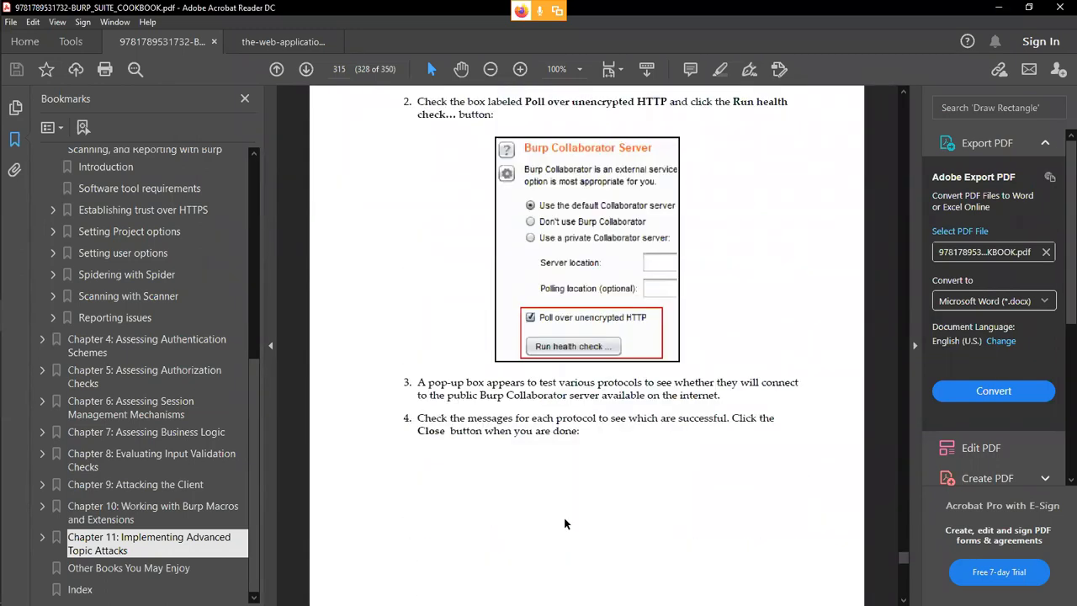
{"action": "scroll", "coordinate": [564, 519], "scroll_direction": "down", "scroll_amount": 6}
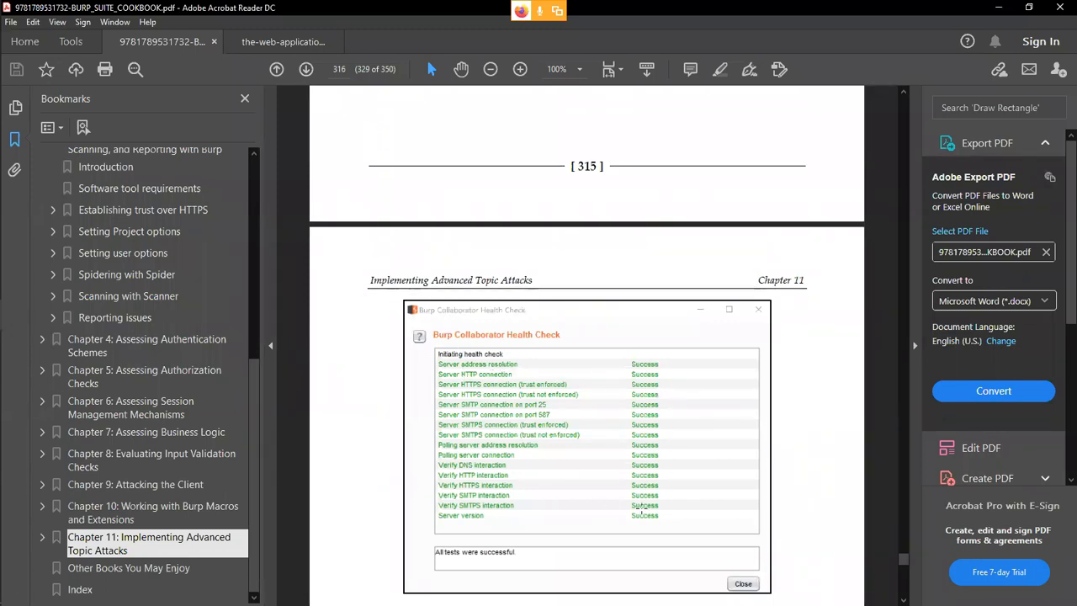
{"action": "scroll", "coordinate": [657, 385], "scroll_direction": "down", "scroll_amount": 5}
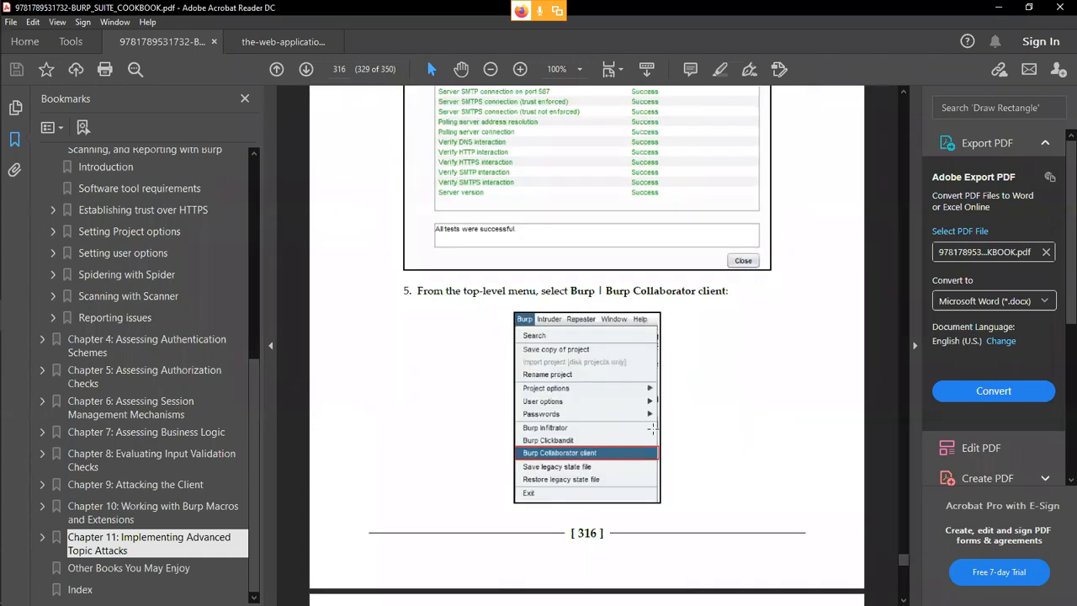
{"action": "scroll", "coordinate": [652, 429], "scroll_direction": "down", "scroll_amount": 12}
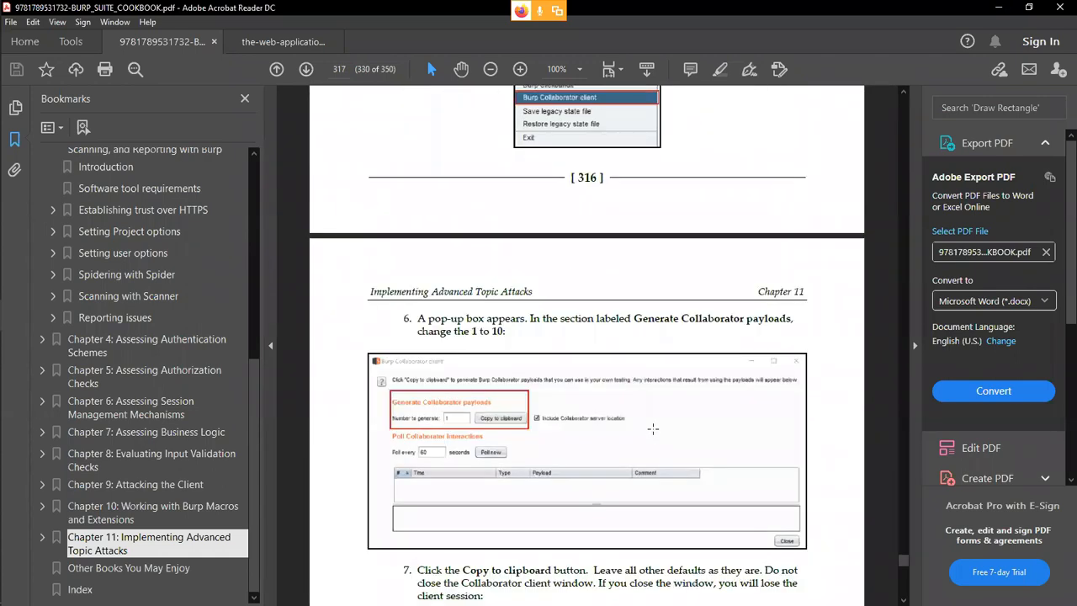
{"action": "scroll", "coordinate": [653, 428], "scroll_direction": "down", "scroll_amount": 5}
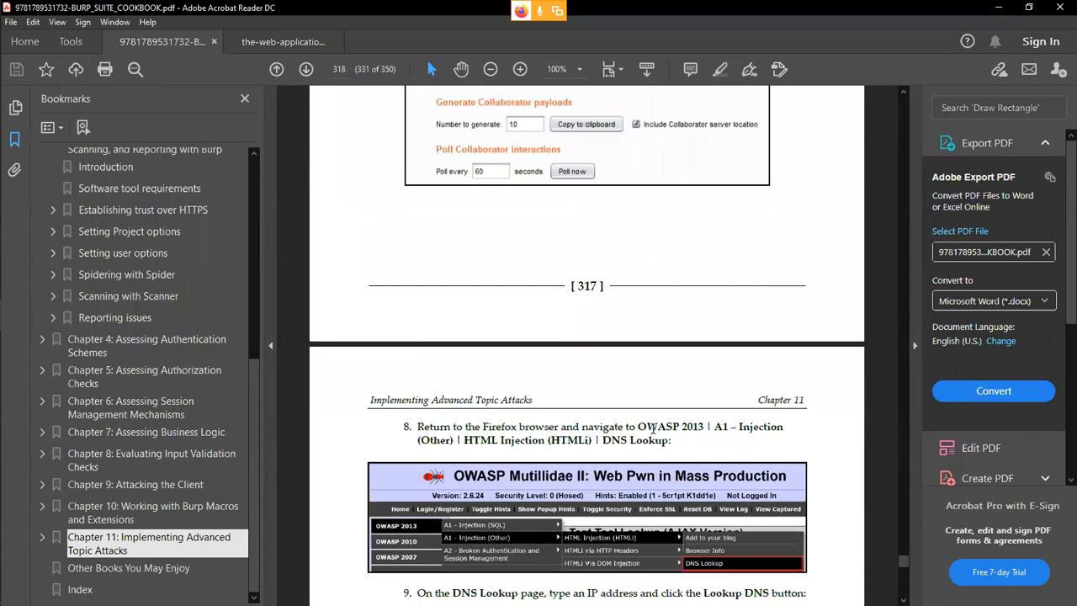
{"action": "scroll", "coordinate": [653, 428], "scroll_direction": "down", "scroll_amount": 12}
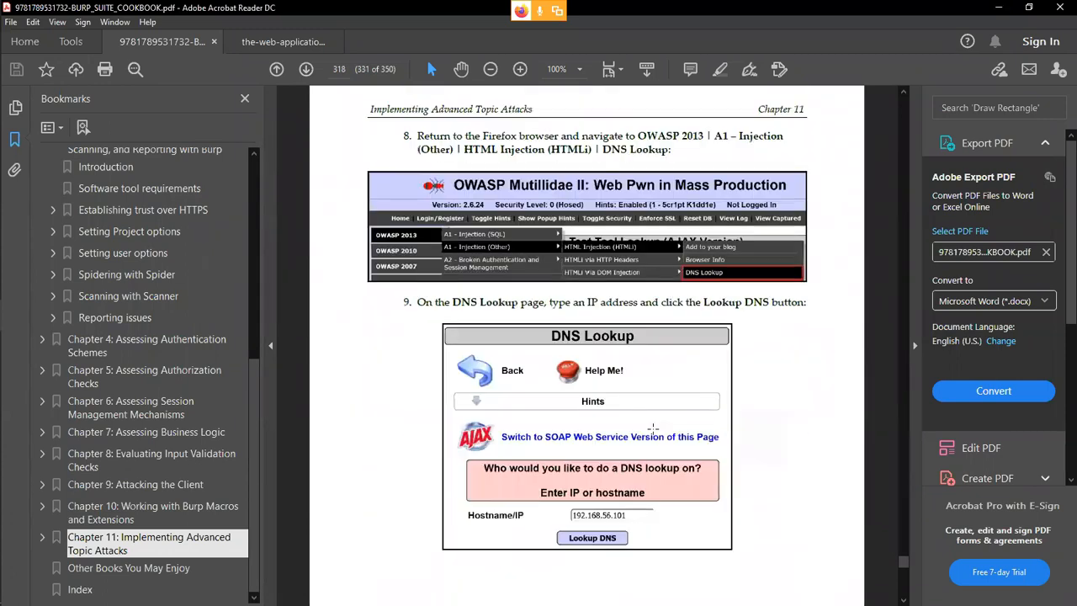
{"action": "scroll", "coordinate": [653, 428], "scroll_direction": "down", "scroll_amount": 2}
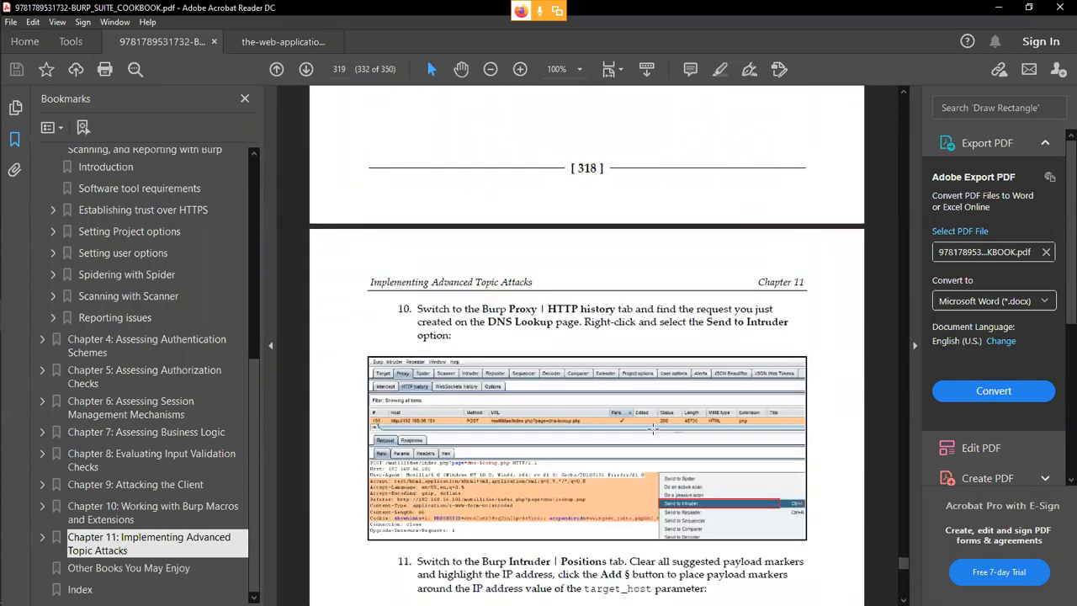
{"action": "scroll", "coordinate": [652, 428], "scroll_direction": "down", "scroll_amount": 6}
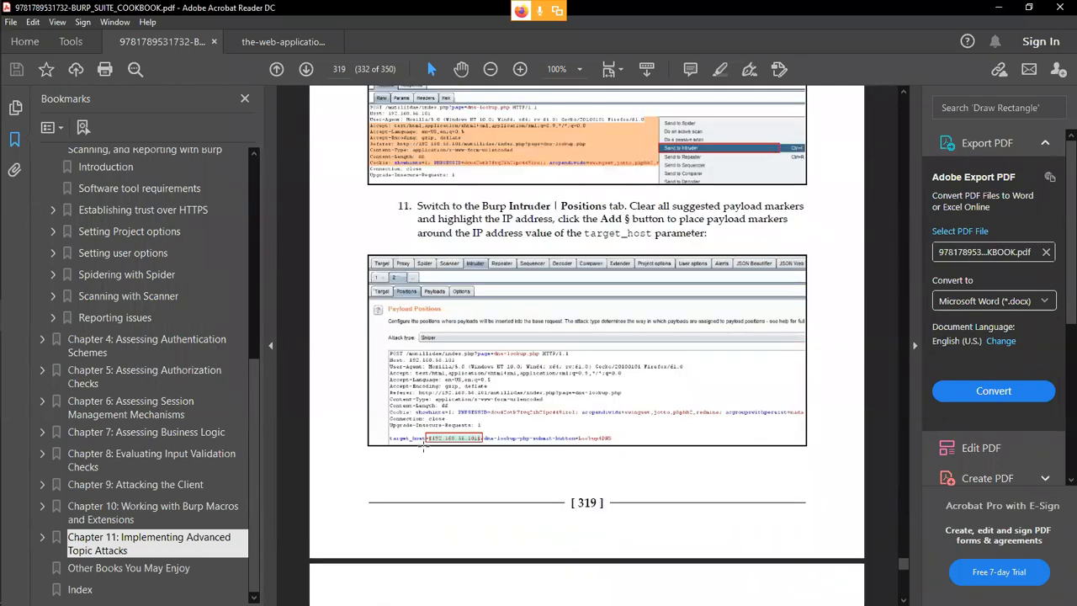
{"action": "scroll", "coordinate": [475, 449], "scroll_direction": "down", "scroll_amount": 3}
{"action": "scroll", "coordinate": [475, 449], "scroll_direction": "down", "scroll_amount": 3}
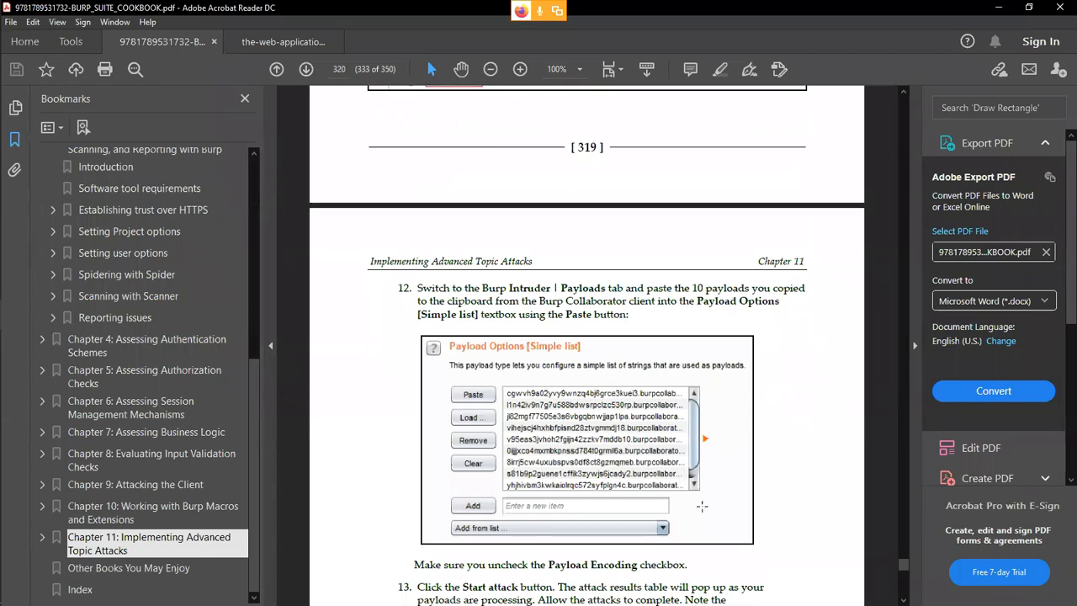
{"action": "scroll", "coordinate": [556, 496], "scroll_direction": "down", "scroll_amount": 10}
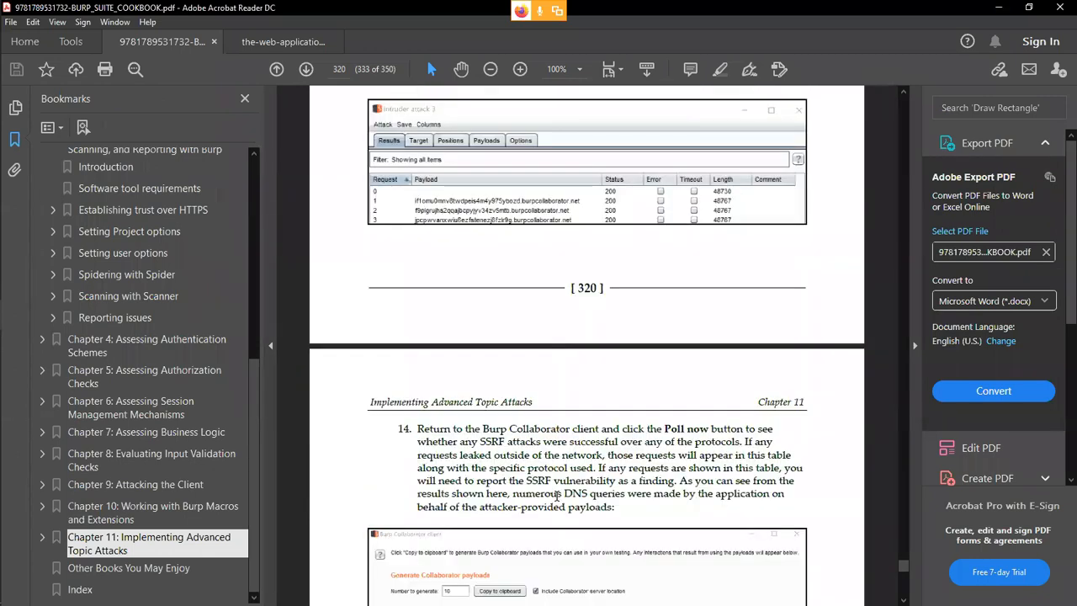
{"action": "scroll", "coordinate": [556, 496], "scroll_direction": "down", "scroll_amount": 4}
Reach the recipe's end on page 321, then jump back to the cookbook's cover.
{"action": "scroll", "coordinate": [579, 439], "scroll_direction": "down", "scroll_amount": 4}
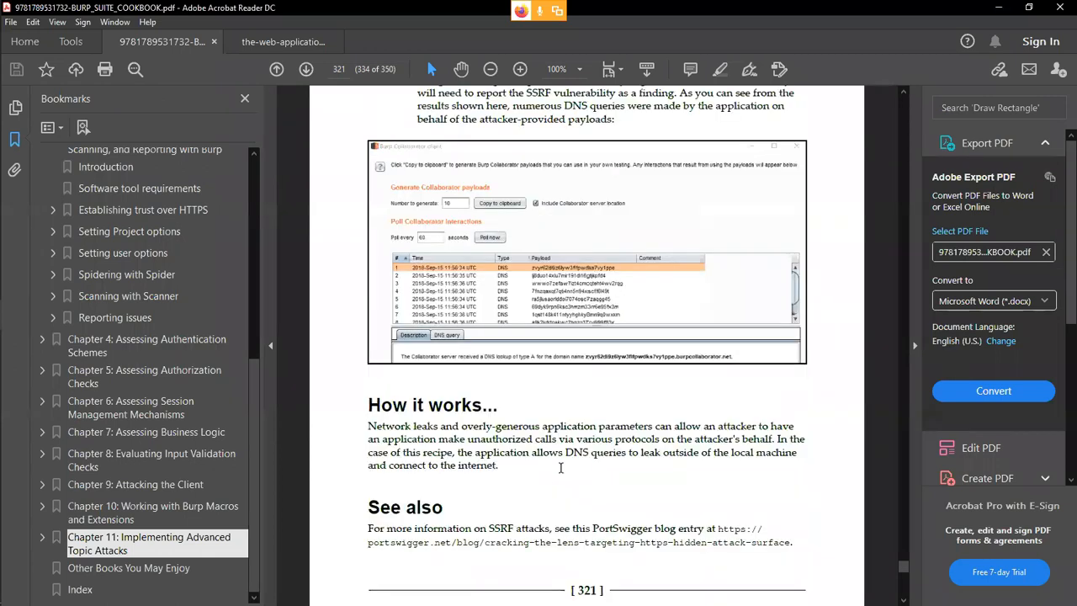
{"action": "scroll", "coordinate": [408, 365], "scroll_direction": "up", "scroll_amount": 7}
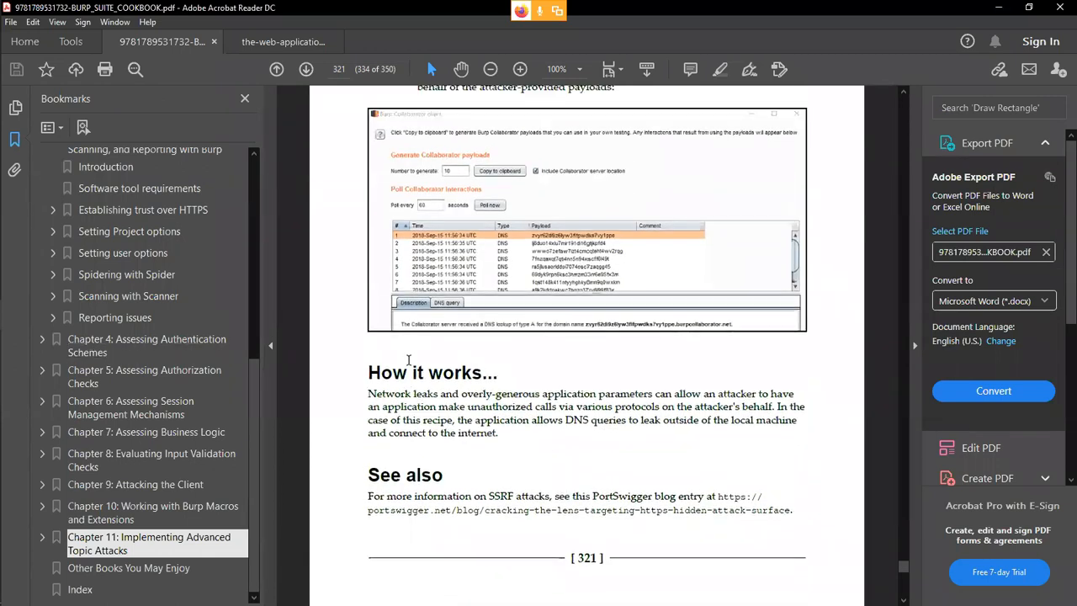
{"action": "left_click_drag", "start_coordinate": [904, 567], "coordinate": [903, 103]}
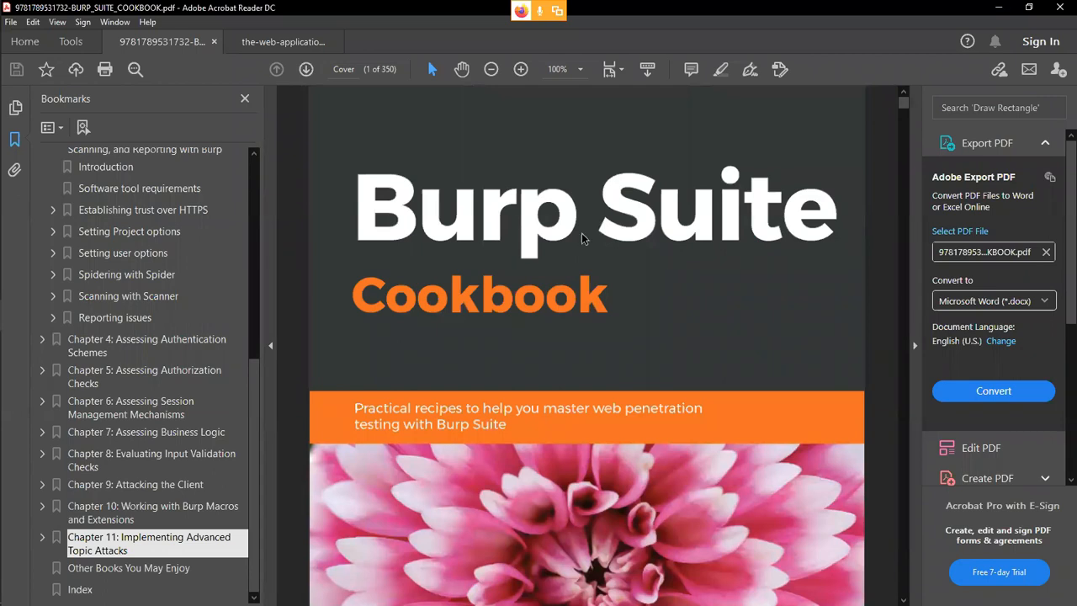
Show the Web Application Hacker's Handbook cover at 75% zoom, then return to the Zoom meeting.
{"action": "left_click", "coordinate": [294, 42]}
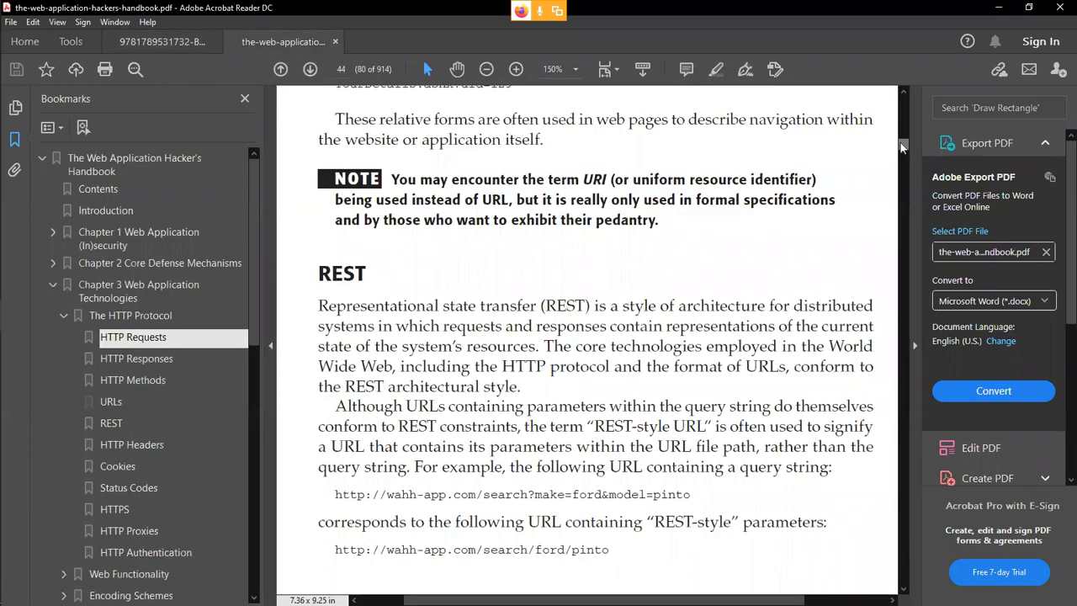
{"action": "left_click_drag", "start_coordinate": [903, 148], "coordinate": [904, 102]}
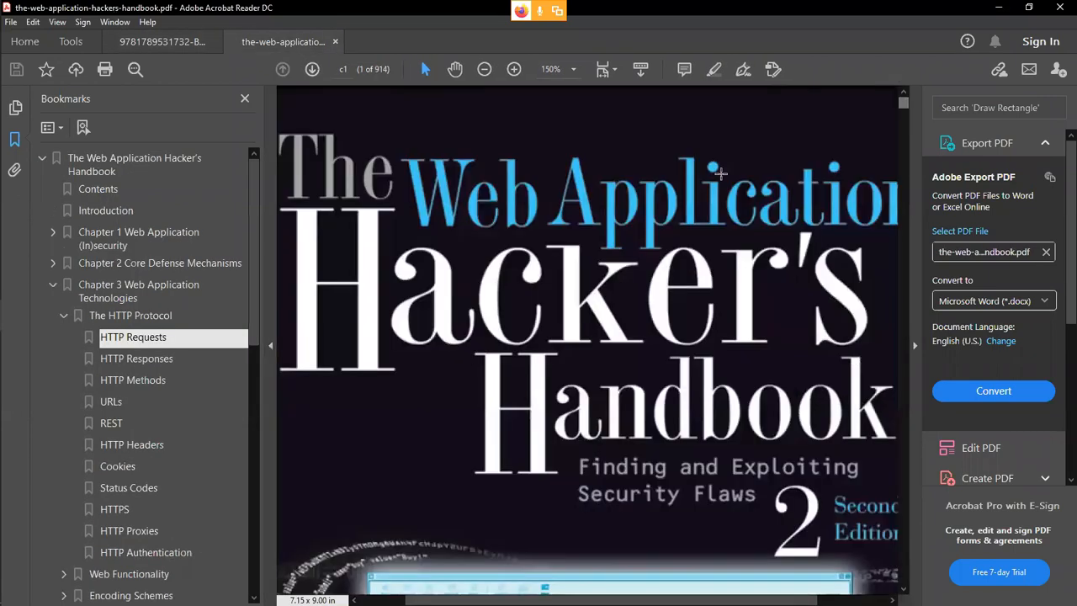
{"action": "left_click", "coordinate": [573, 69]}
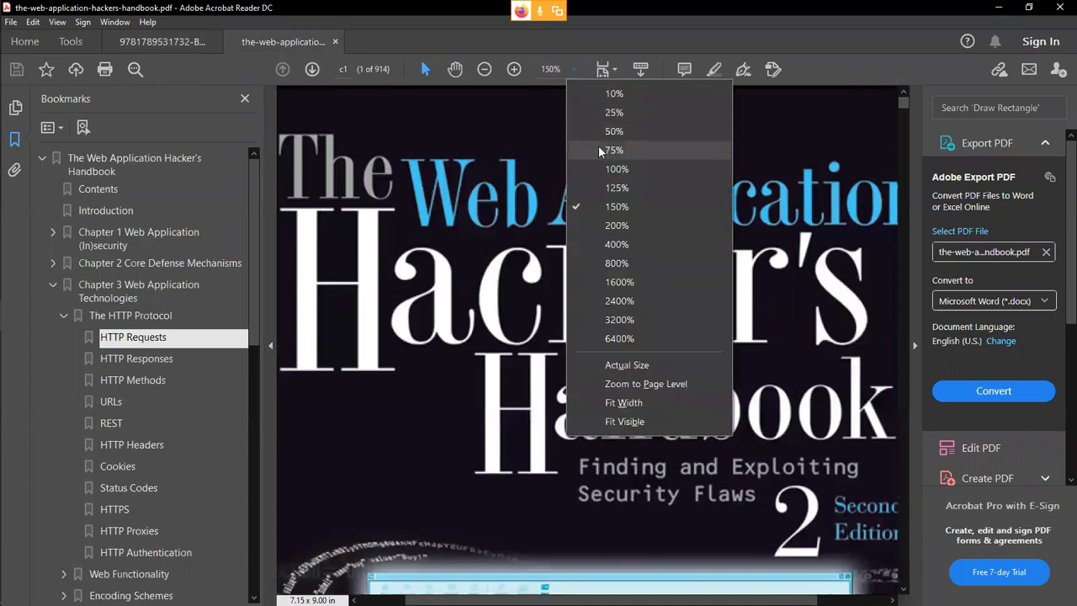
{"action": "left_click", "coordinate": [598, 145]}
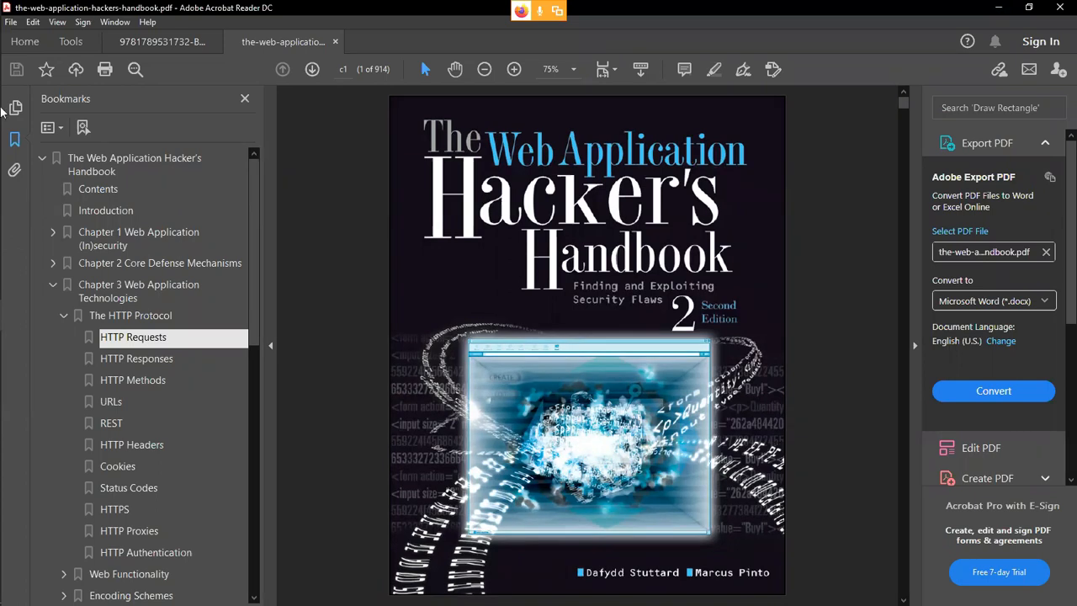
{"action": "left_click", "coordinate": [6, 195]}
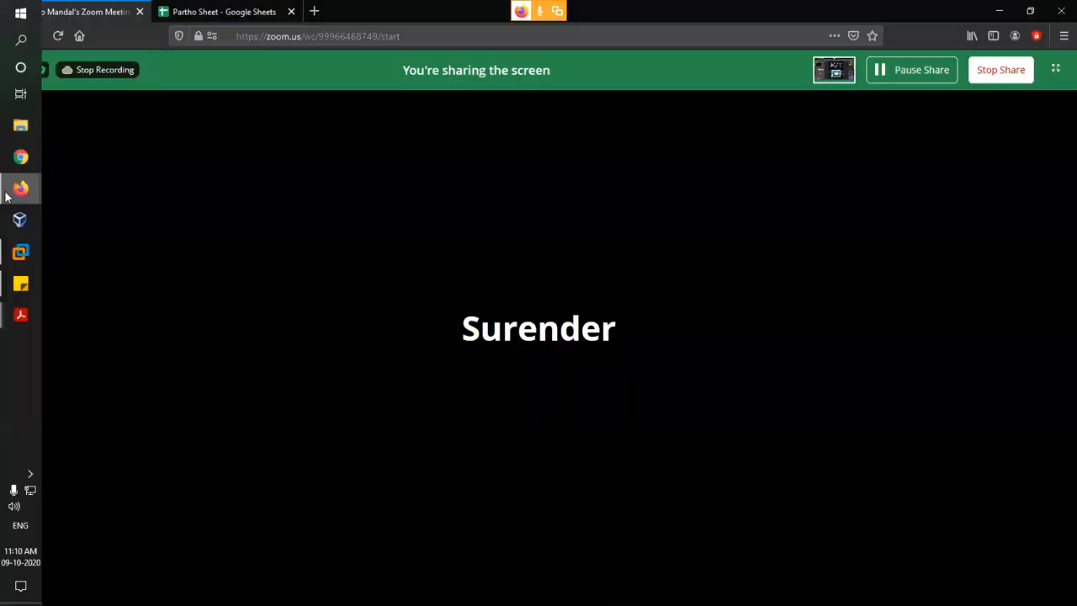